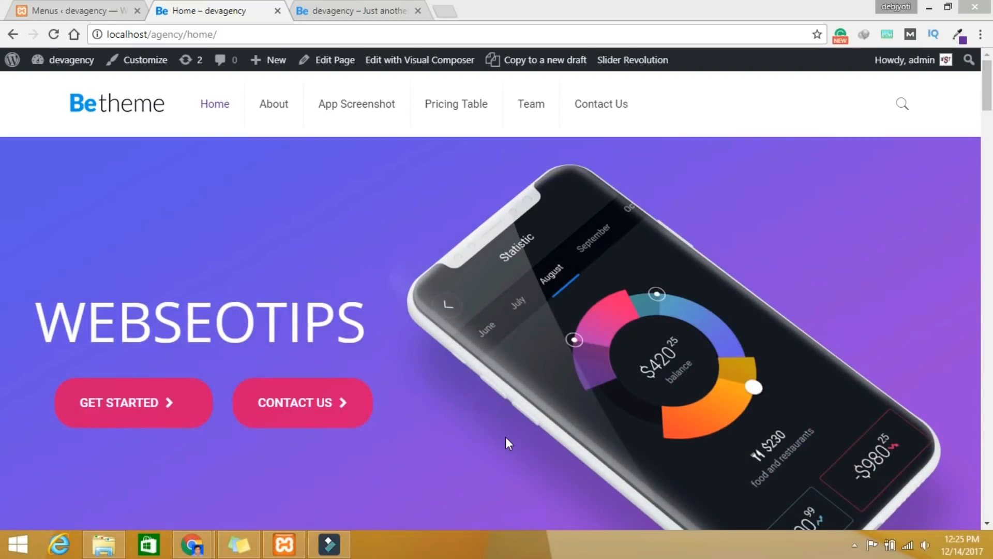
Step: Scroll through the current home page to review its sections, then return to the top
drag(988, 107, 988, 191)
scroll(988, 191, down, 1)
scroll(829, 320, up, 3)
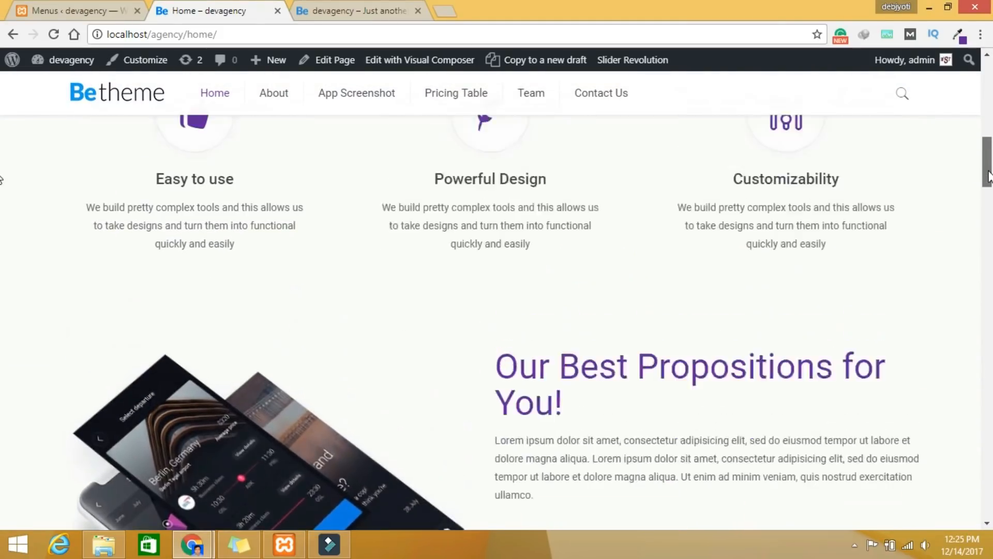
scroll(817, 381, down, 5)
scroll(815, 375, down, 10)
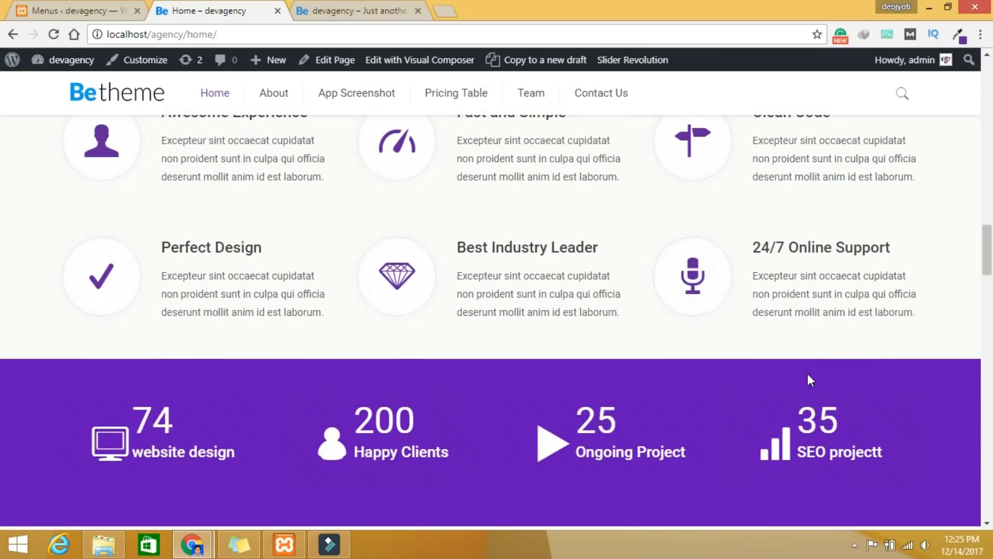
scroll(609, 337, down, 3)
scroll(637, 395, down, 5)
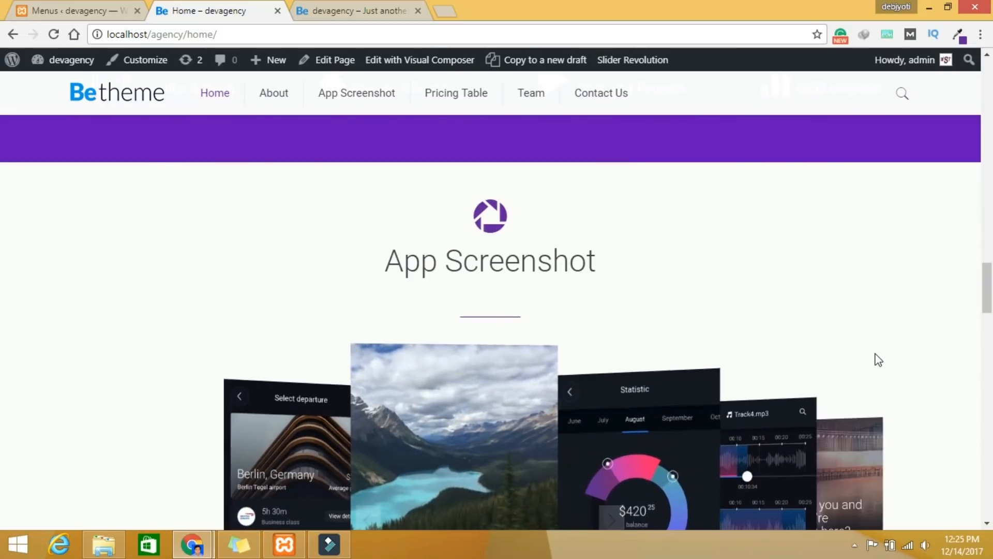
scroll(988, 336, down, 10)
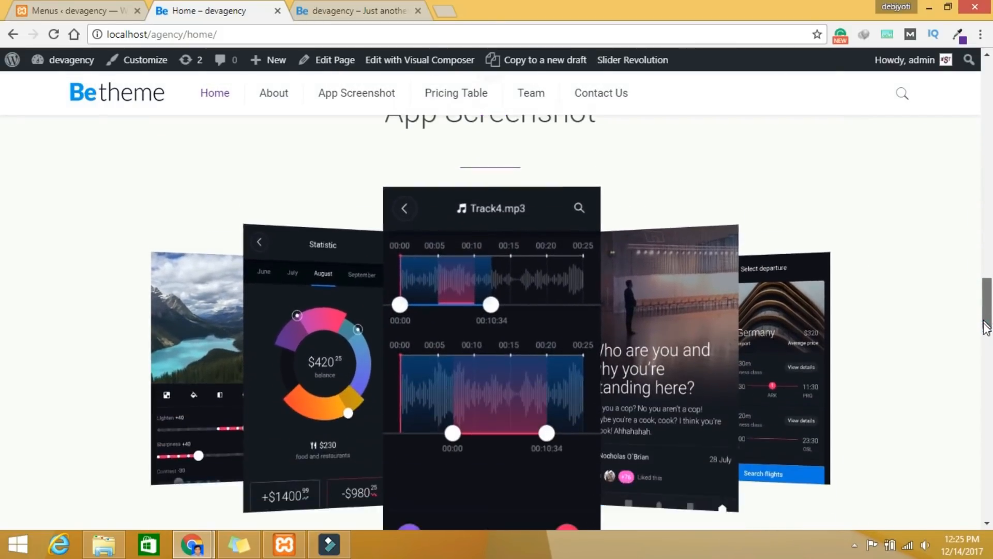
drag(988, 367, 988, 474)
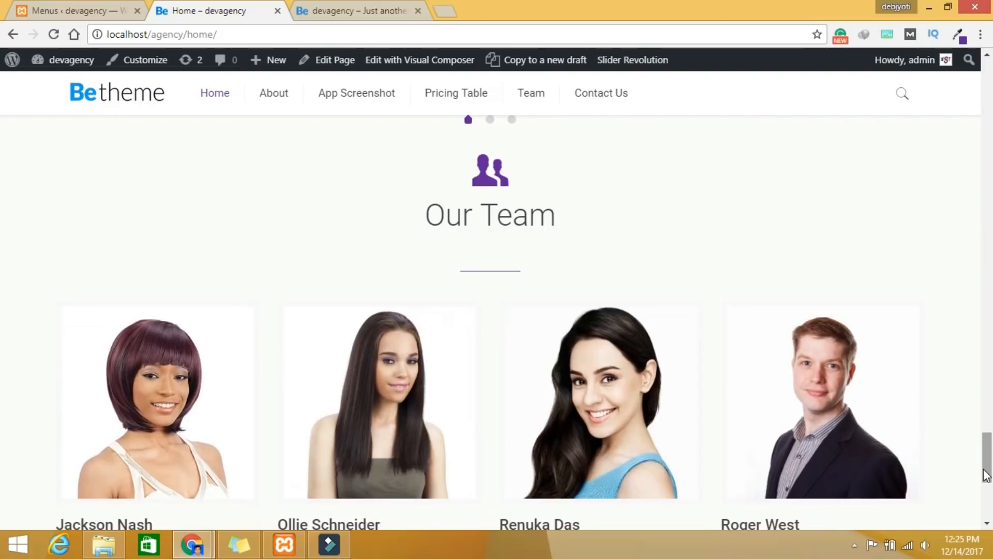
scroll(895, 468, down, 3)
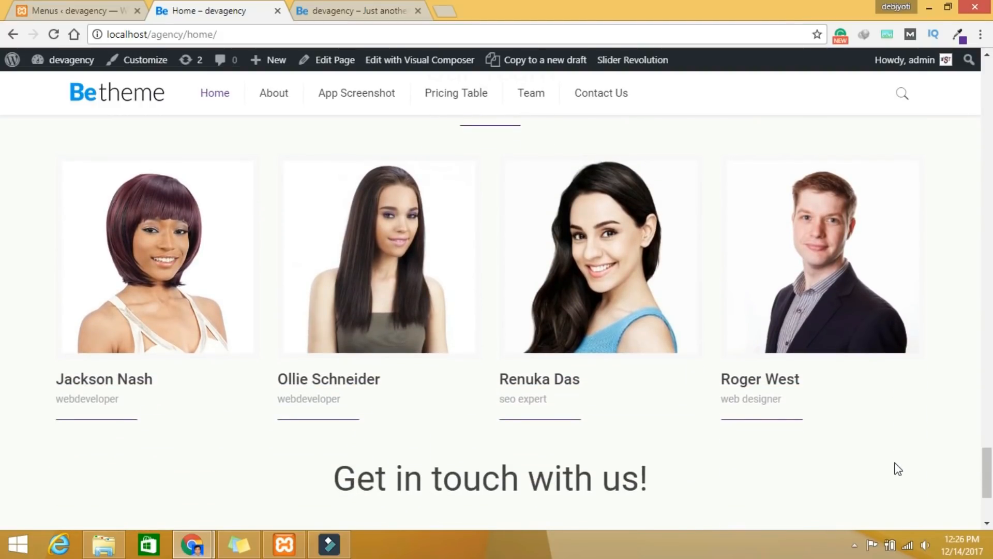
drag(988, 468, 958, 95)
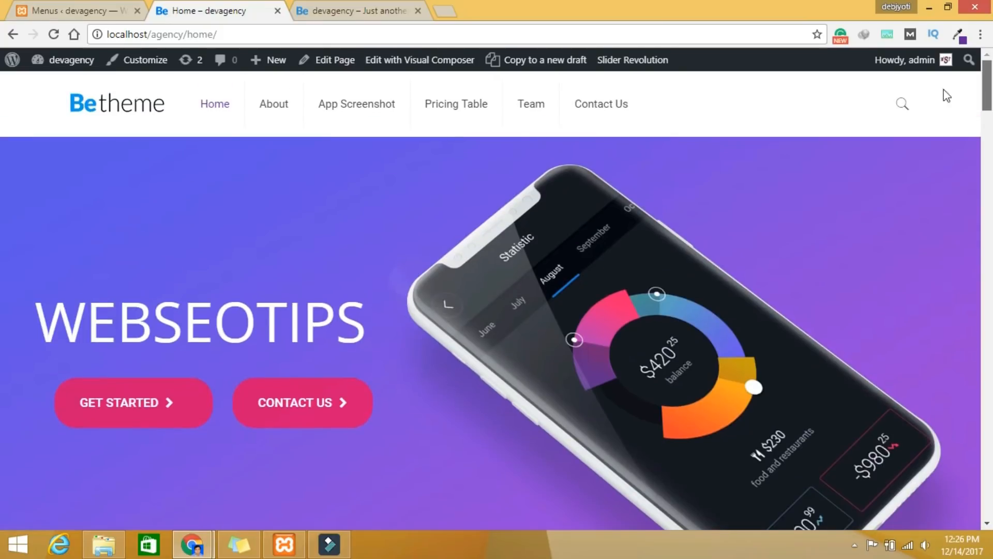
Step: Reload the home page and scroll down through its updated sections
click(54, 34)
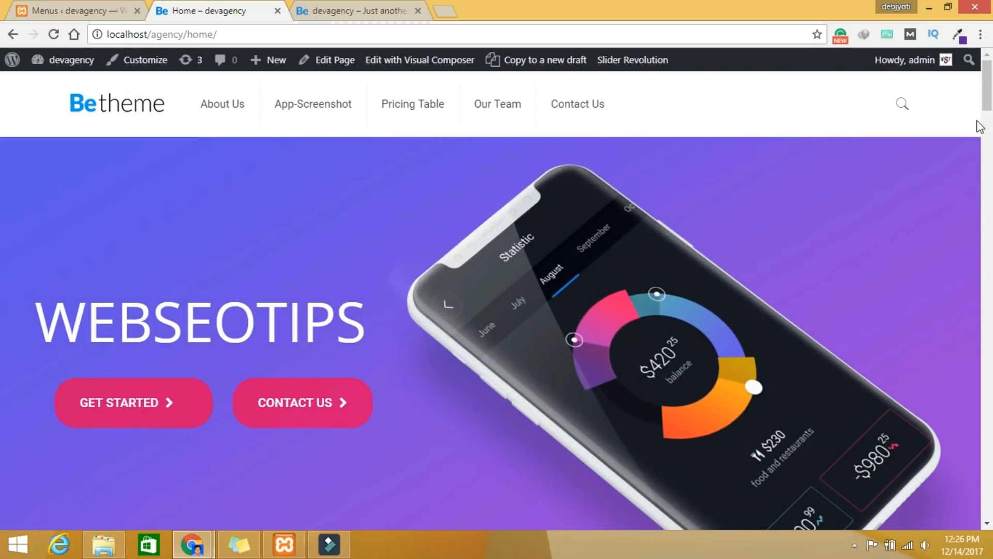
scroll(986, 132, down, 5)
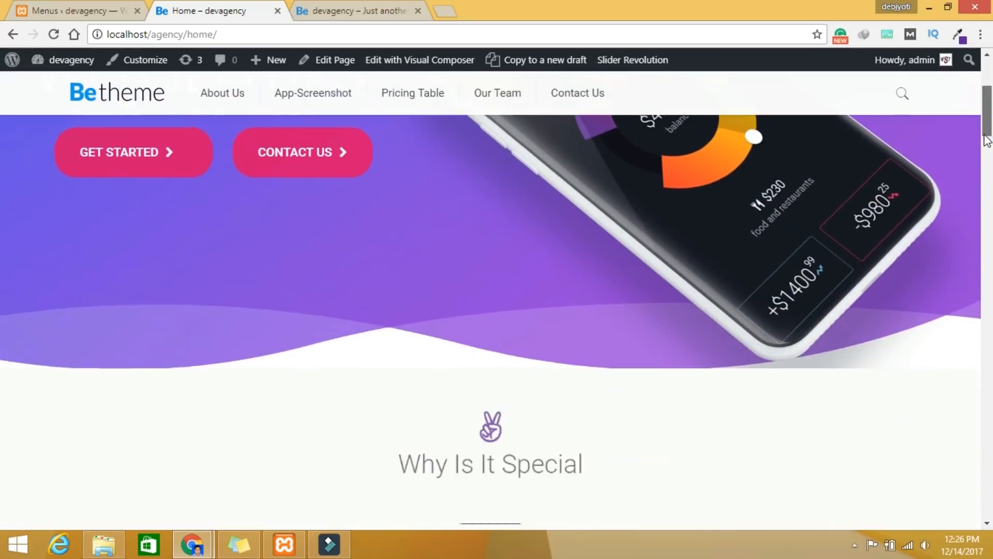
scroll(986, 140, down, 5)
scroll(986, 158, down, 3)
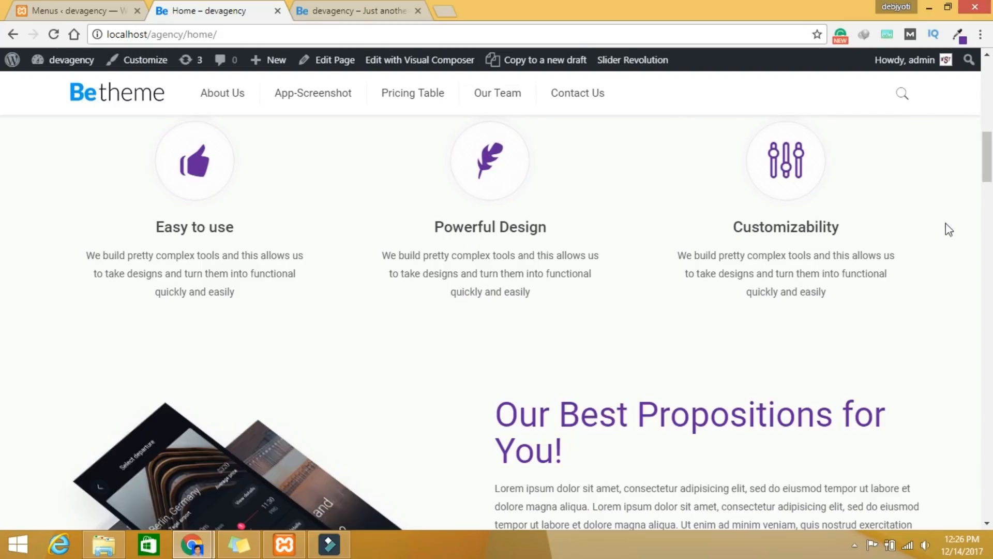
scroll(904, 284, down, 7)
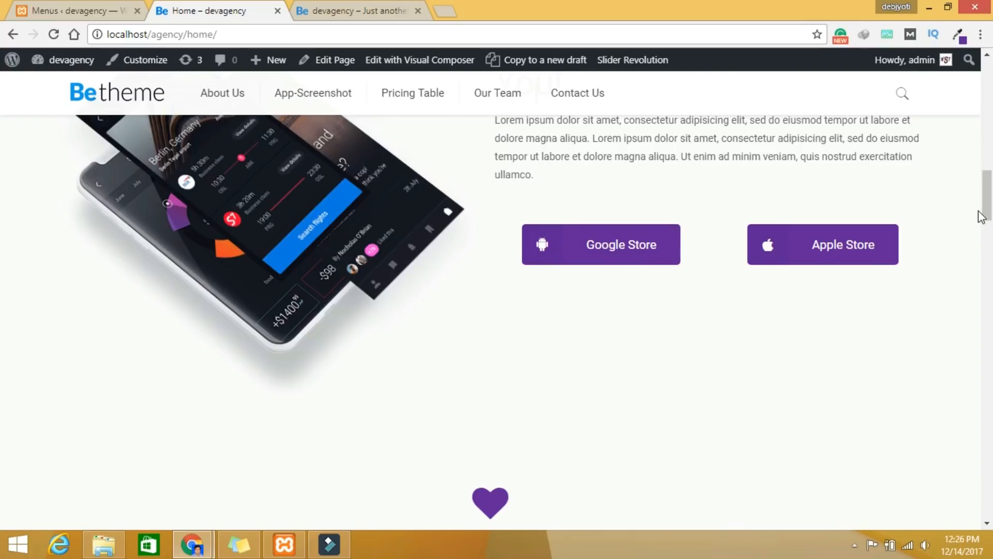
scroll(983, 212, down, 4)
drag(986, 239, 986, 433)
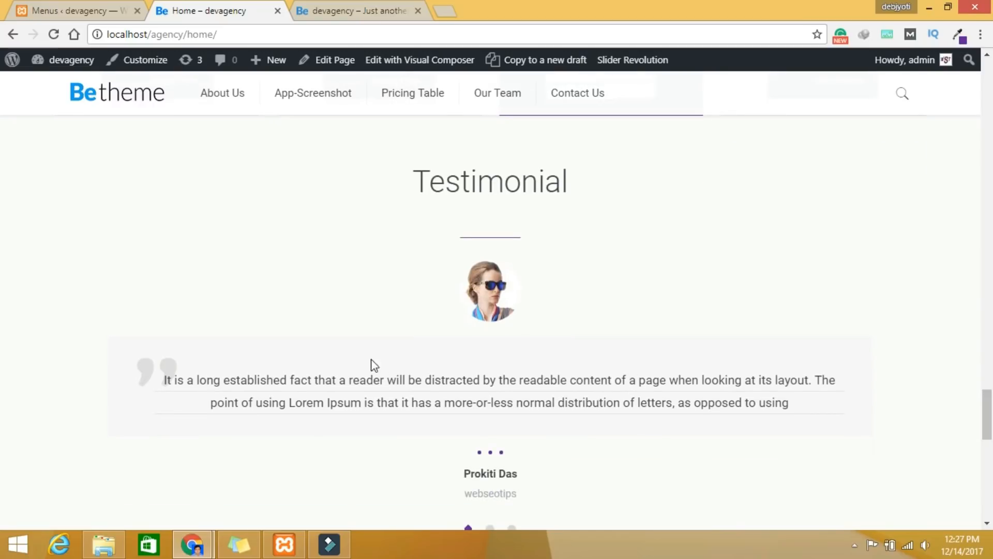
scroll(518, 481, down, 1)
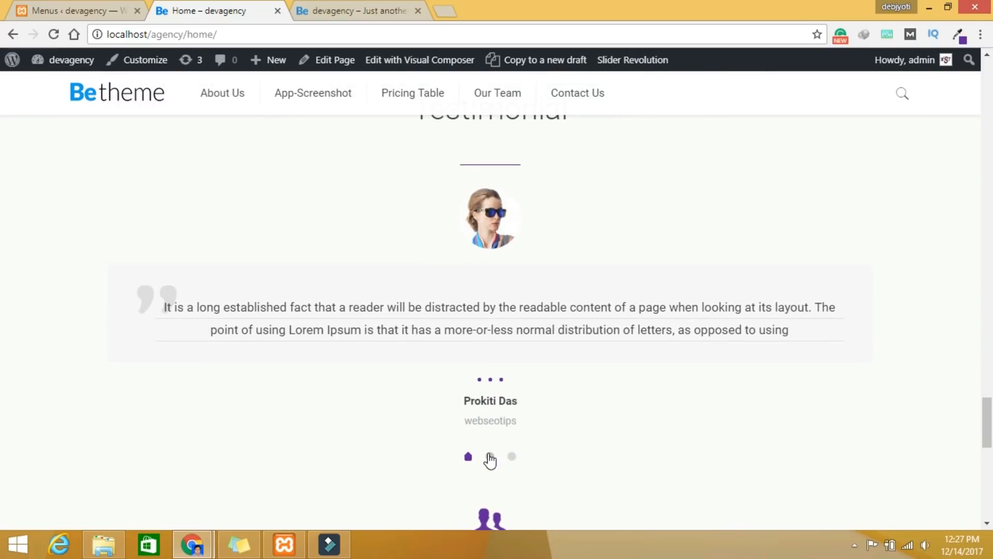
Step: Show the second and third testimonials, then scroll on to the contact section
click(490, 457)
click(511, 457)
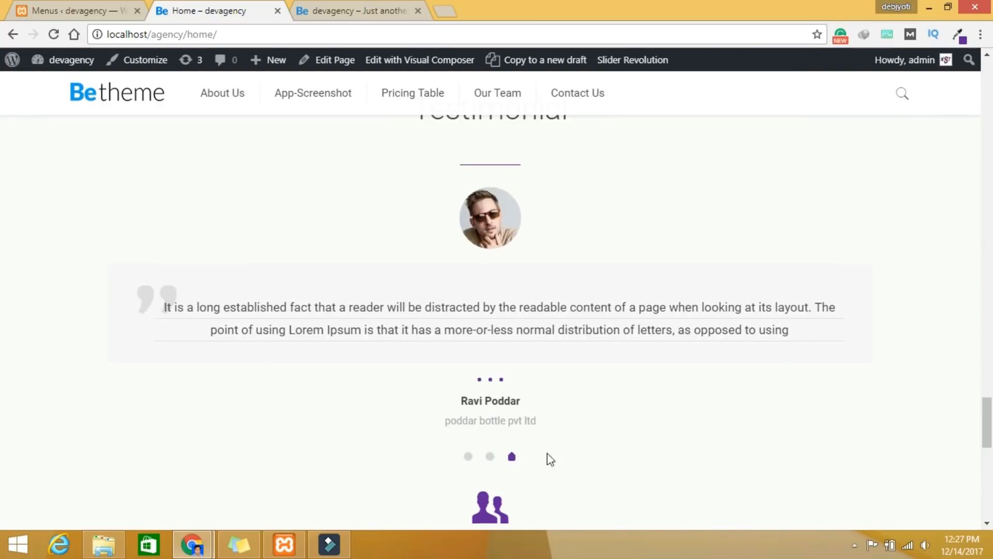
scroll(637, 491, down, 3)
scroll(635, 487, down, 6)
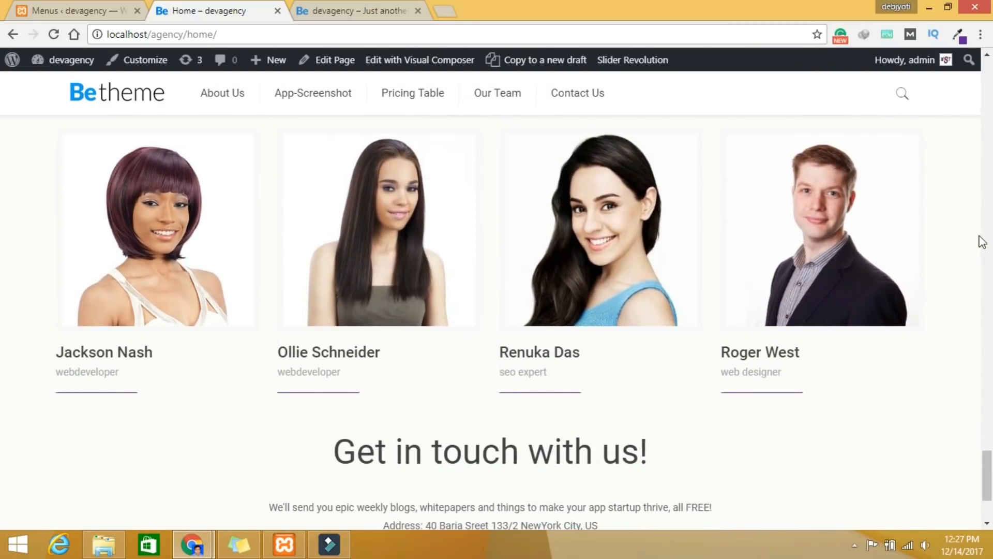
Step: Drag the page scrollbar back up to the top
drag(987, 462, 976, 87)
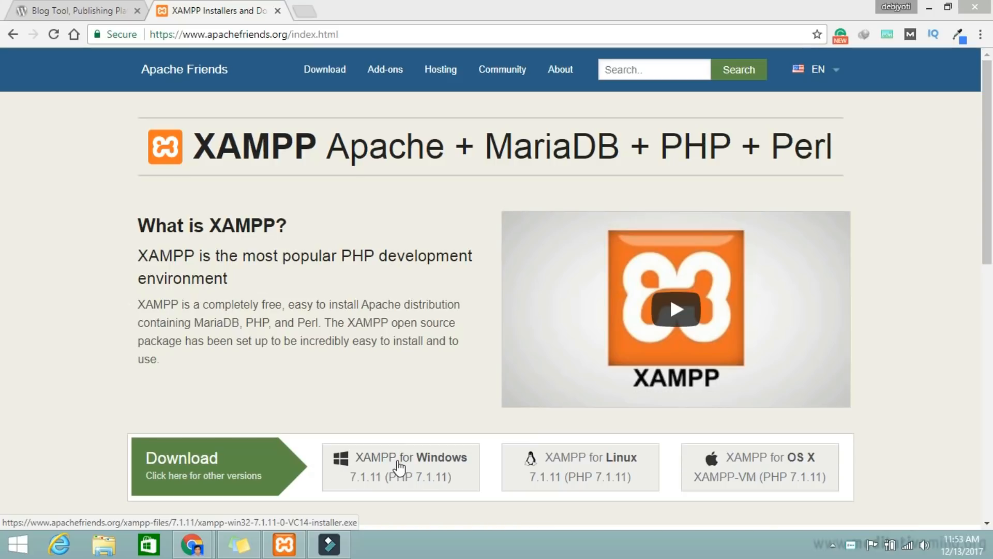
Step: Bring XAMPP Control Panel to the centre of the screen and stop Apache and MySQL
mouse_move(293, 552)
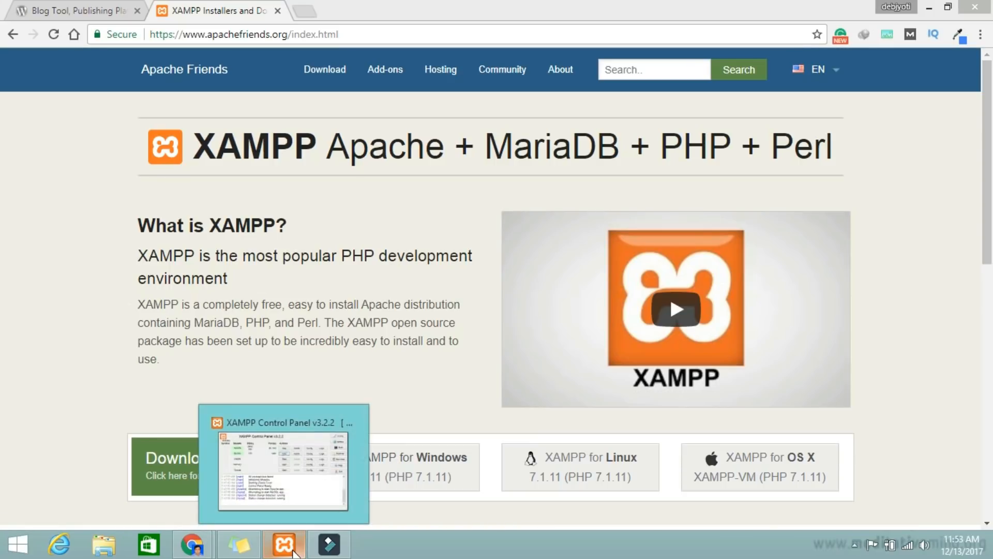
click(294, 553)
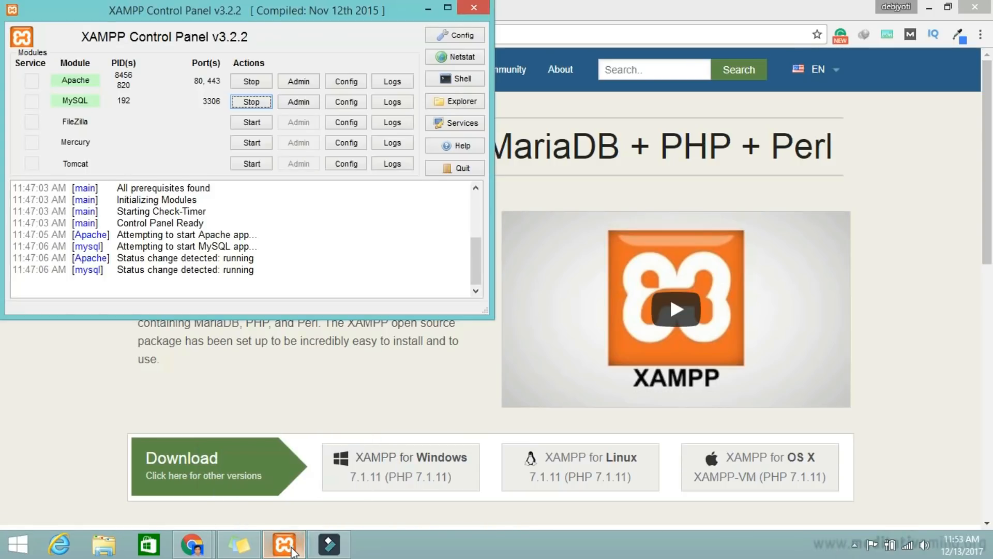
drag(266, 20, 456, 105)
click(444, 169)
click(445, 189)
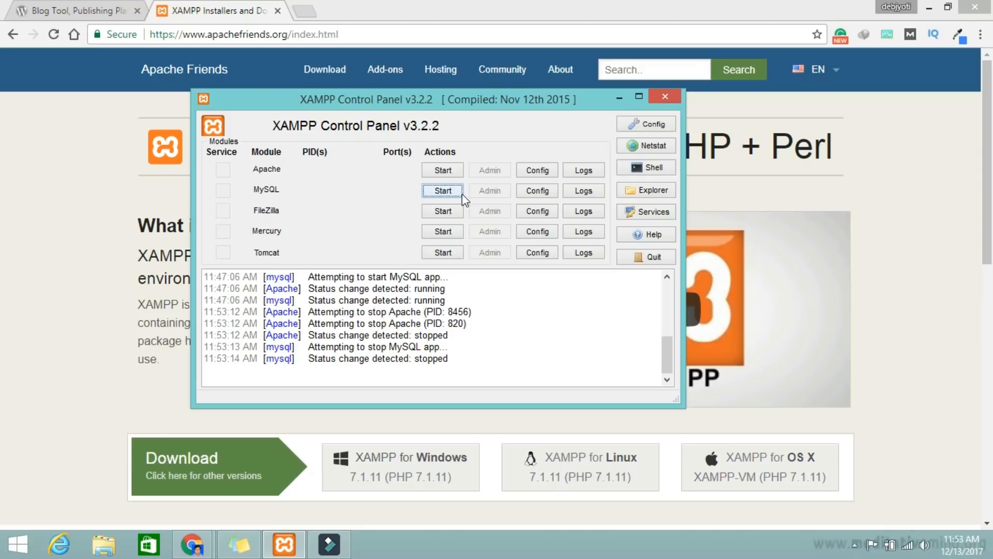
Step: Start Apache and MySQL again and minimize the control panel
click(443, 170)
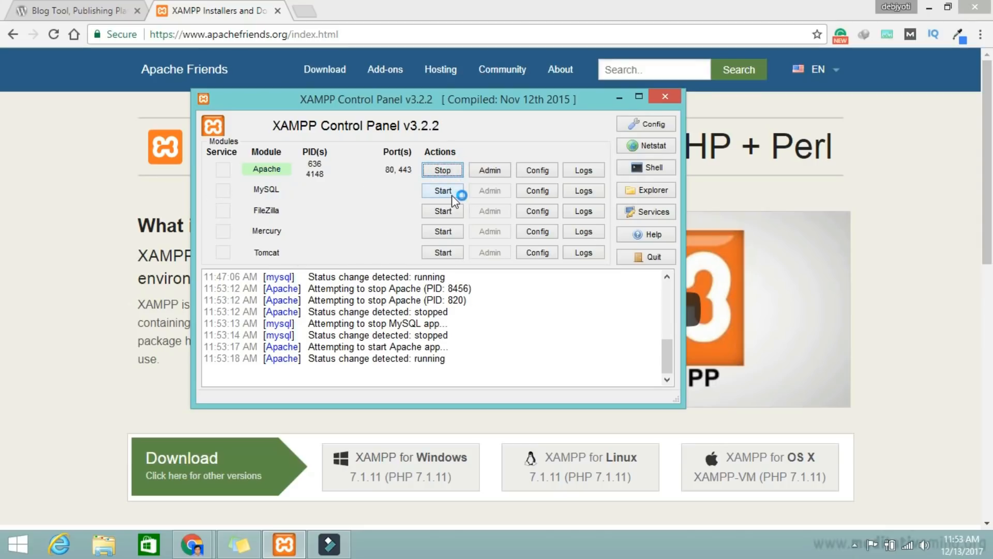
click(451, 194)
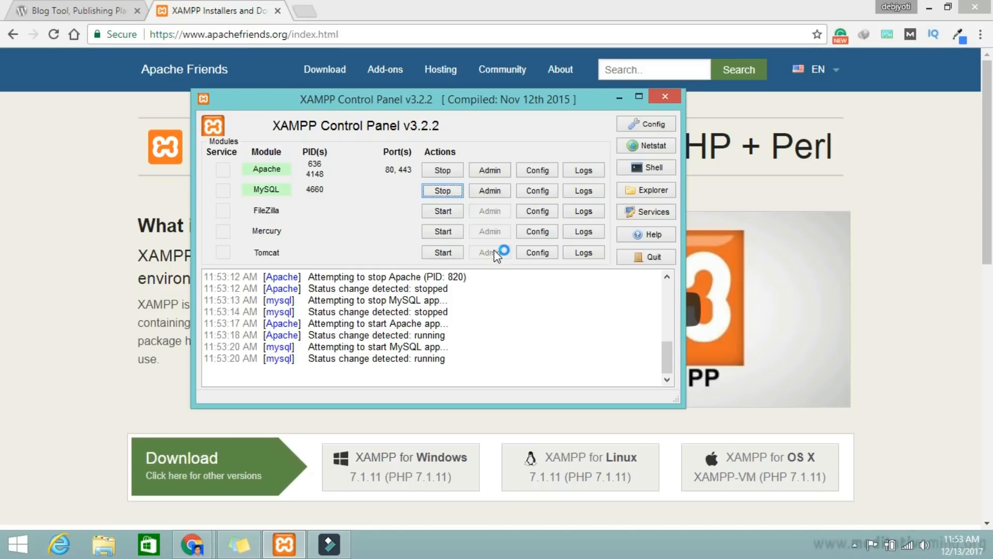
click(620, 98)
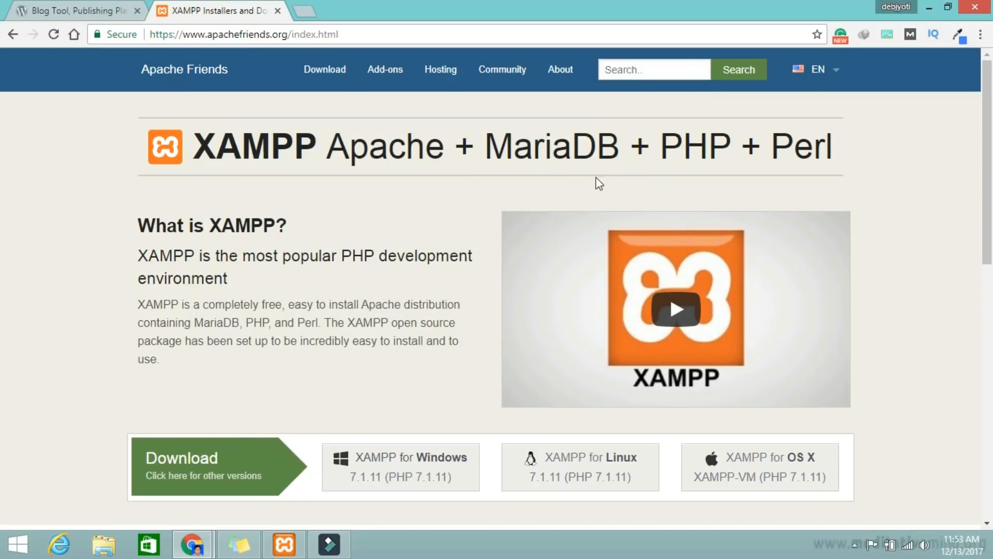
Step: Switch to the WordPress tab in Chrome, then minimize the browser to show the desktop
click(49, 9)
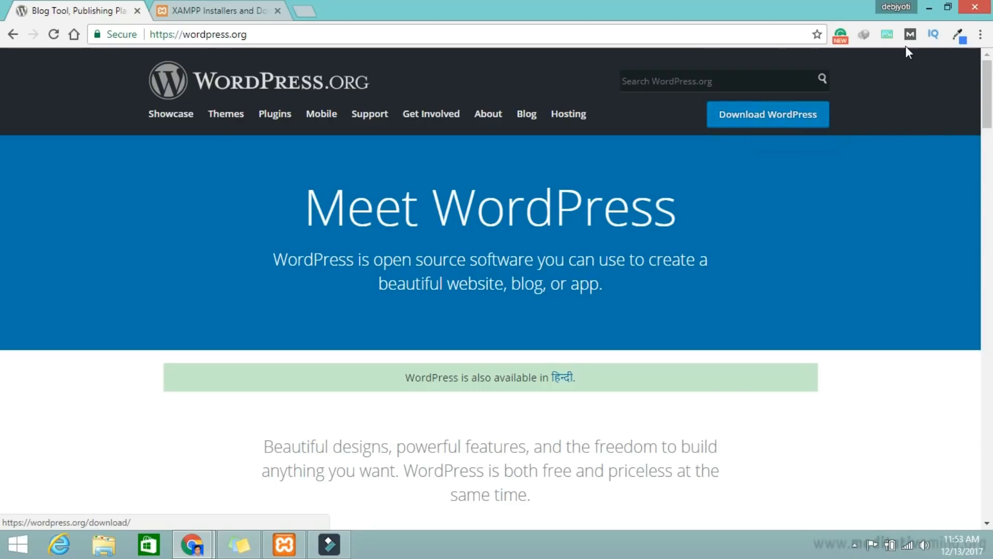
click(929, 7)
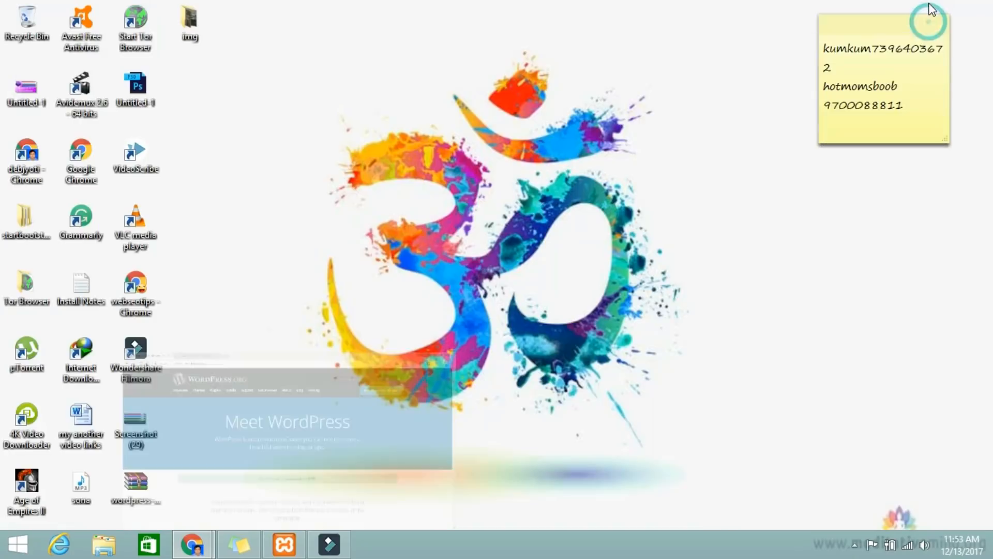
Step: Open wordpress-4.9.1.zip in WinRAR, select its wordpress folder, and open Local Disk (C:) in File Explorer
double_click(147, 480)
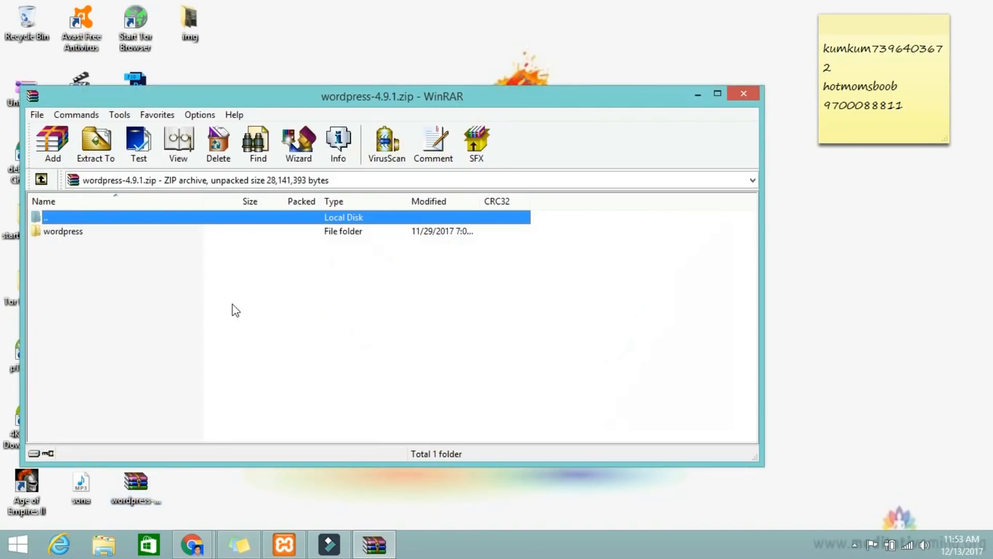
drag(356, 101, 560, 50)
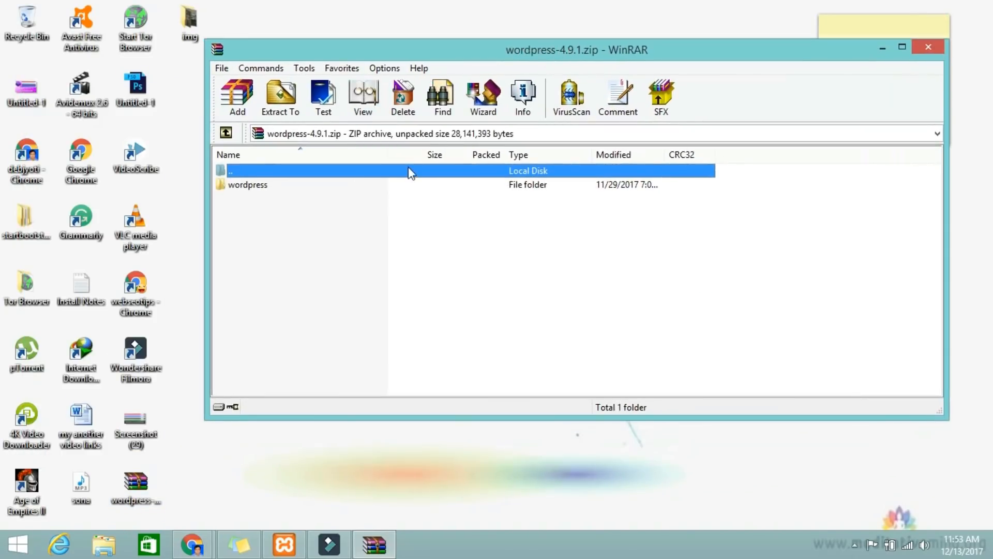
click(265, 188)
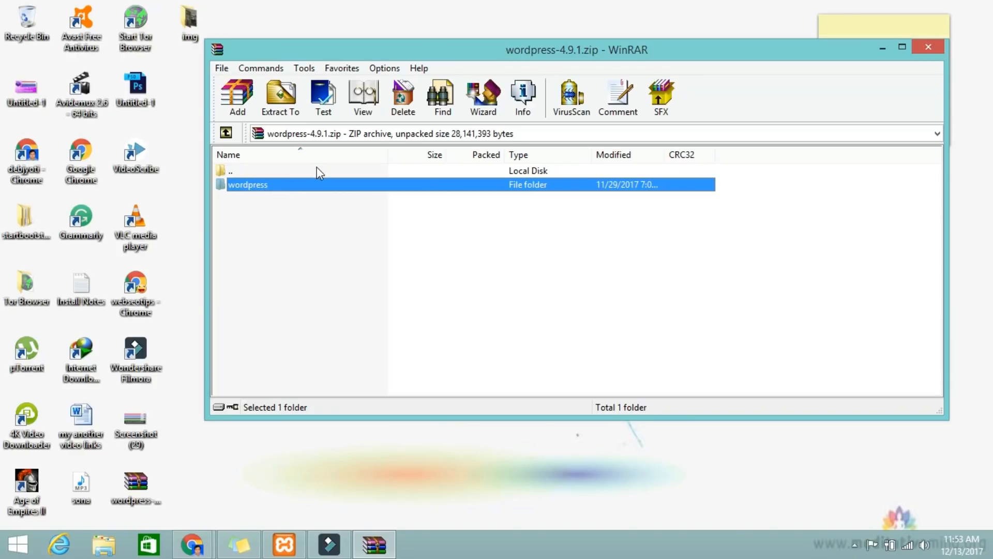
click(106, 546)
double_click(449, 305)
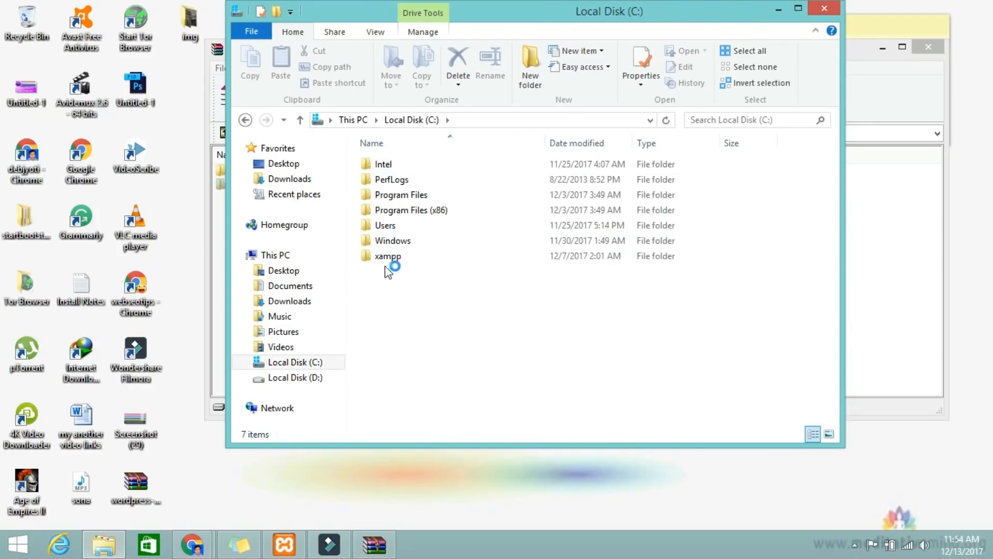
Step: Open the C:\xampp\htdocs folder in File Explorer, then return to Chrome
click(406, 259)
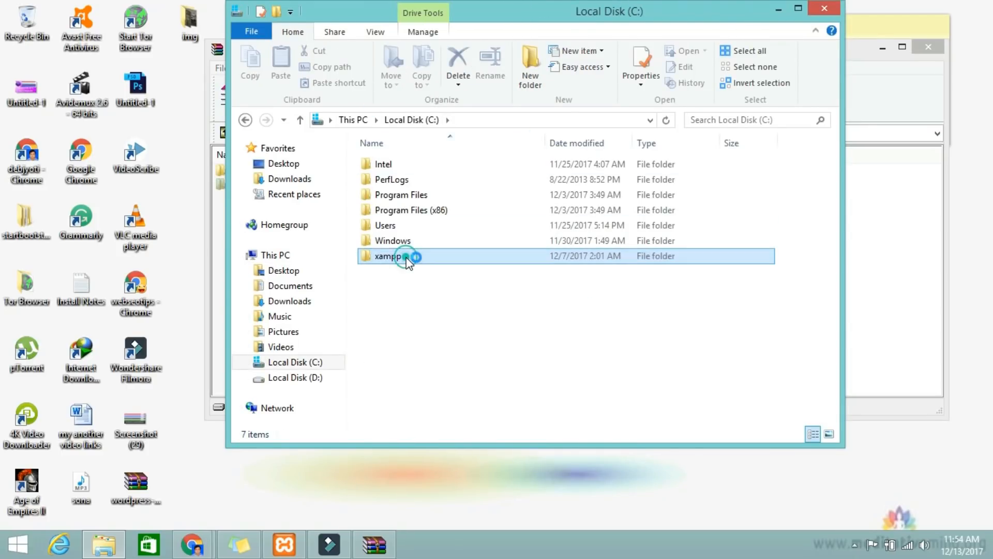
click(401, 257)
double_click(455, 253)
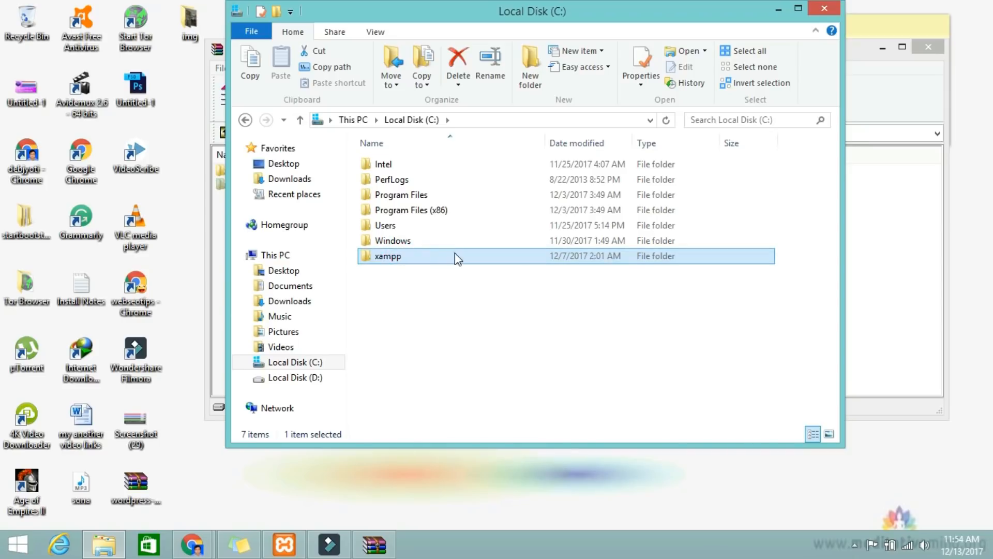
click(389, 242)
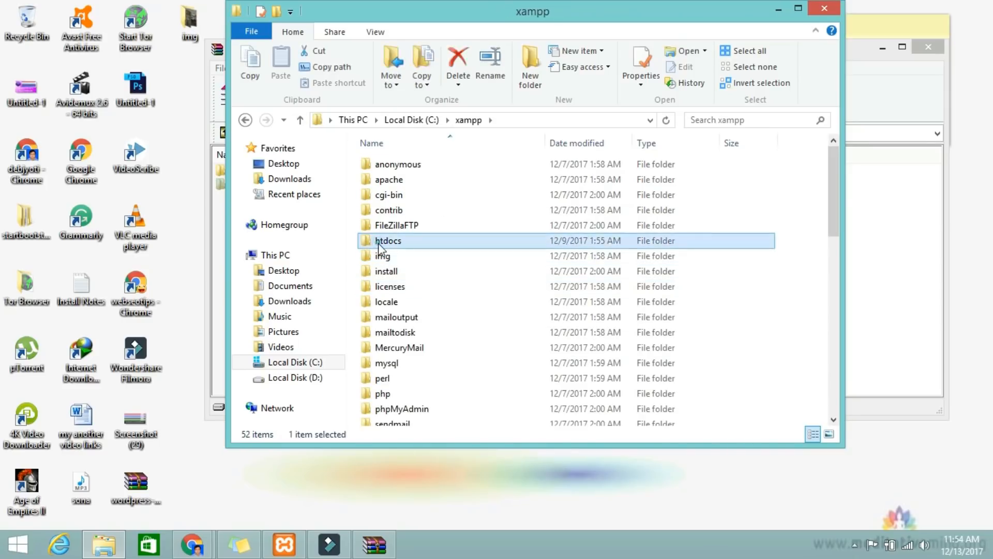
double_click(443, 243)
click(409, 364)
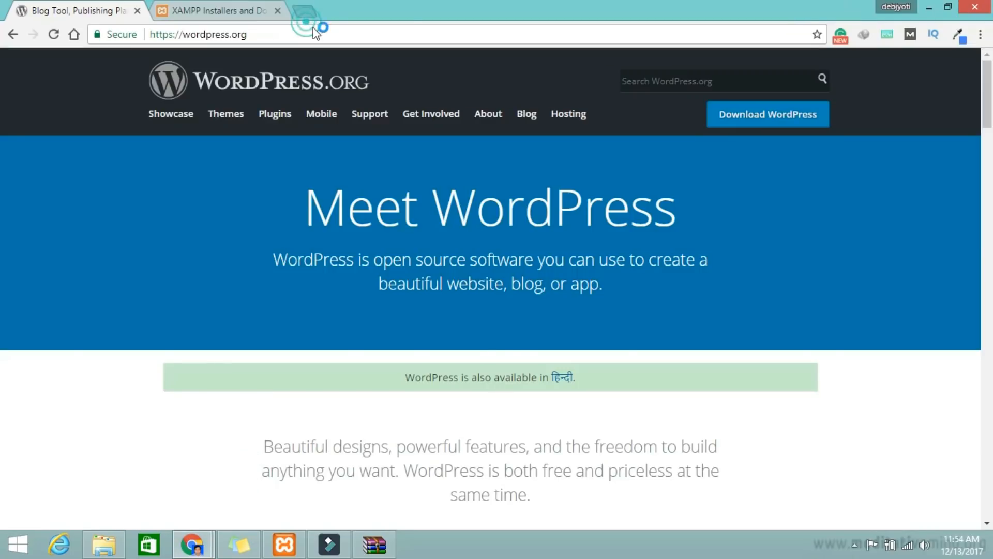
Step: Load localhost in a new Chrome tab to show the XAMPP dashboard
click(306, 17)
text(l)
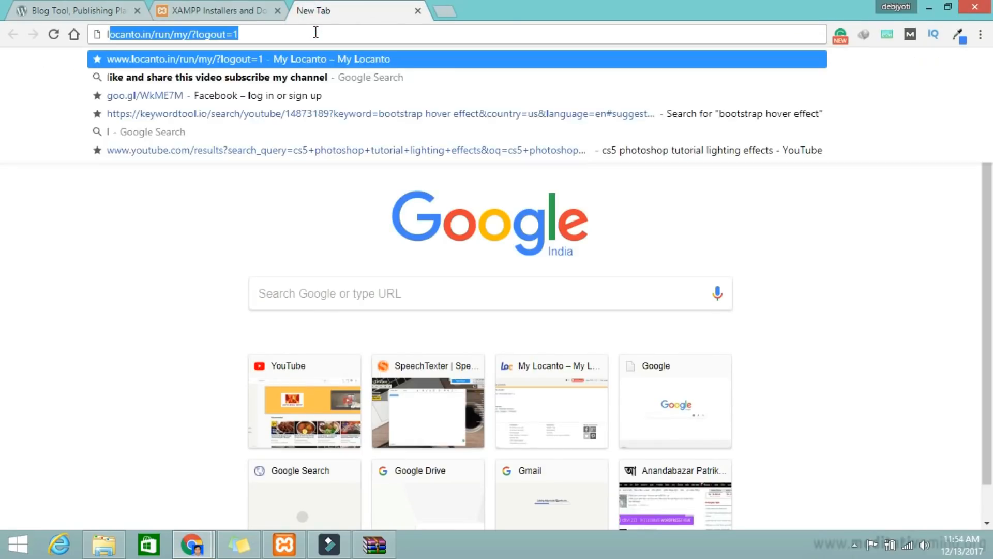
text(o)
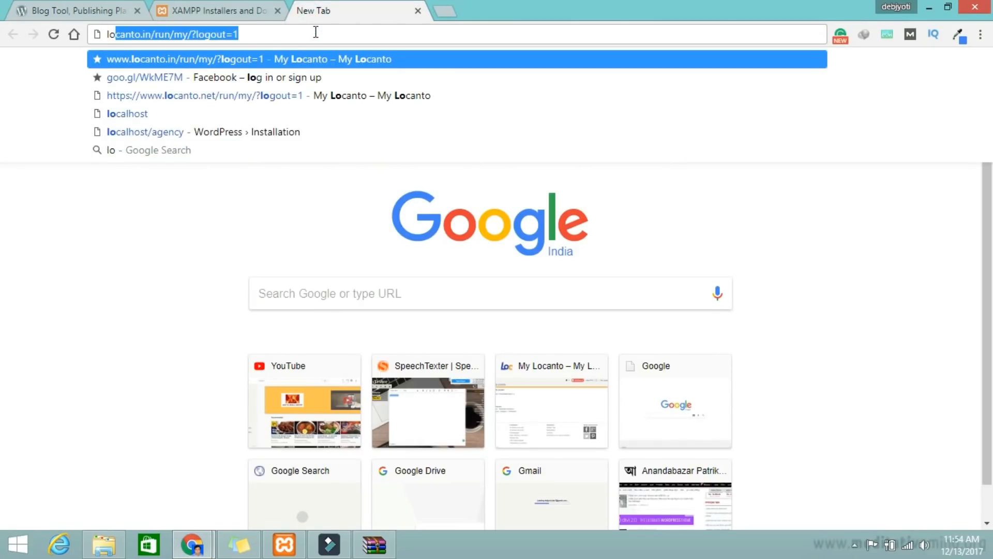
text(calhost)
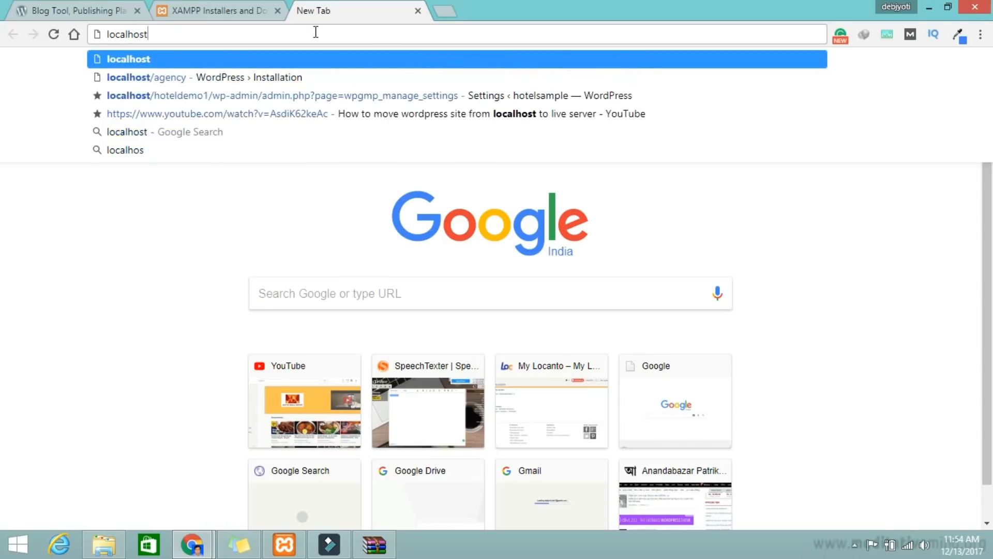
key(Escape)
key(Return)
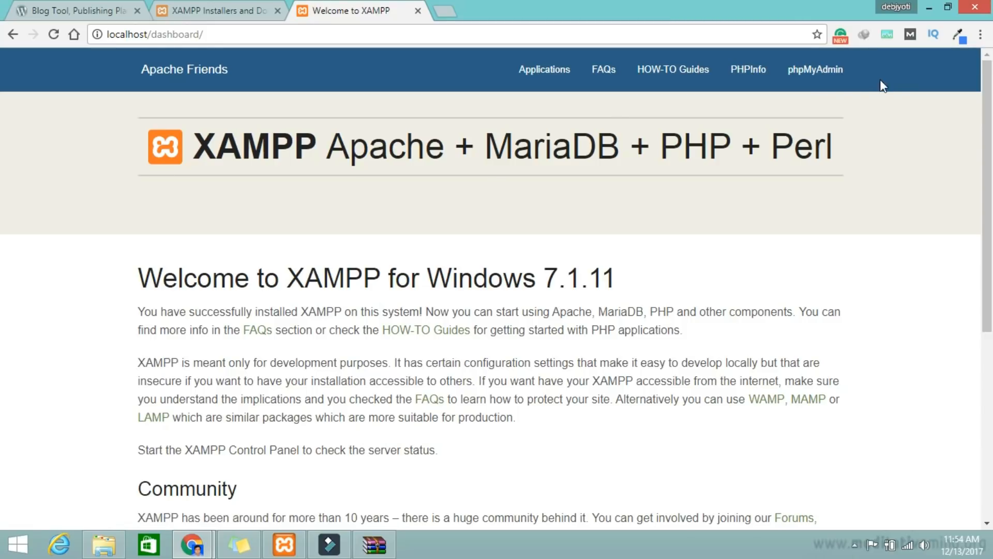
Step: Open phpMyAdmin's Databases page from the XAMPP dashboard, select the Database name field, and open a blank tab
click(822, 74)
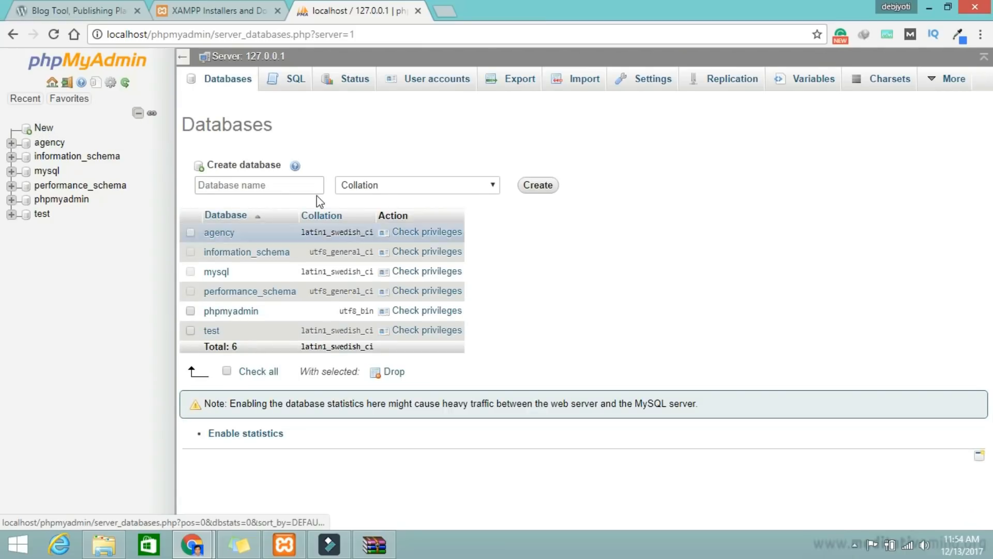
click(309, 186)
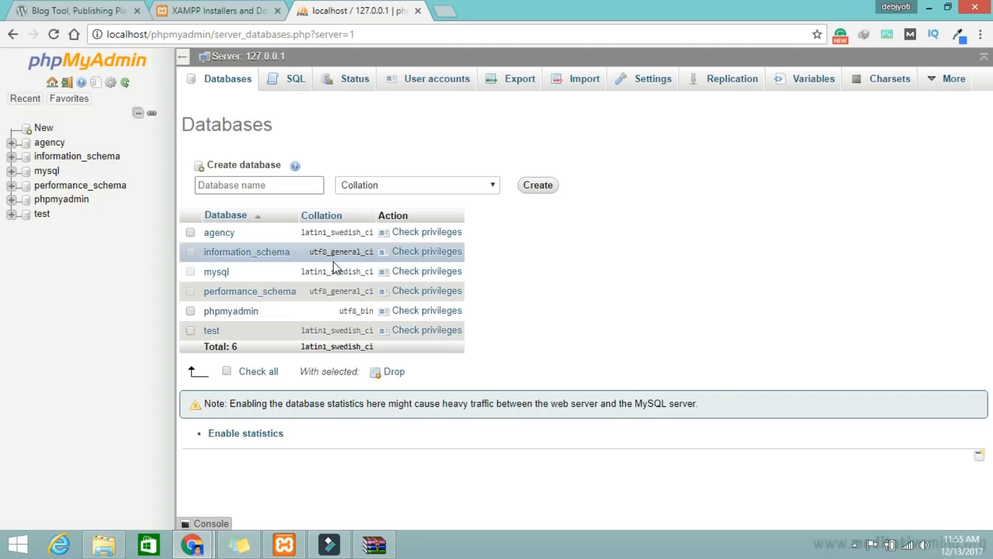
click(445, 13)
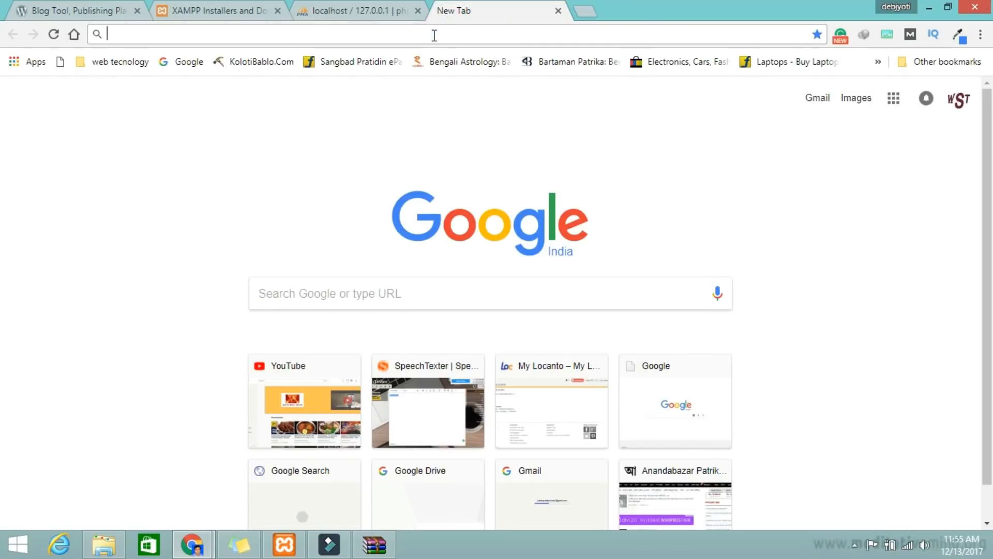
Step: Go to localhost/agency/ to reach the WordPress installer
text(localho)
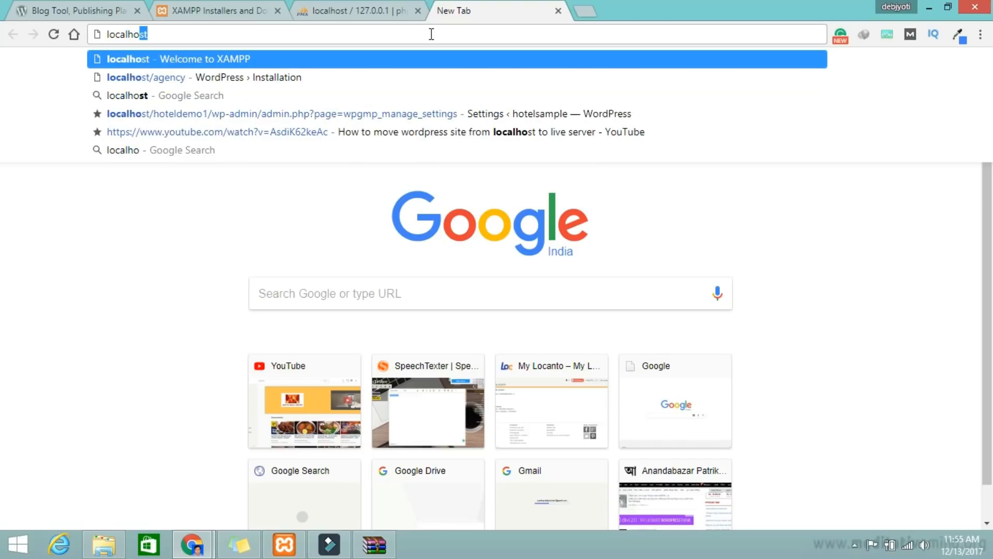
text(st/)
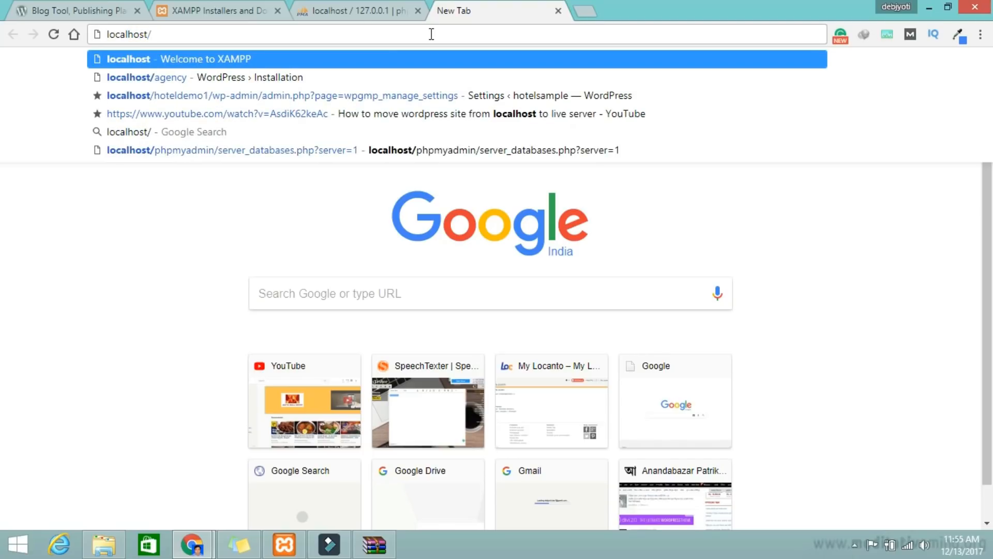
text(agen)
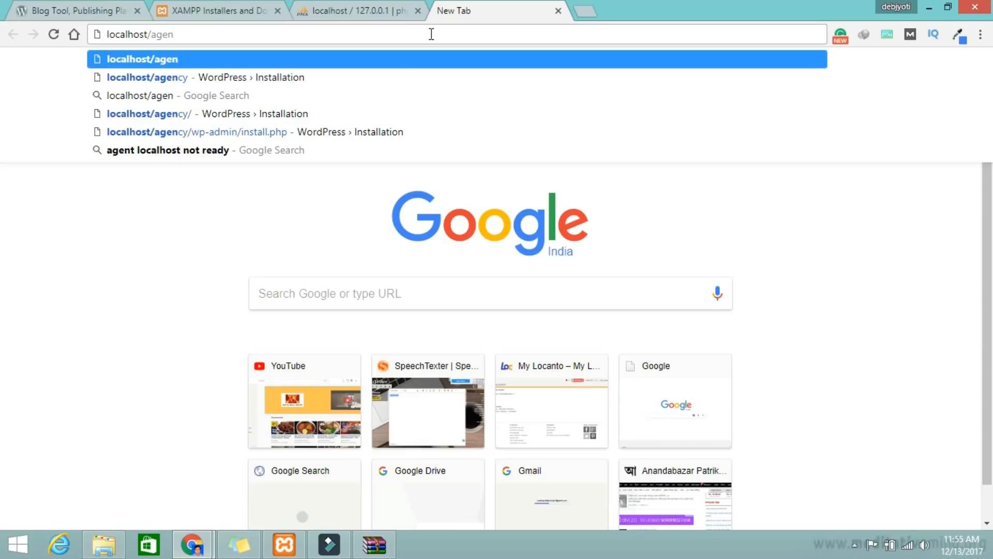
key(Down)
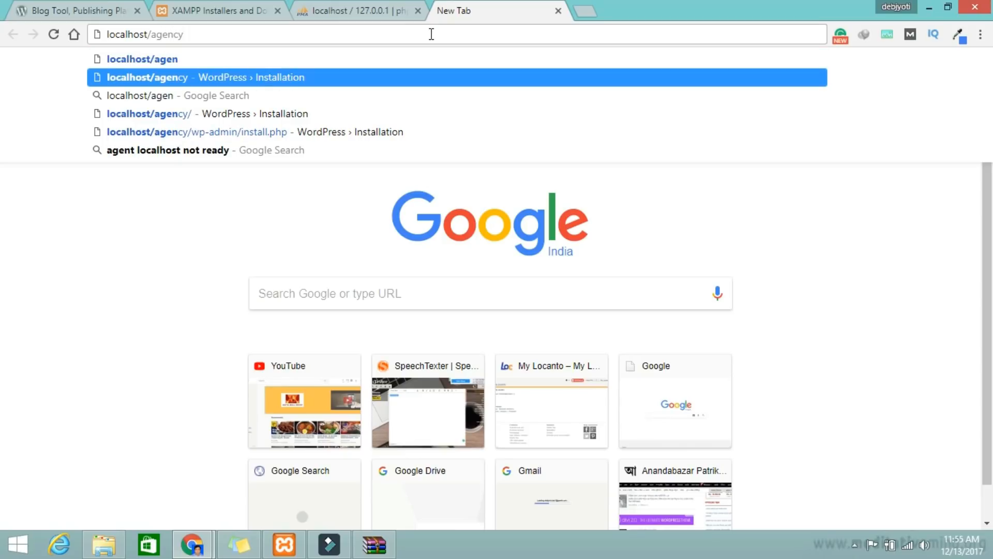
text(/)
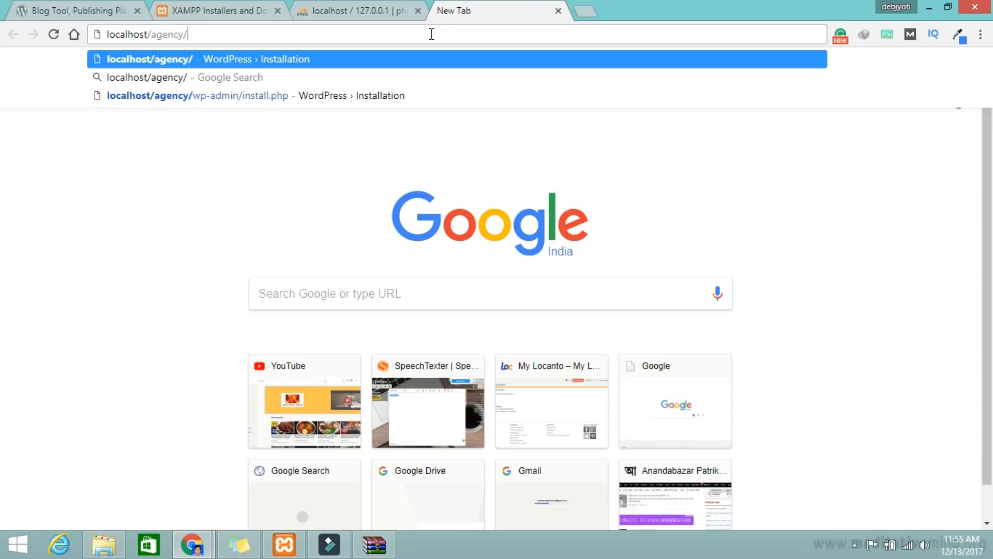
key(Return)
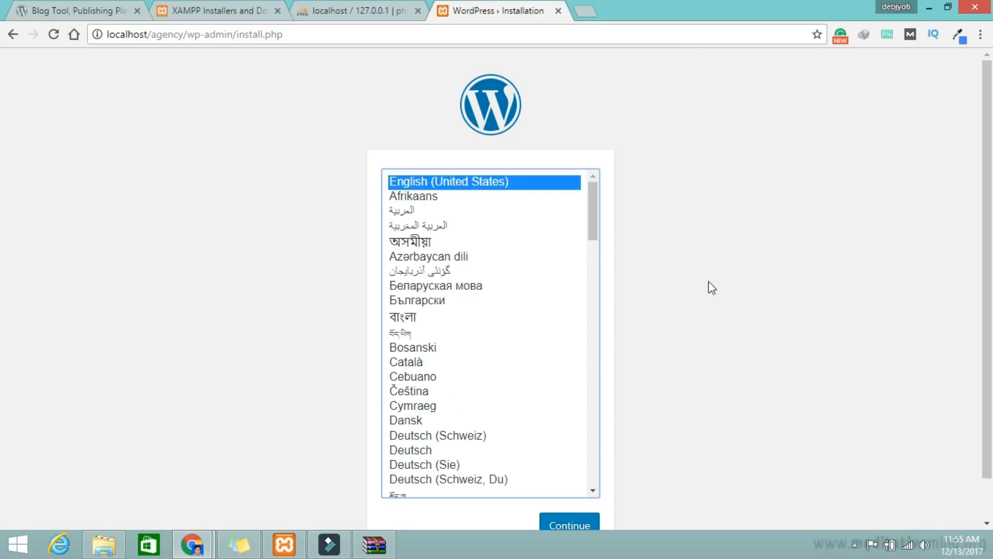
Step: Keep English (United States) as the language and continue to the Welcome setup form
scroll(742, 339, down, 1)
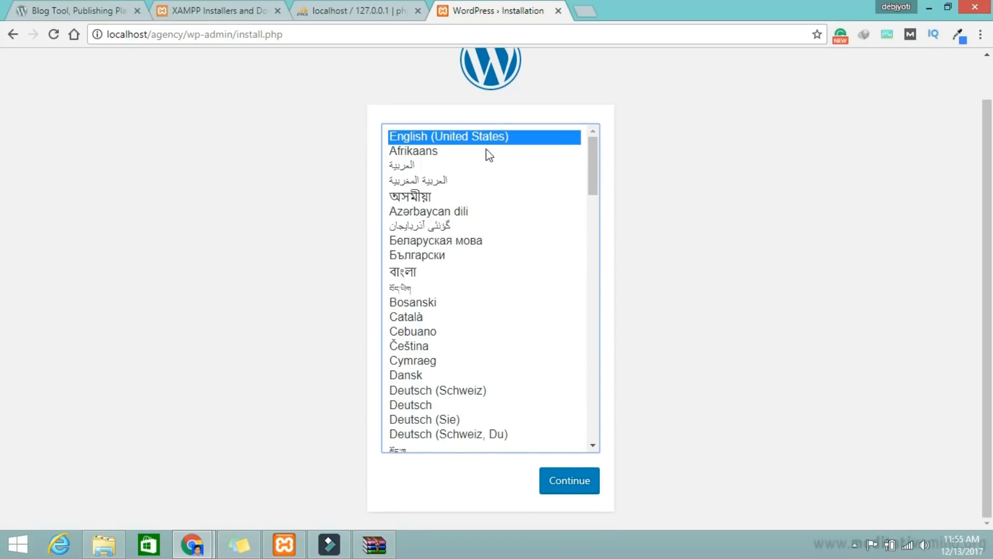
click(581, 480)
scroll(583, 484, down, 3)
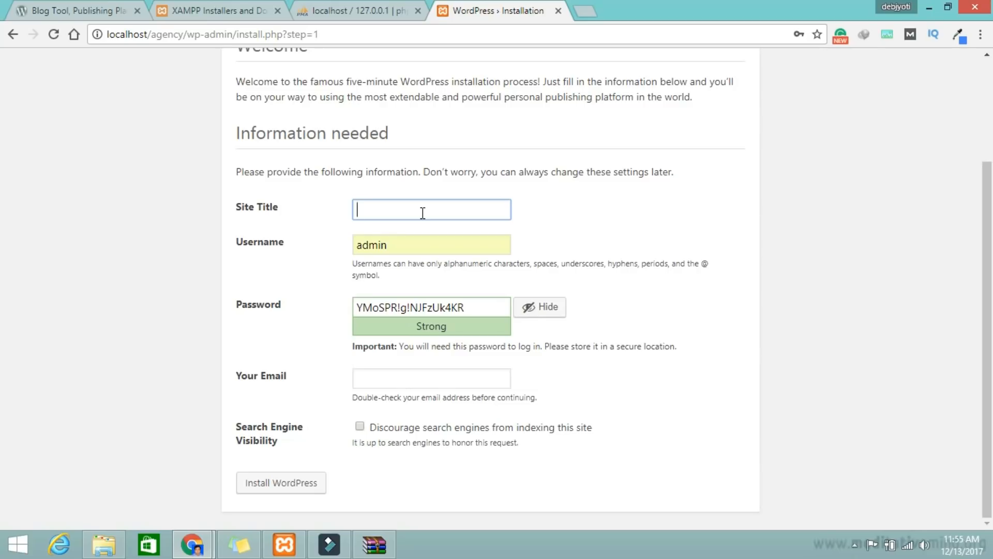
Step: Enter devagency as the site title
text(de)
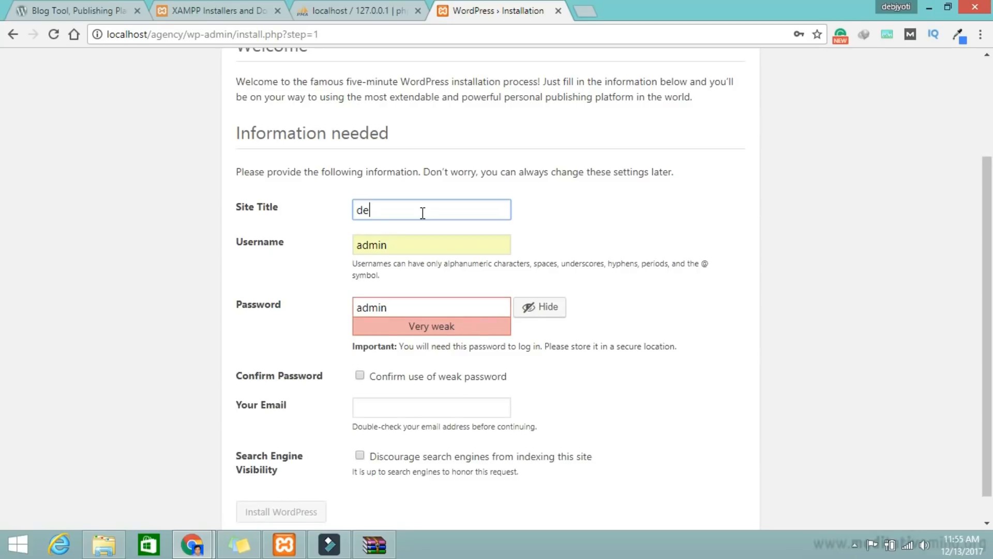
text(vagency)
scroll(436, 255, down, 1)
scroll(436, 255, up, 3)
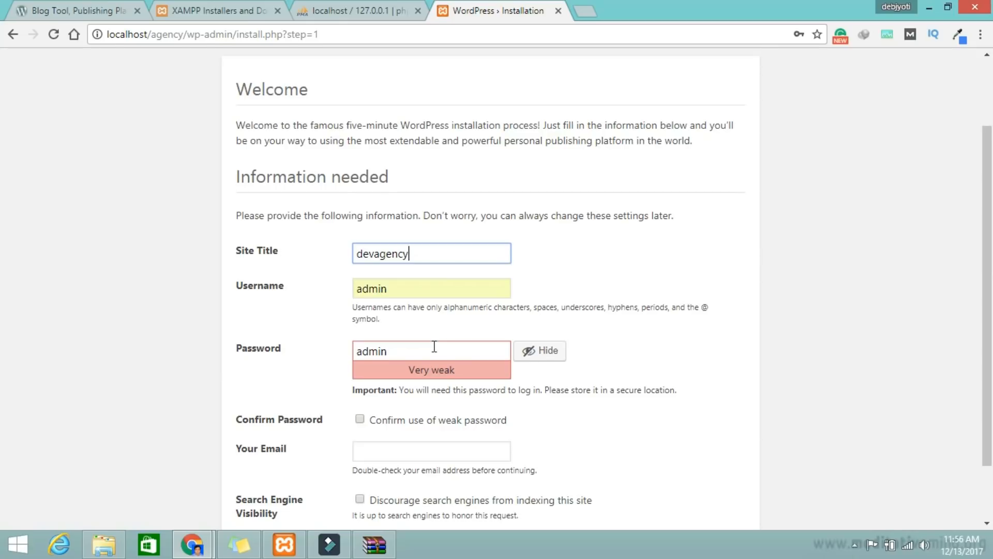
scroll(435, 347, down, 3)
Step: Delete the prefilled password so the field is empty, leaving the username as admin
double_click(413, 280)
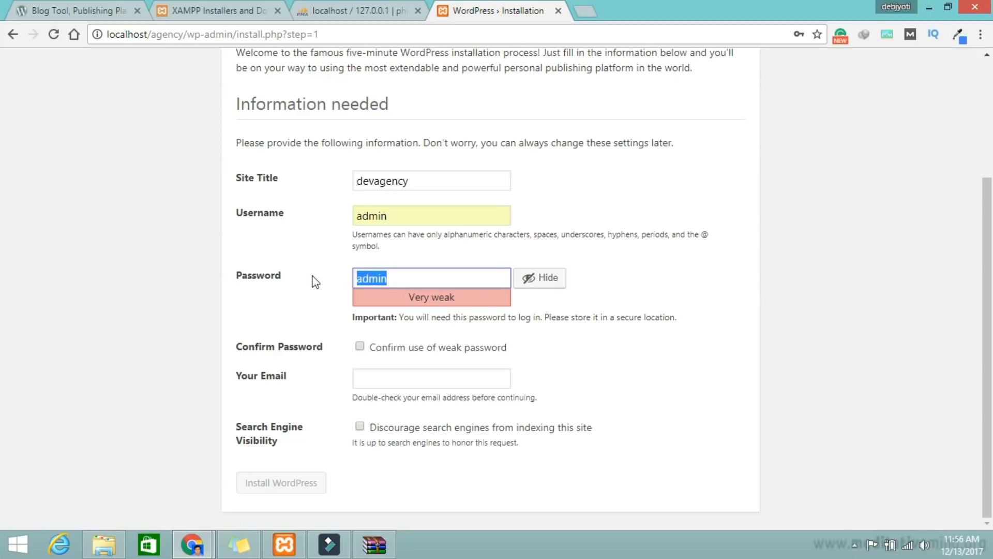
scroll(315, 282, up, 3)
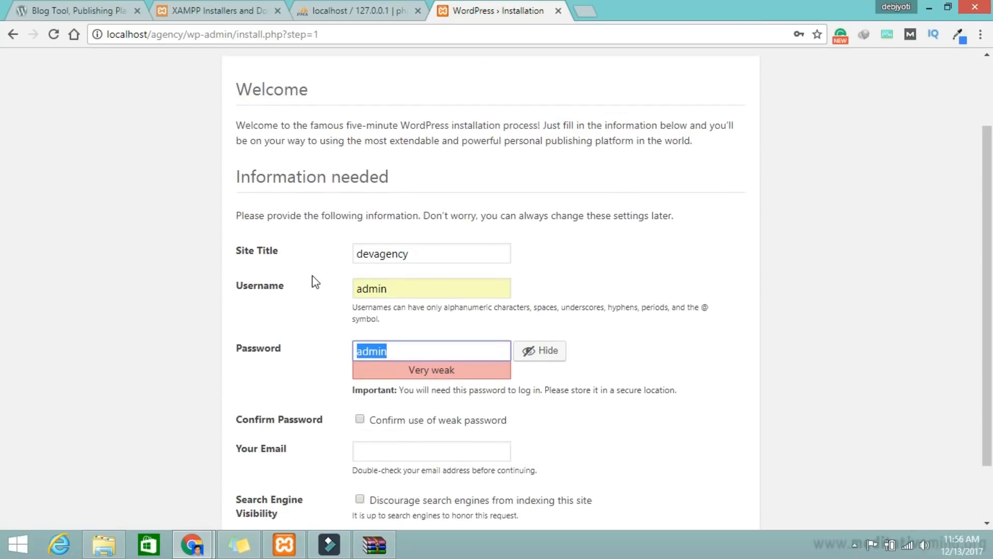
key(BackSpace)
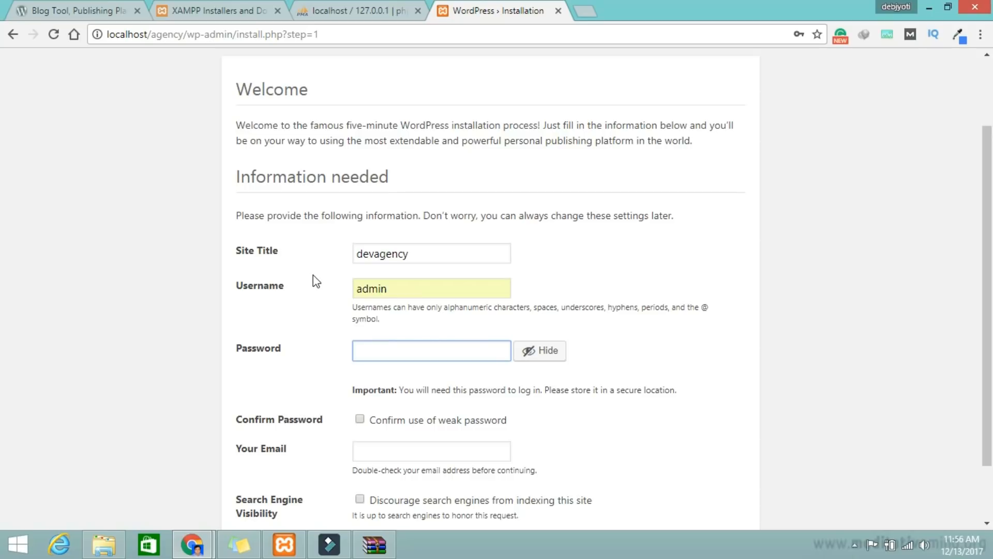
double_click(421, 289)
click(423, 289)
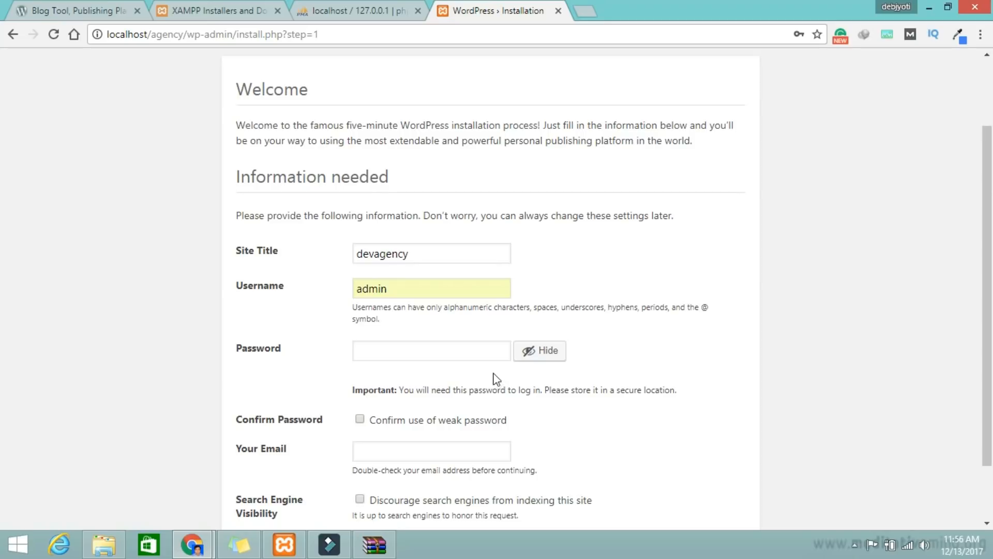
Step: Enter a short, weak password for the admin account
click(388, 348)
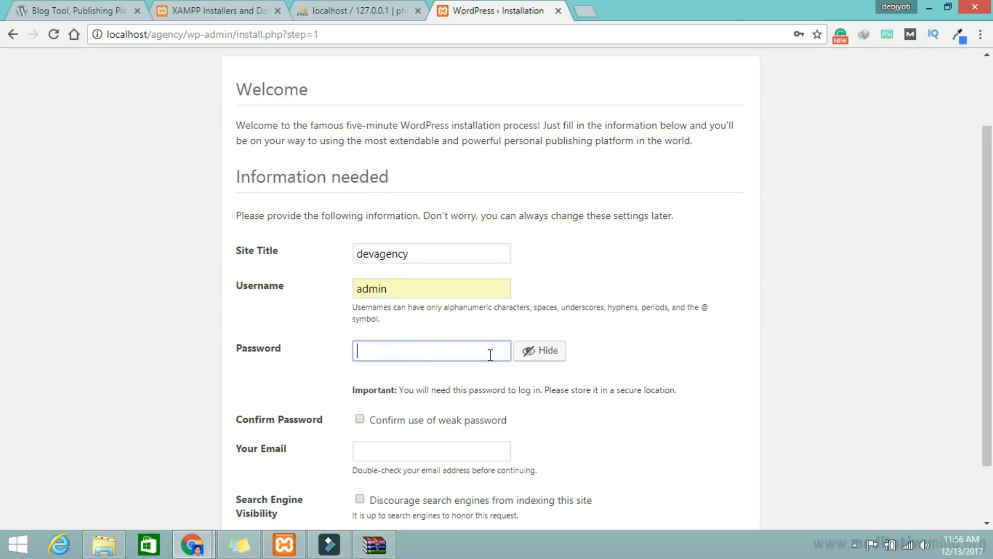
text(ad)
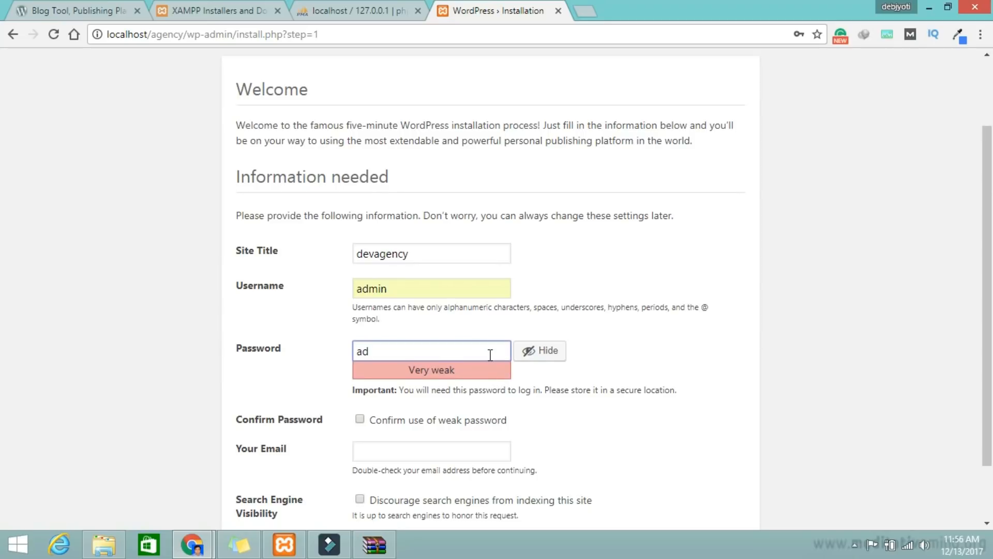
key(BackSpace)
key(BackSpace)
scroll(505, 381, down, 2)
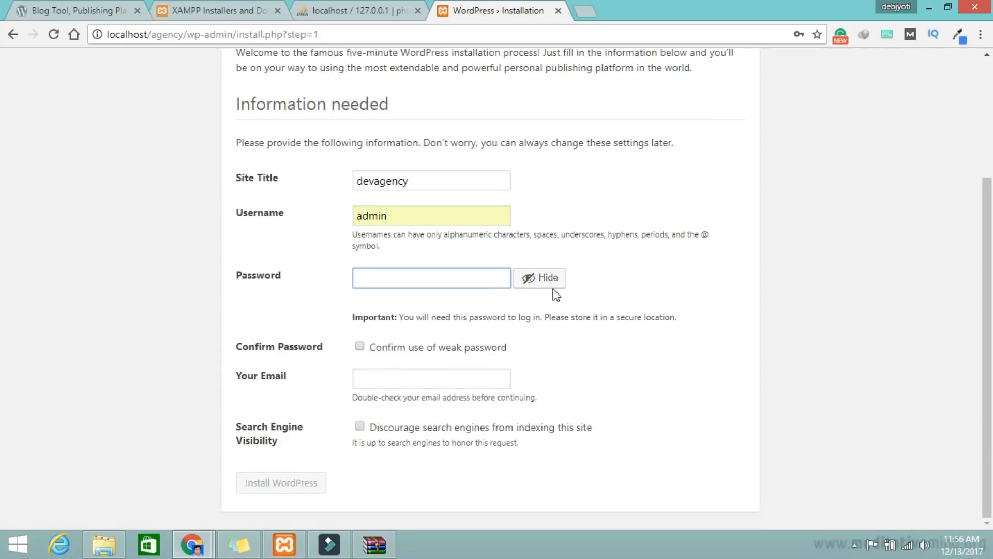
text(admin)
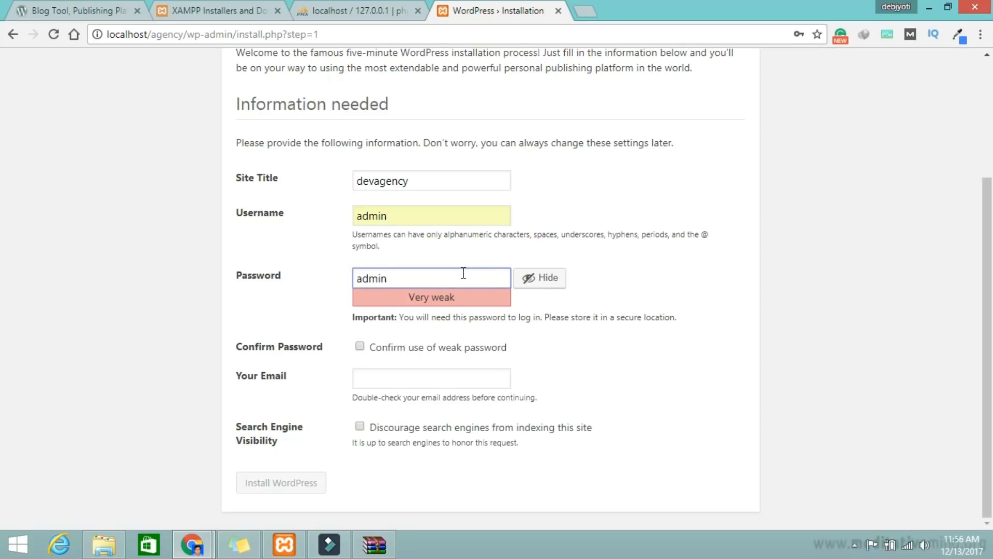
Step: Confirm use of the weak password and begin typing the admin e-mail address
click(359, 345)
click(399, 378)
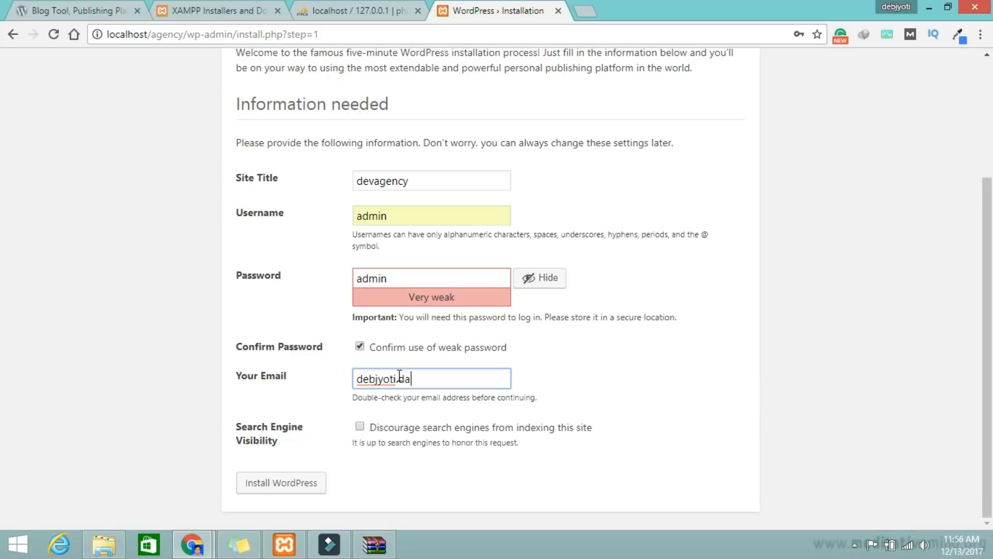
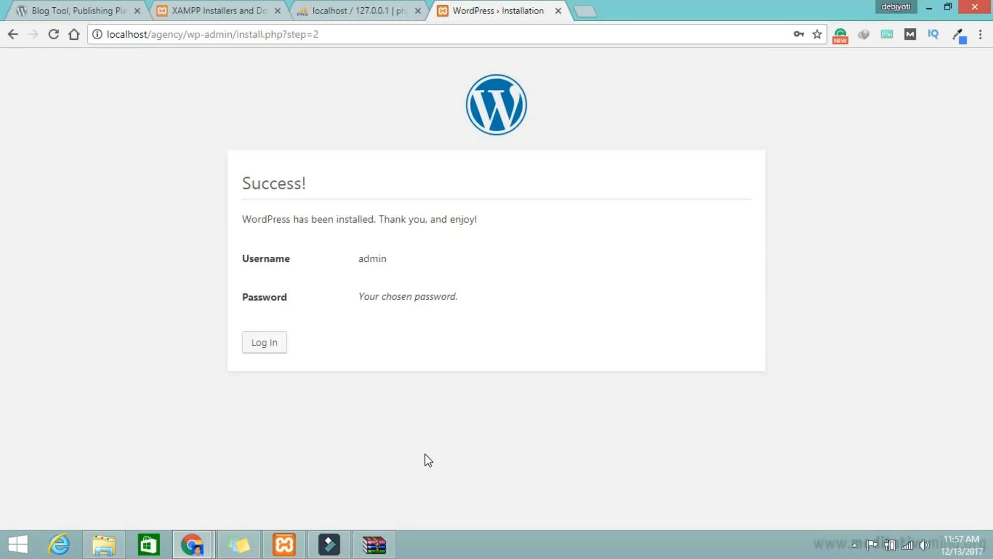
Step: Load localhost/agency/wp-admin from the login page and sign in with the saved admin credentials
click(282, 344)
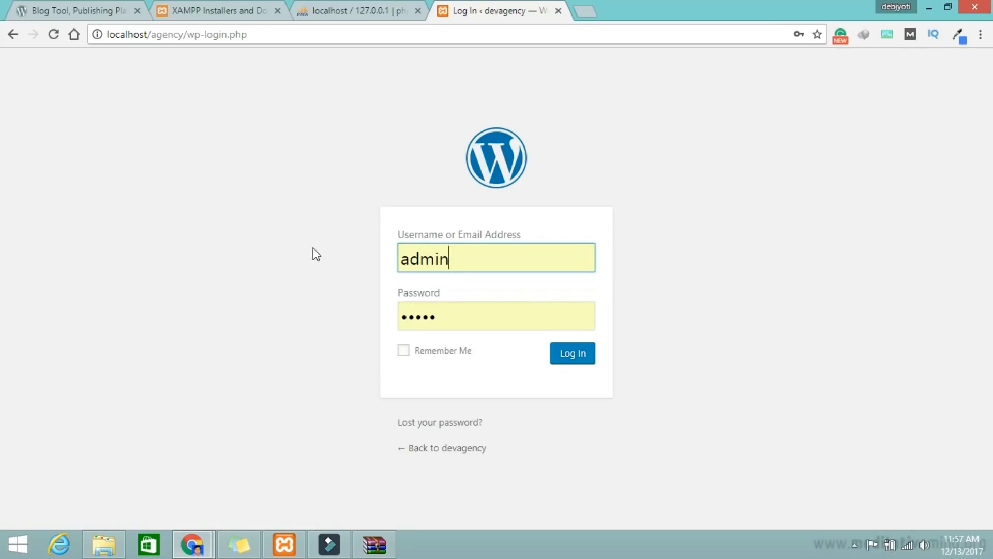
click(189, 35)
key(shift+End)
key(BackSpace)
text(a)
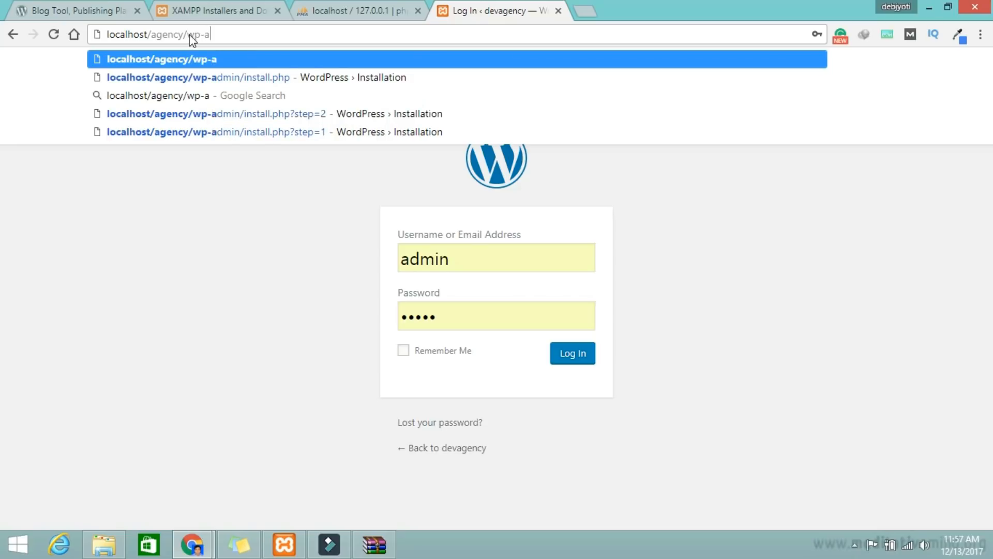
text(dmin)
key(Return)
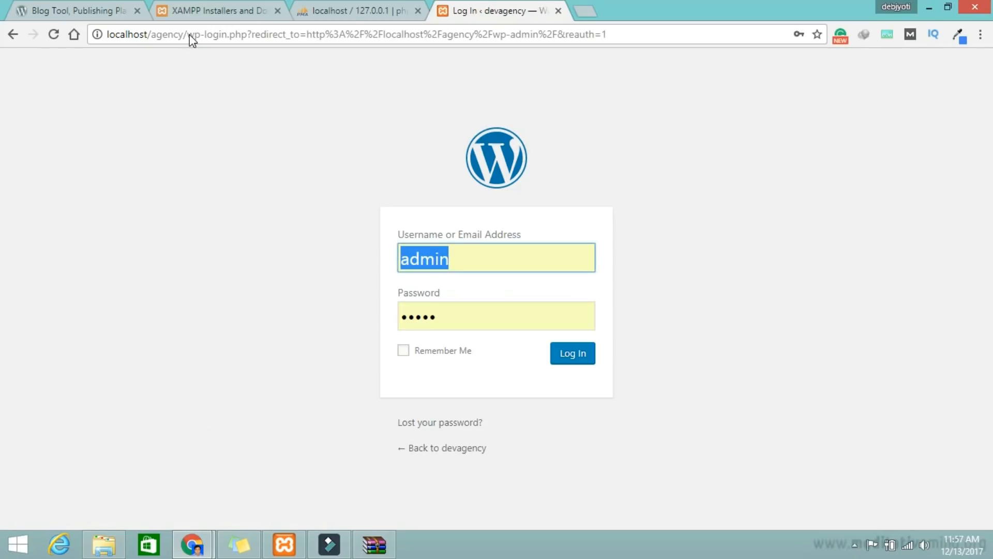
click(573, 353)
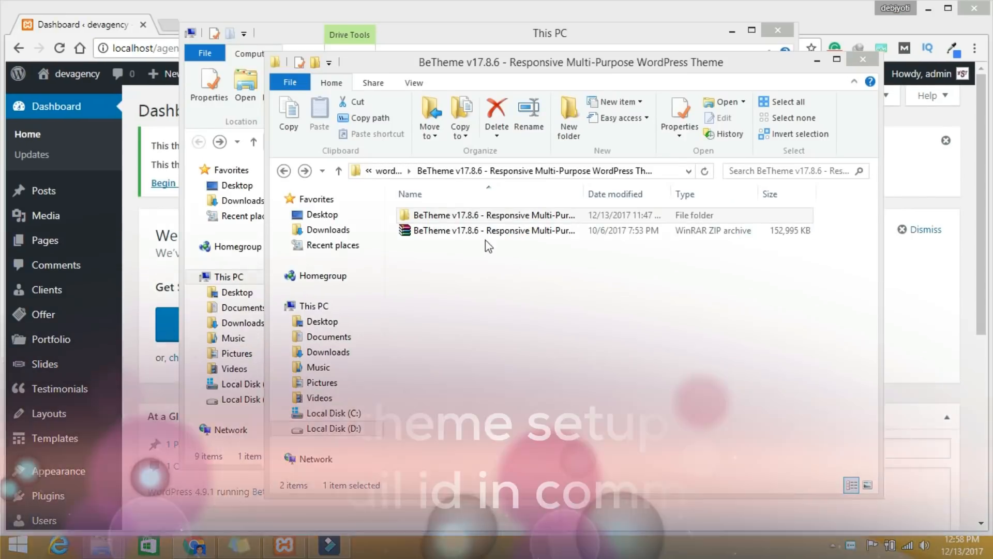
Step: Select the BeTheme v17.8.6 ZIP archive beside its extracted folder in File Explorer
click(461, 233)
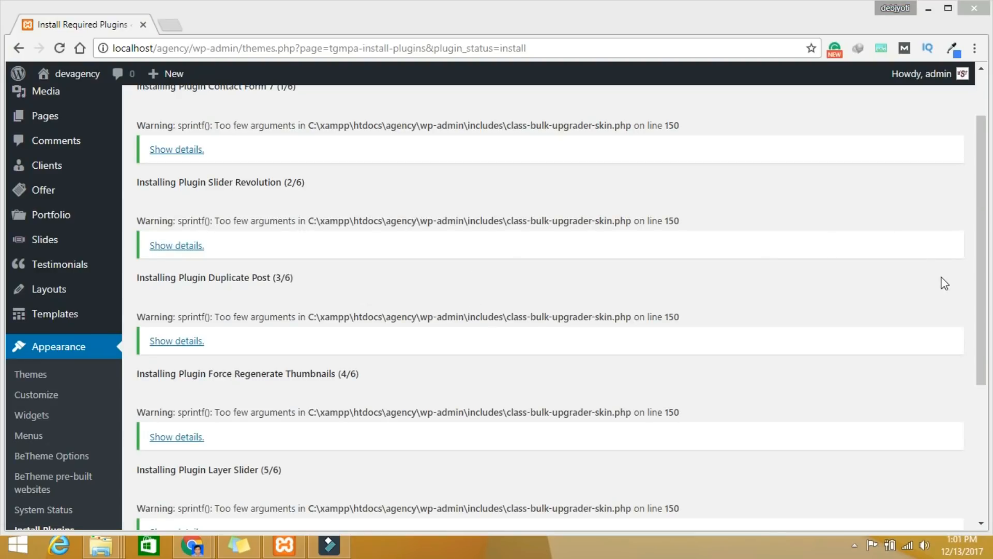
Step: Scroll past the plugin install log and return to the Install Required Plugins list
drag(985, 332, 982, 399)
click(278, 318)
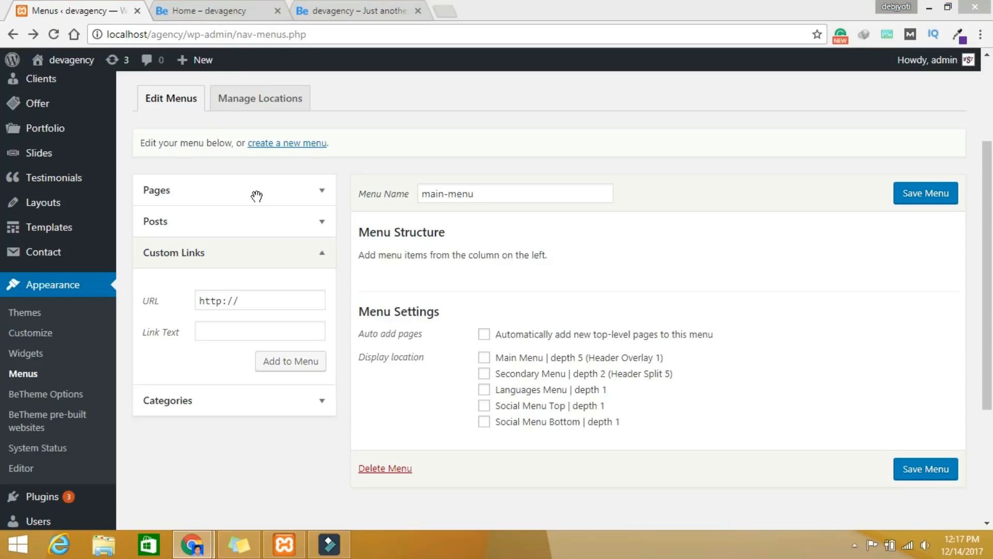
Step: In Custom Links, select the URL field, then enter 'About Us' as the link text
click(255, 299)
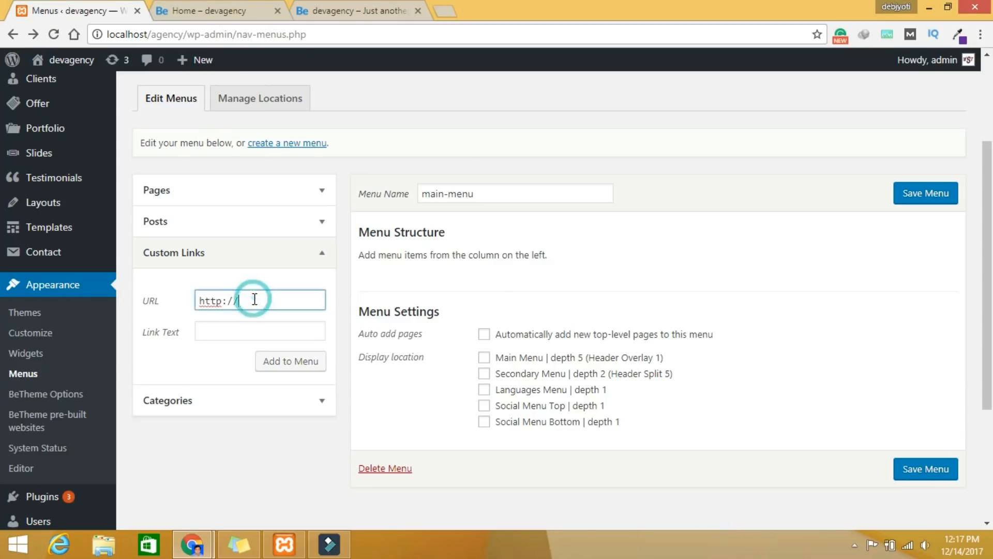
click(230, 327)
text(About)
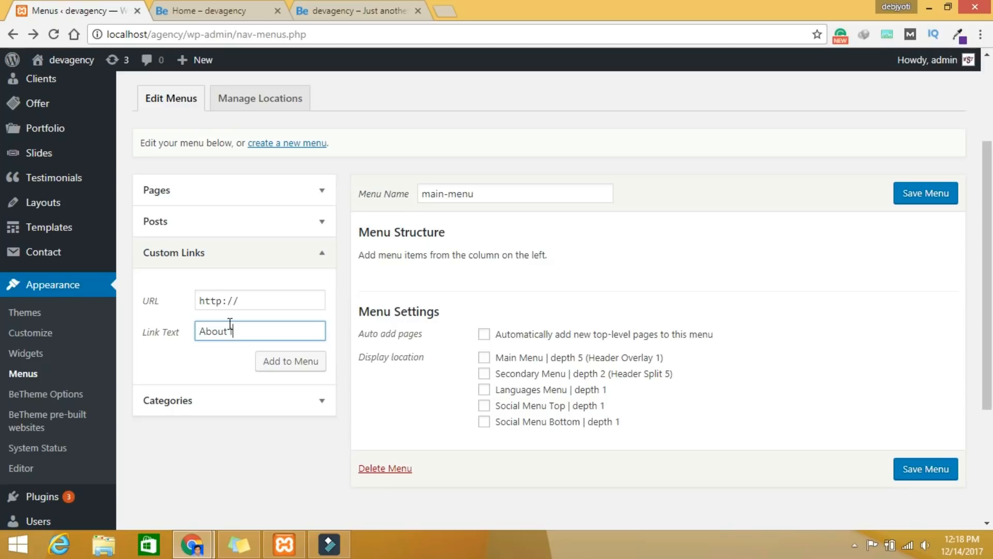
text( Us)
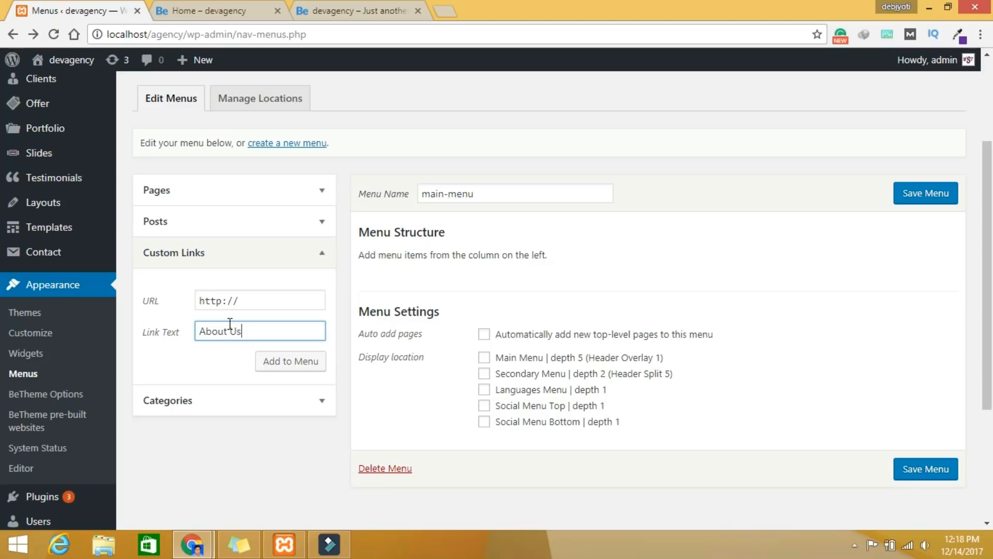
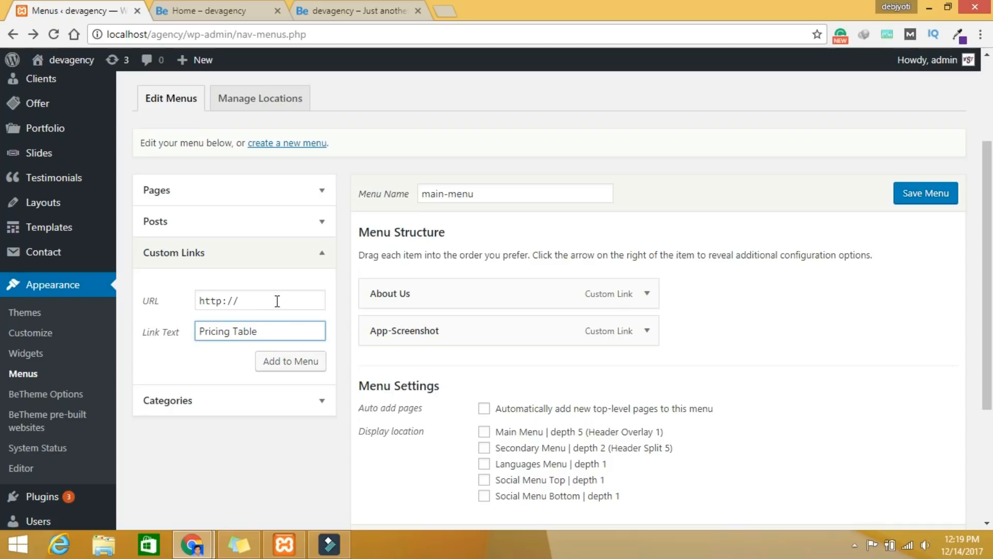
Step: Add Custom Links 'Pricing Table' (URL #), 'Our Team' and 'Contact Us' to main-menu
triple_click(274, 333)
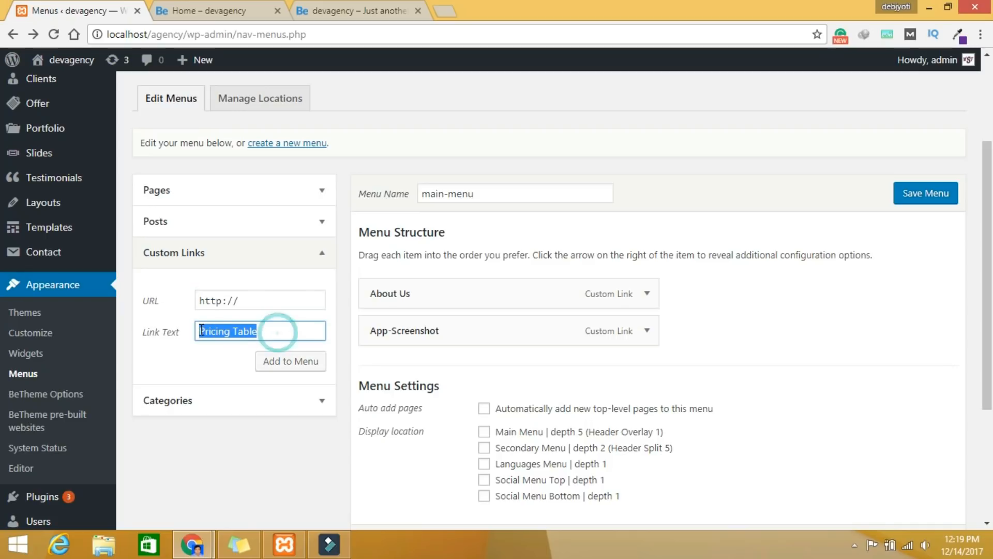
triple_click(255, 298)
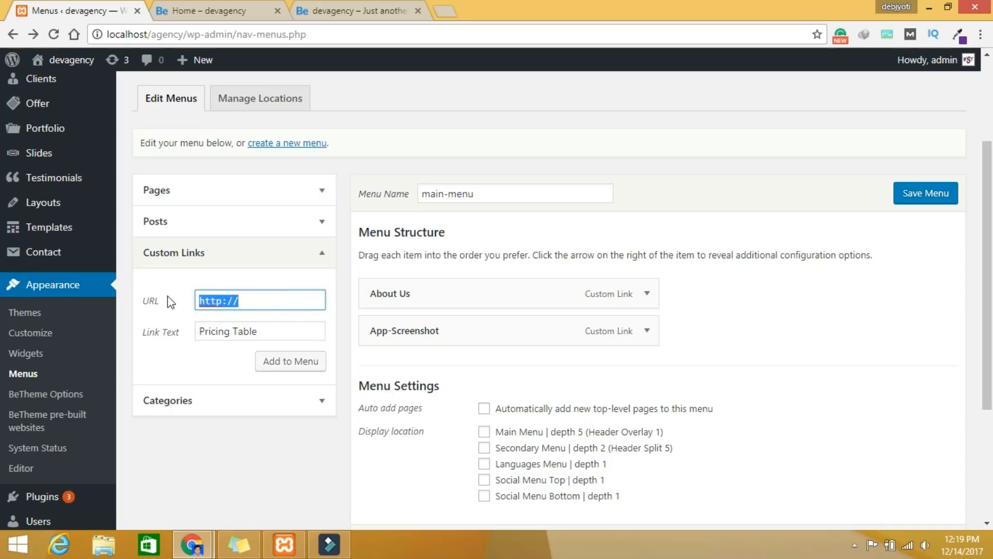
text(#pricing-)
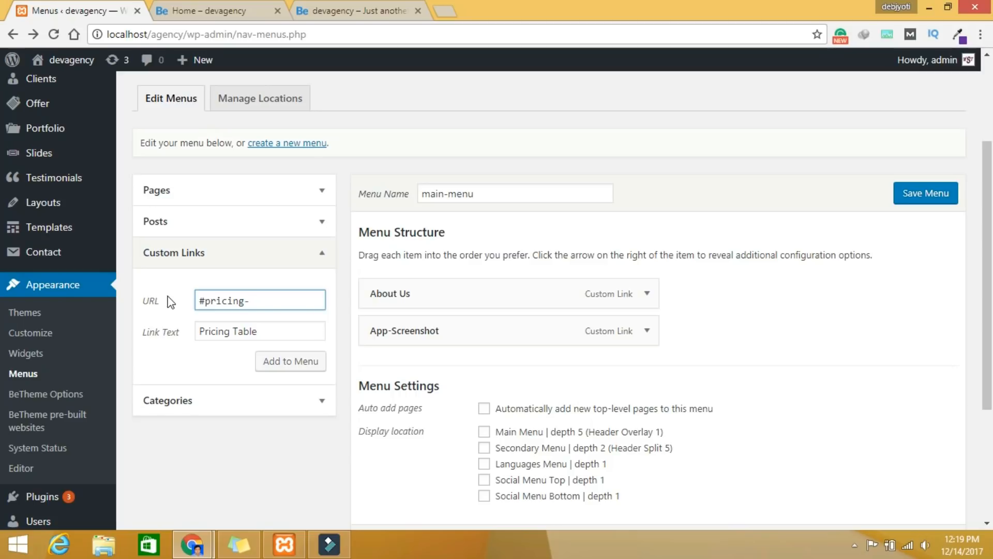
click(239, 334)
text(O)
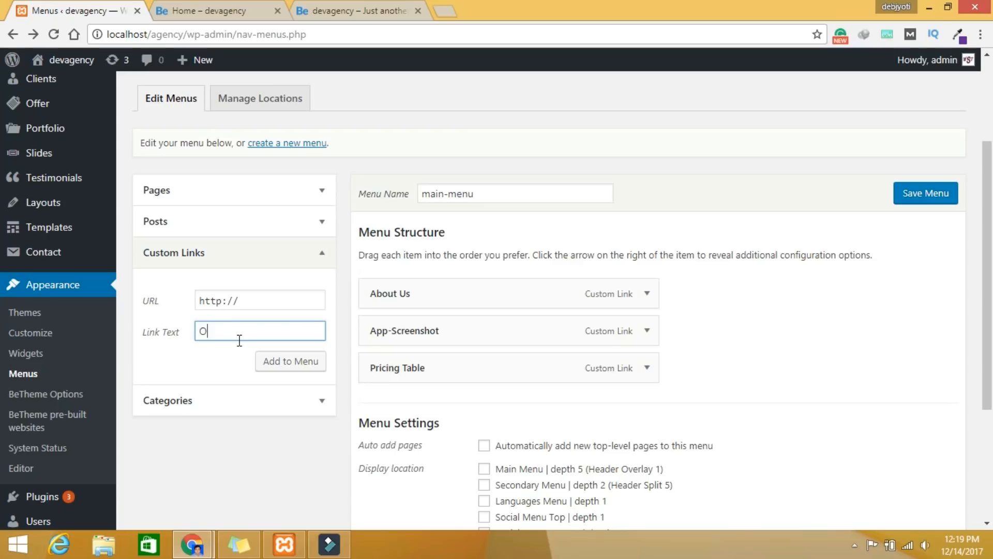
text(ur T)
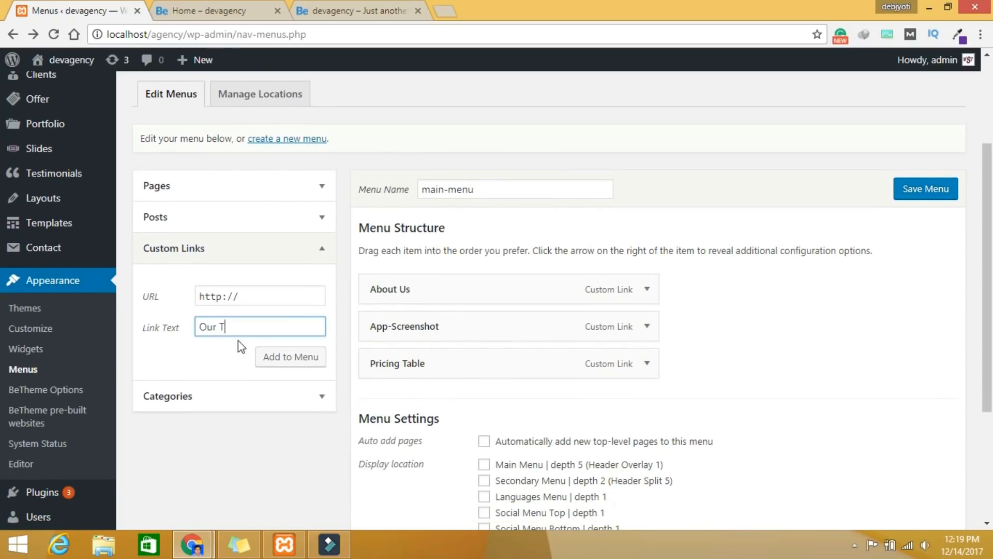
key(Return)
click(219, 330)
text(Contact)
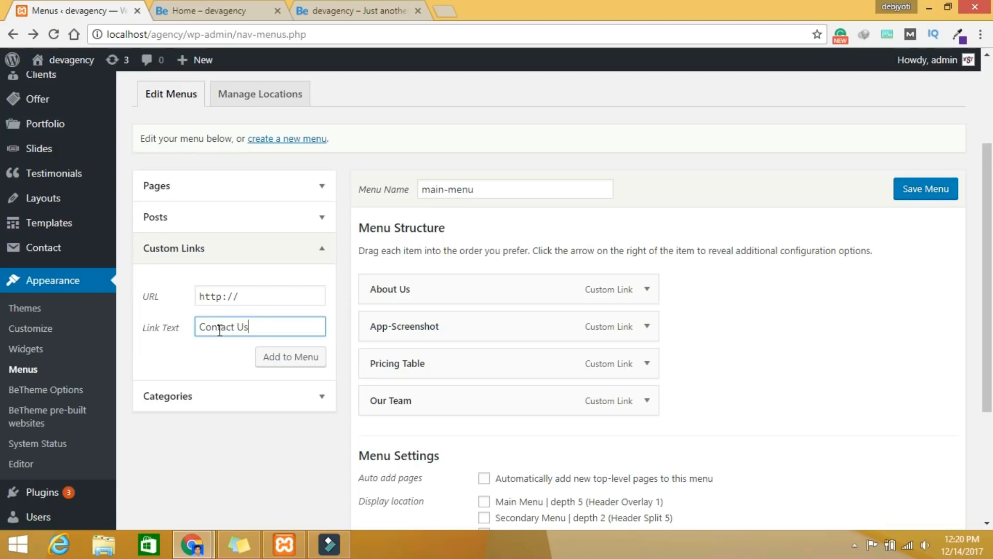
text( Us)
key(Return)
Step: Assign main-menu to the Main Menu location and save the menu
scroll(484, 338, down, 3)
click(483, 338)
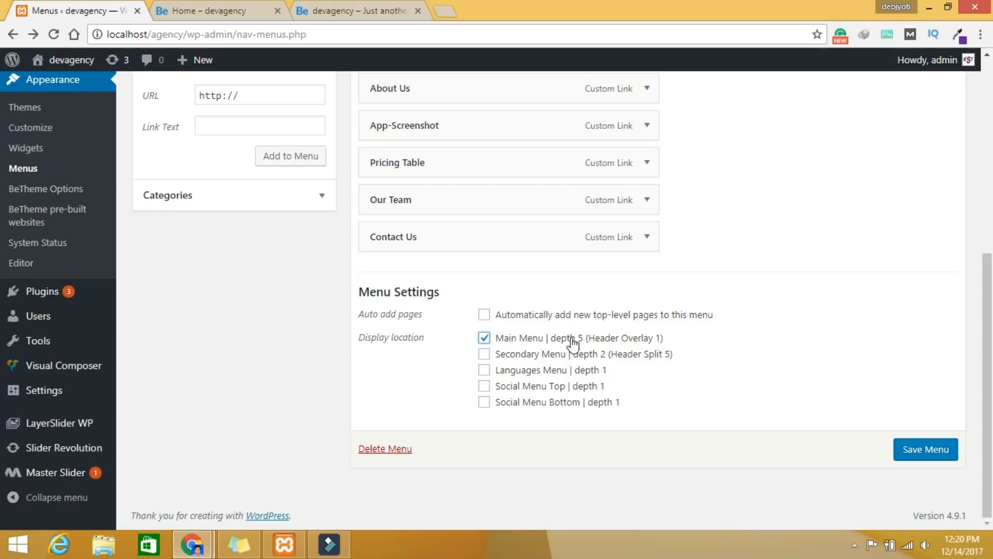
click(926, 449)
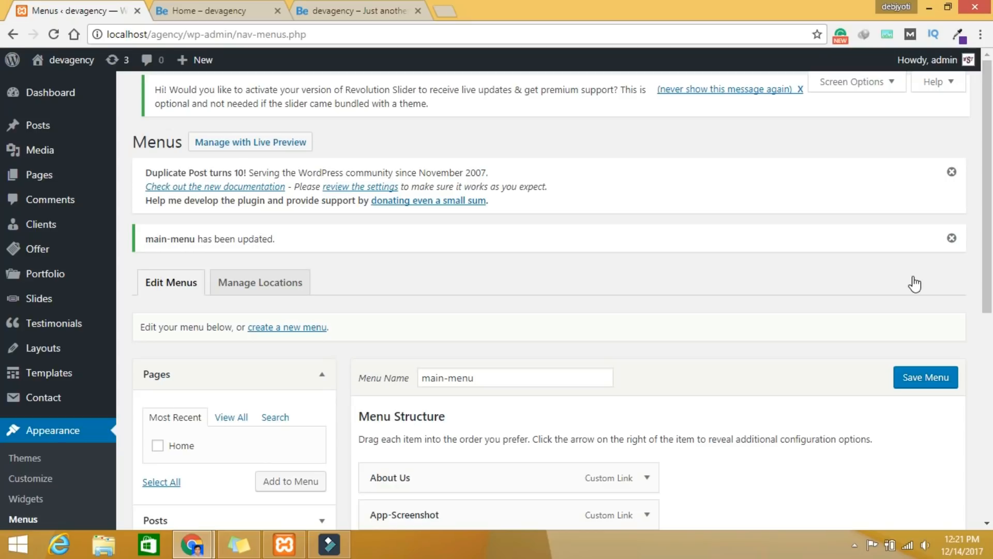
scroll(181, 401, down, 8)
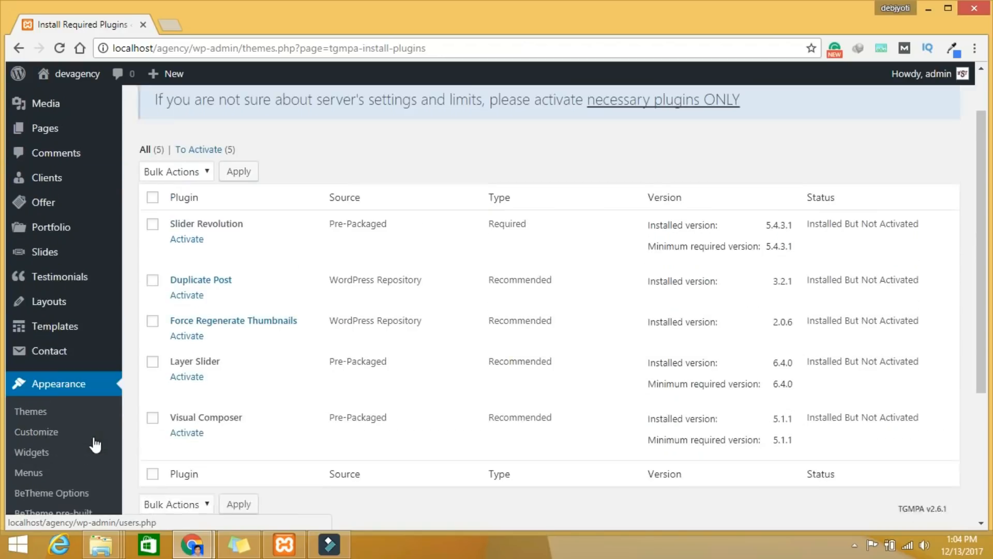
scroll(94, 445, down, 5)
scroll(93, 443, up, 6)
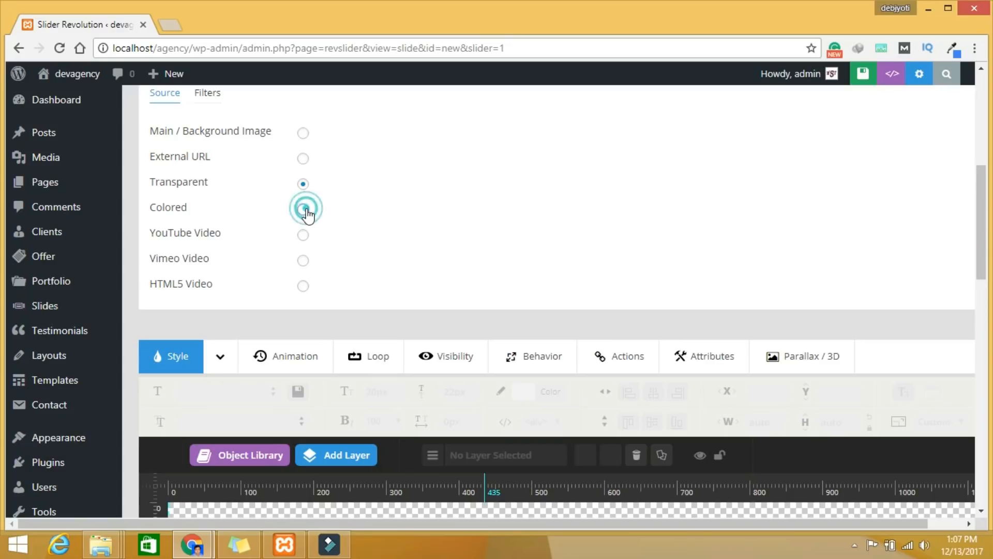
Step: Set the slide background Source to Colored with the purple vertical gradient preset
click(303, 209)
click(362, 209)
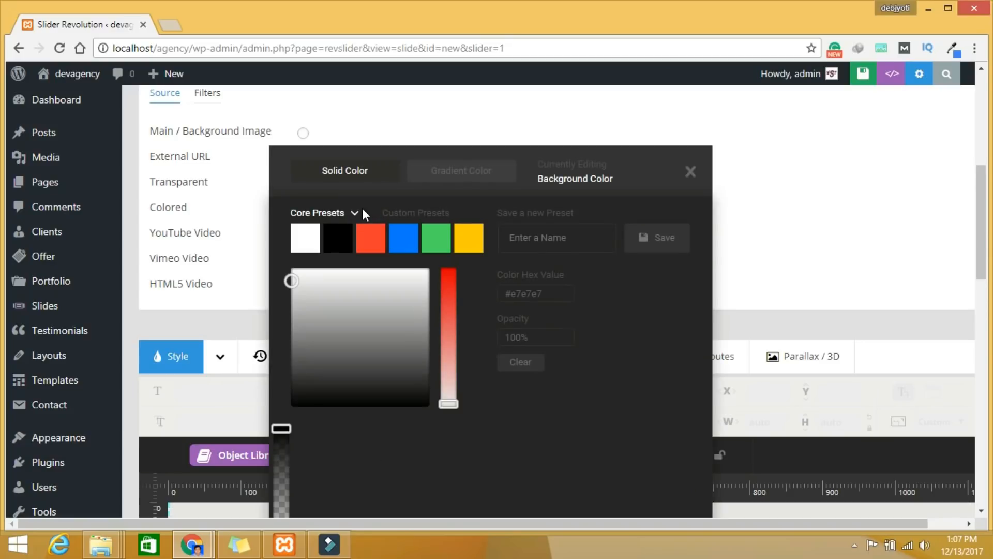
click(448, 310)
click(404, 247)
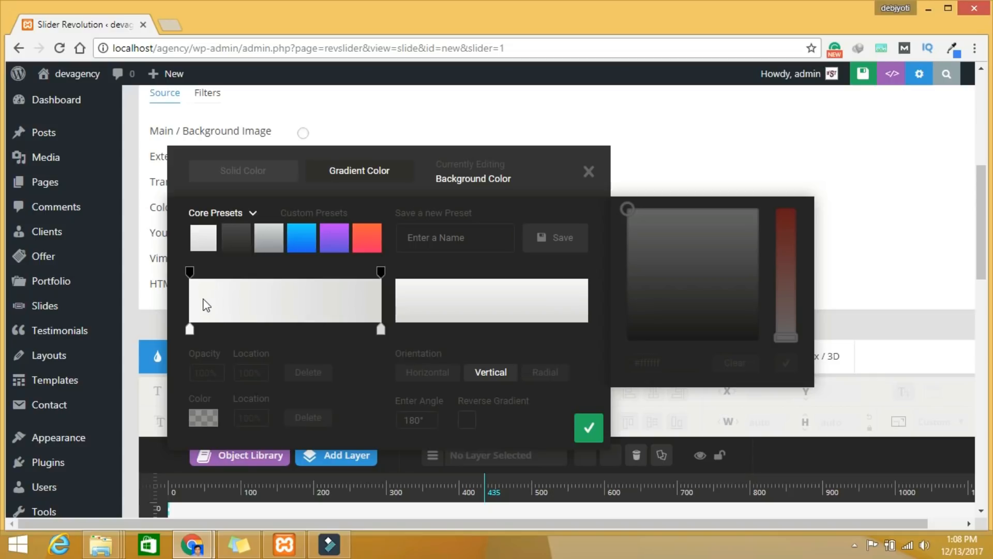
click(216, 308)
click(330, 239)
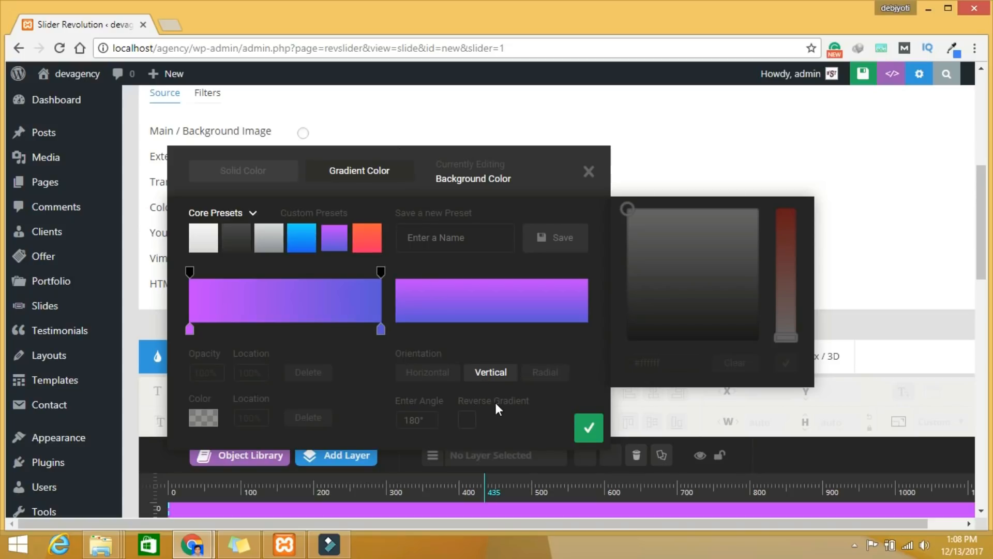
click(587, 428)
scroll(575, 279, down, 5)
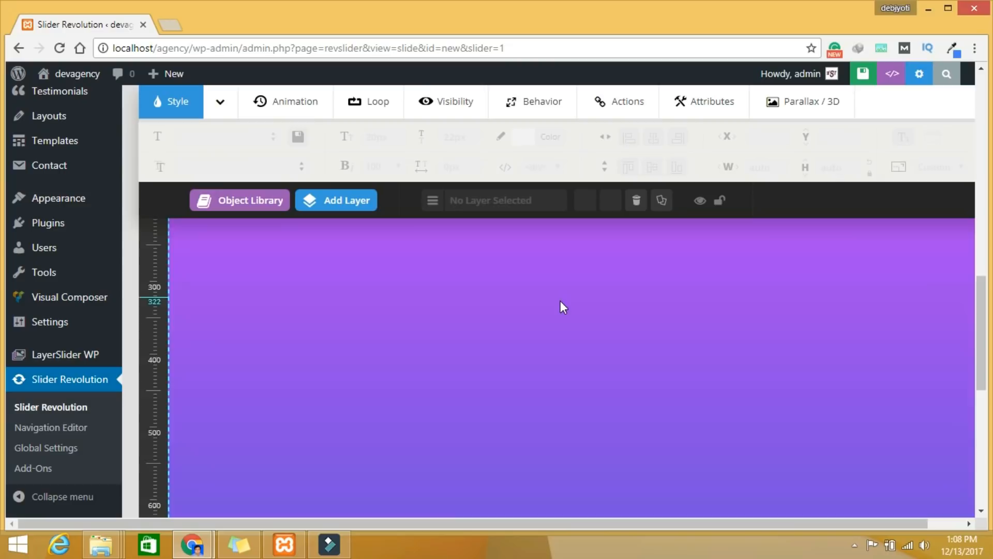
Step: Set the 'Colorlib app' heading's font size to 80px
scroll(560, 300, up, 4)
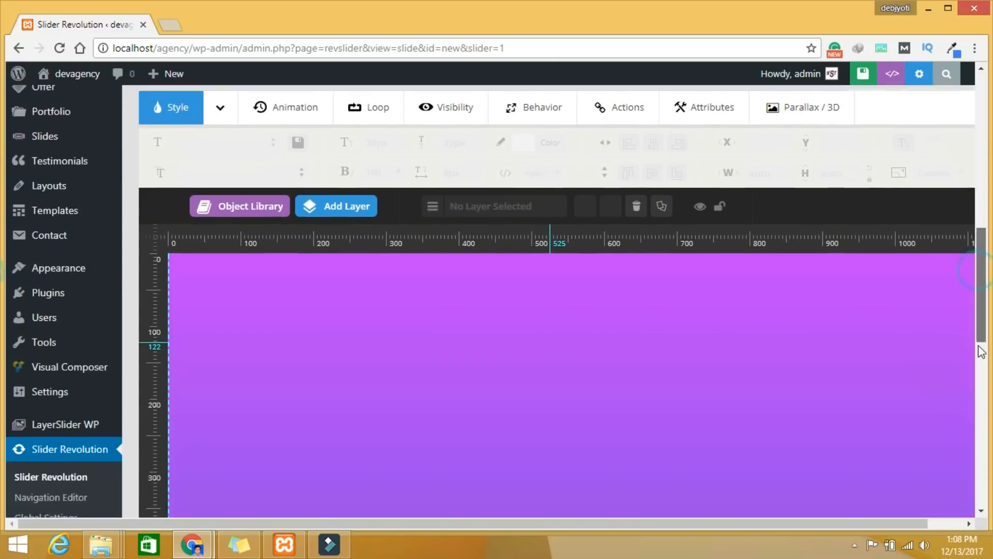
drag(980, 267, 979, 422)
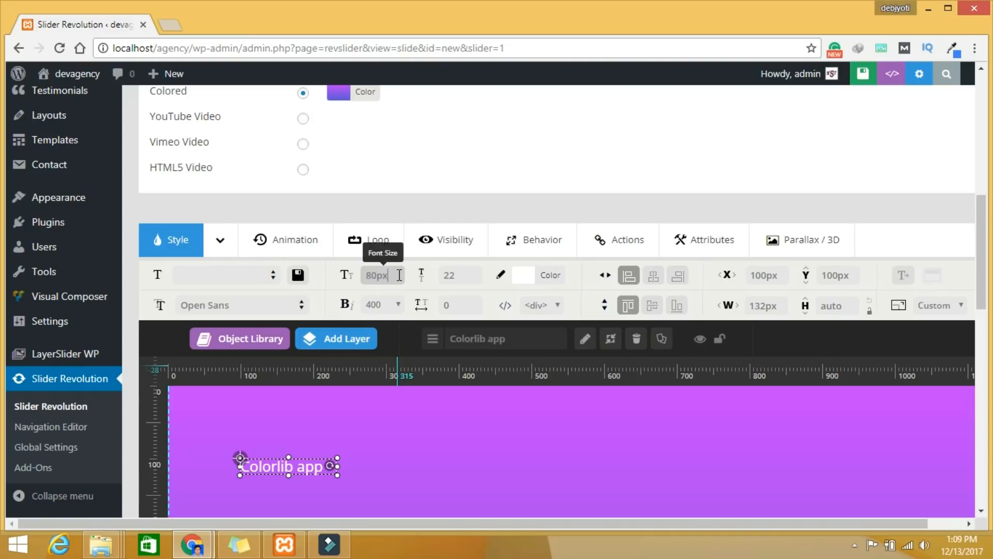
click(529, 181)
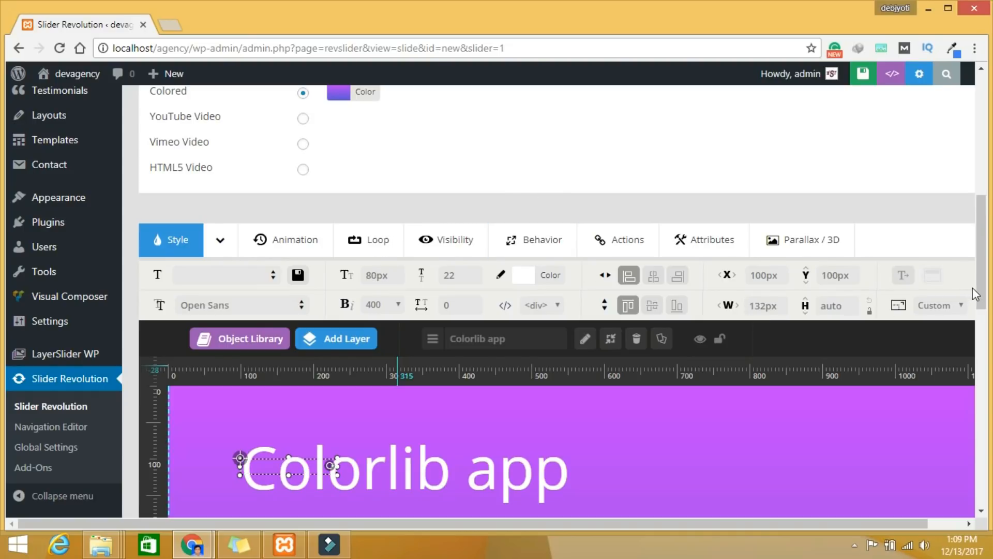
Step: Bring up the Add Button Layer choices of button styles
scroll(672, 310, down, 3)
mouse_move(336, 200)
click(339, 329)
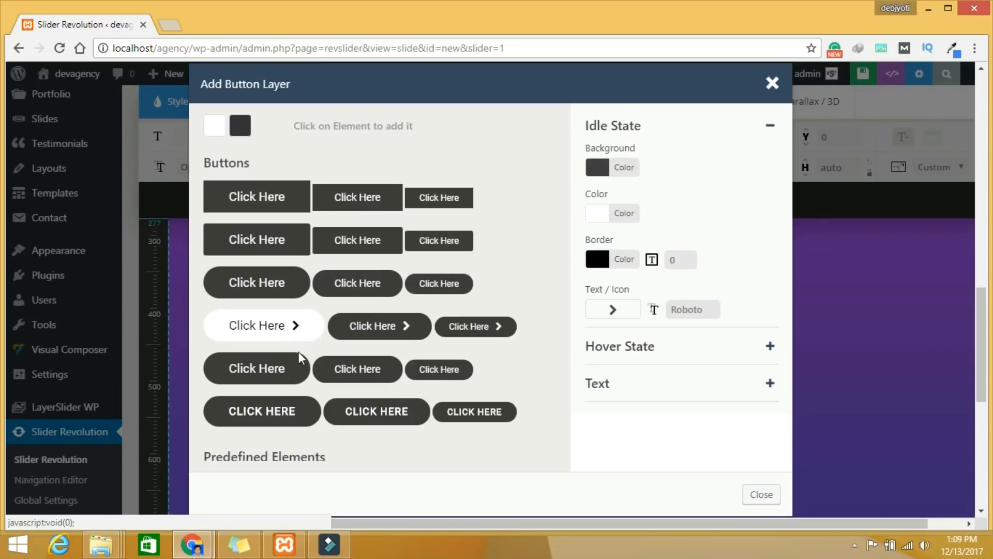
Step: Add the rounded 'CLICK HERE >' button preset under the heading and relabel it 'GET STARTED'
click(296, 422)
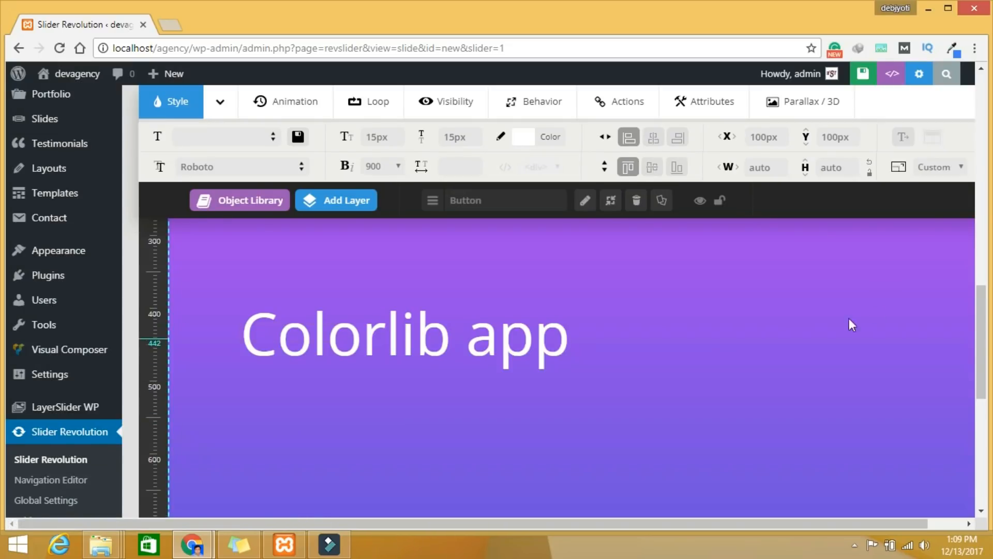
drag(981, 362, 969, 300)
double_click(308, 359)
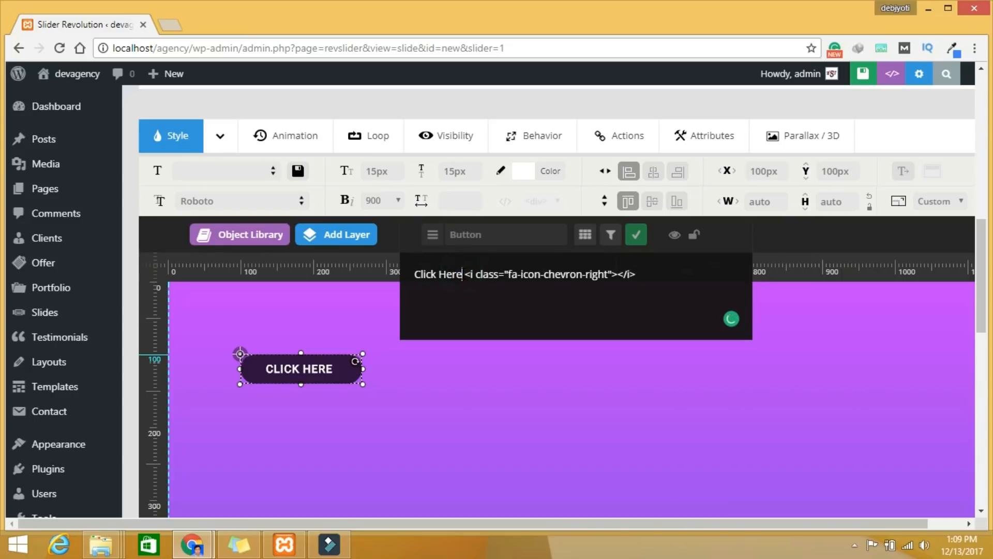
key(BackSpace)
key(BackSpace)
key(BackSpace)
key(BackSpace)
key(BackSpace)
key(BackSpace)
key(BackSpace)
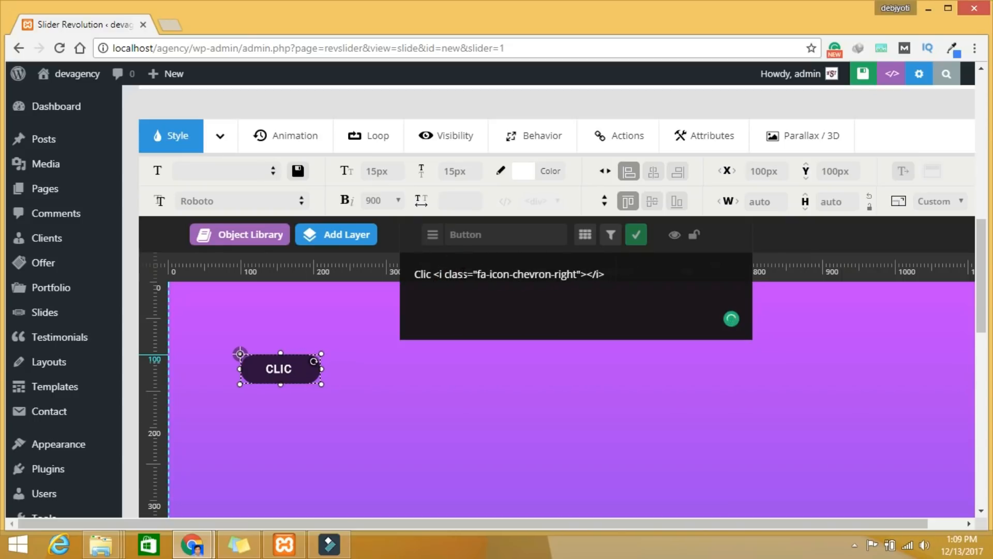
key(BackSpace)
key(BackSpace)
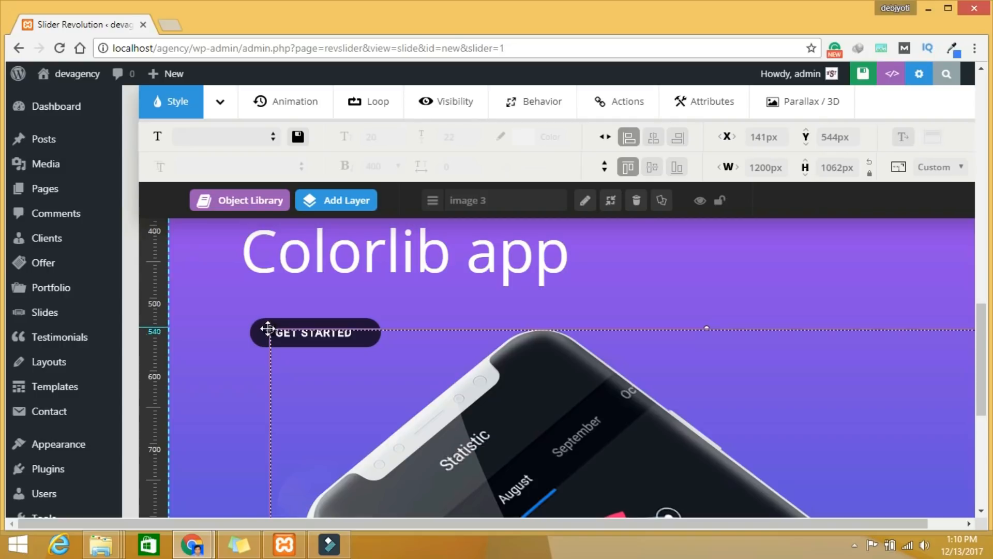
Step: Drag the phone image layer to the right beside the heading and button, then save the slide
drag(399, 364, 450, 335)
drag(330, 297, 760, 501)
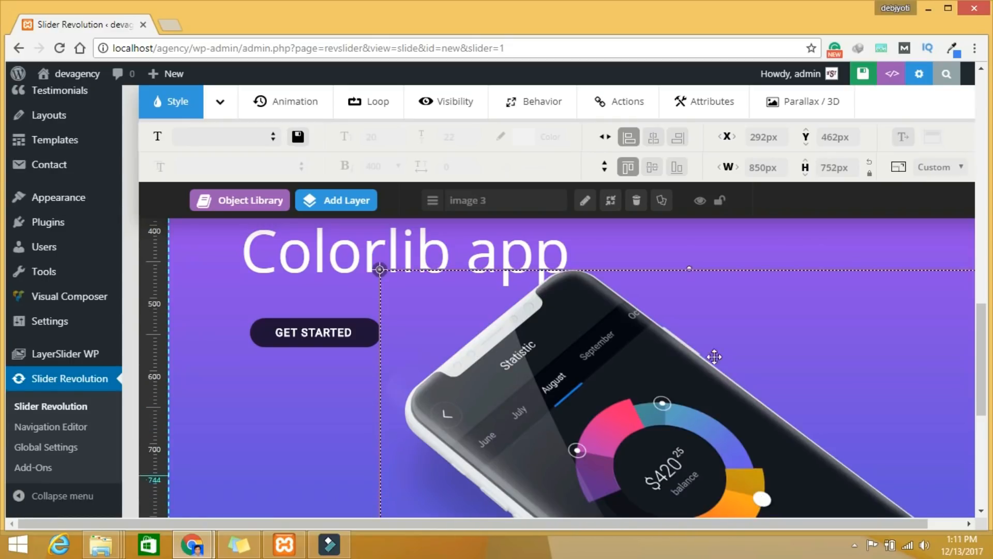
drag(691, 267, 697, 422)
drag(982, 350, 982, 322)
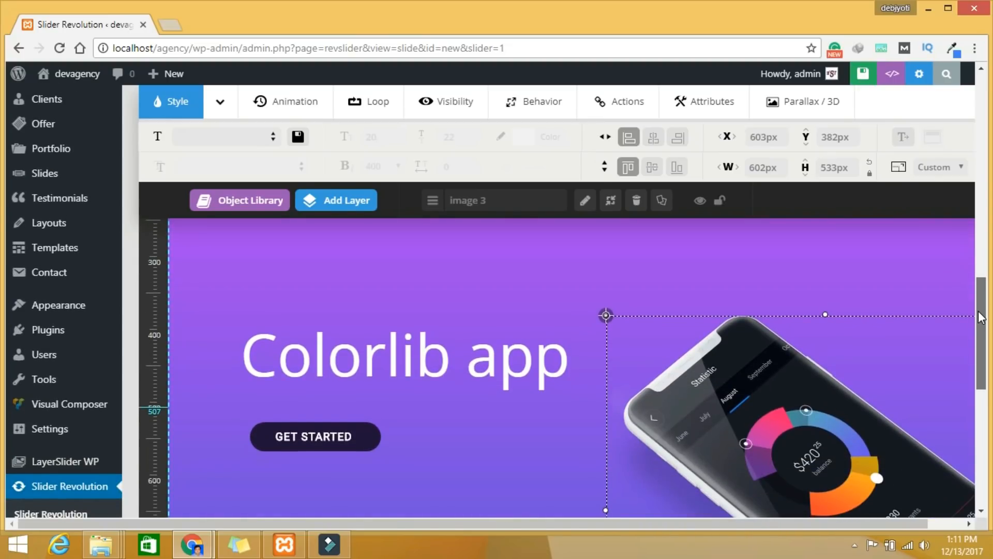
drag(803, 408, 787, 309)
click(863, 74)
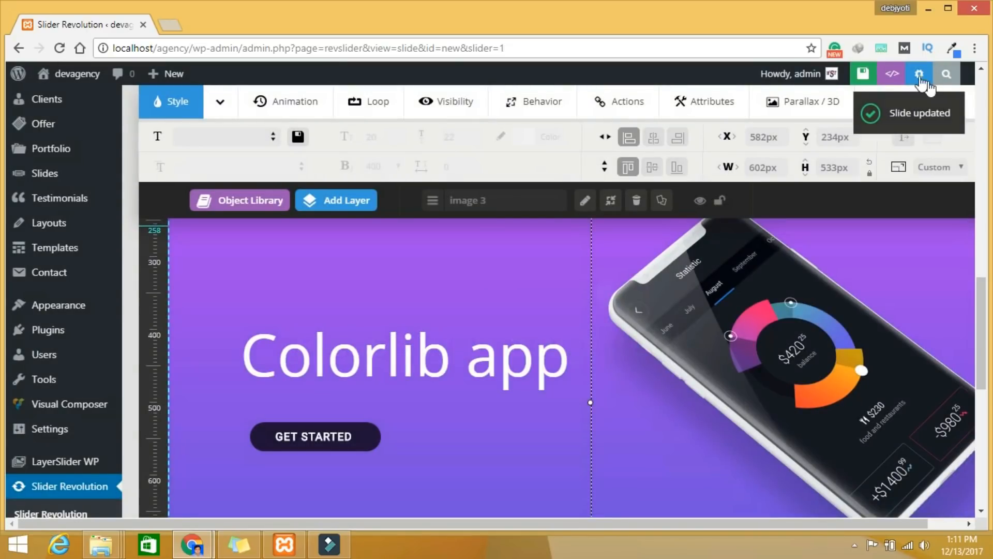
click(888, 78)
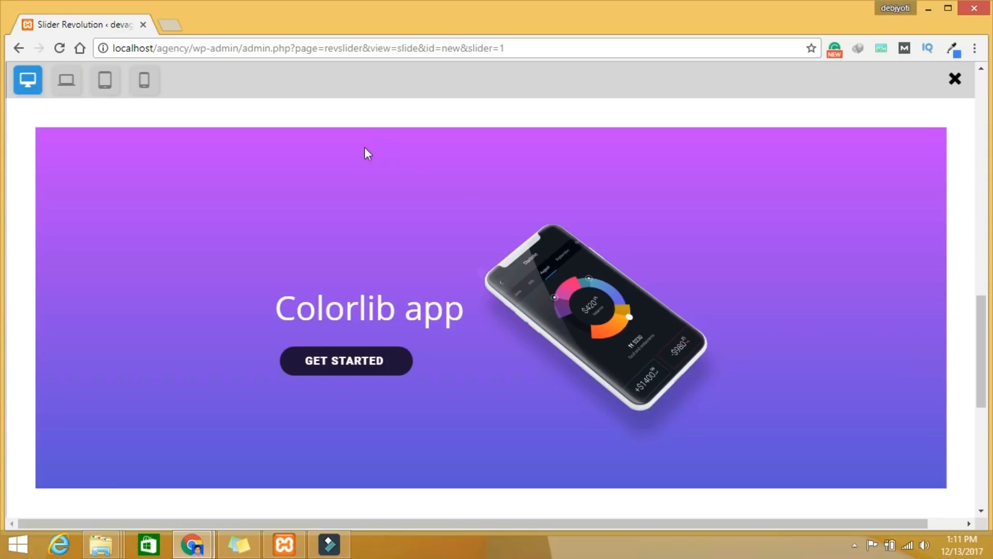
click(955, 80)
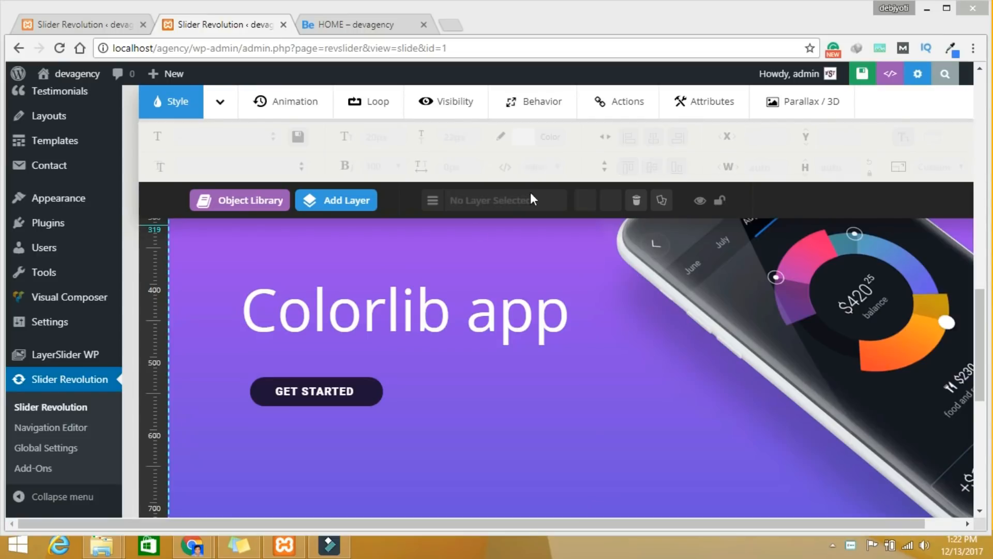
Step: Resize the GET STARTED button to 195 by 53 px
click(321, 395)
drag(398, 413, 414, 423)
scroll(441, 360, down, 1)
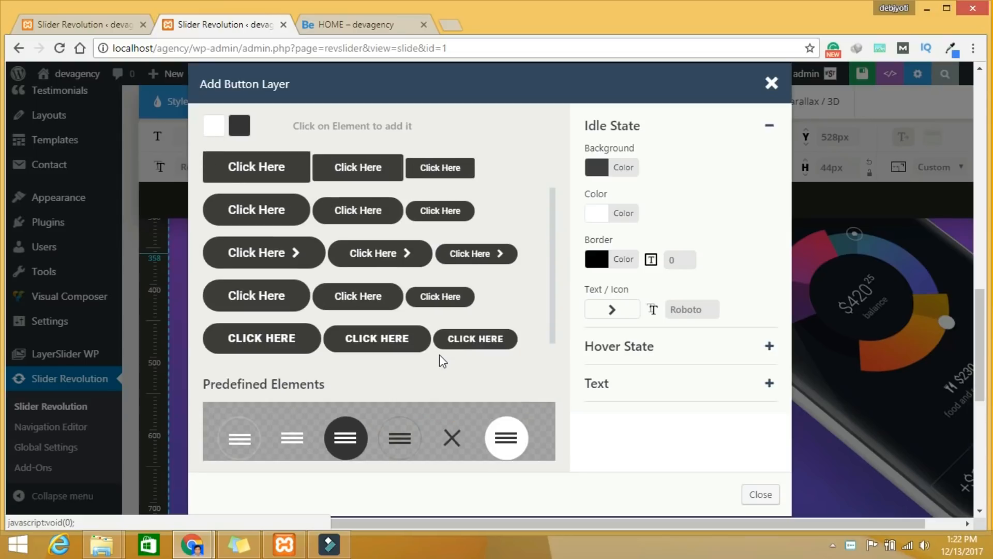
scroll(442, 361, up, 2)
scroll(442, 361, up, 2)
scroll(443, 361, down, 5)
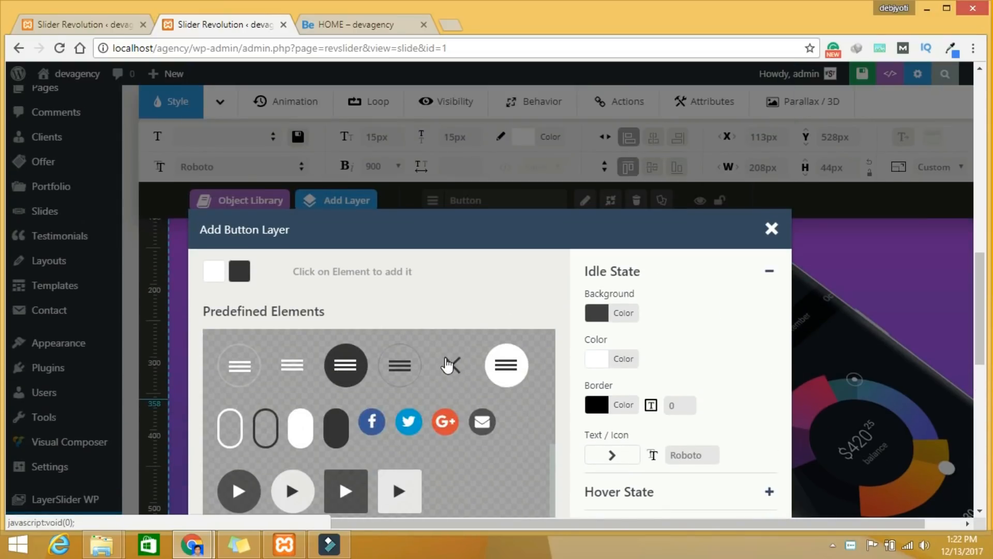
scroll(444, 362, up, 3)
scroll(446, 364, up, 2)
Step: Add another white rounded CLICK HERE button and place it below GET STARTED
click(286, 491)
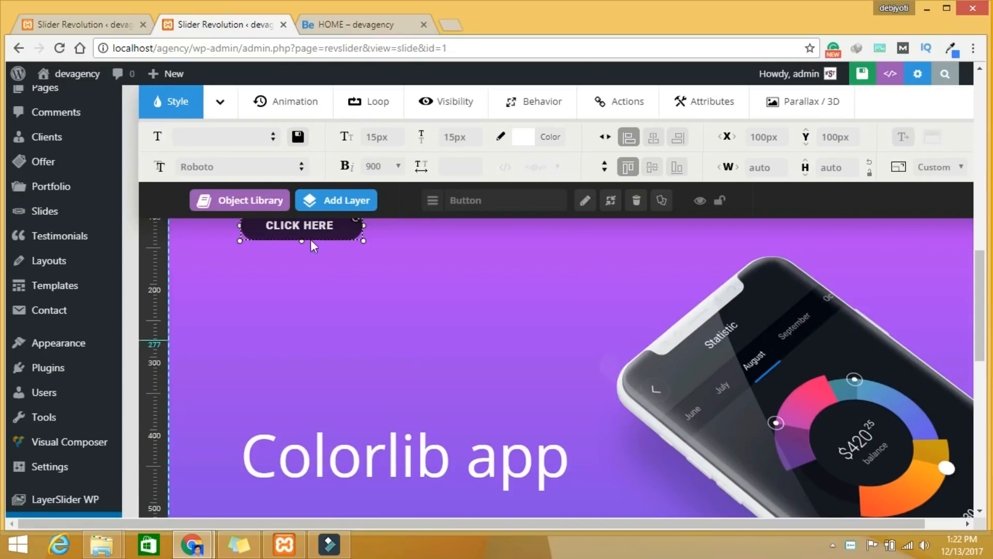
drag(326, 239, 490, 468)
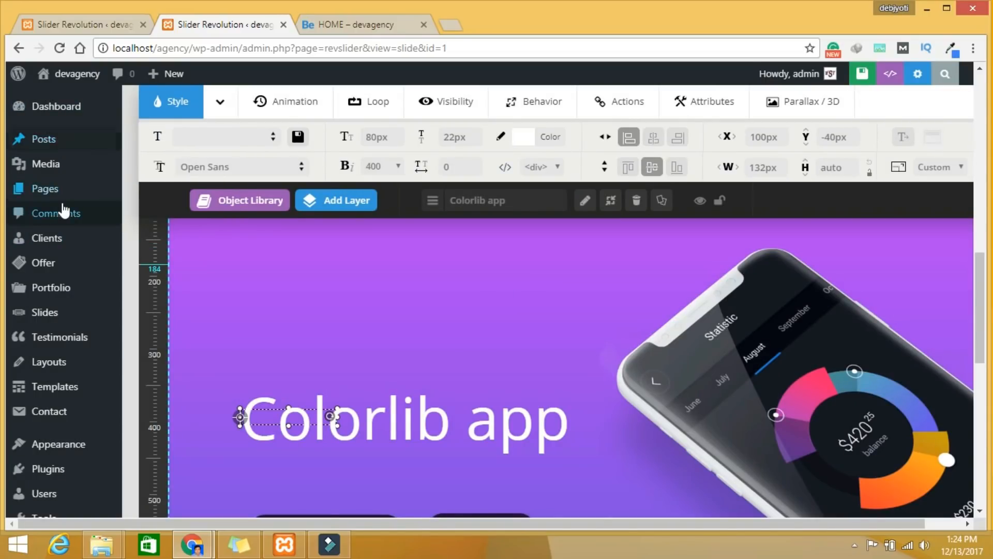
scroll(78, 311, up, 3)
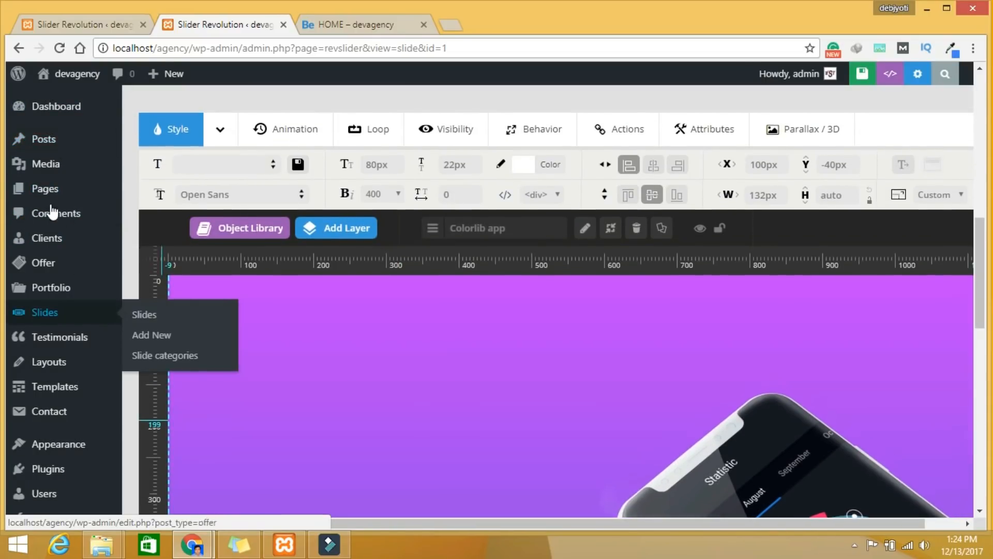
Step: Add a new page titled 'Home' and pick 'home slider' in its Revolution Slider dropdown
mouse_move(50, 200)
click(151, 212)
text(Homr)
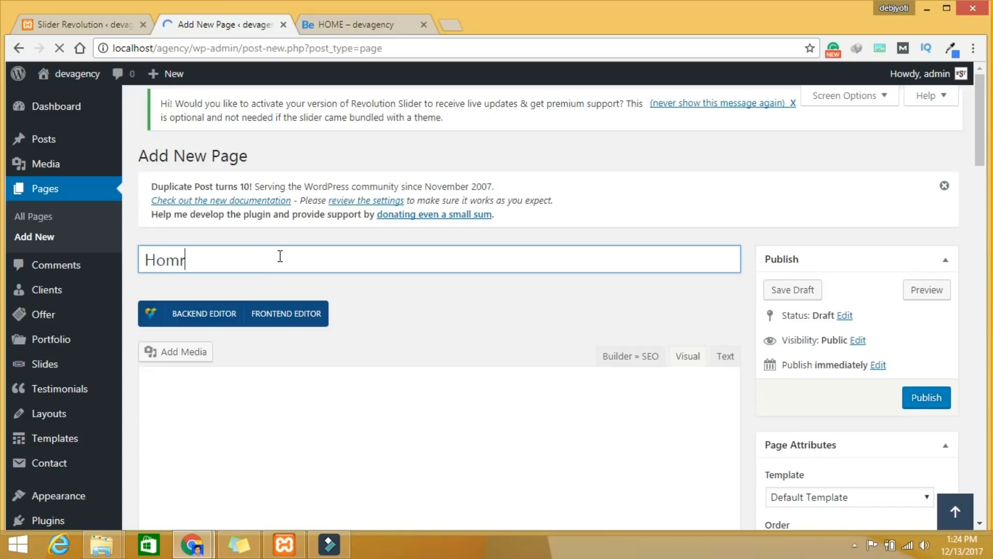
key(BackSpace)
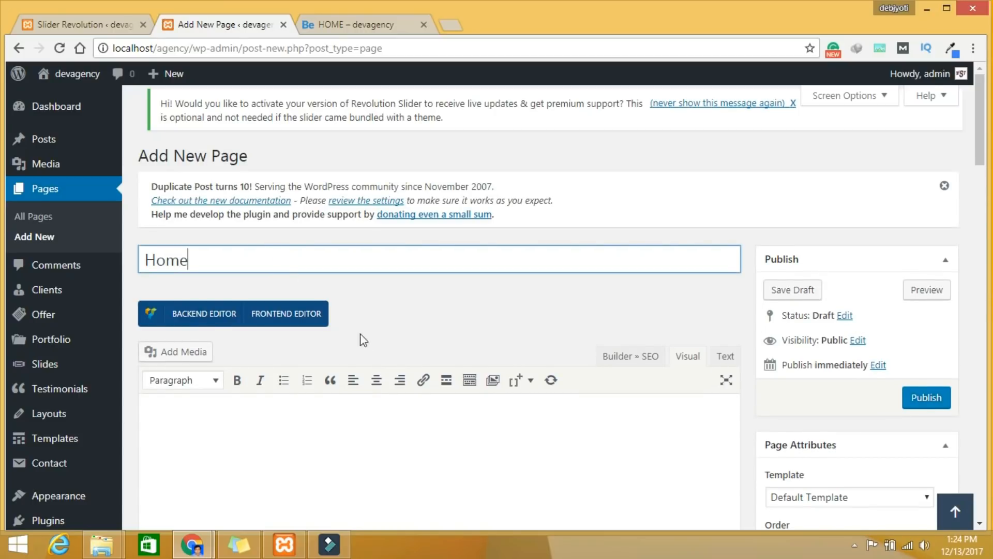
scroll(364, 340, down, 20)
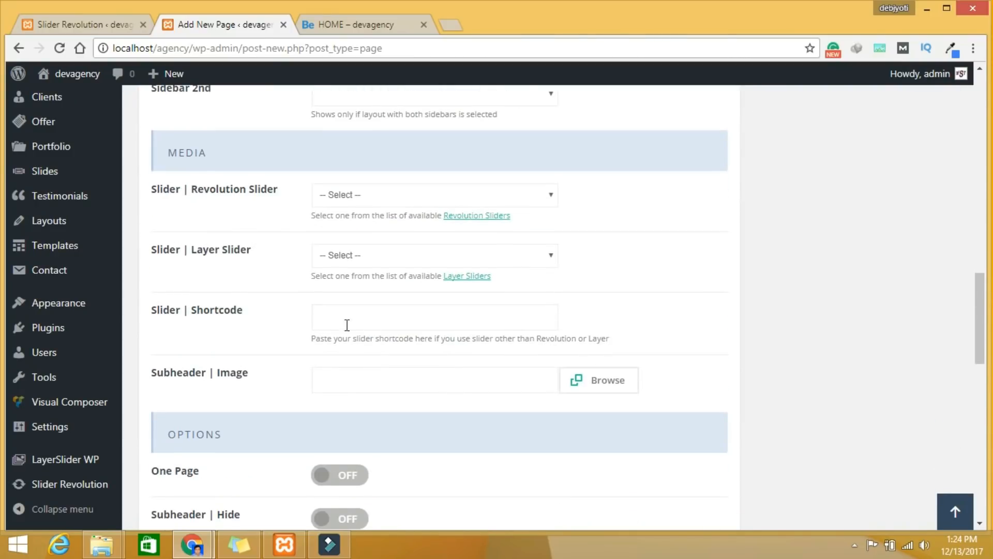
click(377, 189)
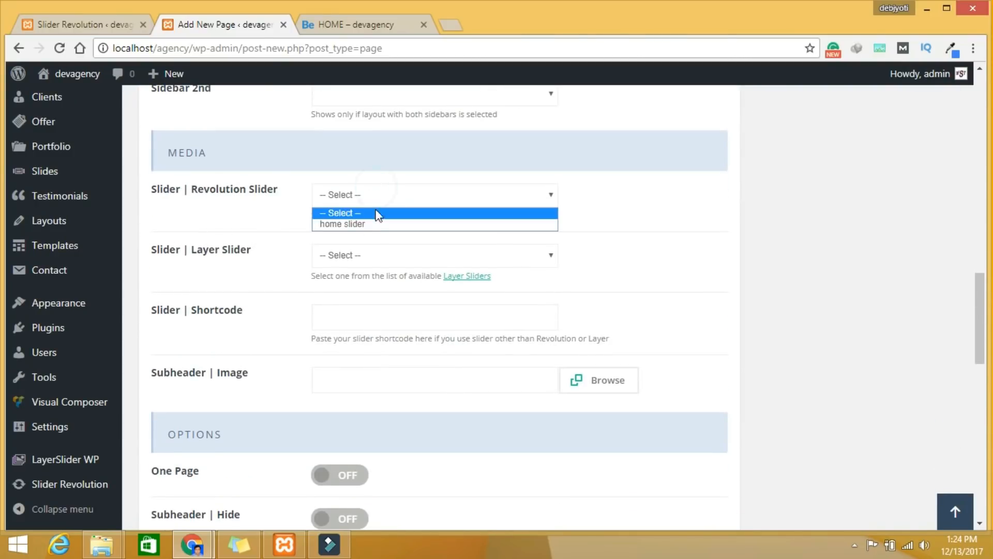
click(374, 222)
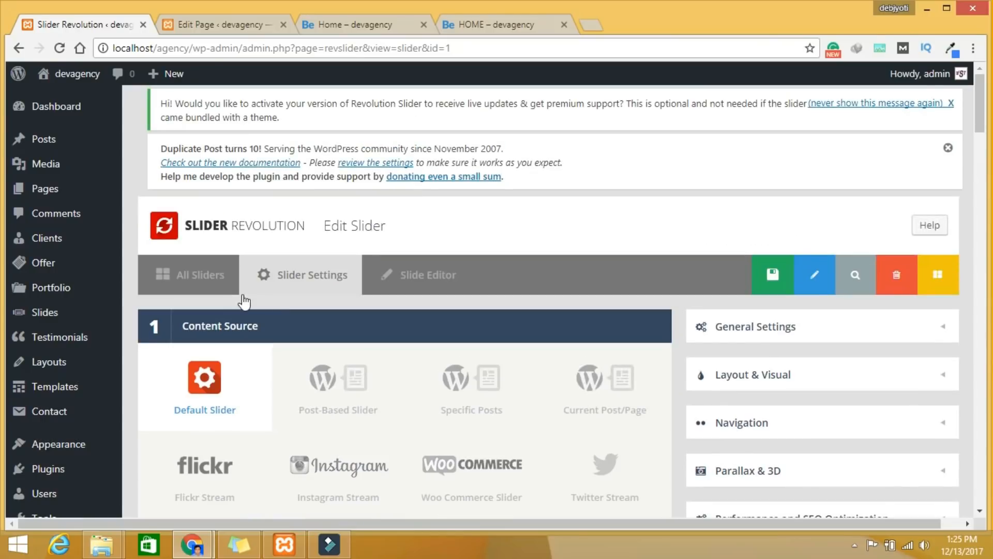
Step: Drag the BYE NOW button right from X 376 to 457px, then refresh the Home page
click(430, 275)
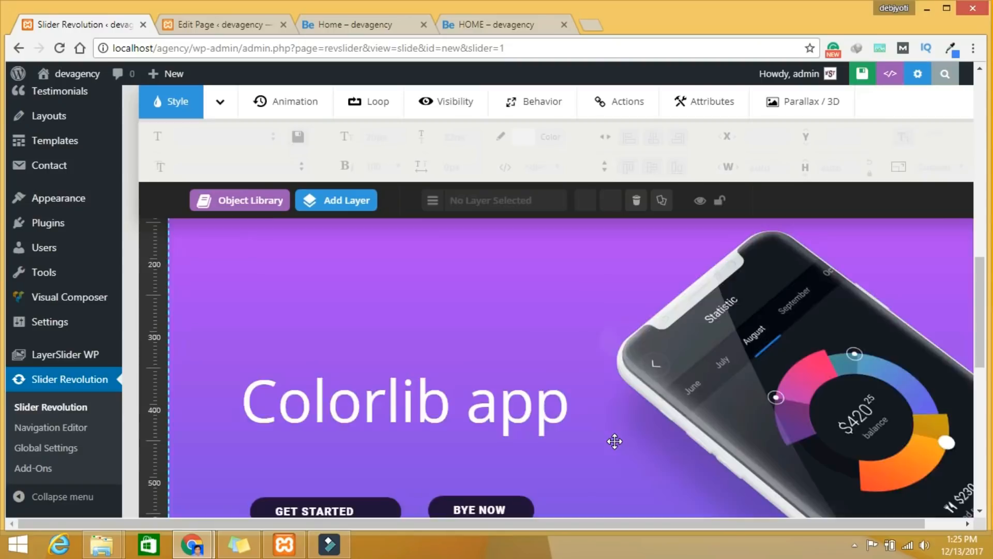
scroll(614, 442, up, 5)
scroll(604, 438, down, 1)
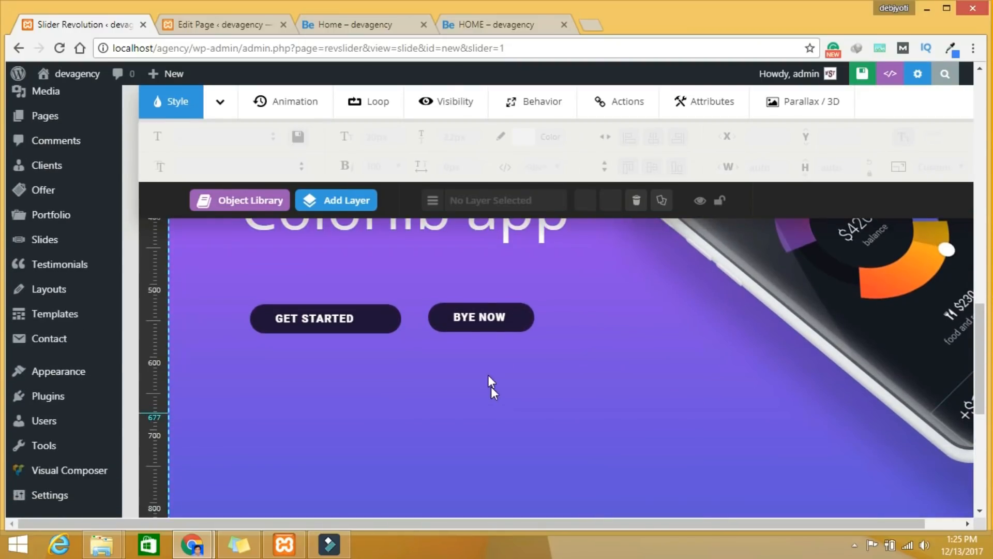
click(474, 322)
drag(494, 330, 572, 325)
click(352, 24)
click(60, 48)
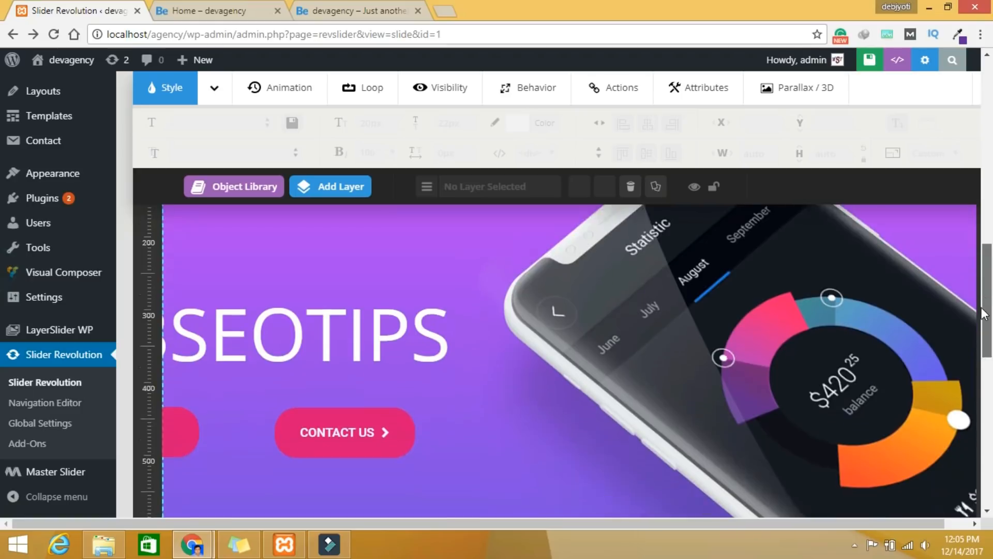
Step: Set the slide's Main / Background Image to the purple welcome-bg image
scroll(985, 294, up, 2)
drag(986, 294, 981, 218)
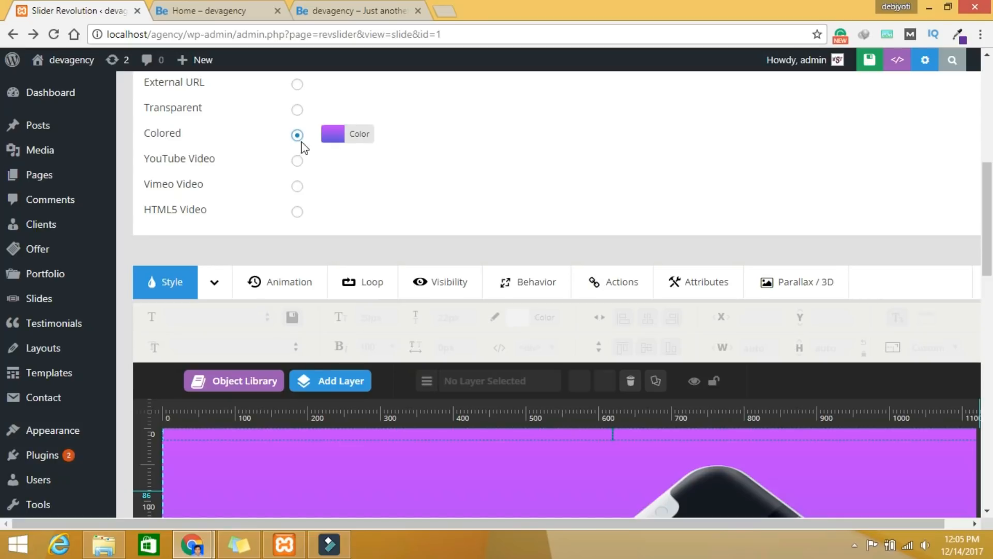
drag(987, 239, 988, 219)
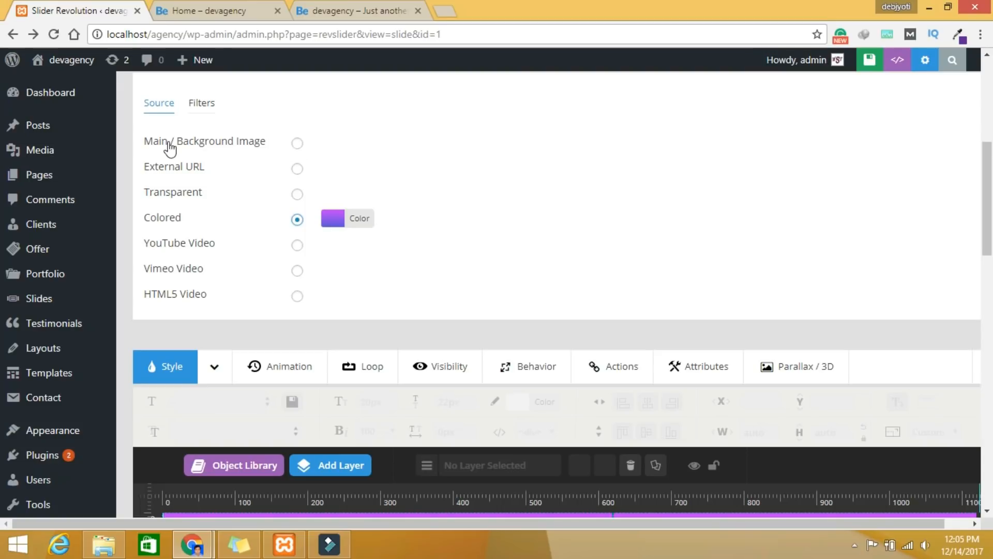
click(298, 141)
click(97, 414)
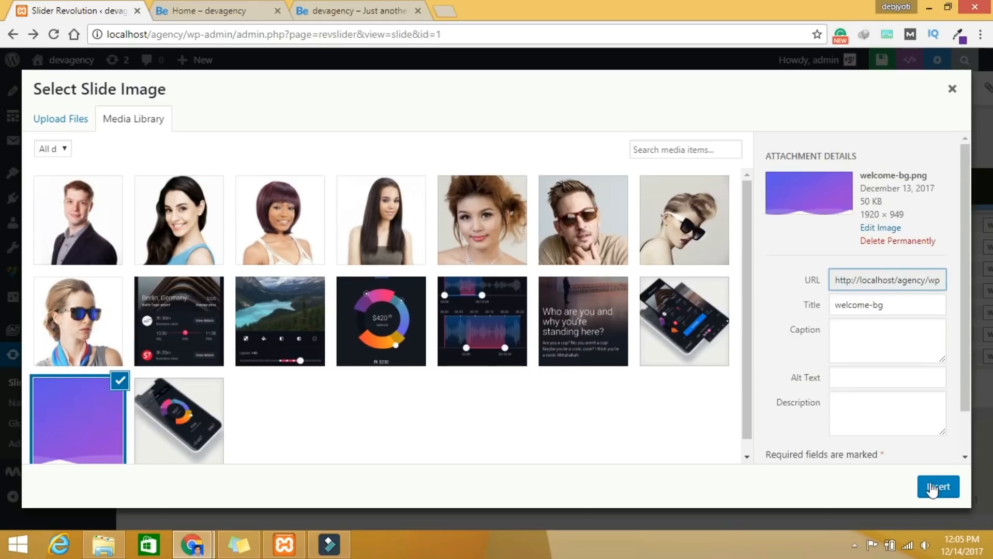
click(932, 487)
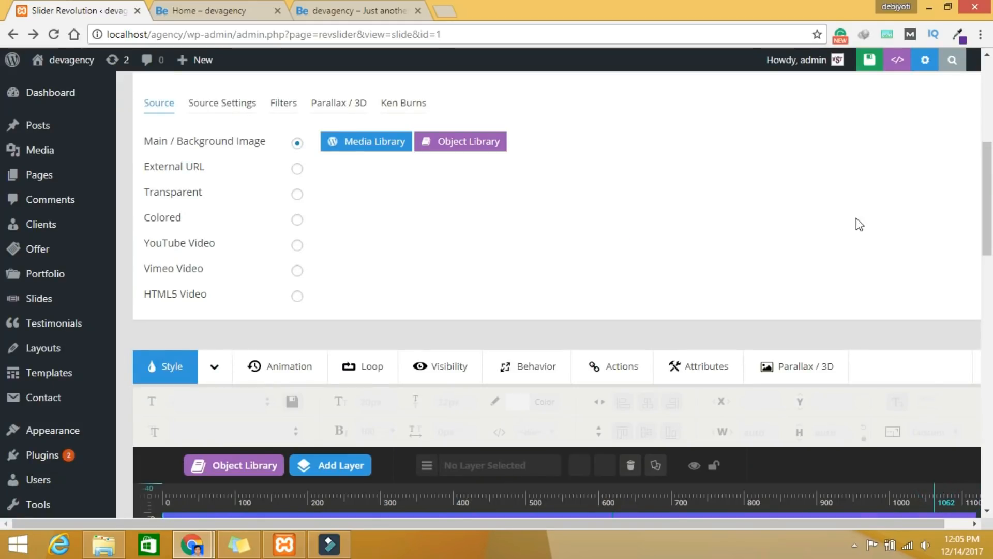
scroll(988, 242, down, 3)
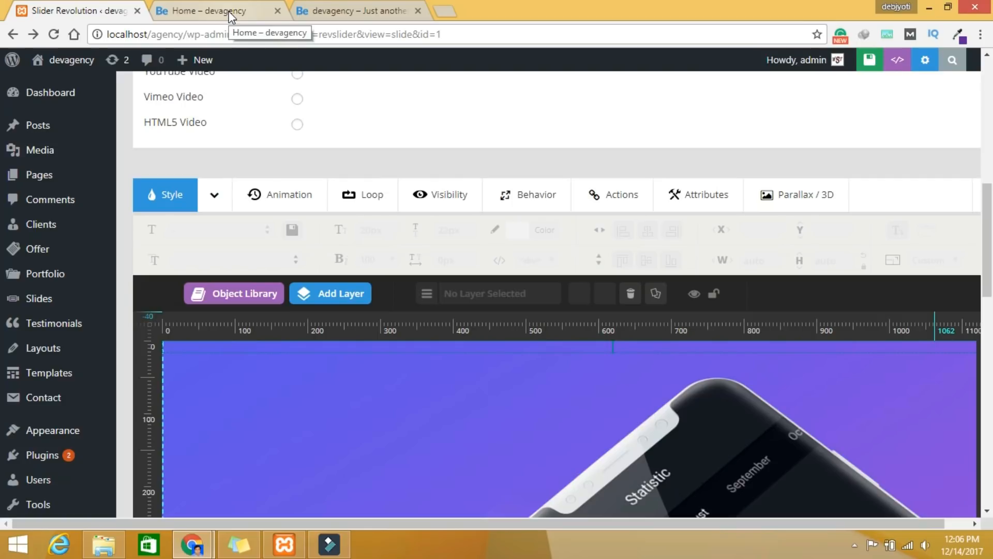
Step: Go to the new page tab and start typing the title 'HOME'
click(232, 17)
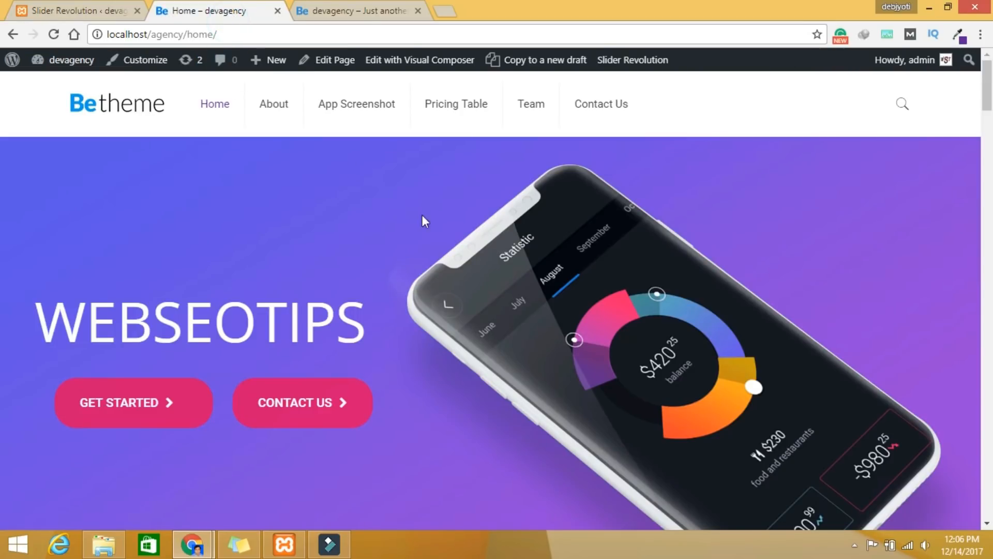
scroll(985, 107, down, 1)
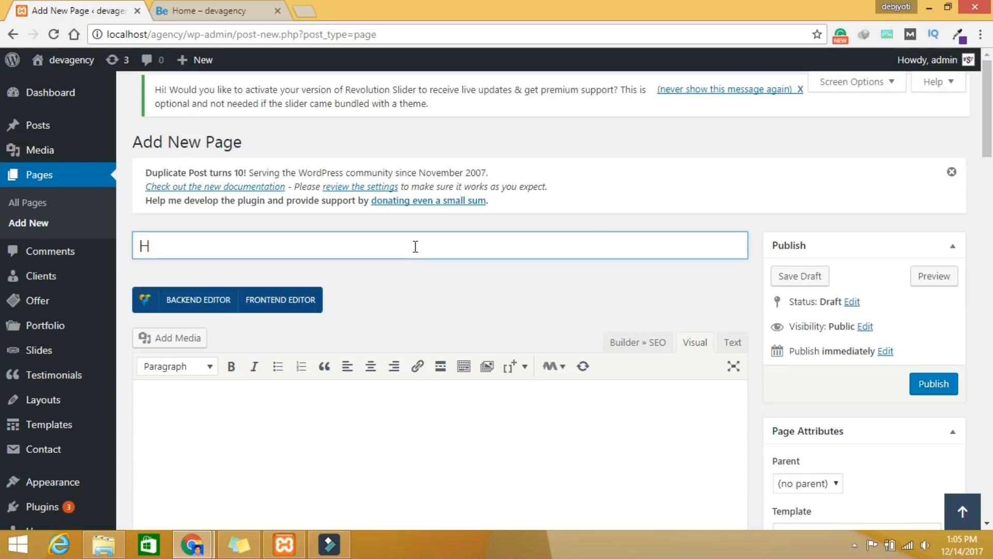
text(OME)
Step: Add an empty section in the Muffin Builder and open its Section settings
scroll(415, 246, down, 8)
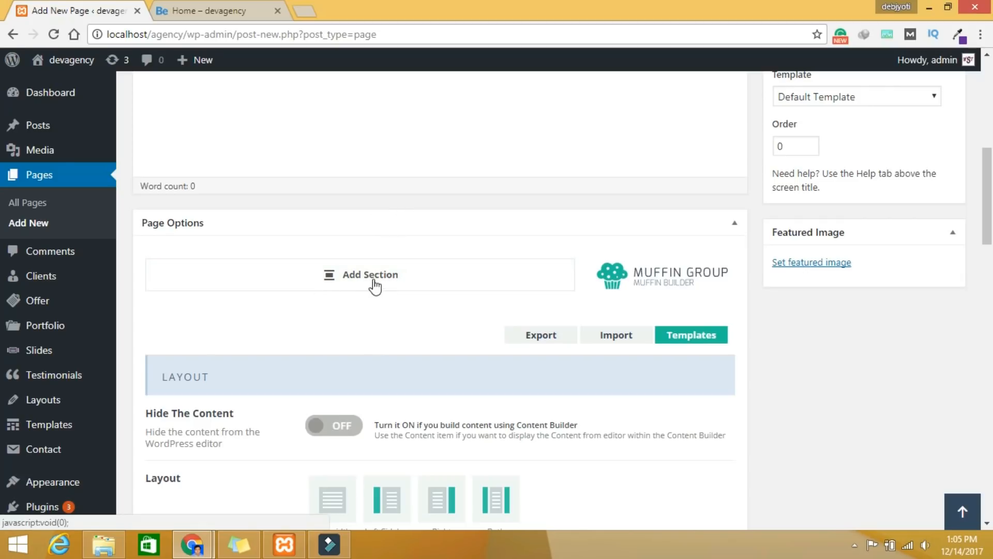
click(366, 282)
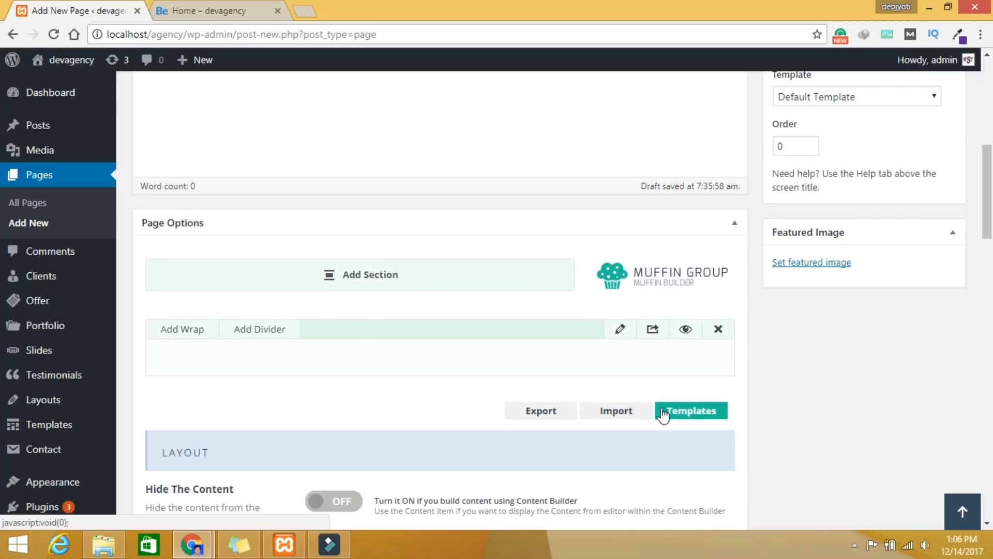
click(620, 332)
Step: Set the section's Custom ID to 'about' and save the section settings
scroll(559, 340, down, 5)
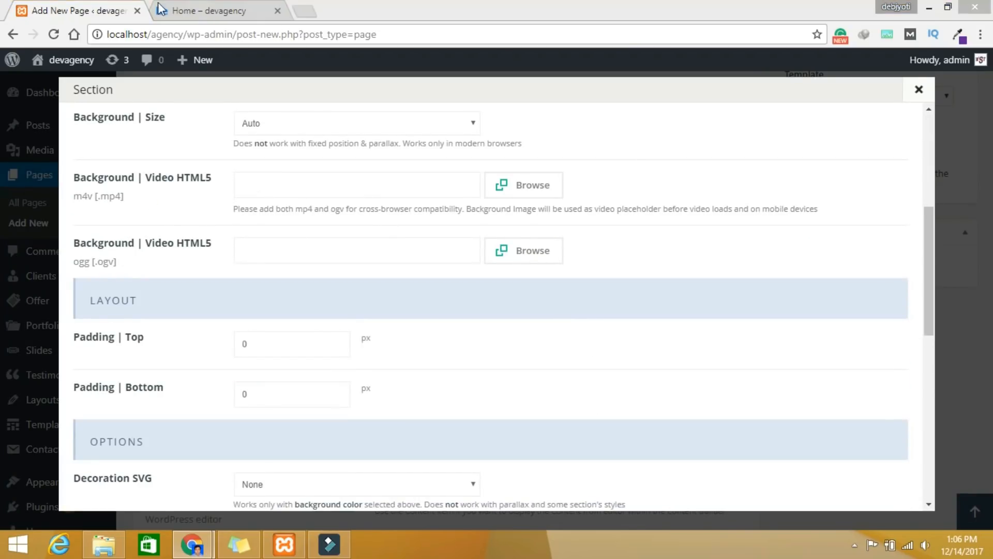
scroll(496, 370, down, 10)
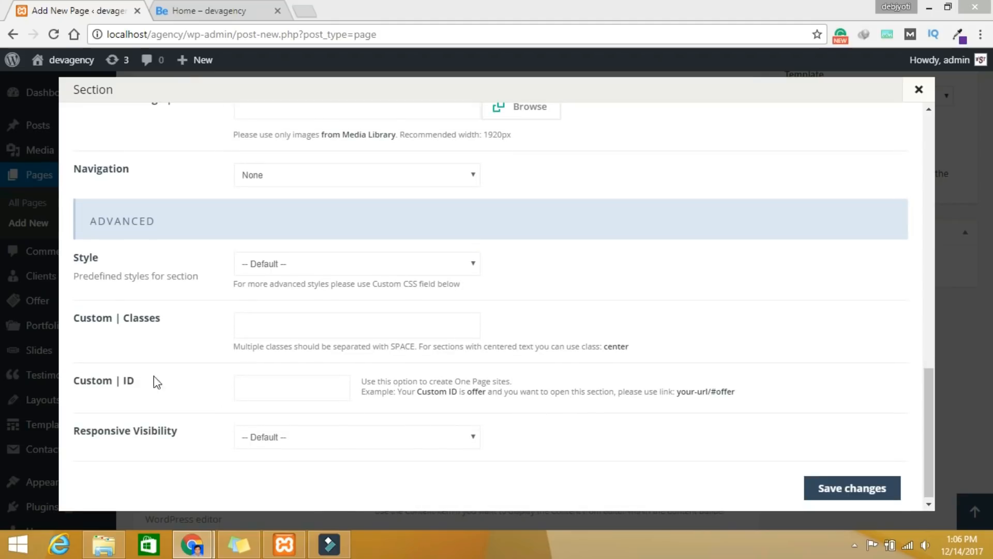
click(290, 400)
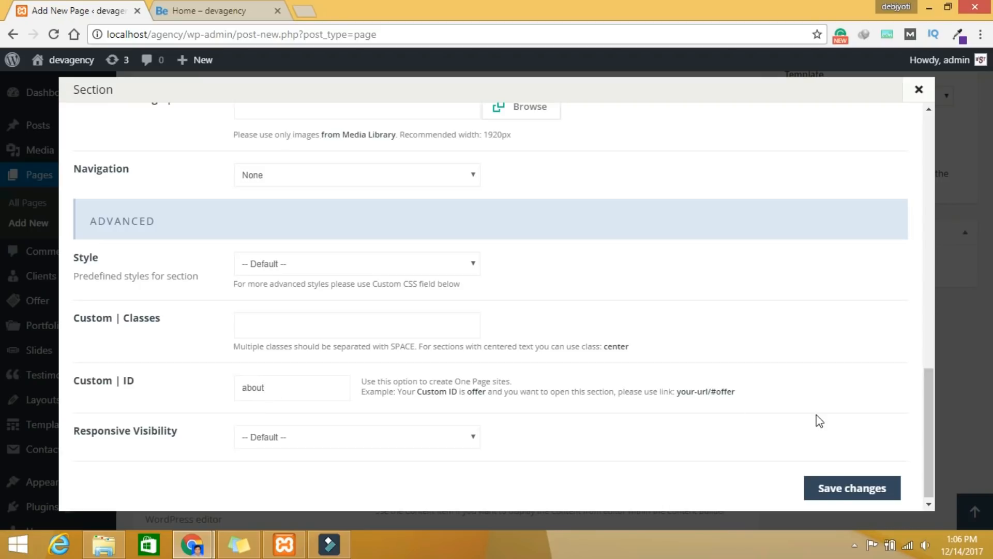
click(829, 486)
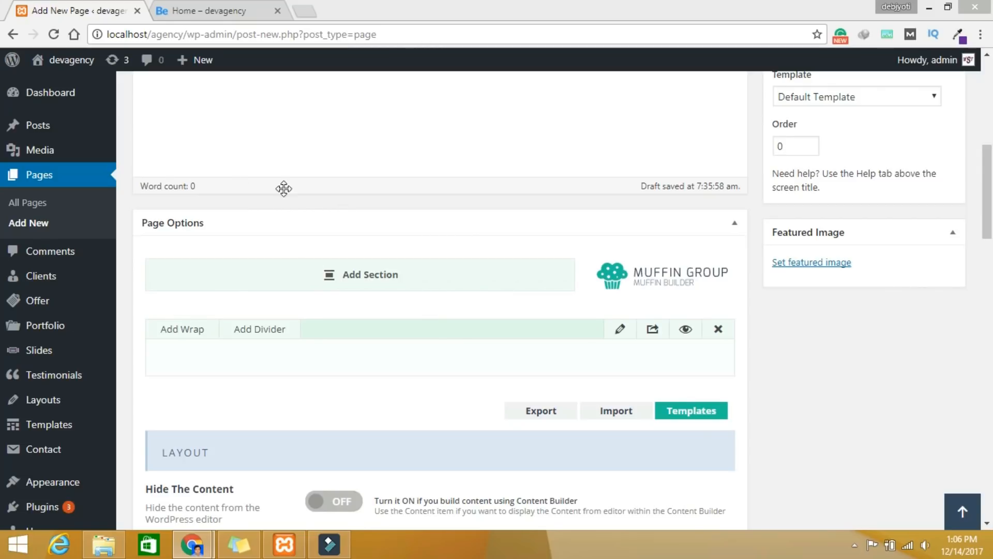
Step: Add a wrap to the section and insert a Fancy Heading item into it
scroll(520, 308, down, 1)
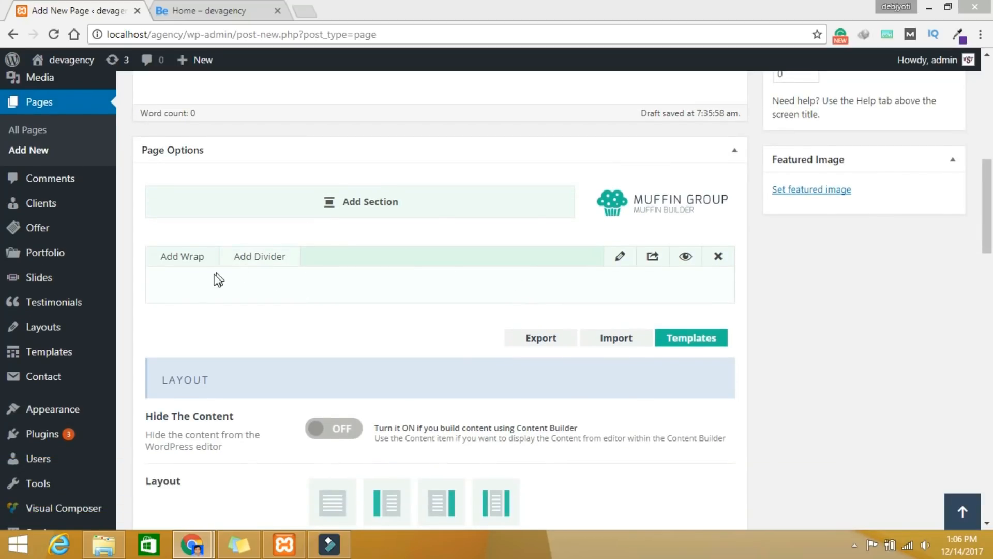
click(174, 259)
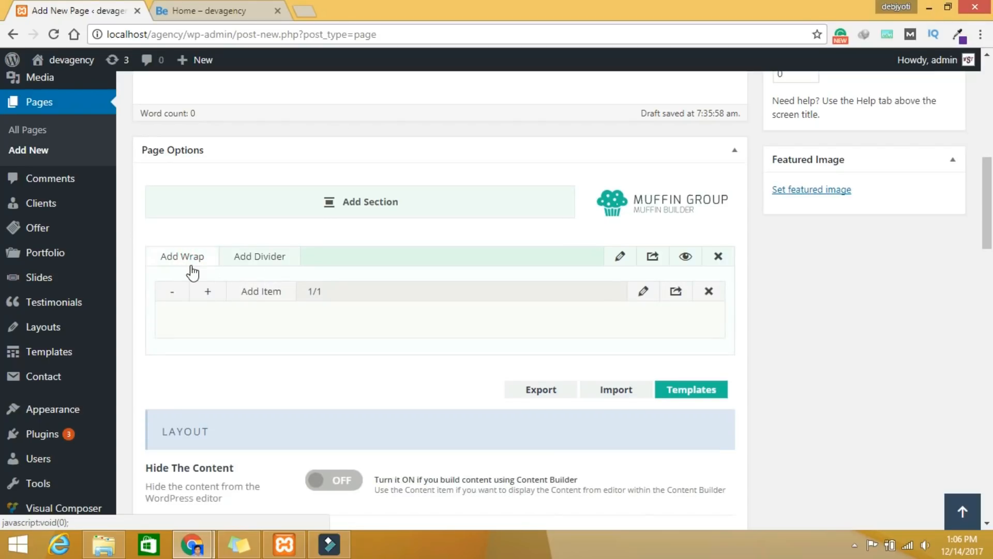
click(258, 294)
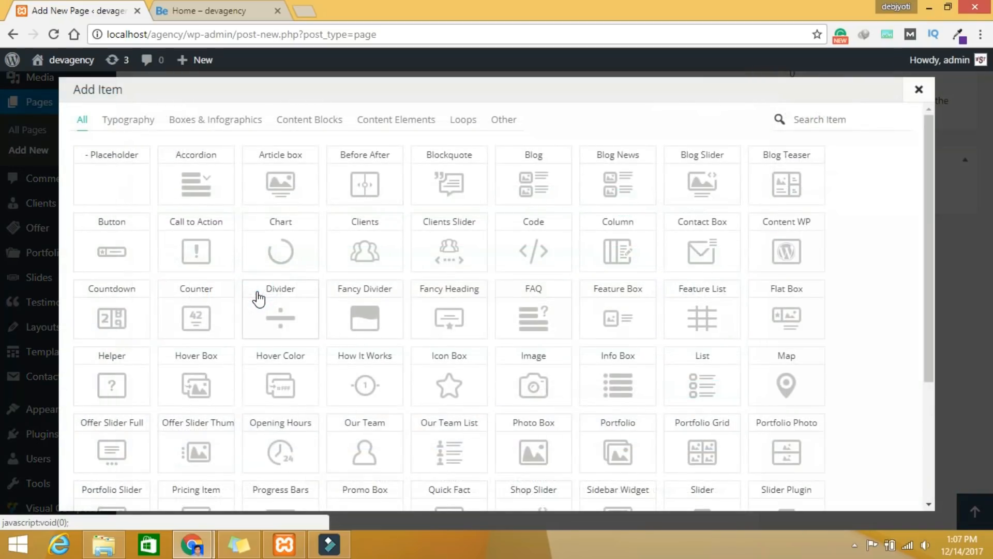
click(840, 117)
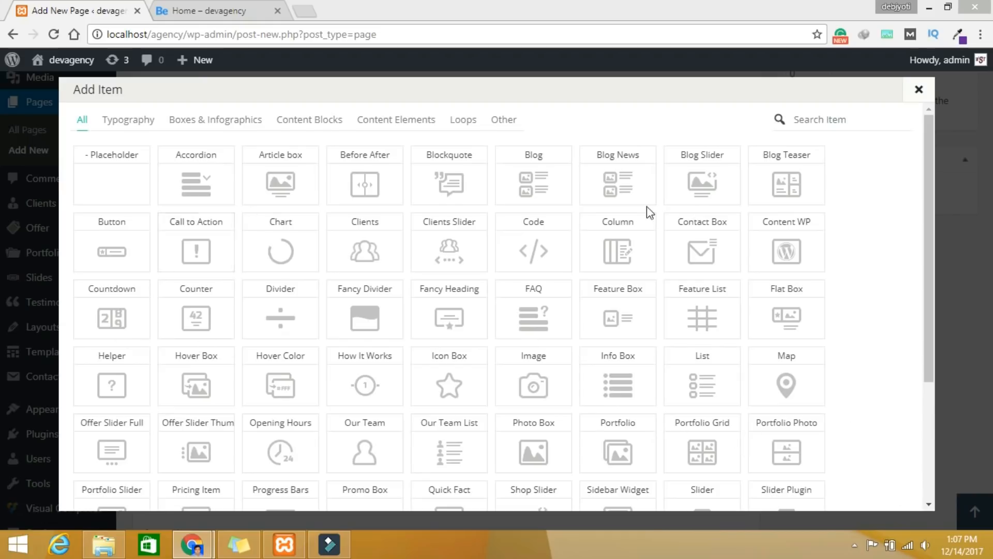
click(818, 124)
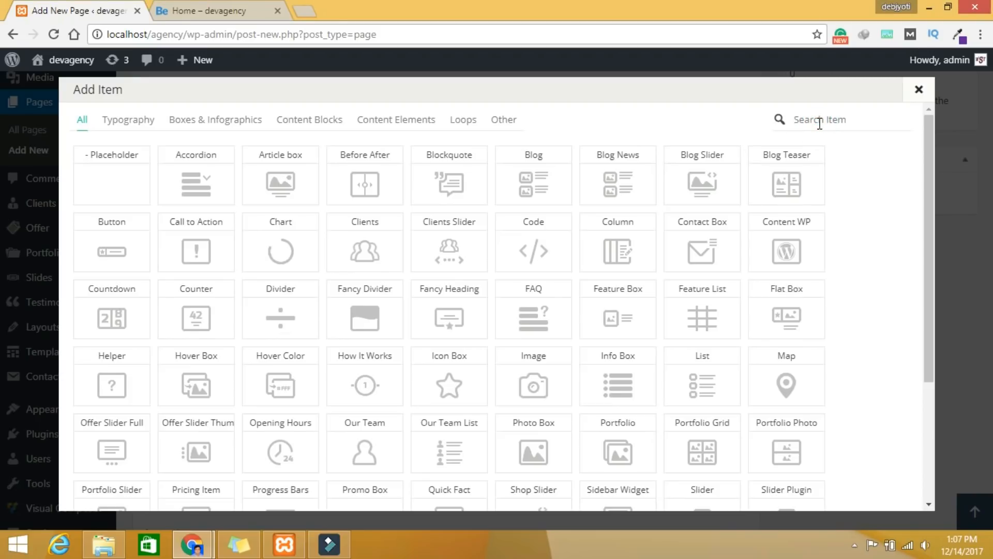
text(fw)
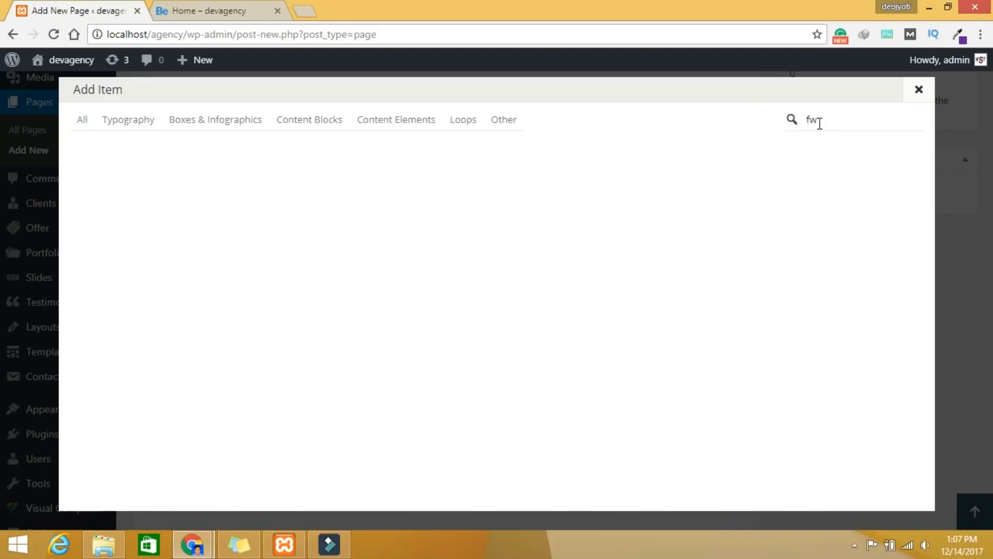
text(a)
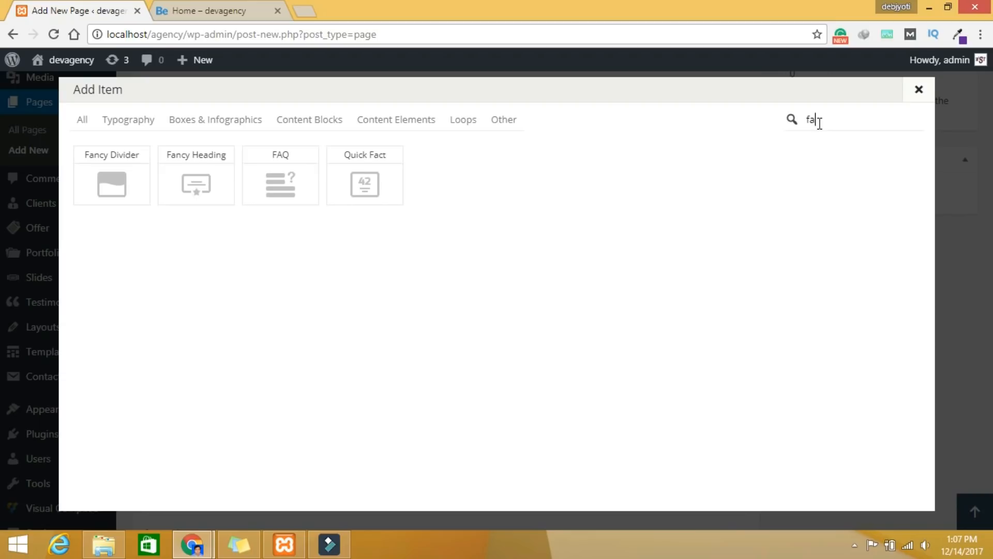
click(207, 196)
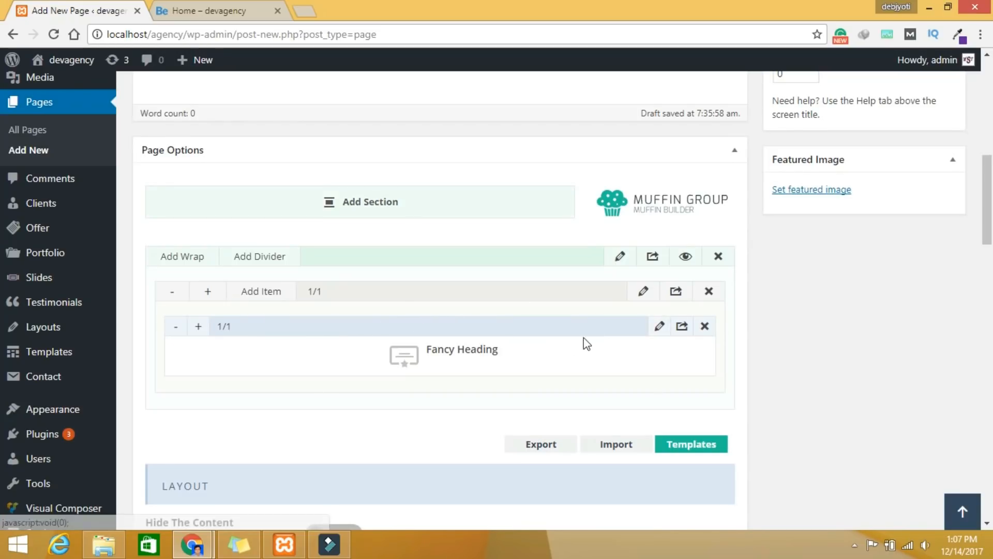
Step: Paste 'Why Is It Special' as the Fancy Heading's title
click(660, 327)
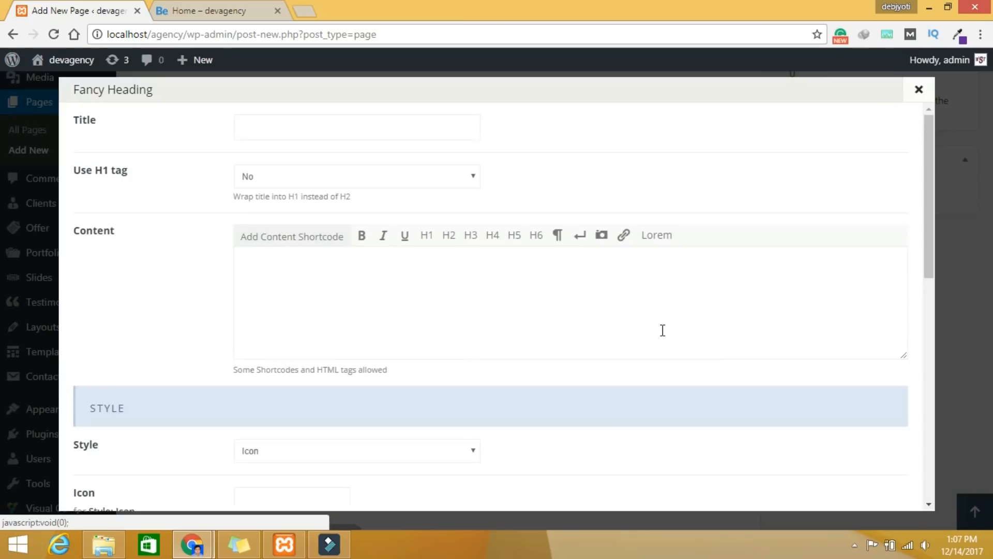
click(299, 134)
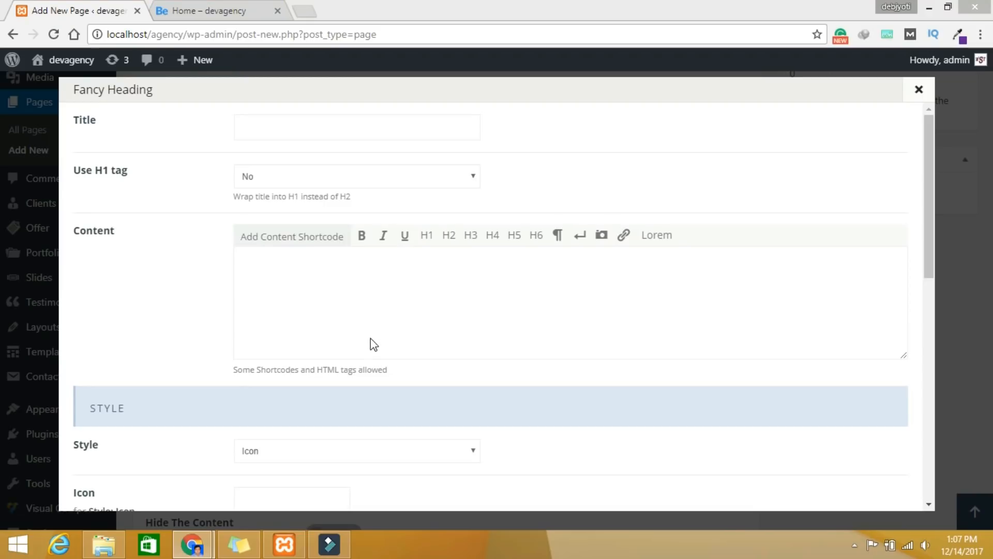
click(317, 130)
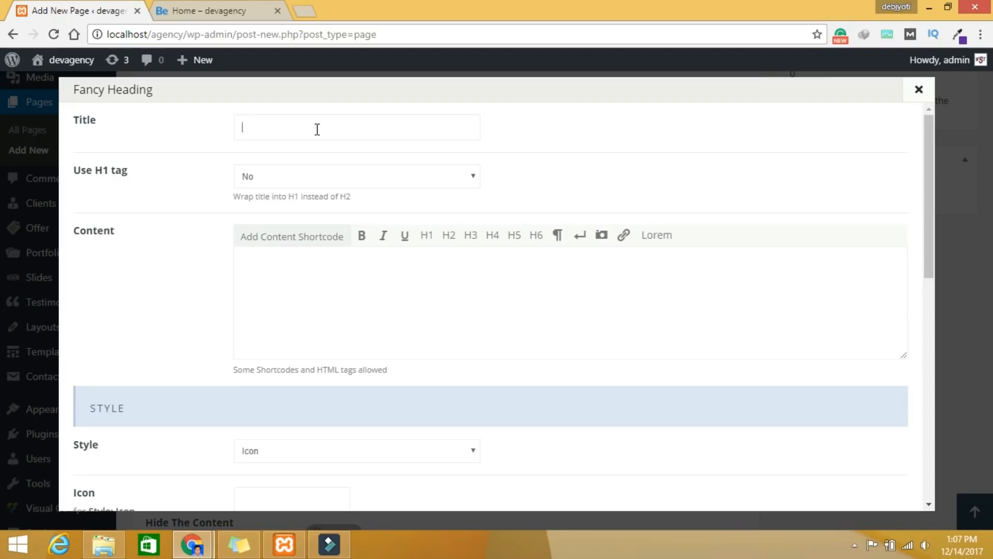
text(Why Is It Special)
Step: Choose the peace-hand (angellist) icon, keeping the heading style as Icon
scroll(435, 258, down, 1)
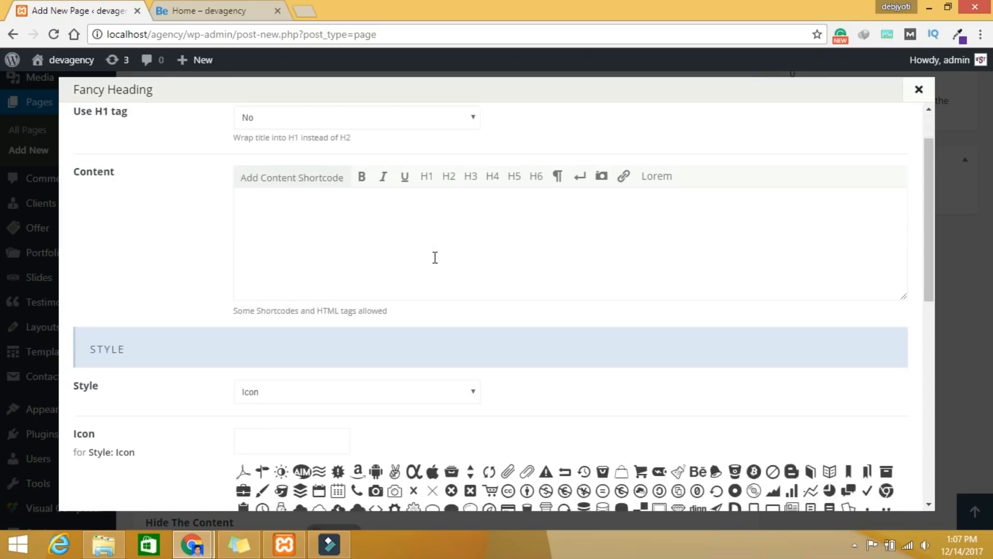
scroll(430, 264, down, 2)
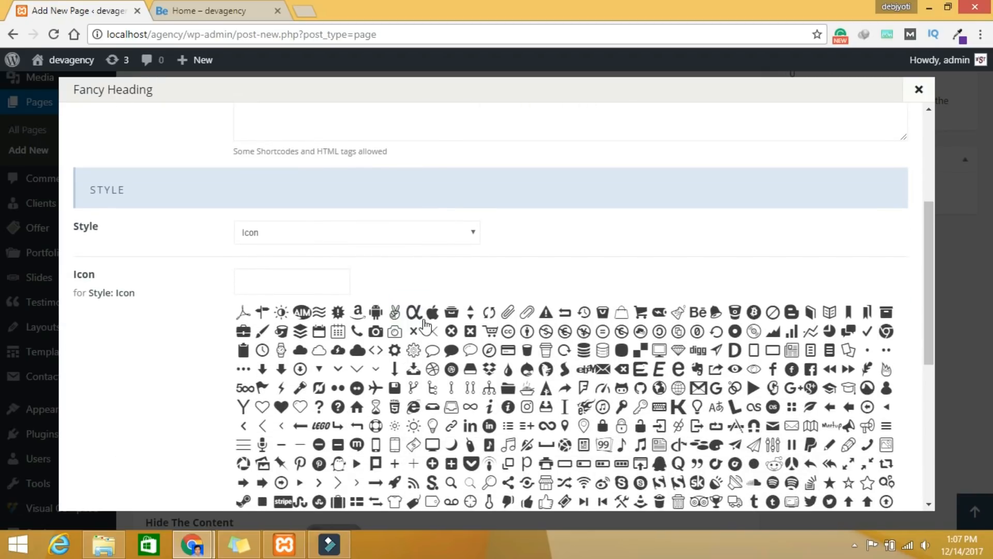
click(396, 315)
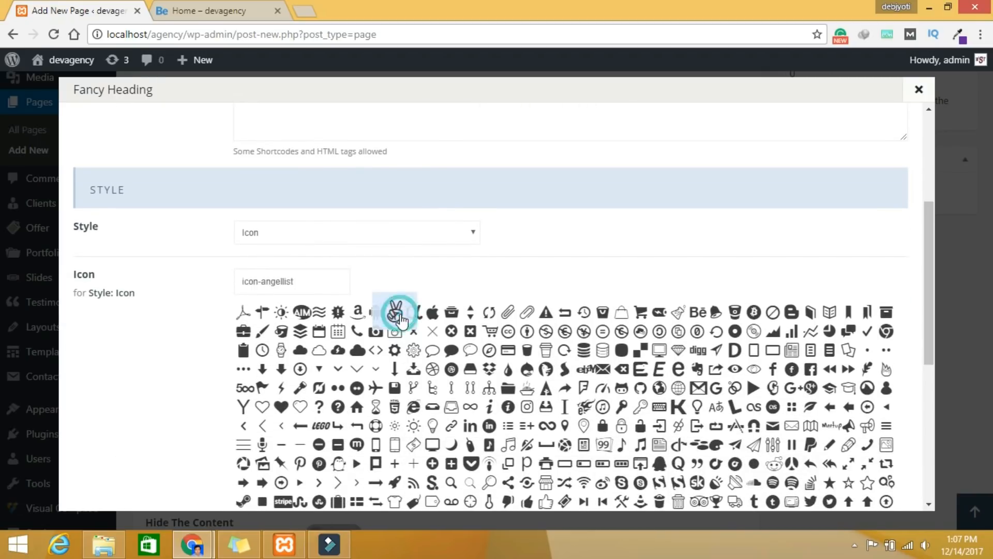
click(333, 233)
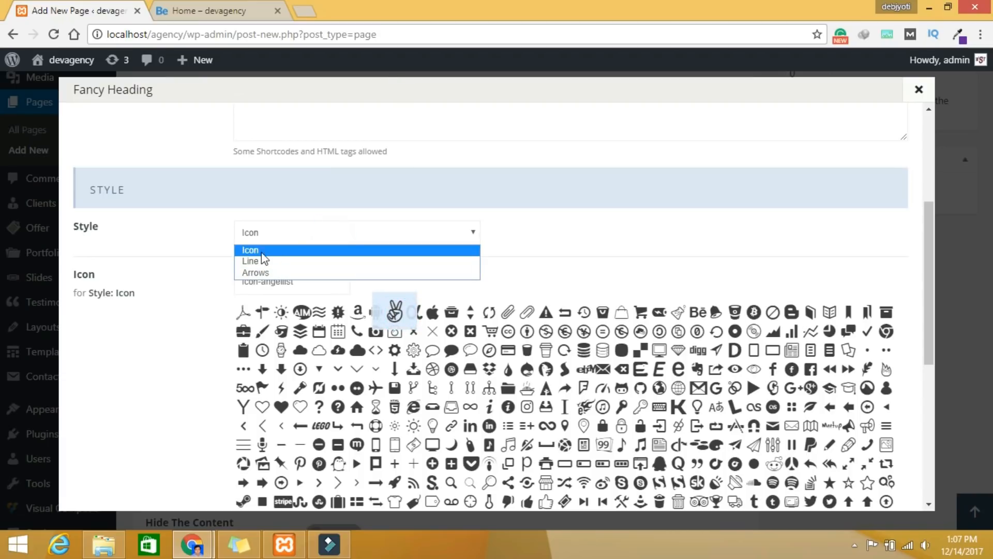
click(264, 252)
click(271, 229)
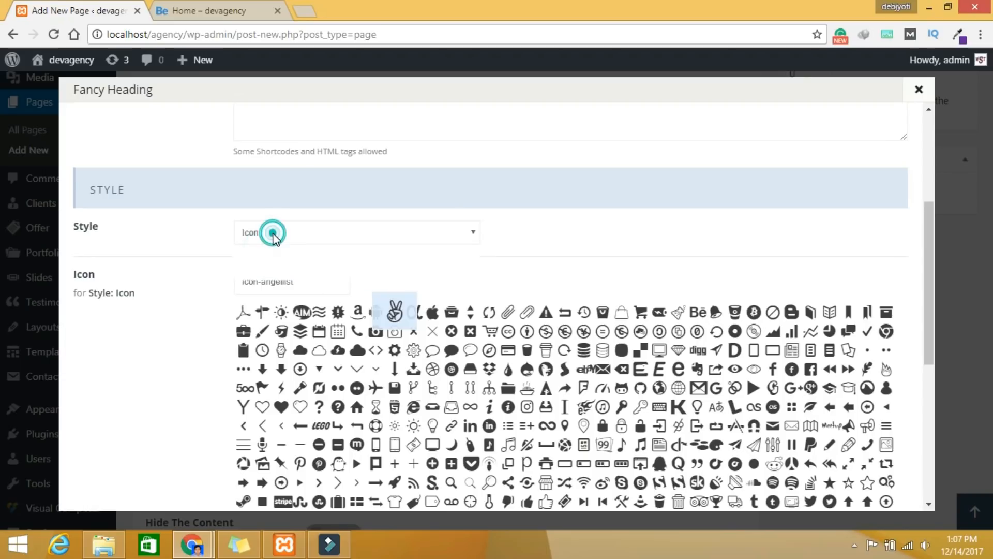
click(273, 251)
Step: Give the heading a Bounce In Up entrance animation and save it
scroll(746, 351, down, 5)
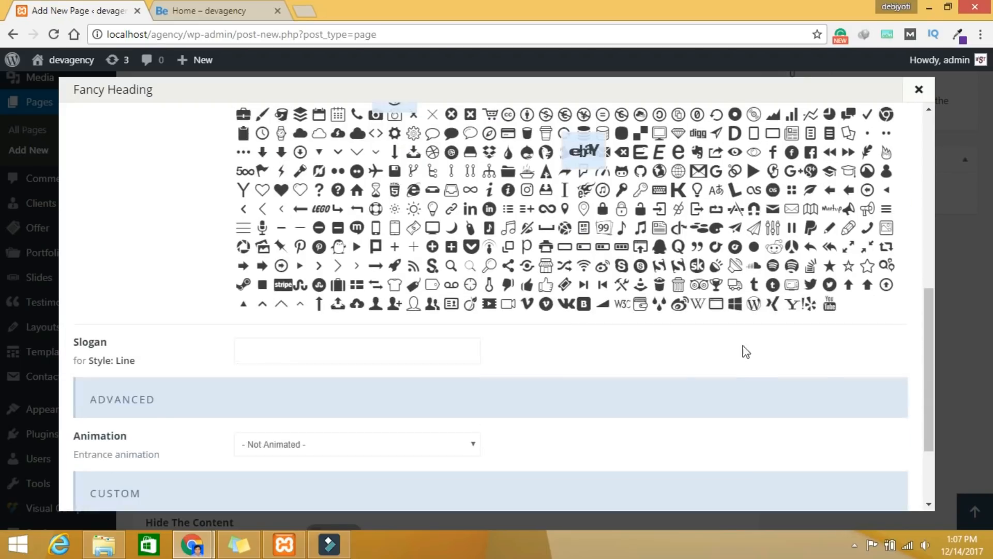
scroll(707, 376, down, 1)
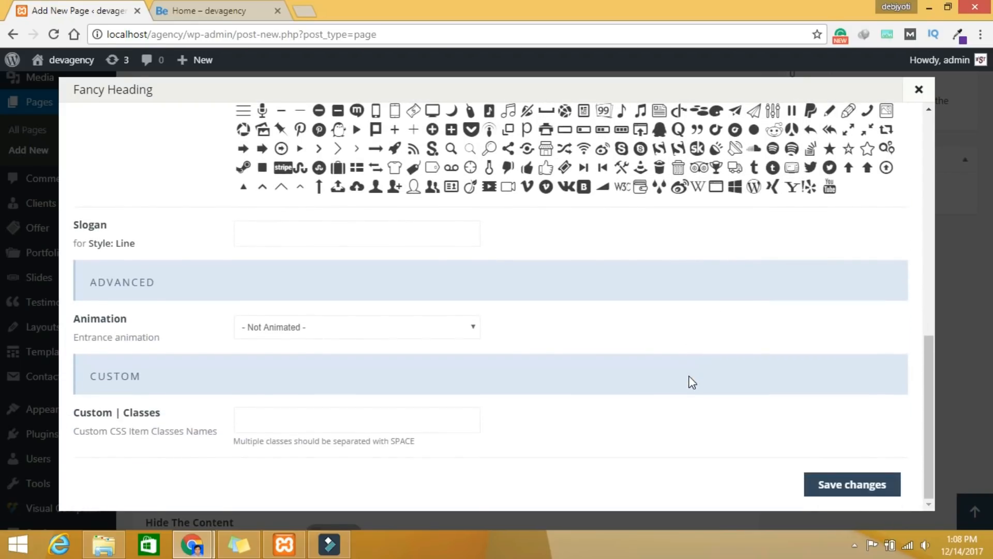
click(280, 328)
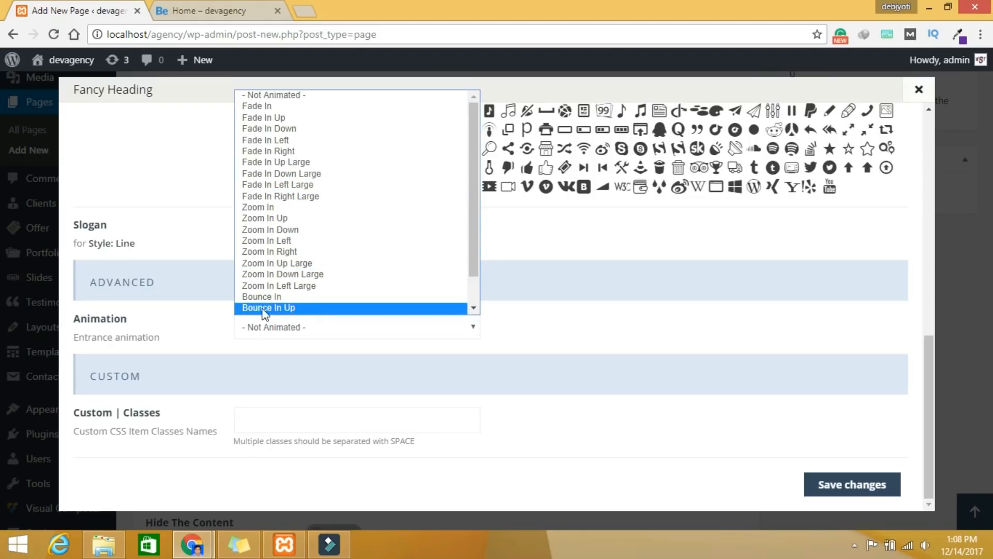
click(286, 308)
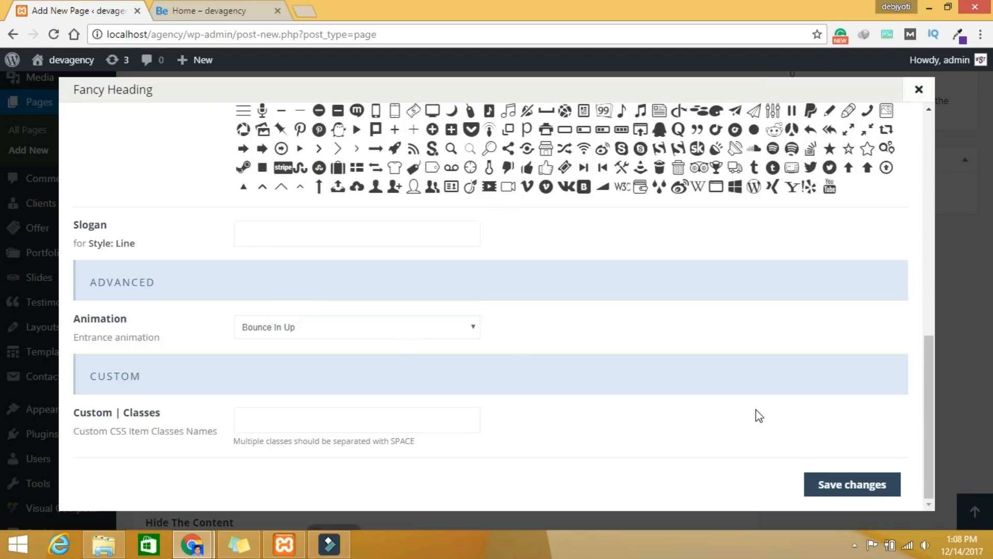
click(842, 491)
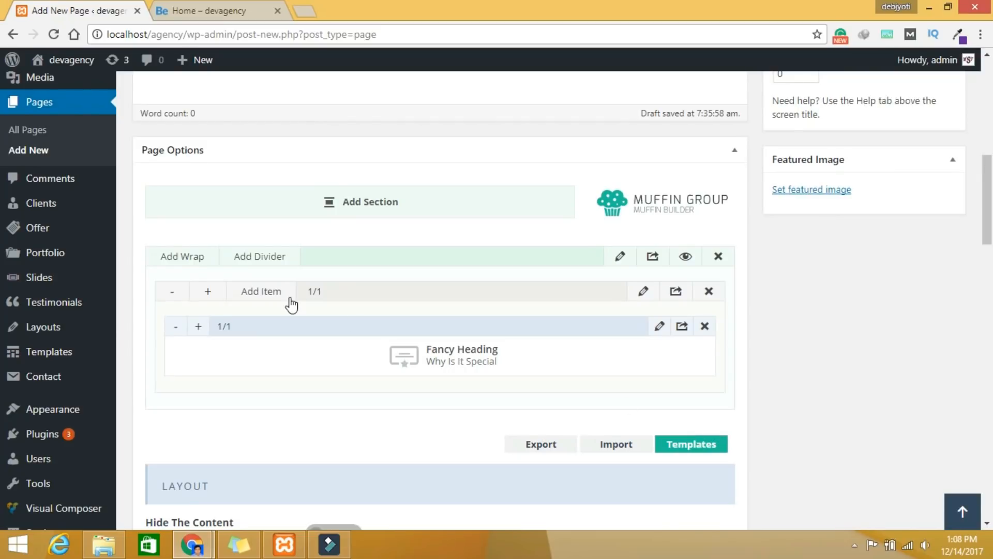
Step: Add a Divider item below the heading, found by searching 'de'
click(273, 301)
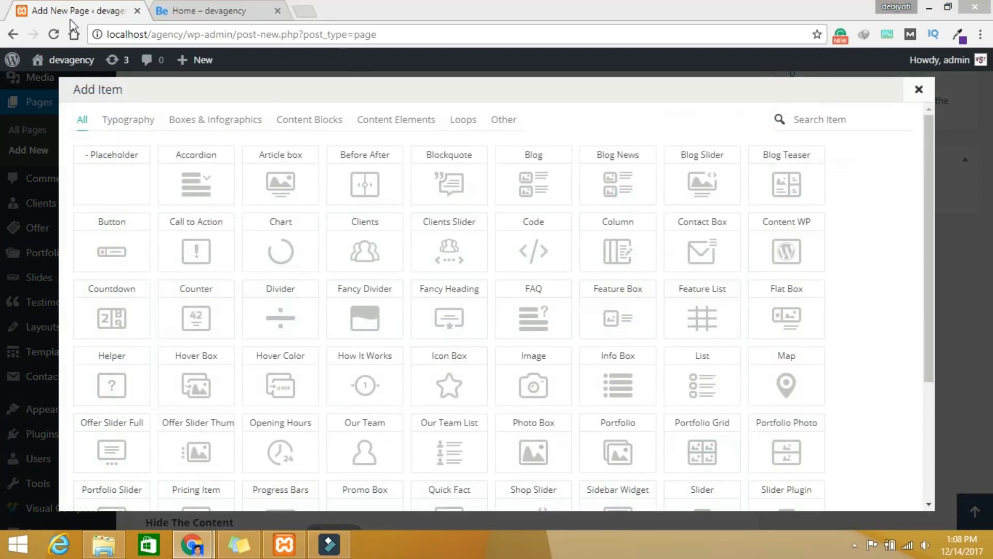
click(814, 119)
text(de)
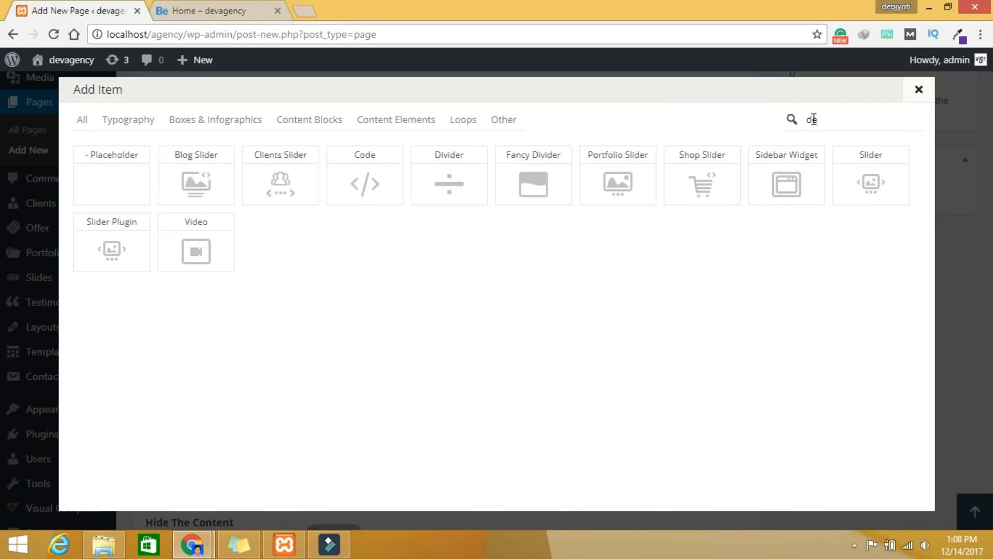
text(v)
key(BackSpace)
click(464, 196)
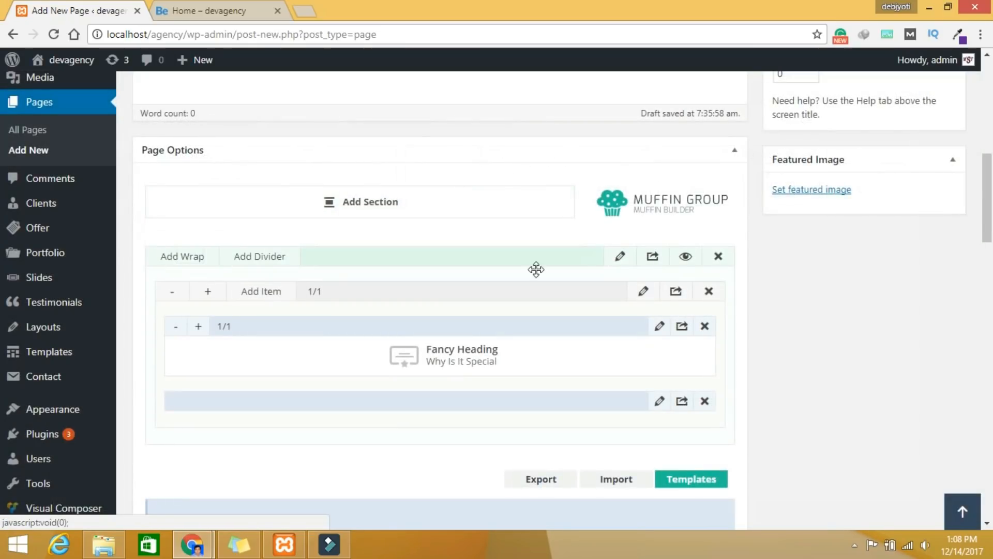
Step: Make the divider use the theme colour with a narrow line in Default style, and save
click(659, 401)
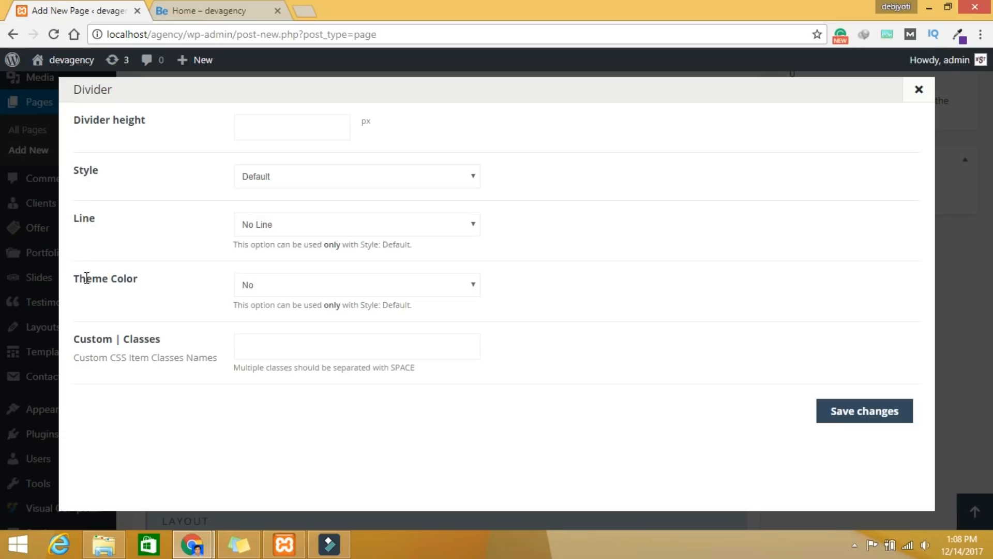
click(289, 285)
click(288, 313)
click(296, 175)
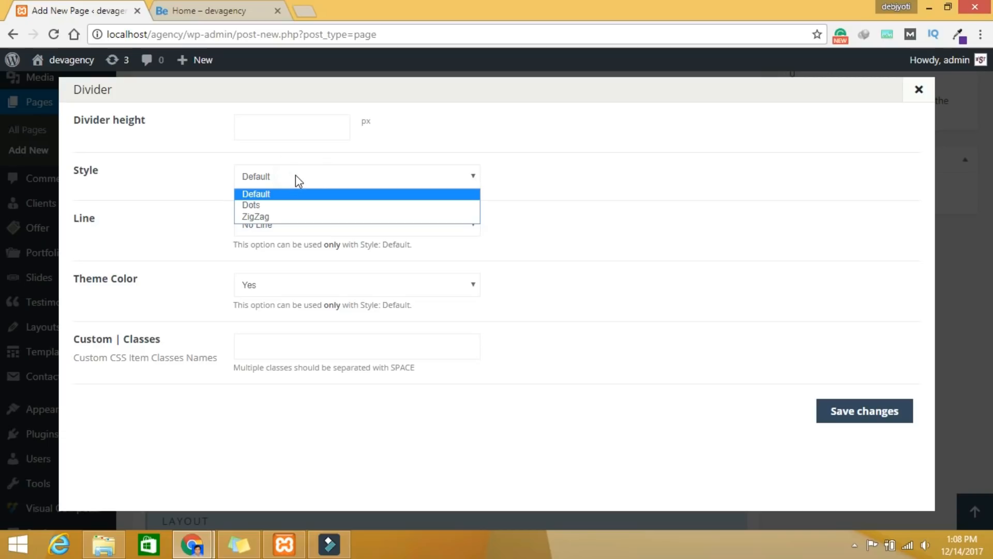
click(296, 175)
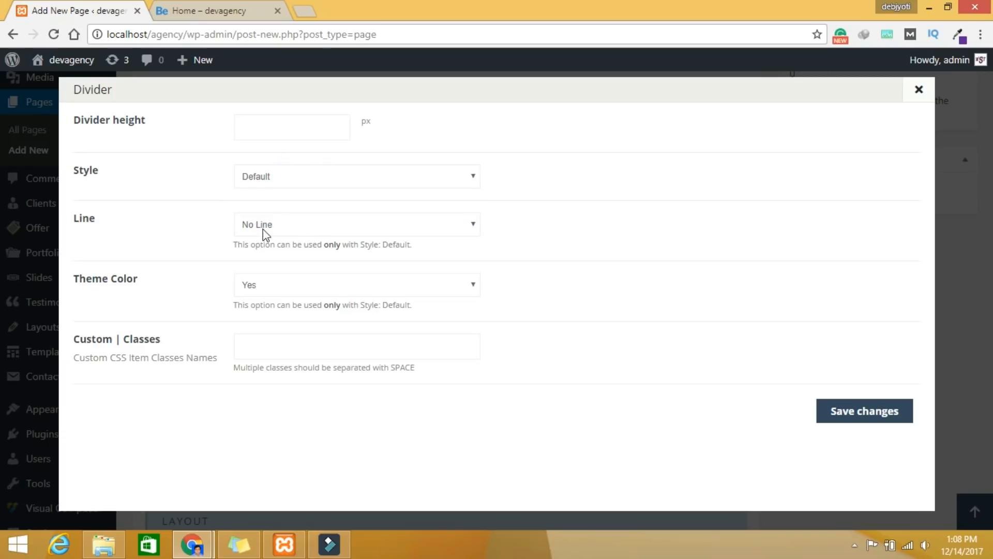
click(285, 225)
click(274, 252)
click(264, 128)
click(864, 411)
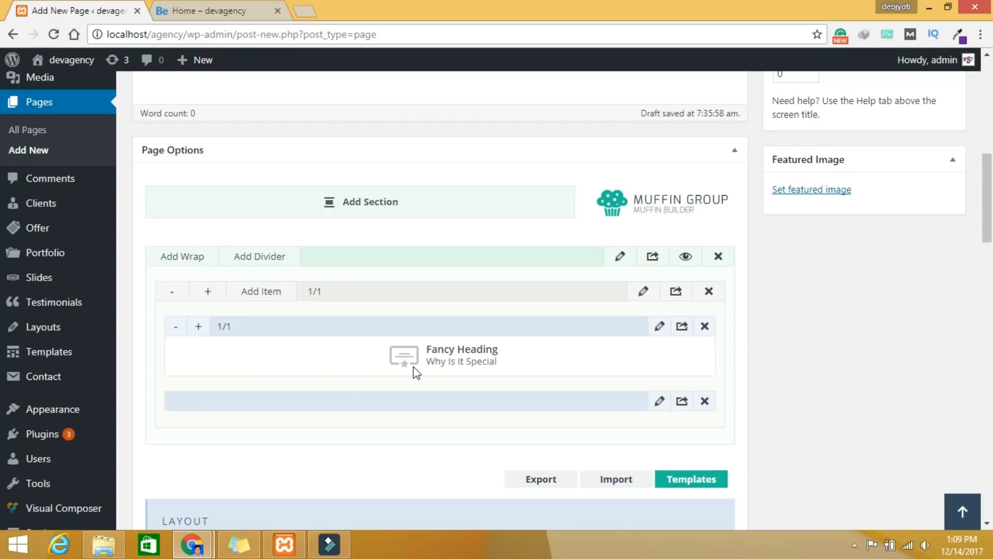
Step: Add a second wrap and enter 30px 0px as its padding
click(193, 258)
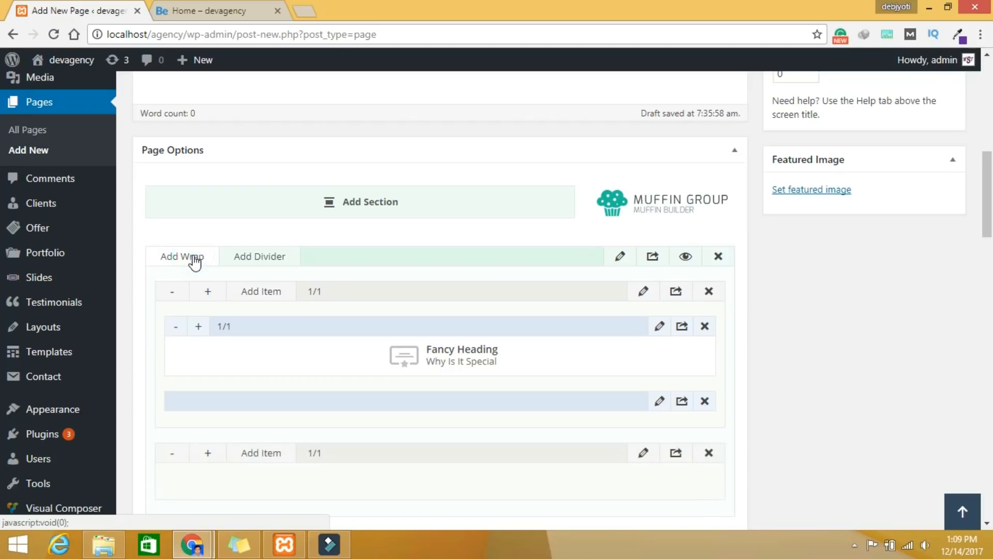
scroll(387, 437, down, 3)
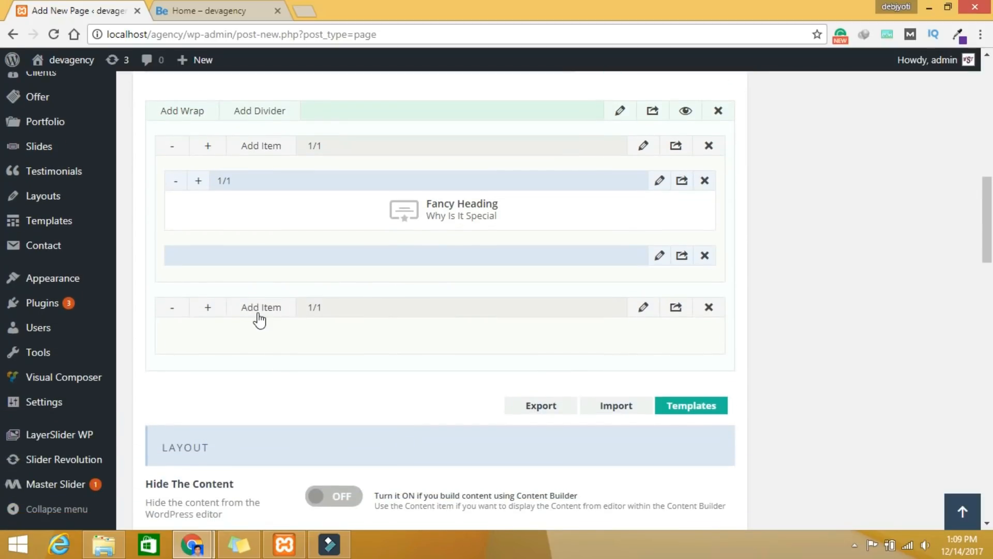
click(643, 309)
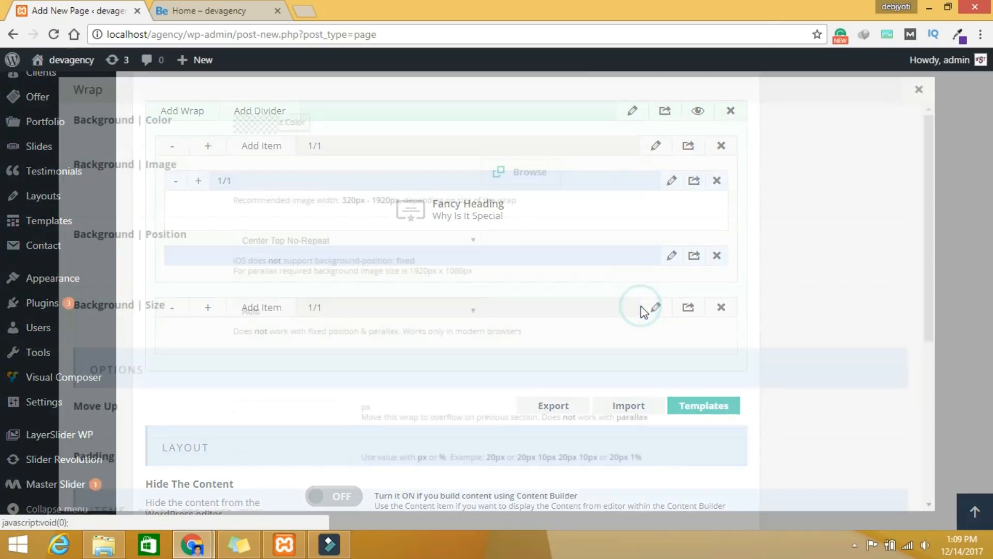
scroll(557, 346, down, 3)
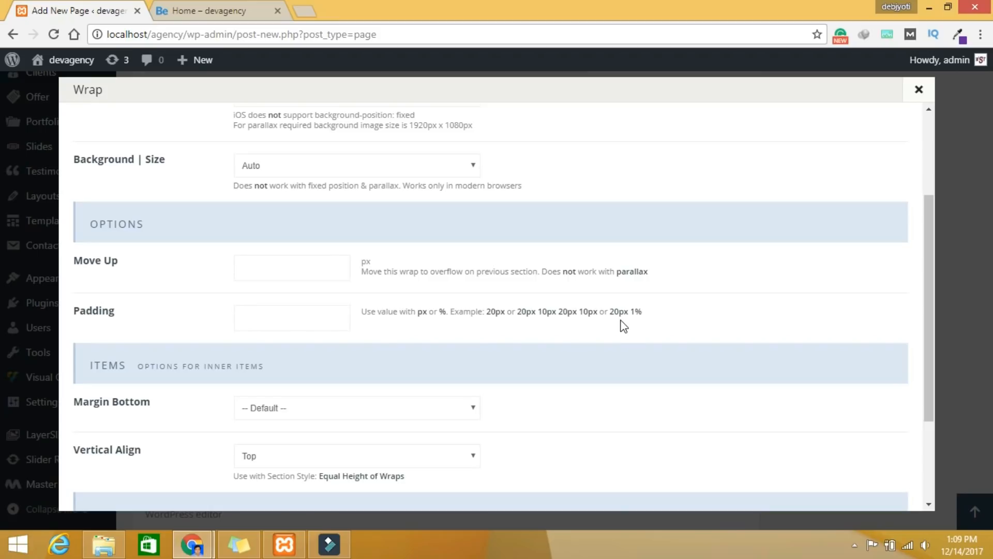
drag(487, 311, 643, 311)
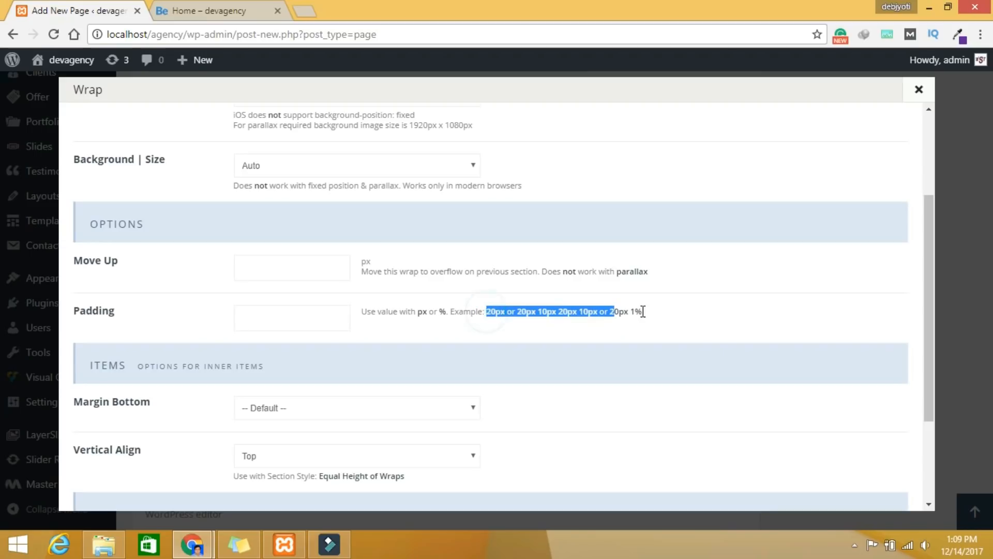
click(285, 309)
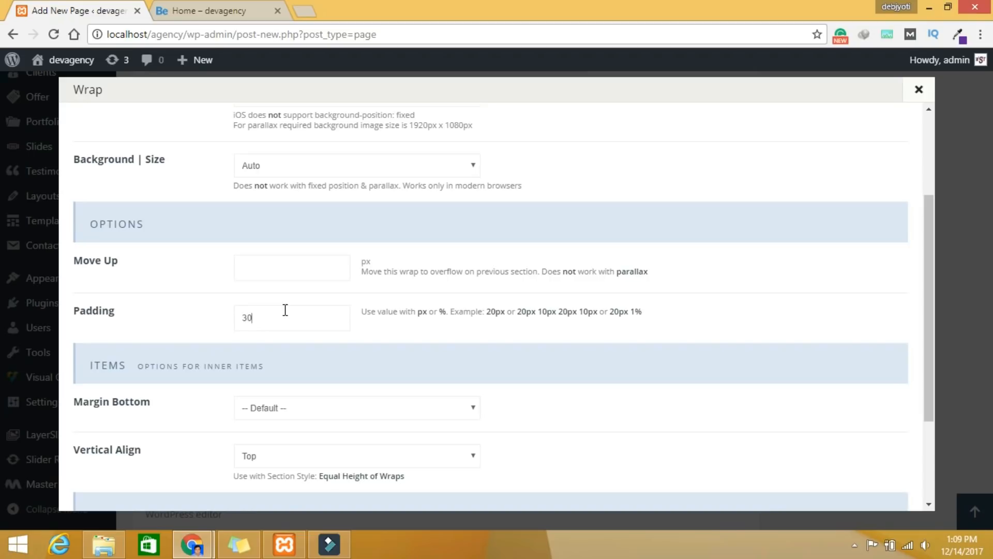
text(30px 0px)
scroll(571, 404, down, 3)
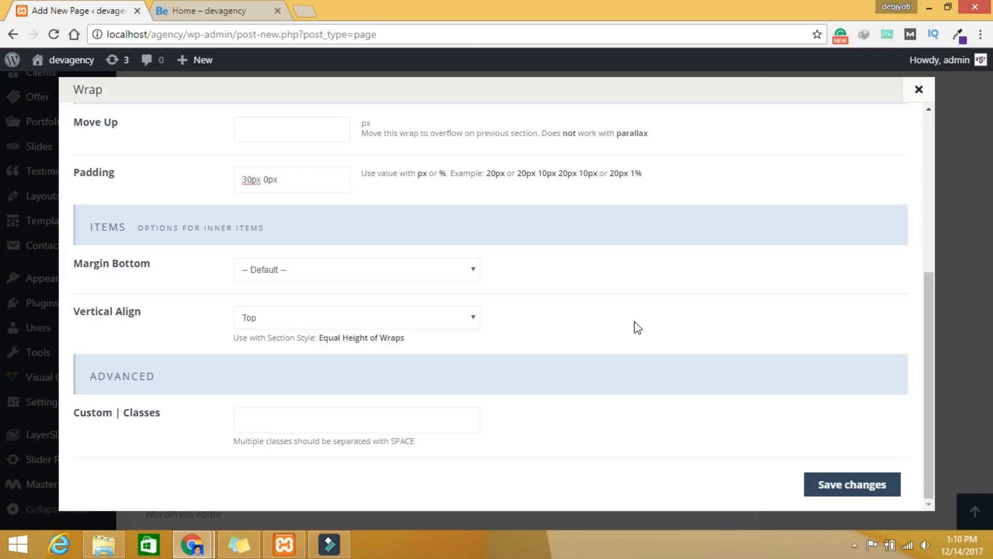
Step: Save the wrap padding, then add an Icon Box to the lower wrap and widen it to 1/3
click(833, 488)
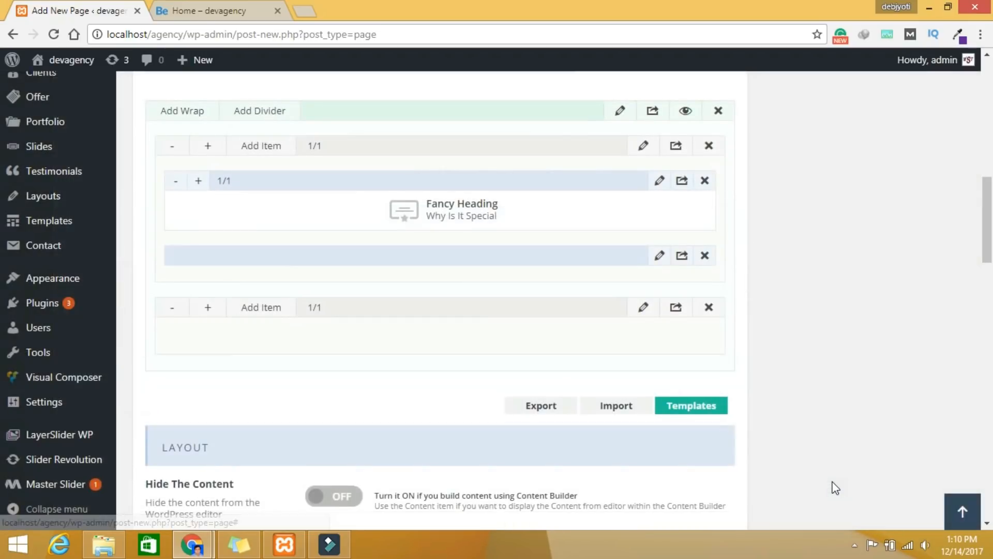
click(271, 313)
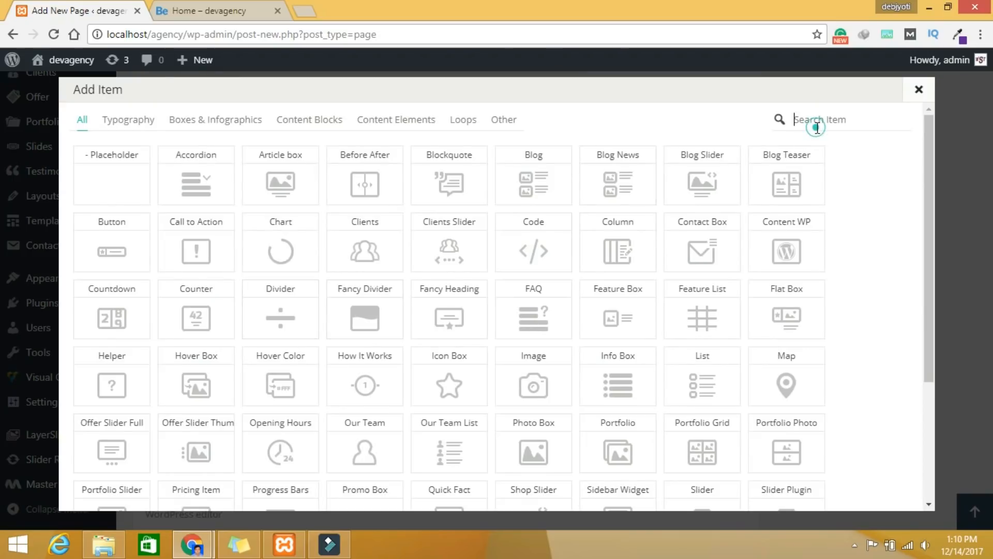
text(id)
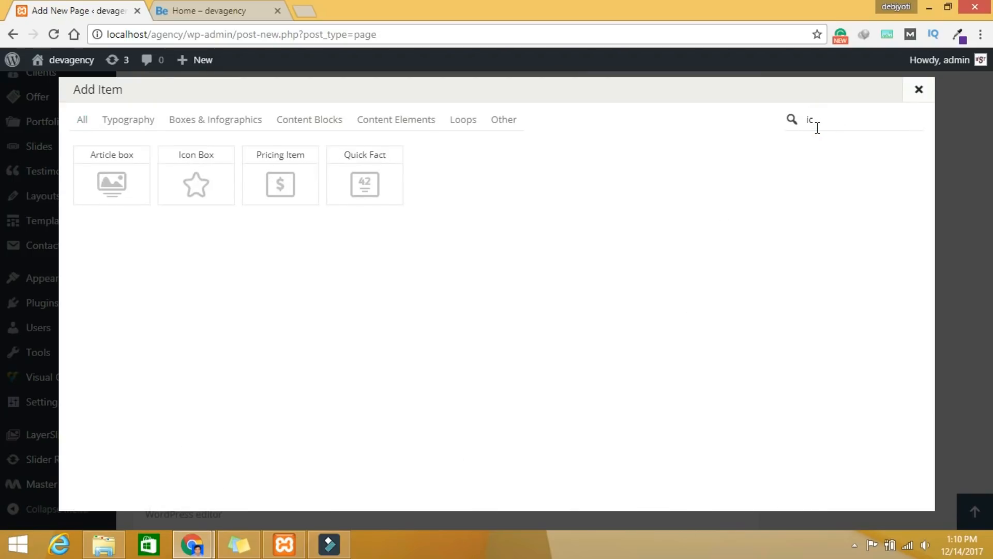
click(203, 184)
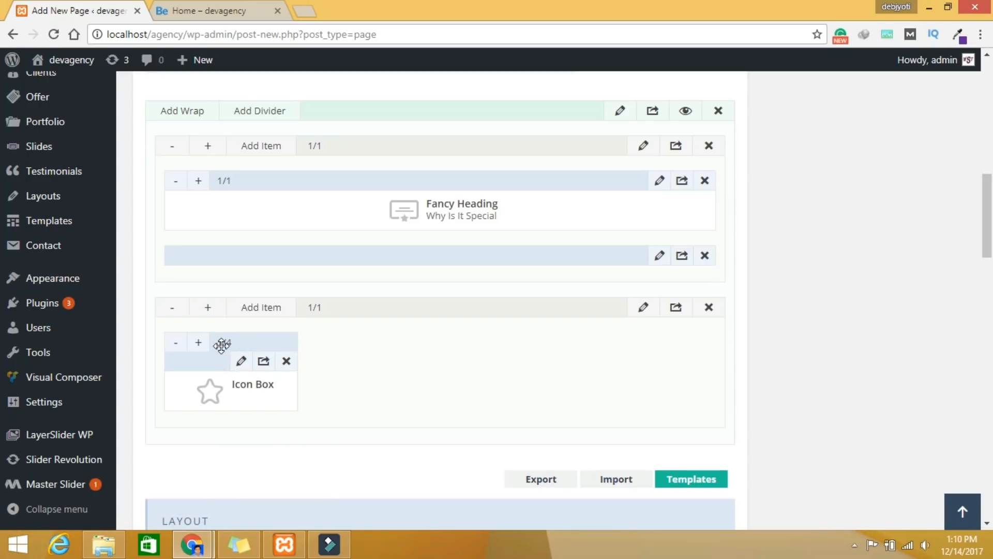
click(199, 345)
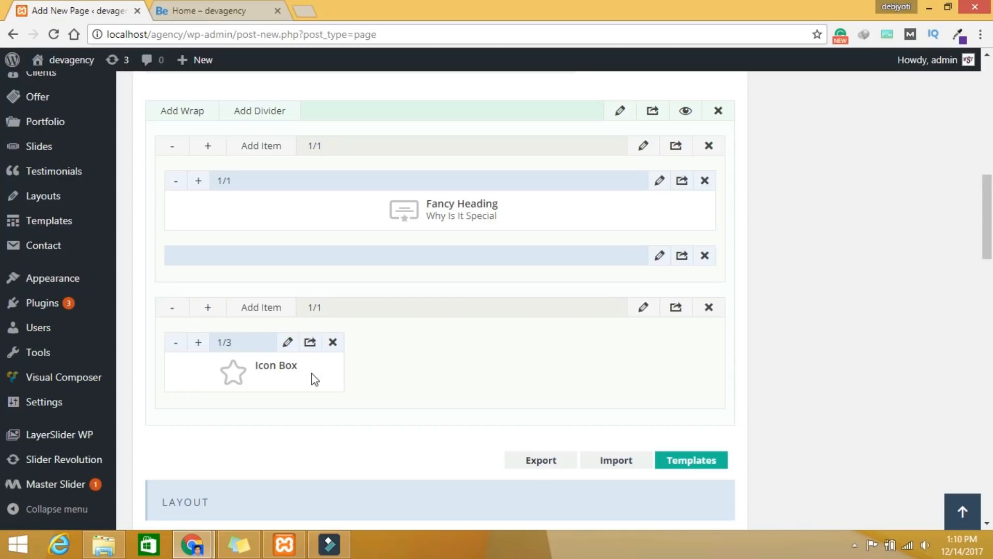
Step: Give the Icon Box the title 'Easy to use' and paste in its description text
click(288, 344)
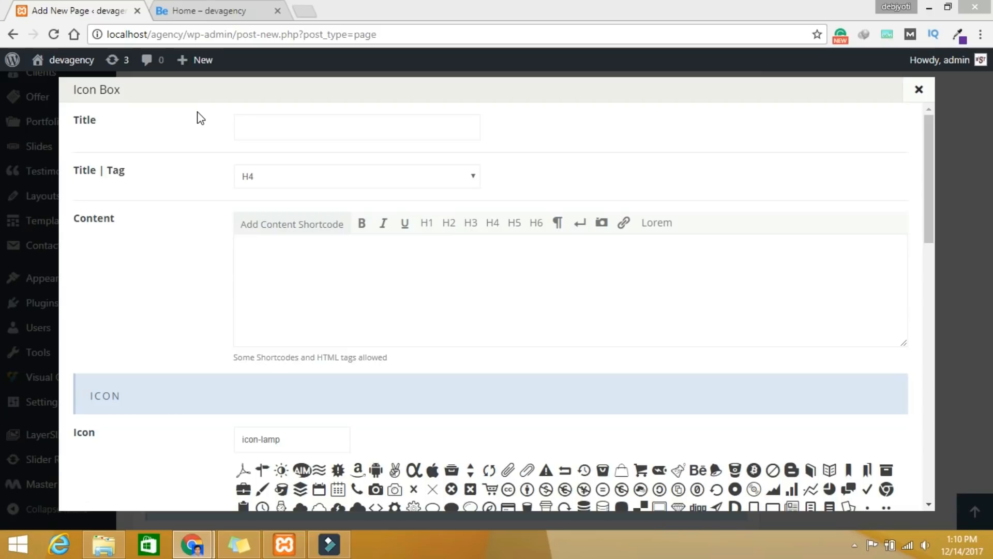
click(268, 135)
text(Easy to use)
click(333, 282)
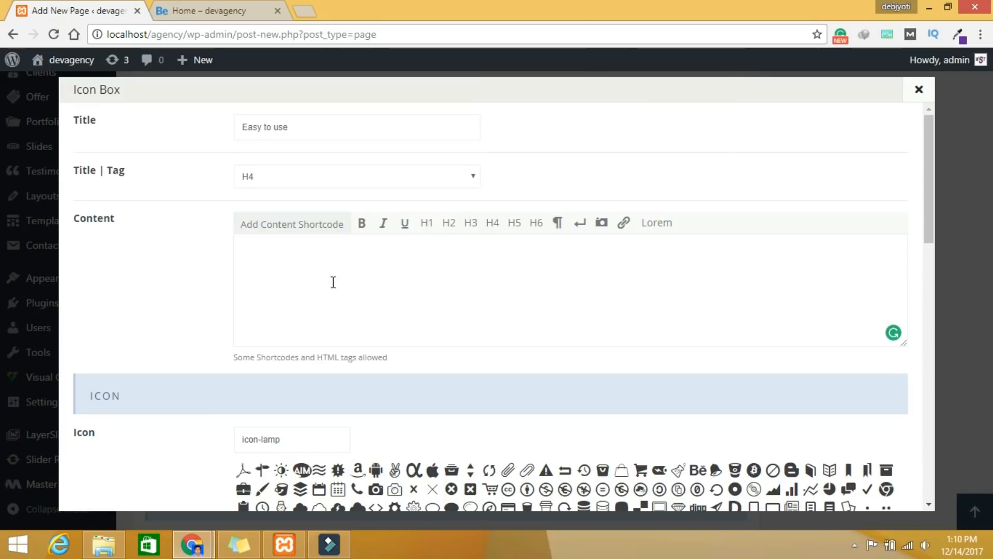
text(We build pretty complex tools and this allows us to take designs and turn them into functional quickly and easily)
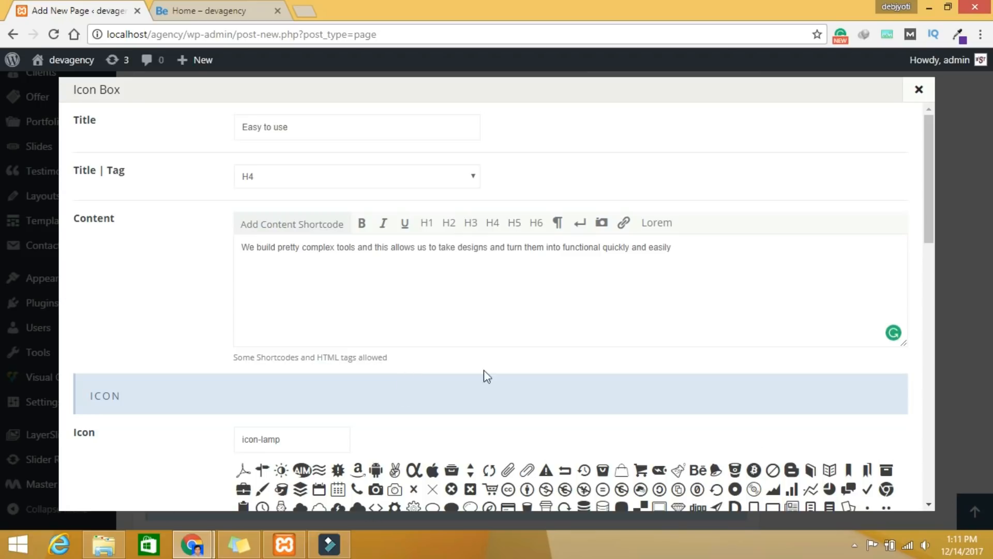
Step: Give the box a thumbs-up icon and Bounce In Up animation, save it, and clone it
scroll(402, 327, down, 2)
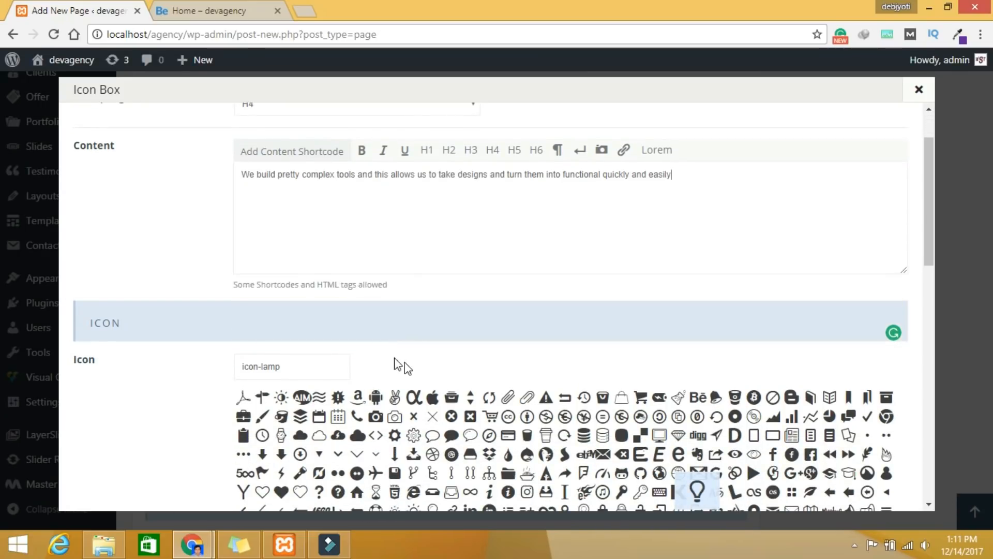
scroll(403, 366, down, 5)
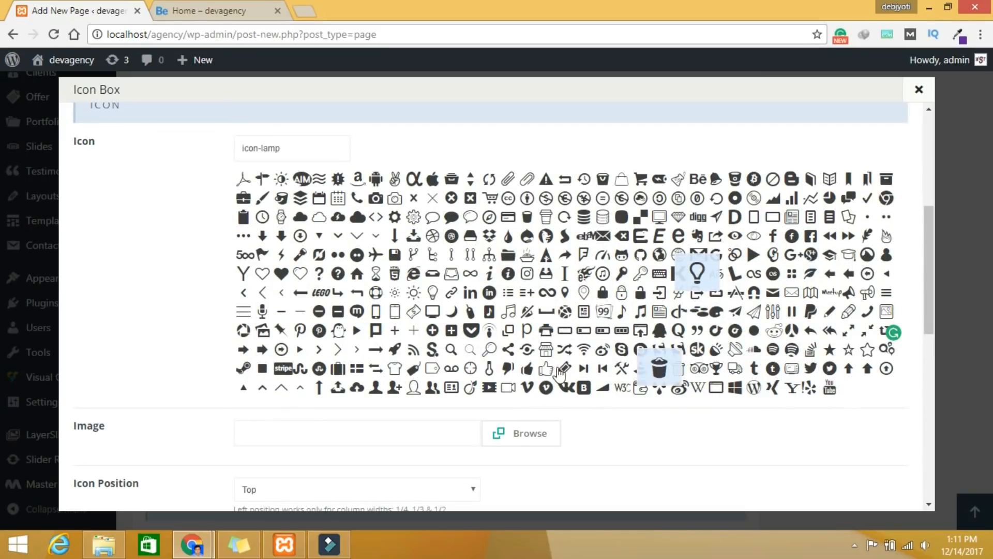
click(532, 377)
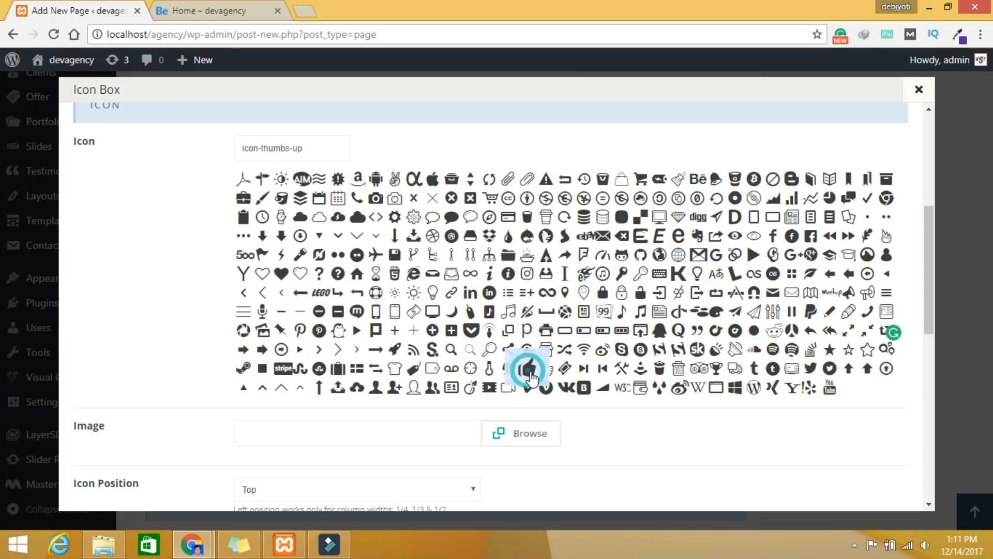
scroll(677, 441, down, 3)
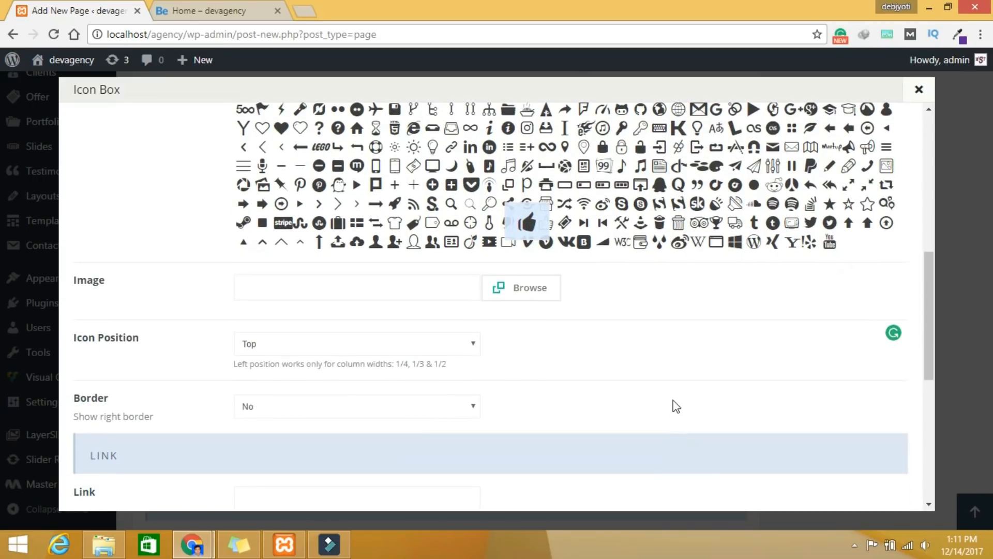
scroll(673, 403, down, 1)
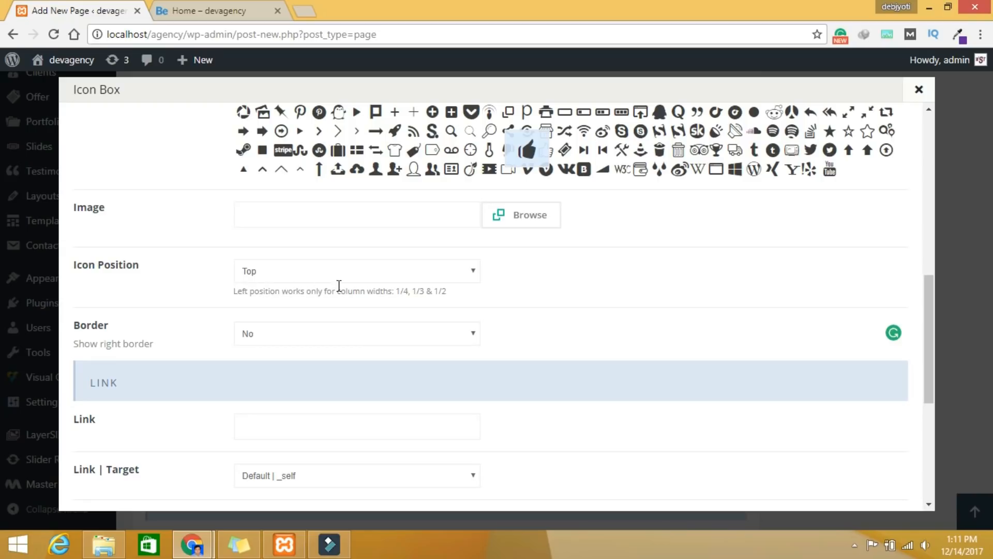
scroll(355, 287, down, 4)
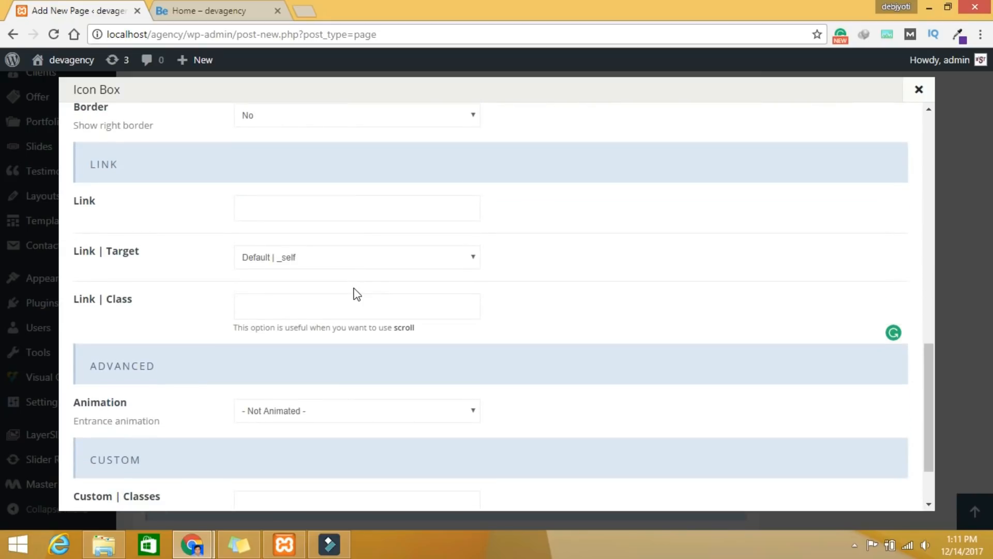
scroll(355, 293, down, 2)
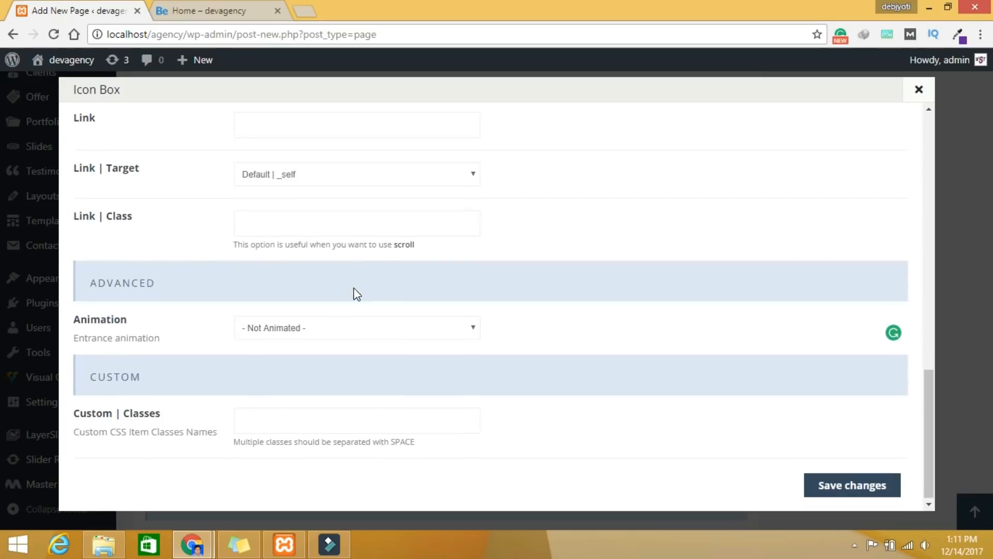
click(277, 328)
click(288, 309)
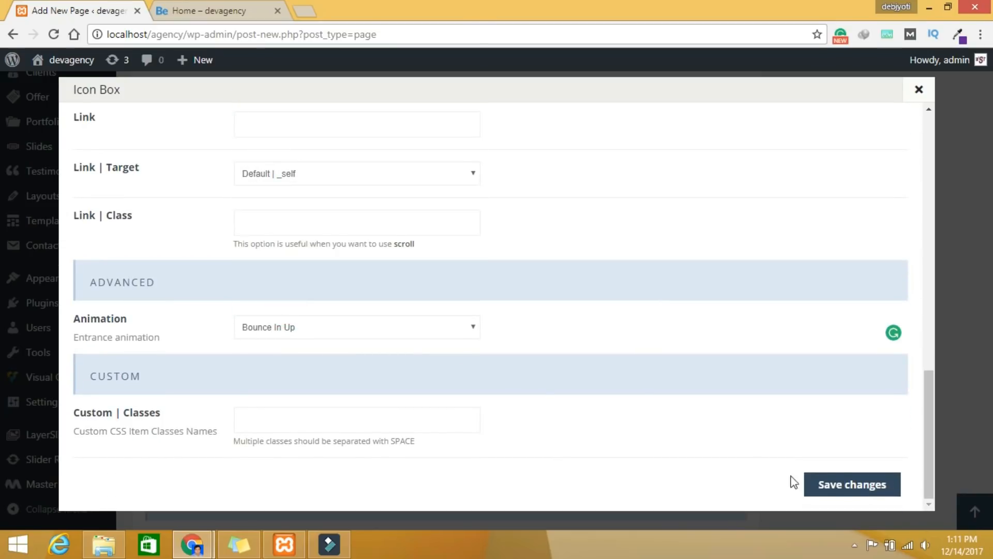
click(840, 486)
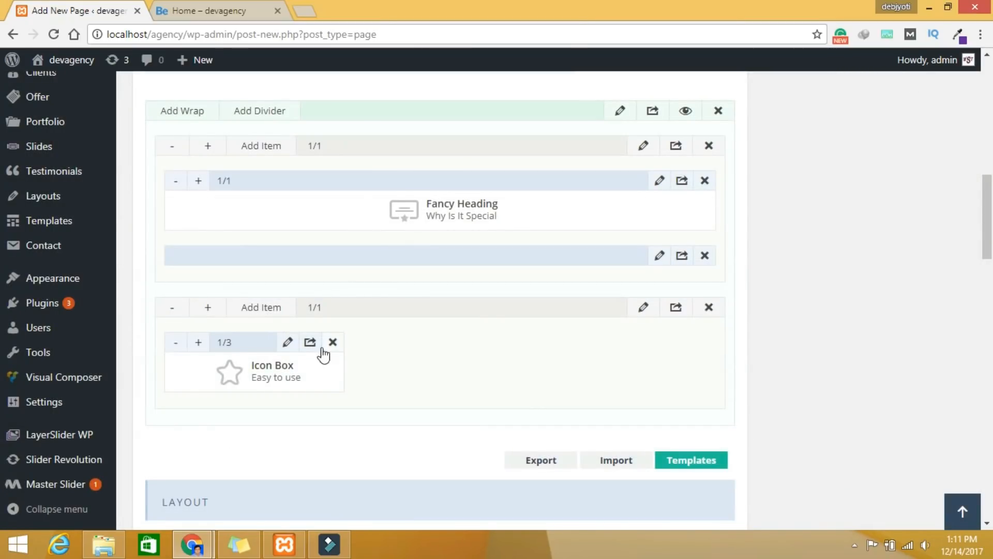
click(310, 344)
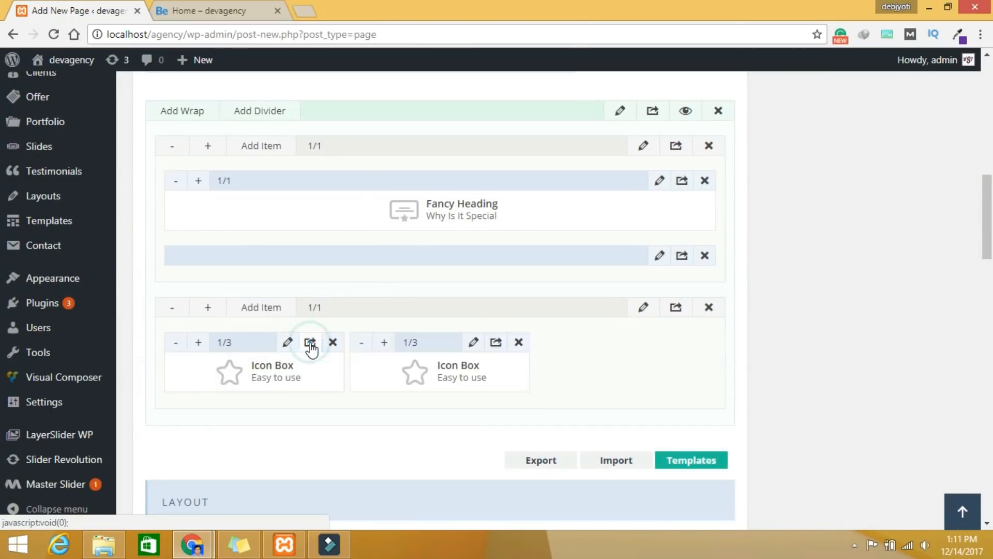
Step: Clone the Icon Box once more; retitle the middle one 'Powerful Design' with a feather icon
click(497, 344)
click(473, 342)
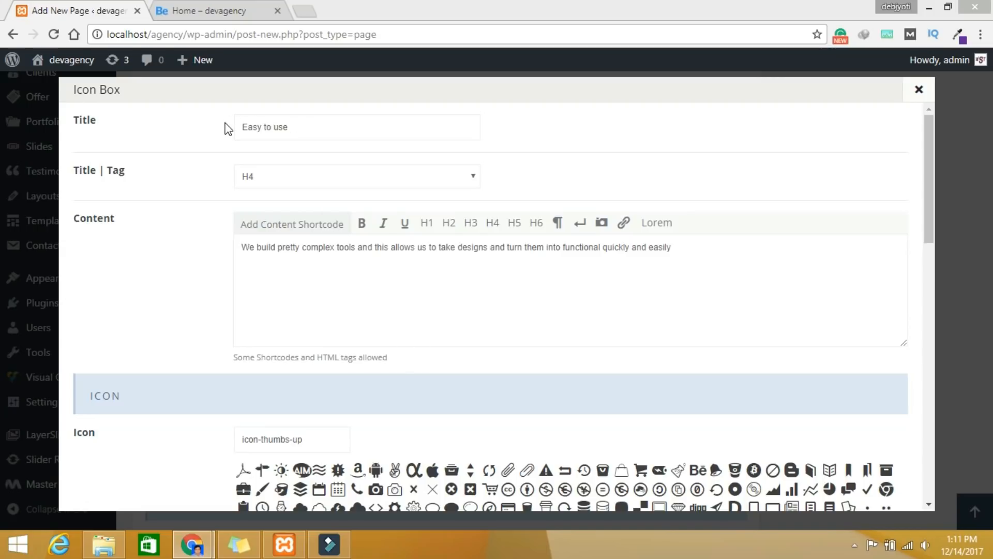
triple_click(318, 131)
text(Powerful Design)
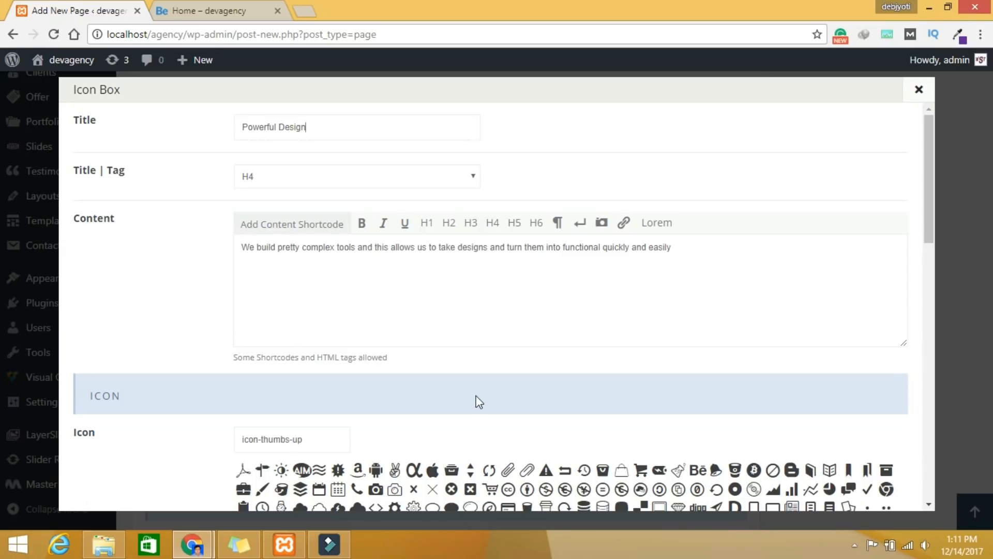
scroll(784, 337, down, 3)
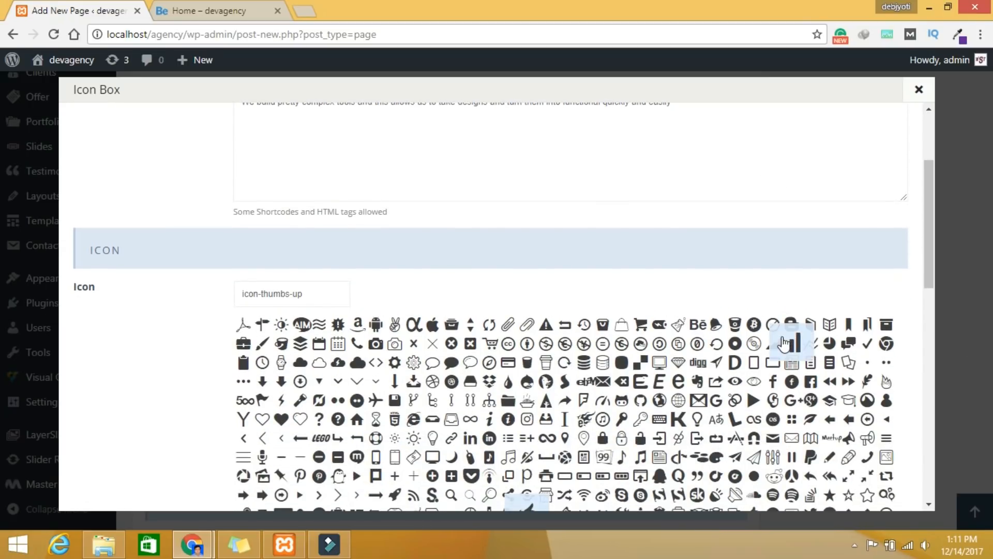
click(867, 382)
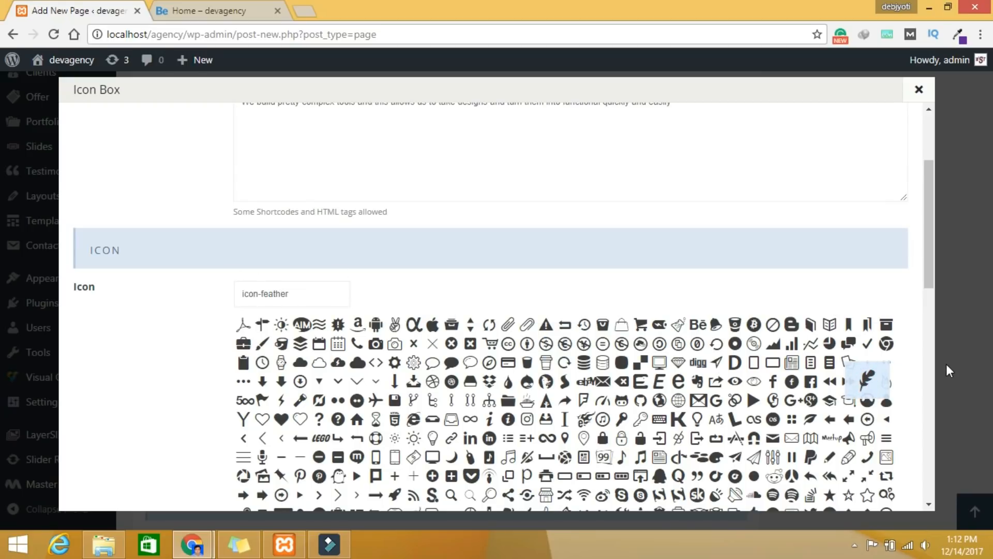
scroll(917, 389, down, 4)
scroll(917, 389, down, 9)
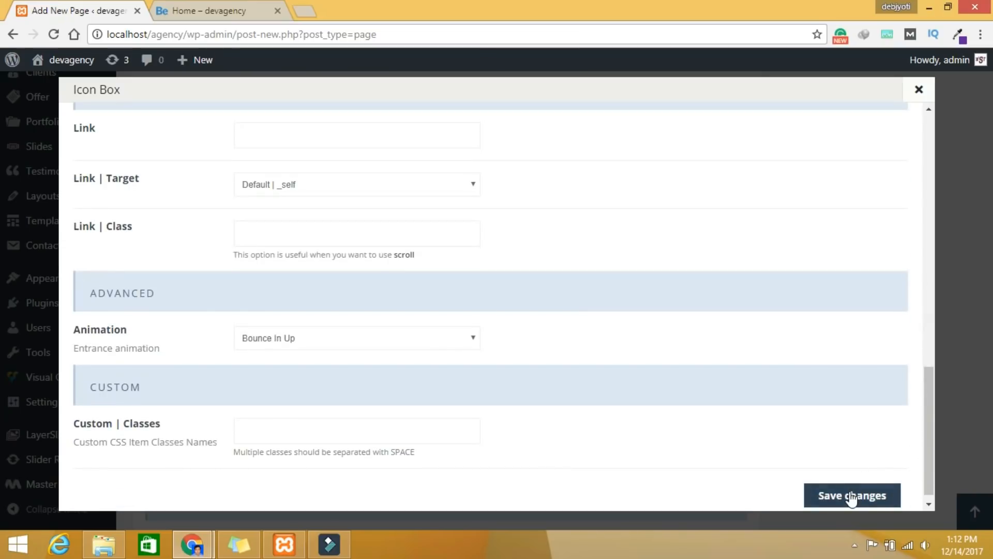
click(851, 496)
click(662, 344)
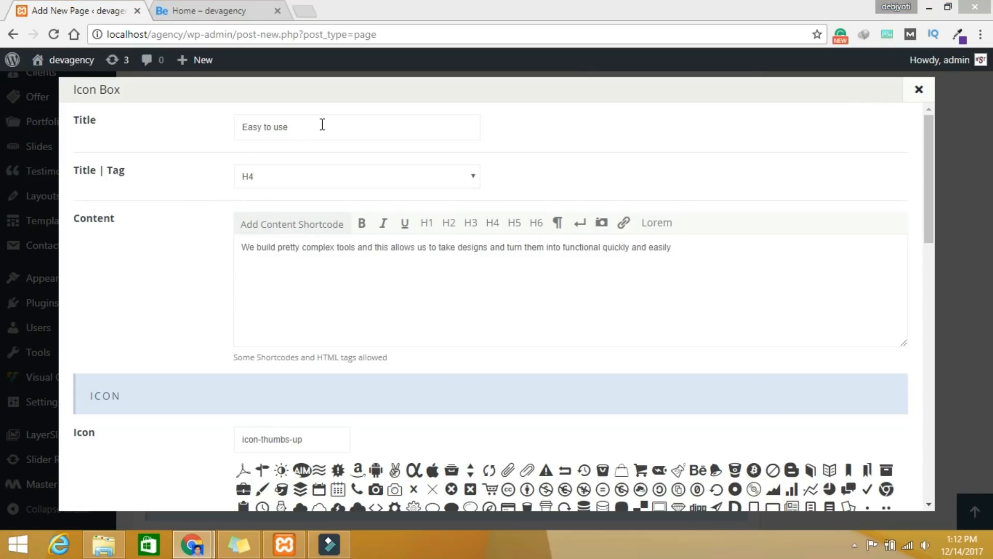
Step: Retitle the third Icon Box 'Customizability', give it the params-line icon, and save
triple_click(351, 137)
text(Customizability)
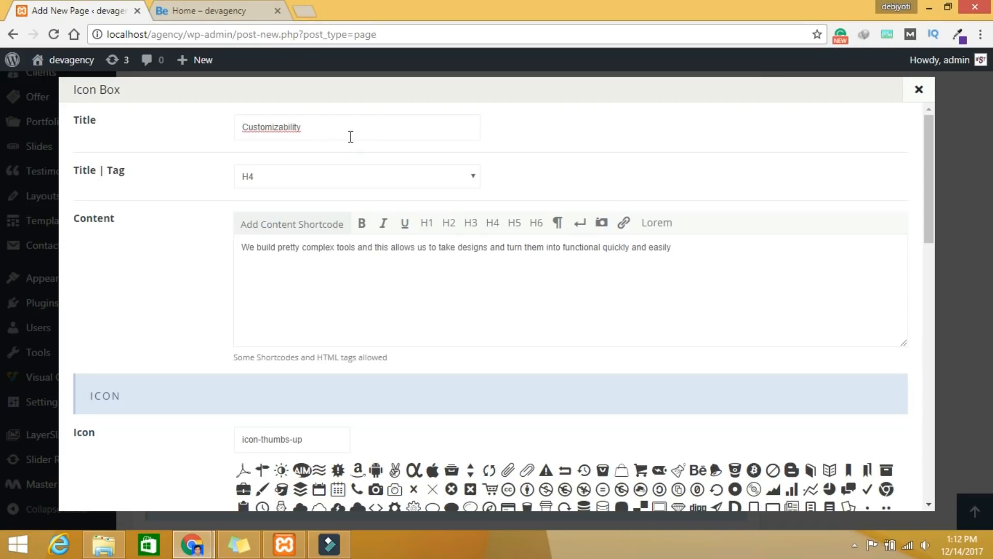
scroll(759, 381, down, 2)
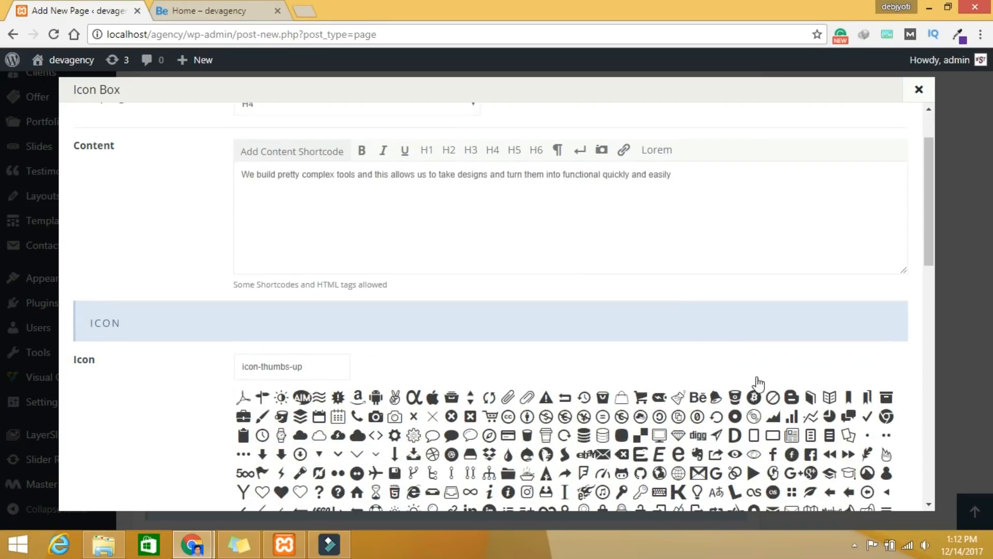
scroll(669, 333, down, 5)
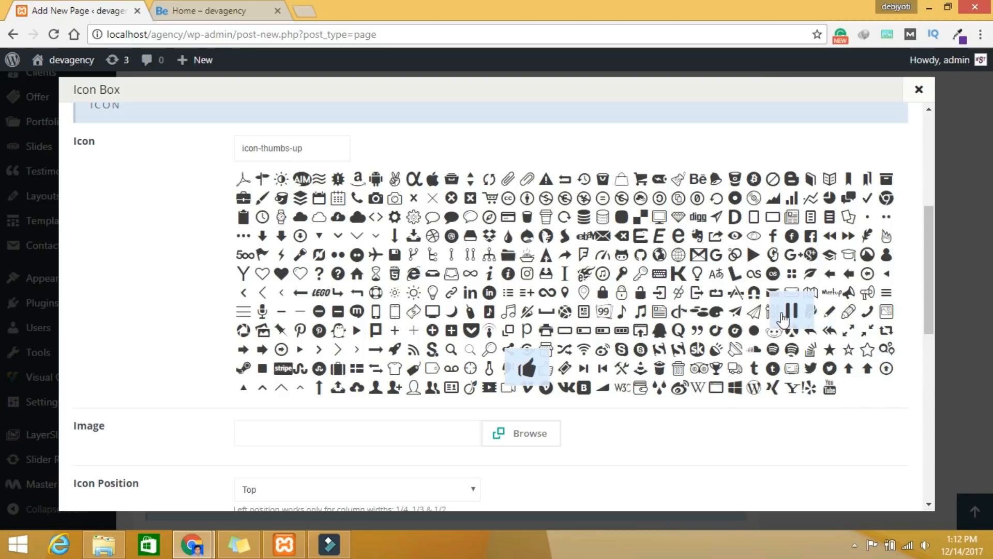
click(773, 311)
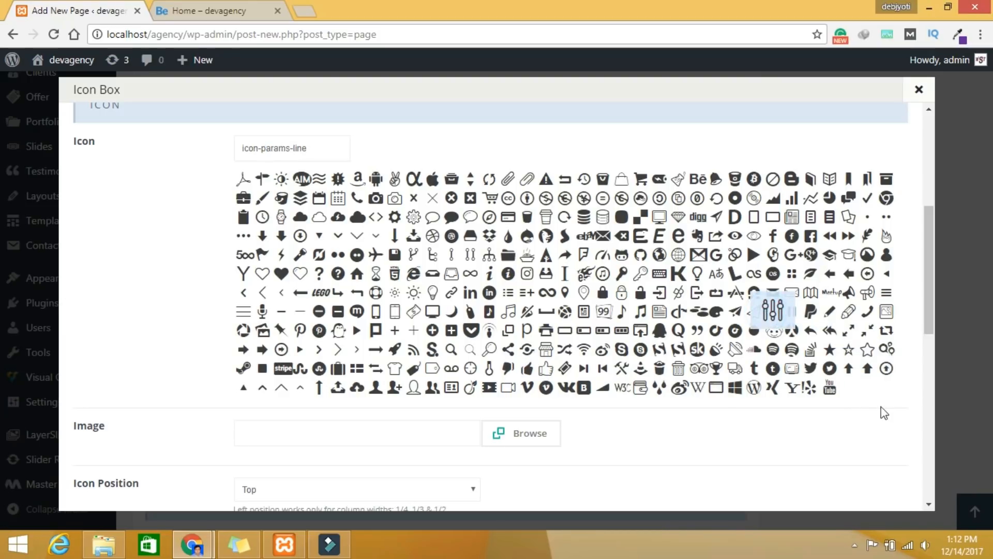
scroll(900, 429, down, 10)
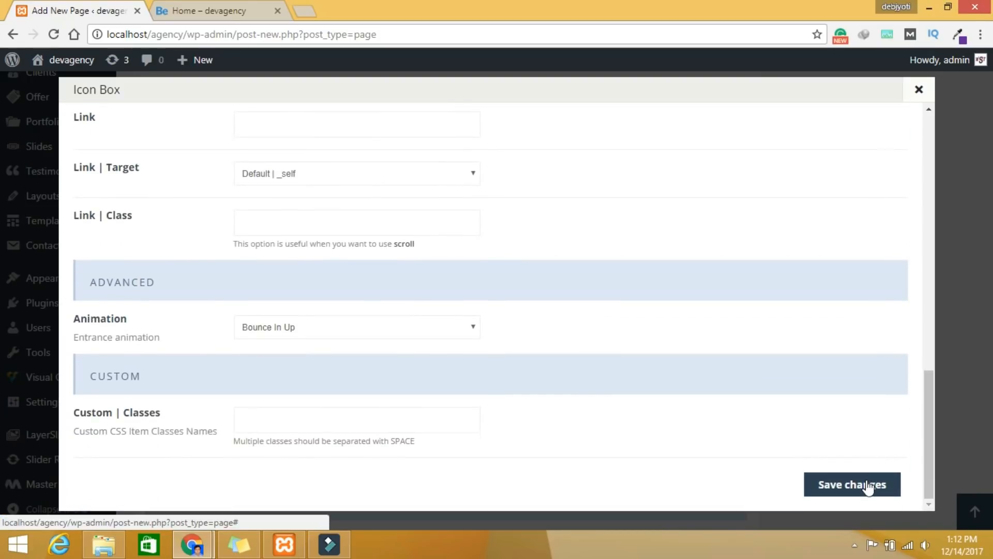
click(868, 485)
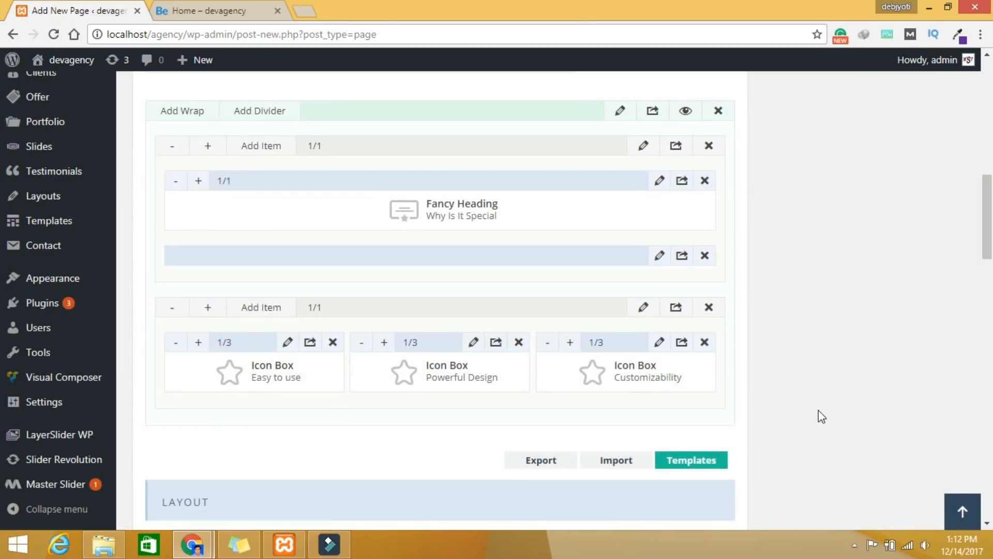
scroll(819, 414, up, 15)
Step: Publish the HOME page, set 'home slider' as its Revolution Slider, and update it
click(937, 385)
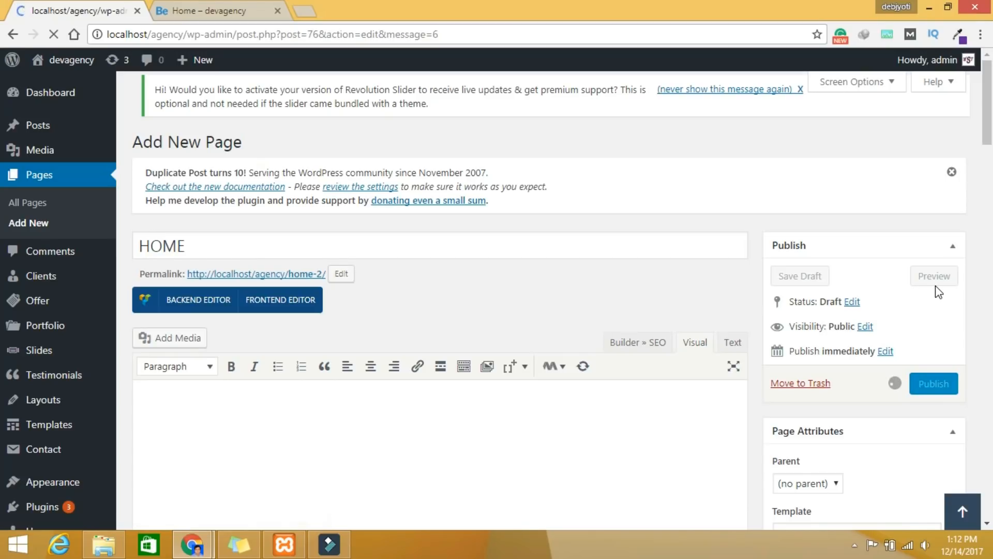
scroll(619, 326, down, 20)
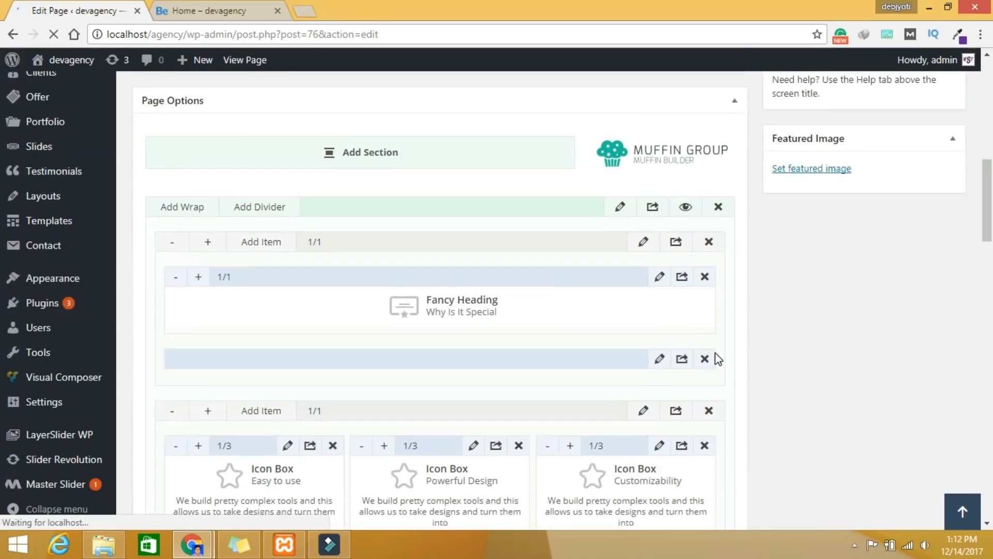
scroll(614, 399, down, 10)
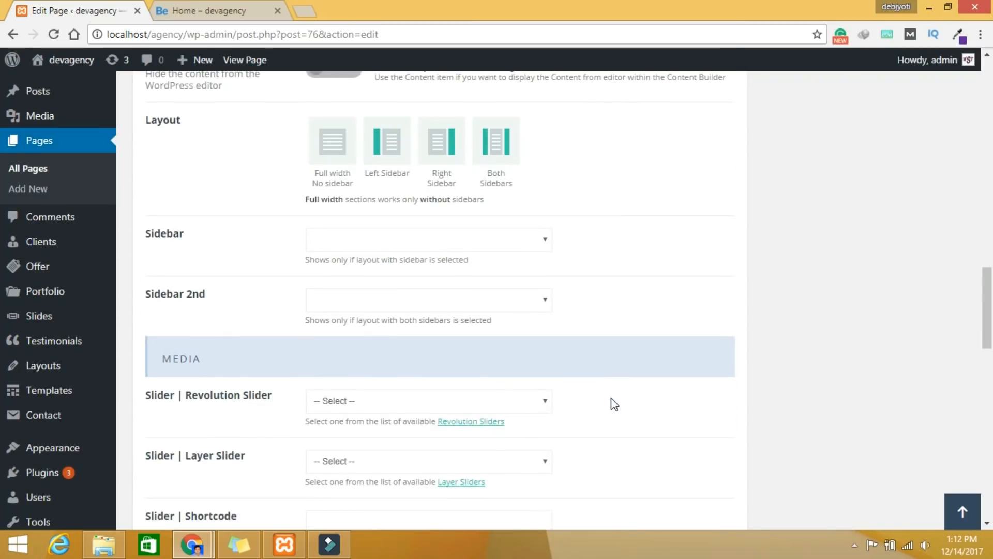
click(420, 399)
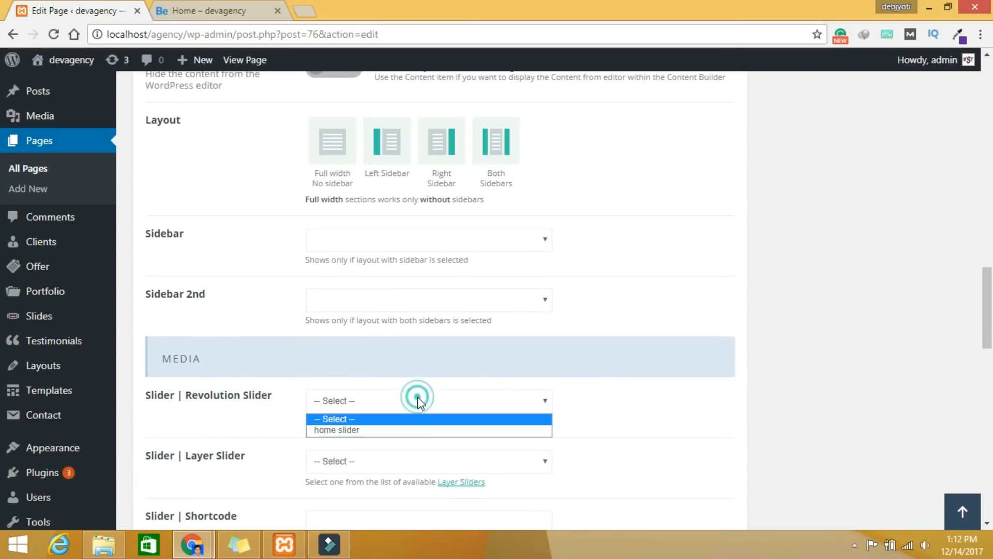
click(337, 431)
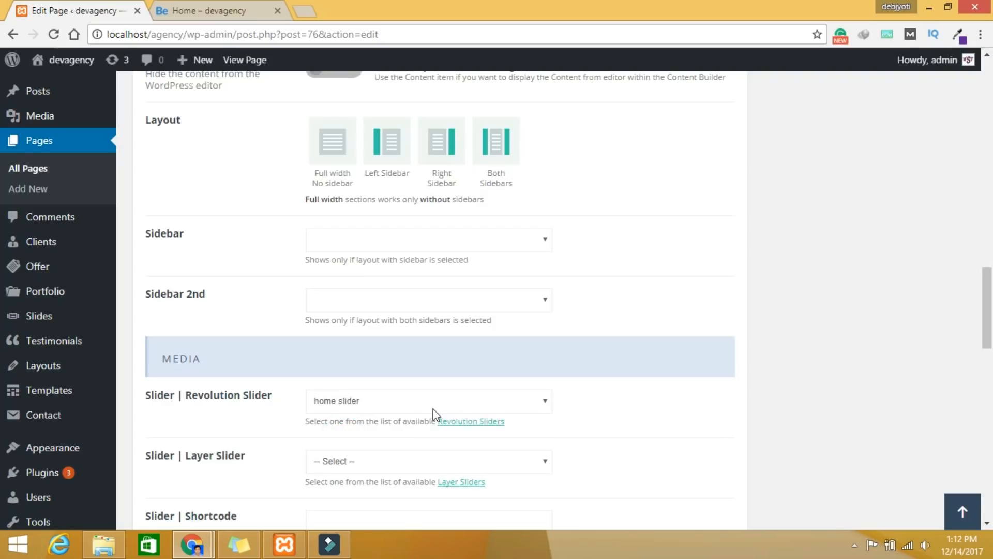
scroll(904, 370, up, 20)
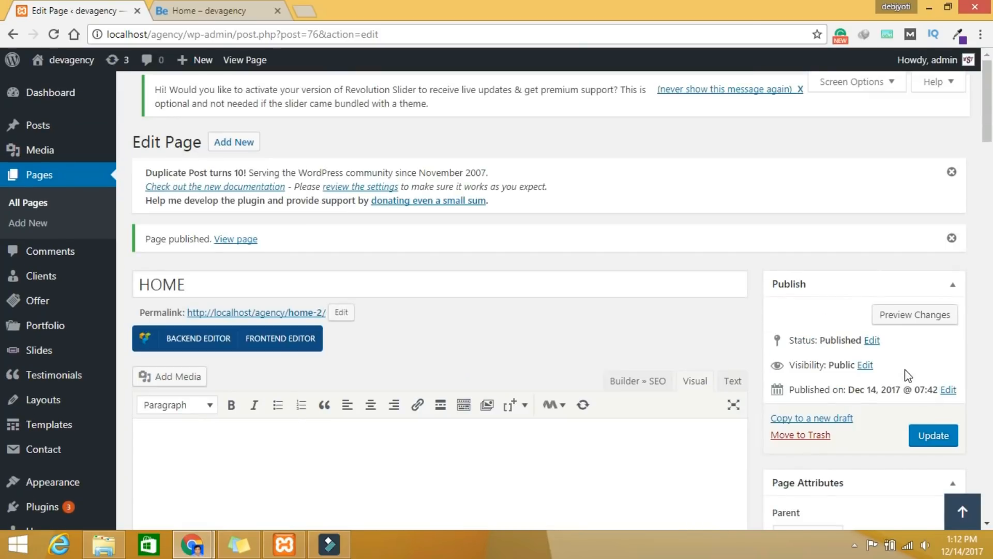
click(928, 435)
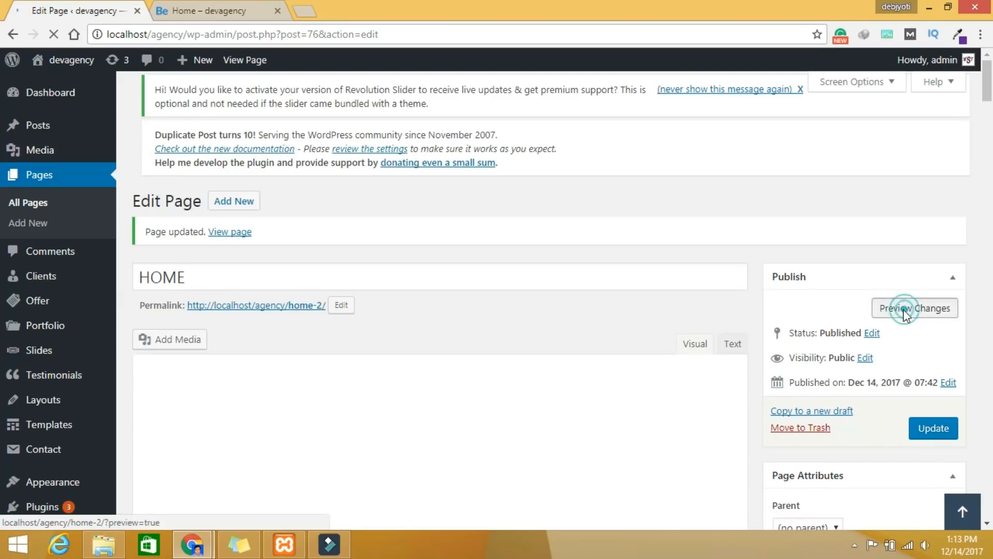
click(903, 310)
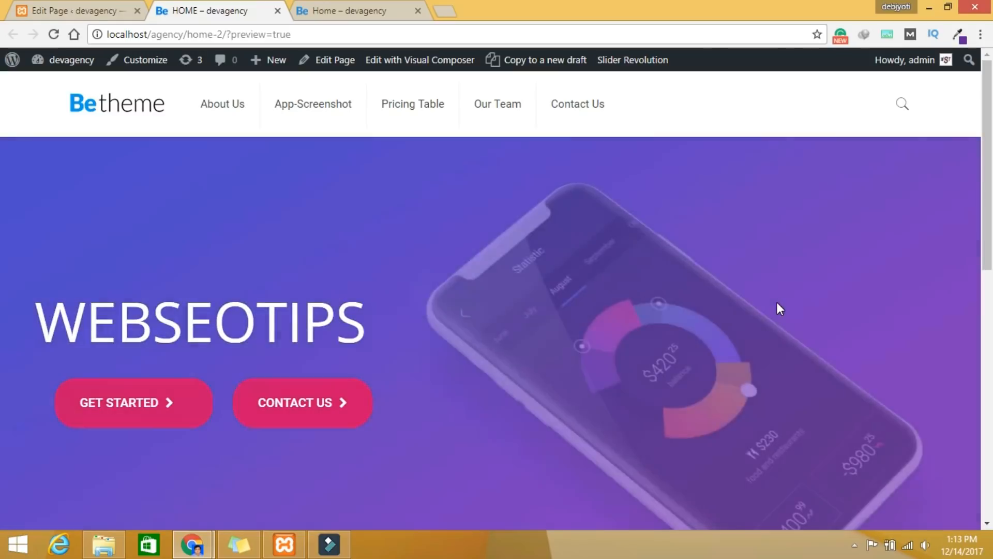
scroll(776, 304, down, 1)
scroll(777, 305, down, 10)
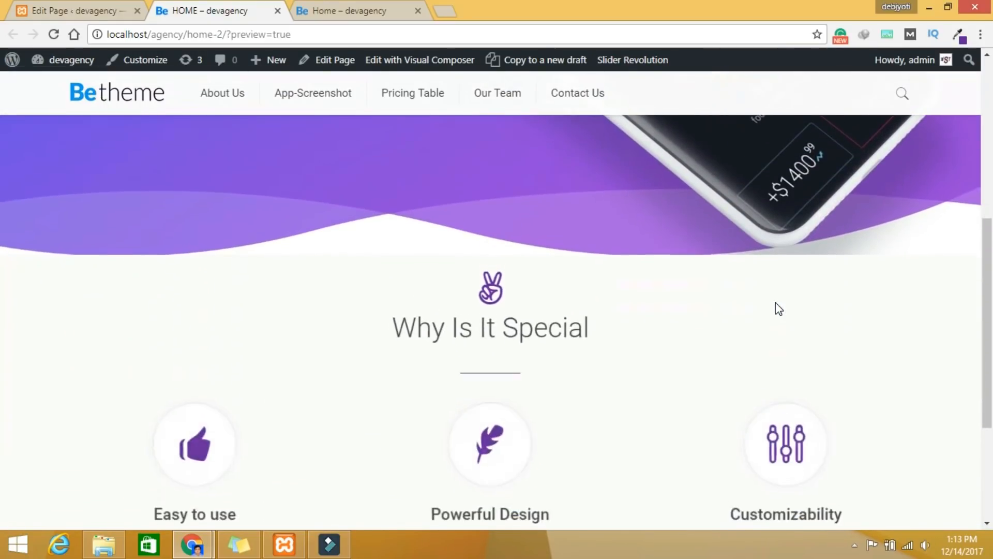
scroll(775, 304, up, 3)
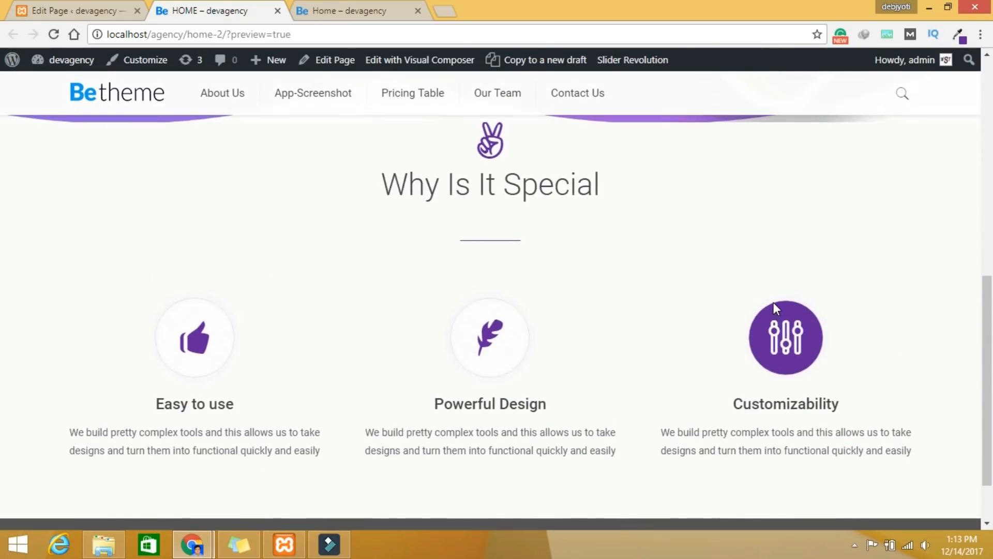
scroll(776, 309, down, 1)
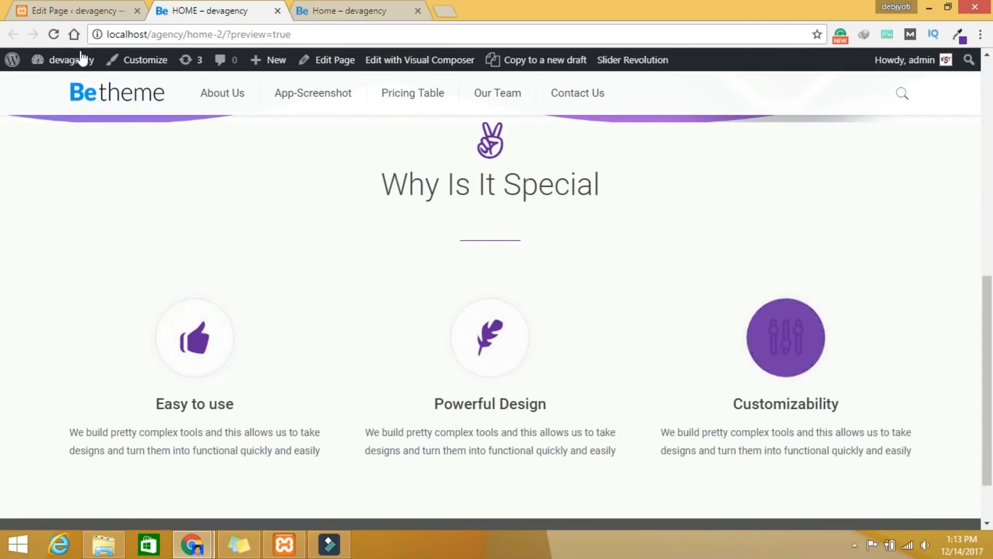
click(76, 9)
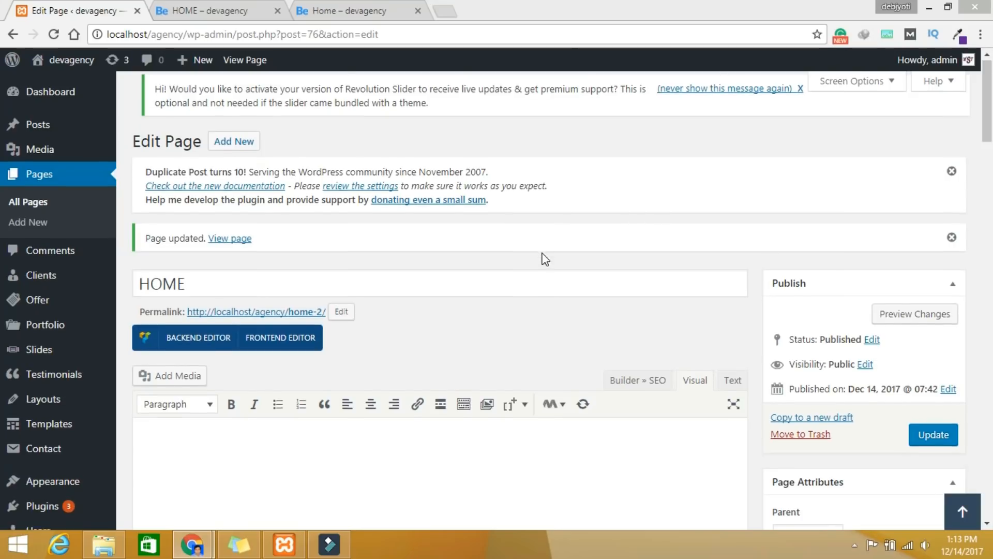
Step: Add a new empty section below the Why Is It Special section in Muffin Builder
scroll(542, 259, down, 4)
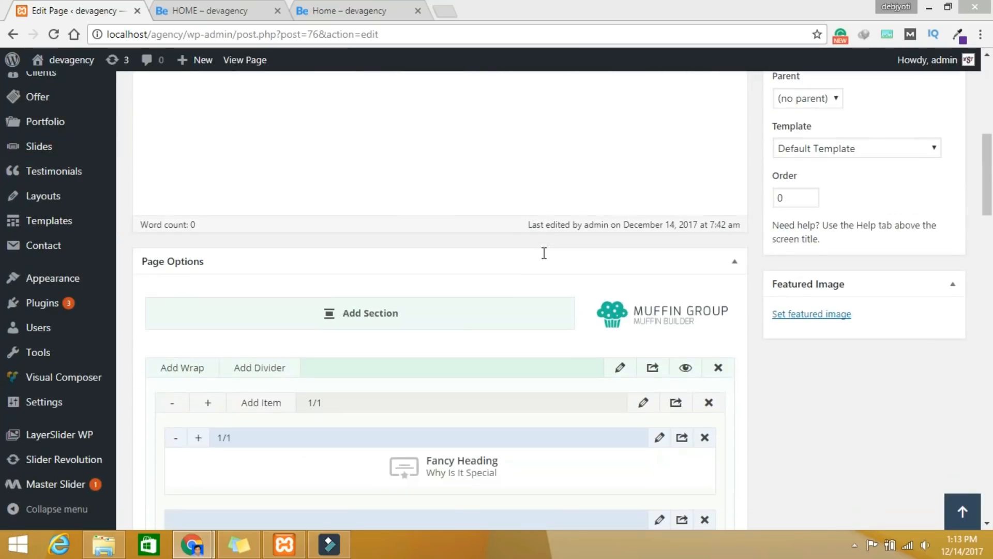
click(380, 317)
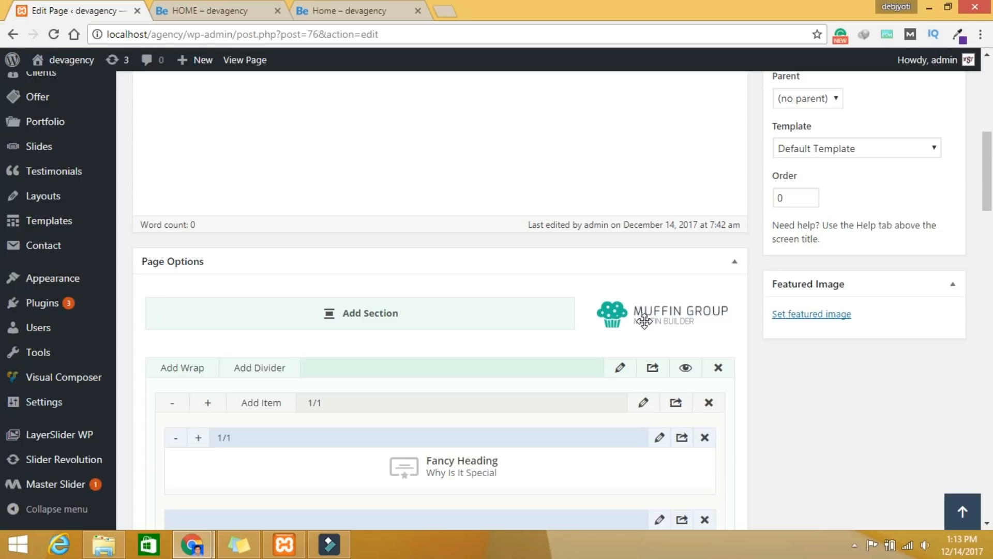
click(363, 320)
Step: Delete the extra empty section and confirm the removal
scroll(692, 333, down, 7)
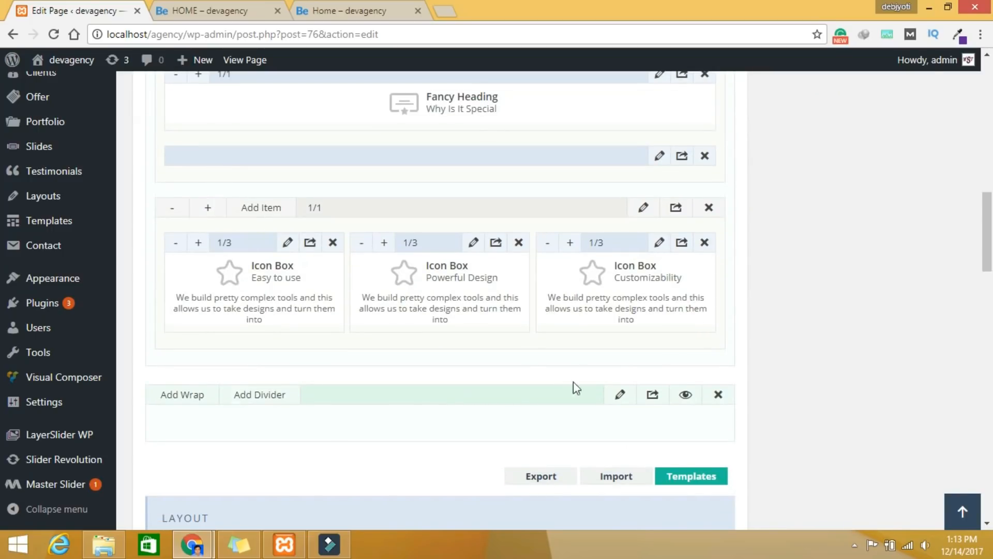
click(718, 396)
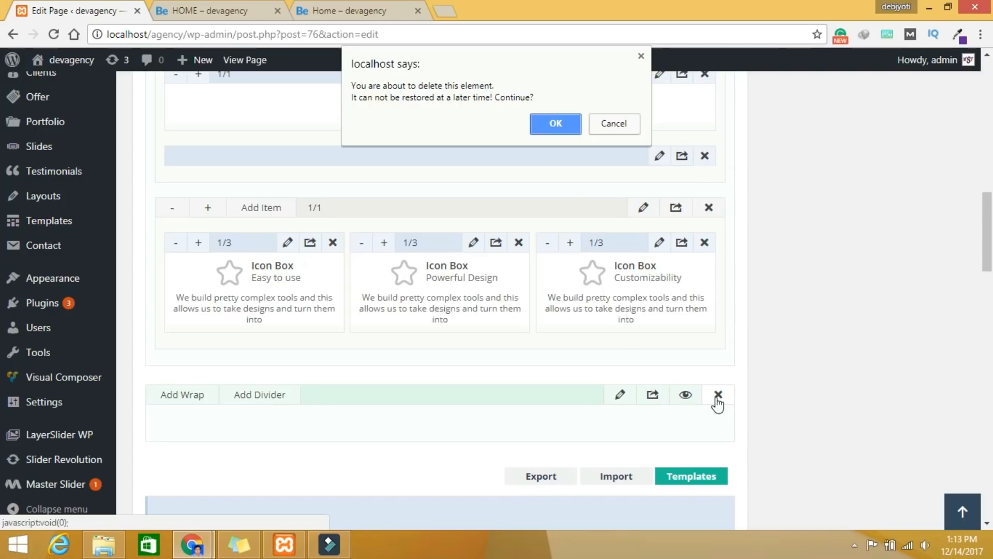
click(572, 130)
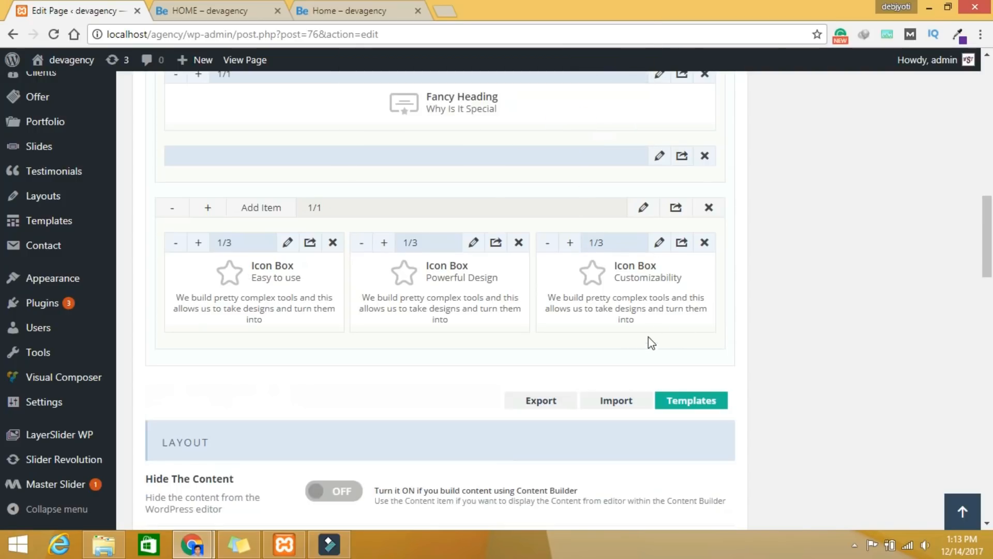
Step: Add an empty wrap below the Icon Boxes and open its settings
scroll(646, 344, up, 3)
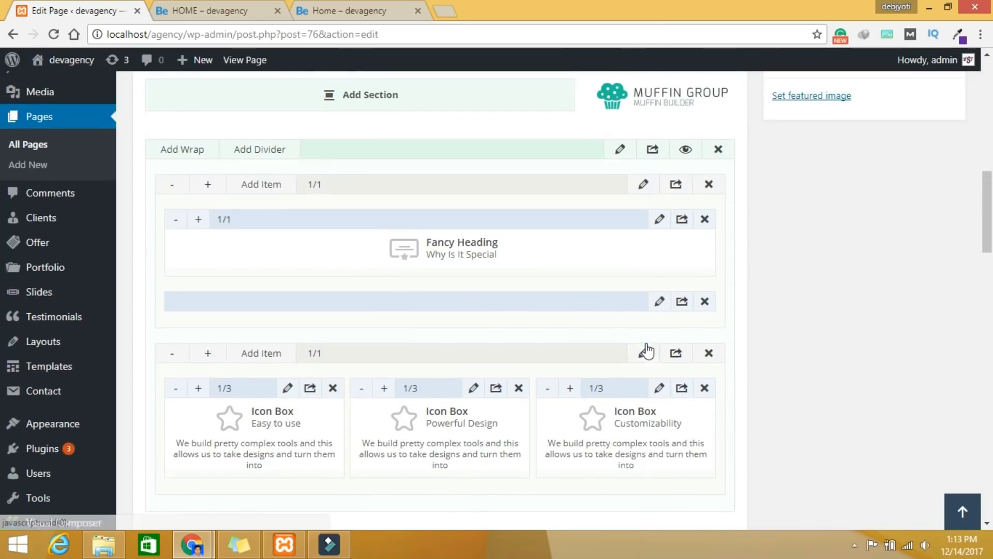
click(194, 155)
scroll(435, 354, down, 4)
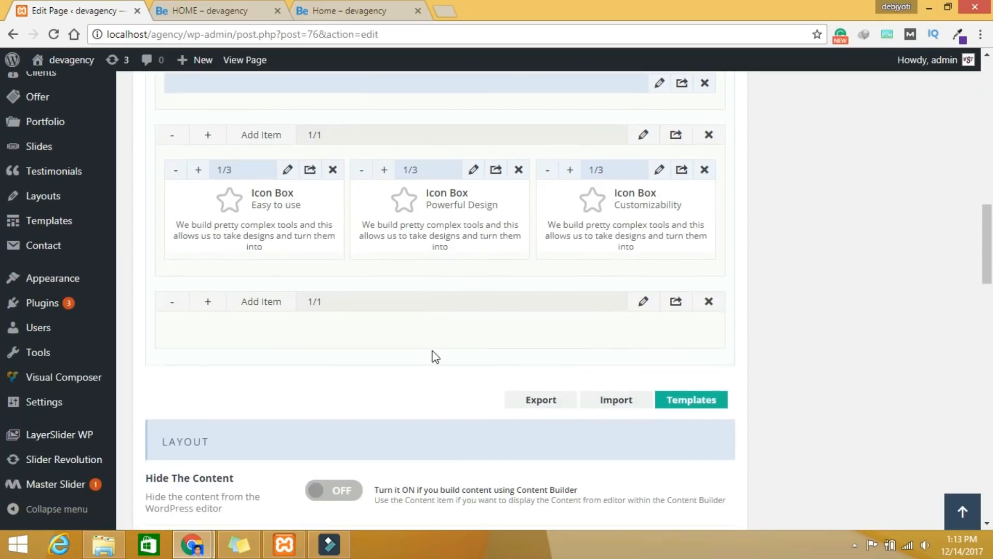
click(643, 303)
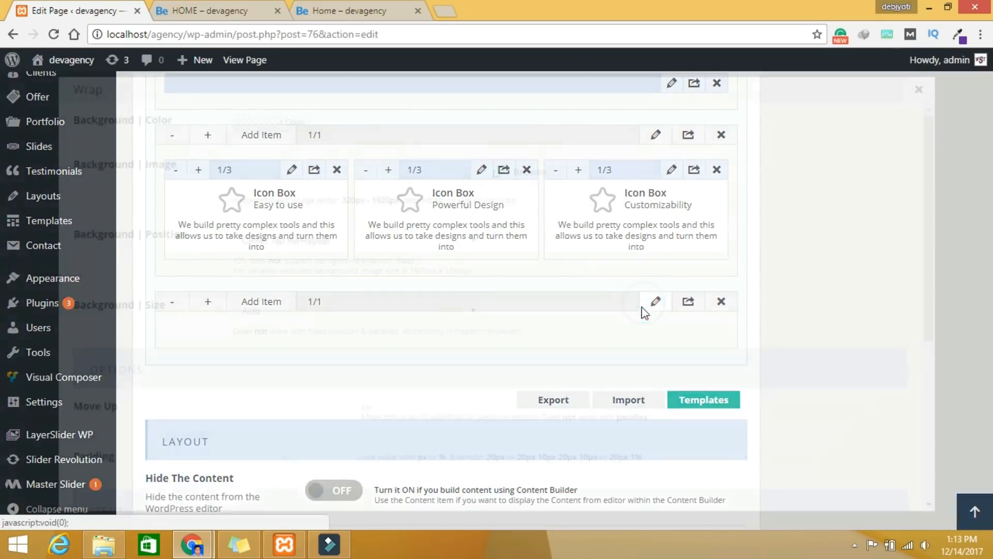
Step: Set the new wrap's padding to 30px 0px and save the change
scroll(503, 372, down, 5)
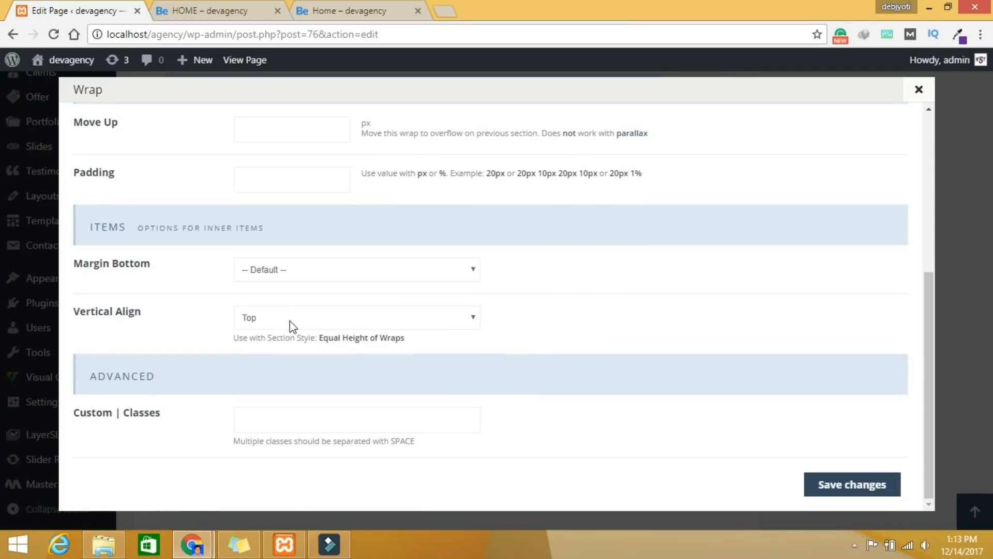
scroll(290, 320, up, 1)
click(279, 250)
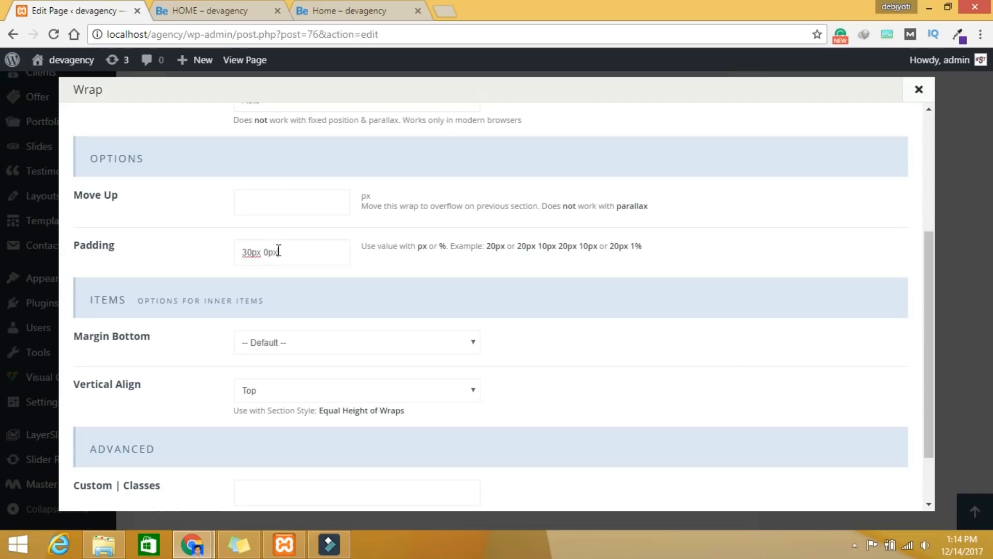
scroll(408, 269, down, 2)
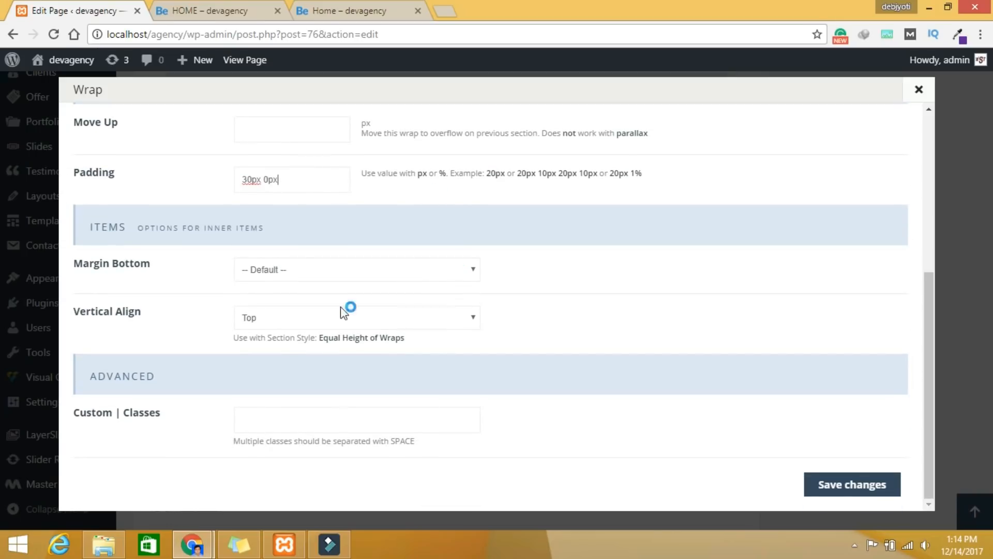
click(860, 492)
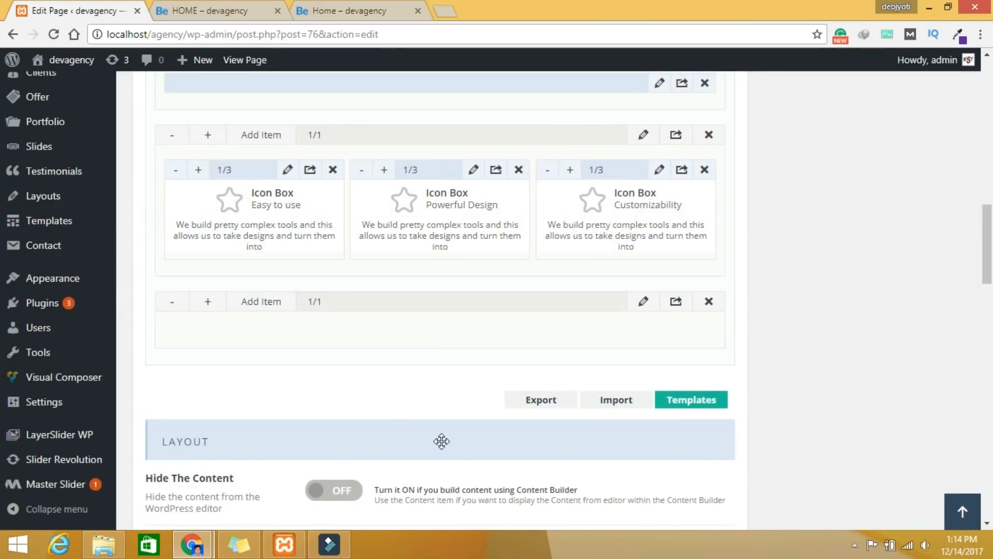
click(274, 307)
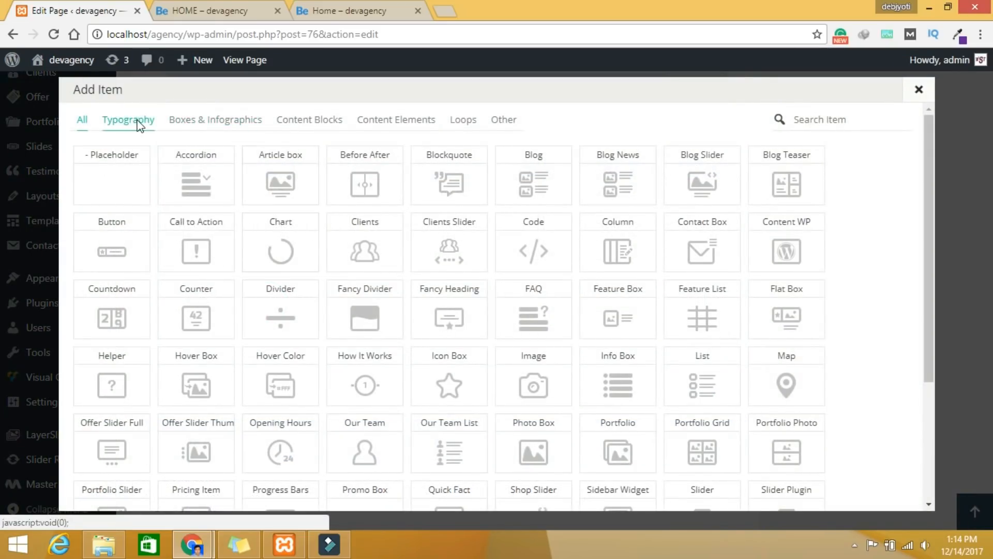
click(139, 126)
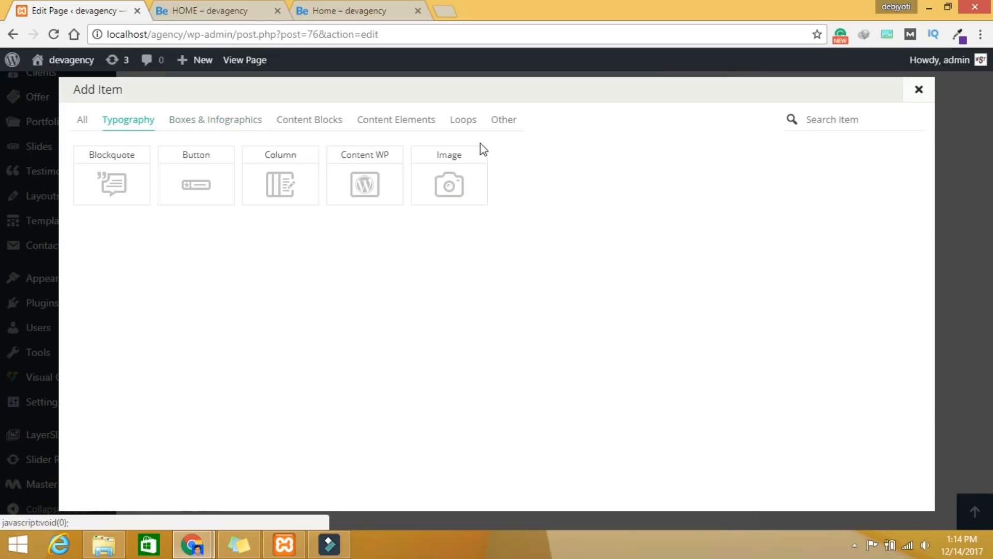
click(919, 90)
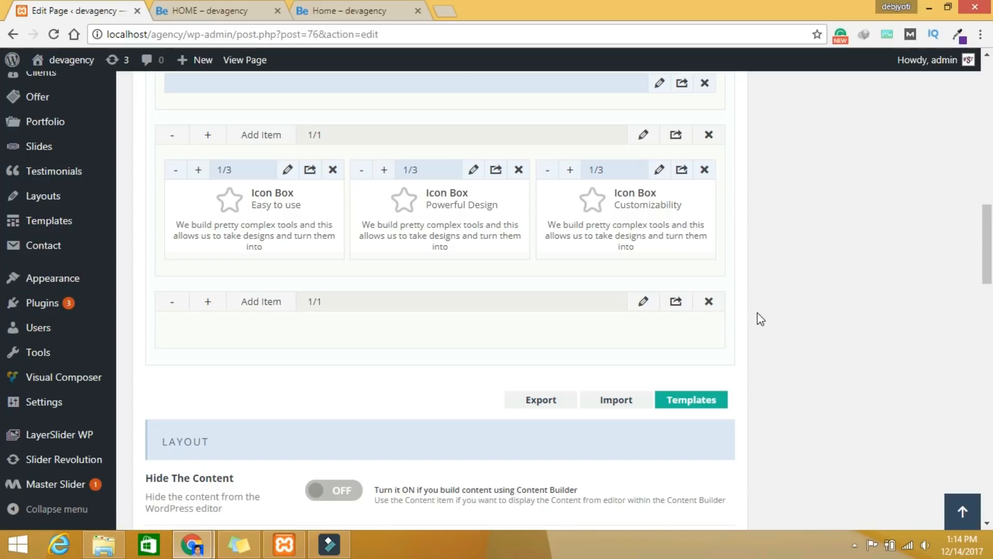
Step: Narrow the empty bottom wrap from full width down to 1/2
click(176, 309)
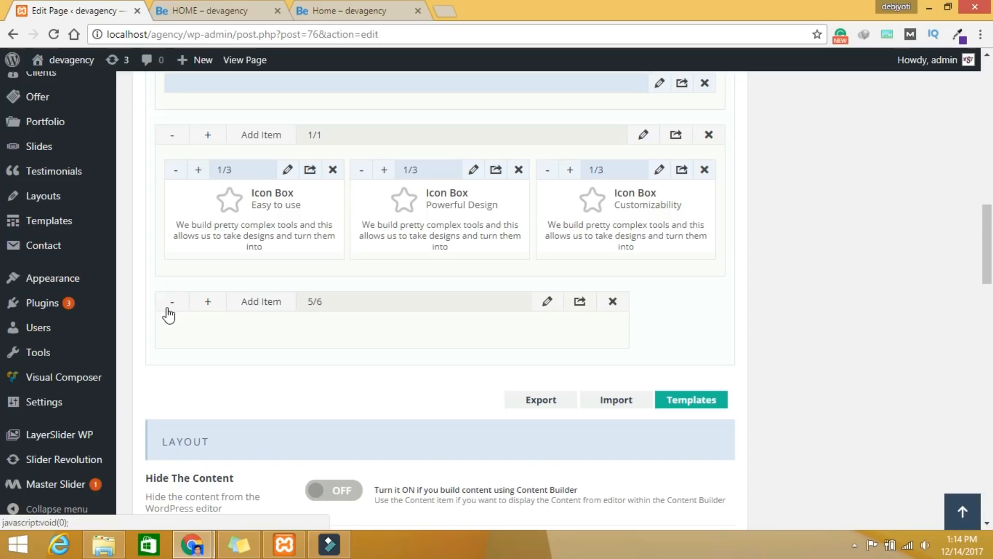
click(171, 312)
click(171, 311)
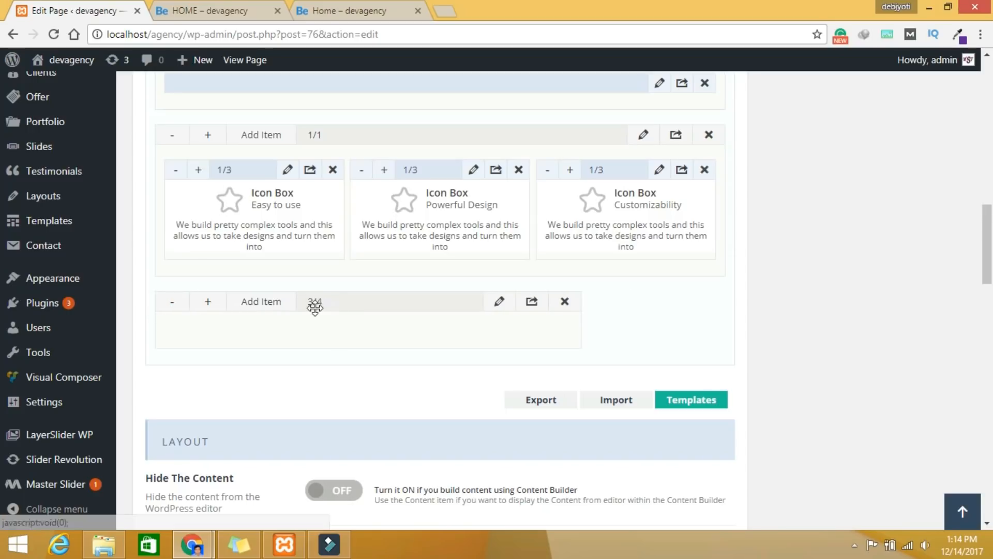
click(173, 305)
click(173, 305)
click(173, 305)
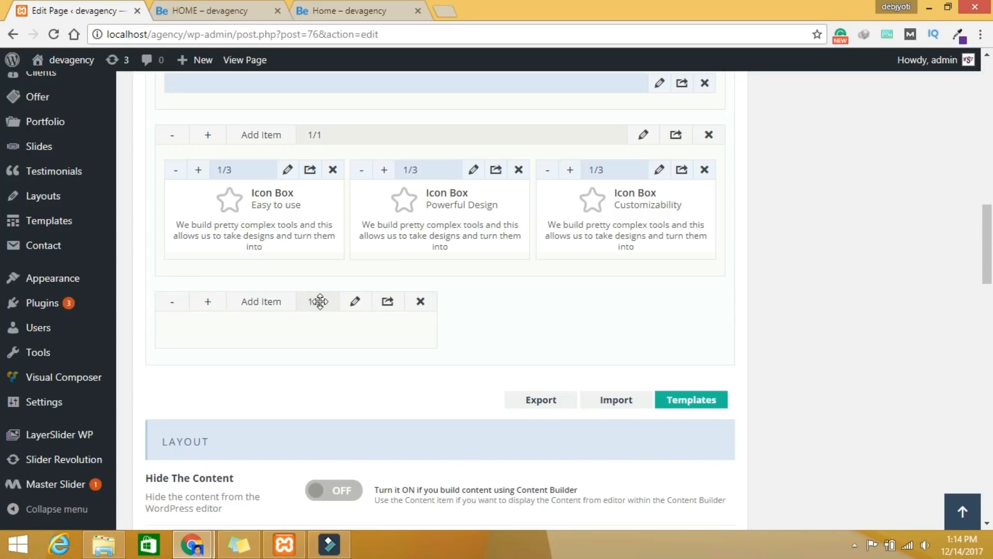
Step: Duplicate the 1/2 wrap so two half-width wraps sit side by side
click(389, 302)
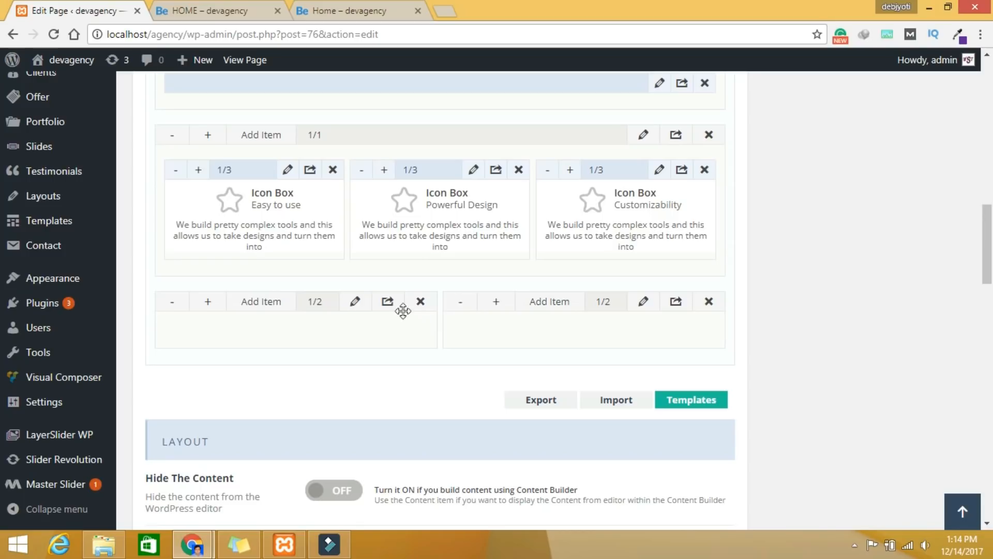
click(356, 305)
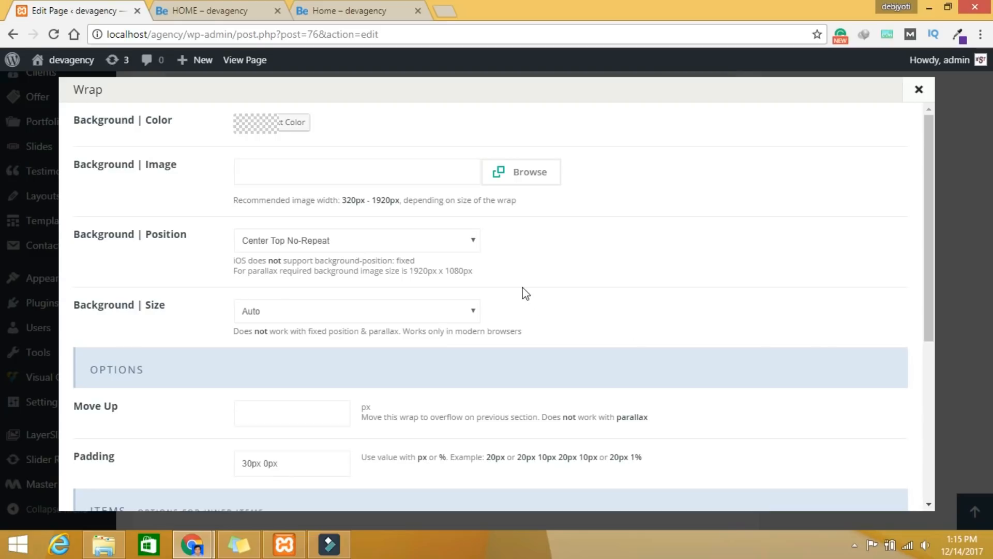
click(913, 97)
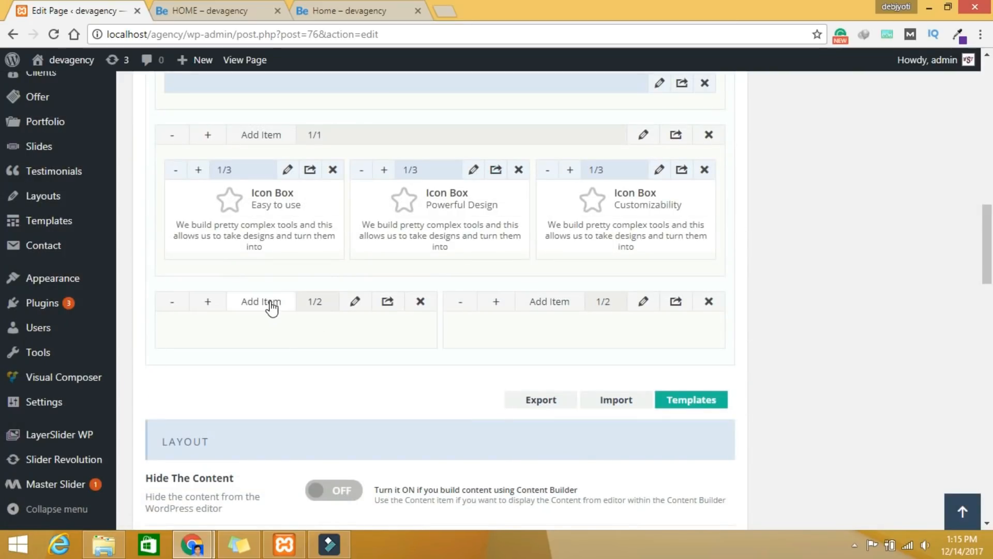
Step: Add an Image element to the left wrap, found by searching 'im'
click(270, 305)
click(851, 119)
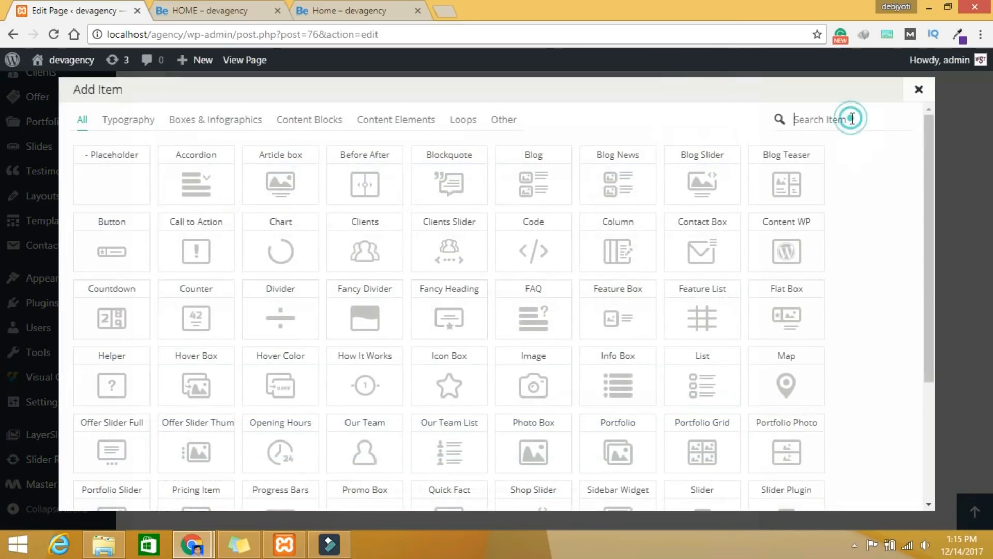
text(im)
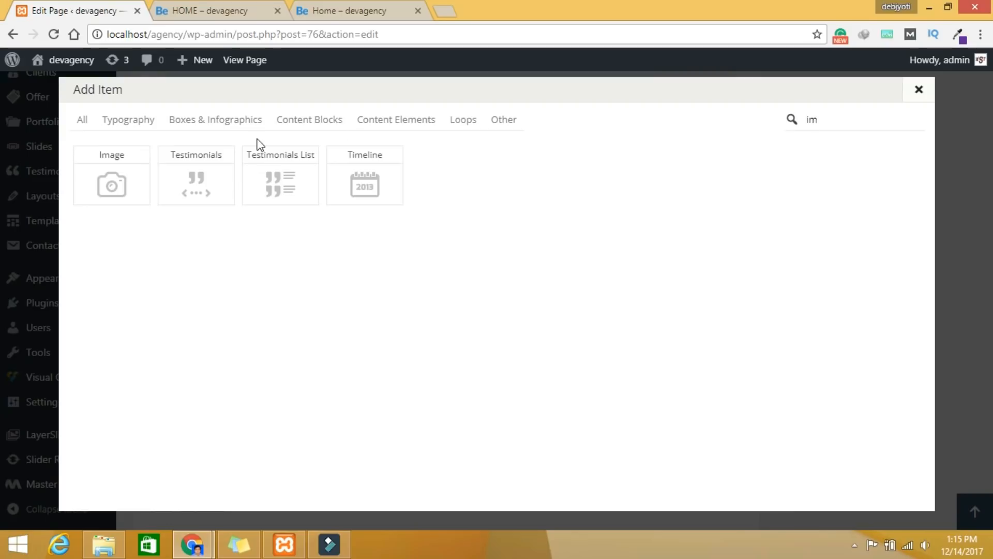
click(118, 187)
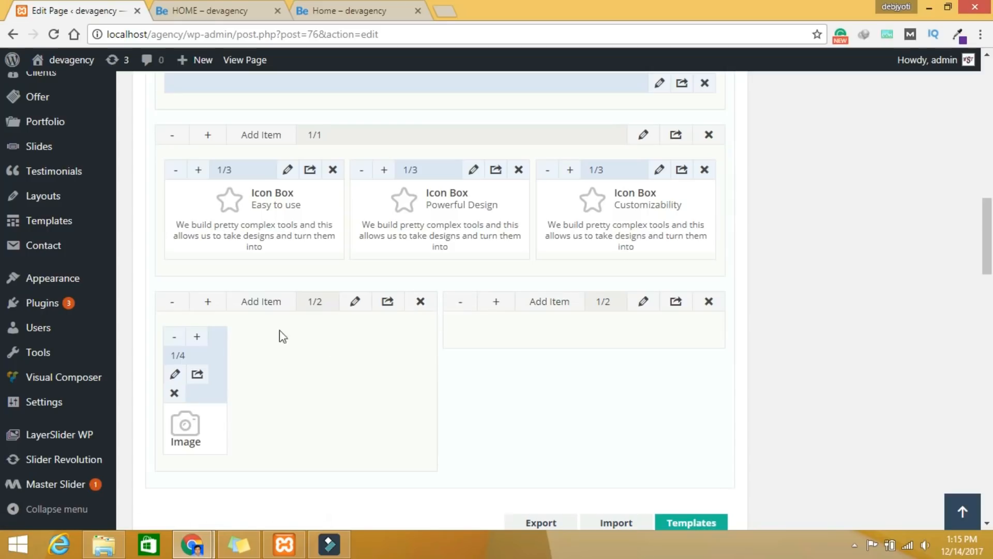
Step: Widen the Image item to fill the left wrap at 1/1
click(197, 338)
click(196, 337)
click(197, 337)
click(197, 337)
click(196, 338)
click(197, 337)
click(197, 337)
click(197, 338)
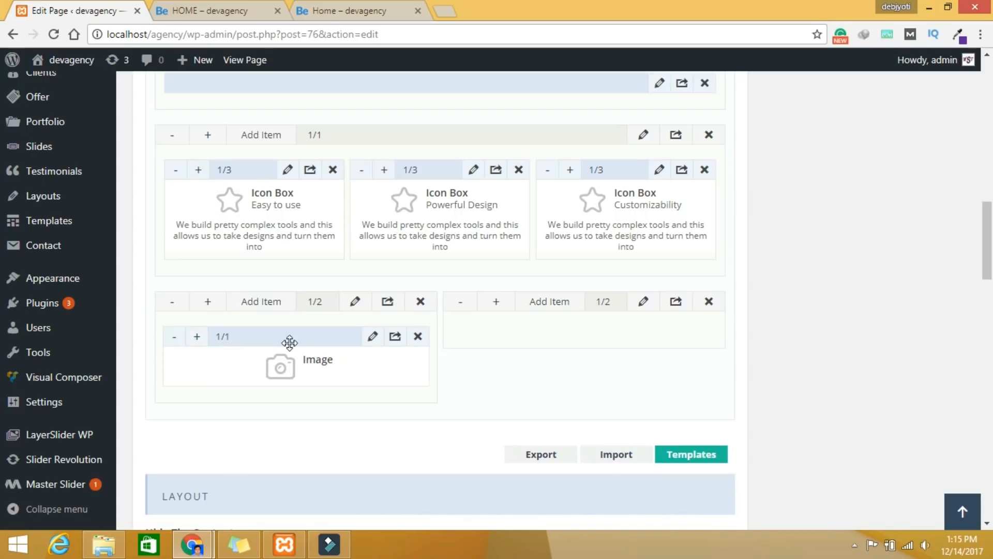
click(377, 340)
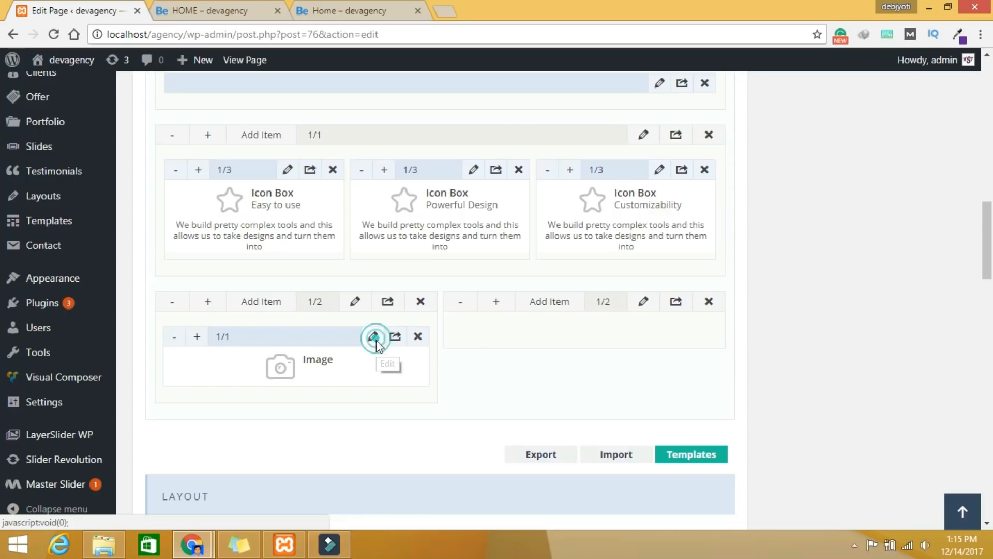
Step: Pick special.png from the Media Library with alt text 'image-about' as the image
click(538, 134)
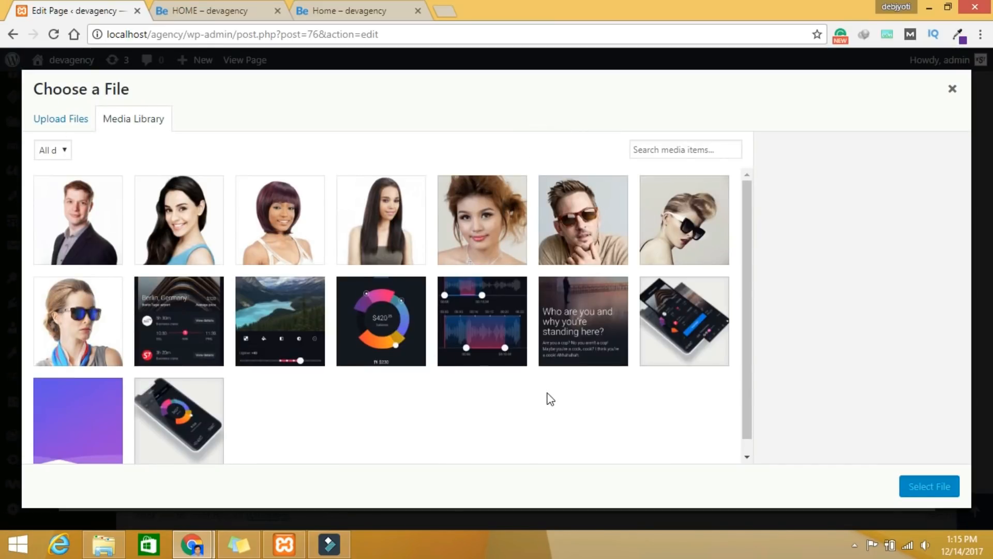
click(653, 337)
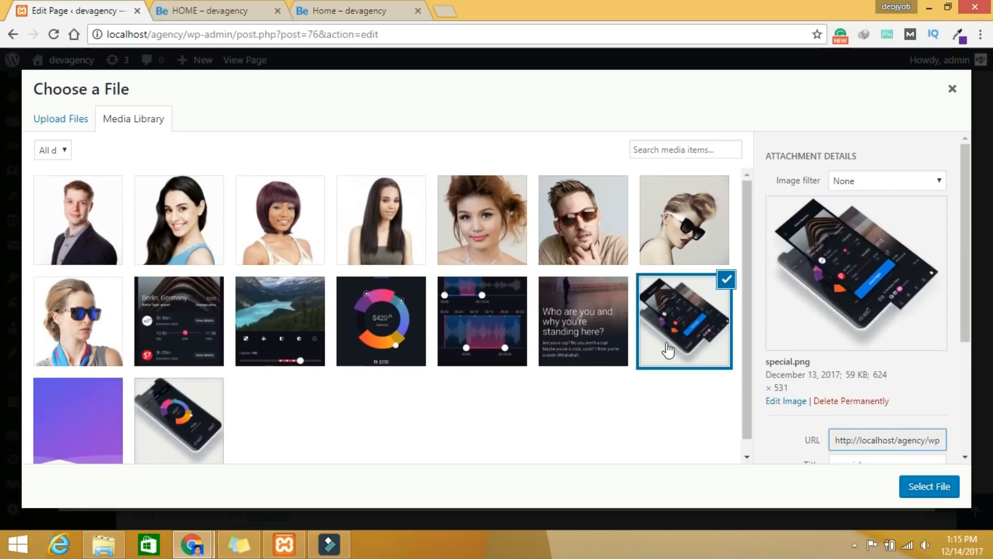
scroll(887, 412, down, 3)
click(871, 394)
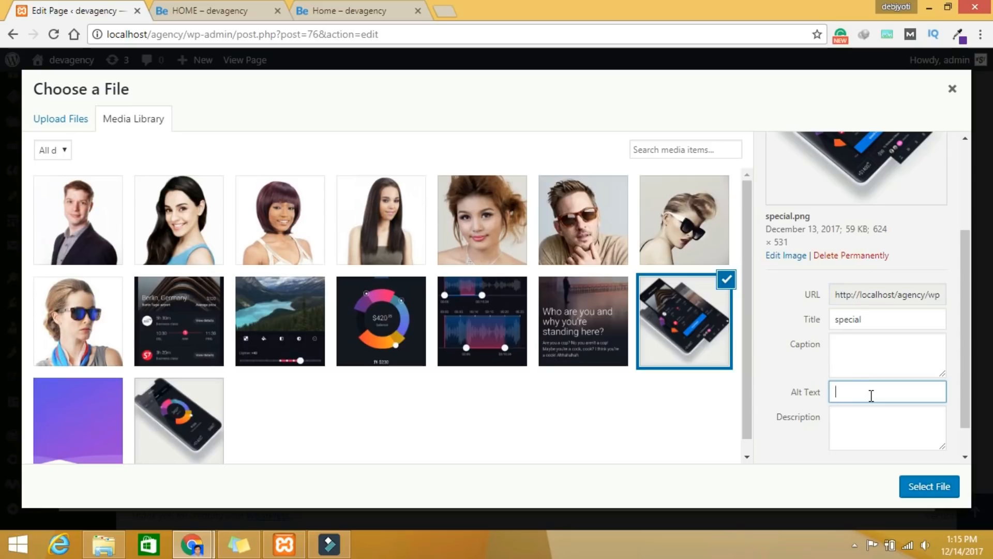
text(image)
text(-about)
click(921, 488)
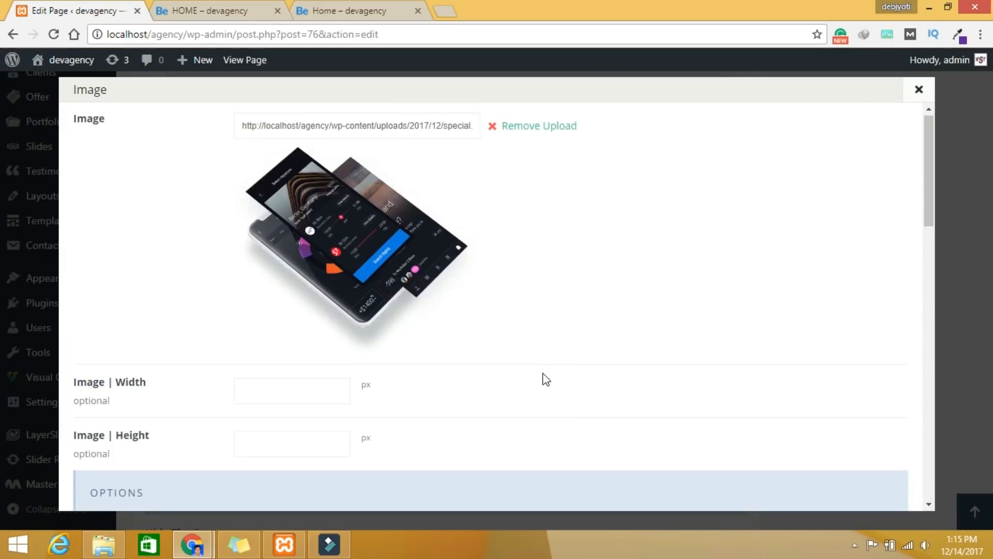
Step: Set the phone image's alignment to Center
scroll(544, 376, down, 7)
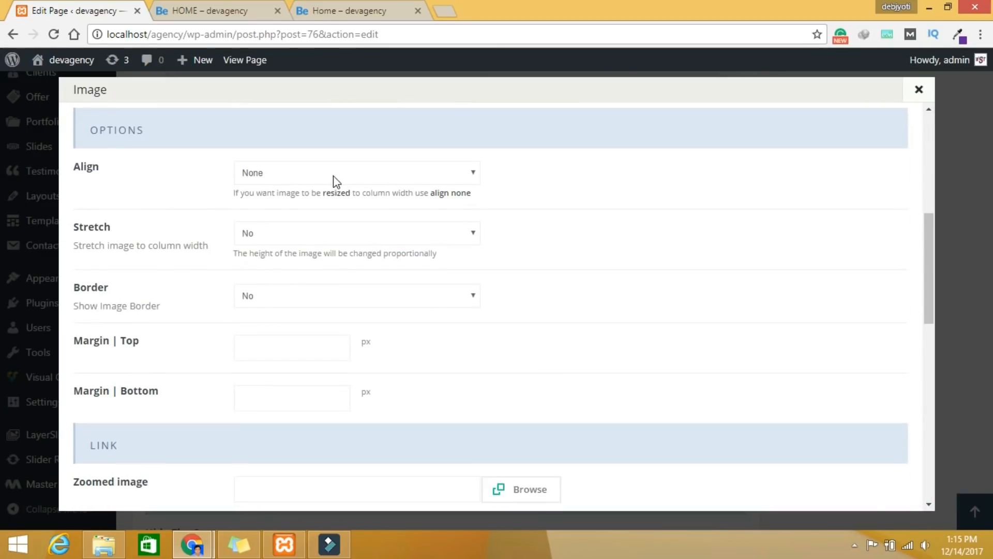
click(306, 177)
click(287, 224)
Step: Set the image's entrance animation to Zoom In and save the Image settings
scroll(364, 248, down, 4)
scroll(363, 250, up, 1)
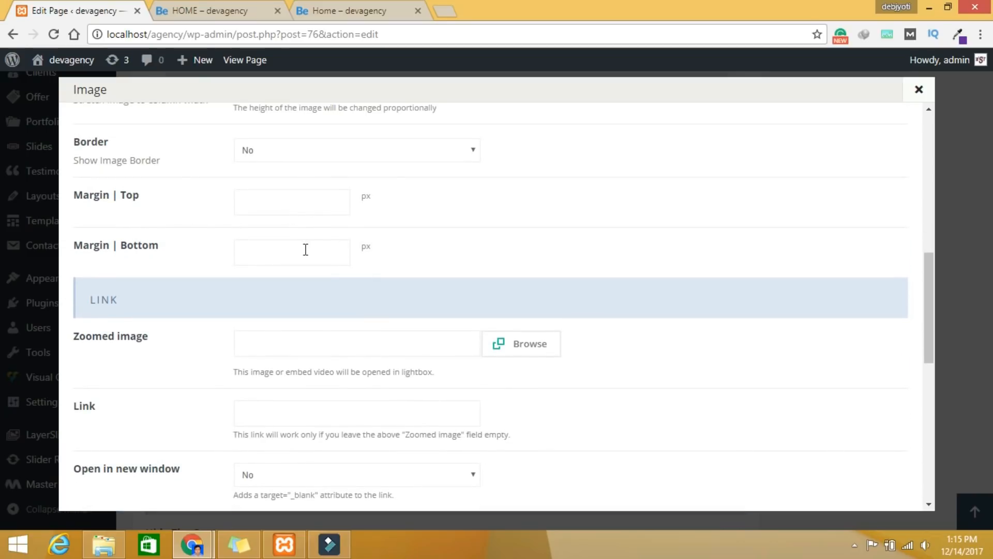
scroll(355, 269, down, 9)
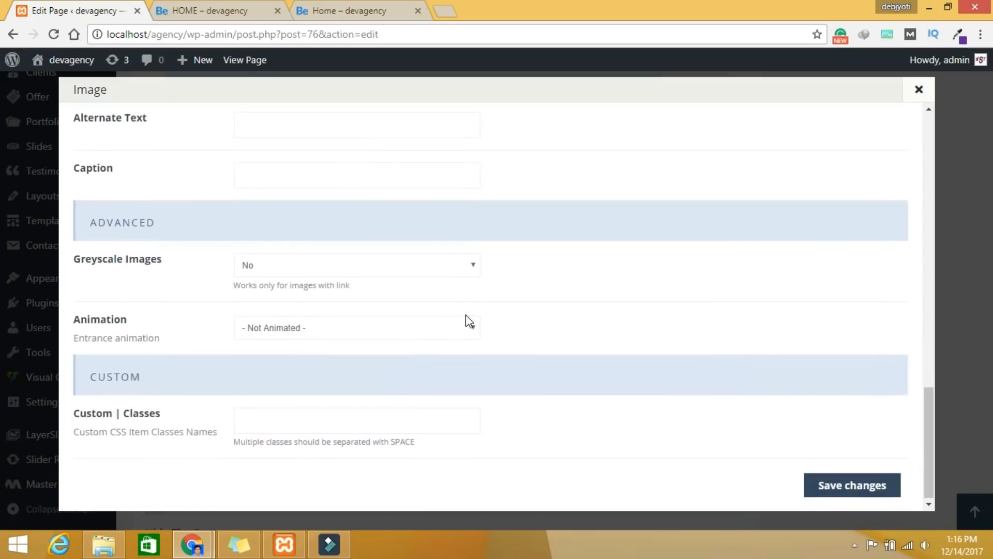
click(307, 326)
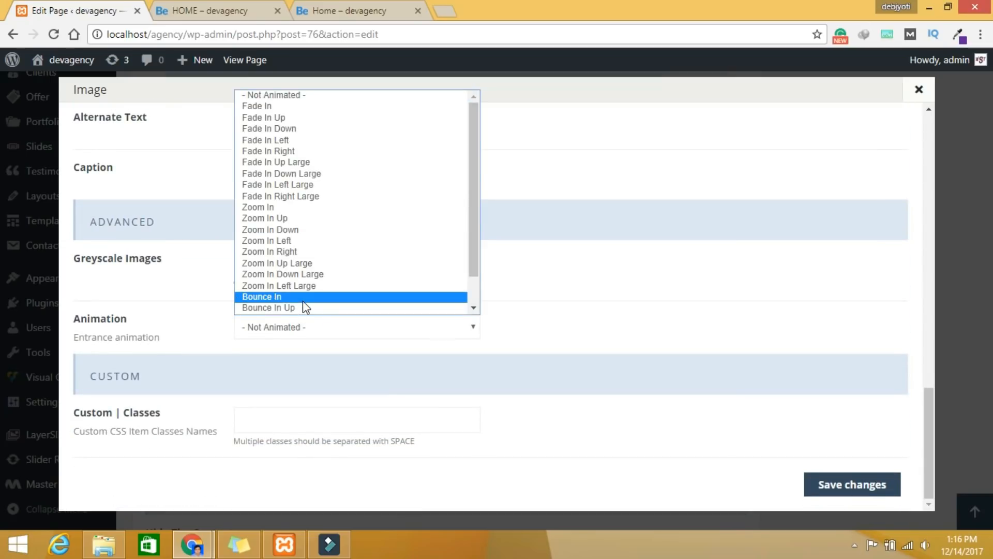
click(303, 299)
click(334, 323)
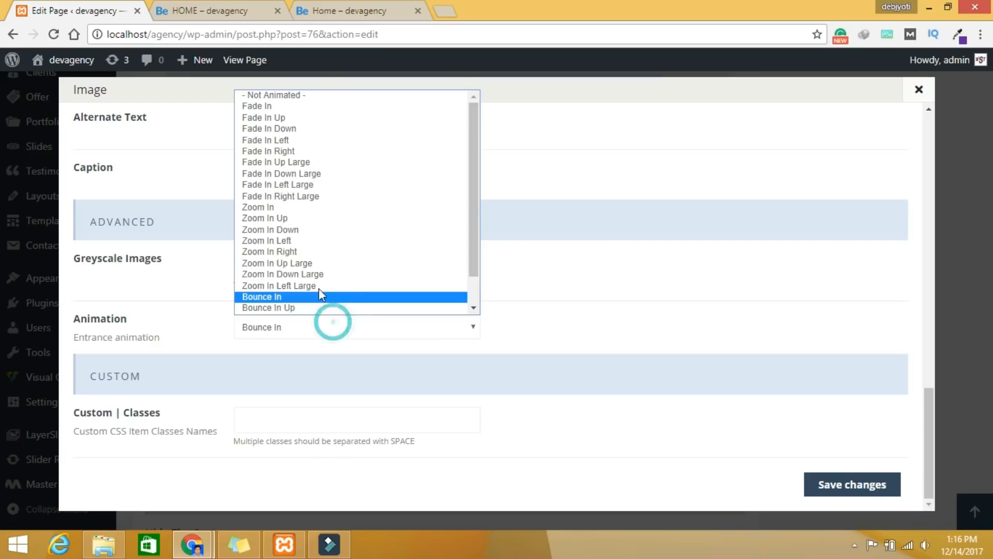
click(282, 207)
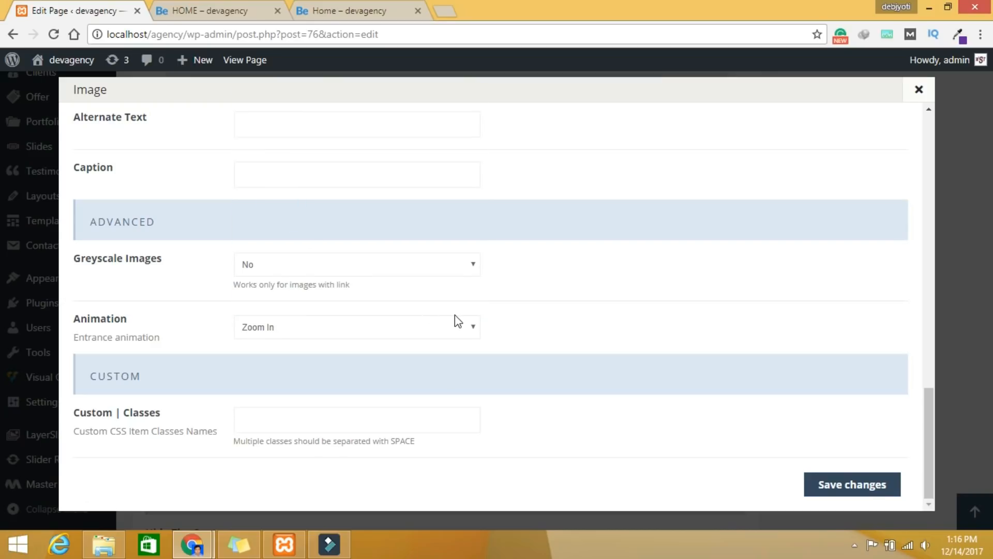
scroll(455, 314, up, 1)
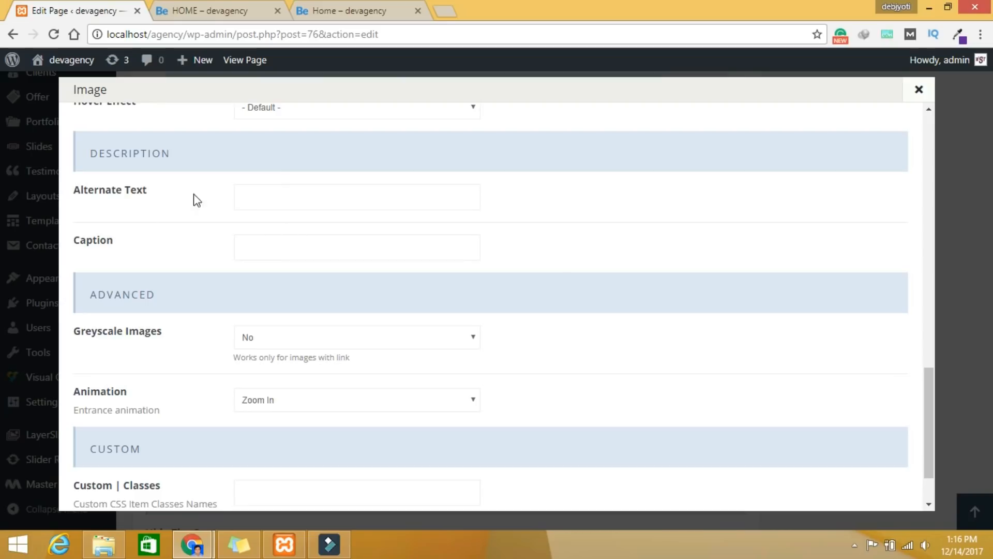
click(296, 246)
scroll(331, 275, down, 3)
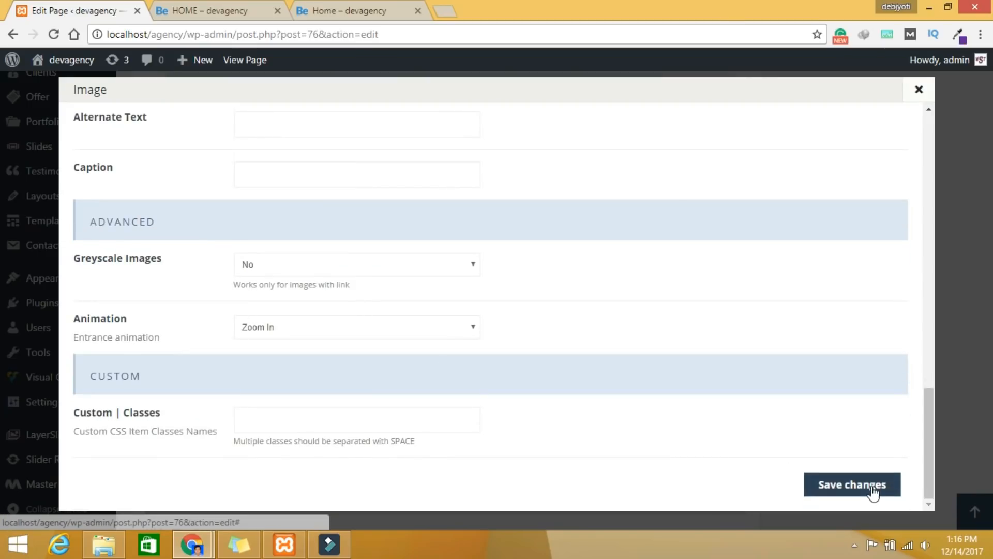
click(873, 487)
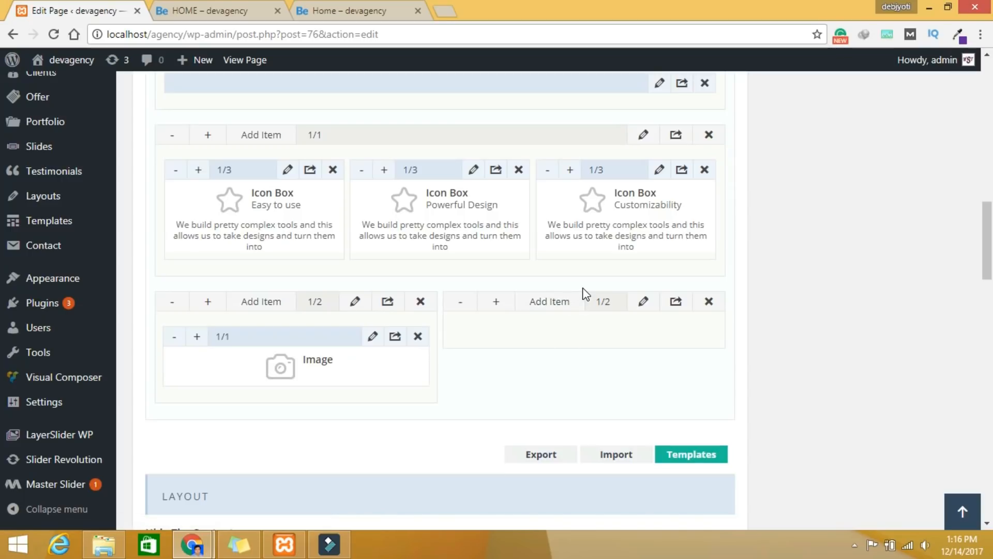
Step: Add a Column element from Typography to the right wrap, widened to 1/1
click(543, 308)
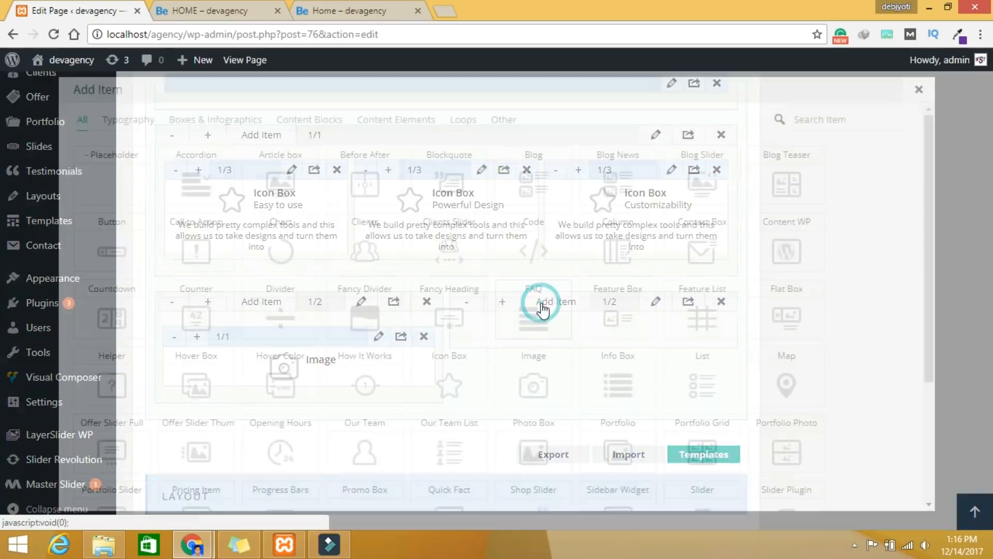
click(131, 122)
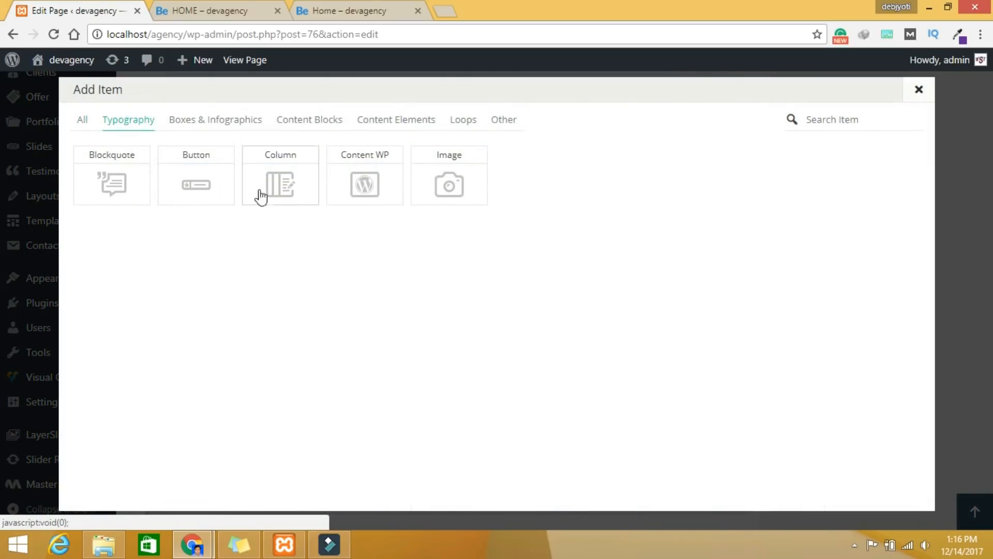
click(295, 180)
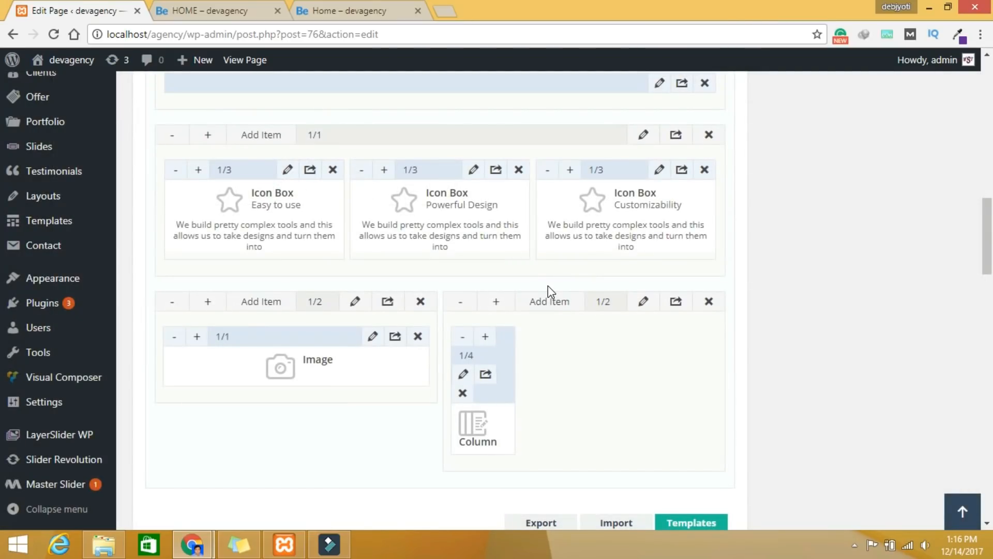
click(464, 337)
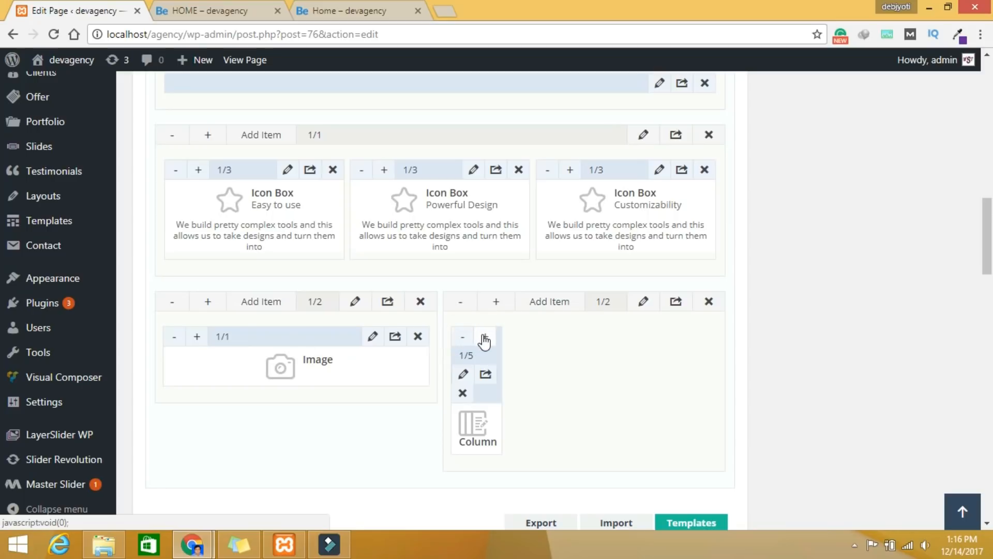
click(484, 337)
click(485, 337)
click(485, 337)
click(484, 337)
click(484, 337)
click(485, 336)
click(484, 336)
click(484, 337)
click(485, 337)
click(484, 337)
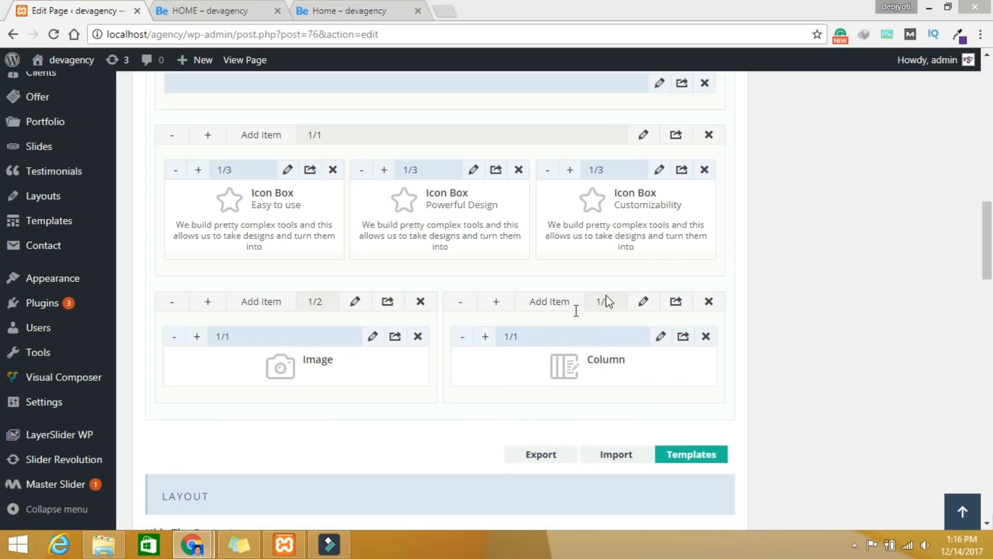
Step: Write an h1 heading 'Our Best Propositions for' styled color:#63279d in the Column
click(661, 337)
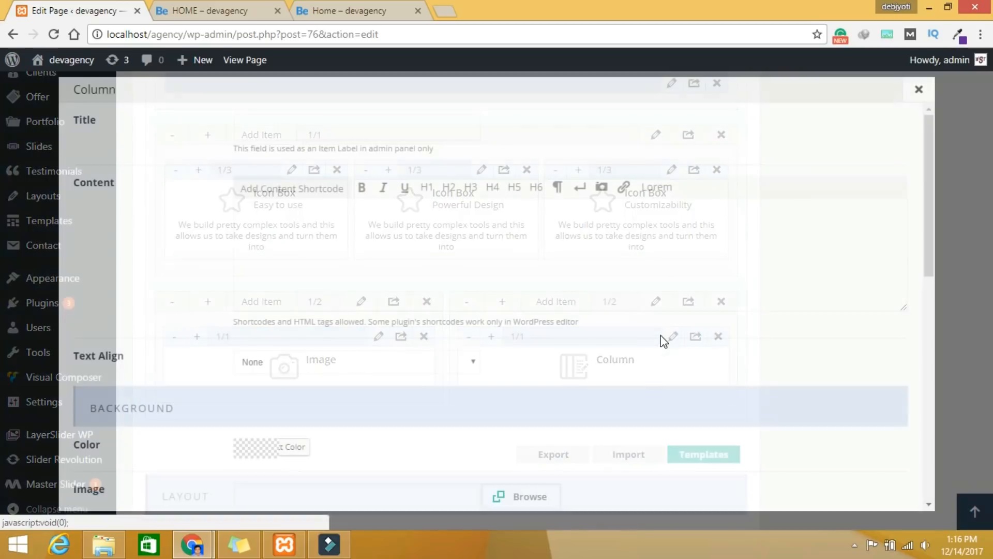
click(262, 212)
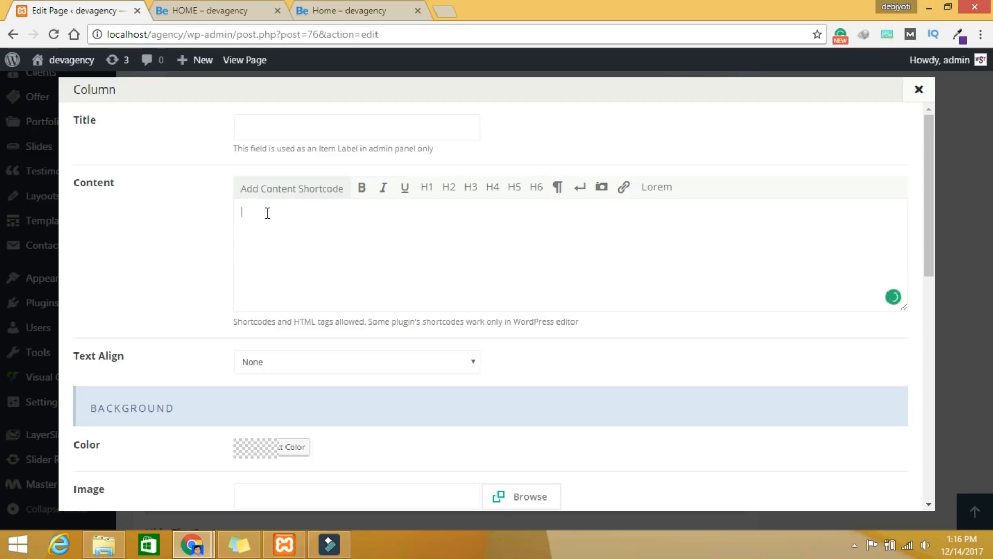
click(429, 189)
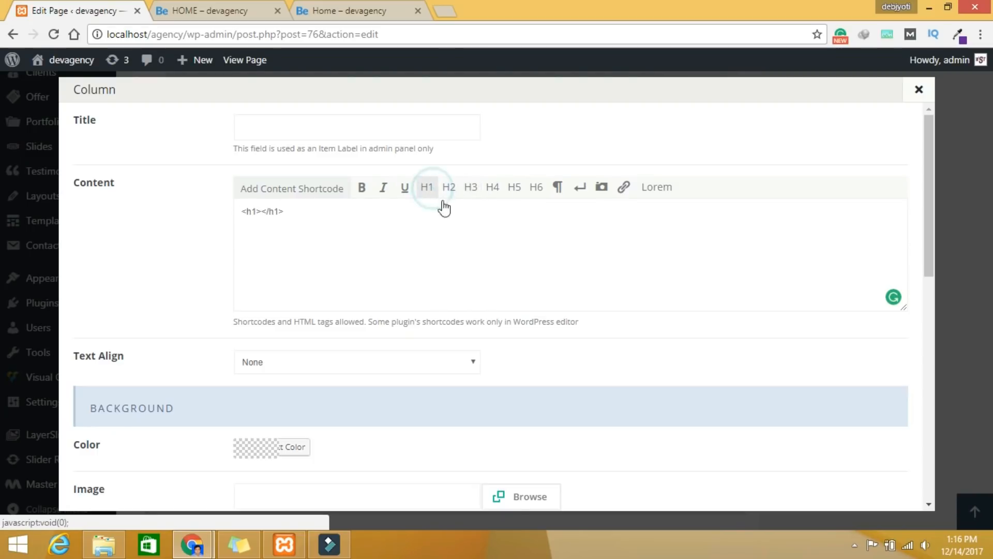
click(258, 213)
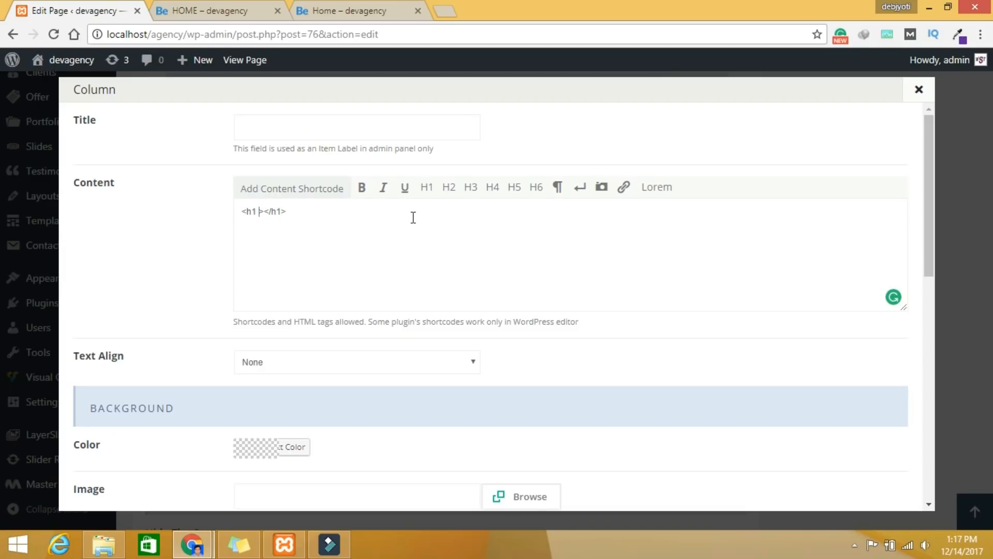
text(st)
text(y)
text(le)
text(=")
text(")
text(color)
text(:)
text(#)
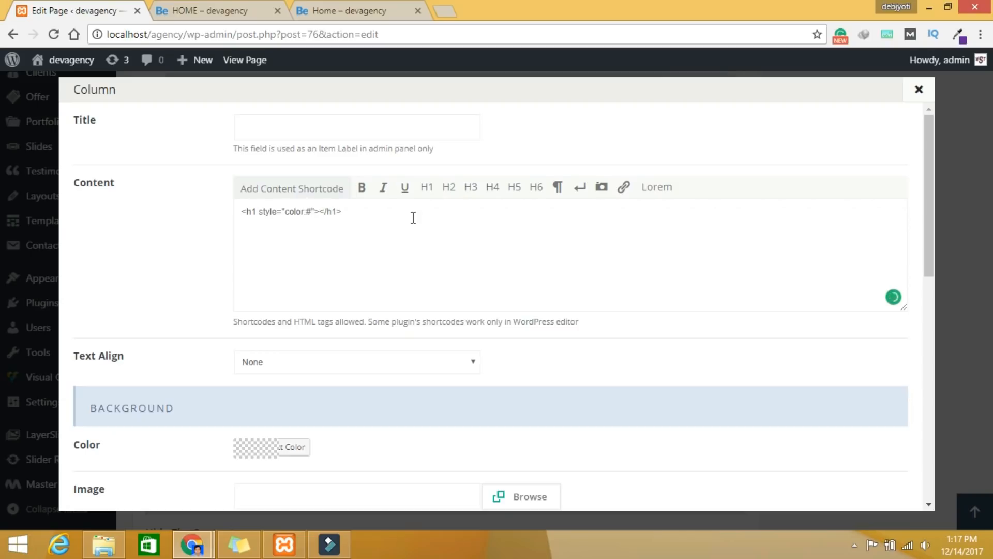
text(63279d)
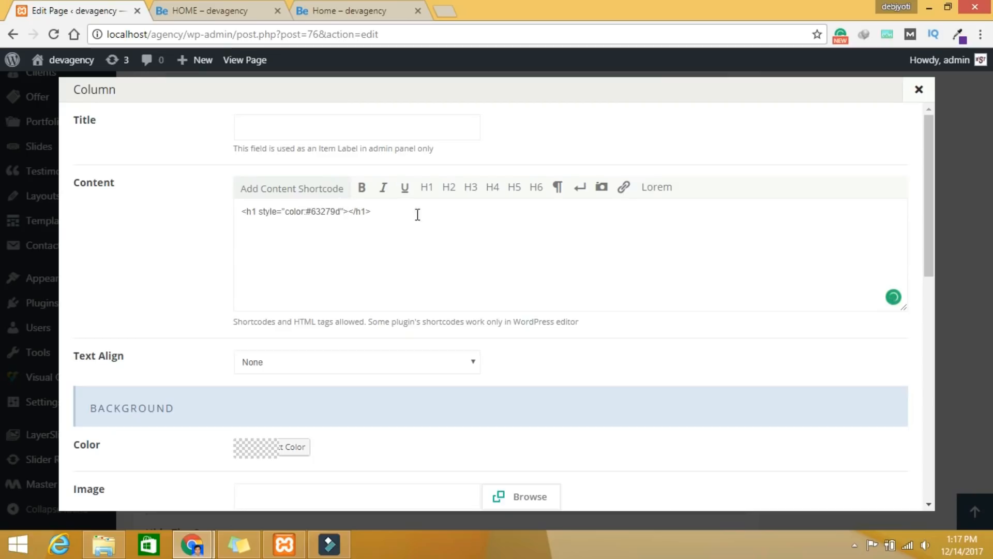
click(348, 210)
text(Our Best Propositions f)
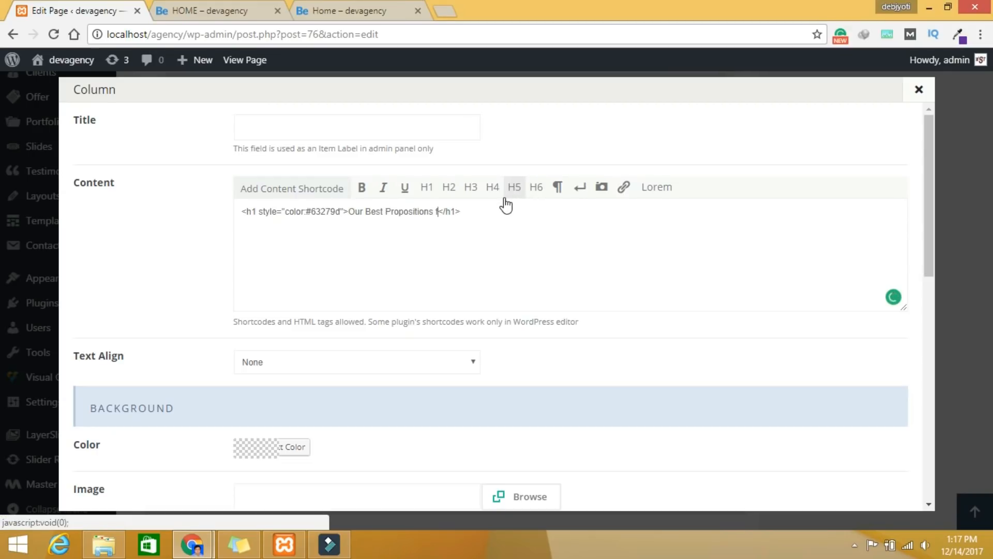
text(or)
Step: Add a paragraph with pasted Lorem ipsum text below the heading and save
click(493, 212)
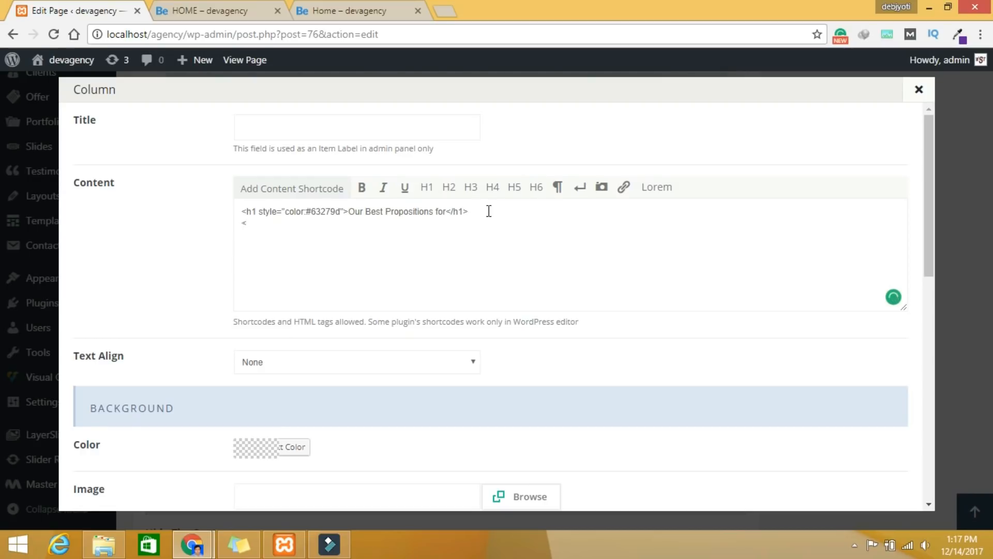
text(</p>)
click(259, 225)
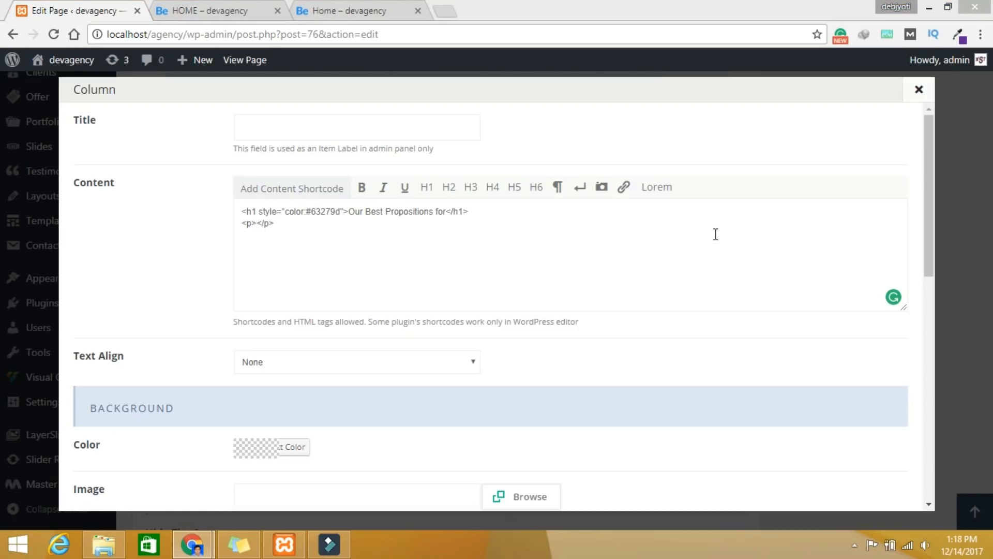
click(258, 223)
text(Lorem ipsum dolor sit amet, consectetur adipisicing elit, sed do eiusmod tempor ut labore et dolore magna aliqua. Lorem ipsum dolor sit amet, consectetur adipisicing elit, sed do eiusmod tempor ut labore et dolore magna aliqua. Ut enim ad minim veniam, quis nostrud exercitation ullamco.)
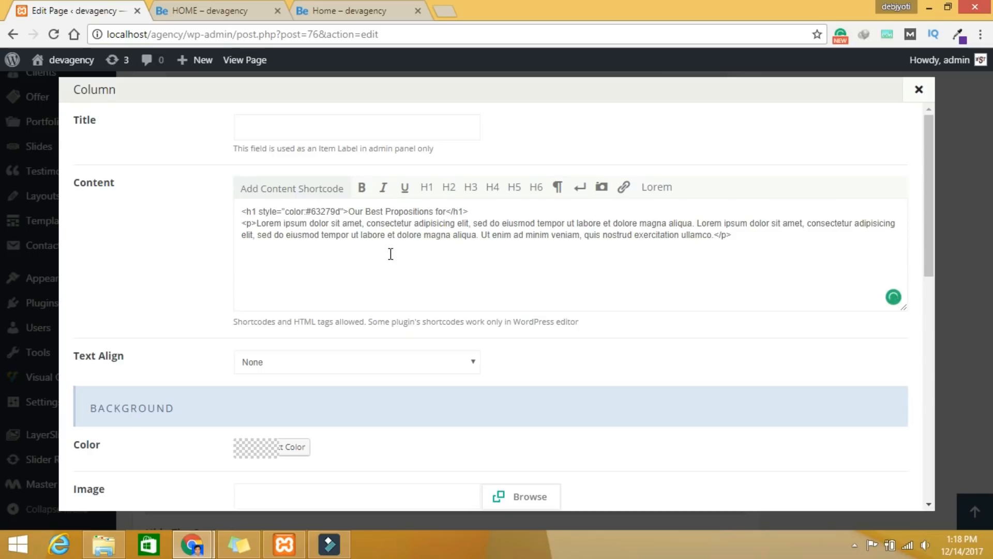
scroll(400, 274, down, 1)
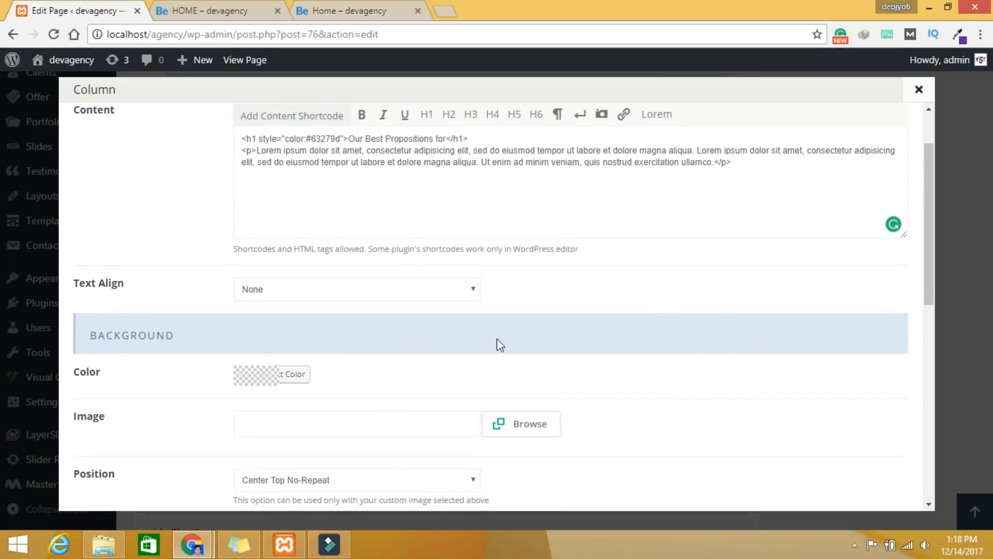
scroll(439, 349, down, 1)
scroll(776, 470, down, 5)
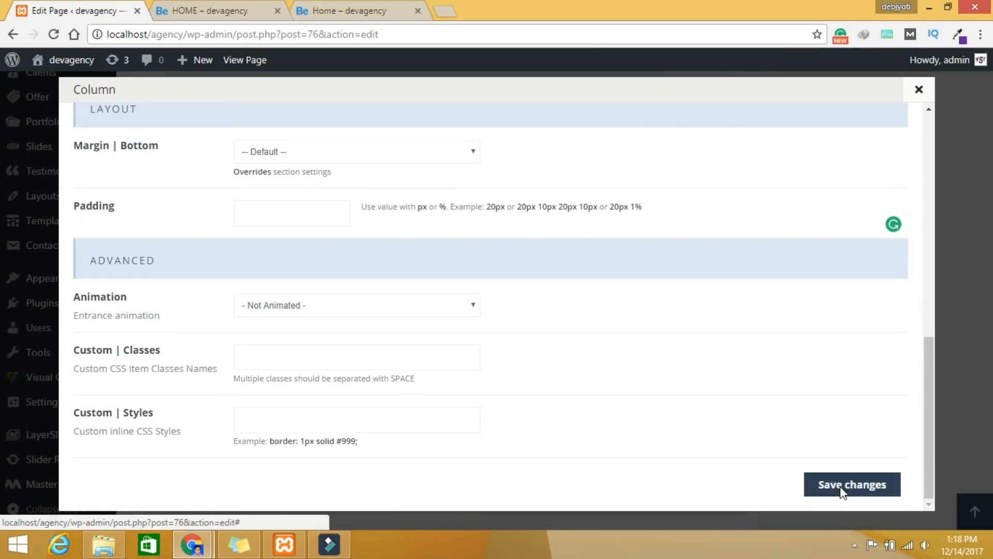
click(843, 484)
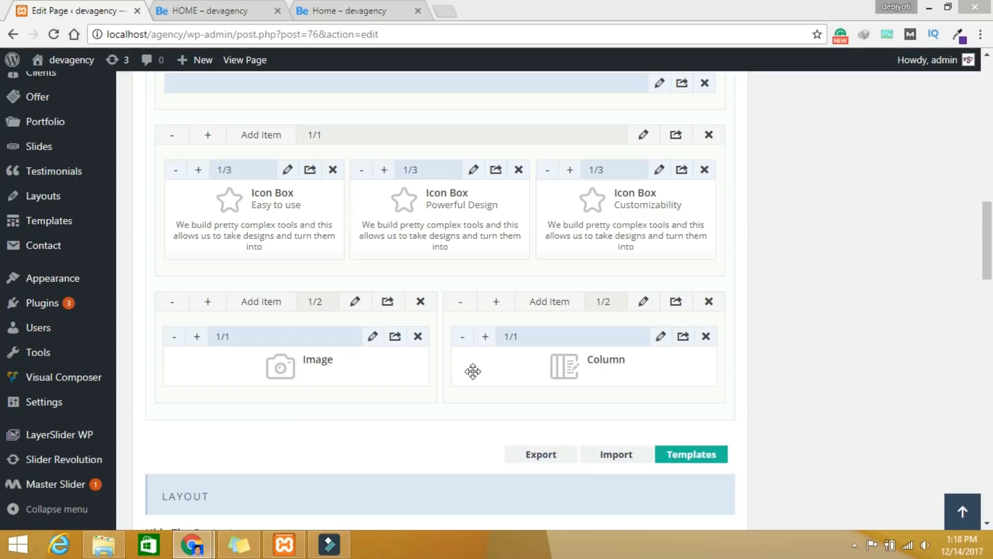
Step: Add a Button item below the Column in the right wrap and size it 1/2
scroll(414, 362, down, 3)
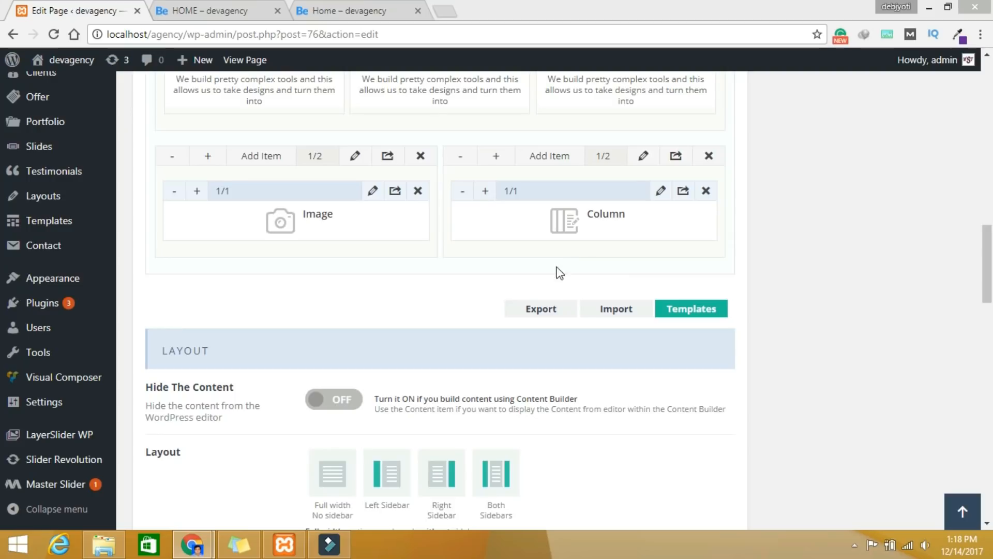
click(505, 158)
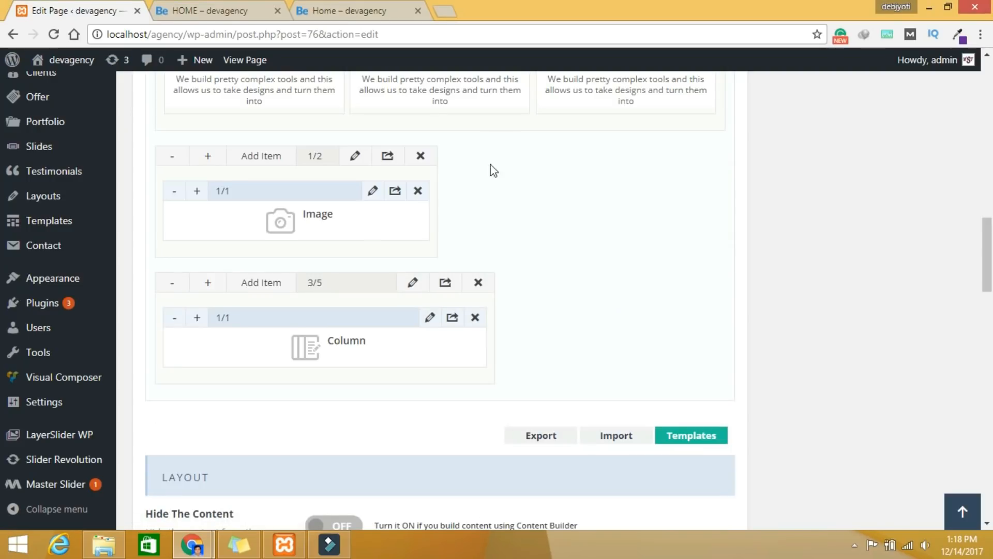
click(172, 282)
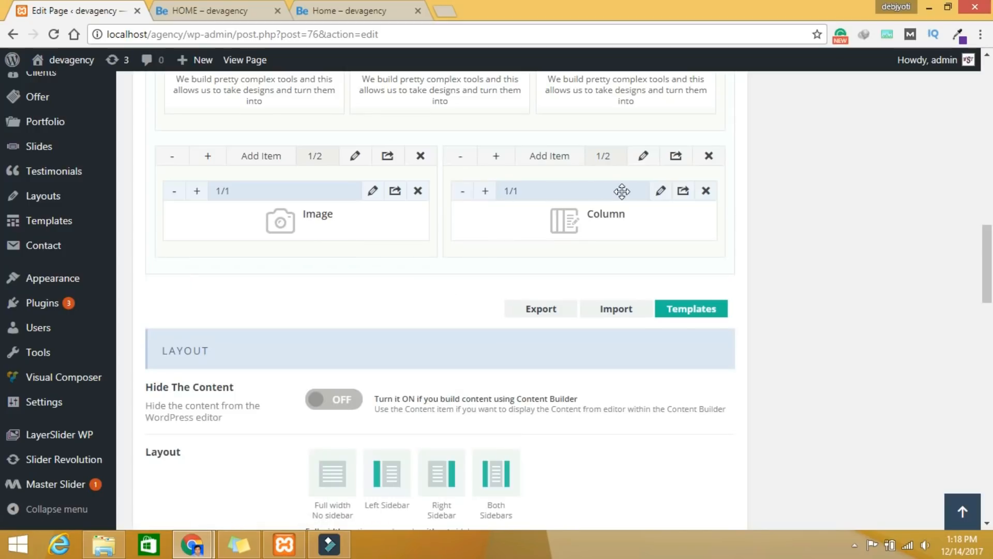
click(550, 157)
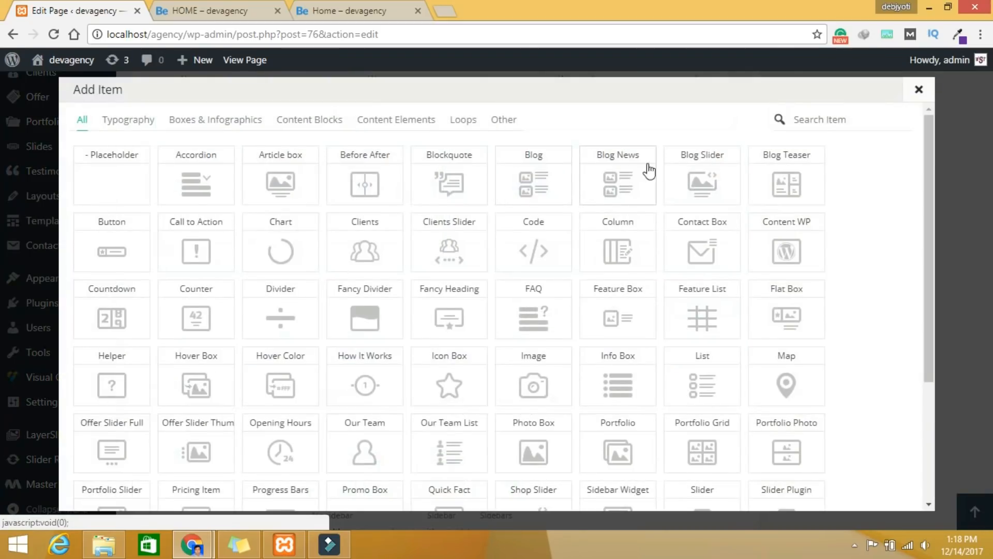
text(u)
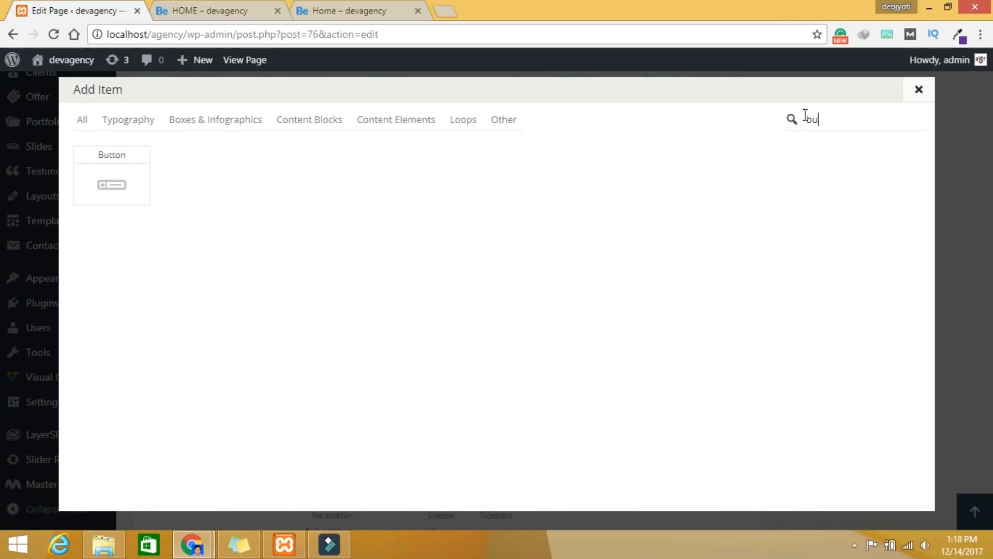
click(106, 168)
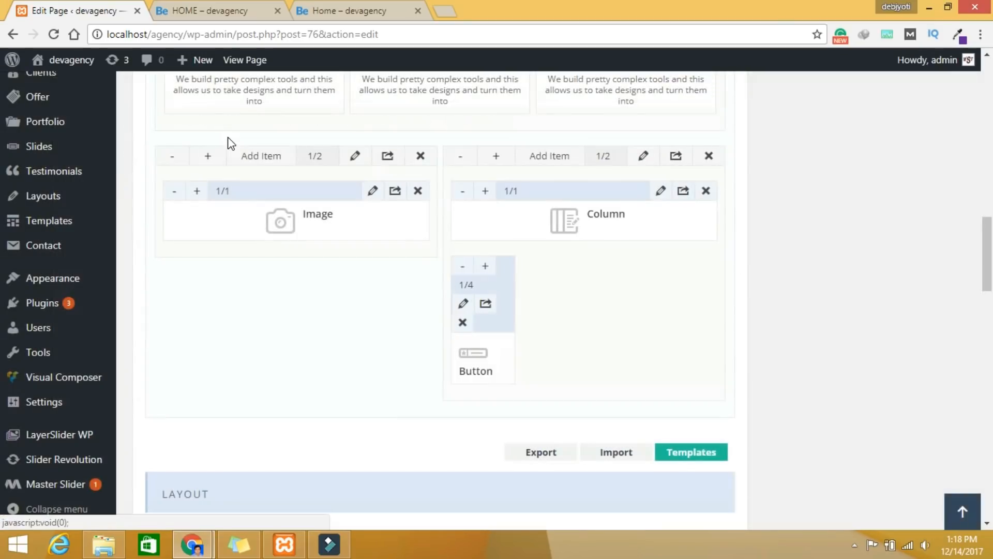
click(486, 266)
click(485, 266)
click(485, 266)
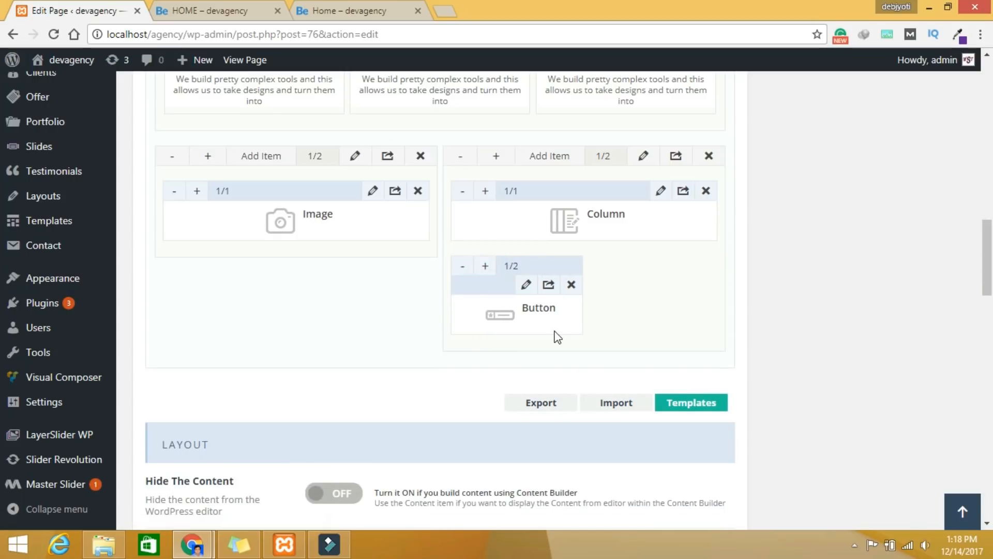
click(527, 286)
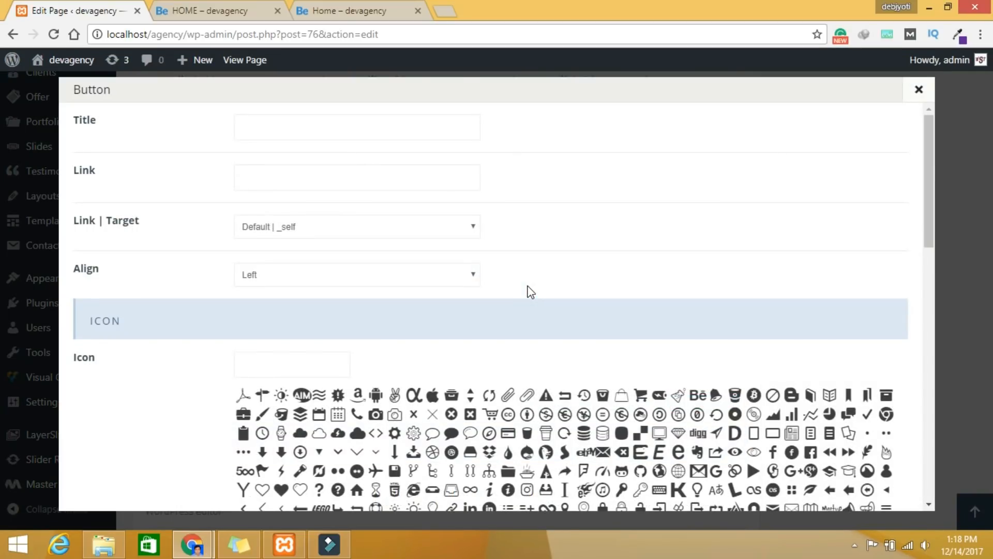
Step: Title the button 'Google Store' and center-align it
click(286, 116)
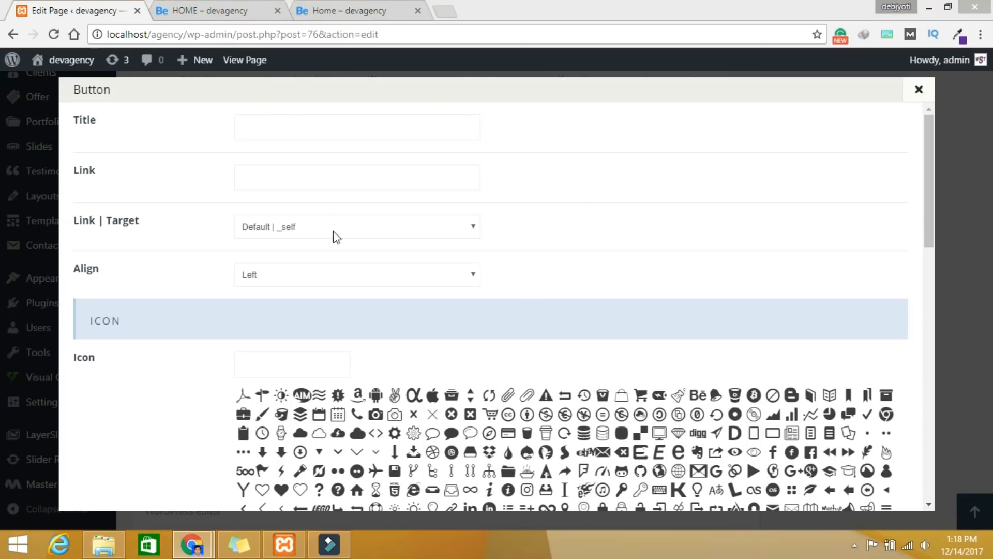
click(267, 122)
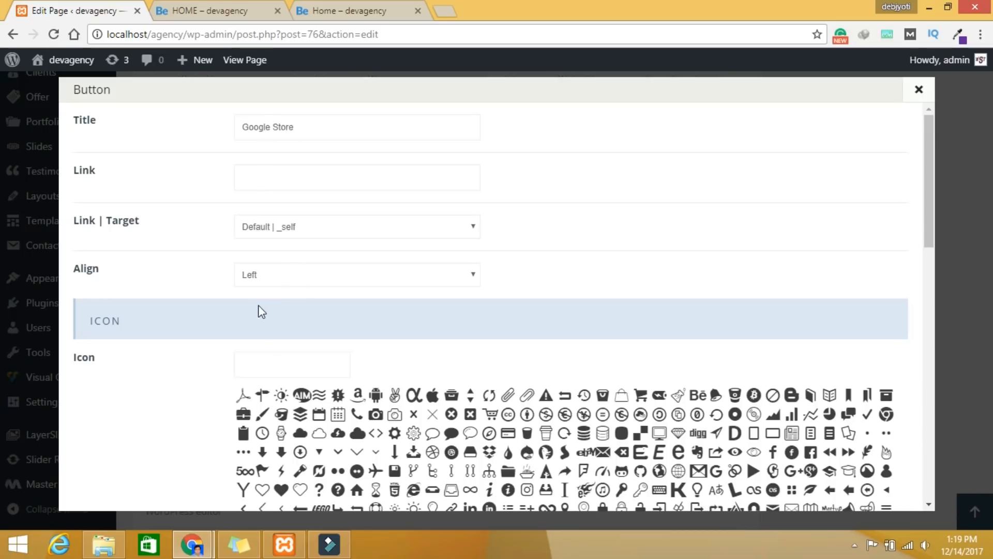
click(339, 282)
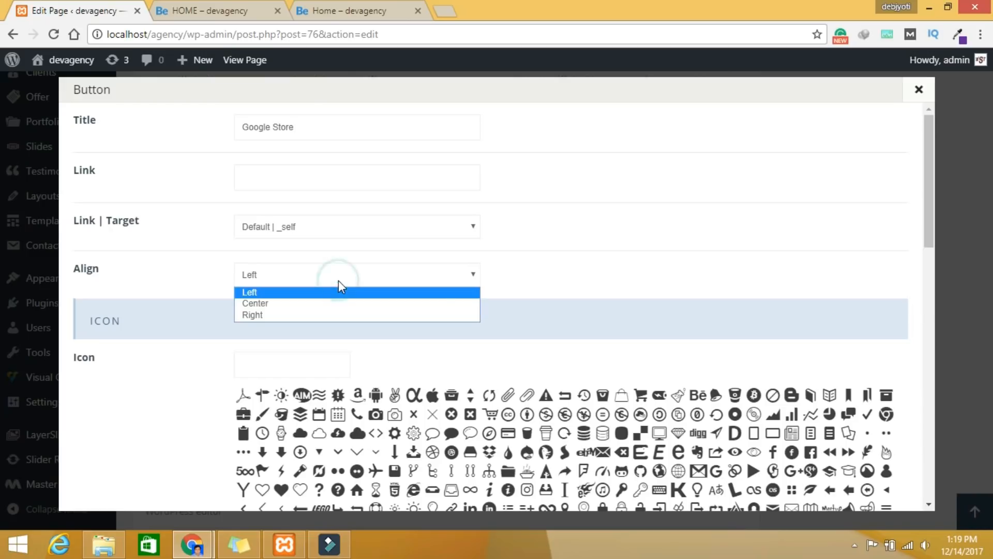
click(321, 305)
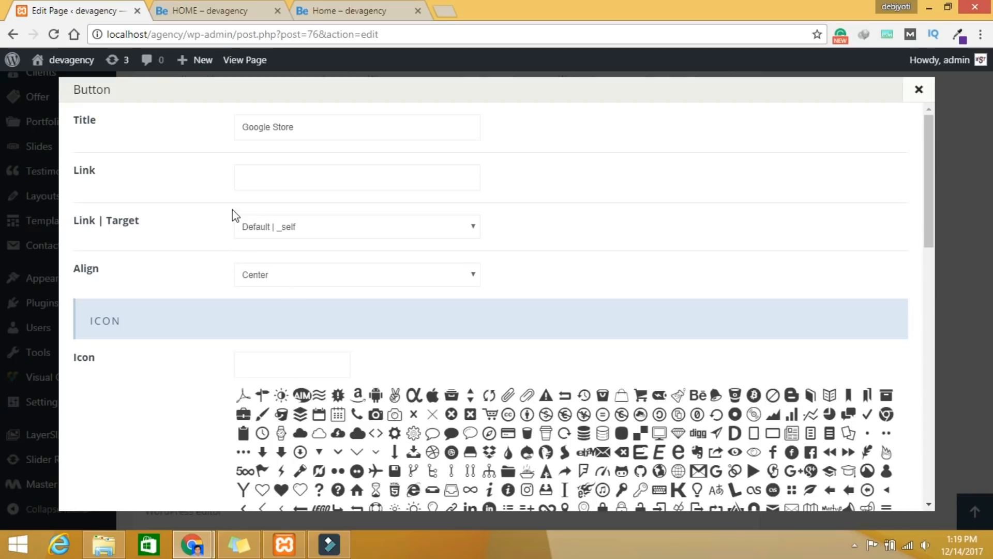
Step: Give the button the Android icon and save its settings
scroll(597, 314, down, 3)
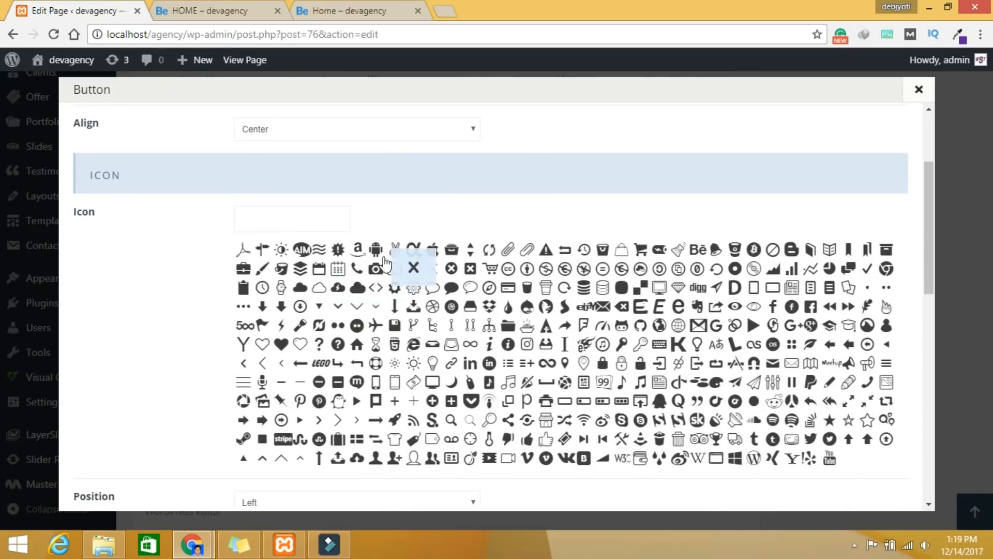
click(377, 254)
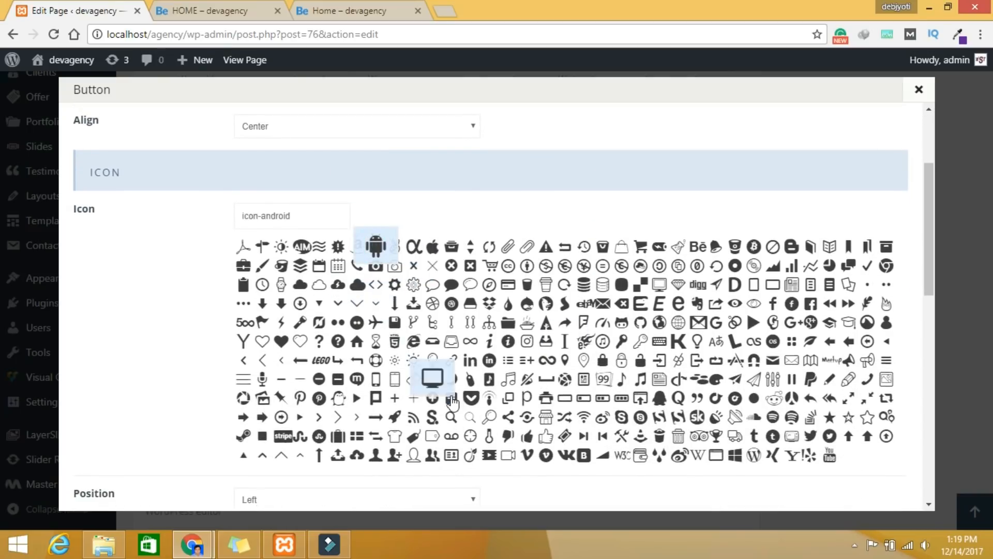
scroll(433, 376, down, 7)
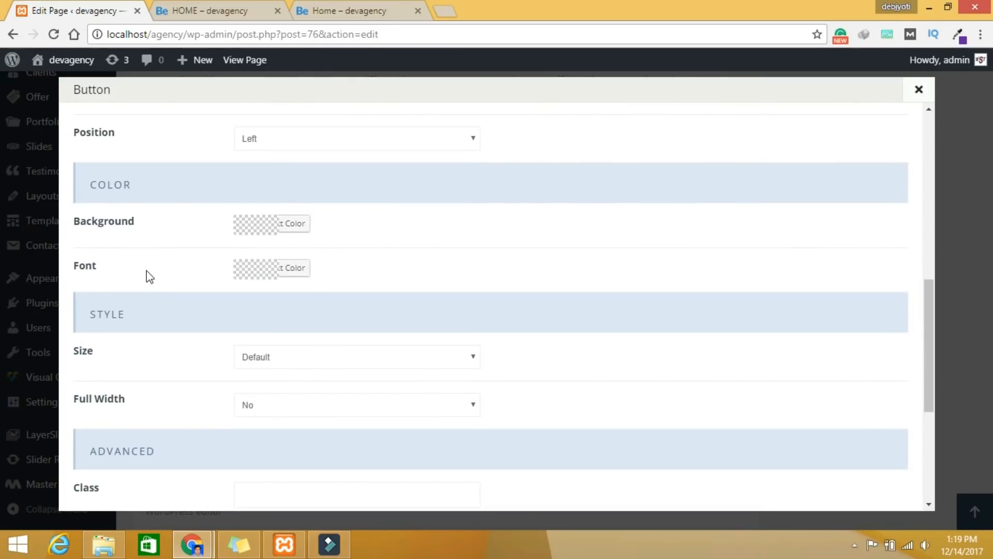
scroll(834, 334, down, 5)
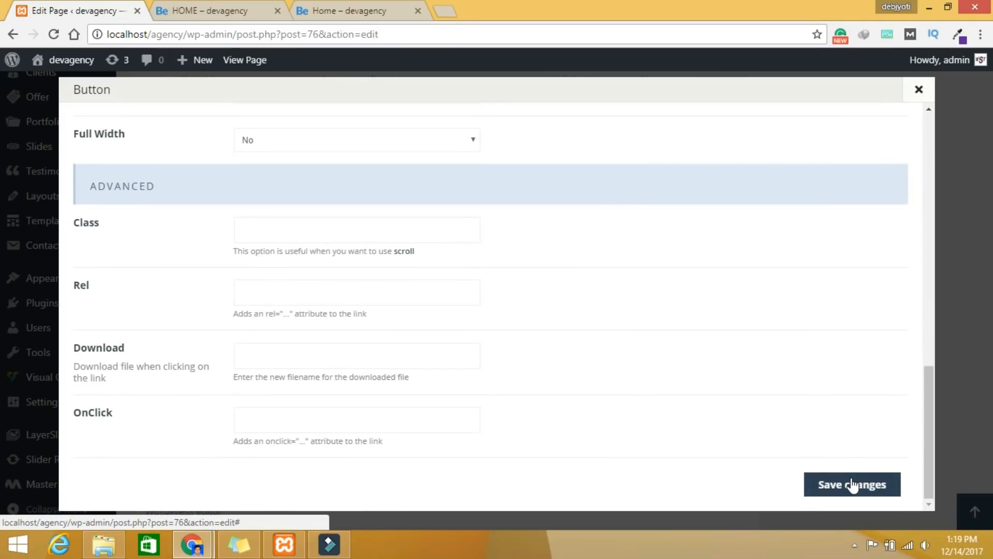
click(850, 485)
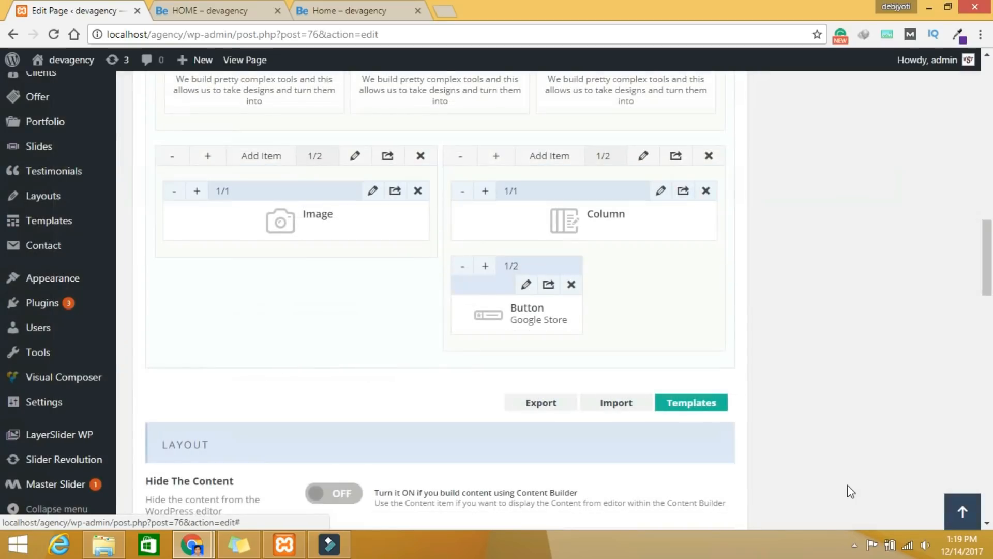
Step: Duplicate the Google Store button and retitle the copy 'Apple Store'
scroll(827, 446, up, 4)
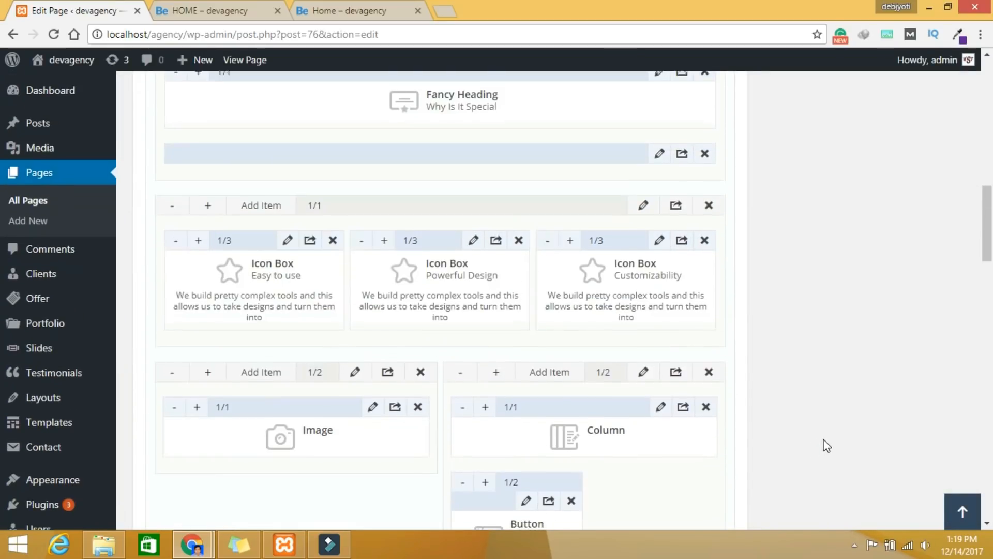
scroll(825, 443, down, 4)
click(549, 285)
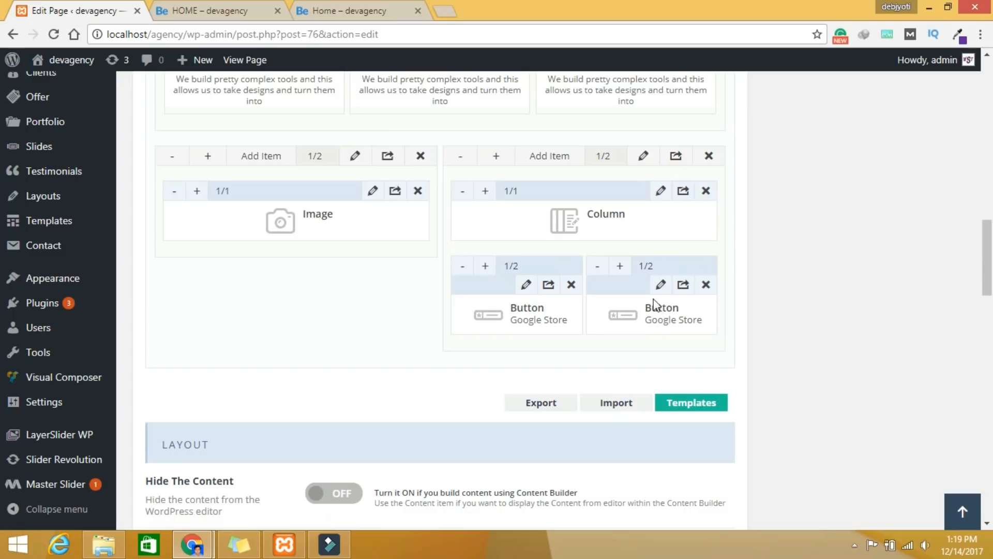
click(661, 285)
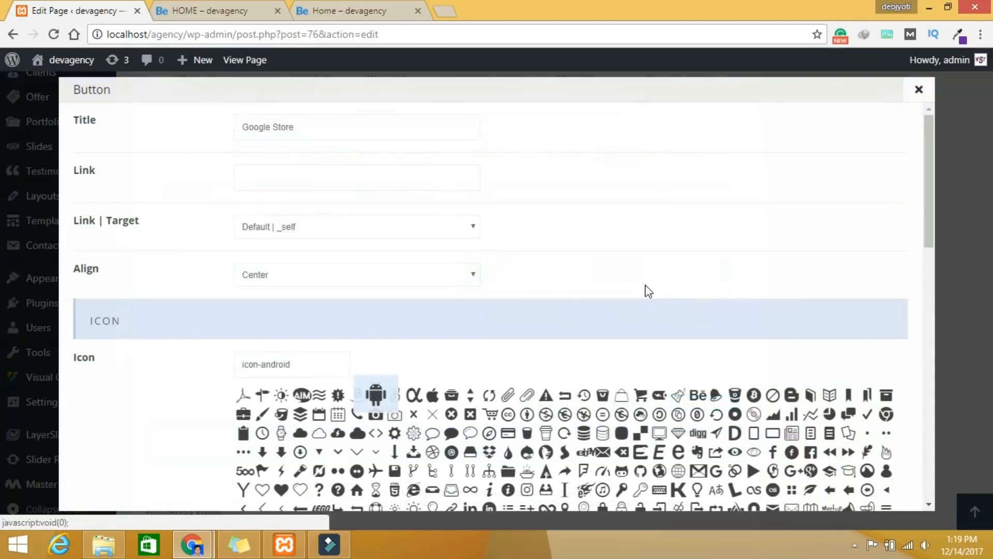
drag(338, 125, 203, 123)
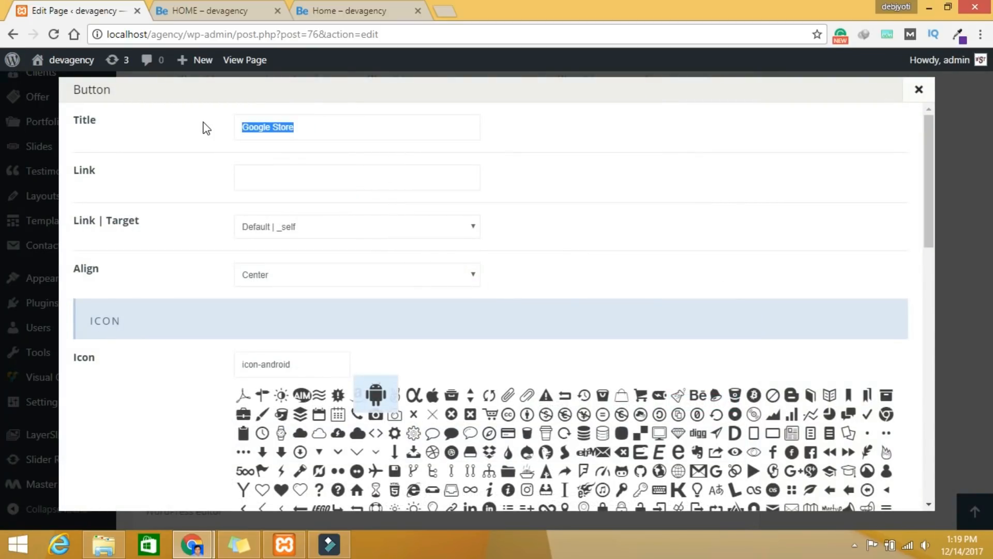
double_click(259, 125)
text(App)
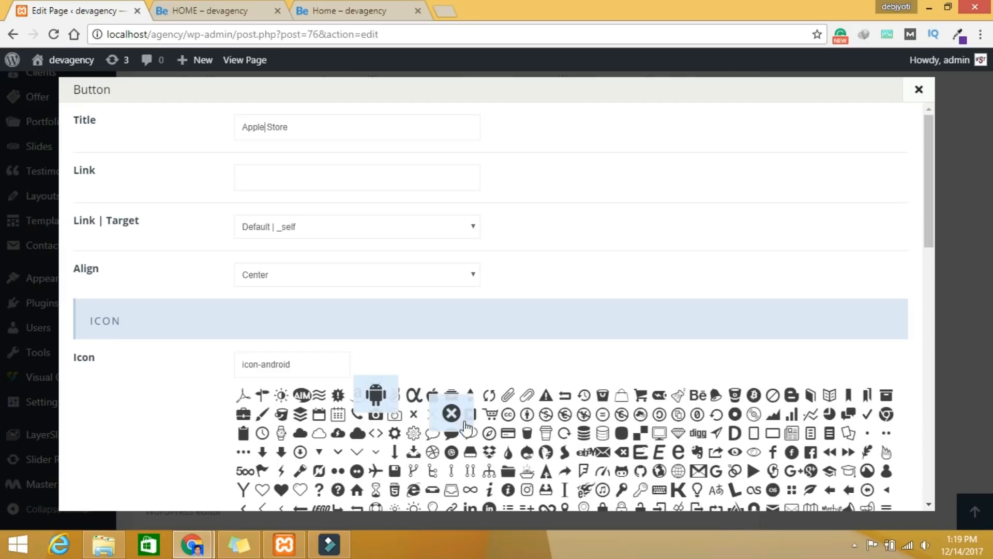
Step: Give the Apple Store button the Apple (icon-appstore) icon and save it
click(432, 395)
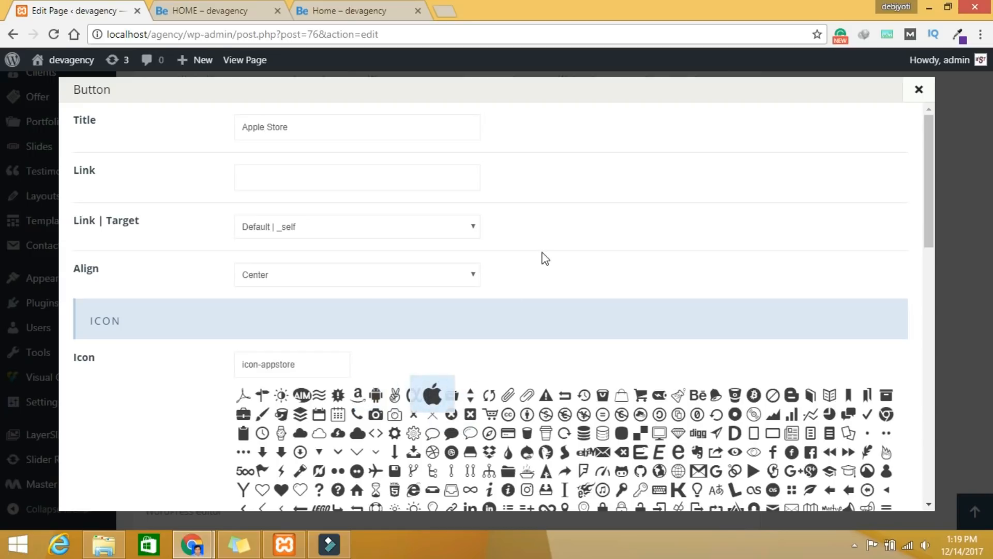
scroll(577, 270, down, 15)
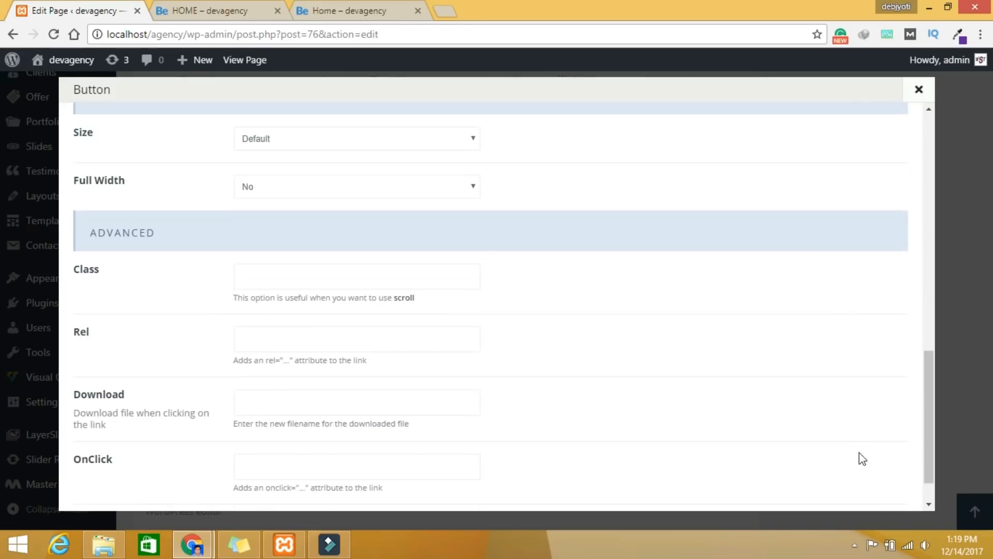
click(852, 480)
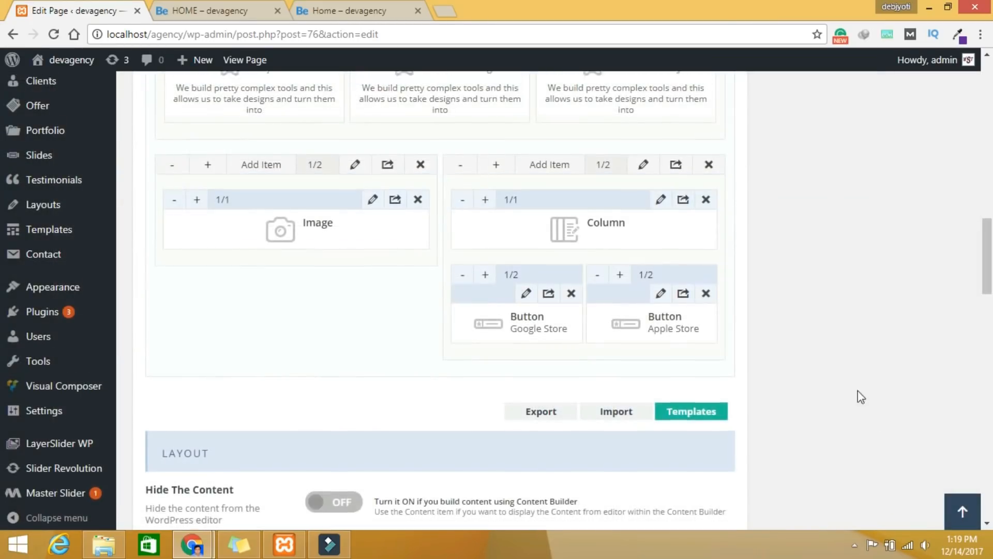
scroll(858, 398, up, 7)
scroll(840, 364, up, 6)
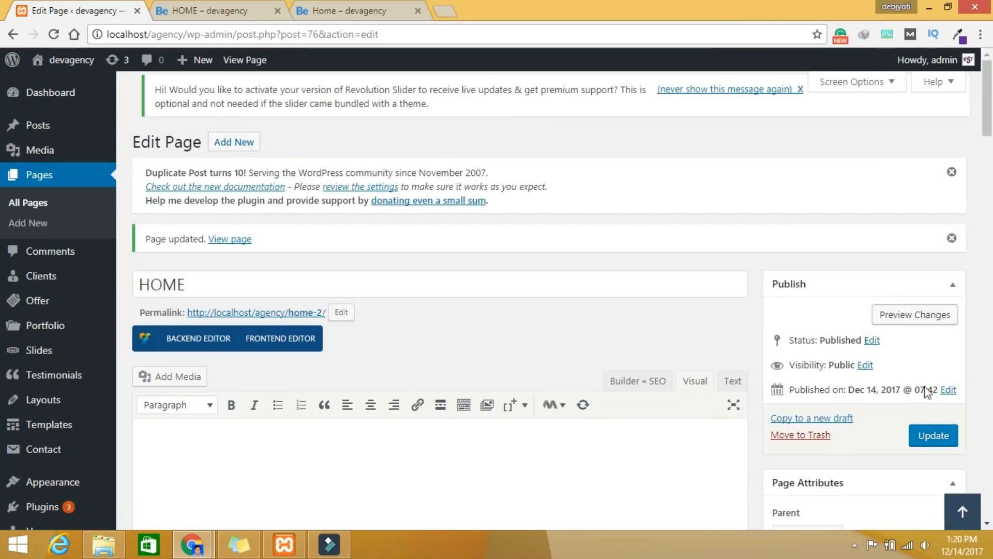
Step: Update the HOME page, preview the store buttons beside the phone image, then return to the editor
click(941, 437)
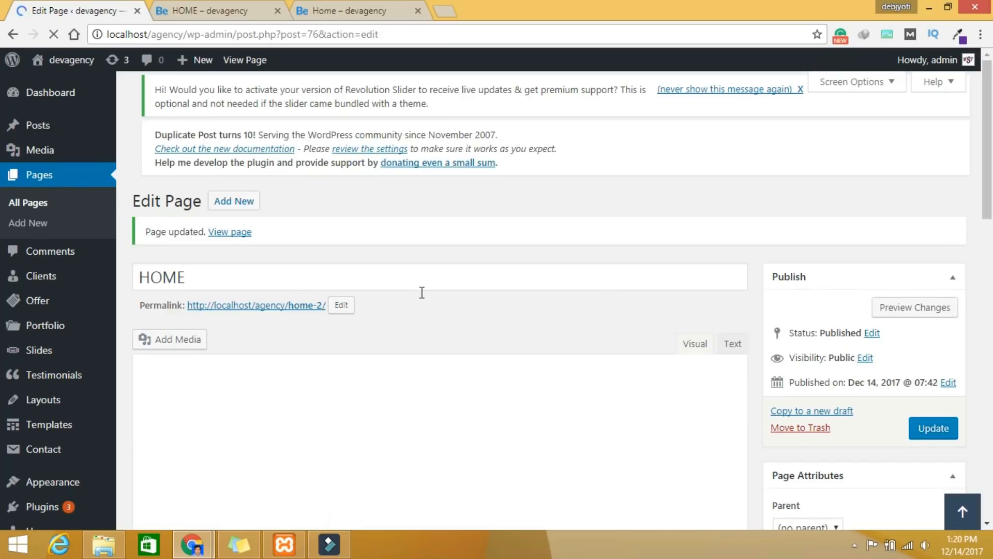
click(917, 313)
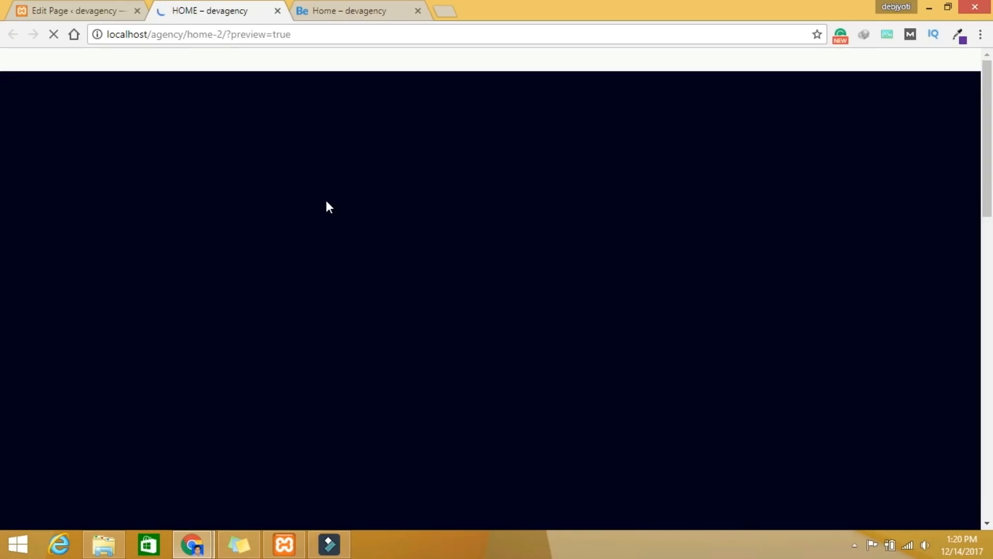
scroll(332, 222, down, 9)
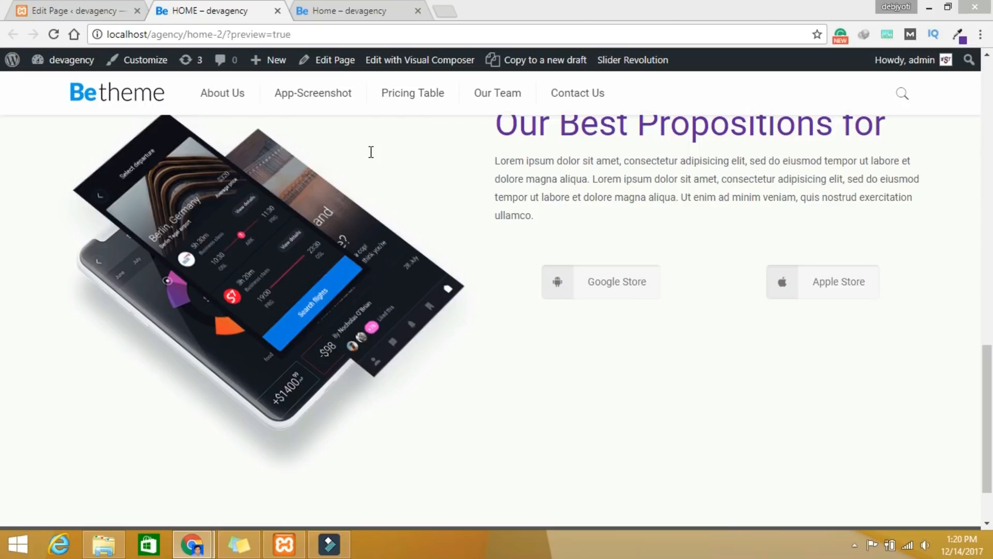
click(65, 10)
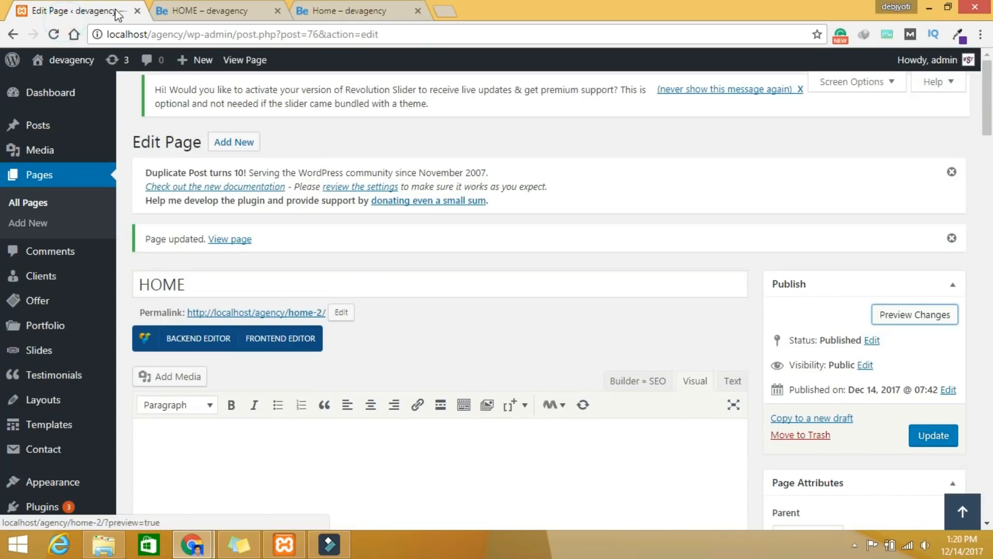
Step: Set the Google Store button's background colour to purple #63279d
scroll(572, 393, down, 20)
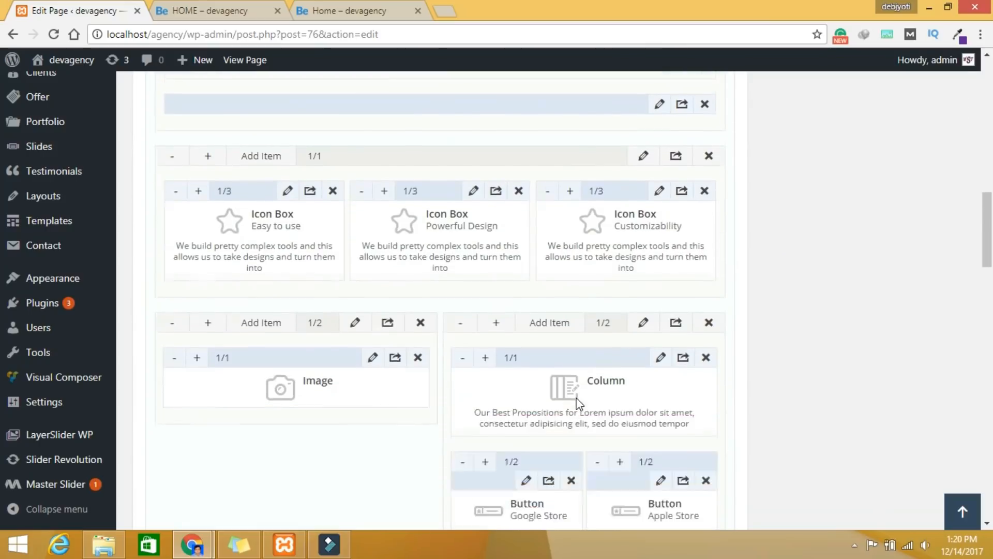
click(525, 240)
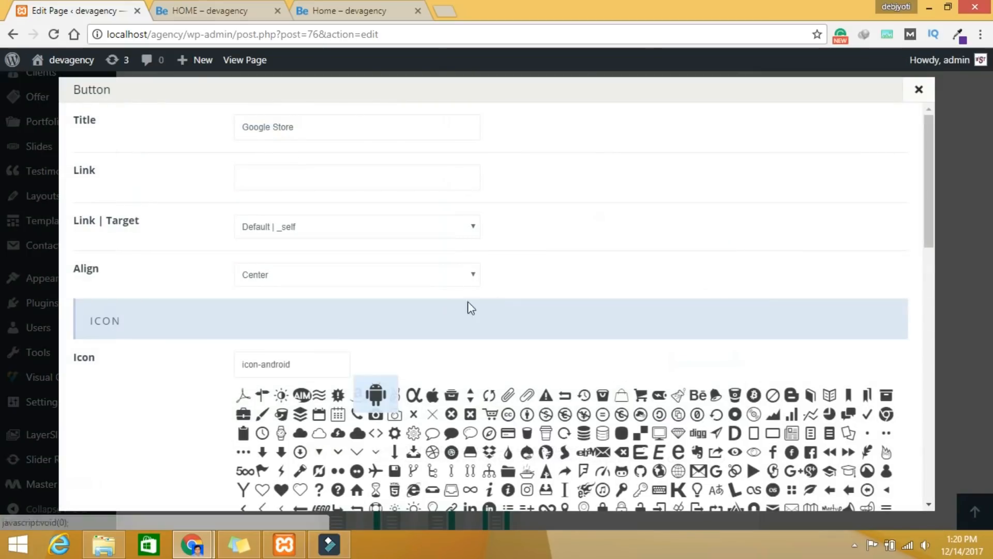
scroll(369, 351, down, 1)
scroll(367, 346, down, 6)
click(293, 368)
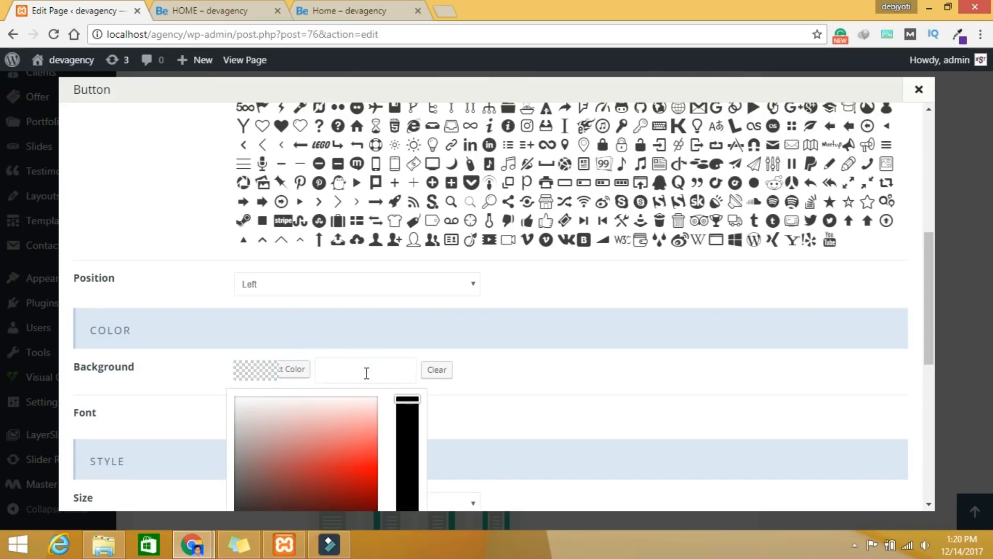
text(#63279d)
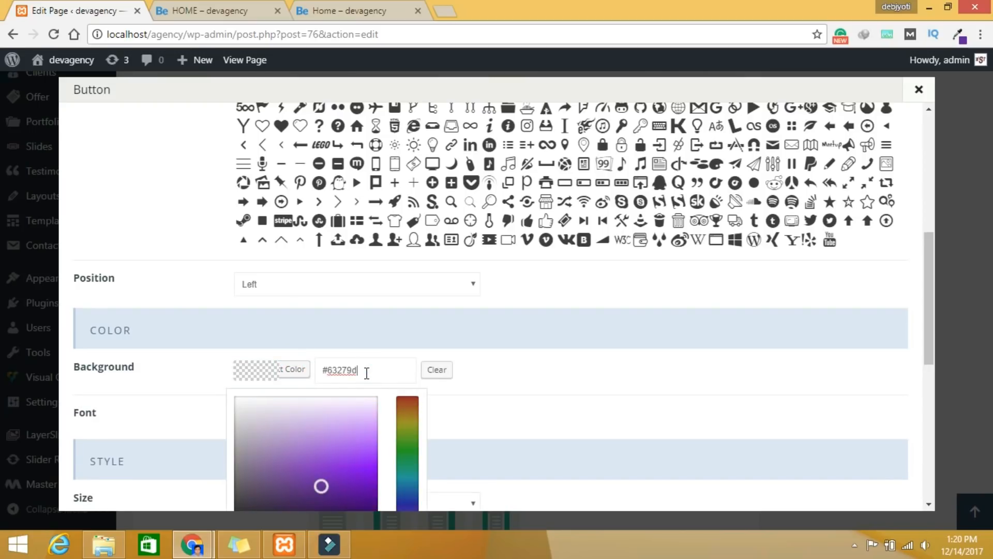
click(517, 378)
click(567, 396)
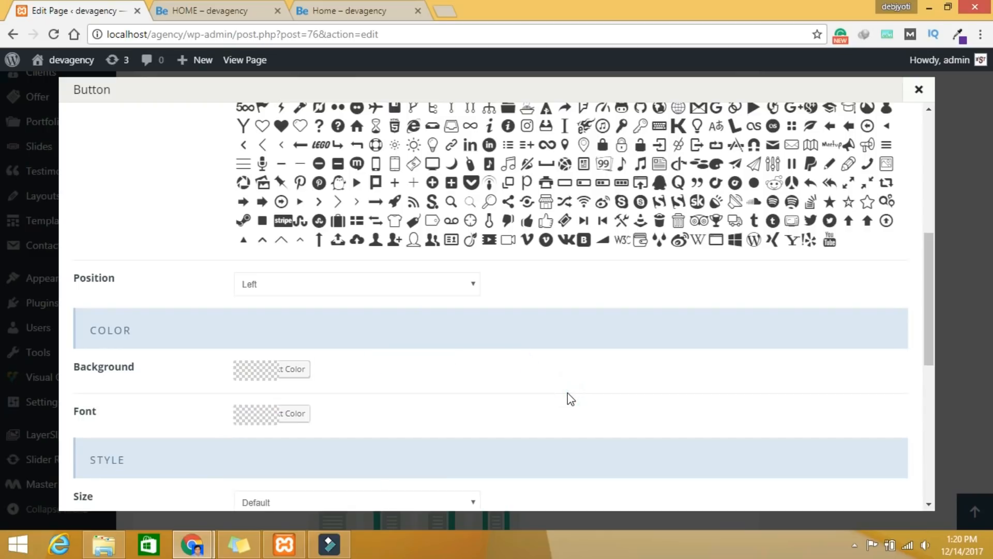
click(286, 371)
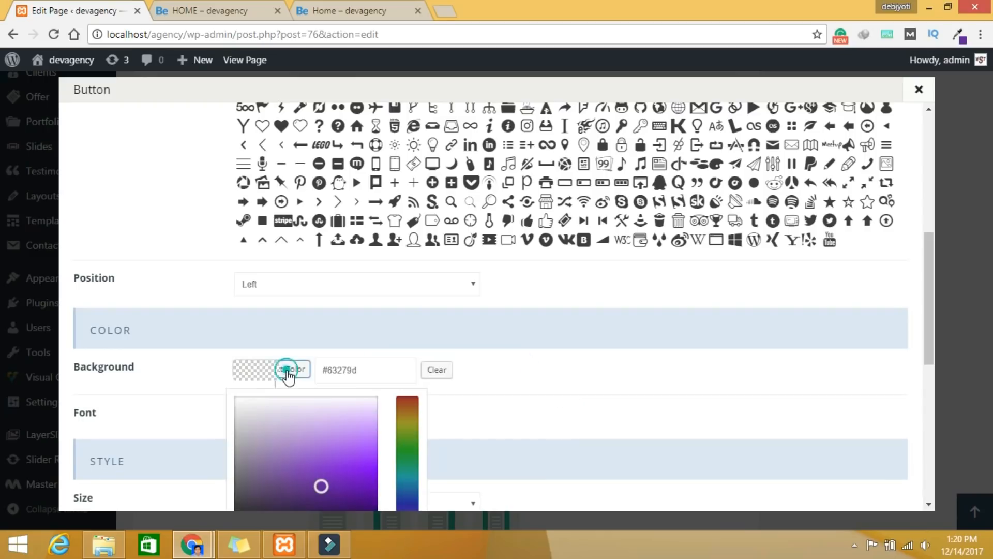
click(536, 389)
Step: Set the Google Store button's text colour to white #ffffff and save the button
click(295, 414)
drag(284, 460, 229, 434)
scroll(641, 448, down, 8)
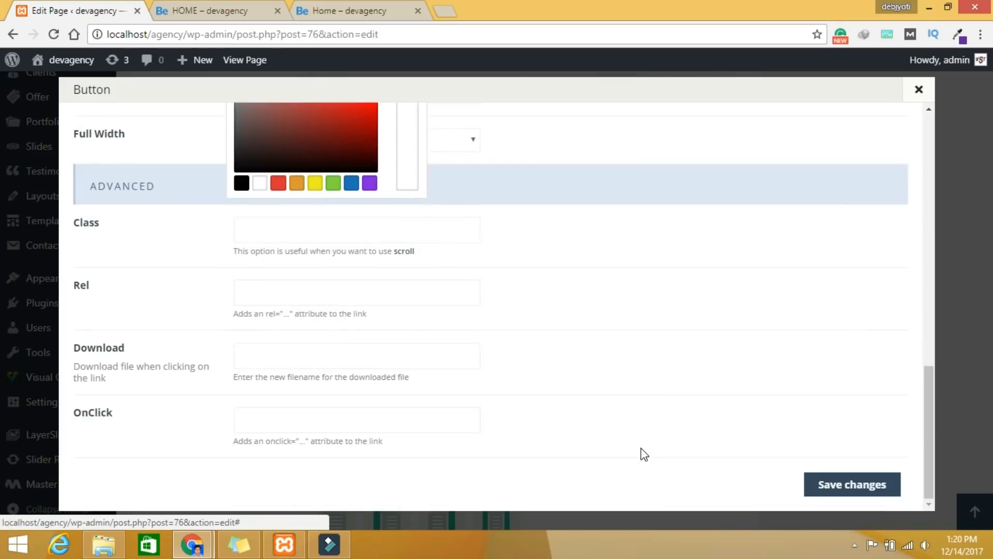
scroll(641, 448, up, 4)
click(585, 238)
click(581, 225)
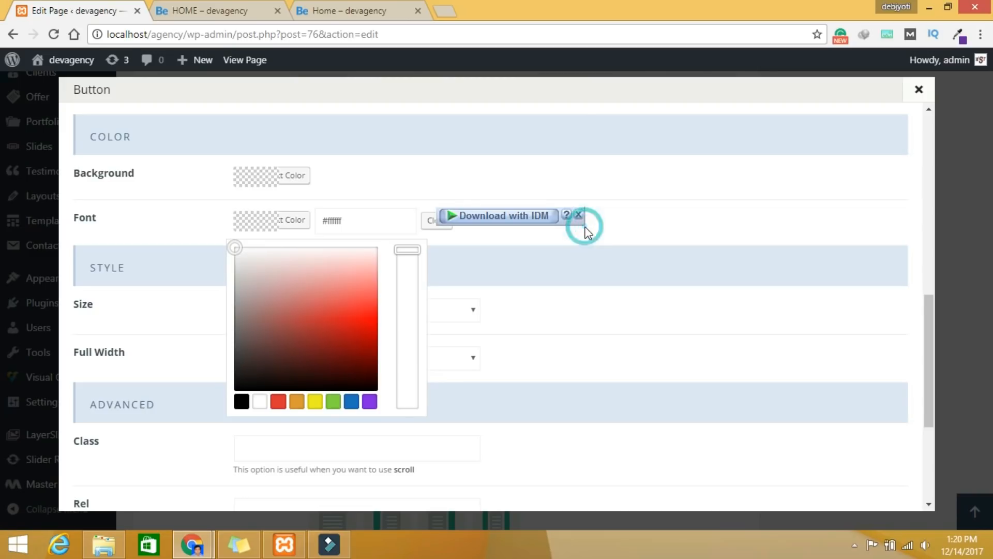
click(631, 229)
click(692, 221)
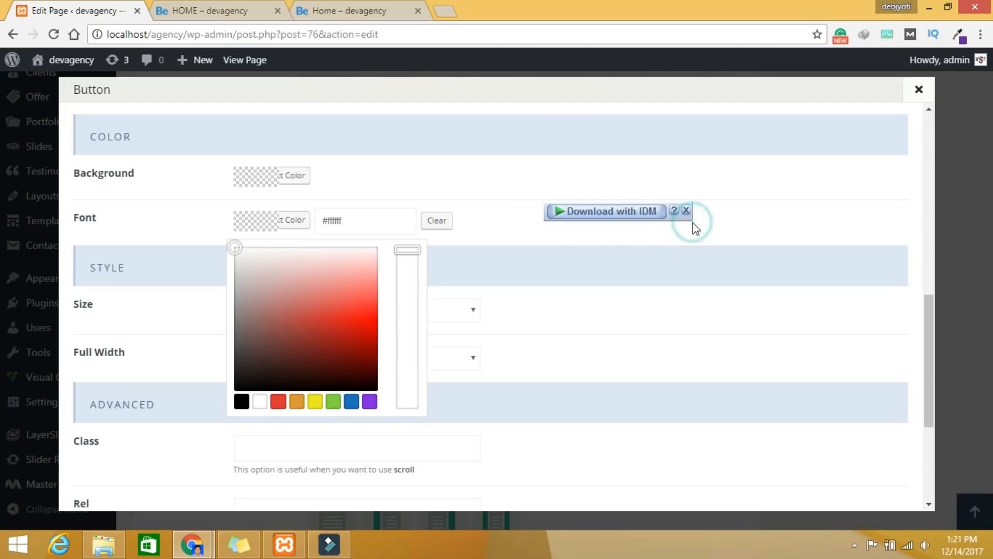
click(396, 178)
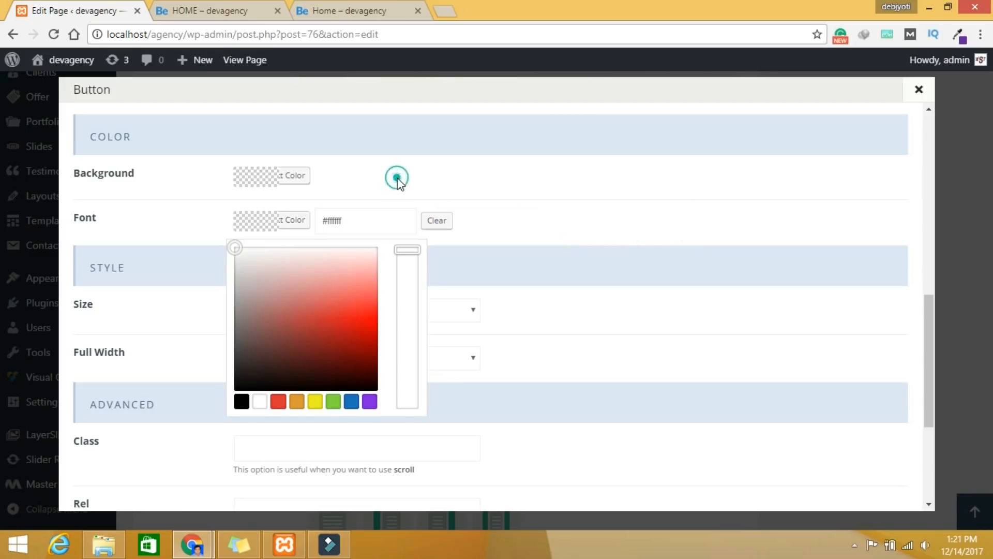
click(230, 251)
click(260, 402)
click(673, 368)
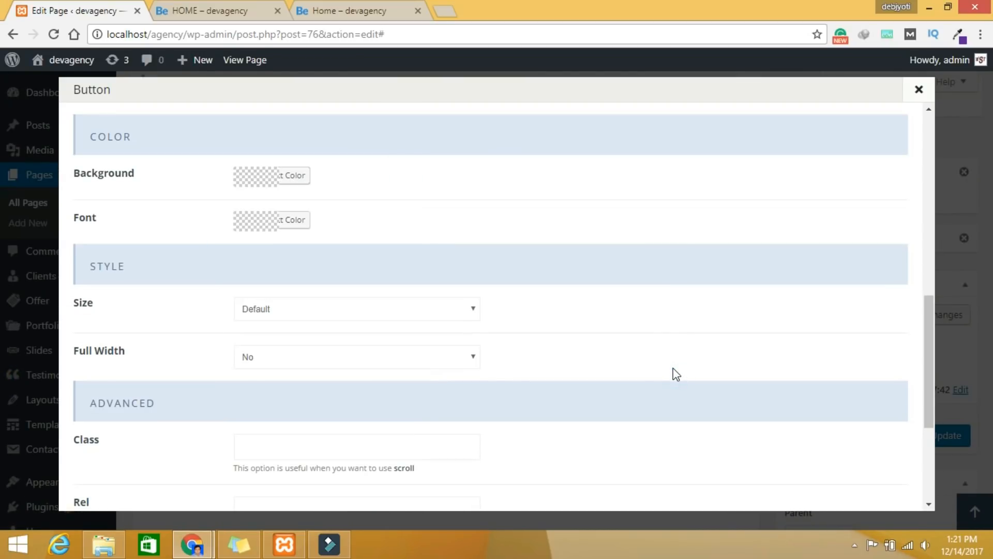
scroll(670, 370, down, 5)
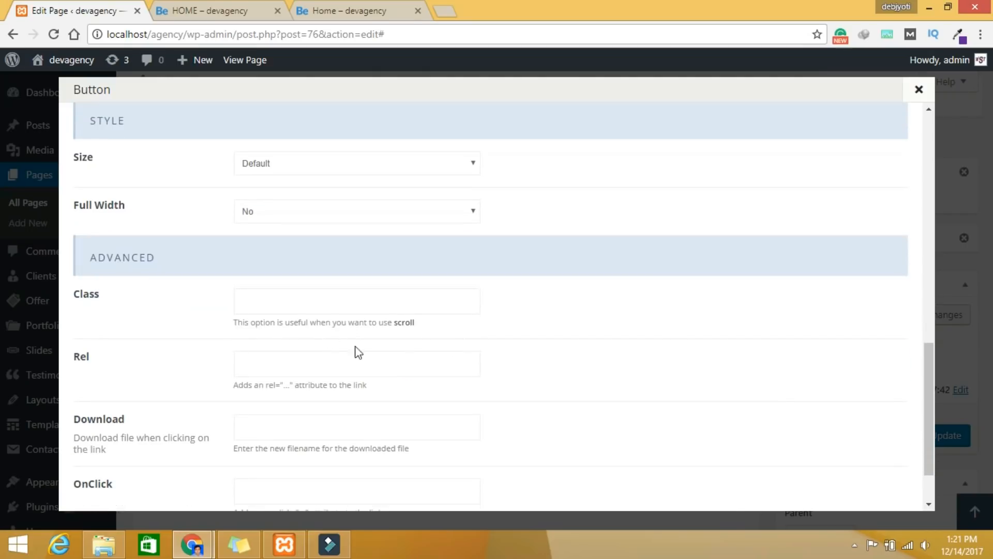
click(846, 485)
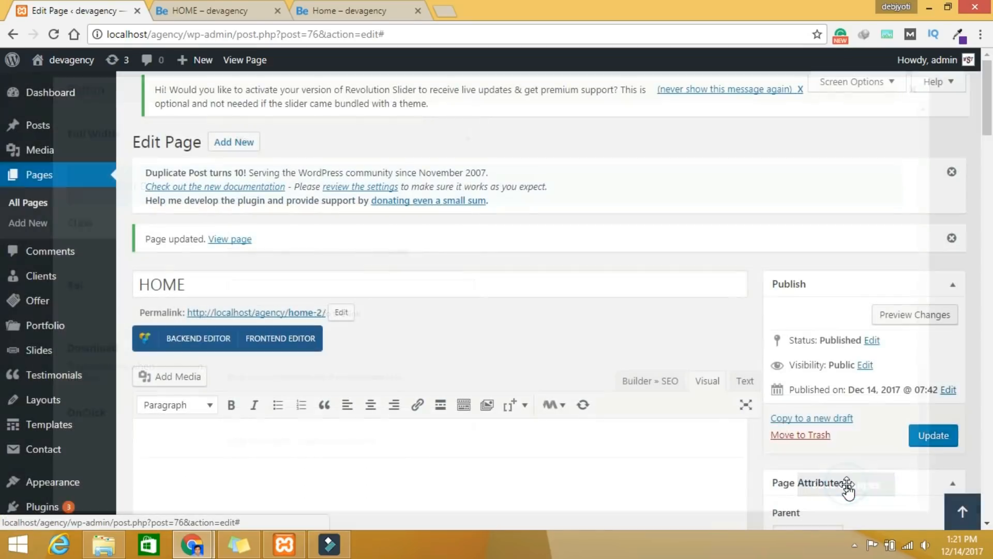
scroll(579, 383, down, 5)
Step: Set the Apple Store button's background colour to purple #63279d
scroll(606, 398, down, 10)
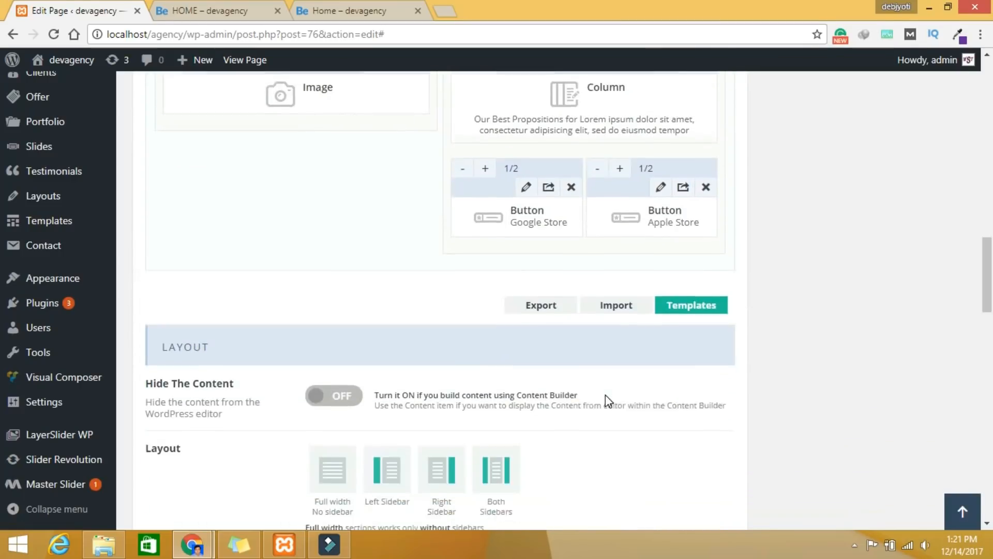
click(661, 169)
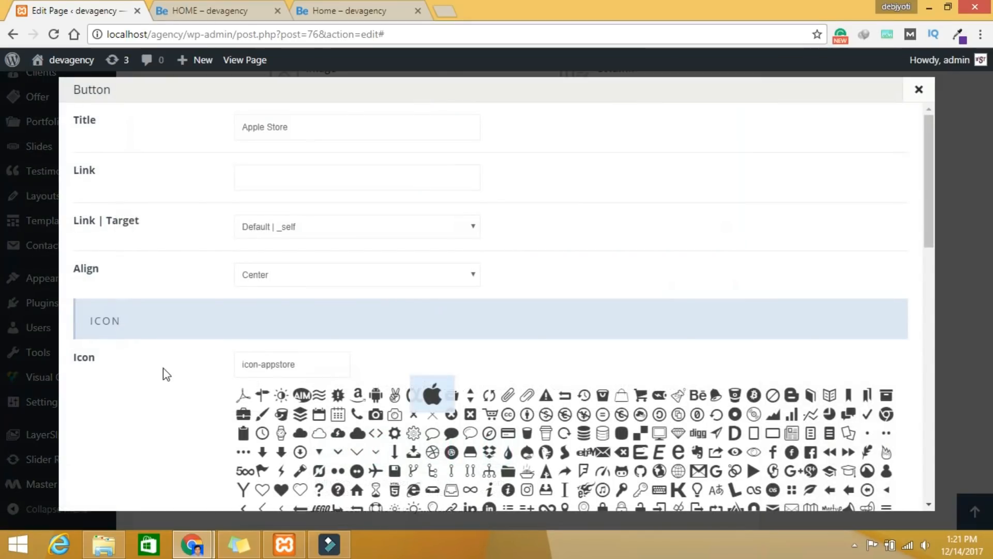
scroll(426, 421, down, 6)
click(301, 301)
click(367, 296)
text(#63279d)
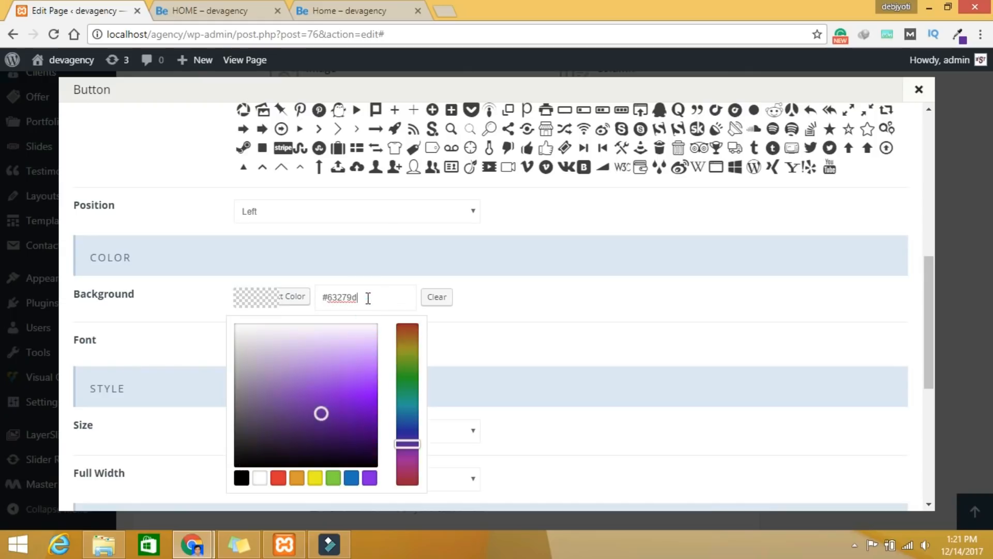
click(524, 309)
click(721, 299)
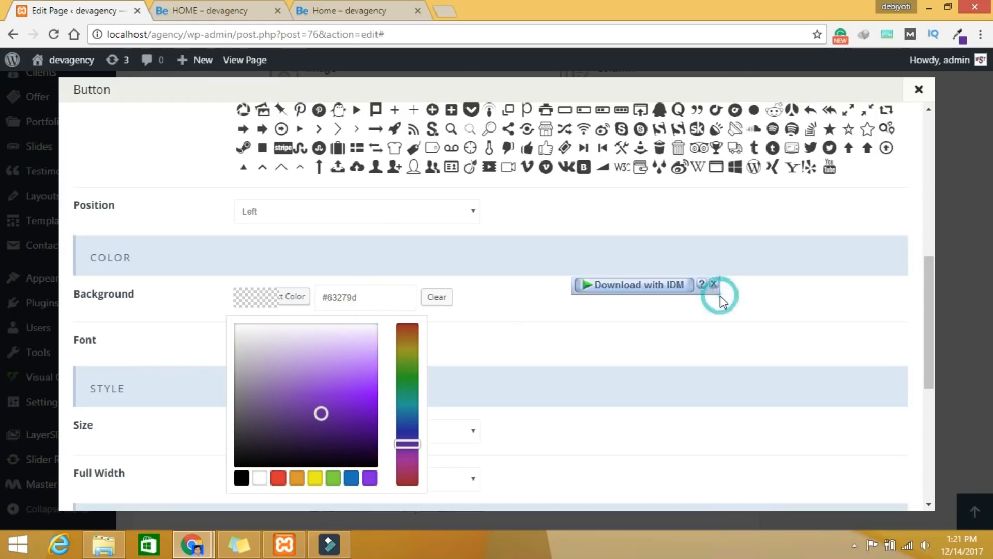
click(773, 353)
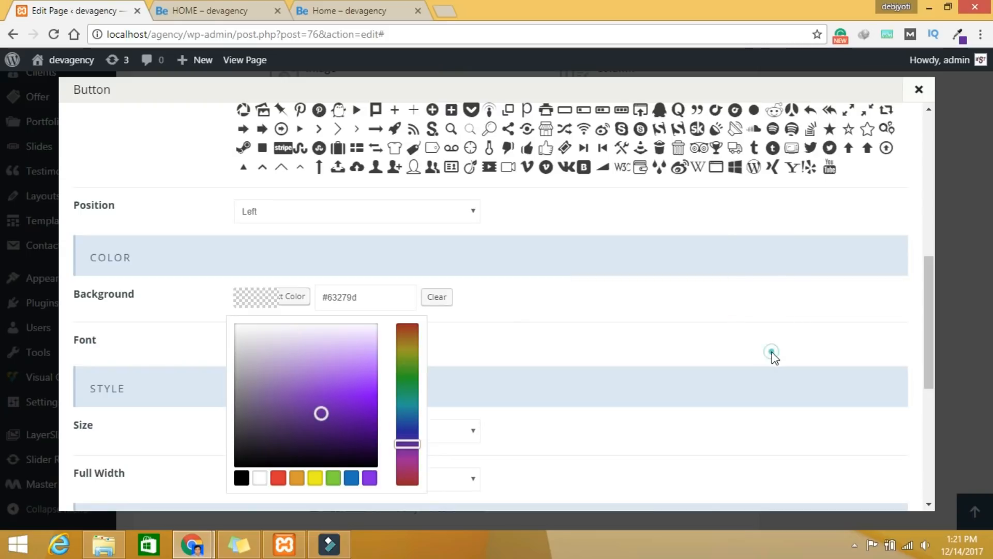
click(611, 436)
Step: Make the Apple Store button's text white, save it, and update the HOME page
click(302, 340)
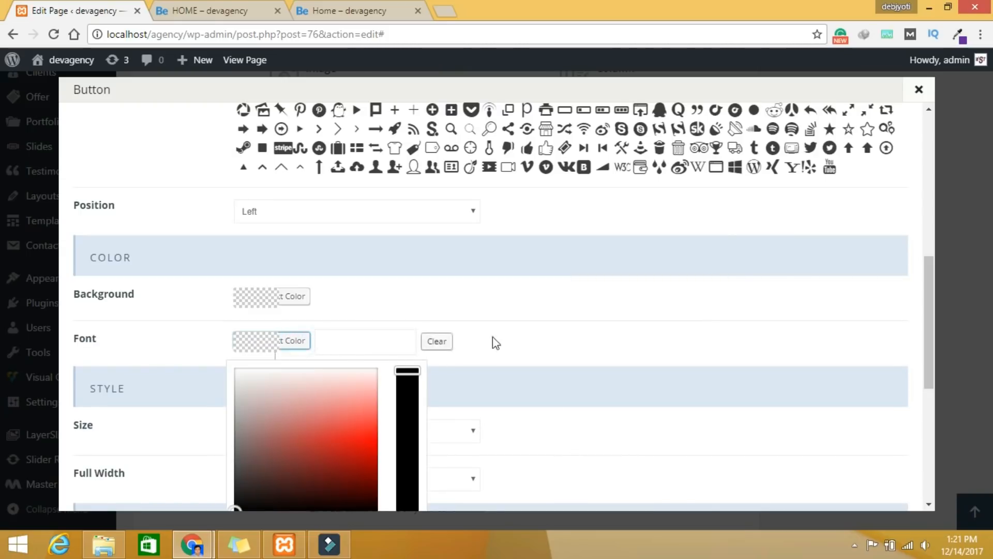
scroll(276, 337, down, 4)
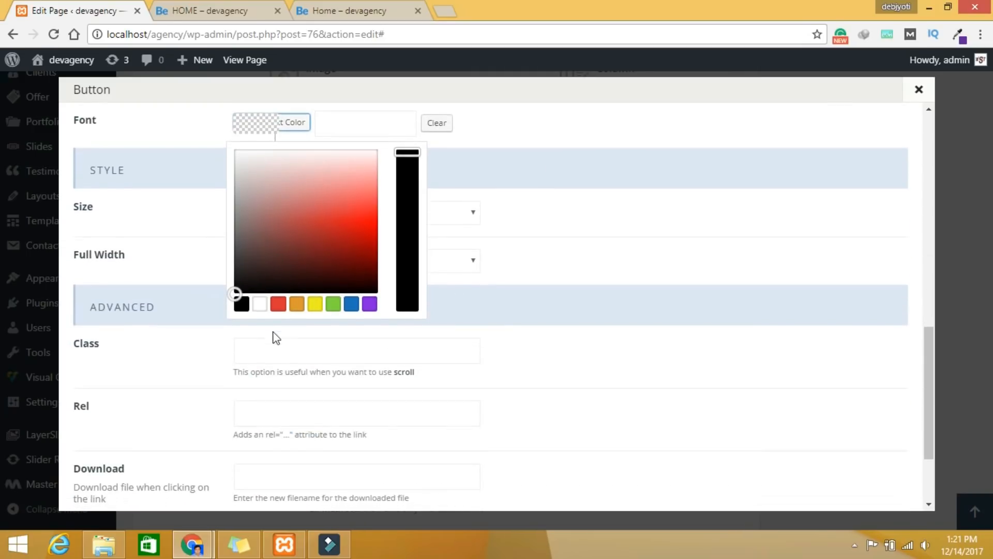
click(259, 304)
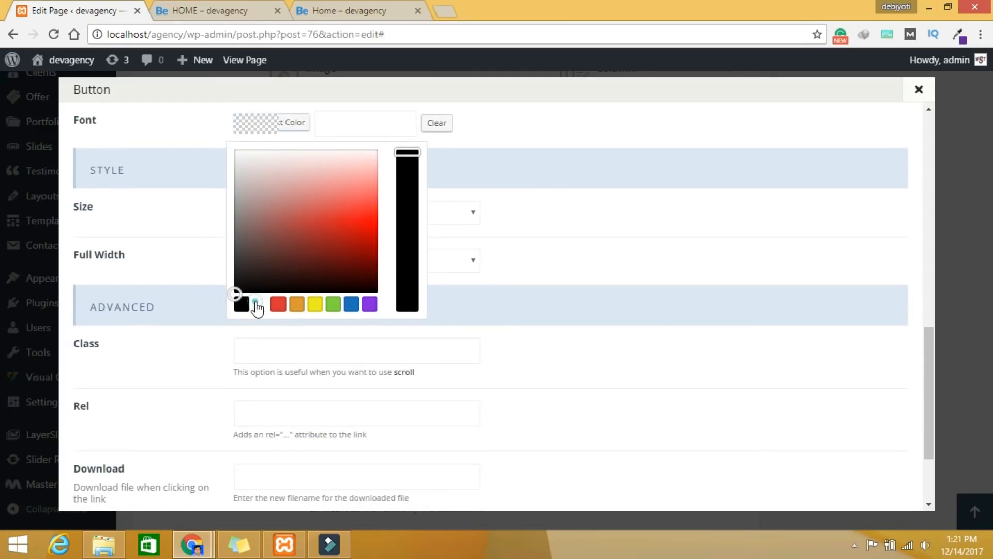
click(674, 238)
scroll(761, 375, down, 3)
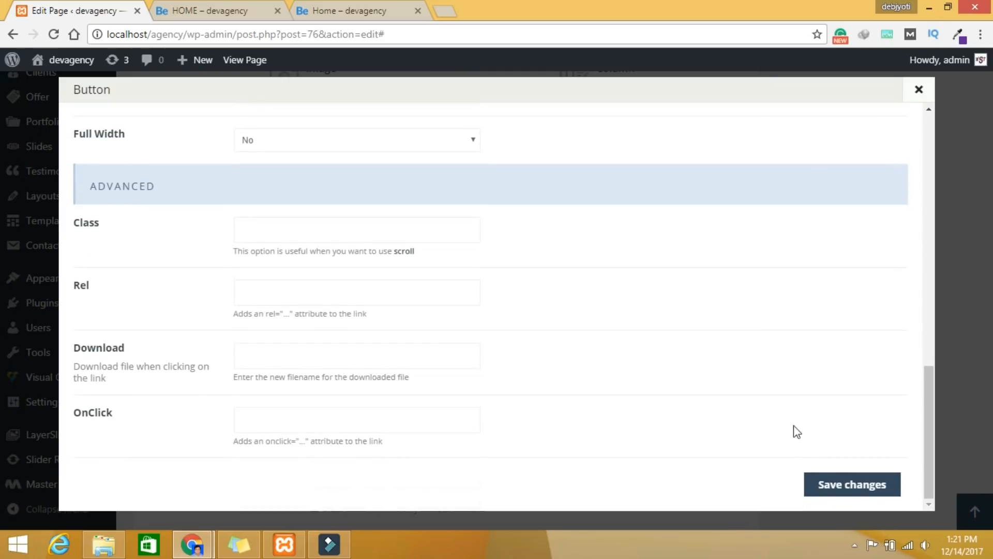
click(857, 489)
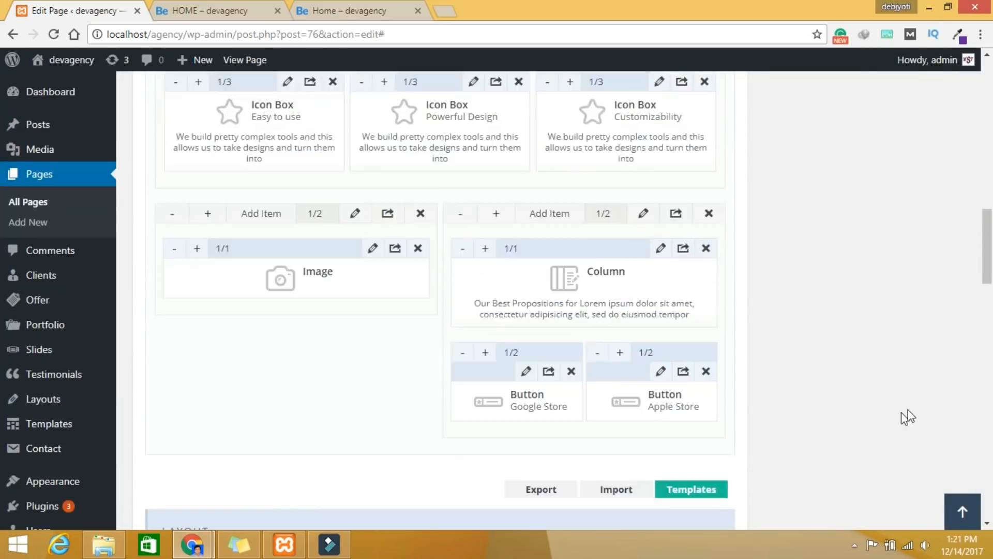
scroll(908, 417, up, 15)
click(930, 437)
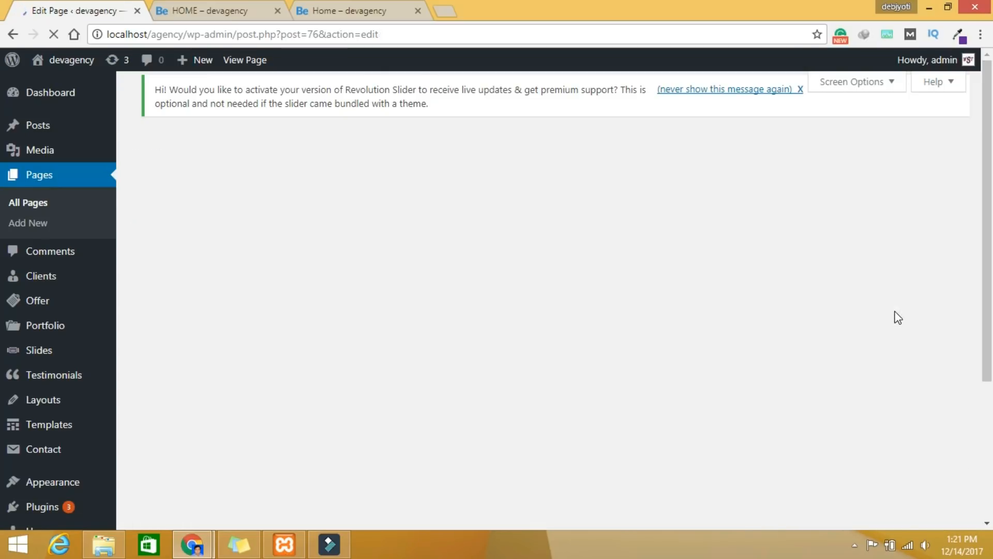
Step: Preview the HOME page to confirm both store buttons are purple with white text, then return to editing
click(893, 310)
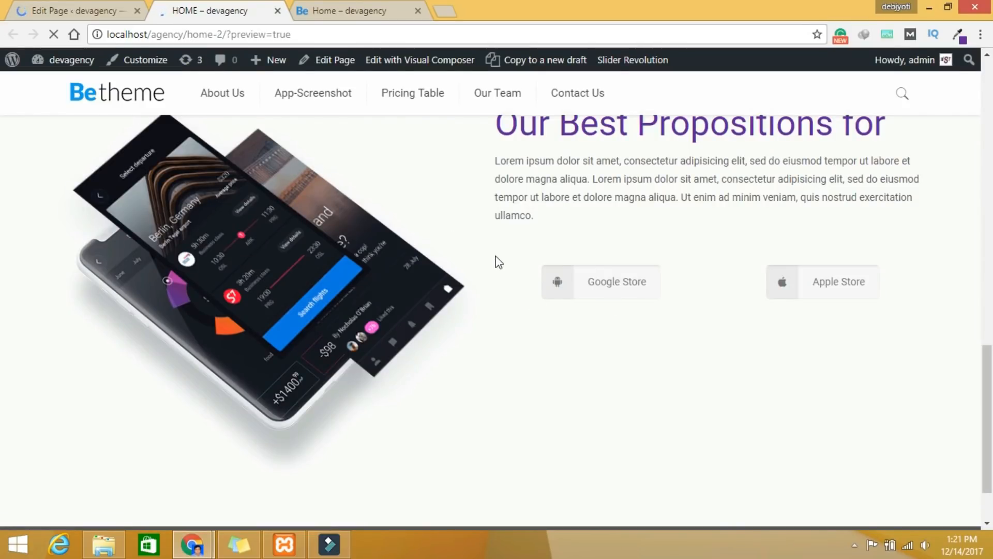
scroll(458, 281, down, 10)
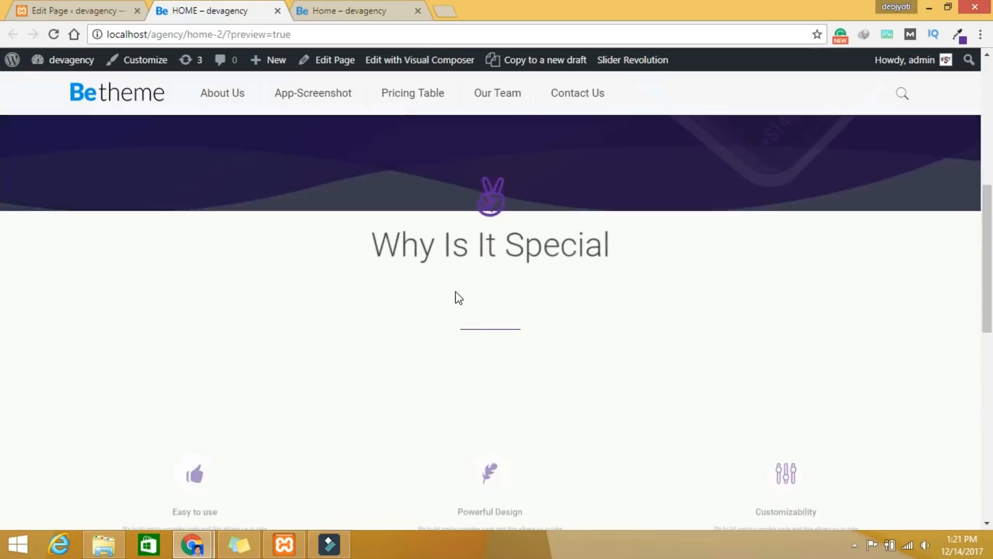
scroll(458, 298, down, 6)
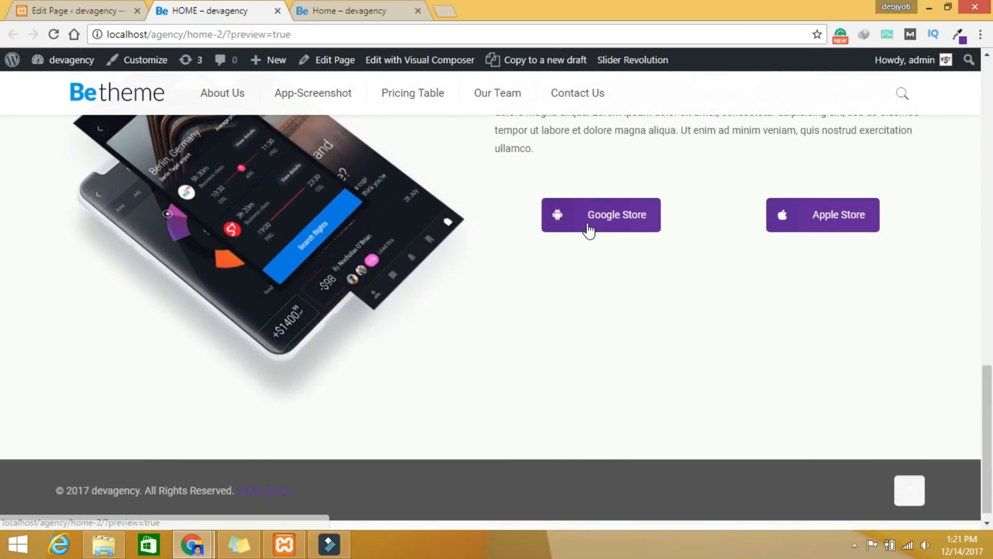
scroll(761, 322, up, 3)
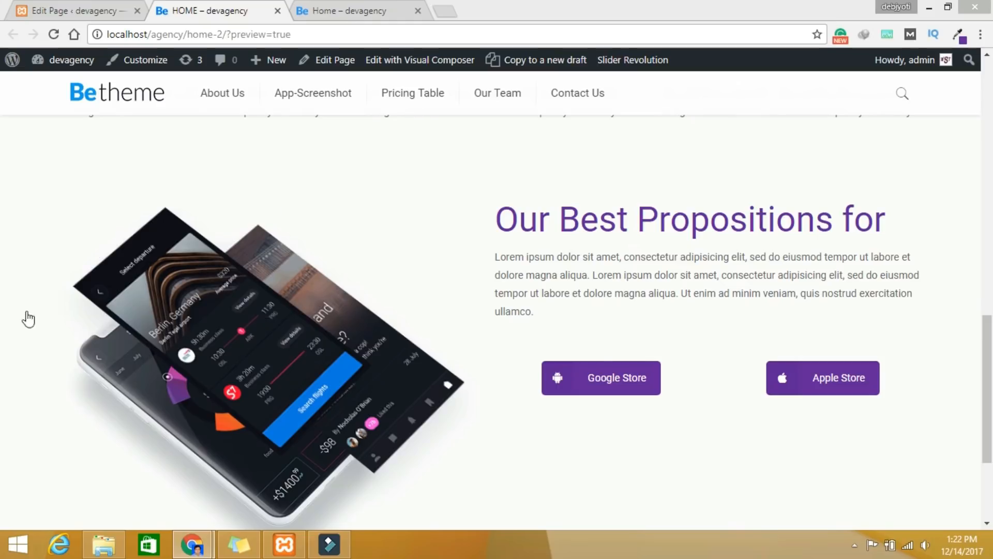
click(74, 12)
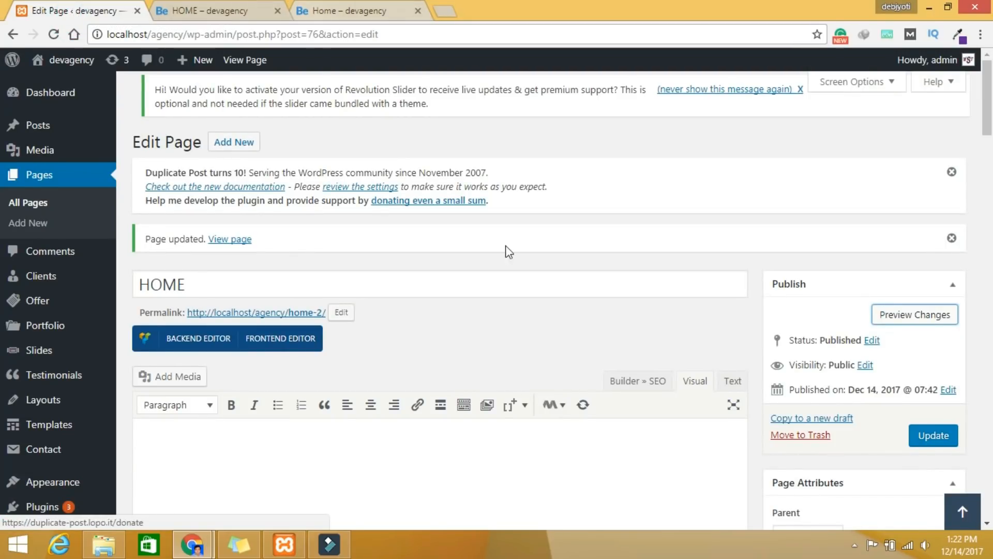
scroll(523, 265, down, 4)
scroll(523, 265, down, 9)
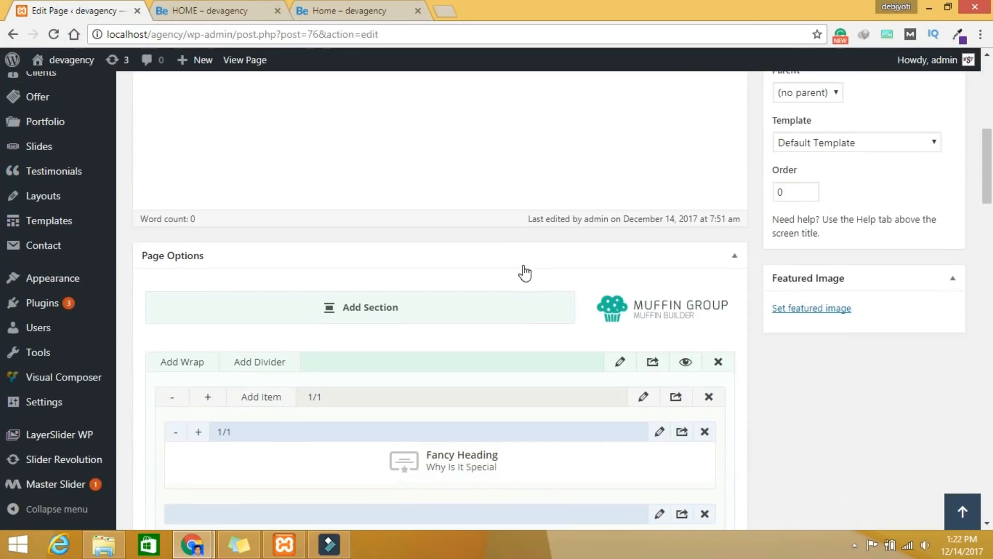
scroll(523, 265, down, 6)
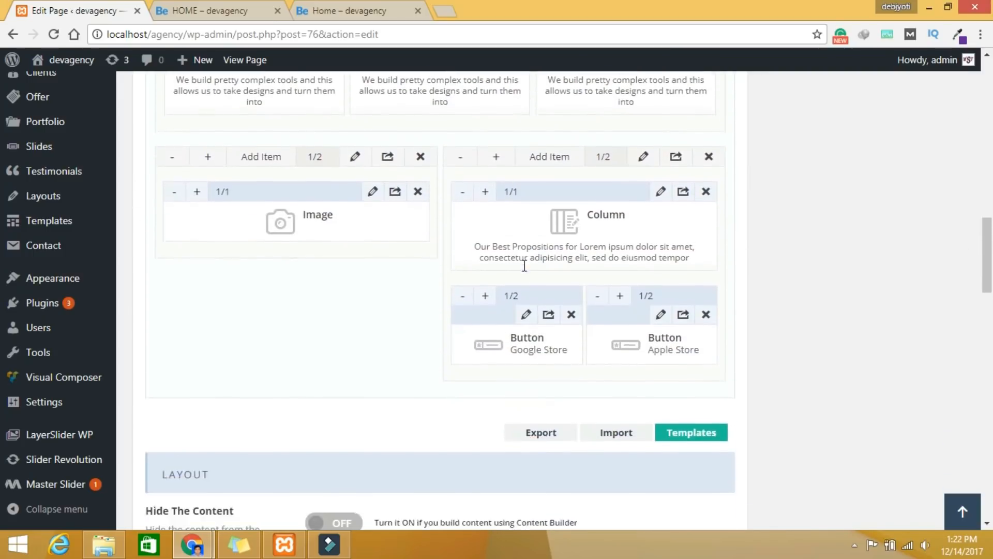
click(350, 11)
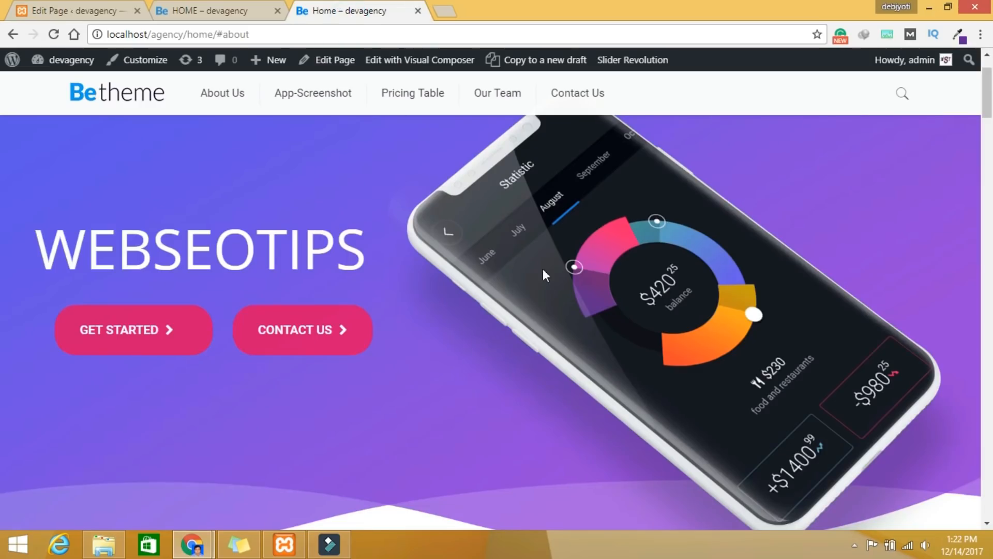
scroll(563, 288, down, 10)
scroll(563, 287, up, 5)
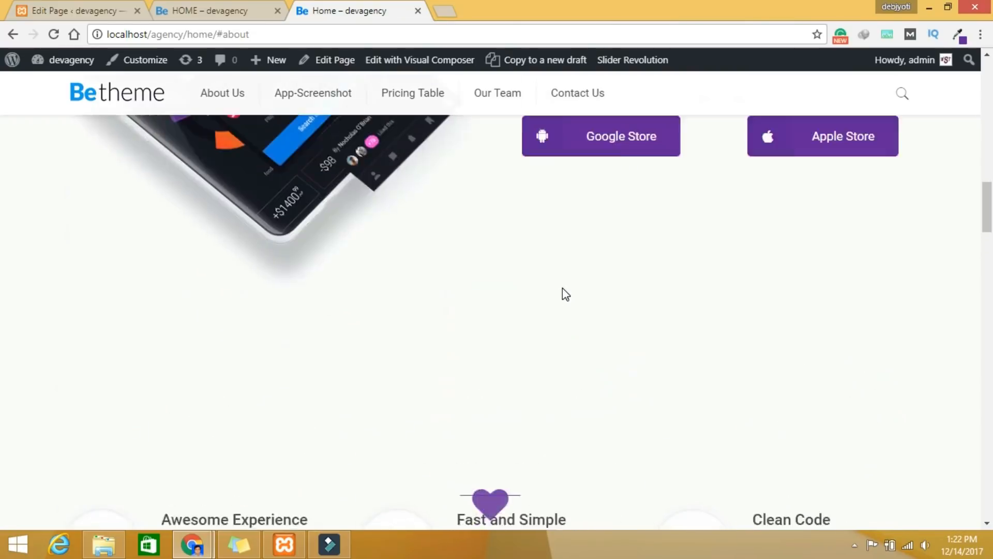
scroll(645, 304, down, 7)
scroll(645, 304, down, 5)
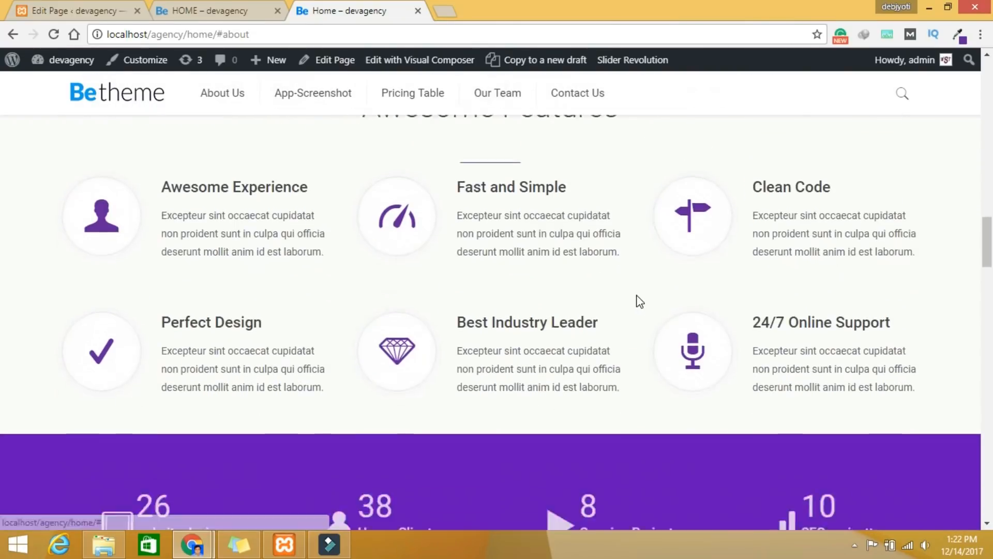
scroll(636, 297, up, 3)
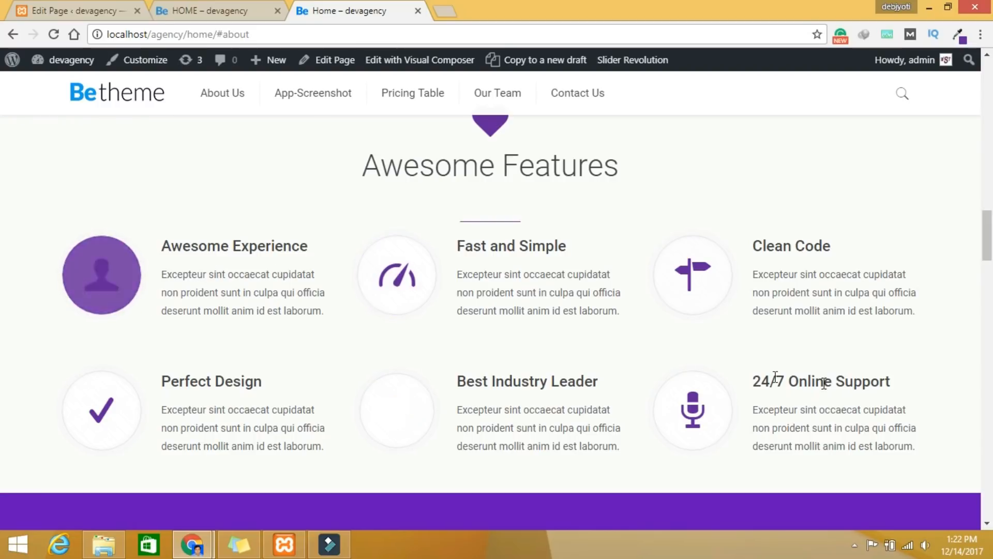
scroll(359, 395, down, 5)
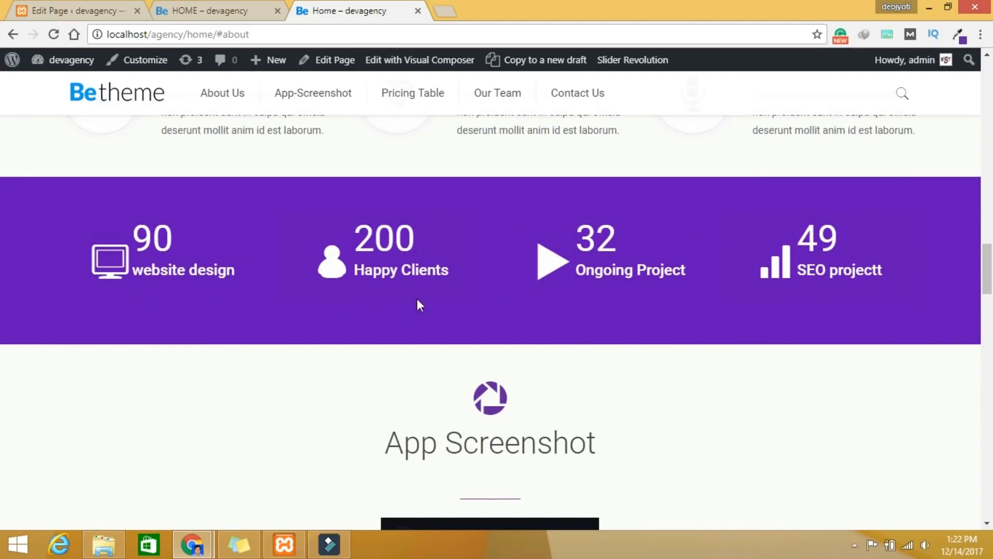
scroll(667, 317, up, 7)
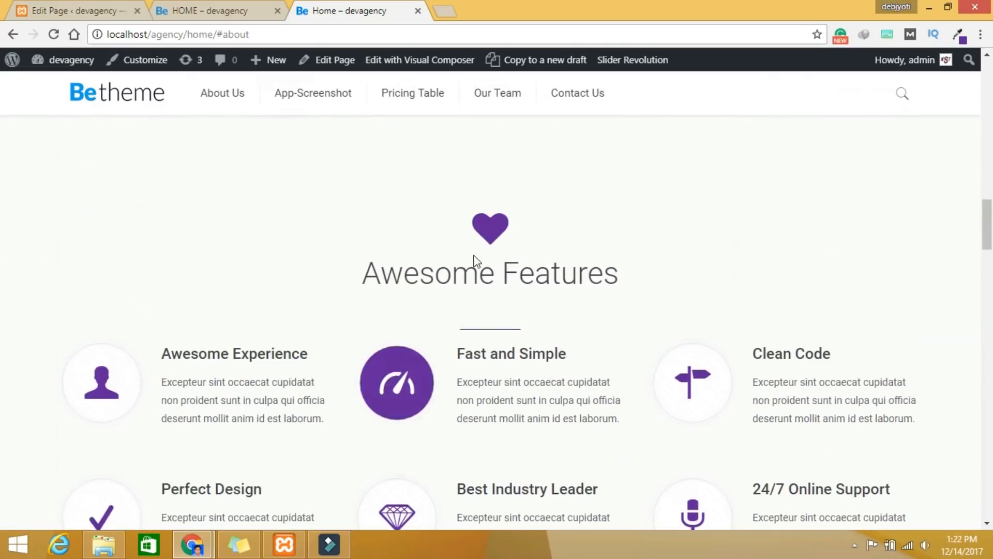
click(63, 11)
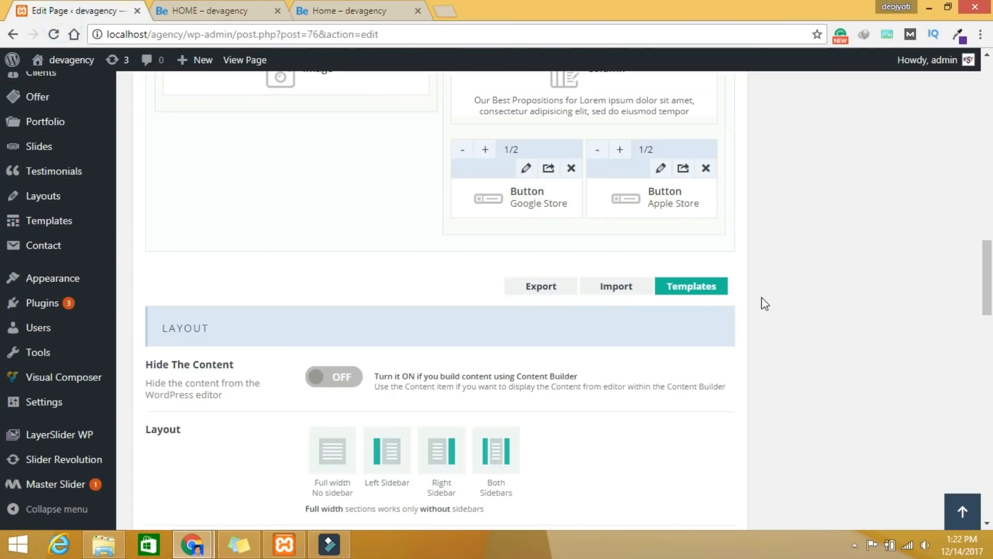
Step: Open the Section settings of the new empty section below the store buttons
scroll(810, 318, up, 15)
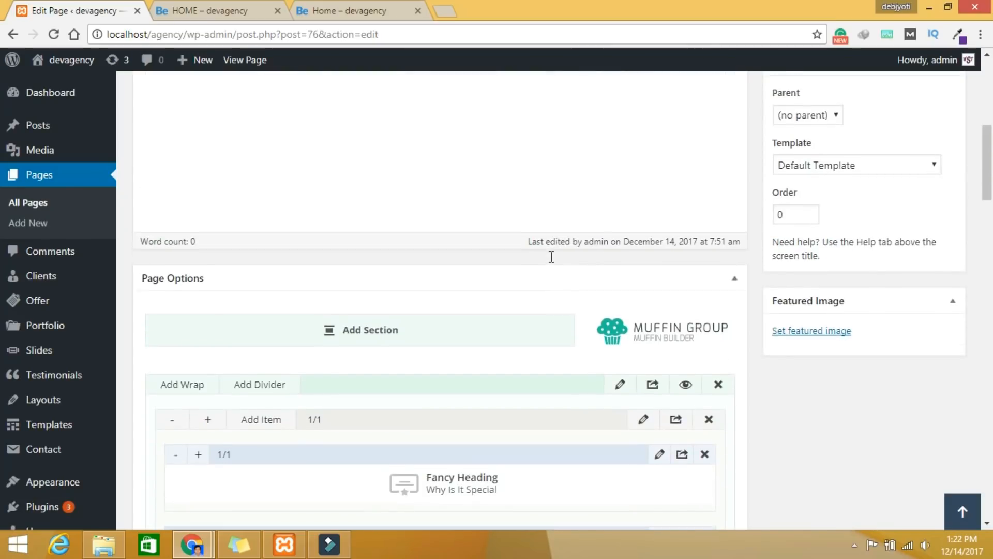
scroll(471, 271, down, 5)
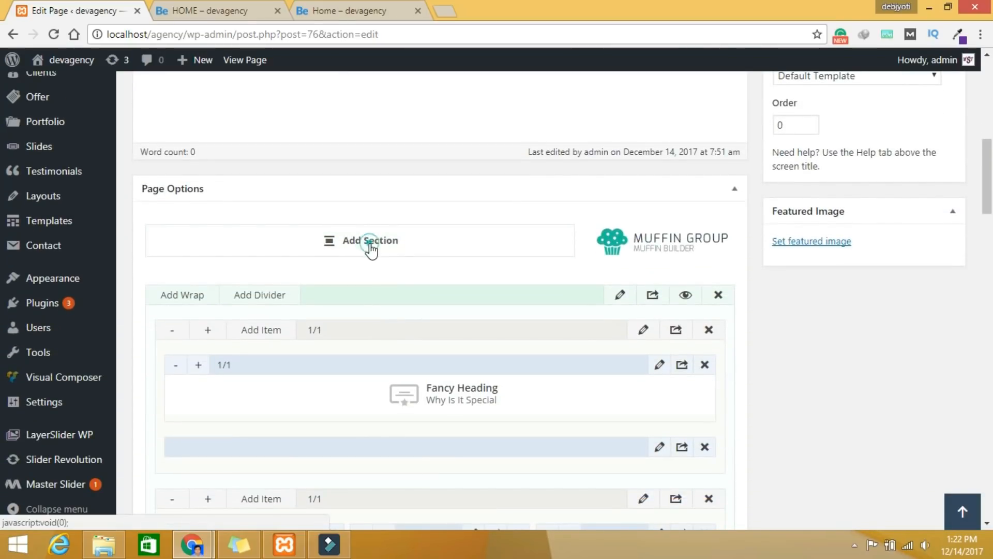
scroll(743, 371, down, 13)
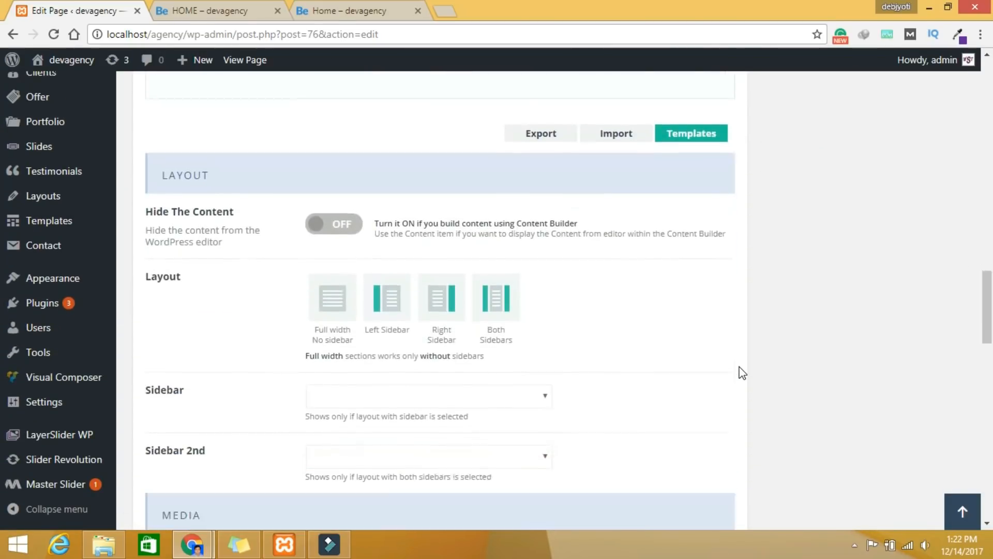
scroll(743, 372, up, 3)
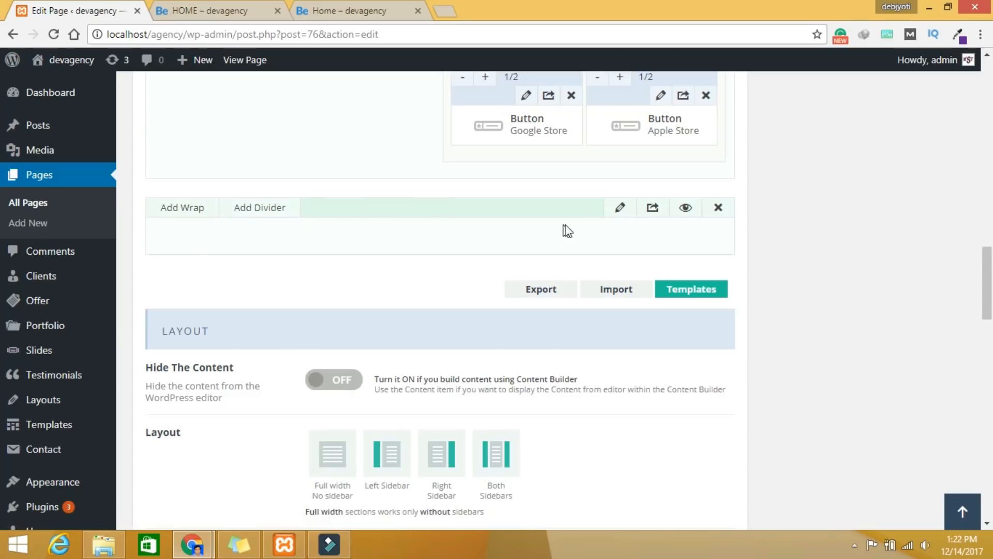
scroll(555, 243, up, 1)
scroll(552, 237, up, 3)
scroll(579, 231, down, 3)
click(627, 208)
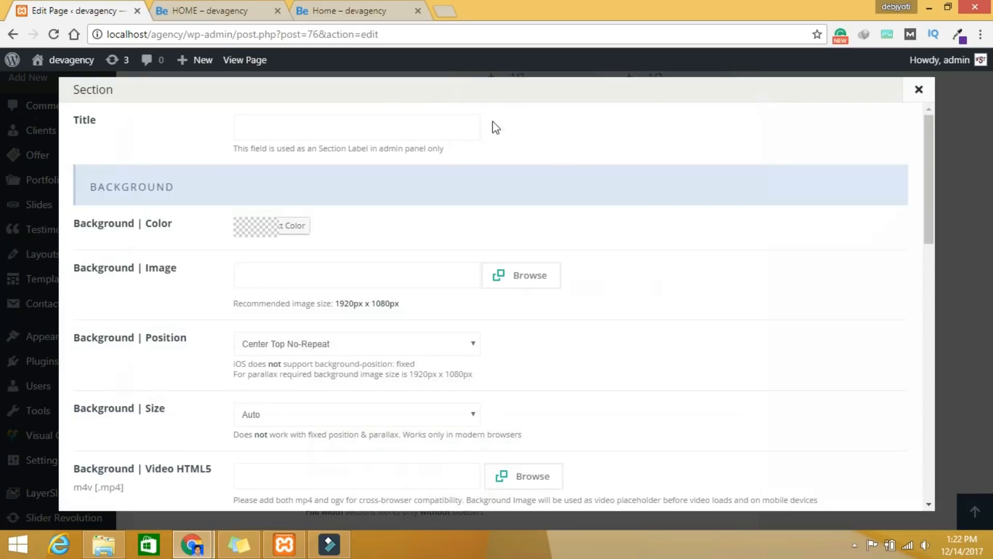
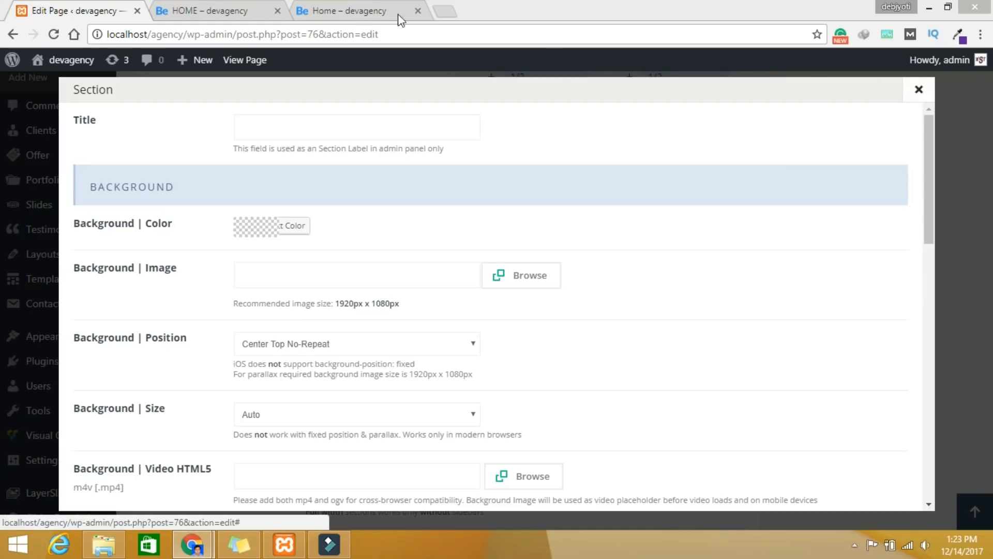
Step: Look over the HOME page preview, then return to the section settings in the editor
click(357, 9)
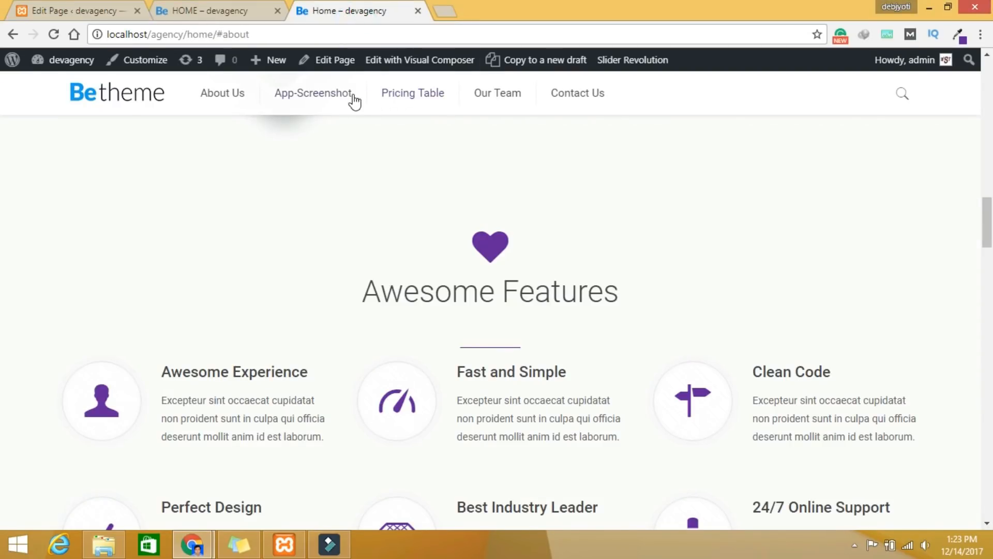
click(219, 15)
click(106, 9)
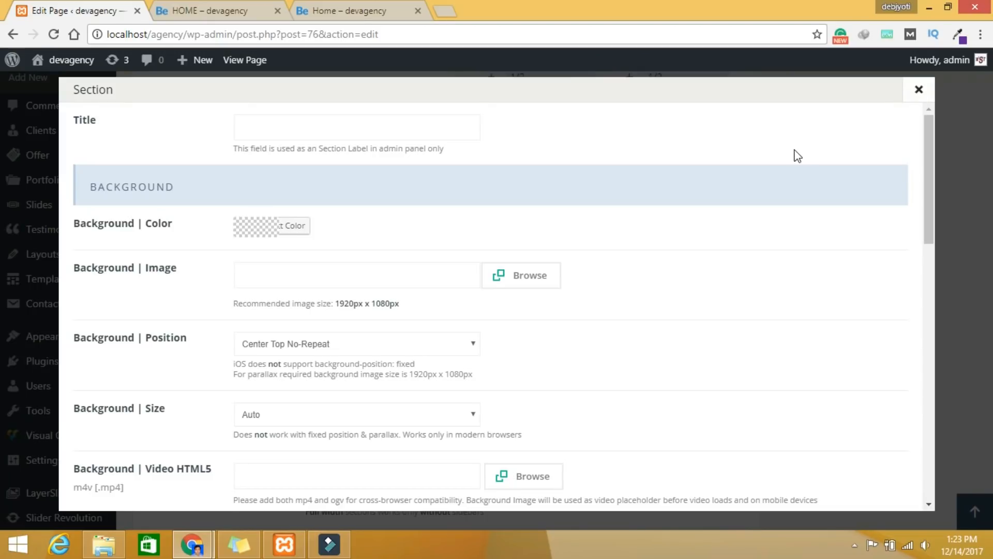
scroll(442, 297, down, 7)
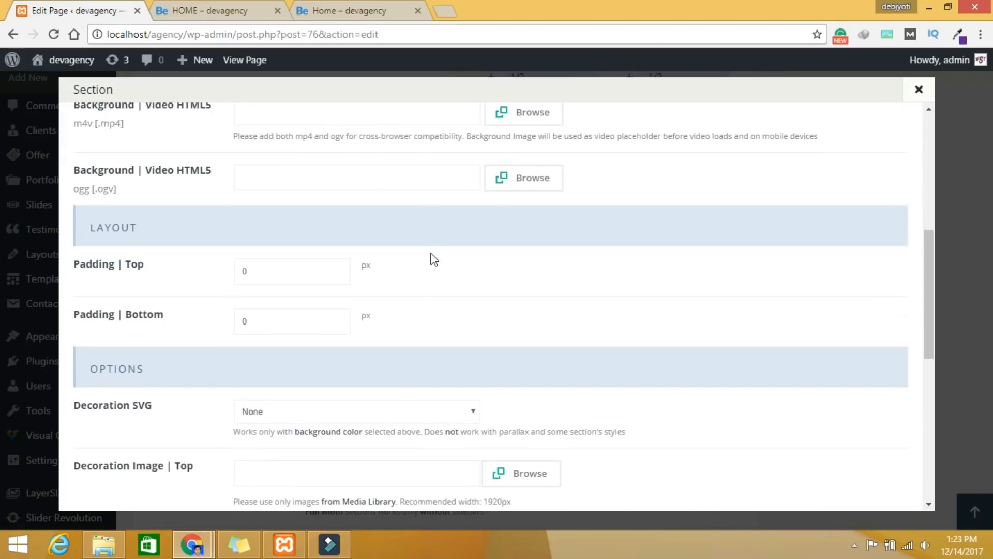
scroll(418, 308, down, 9)
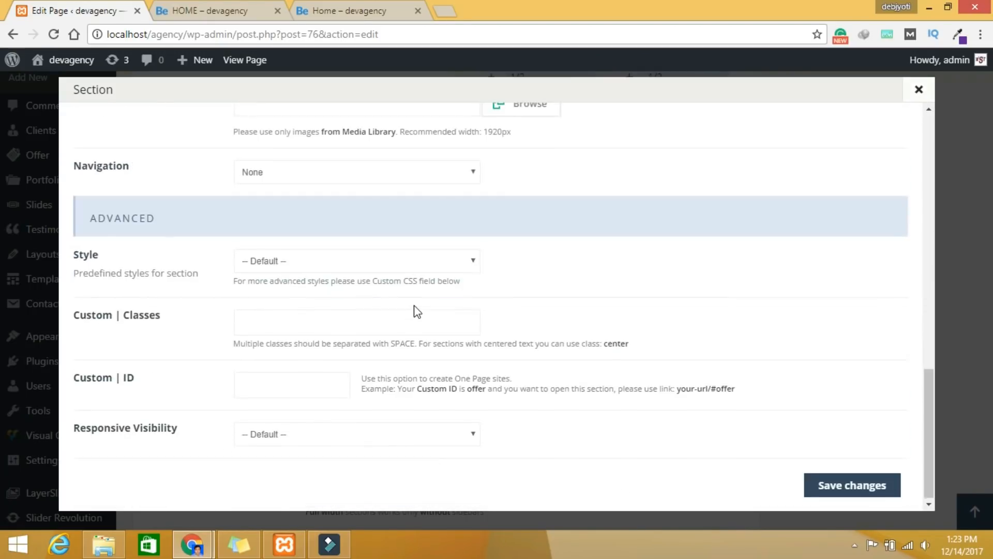
scroll(417, 310, up, 9)
scroll(417, 311, up, 7)
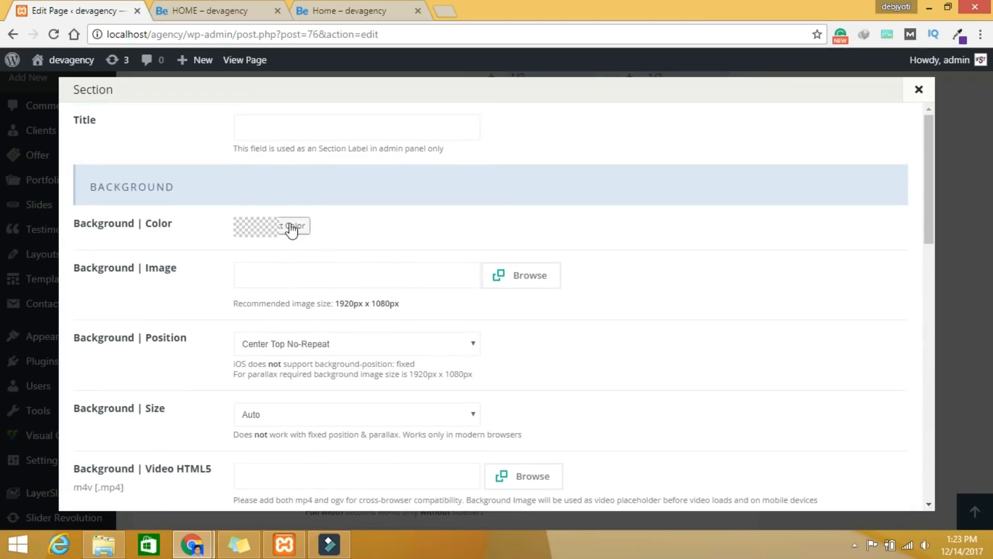
Step: Set the section's title and custom ID to Awesome Features
click(283, 131)
text(Awesome Features)
scroll(375, 274, down, 10)
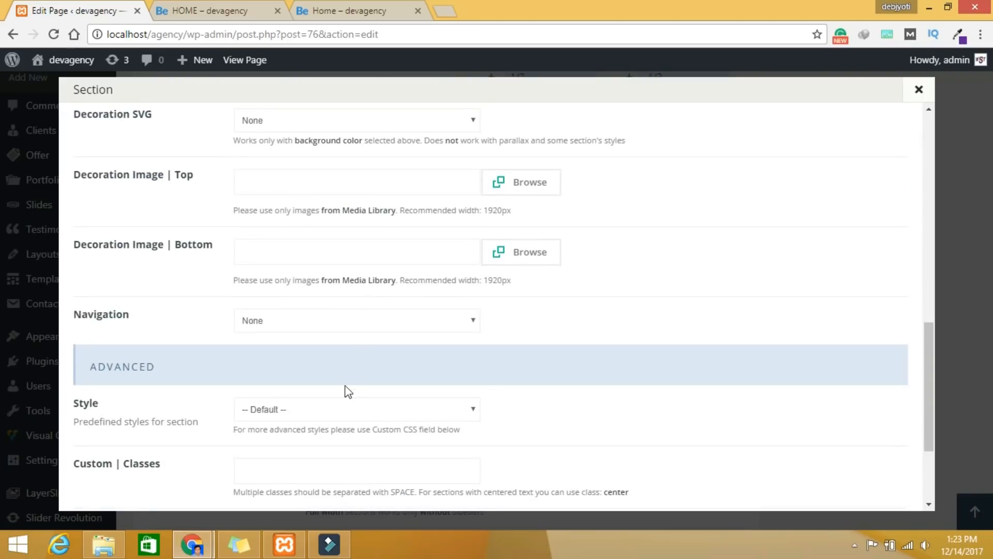
scroll(352, 399, down, 1)
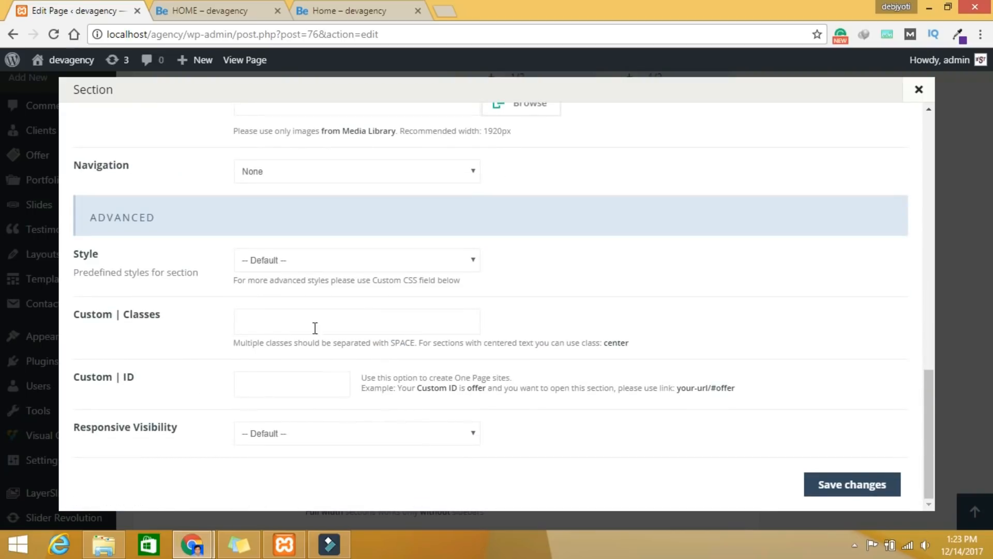
click(280, 391)
text(Awesome Features)
Step: Save the section settings and update the HOME page
click(858, 480)
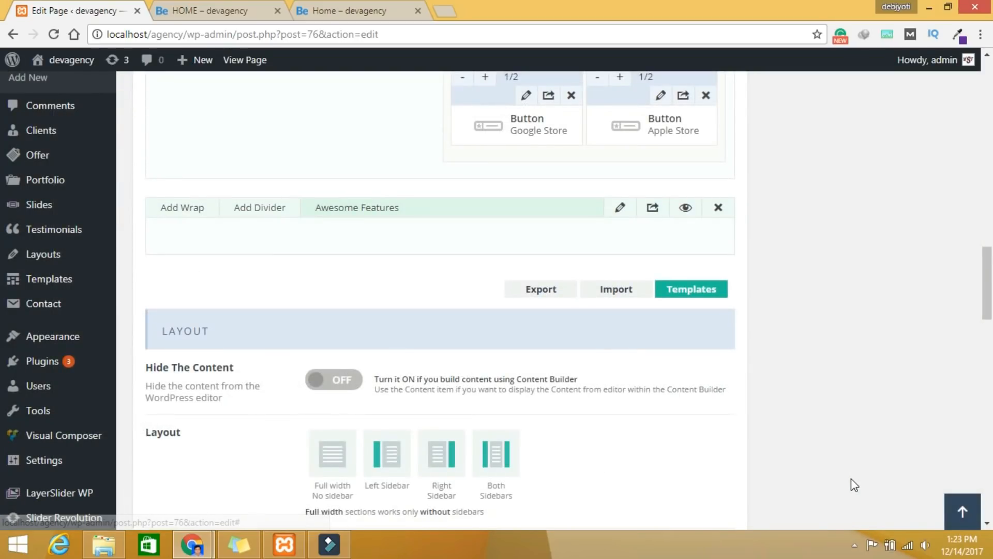
scroll(851, 478, up, 3)
scroll(852, 466, up, 15)
click(926, 436)
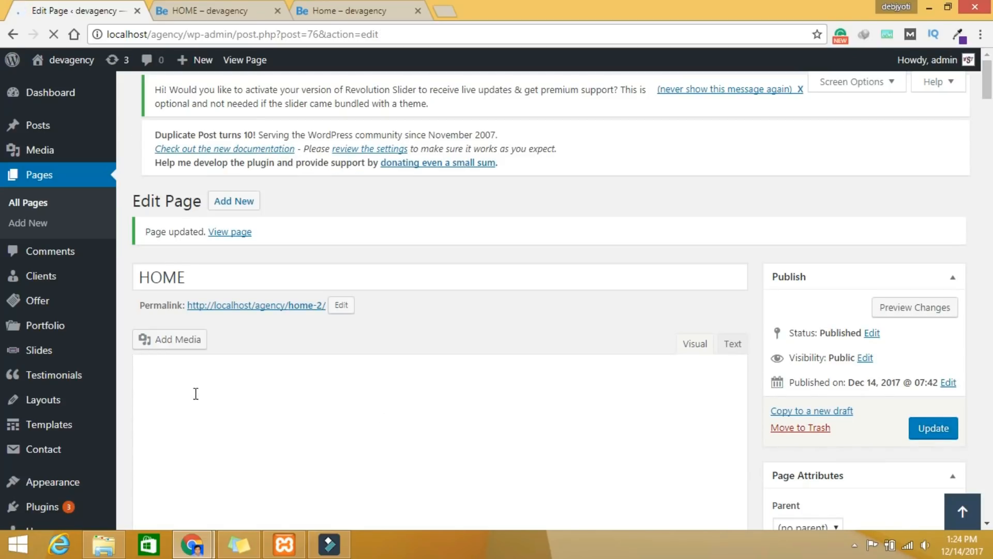
Step: Review the refreshed HOME preview, then go to Appearance in the admin sidebar
click(214, 19)
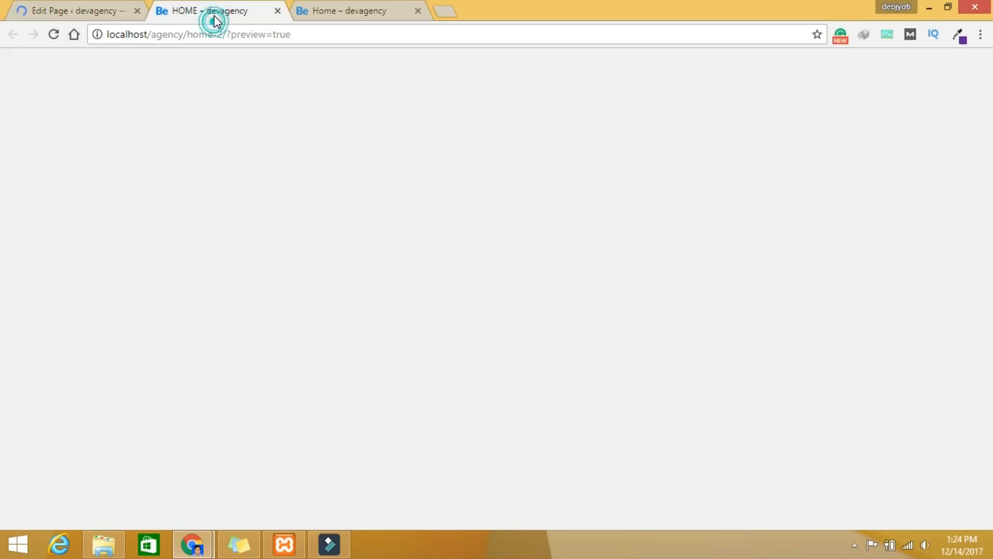
click(81, 8)
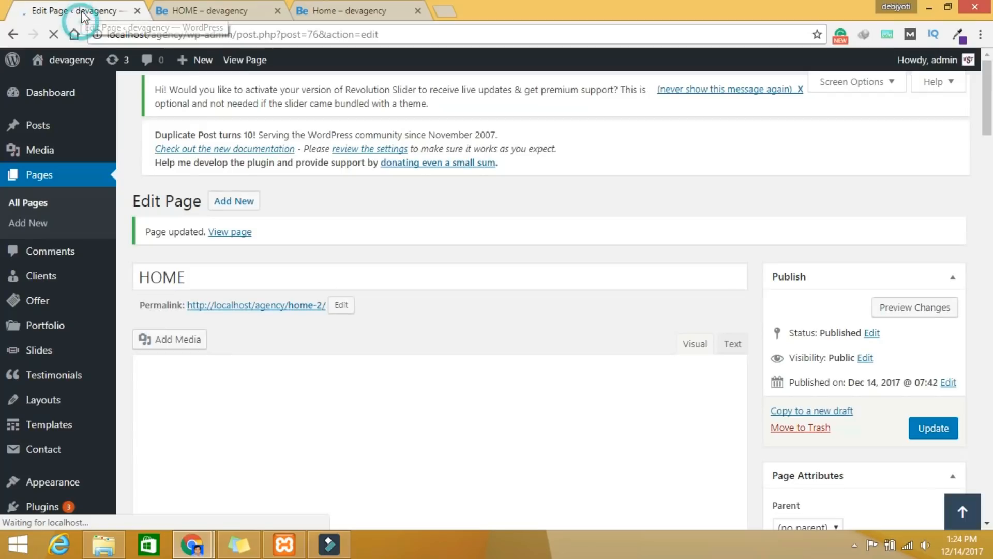
click(197, 12)
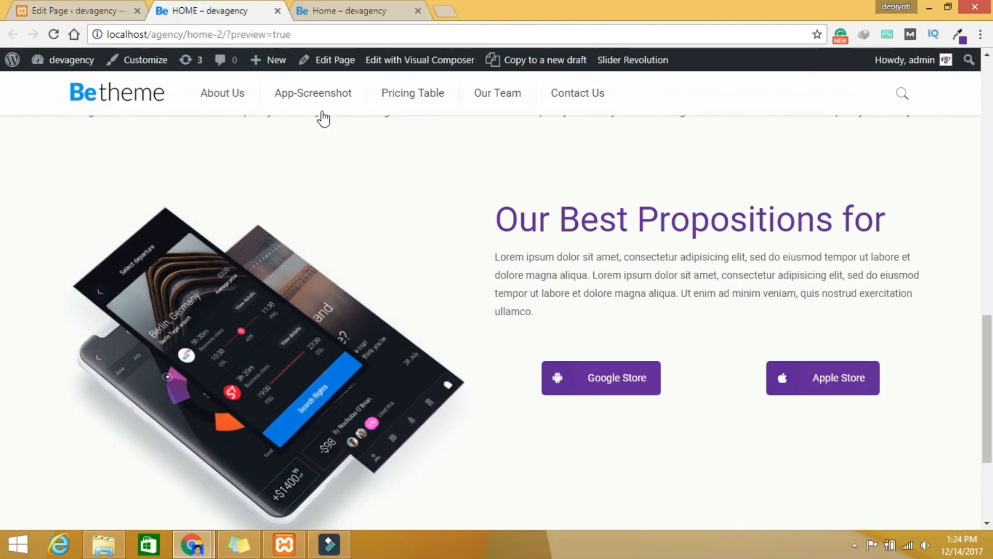
click(107, 12)
scroll(293, 421, down, 4)
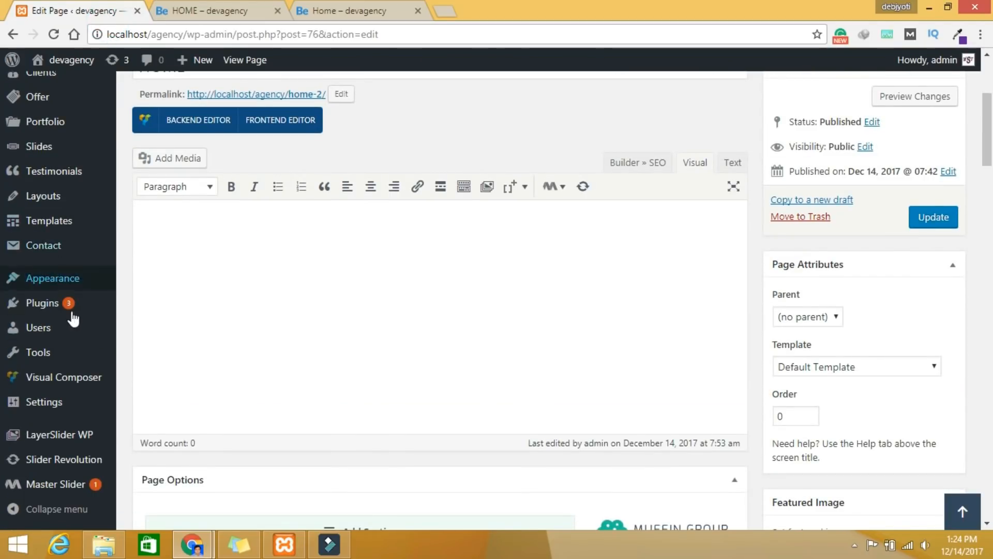
click(50, 280)
click(147, 342)
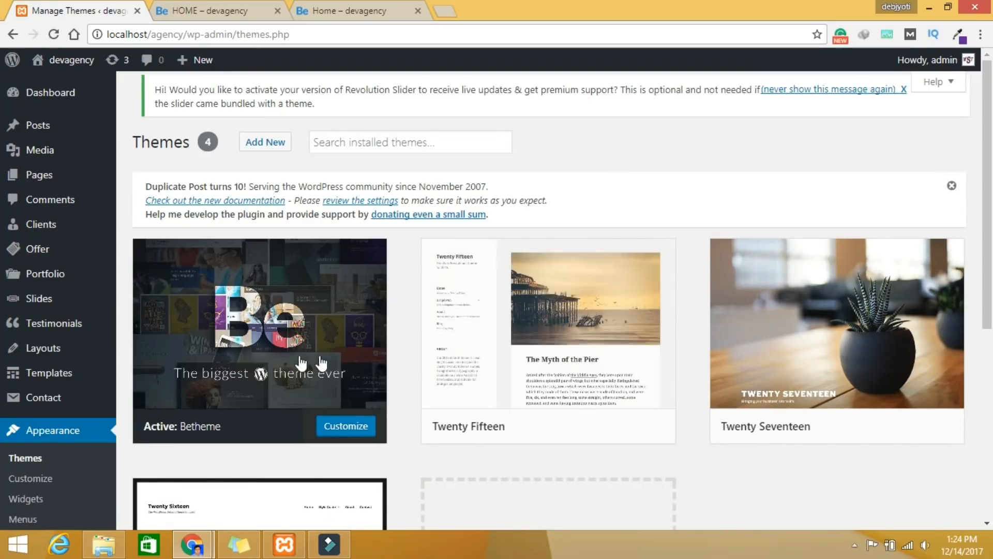
Step: Add an Awesome Features custom link to #Awesome-Features and place it below About Us
scroll(82, 428, down, 4)
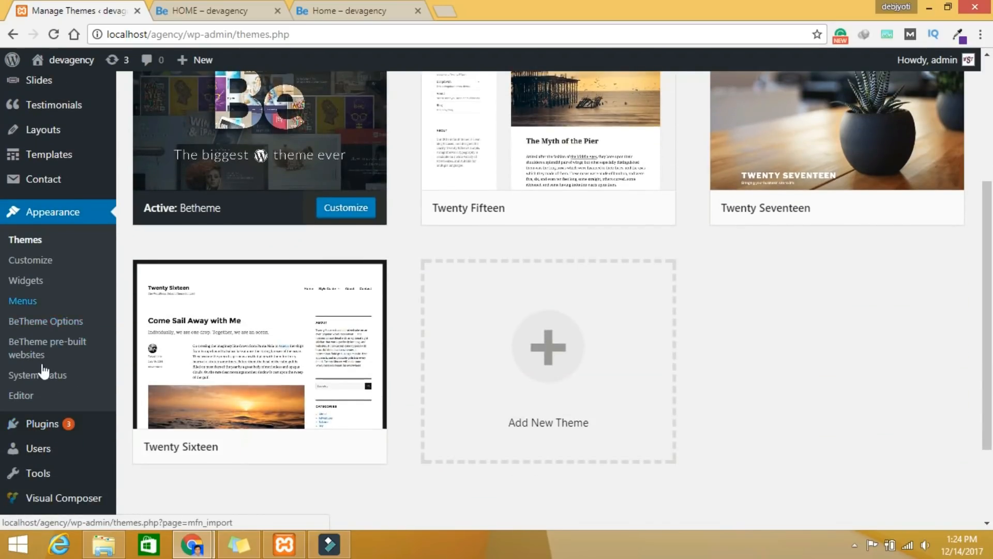
click(31, 304)
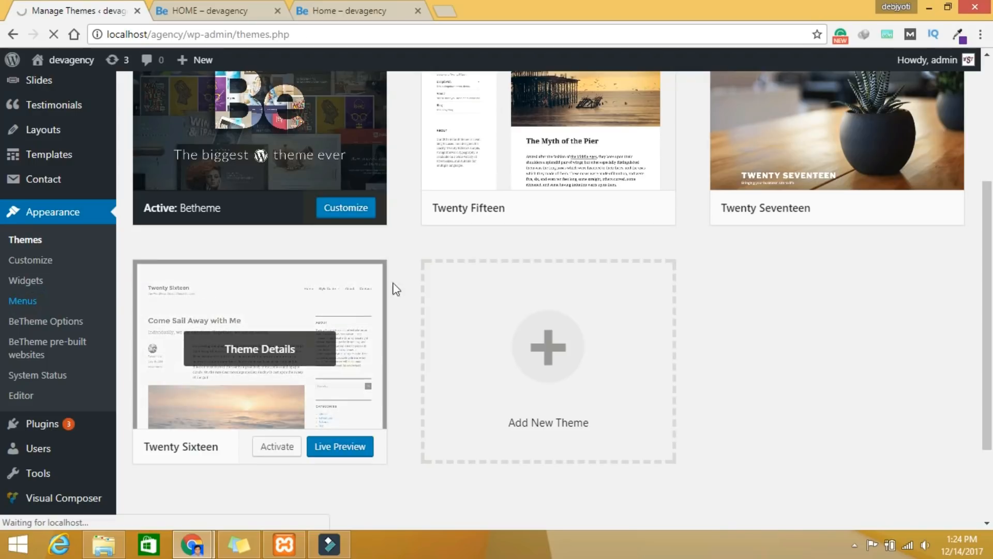
scroll(452, 411, down, 4)
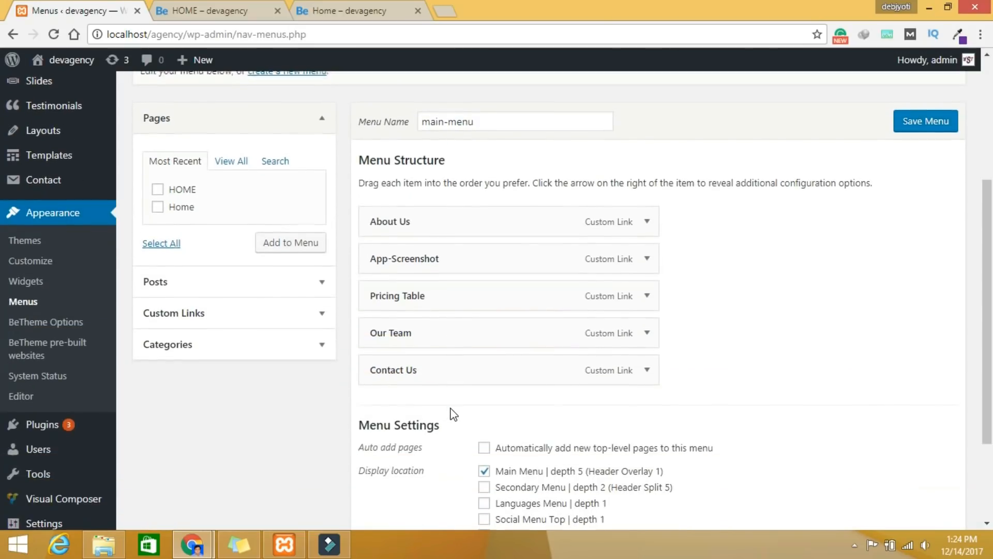
scroll(453, 412, down, 2)
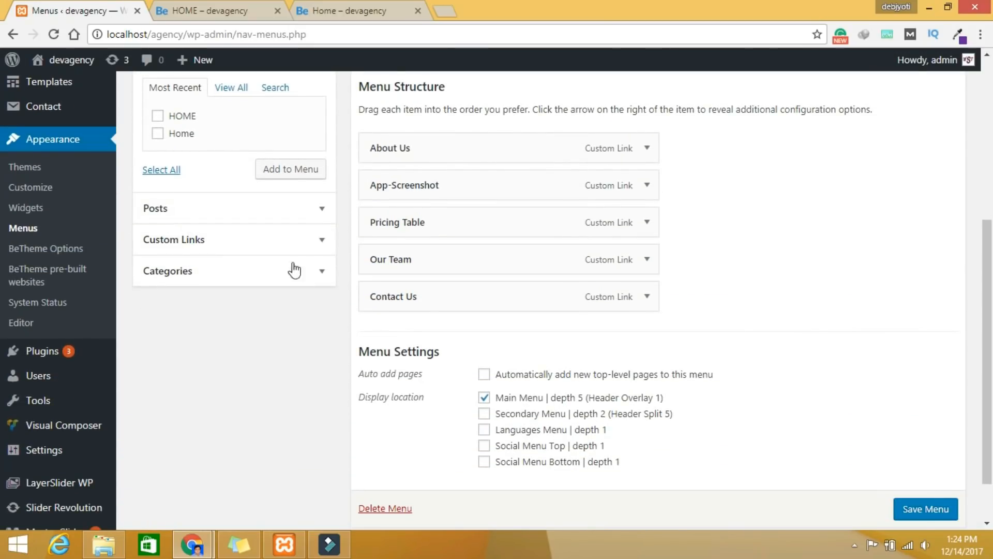
click(301, 242)
scroll(288, 318, up, 2)
click(226, 258)
text(Awesome Features)
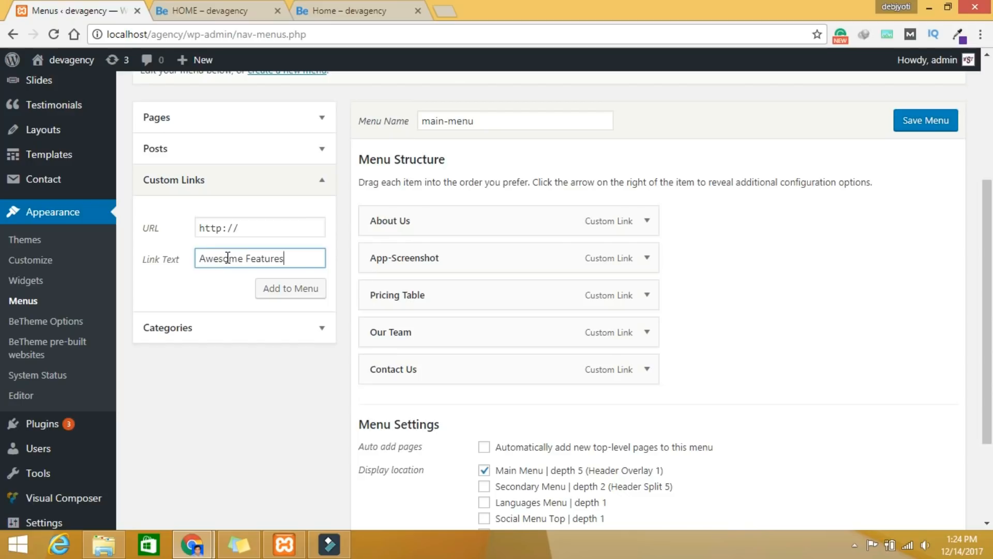
triple_click(274, 229)
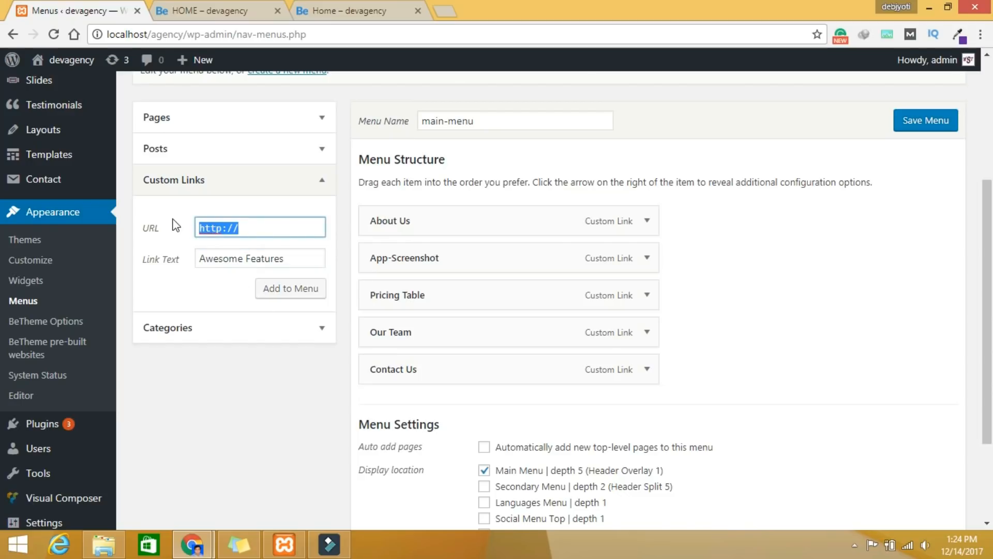
text(Awesome Features)
text(#)
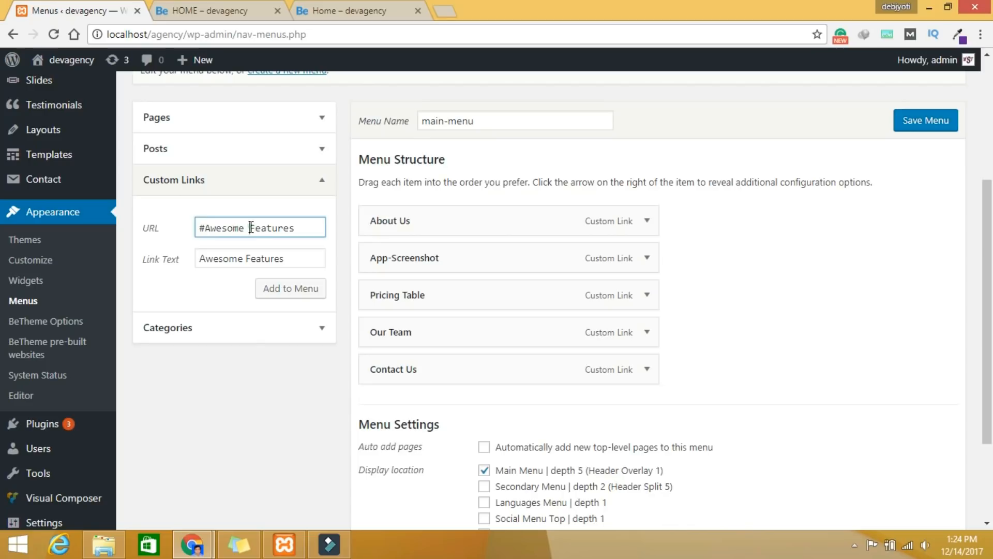
key(BackSpace)
text(-)
click(301, 293)
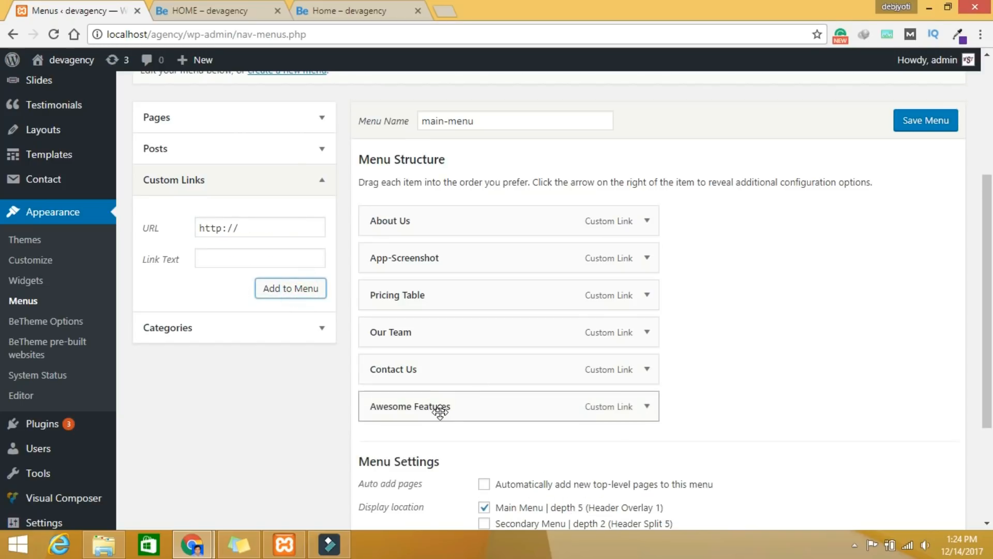
drag(440, 411, 441, 269)
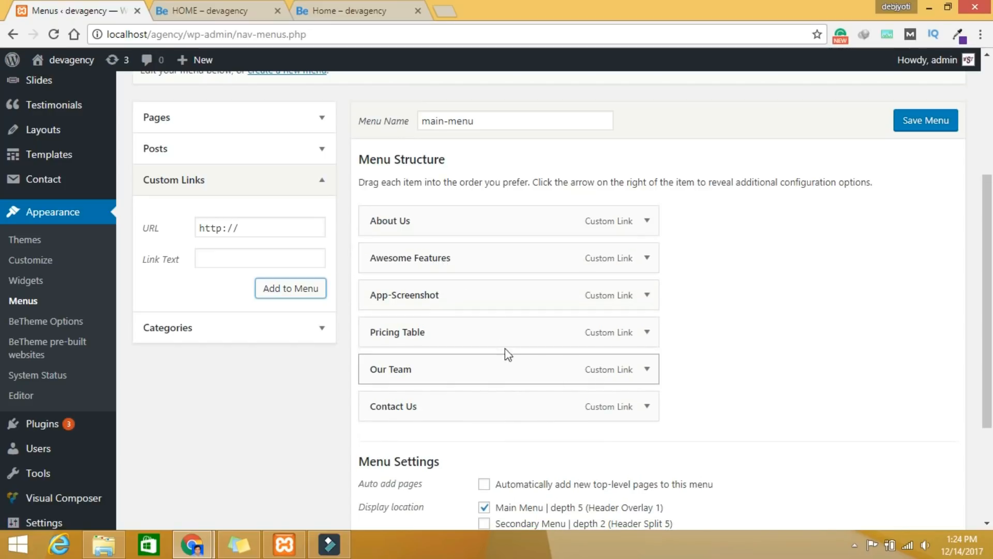
Step: Add the HOME page to the menu and move it to the first position
scroll(254, 293, up, 3)
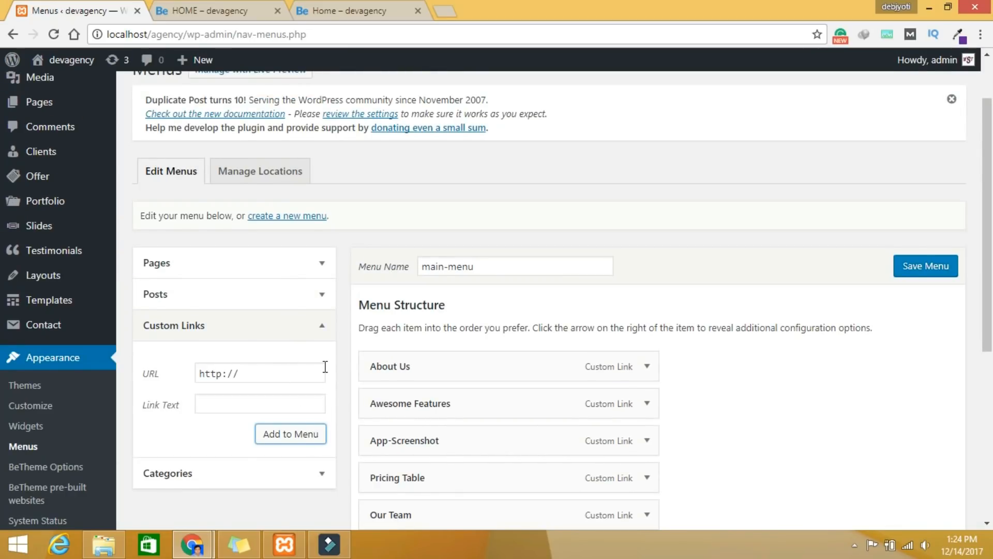
scroll(325, 366, up, 2)
click(317, 336)
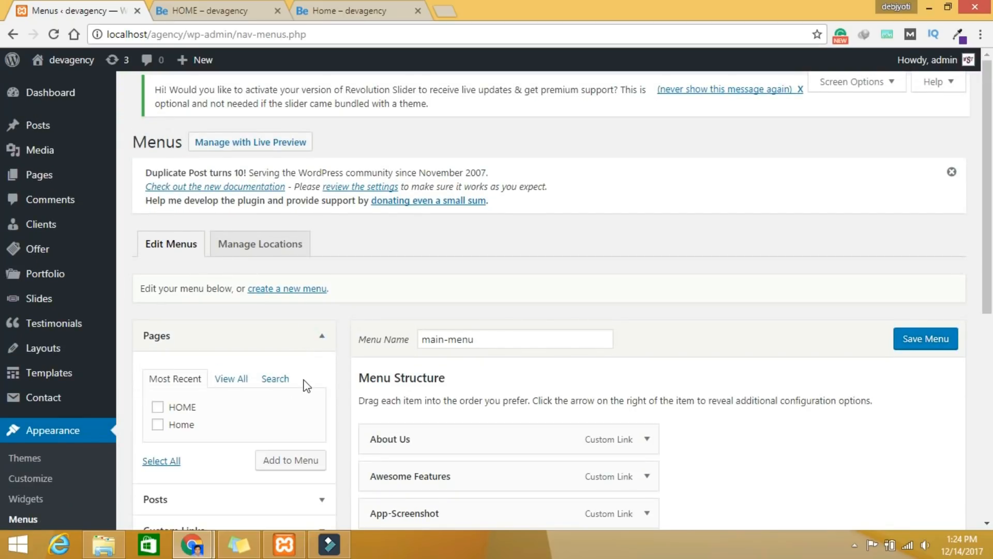
click(156, 426)
click(157, 407)
click(157, 425)
click(279, 462)
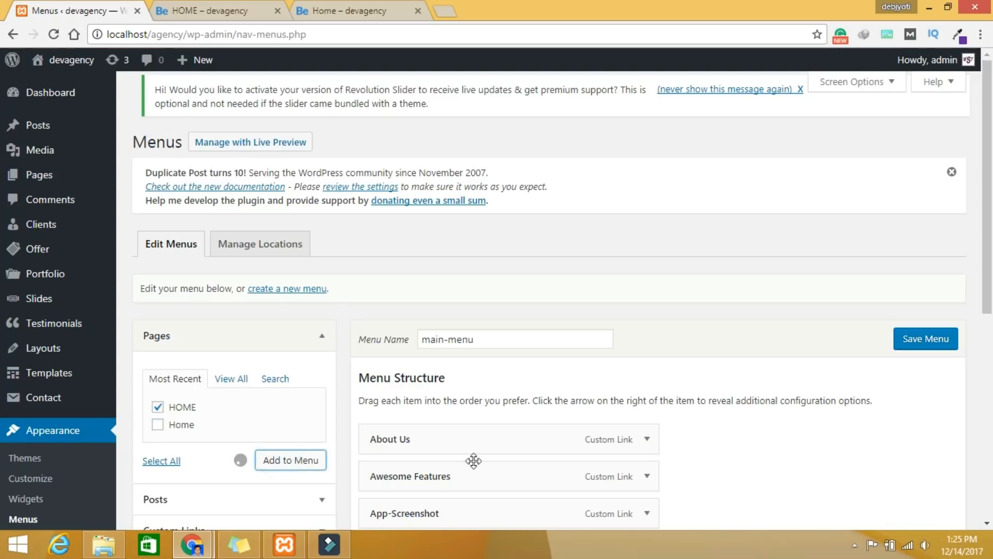
scroll(650, 497, down, 2)
scroll(651, 496, down, 5)
drag(433, 303, 419, 279)
scroll(430, 261, up, 5)
Step: Save the main menu and check it on the HOME preview
click(926, 207)
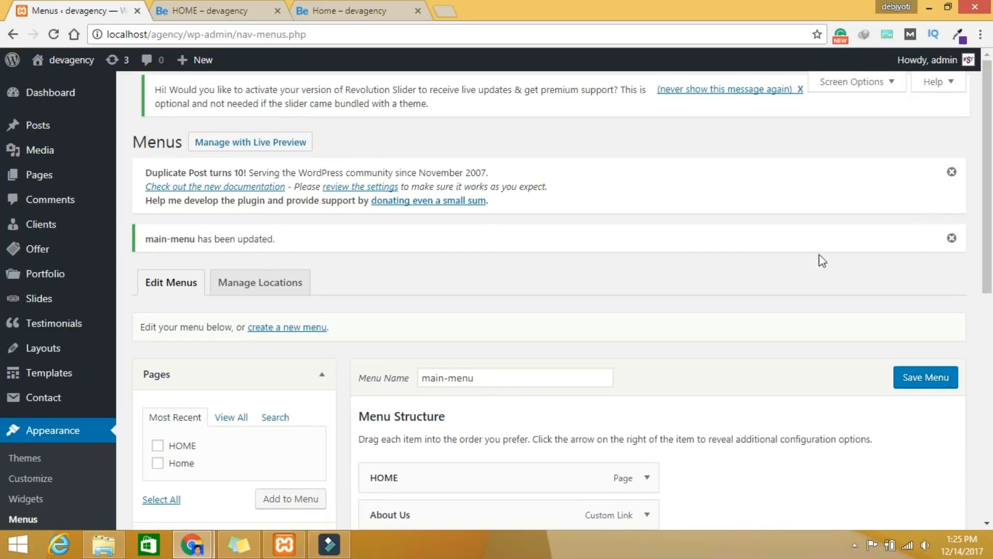
click(249, 11)
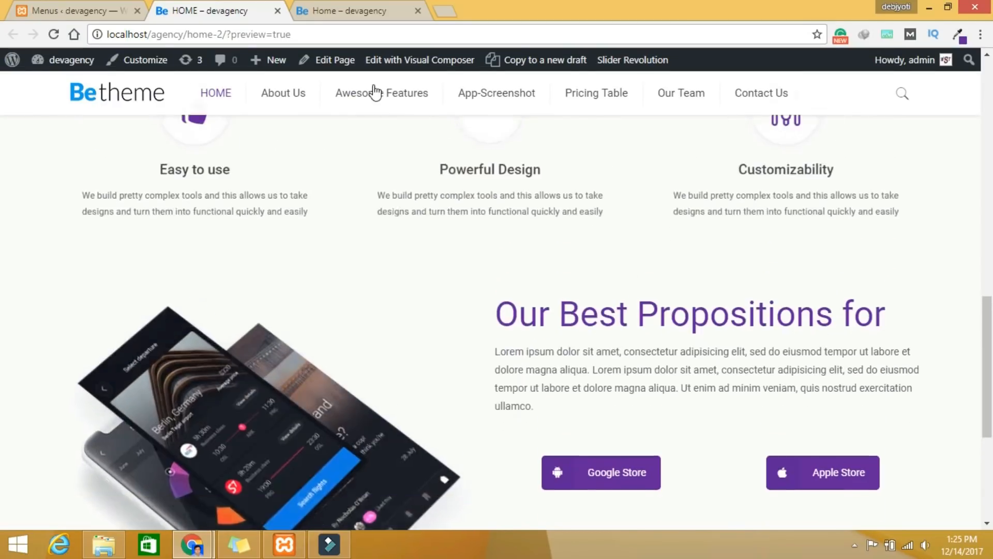
click(68, 11)
Step: Open the HOME page editor and add a new wrap to the Awesome Features section
click(39, 175)
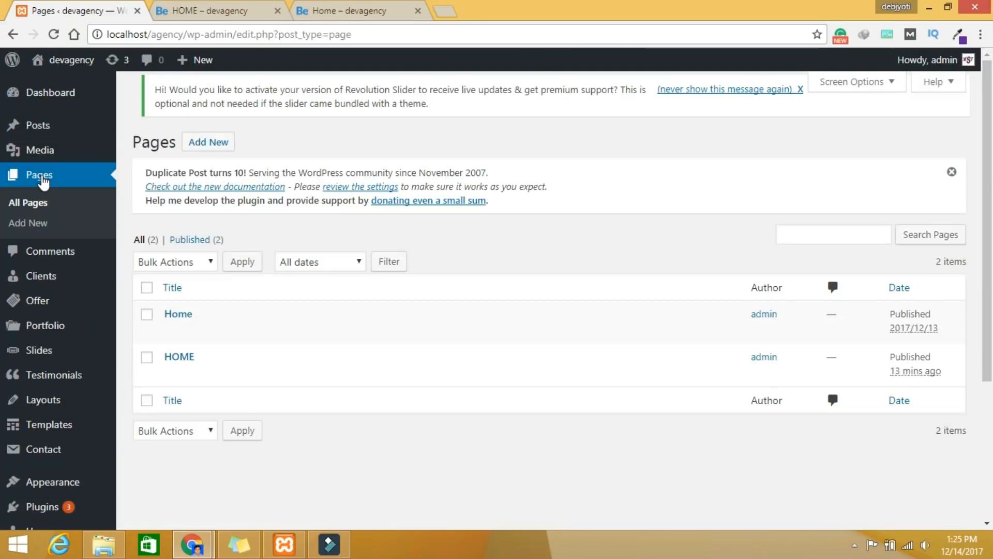
click(179, 356)
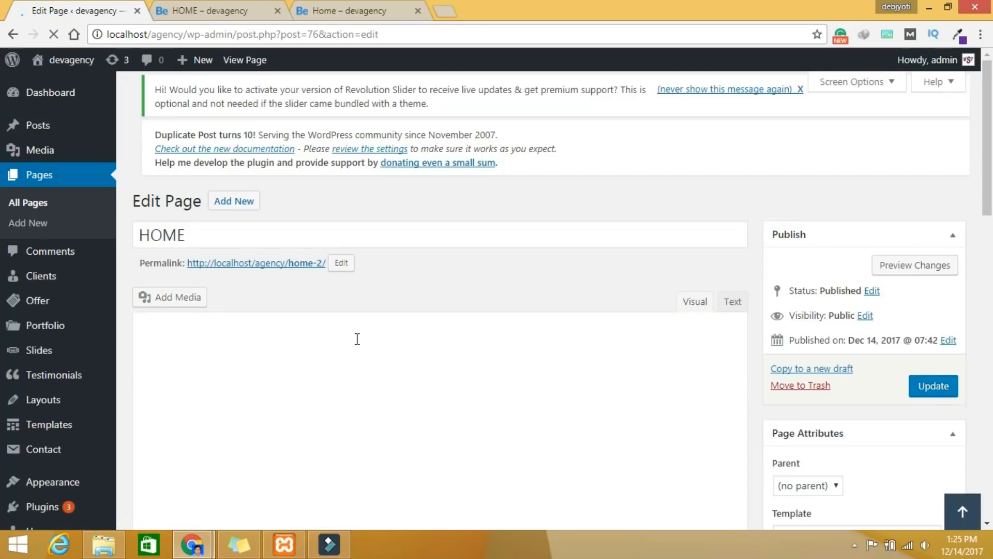
scroll(397, 377, down, 6)
scroll(396, 374, down, 6)
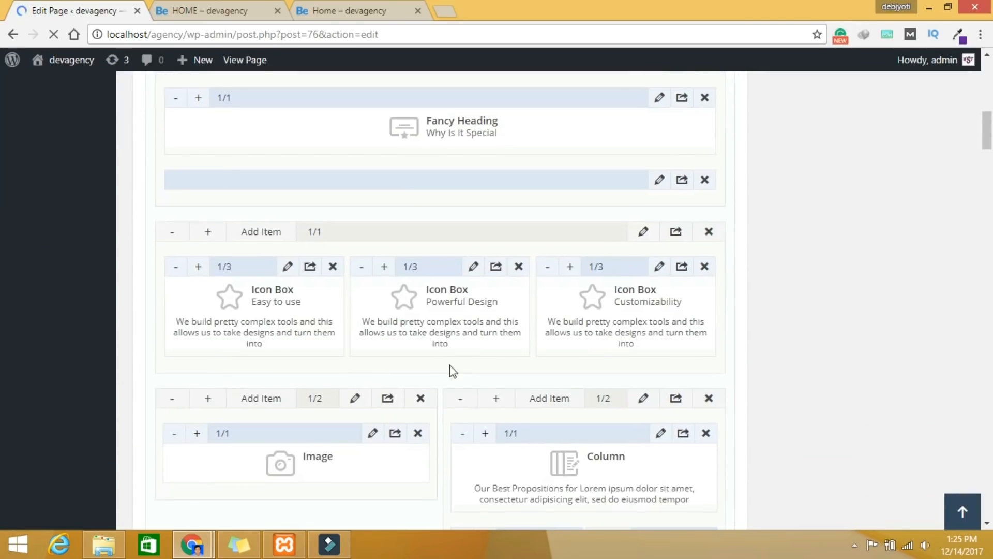
scroll(461, 387, down, 5)
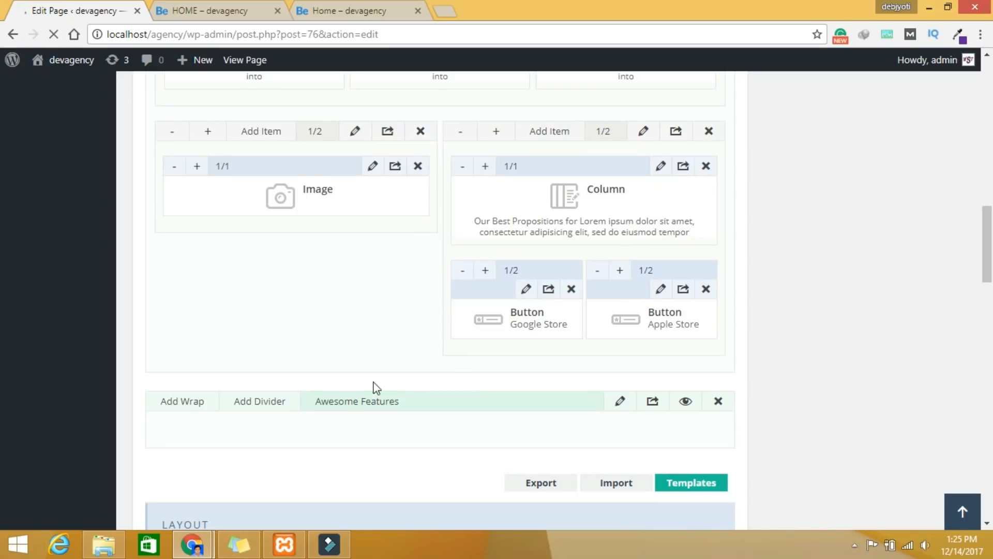
scroll(313, 417, down, 3)
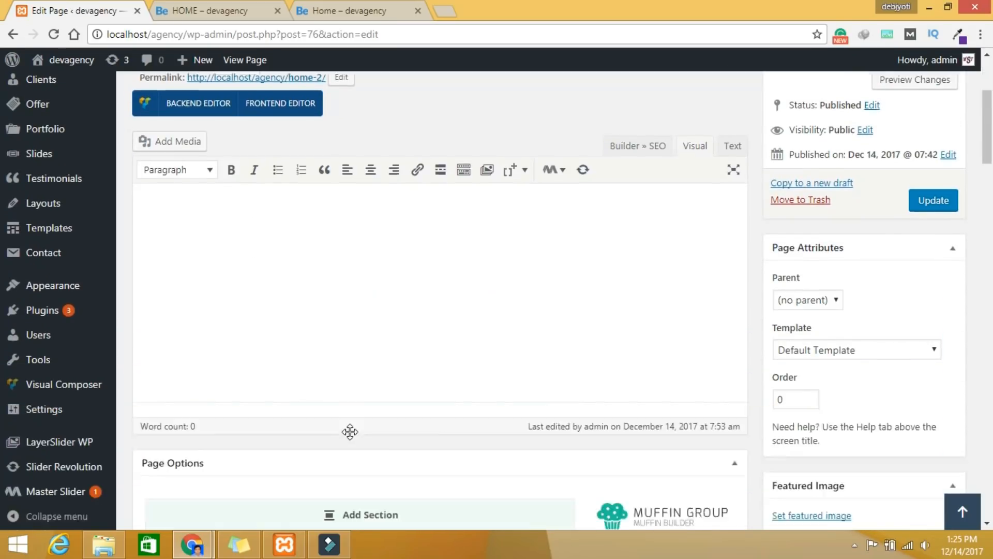
scroll(349, 432, down, 20)
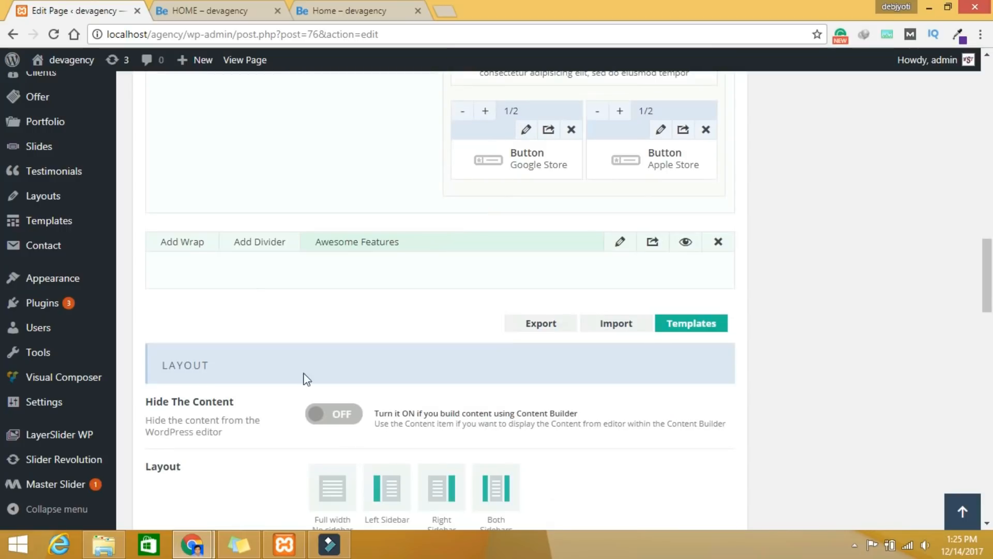
click(195, 250)
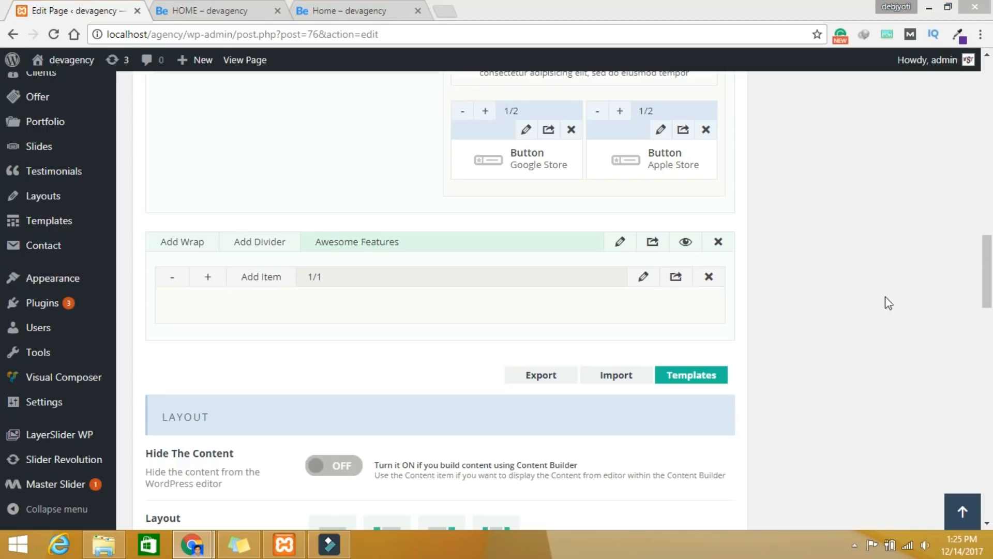
Step: Add a Fancy Heading element to the new wrap
click(251, 280)
click(829, 113)
text(fa)
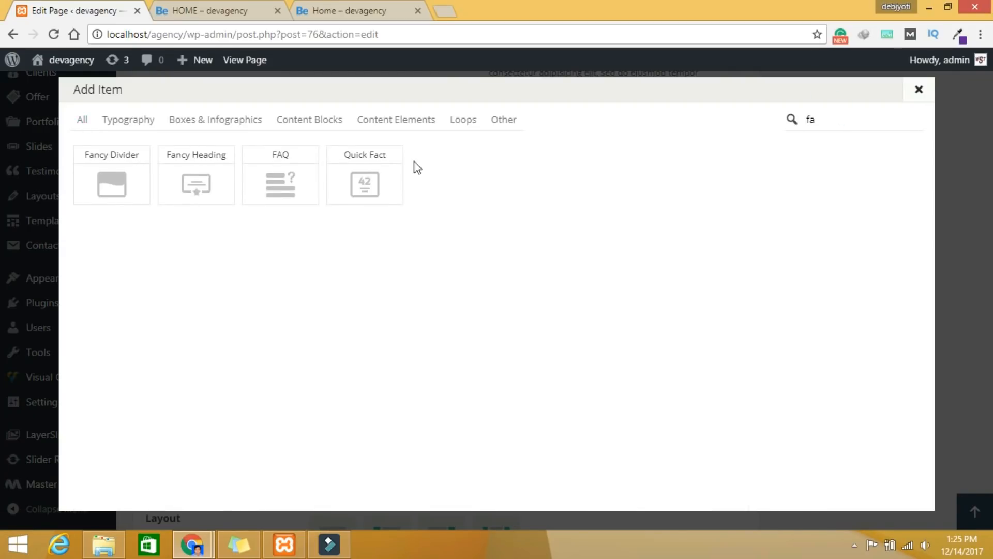
click(210, 188)
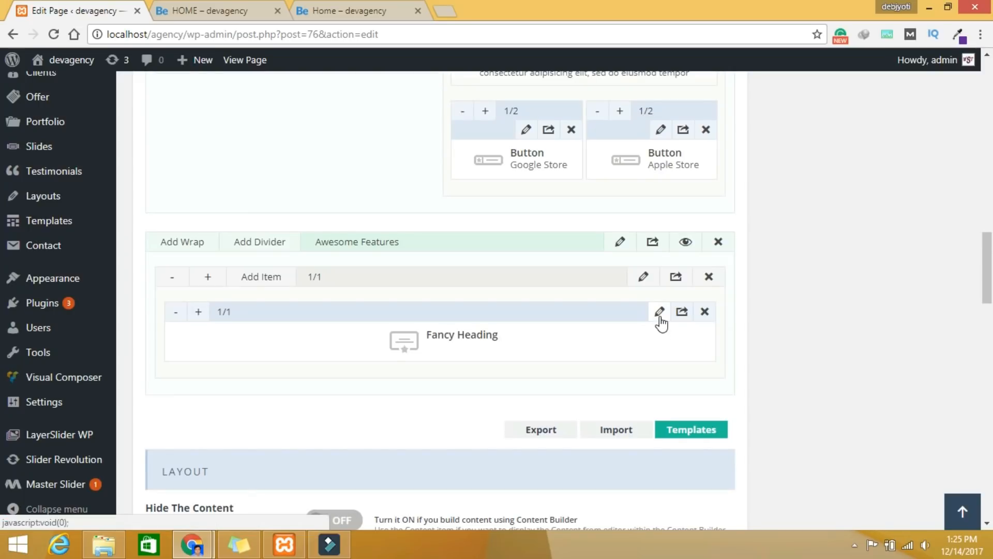
Step: Give the Fancy Heading the title Awesome Features and the heart icon, then save
click(660, 318)
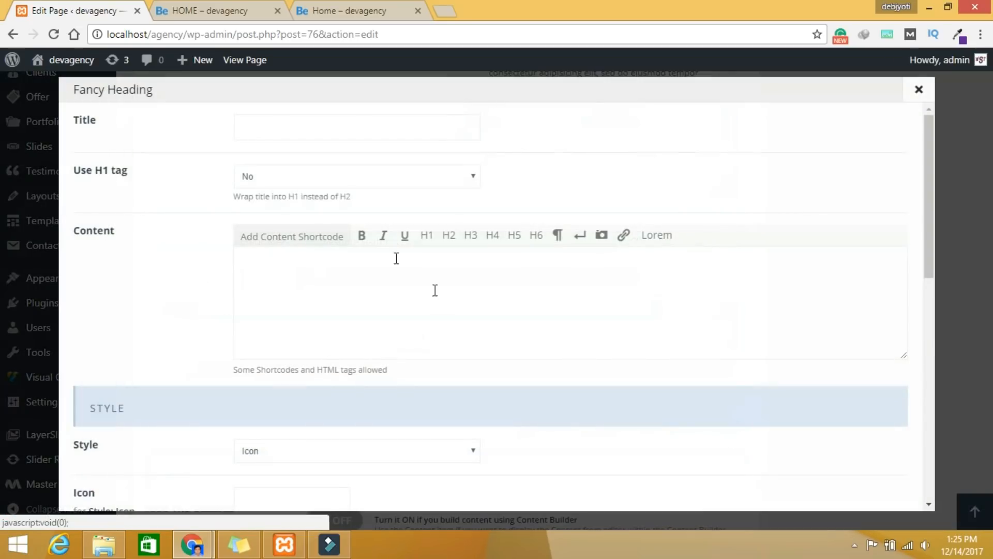
click(281, 118)
text(Awesome Features)
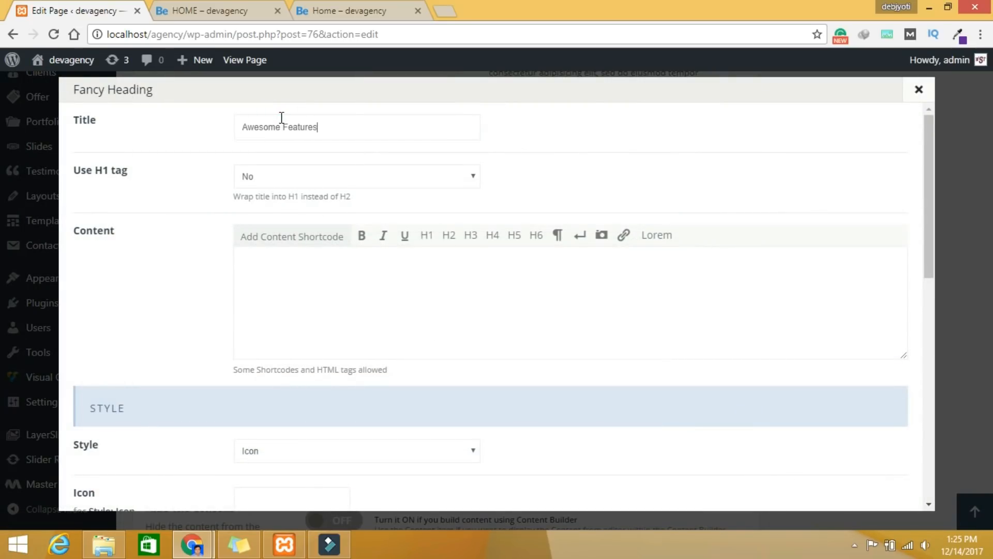
scroll(415, 249, down, 4)
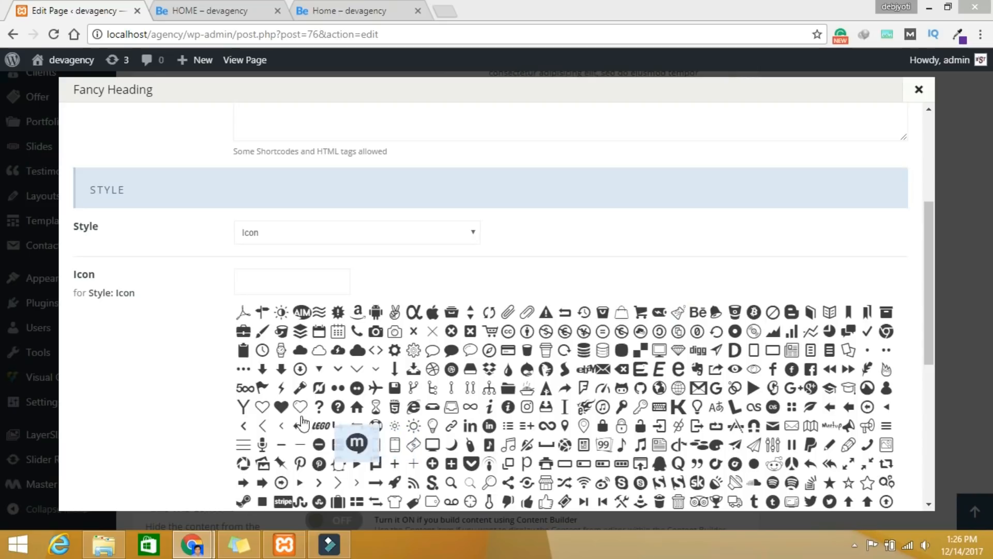
click(286, 412)
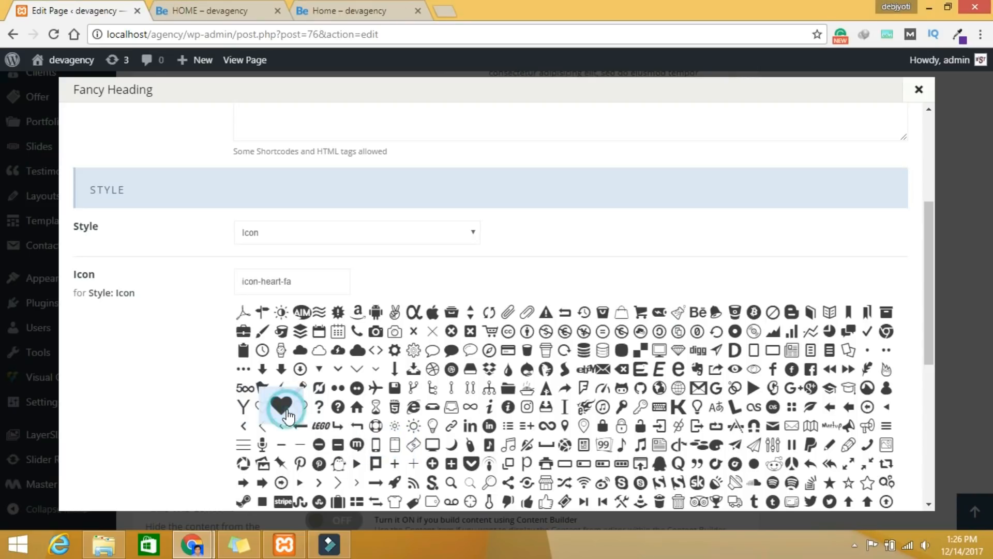
scroll(843, 498, down, 6)
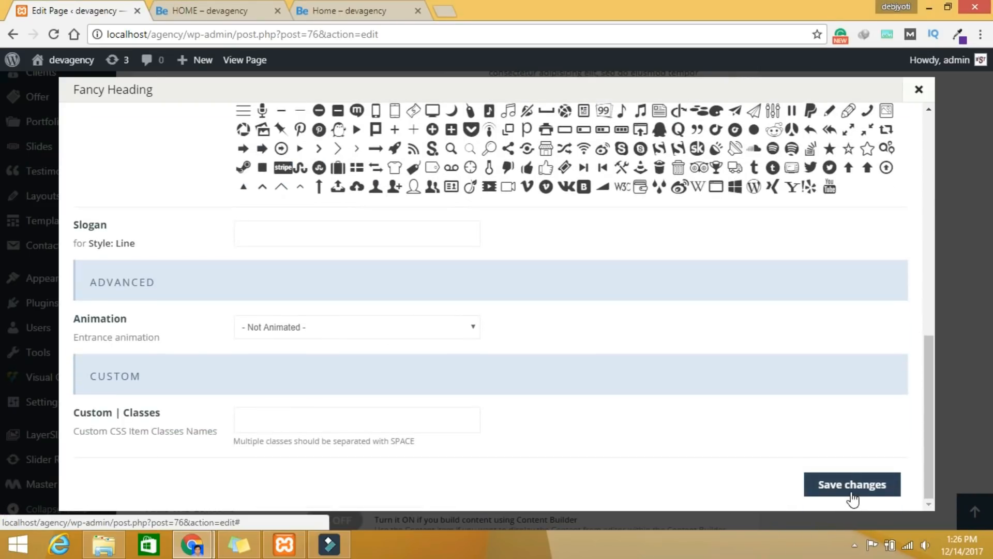
click(849, 498)
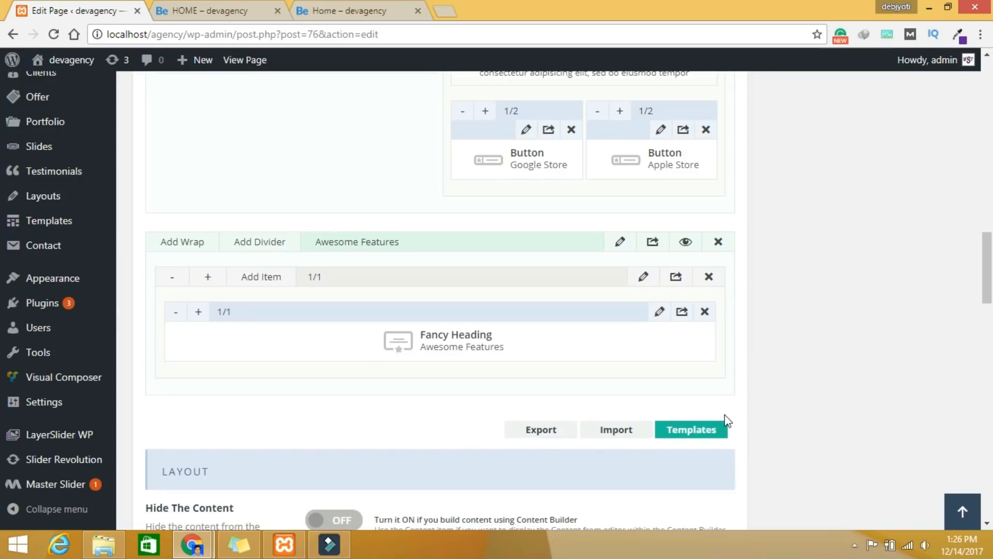
Step: Add a Divider element below the Awesome Features heading
click(262, 277)
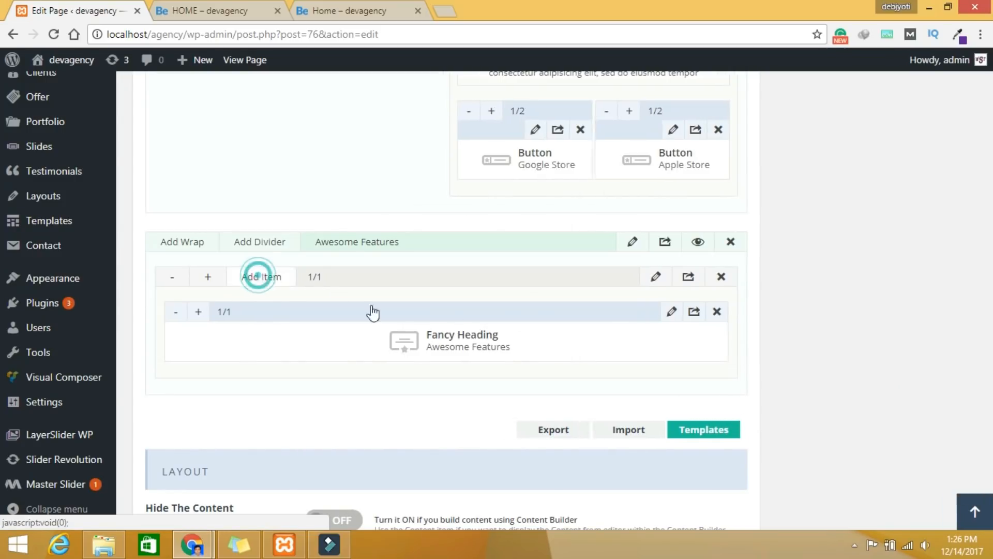
click(810, 121)
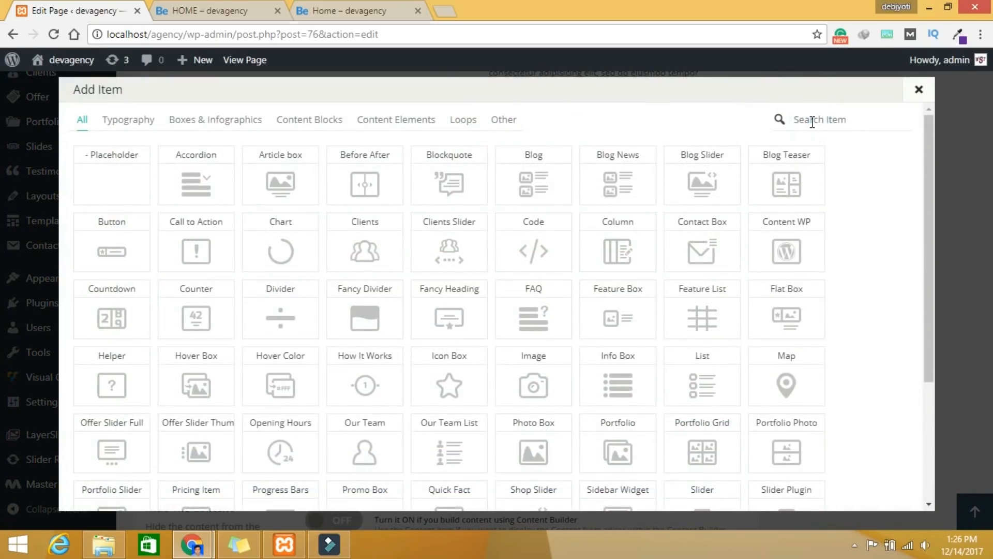
text(de)
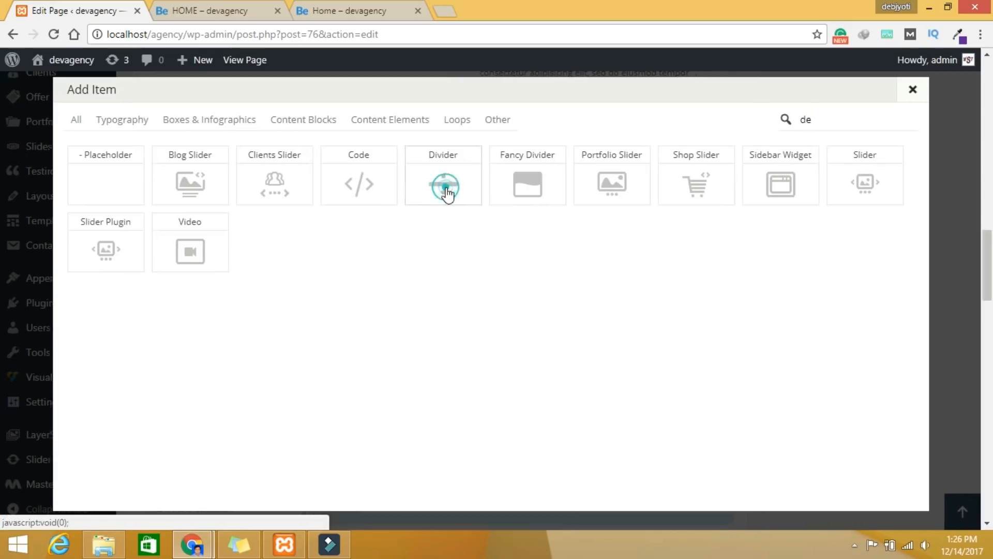
click(446, 193)
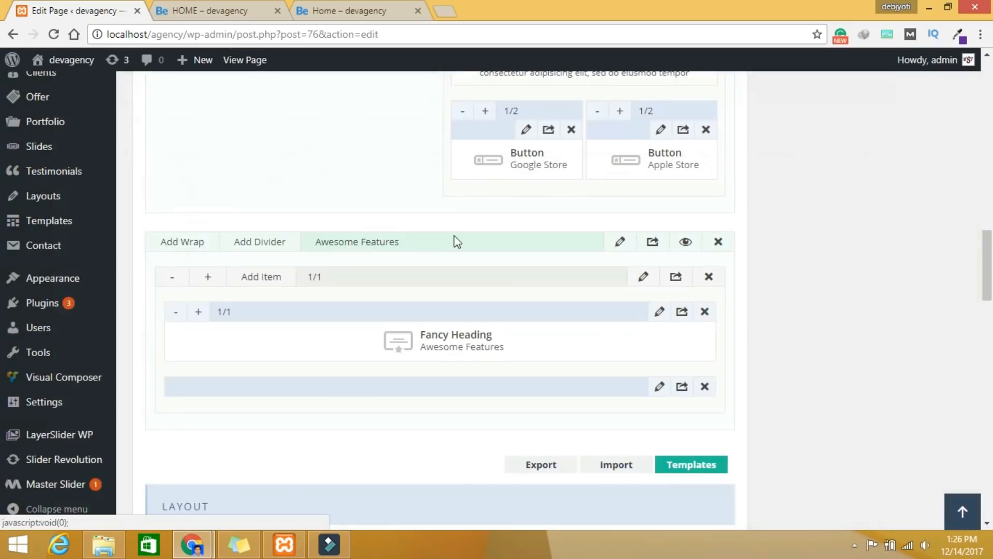
Step: Set the divider to 30 px height, Narrow line and theme colour, and save
click(664, 386)
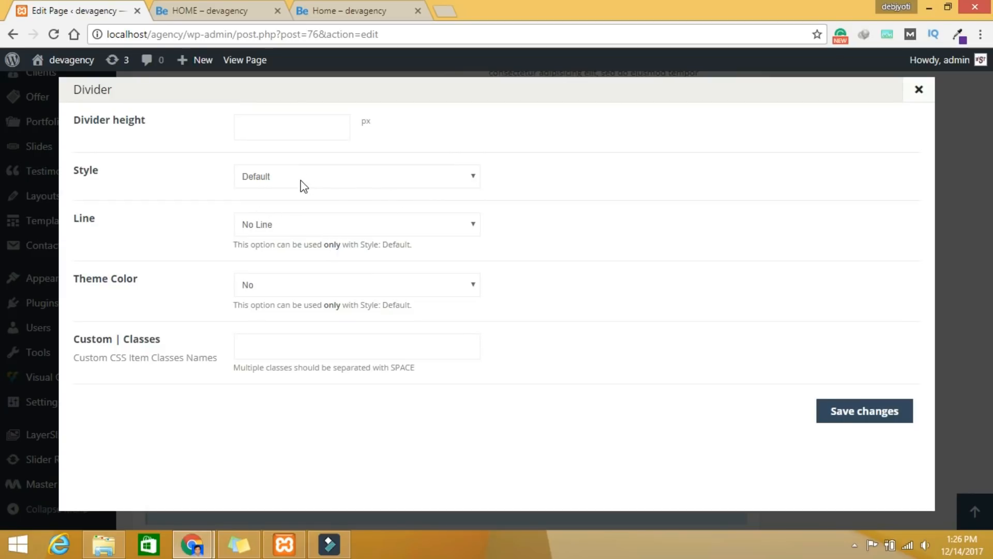
click(290, 230)
click(281, 254)
click(284, 286)
click(277, 314)
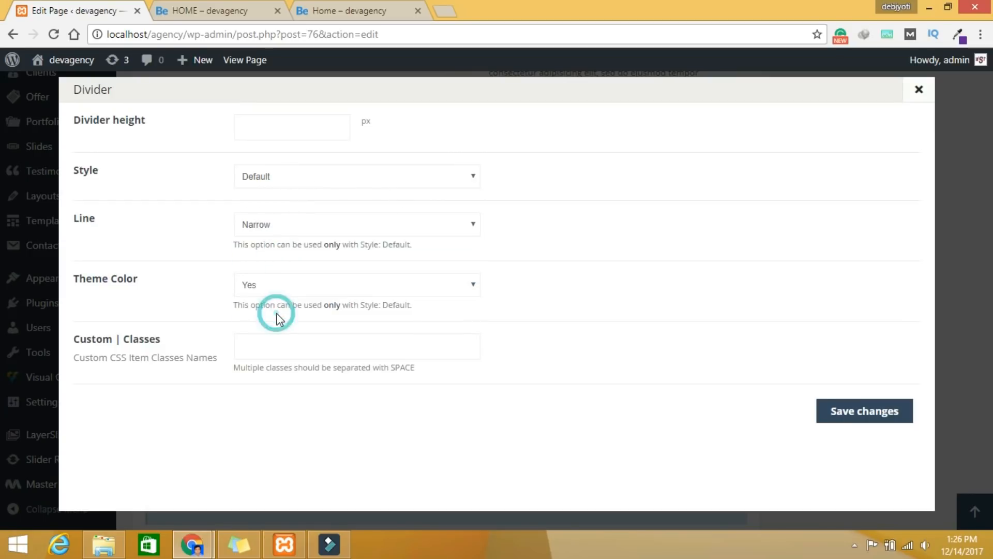
click(294, 129)
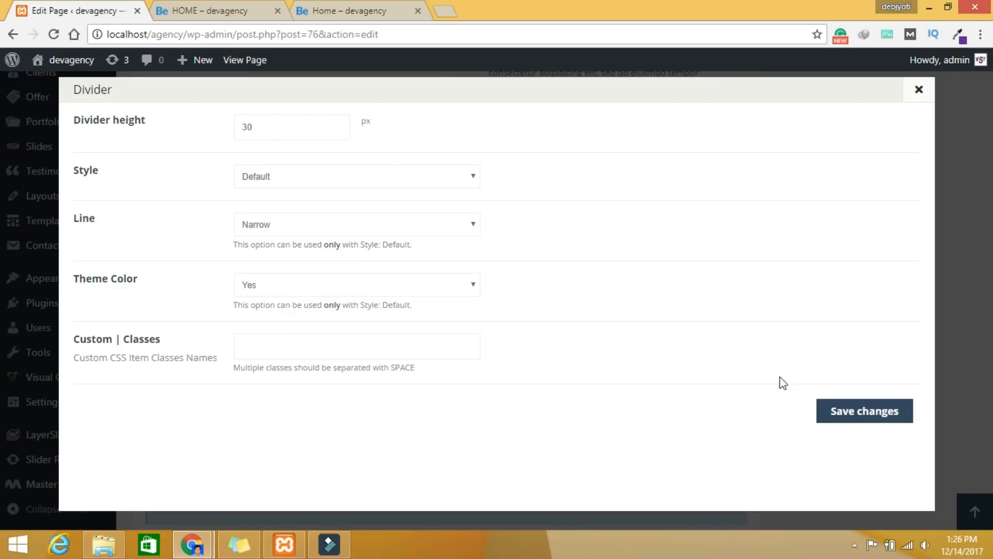
click(876, 411)
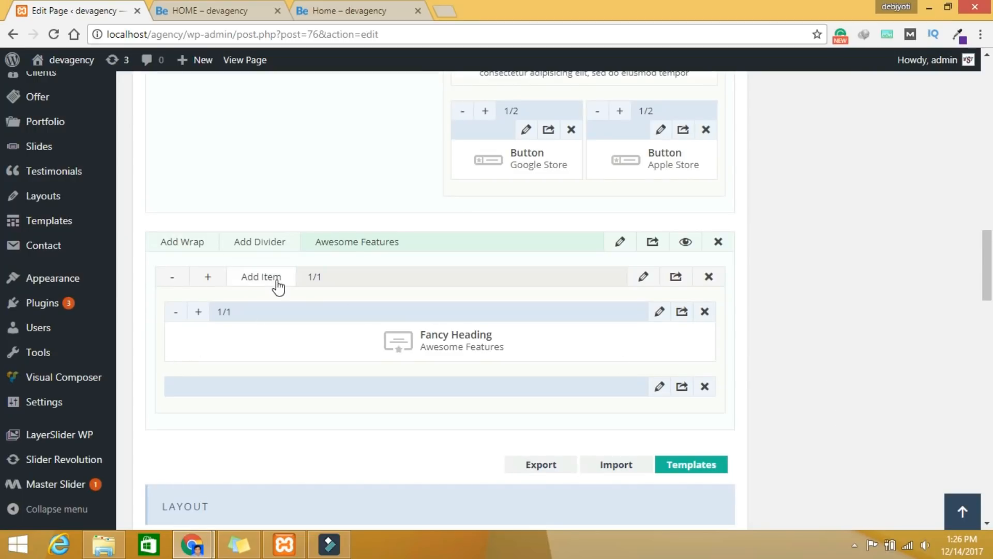
Step: Add a second wrap to Awesome Features with padding 30px 0px
click(196, 247)
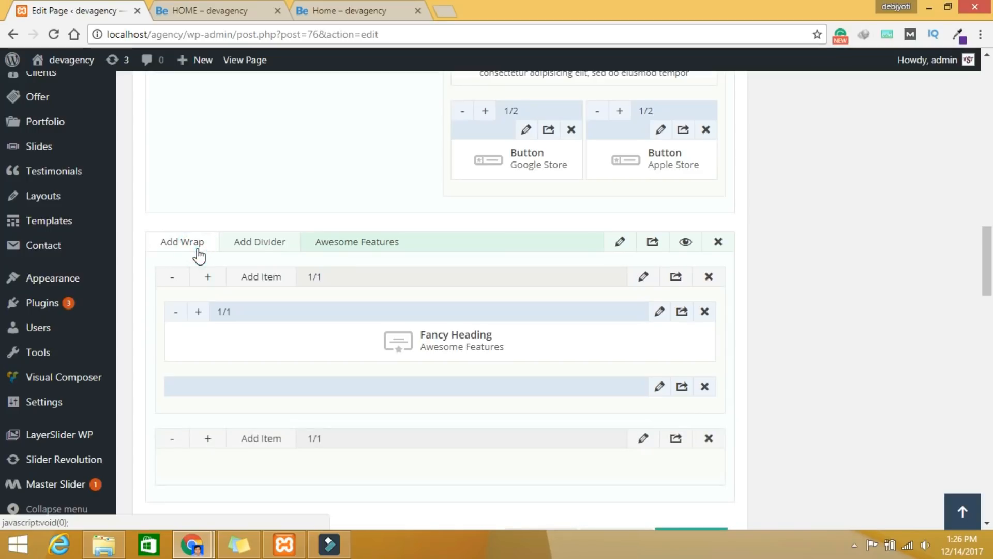
scroll(437, 437, down, 3)
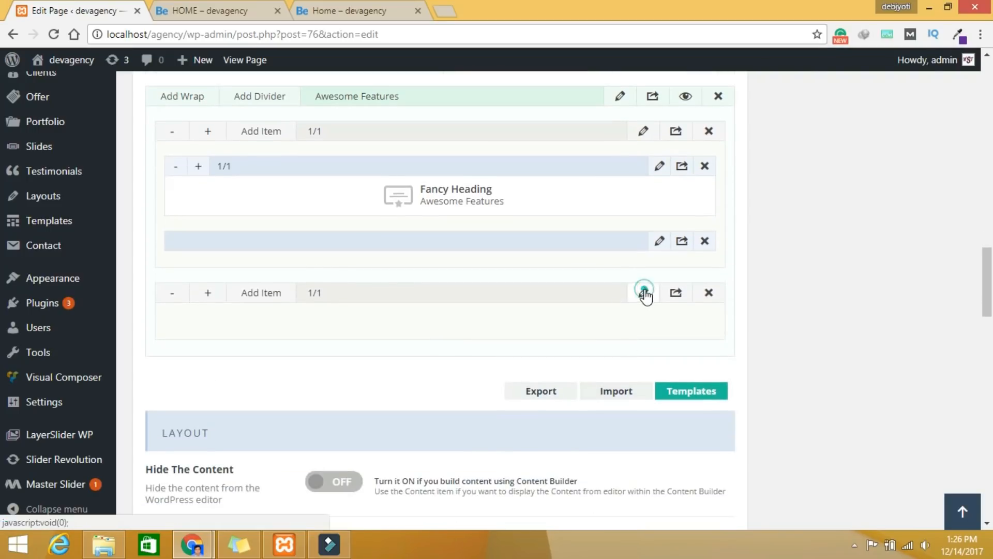
click(643, 292)
scroll(377, 358, down, 5)
click(272, 170)
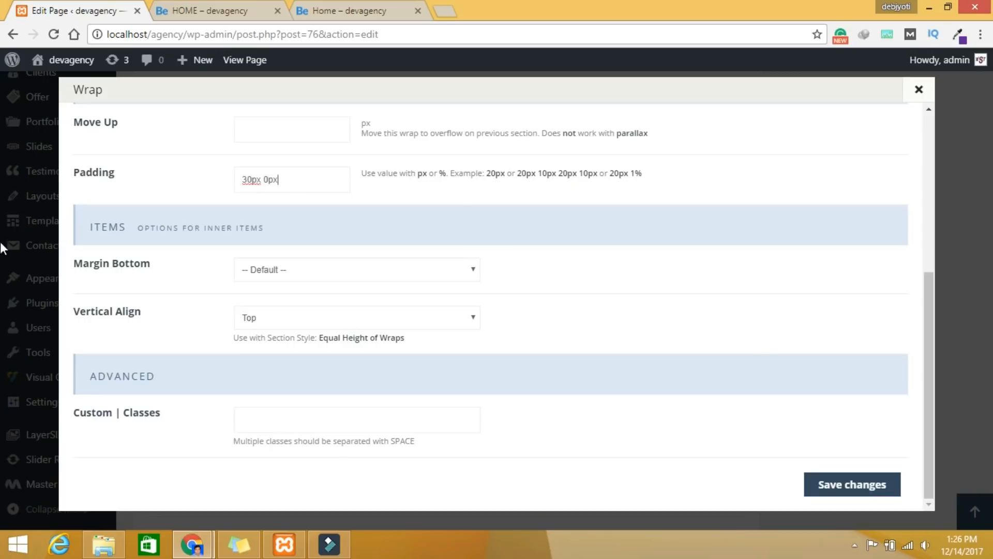
click(833, 483)
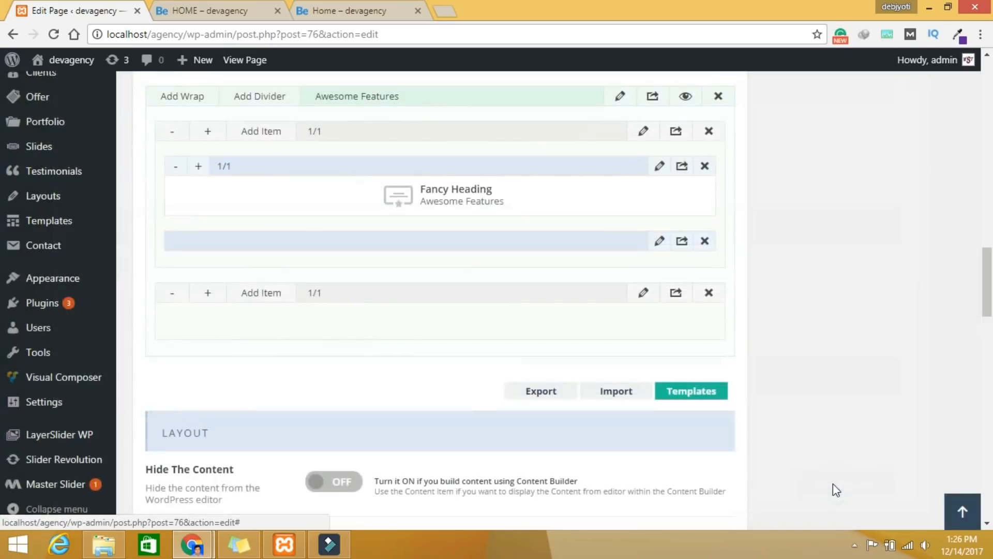
Step: Add an Icon Box to the lower wrap and widen it to 1/3
click(261, 294)
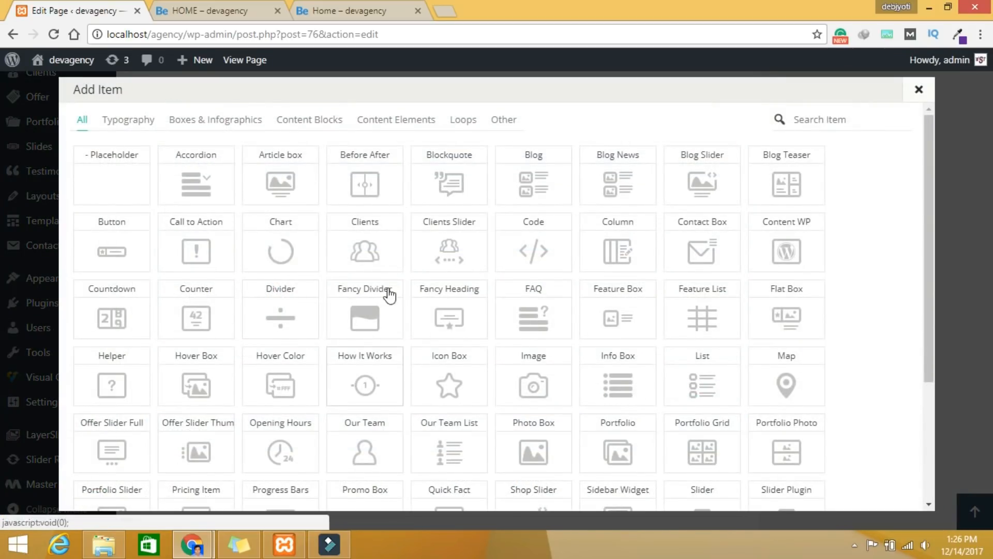
click(819, 123)
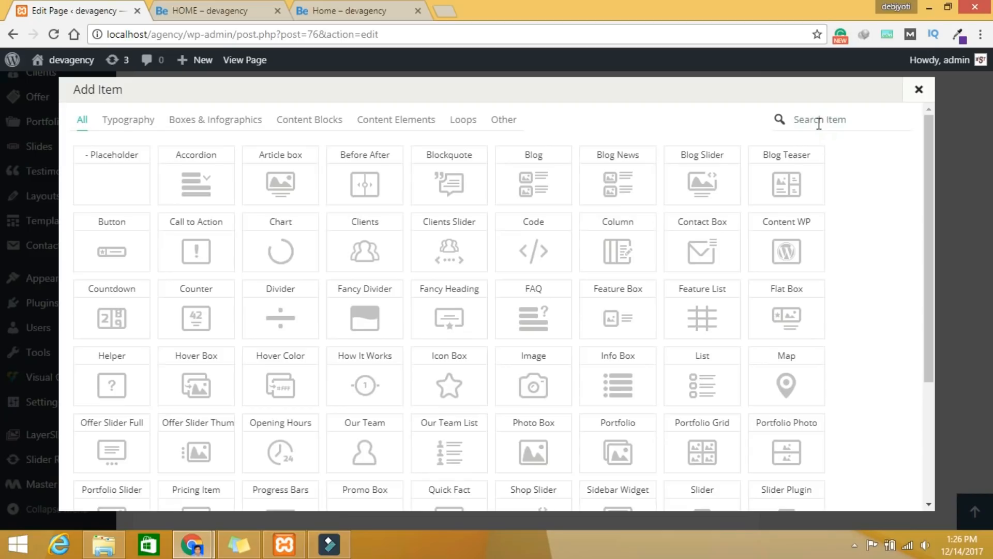
text(ic)
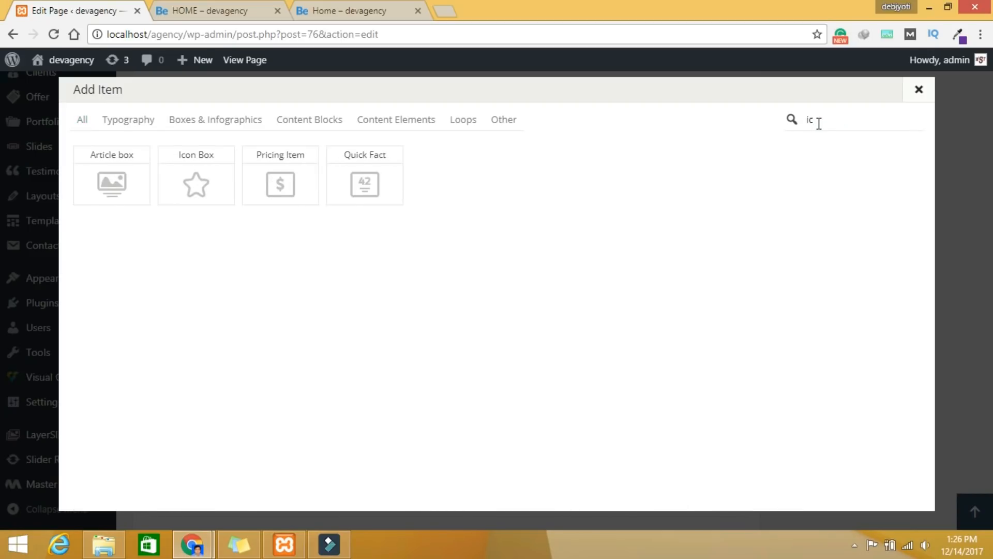
click(197, 181)
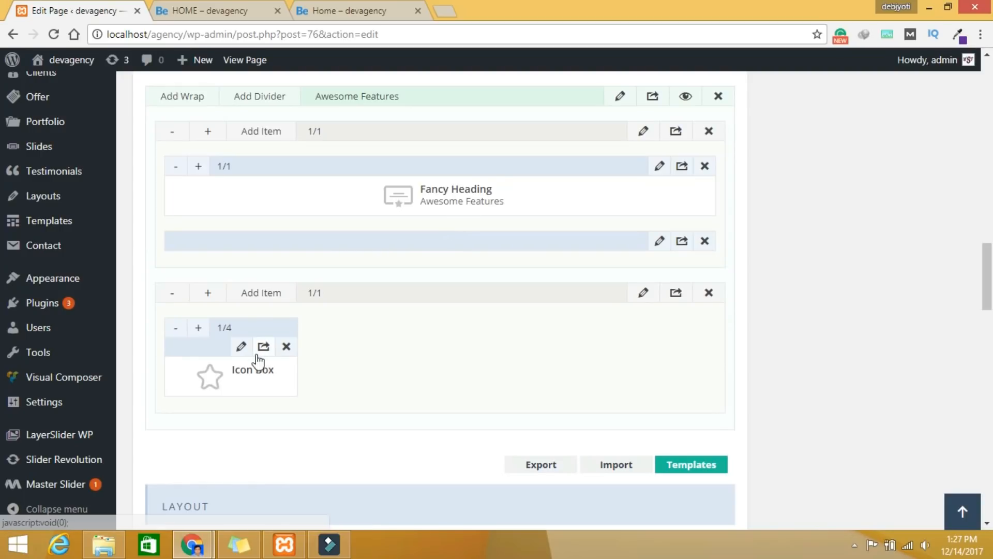
click(199, 329)
Step: Give the Icon Box the title Awesome Experience, a placeholder description and the person icon
click(288, 328)
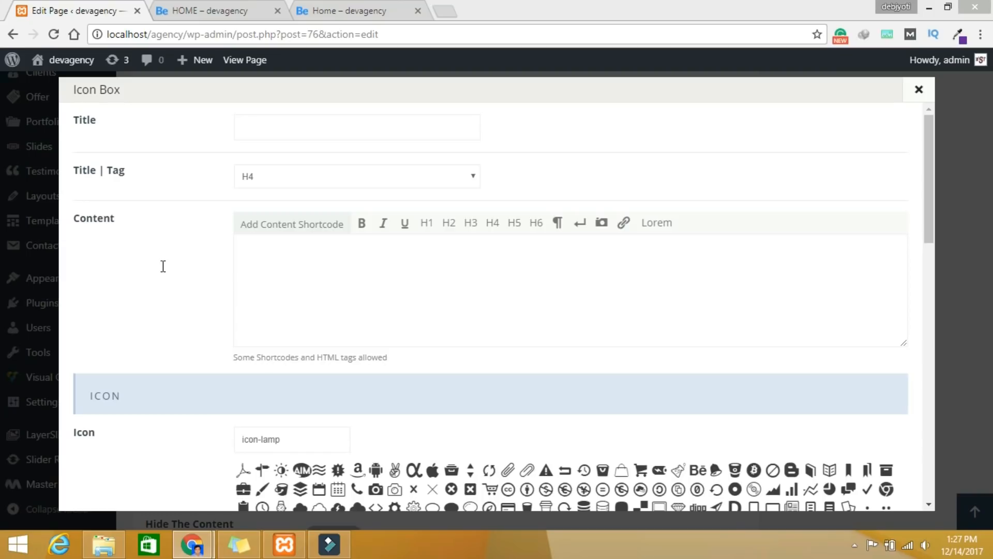
click(284, 124)
text(Awesome Experience)
click(312, 277)
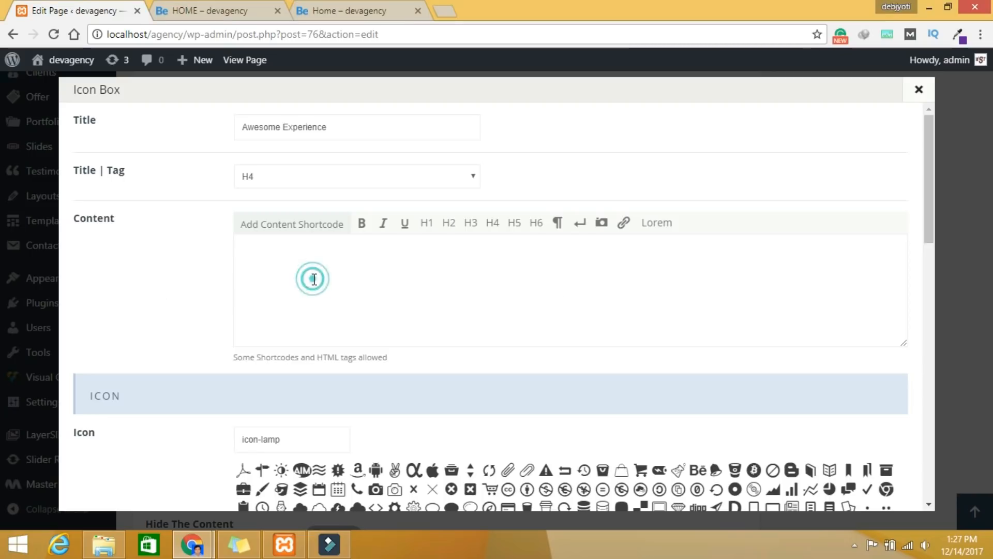
text(Excepteur sint occaecat cupidatat non proident sunt in culpa qui officia deserunt mollit anim id est laborum.)
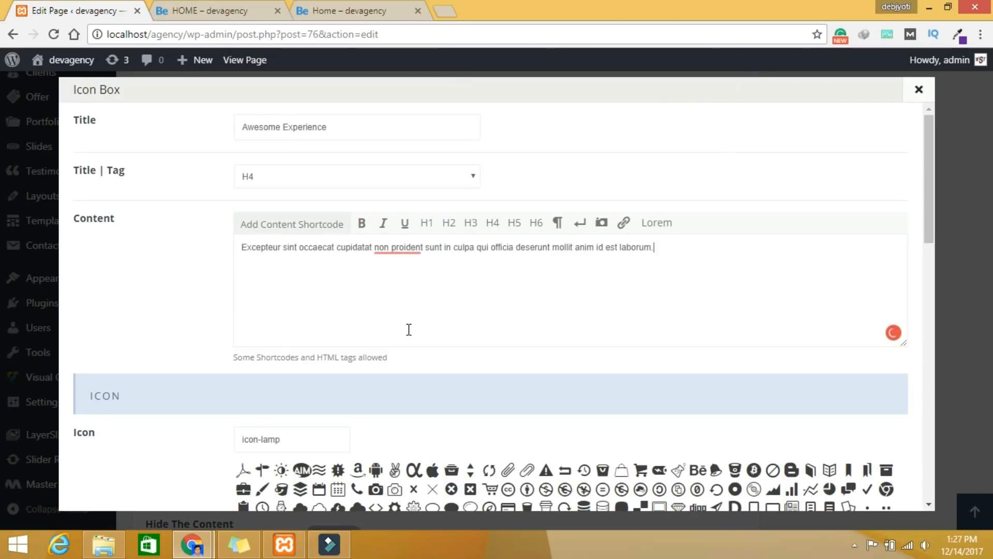
scroll(408, 329, down, 7)
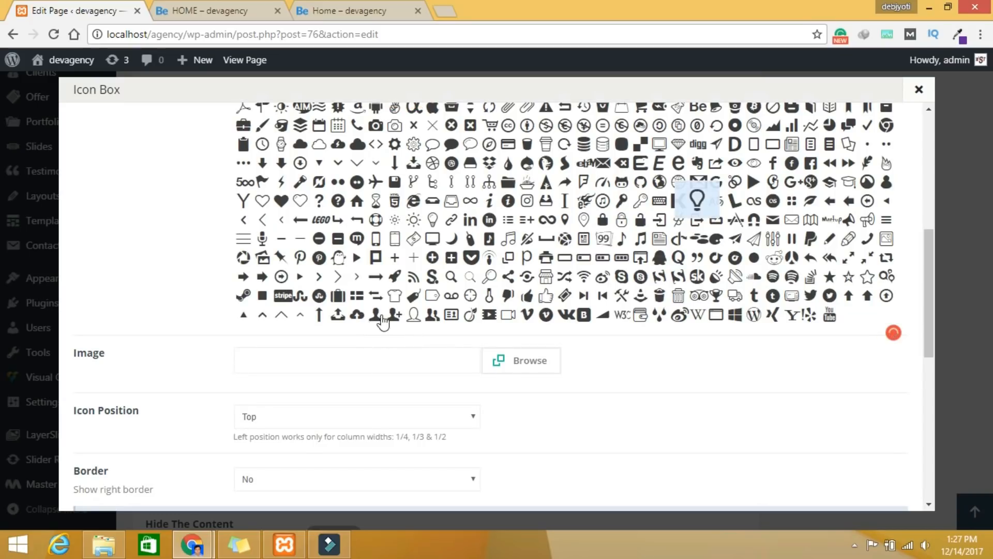
click(377, 316)
Step: Set the icon position to Left and animation to Bounce In Up, save, and clone the box
scroll(714, 431, down, 7)
scroll(714, 430, up, 5)
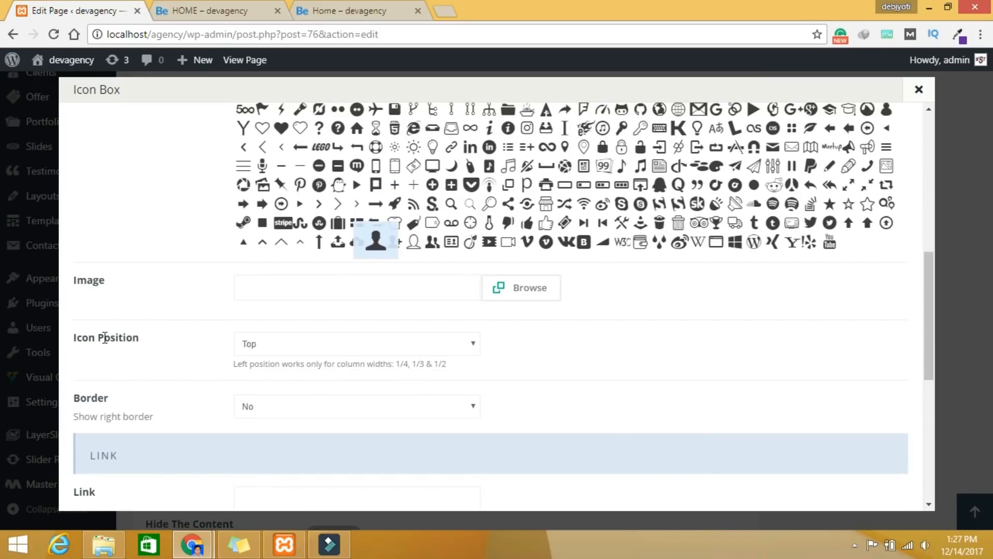
click(321, 343)
click(314, 360)
scroll(650, 402, down, 7)
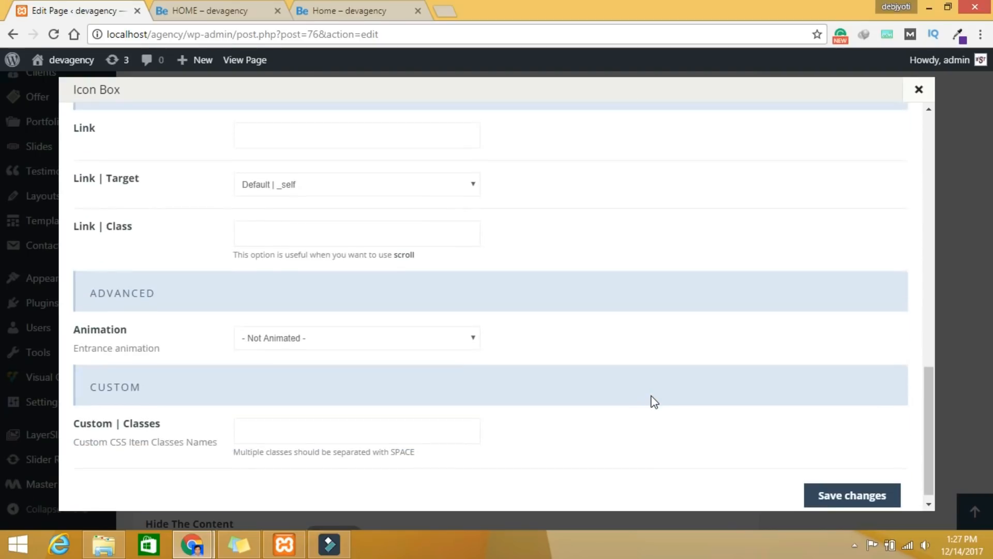
click(380, 332)
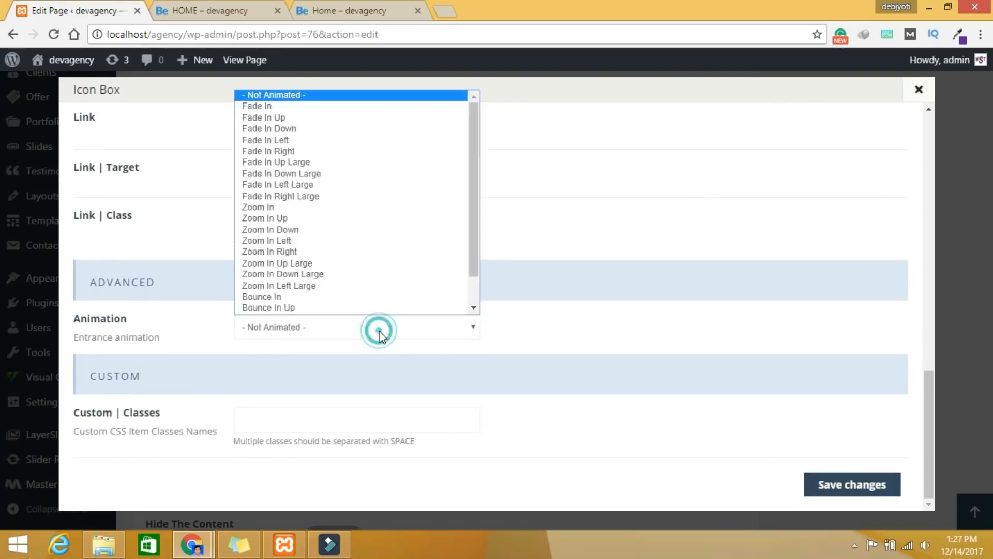
click(323, 307)
click(825, 482)
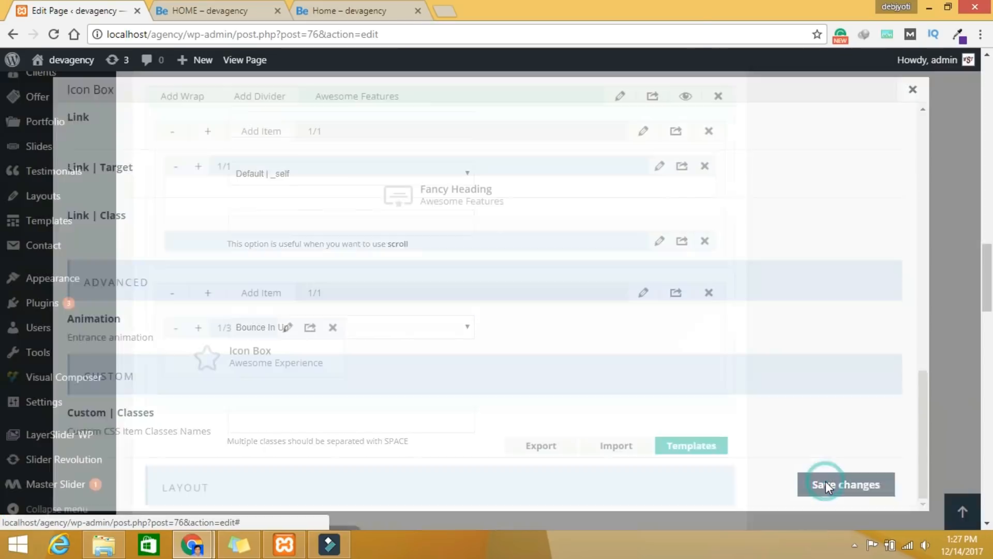
click(311, 327)
Step: Clone the Icon Box four more times so the wrap holds six boxes
click(310, 327)
click(310, 327)
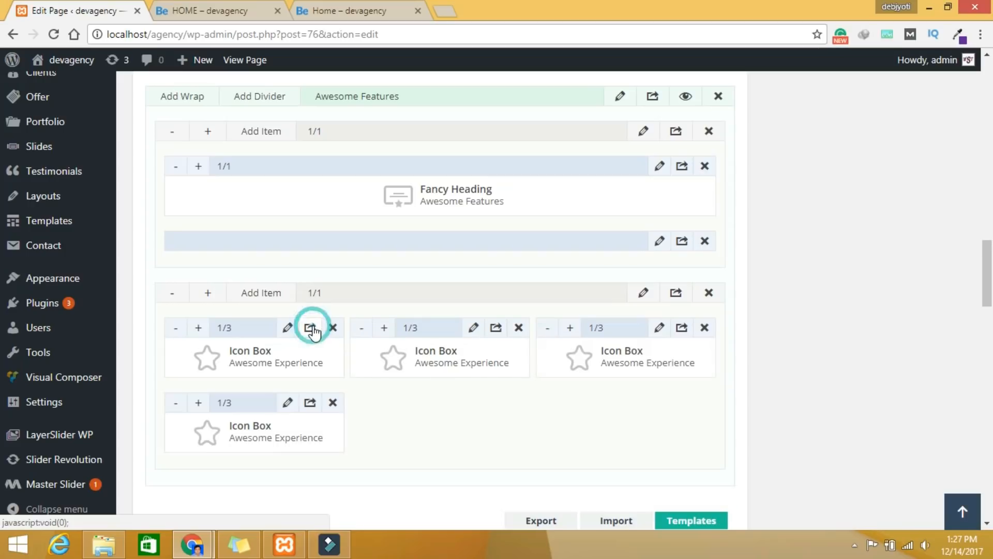
click(310, 328)
click(310, 327)
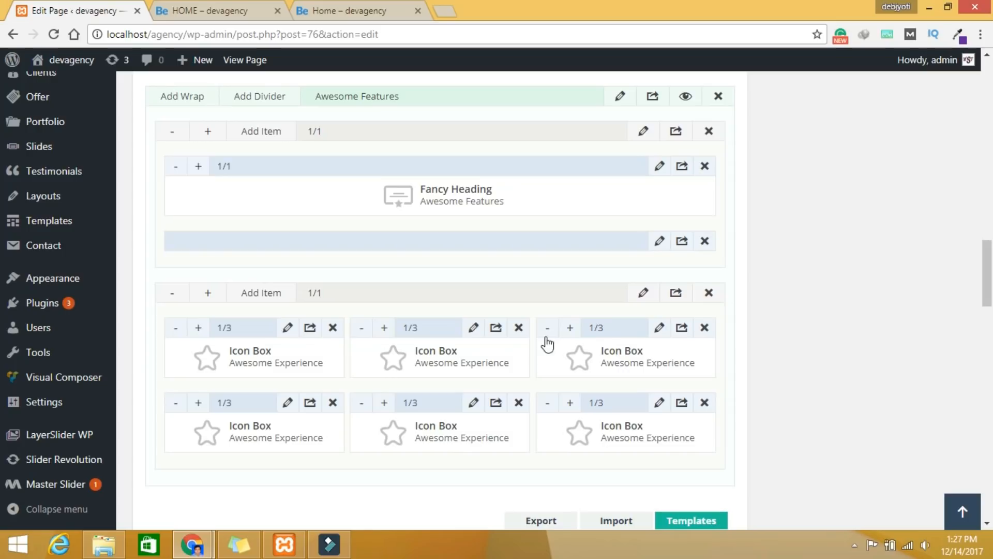
Step: Retitle the second Icon Box Fast and Simple and save it
click(475, 328)
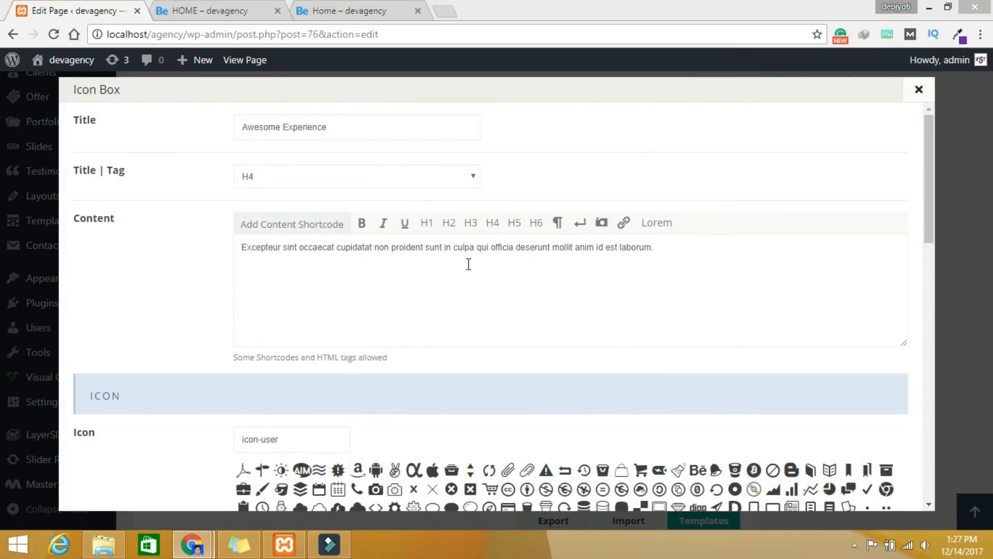
triple_click(352, 125)
text(Fast and Simple)
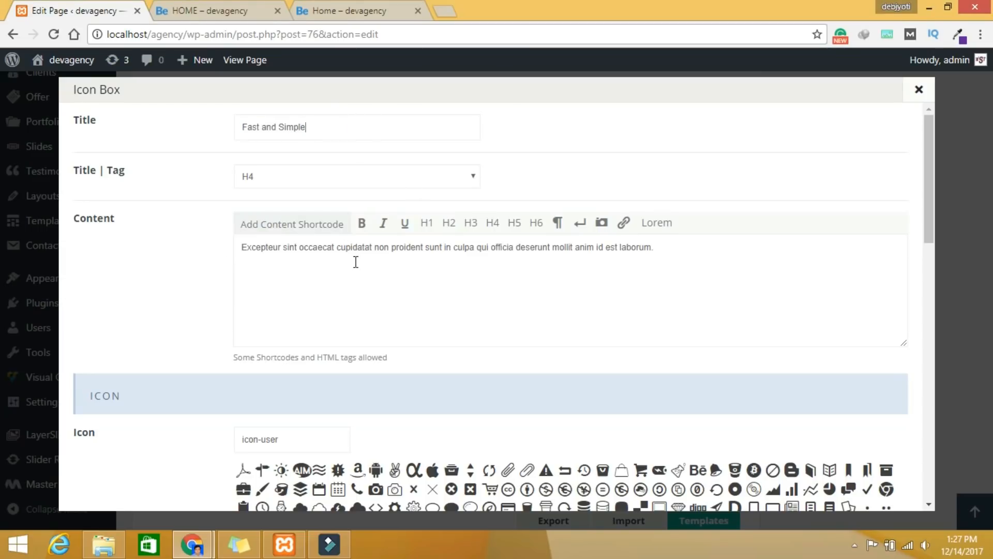
click(327, 247)
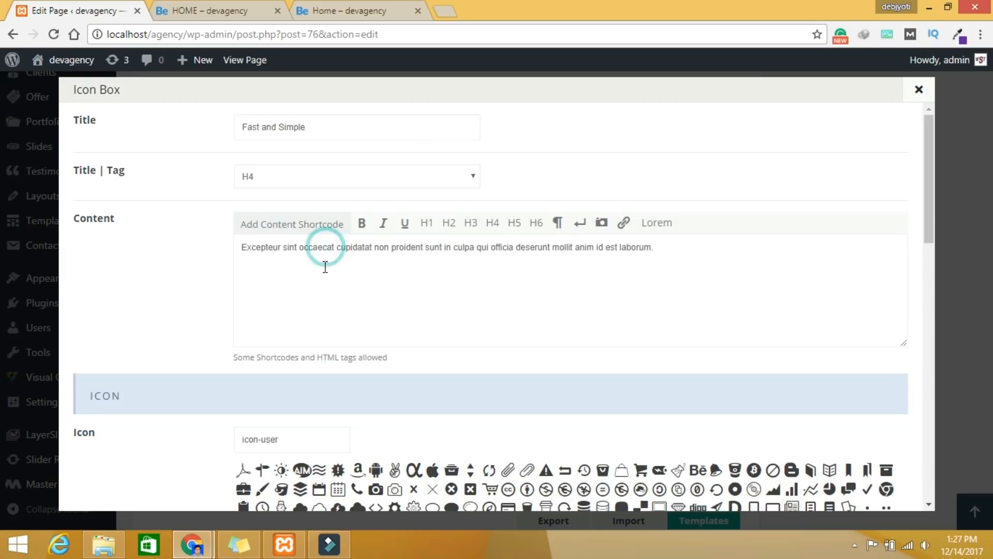
scroll(478, 291, down, 4)
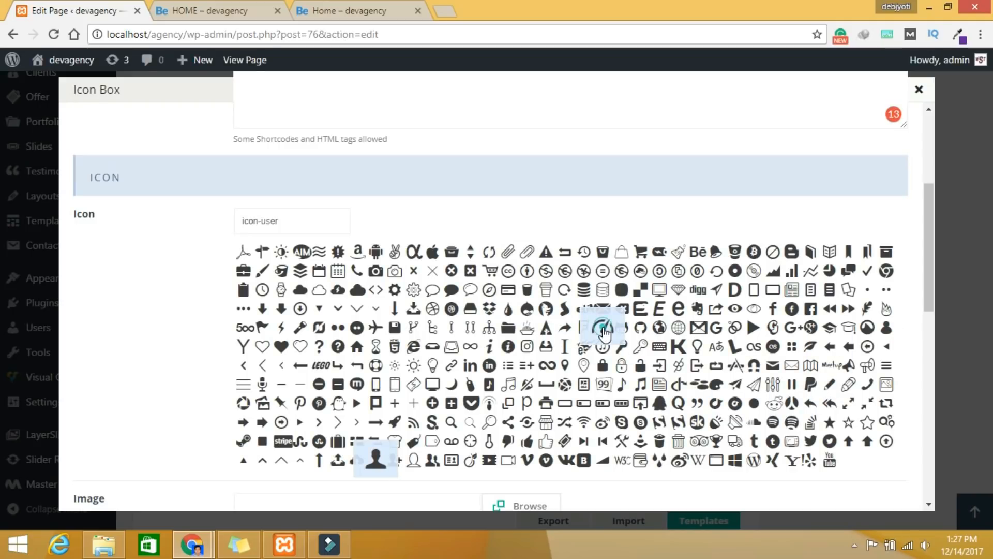
scroll(816, 459, down, 5)
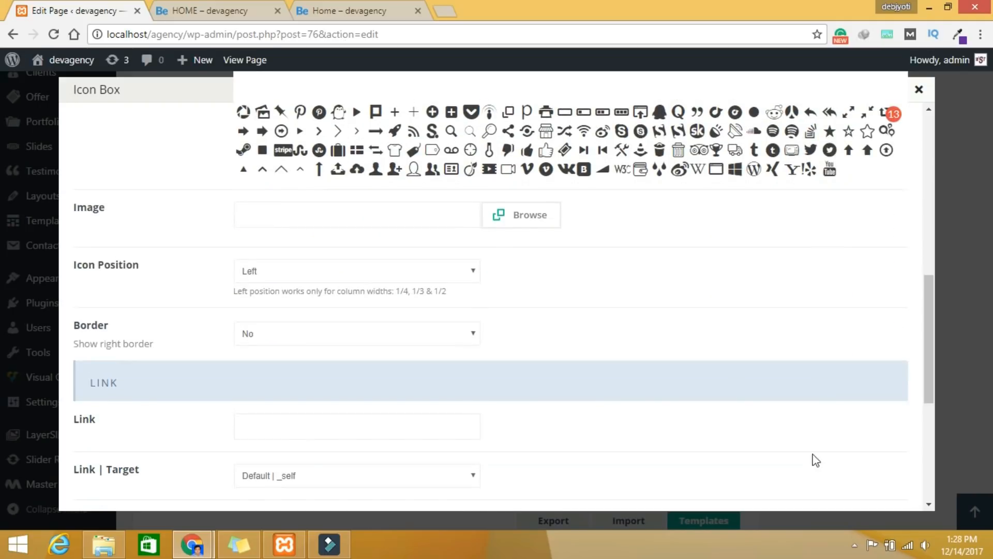
scroll(632, 409, down, 5)
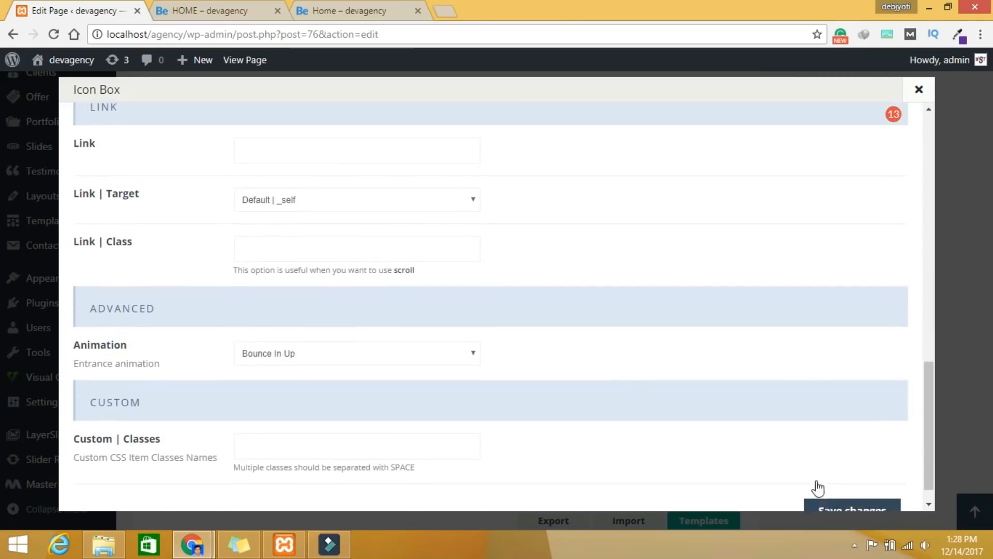
click(830, 486)
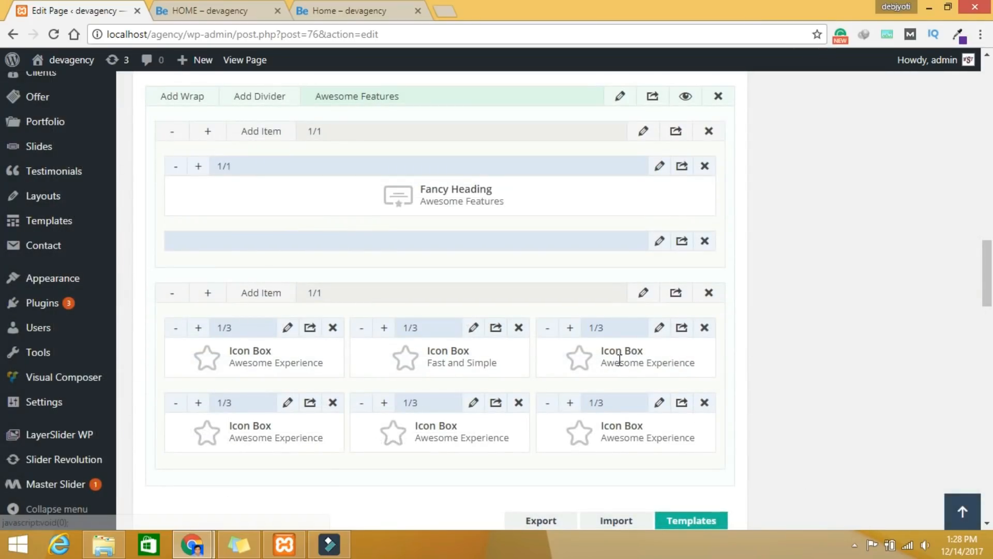
Step: Retitle the third Icon Box Clean Code with the signpost icon and save
click(659, 329)
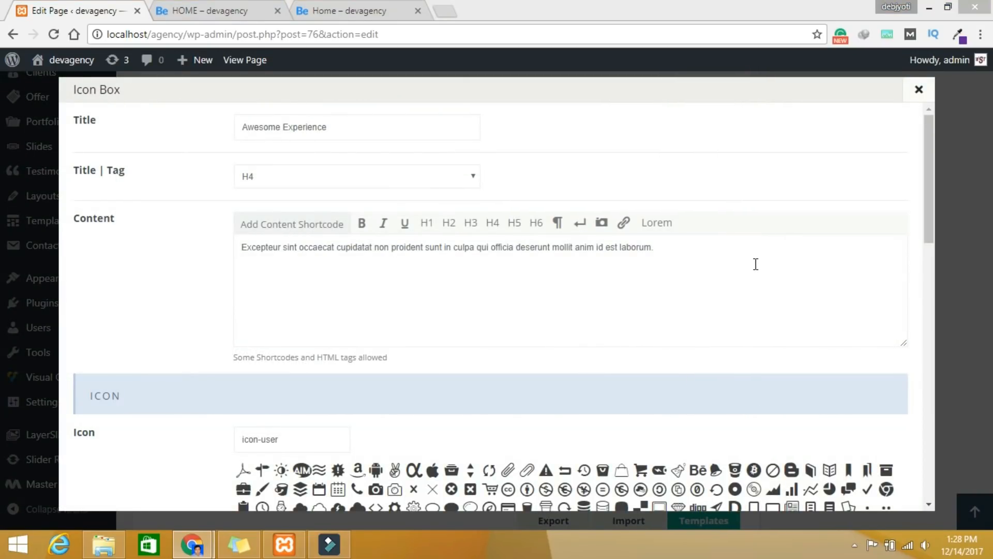
drag(395, 131, 178, 126)
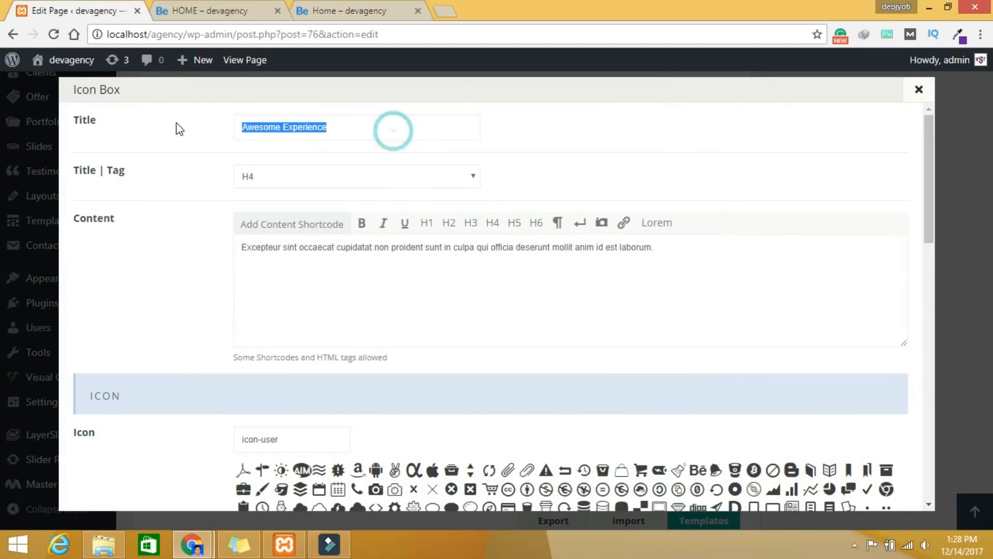
text(Clean Code)
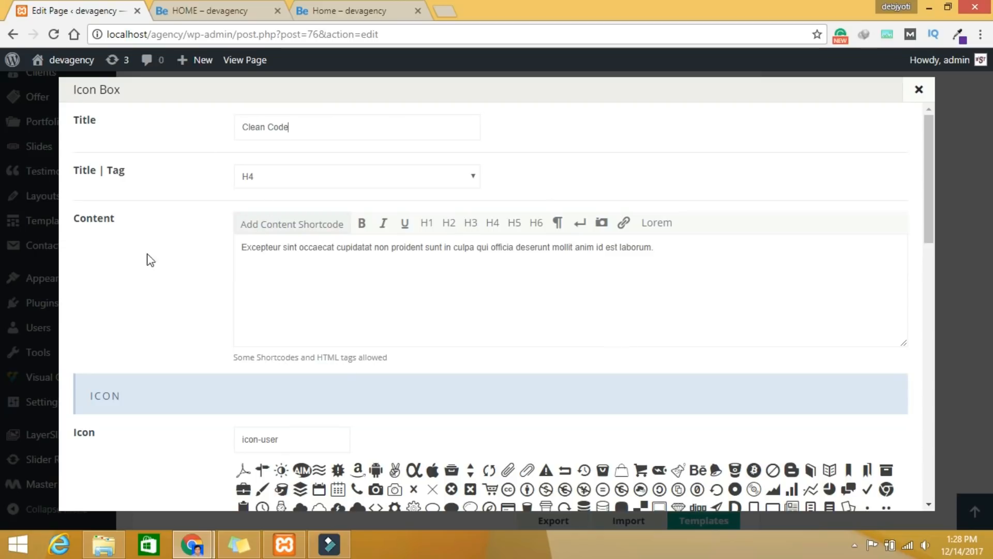
scroll(477, 365, down, 3)
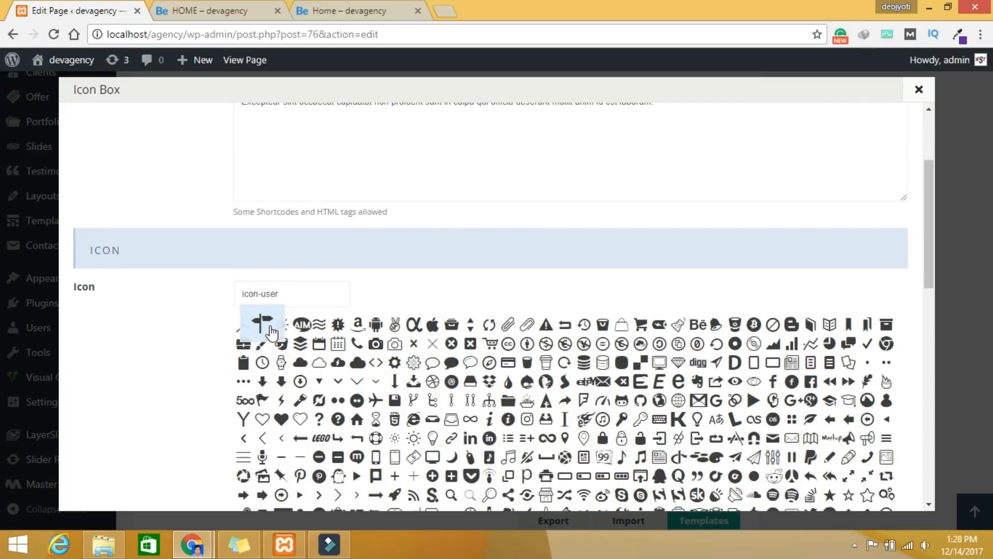
click(265, 331)
scroll(844, 416, down, 10)
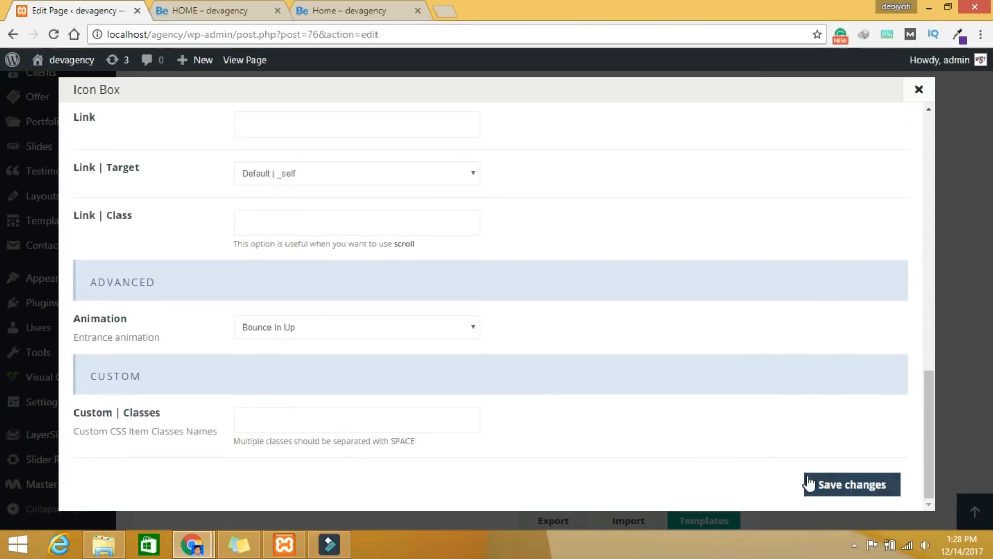
click(809, 476)
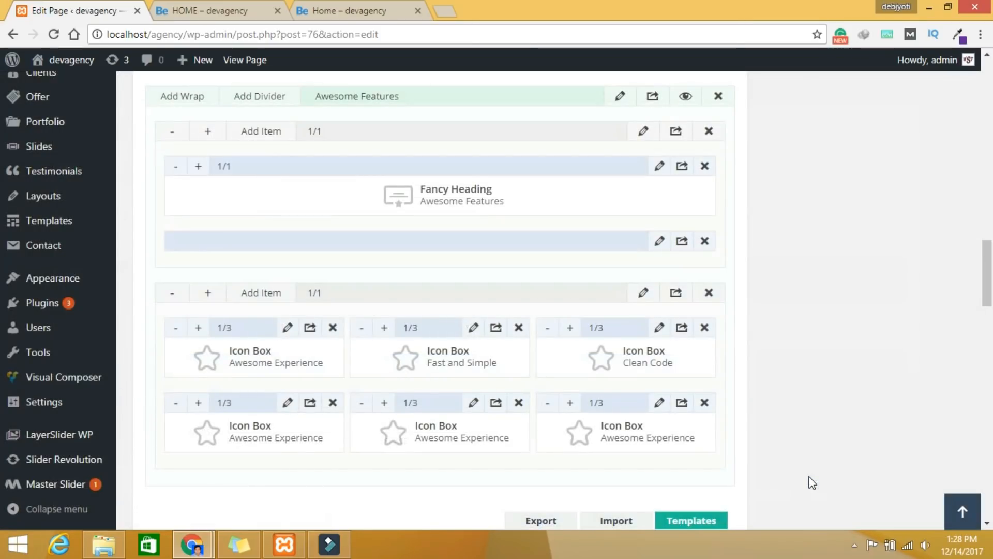
Step: Retitle the fourth Icon Box Perfect Design with the check-mark icon and save
click(286, 402)
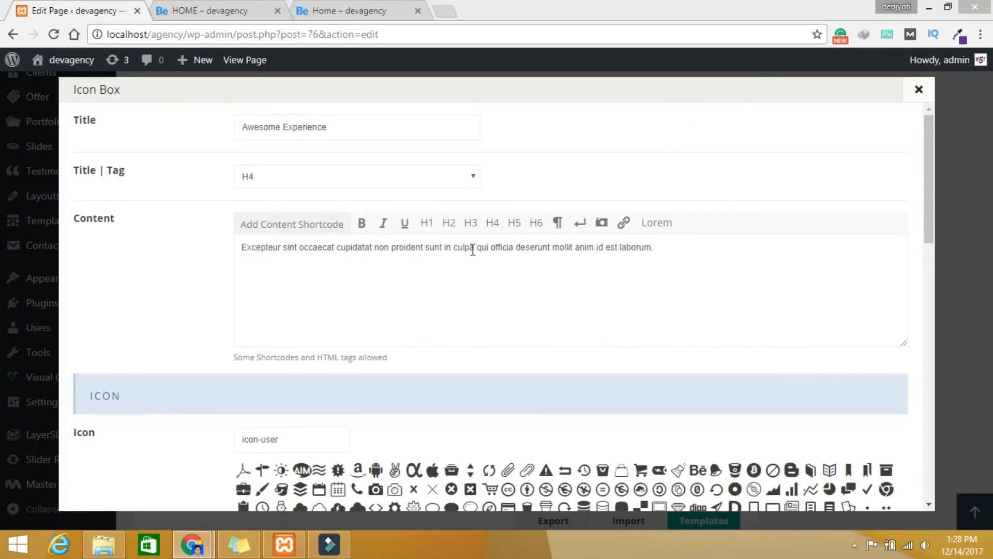
click(351, 125)
key(ctrl+a)
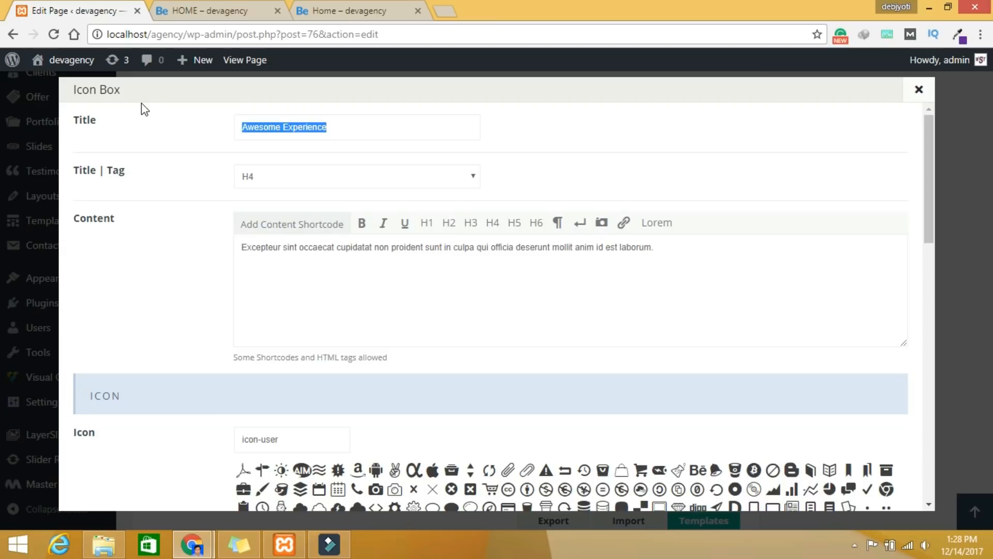
text(Perfect Design)
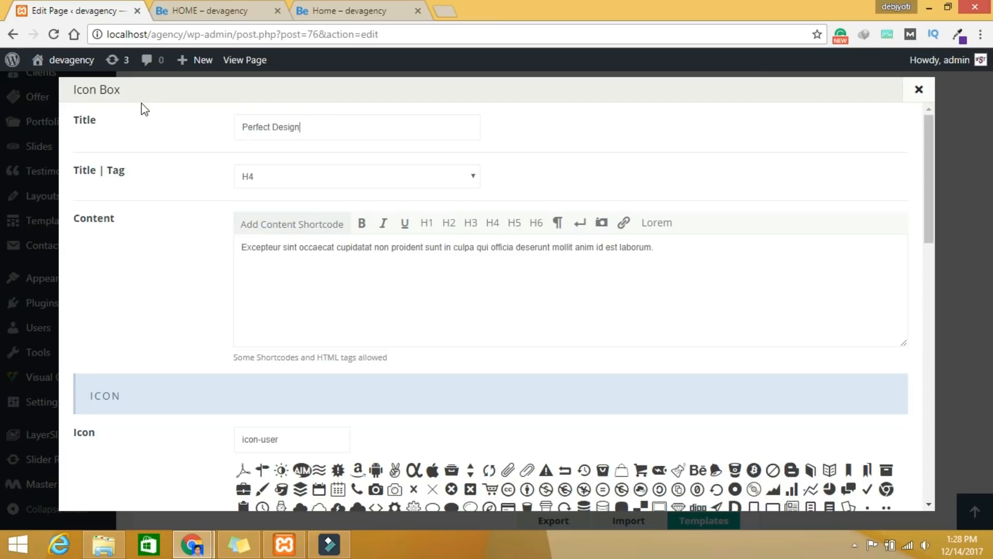
click(869, 494)
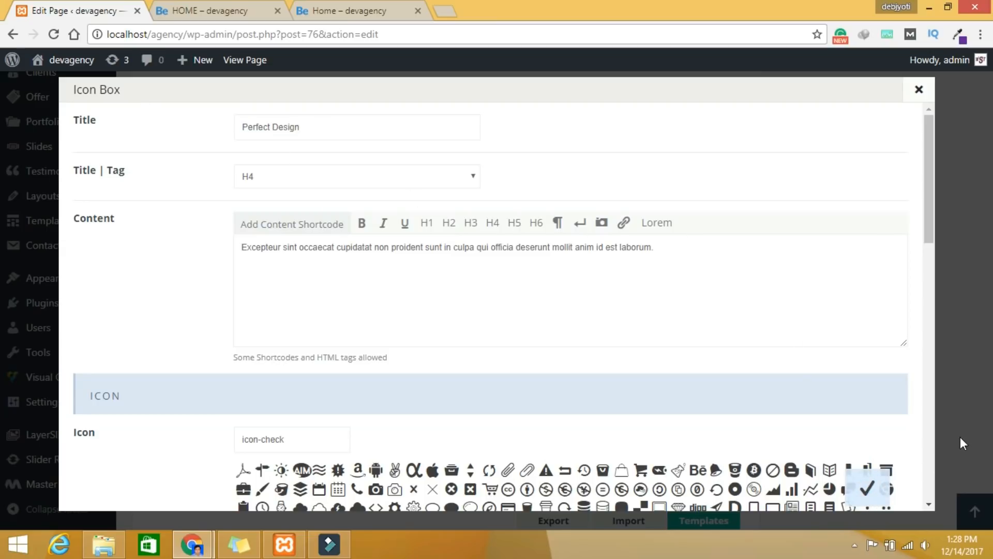
scroll(828, 378, down, 7)
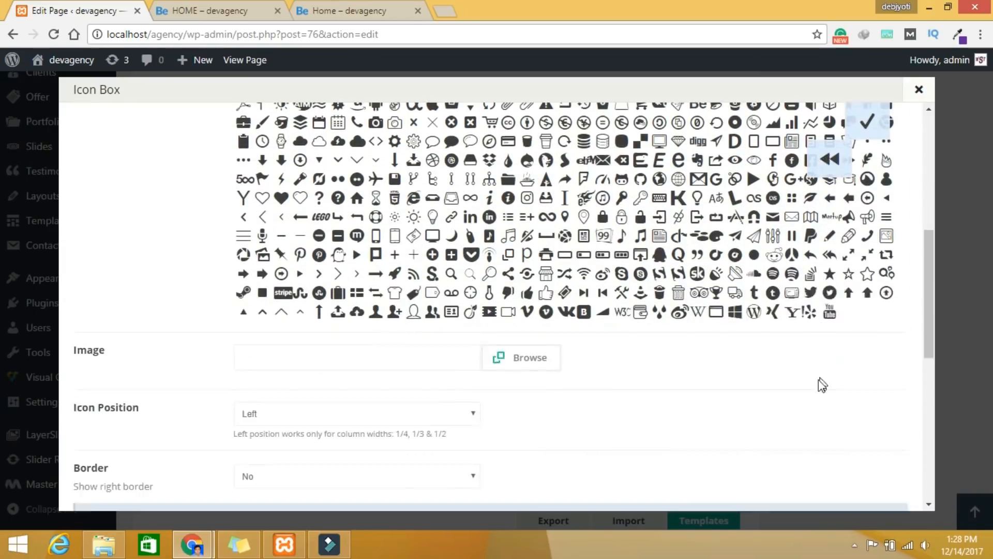
scroll(822, 384, down, 6)
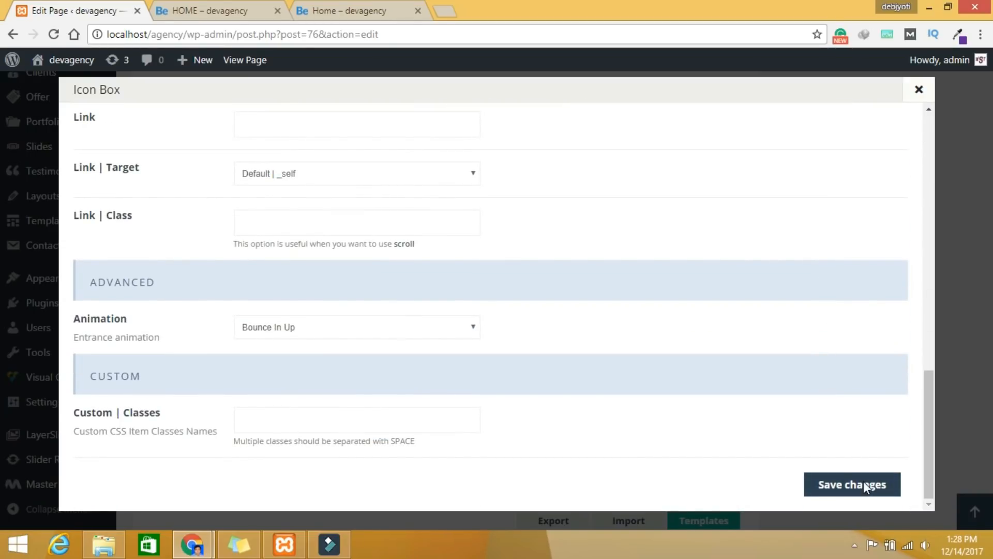
click(864, 484)
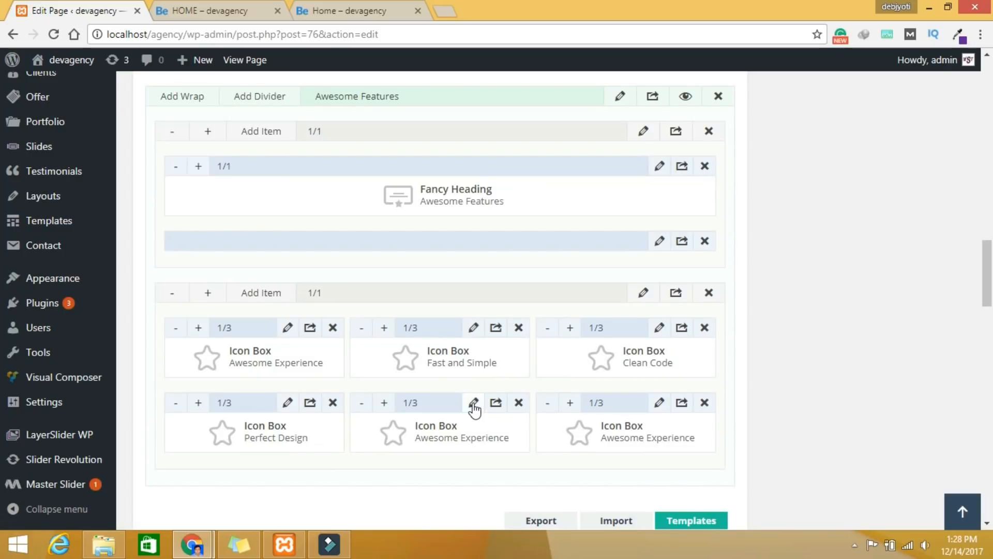
Step: Retitle the bottom-middle Icon Box 'Best Industry Leader'
click(474, 403)
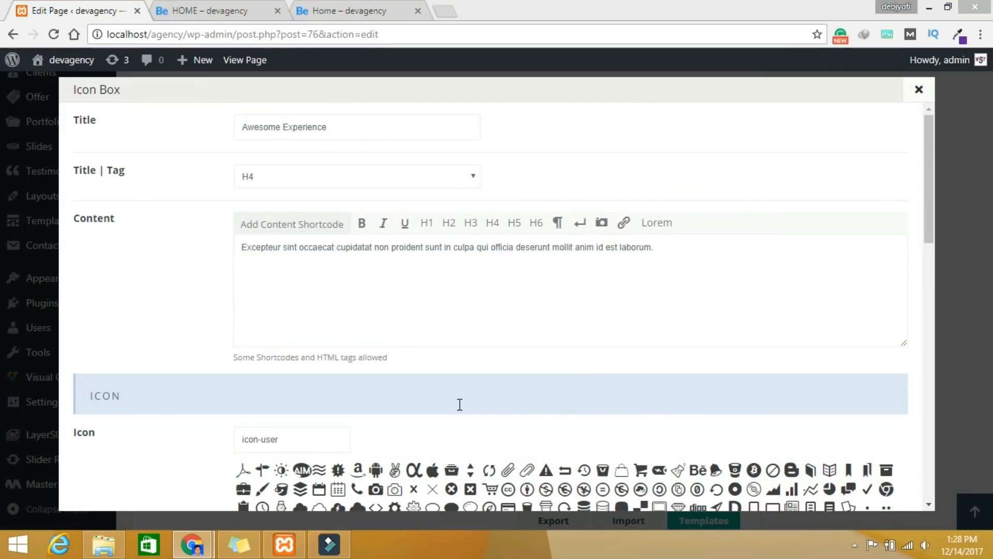
click(383, 131)
key(ctrl+a)
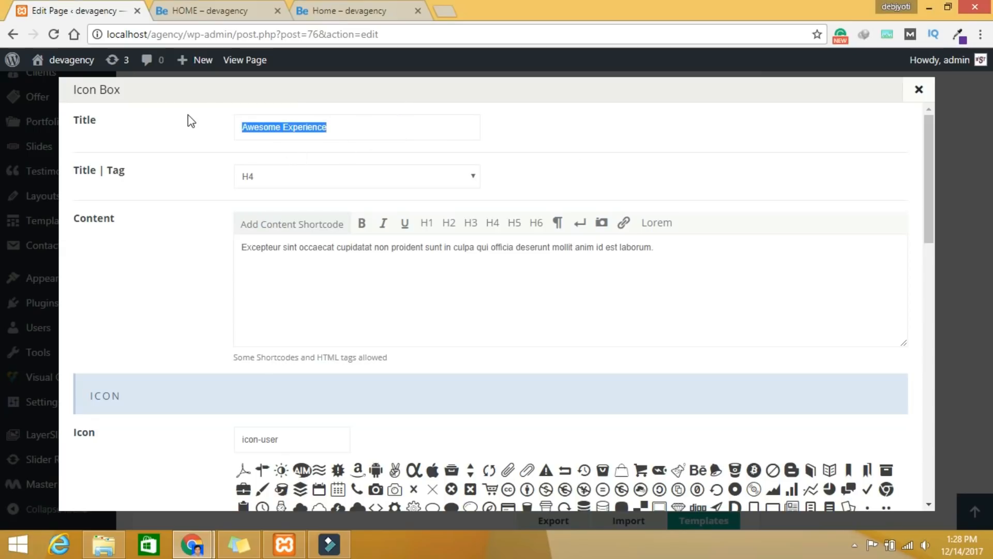
text(Best Industry Leader)
Step: Set its icon to icon-diamond-line and save the Icon Box
scroll(441, 282, down, 5)
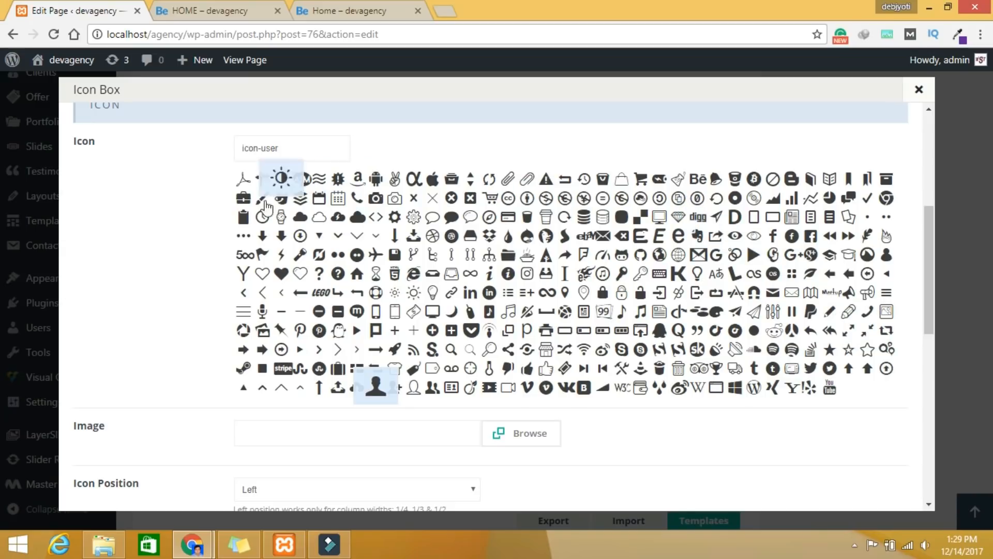
scroll(838, 249, up, 3)
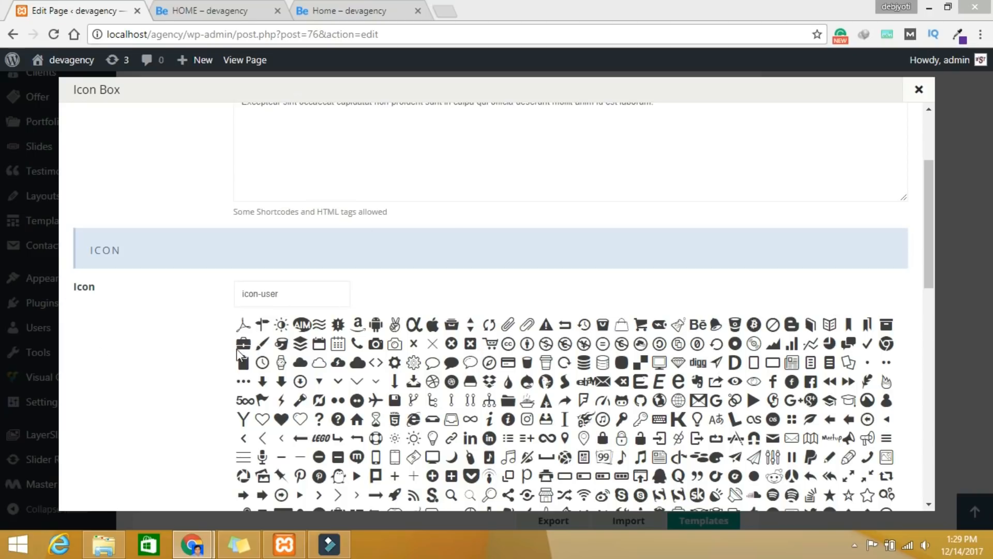
scroll(325, 259, up, 1)
scroll(317, 322, down, 1)
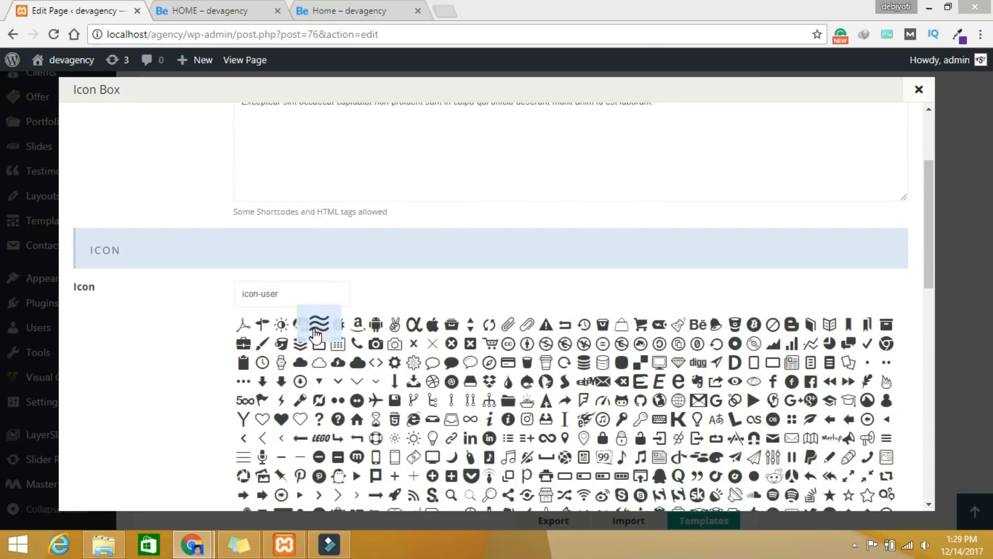
click(305, 294)
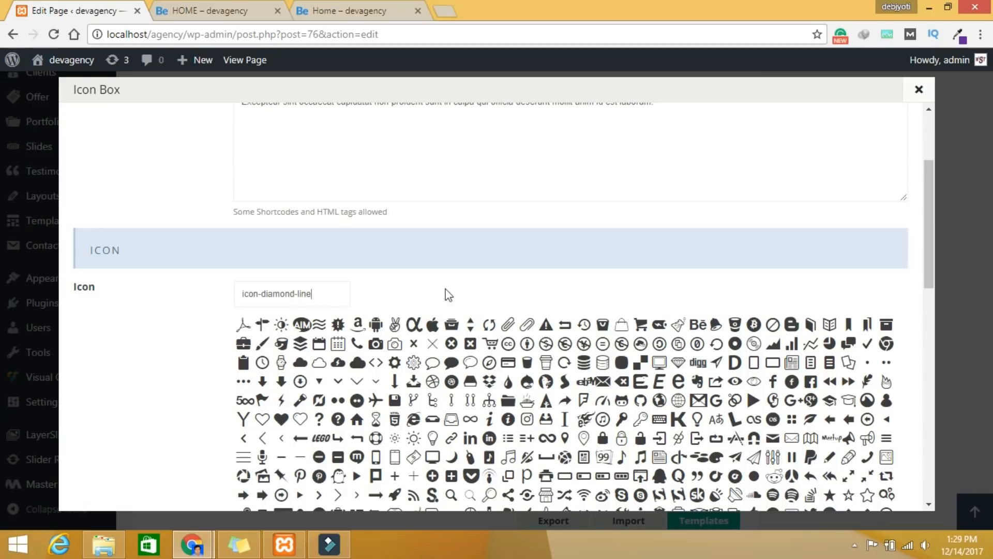
scroll(501, 302, down, 3)
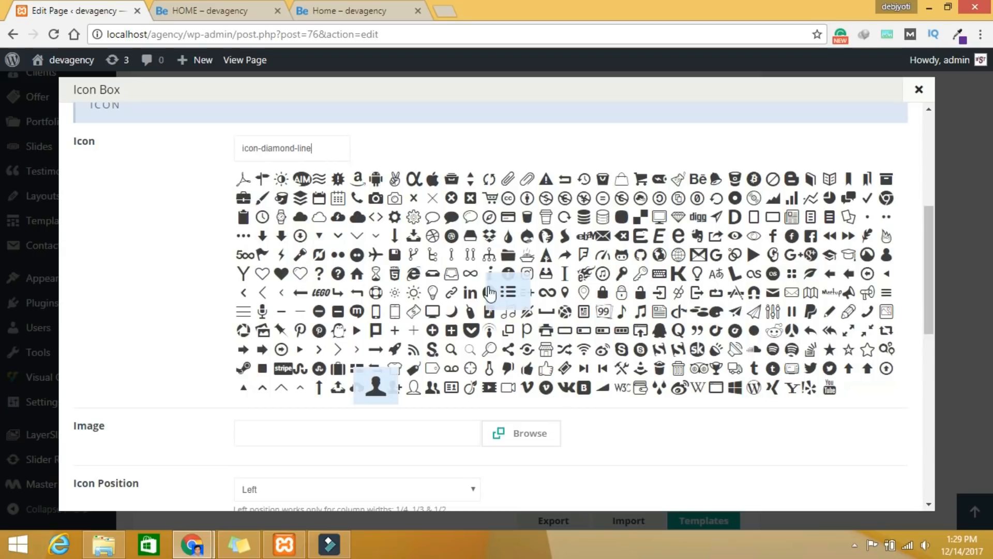
scroll(673, 422, down, 7)
scroll(828, 488, down, 5)
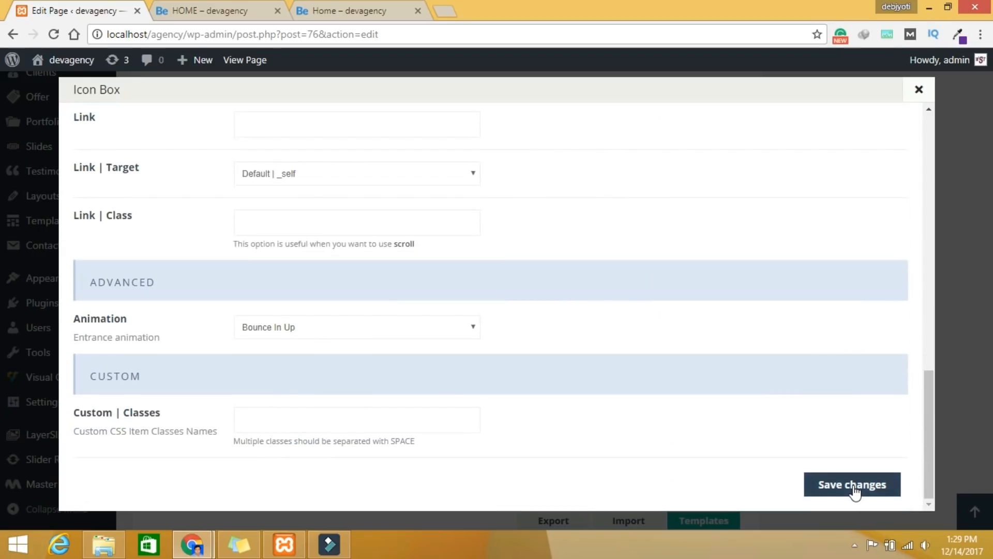
click(853, 486)
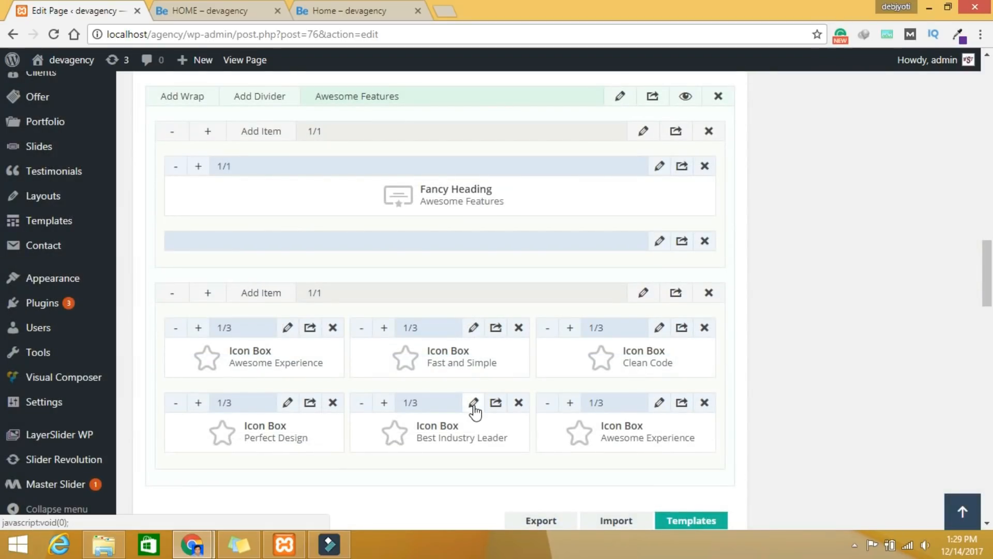
Step: Give the Best Industry Leader box the diamond icon, save it, and open the sixth box's settings
click(474, 405)
scroll(538, 389, down, 7)
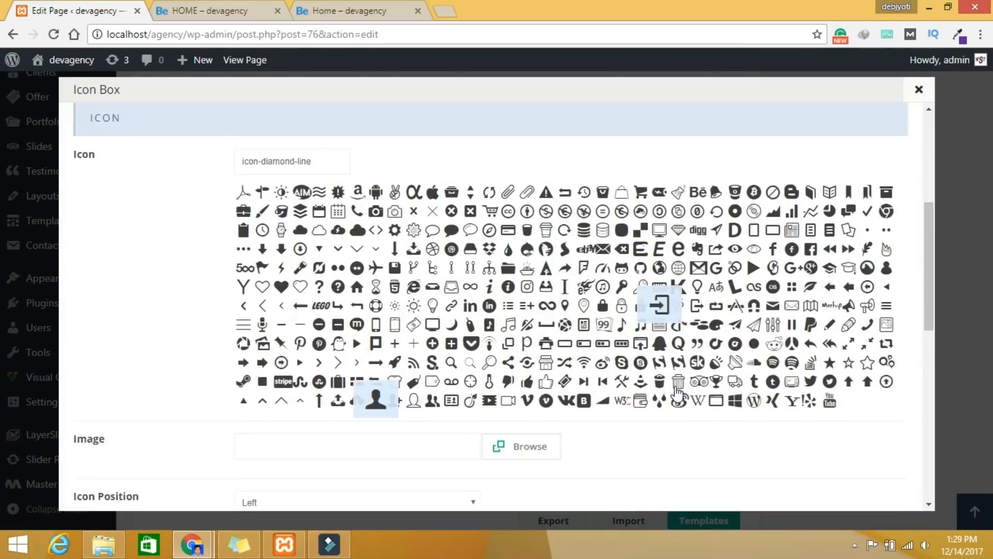
scroll(657, 423, up, 4)
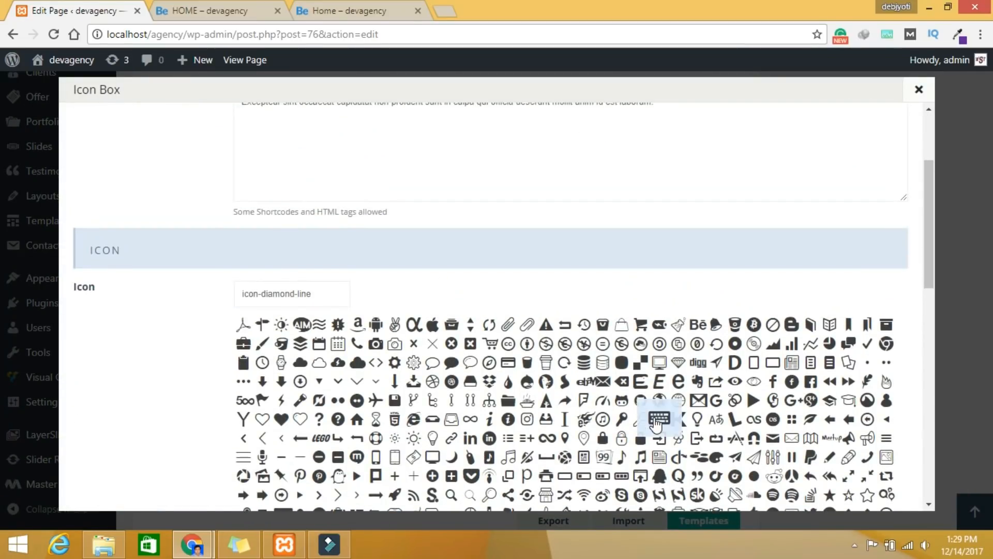
scroll(655, 419, down, 4)
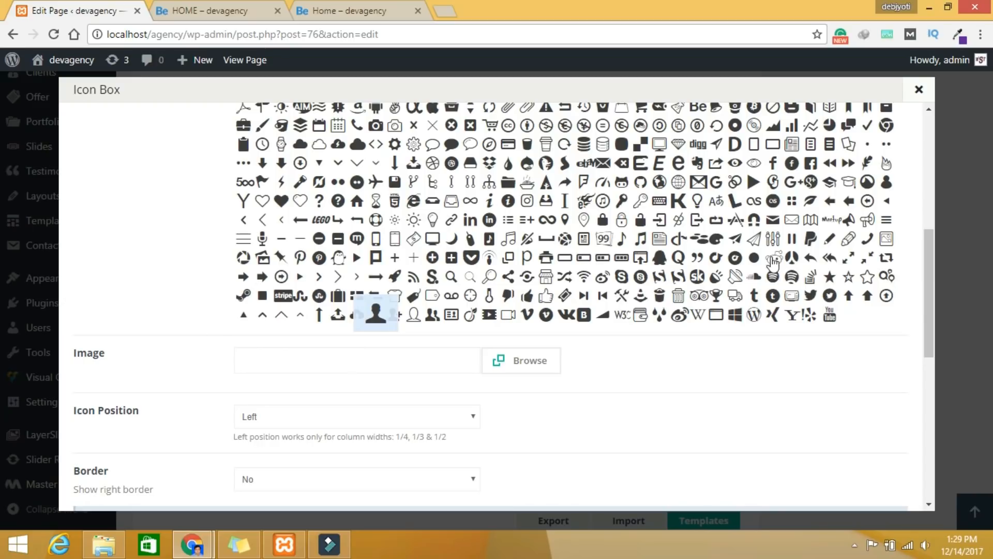
click(679, 145)
scroll(689, 217, up, 2)
scroll(688, 285, down, 2)
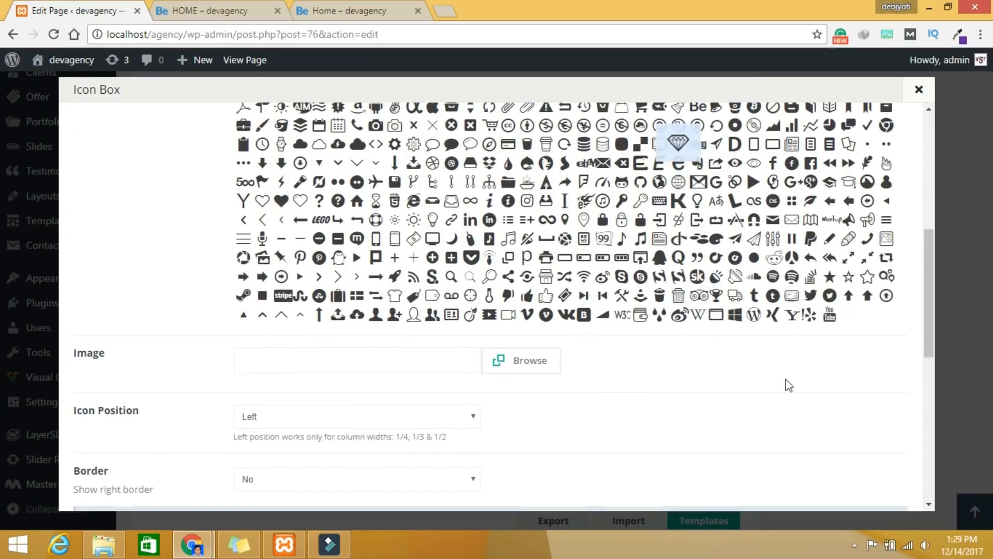
scroll(815, 399, down, 10)
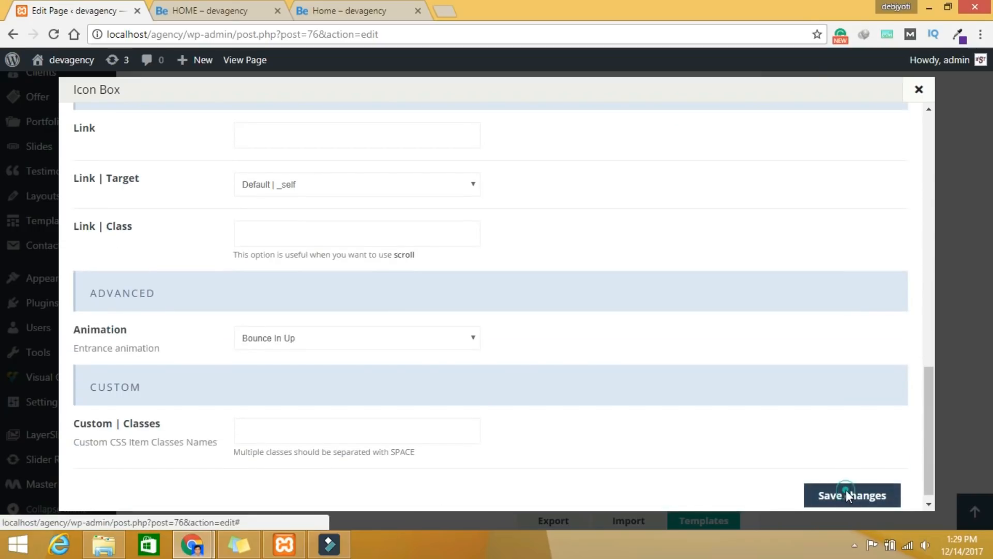
click(849, 491)
click(659, 403)
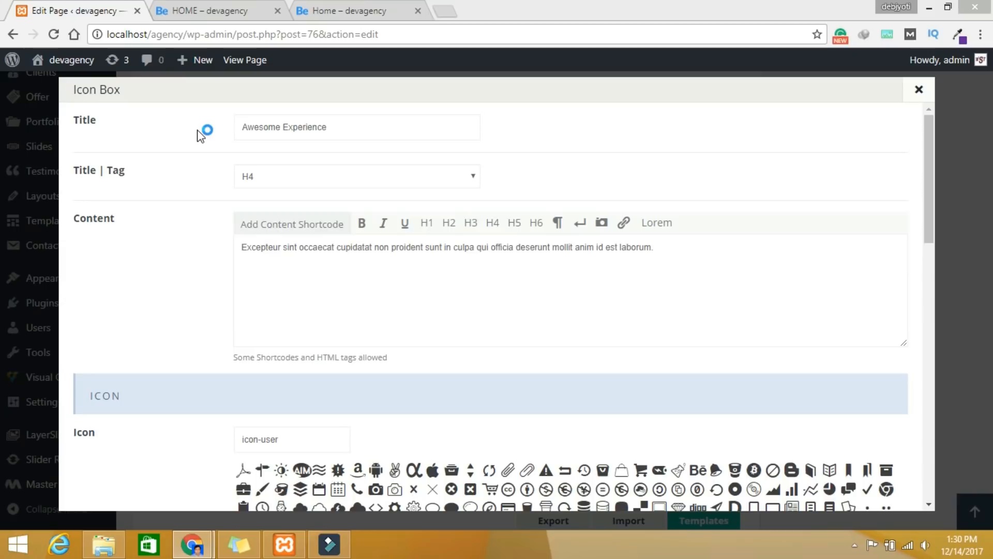
Step: Retitle the sixth Icon Box '24/7 Online Support' with the icon-mic icon and save it
click(344, 124)
key(ctrl+a)
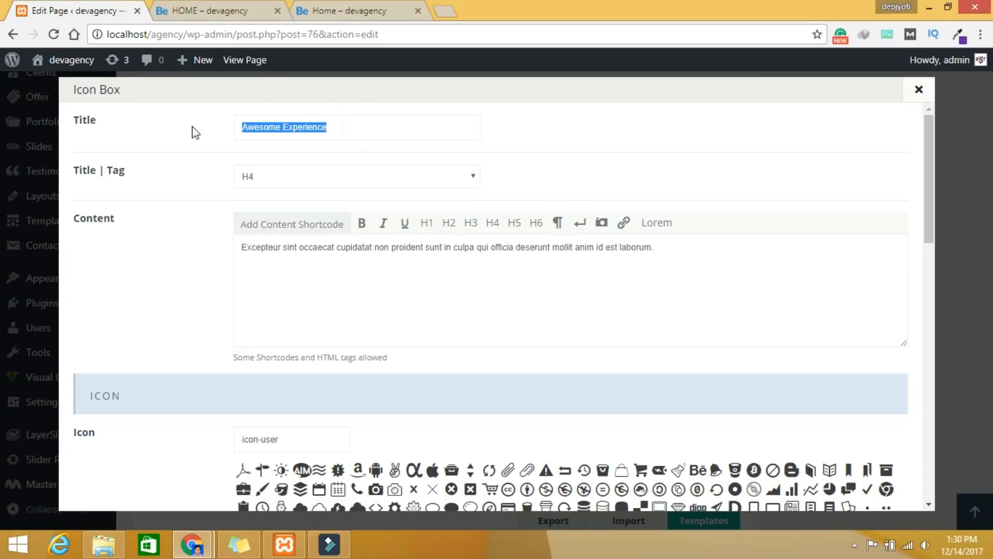
text(24/7 Online Support)
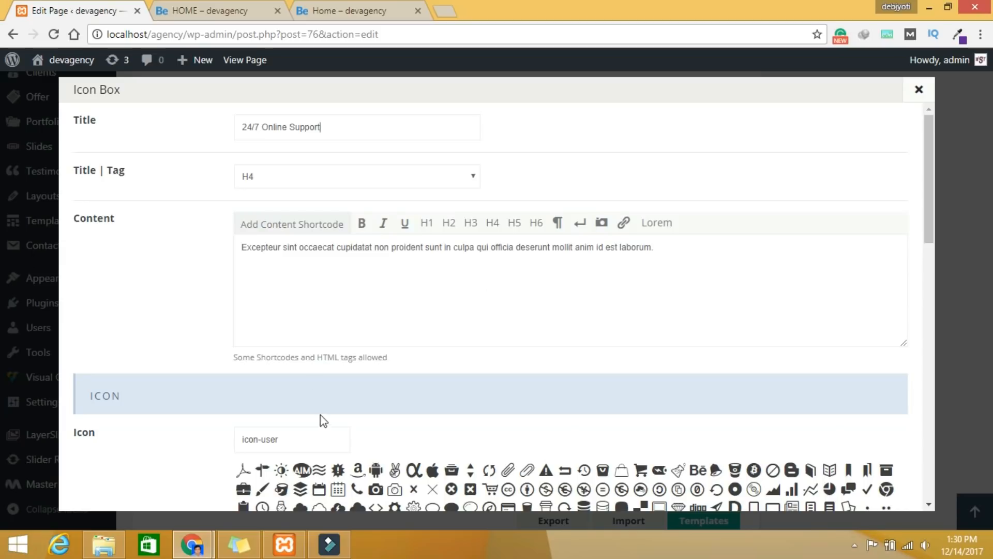
scroll(323, 421, down, 5)
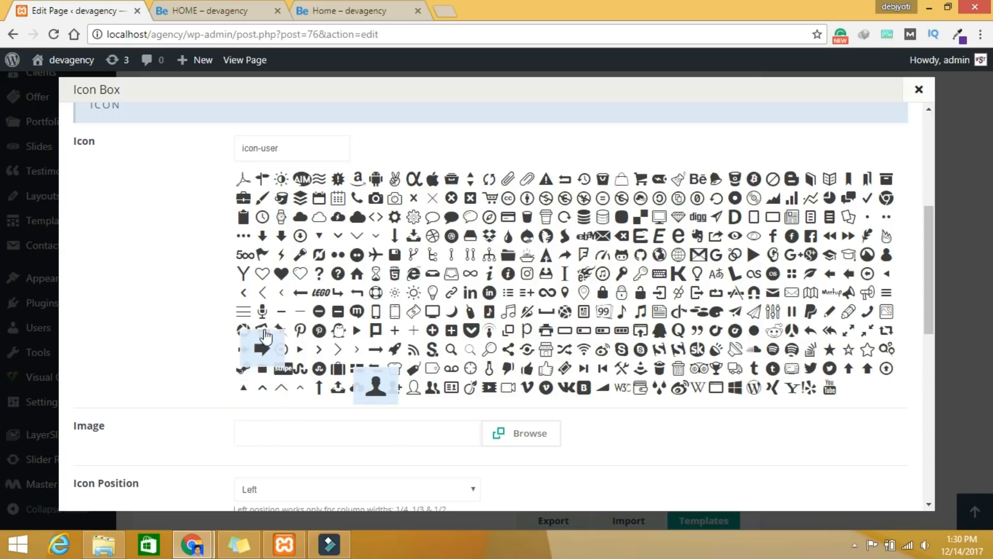
click(262, 310)
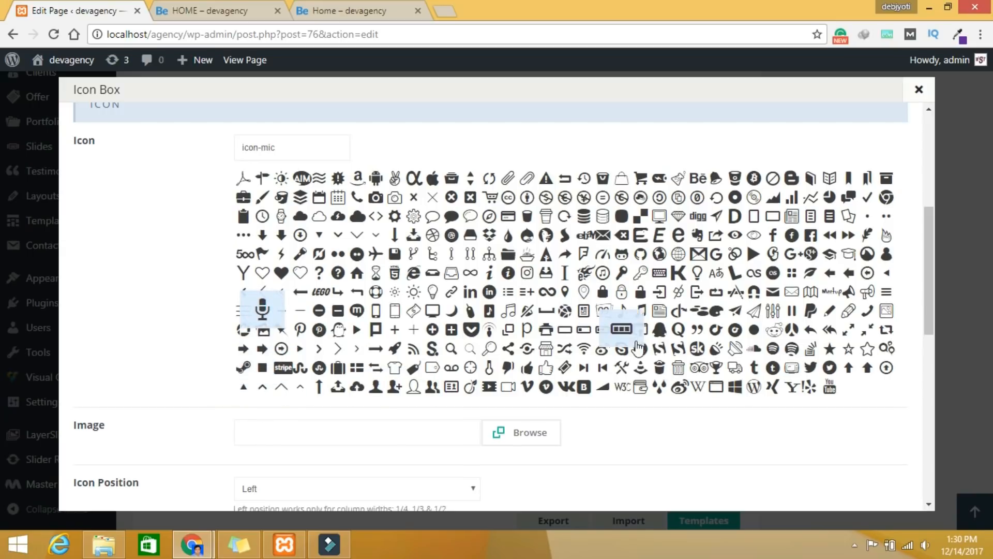
scroll(637, 346, down, 10)
click(839, 486)
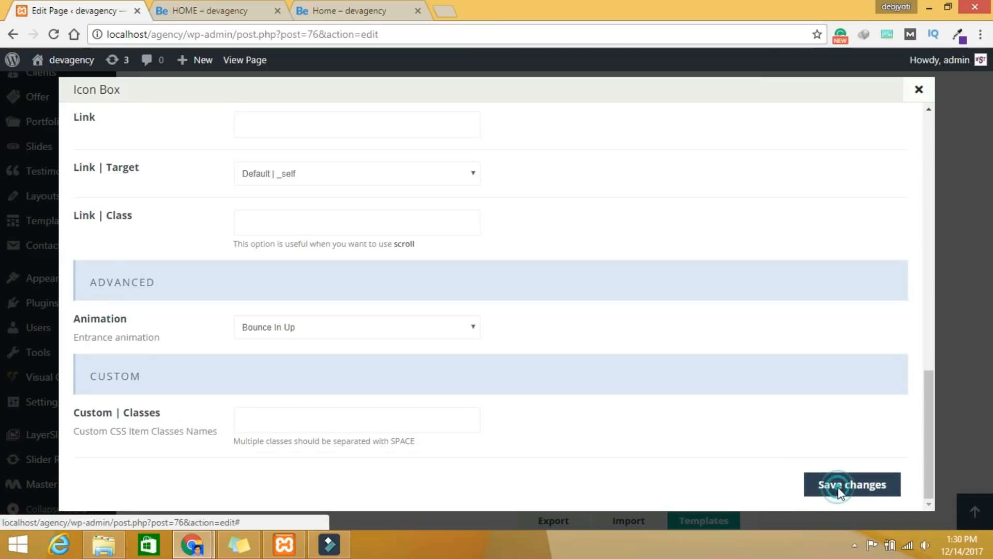
scroll(872, 355, up, 15)
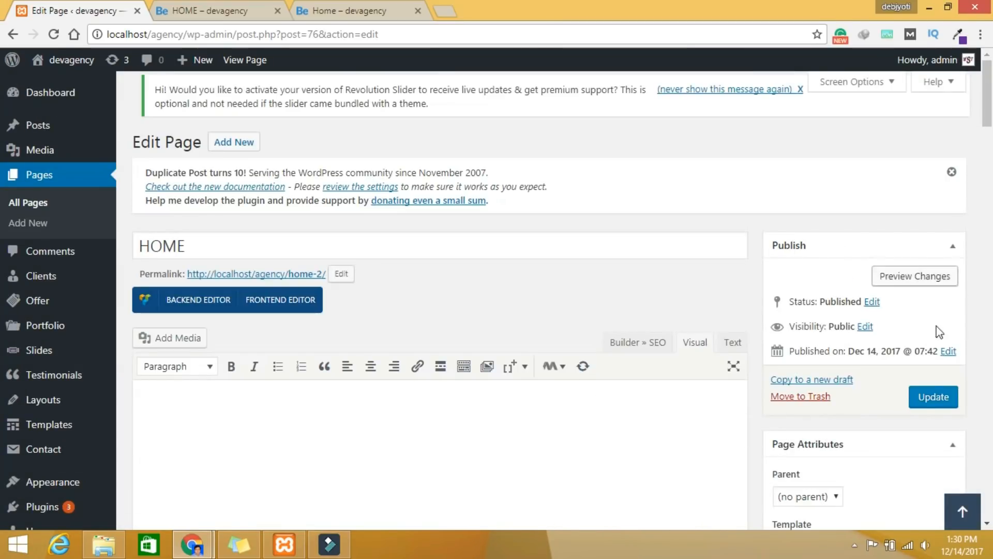
Step: Update the HOME page and open its preview
click(925, 400)
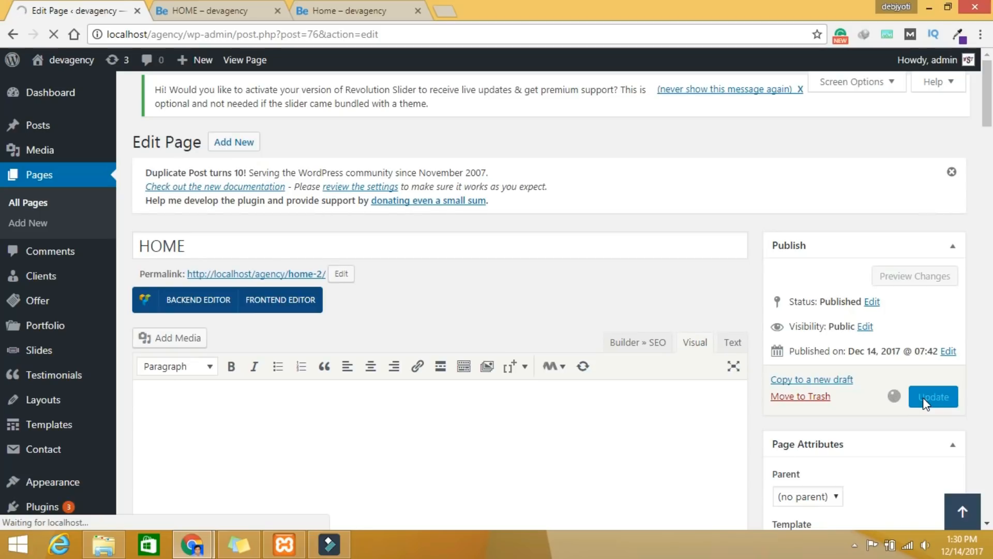
click(926, 314)
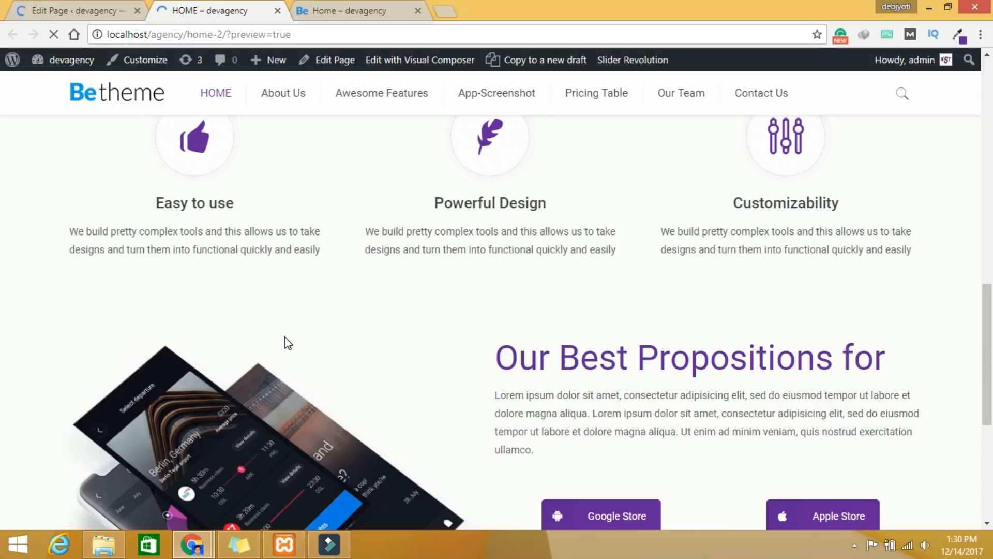
Step: Review the six Awesome Features boxes and the purple counters live, then return to Edit Page
scroll(287, 343, down, 10)
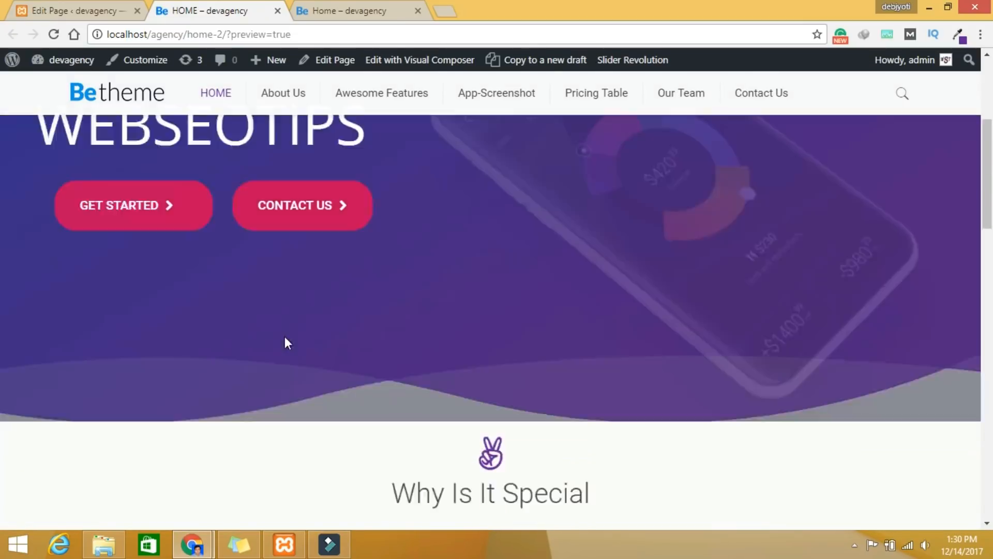
scroll(288, 343, down, 12)
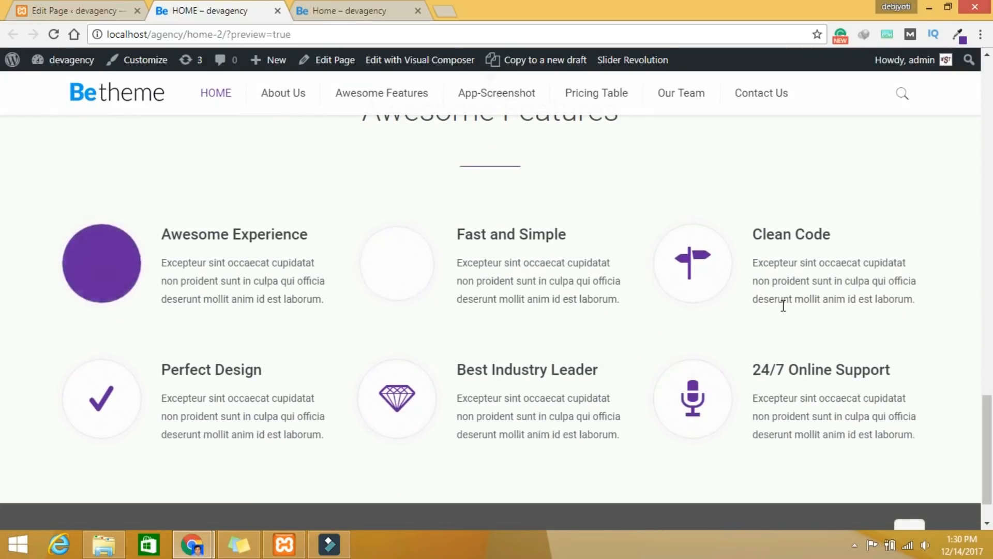
scroll(766, 375, down, 1)
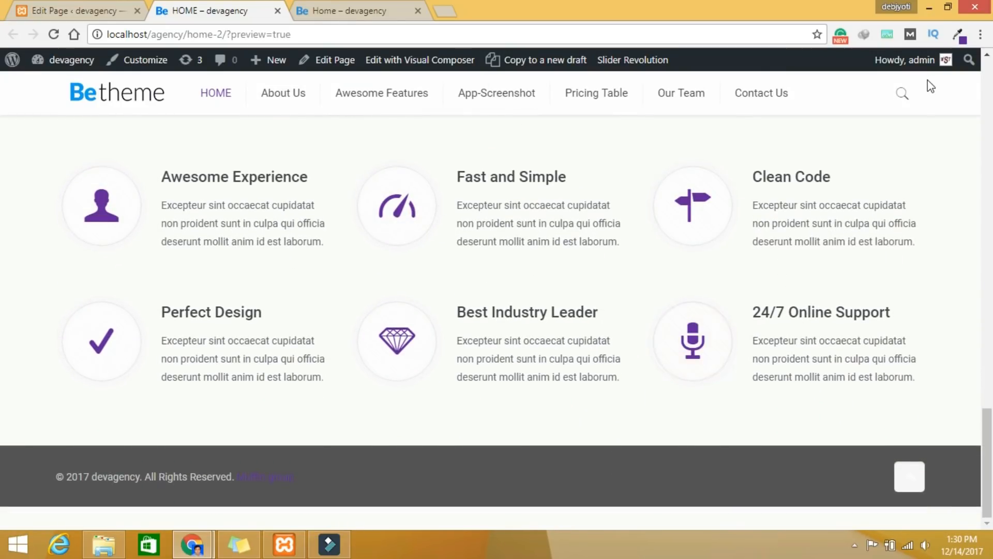
click(376, 10)
scroll(582, 238, down, 5)
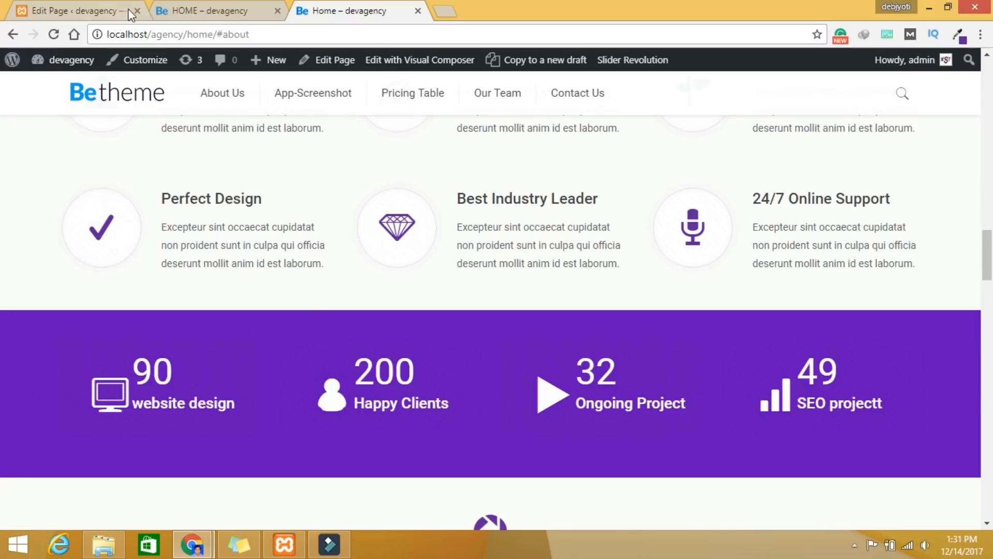
click(89, 12)
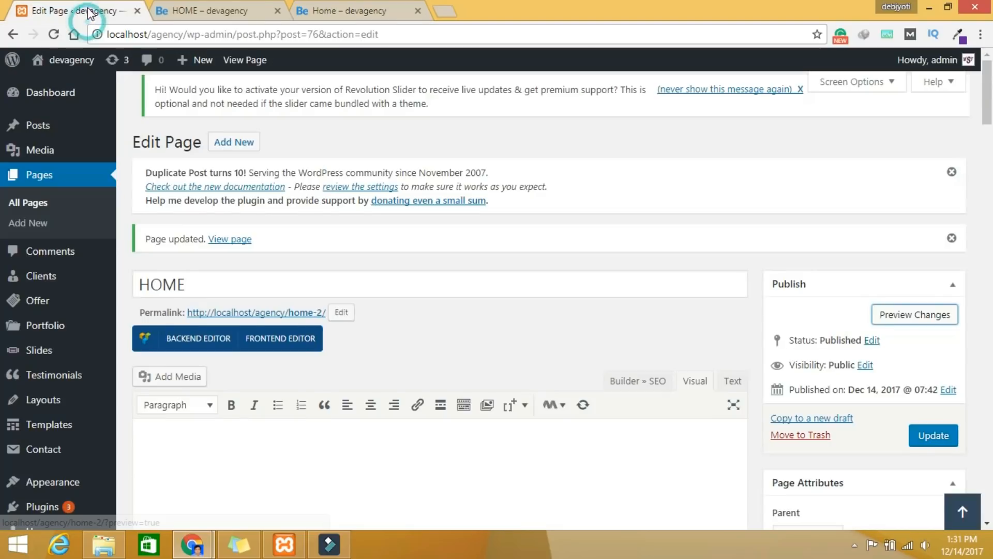
Step: Add an empty section after Awesome Features and open its Section settings
scroll(409, 337, down, 5)
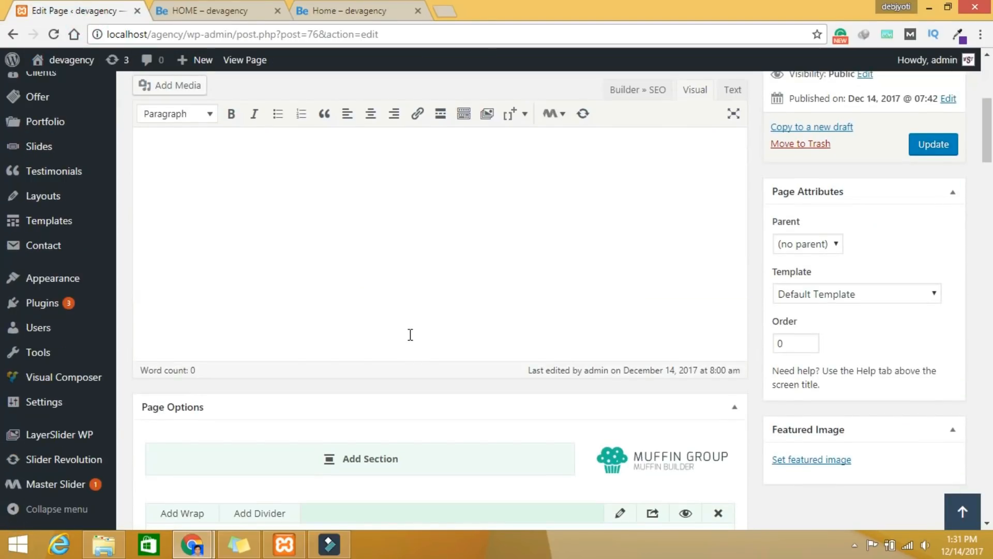
scroll(410, 335, down, 4)
click(364, 240)
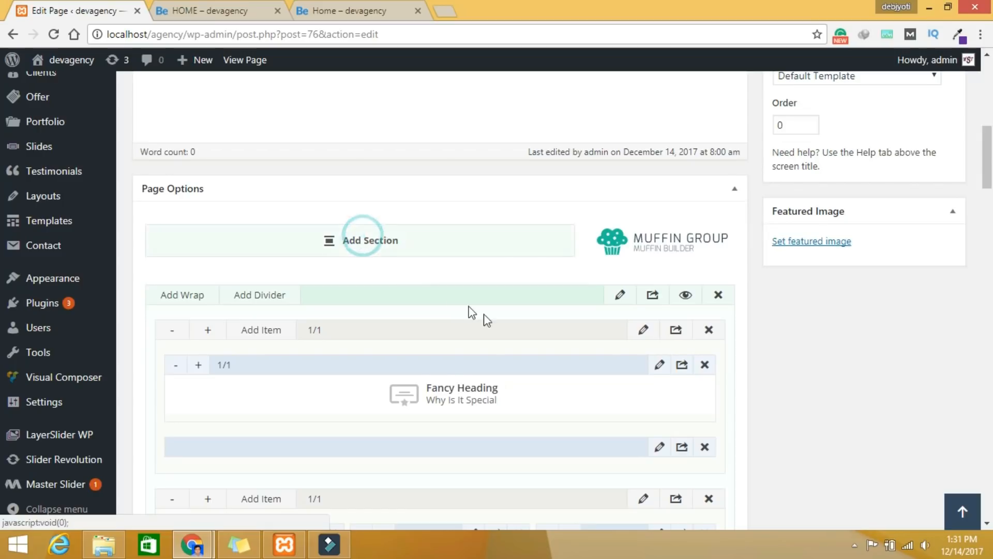
scroll(497, 331, down, 10)
scroll(541, 361, down, 10)
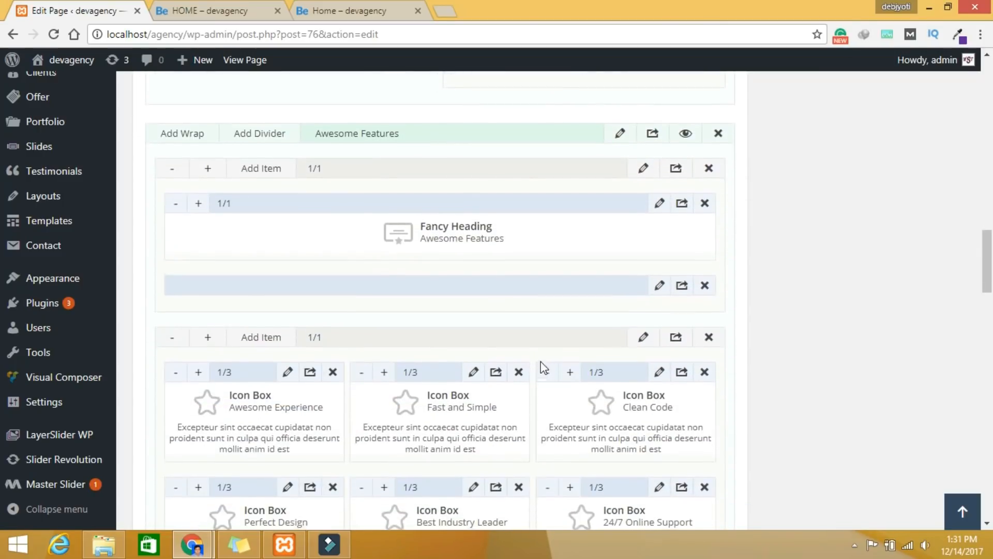
scroll(543, 367, down, 3)
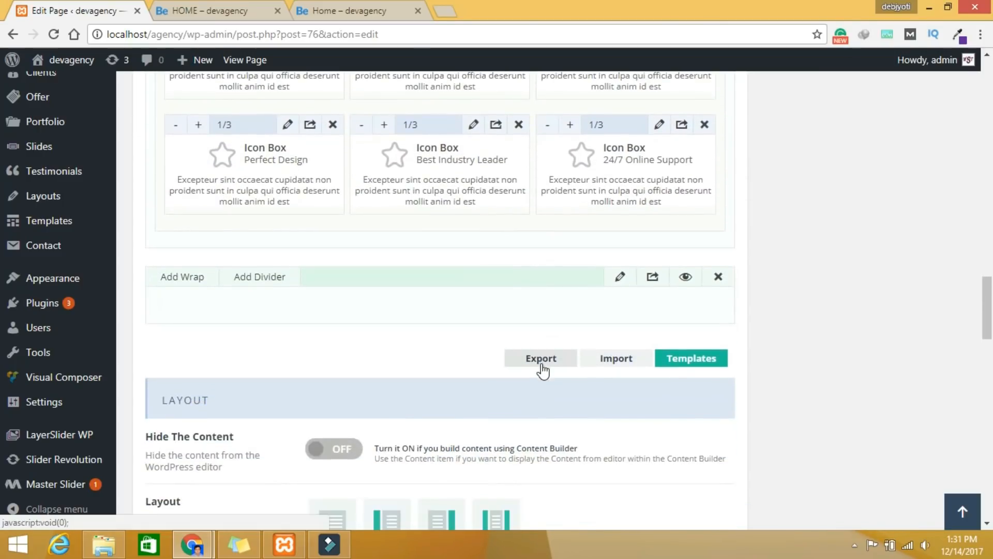
click(621, 277)
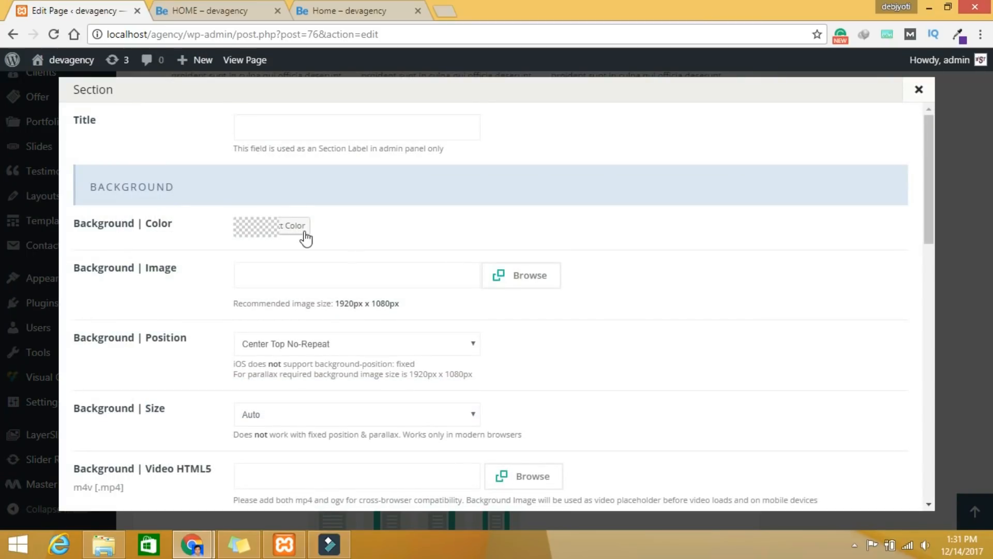
Step: Set the section background colour to purple #7021be
click(304, 236)
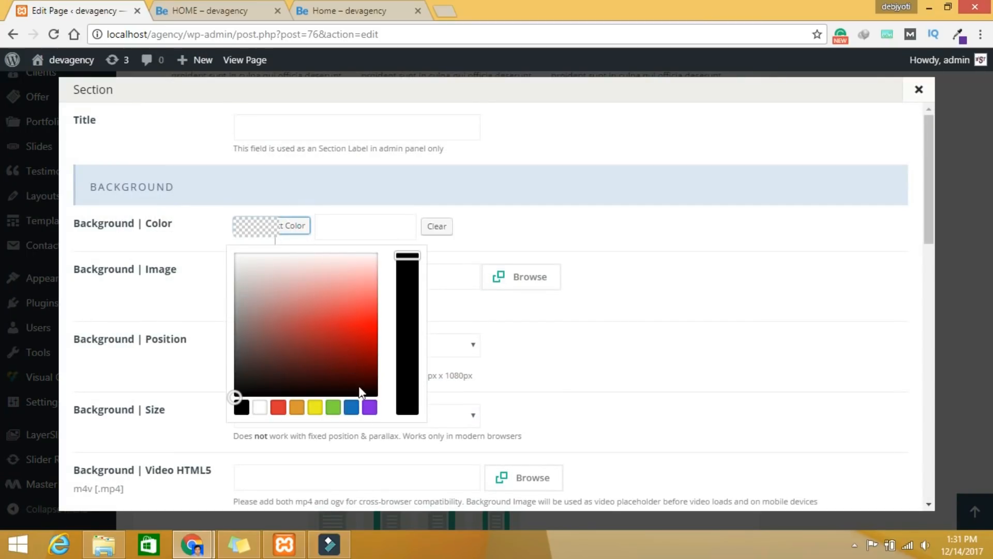
click(372, 409)
click(336, 326)
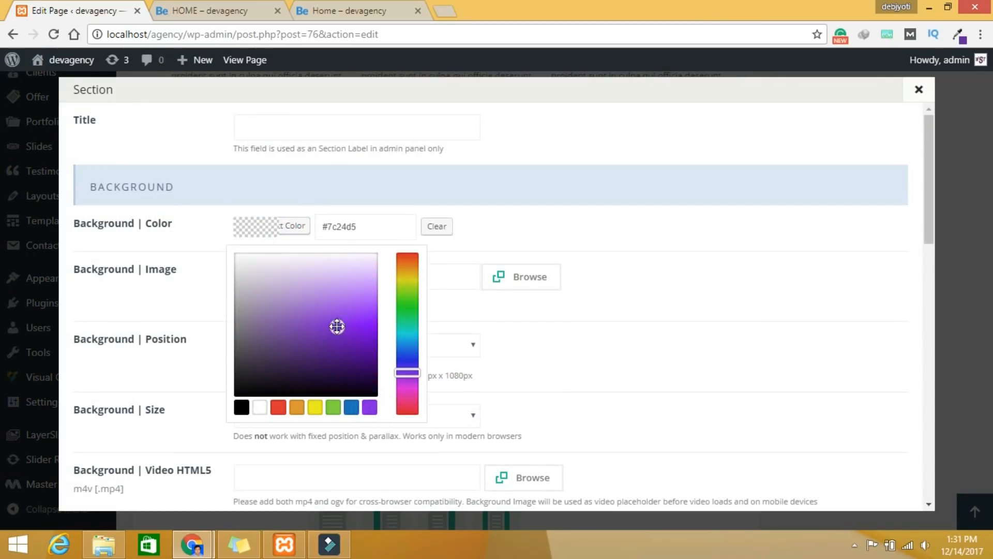
mouse_move(337, 326)
mouse_down()
mouse_move(345, 326)
mouse_move(308, 323)
mouse_move(333, 334)
mouse_up()
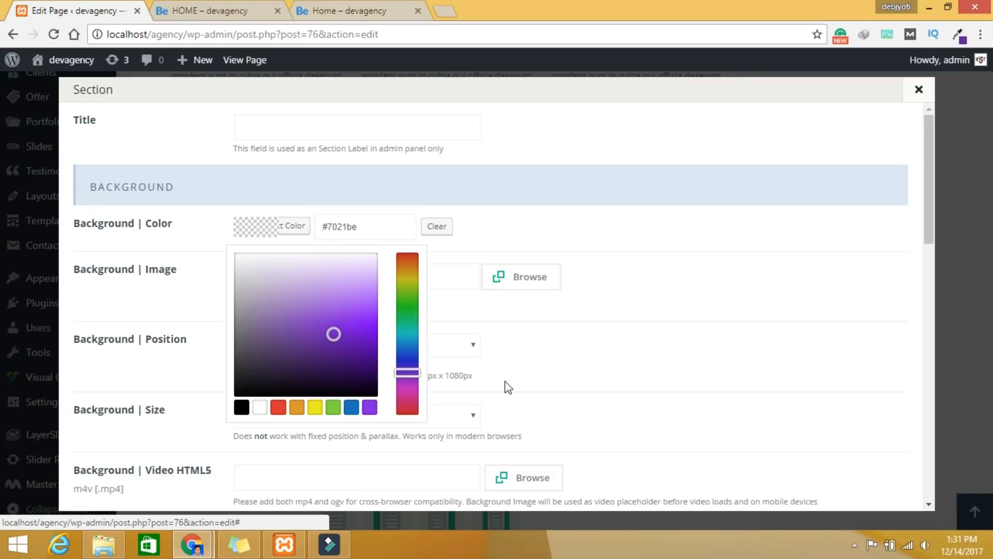
scroll(756, 390, down, 4)
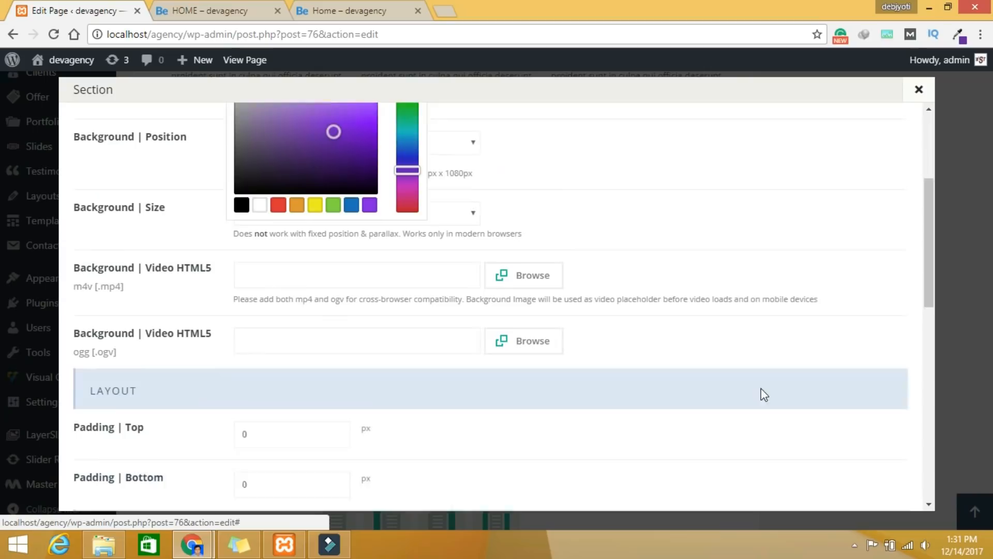
scroll(749, 349, up, 4)
click(634, 225)
click(667, 275)
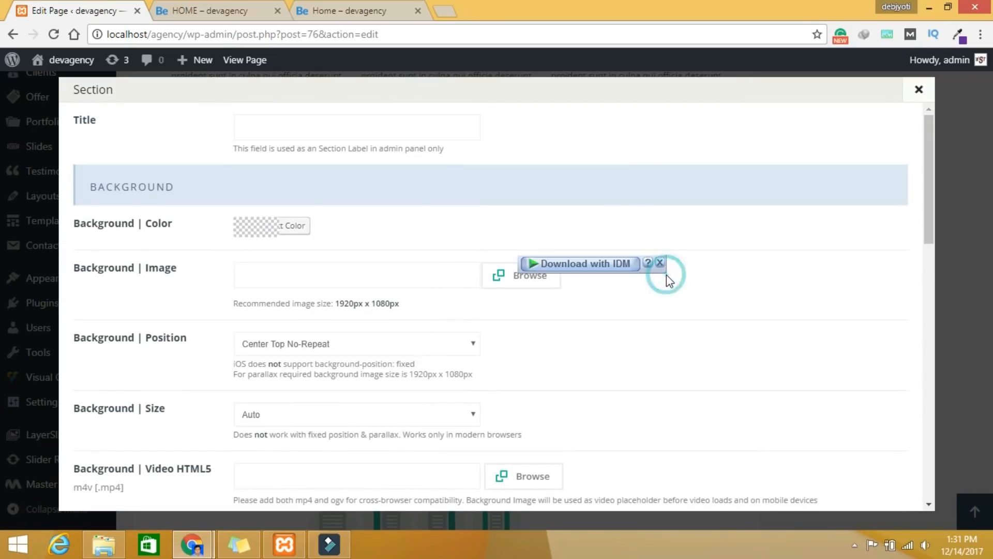
Step: Change the section's top padding to 30 px and view the live counter section for reference
scroll(736, 440, down, 12)
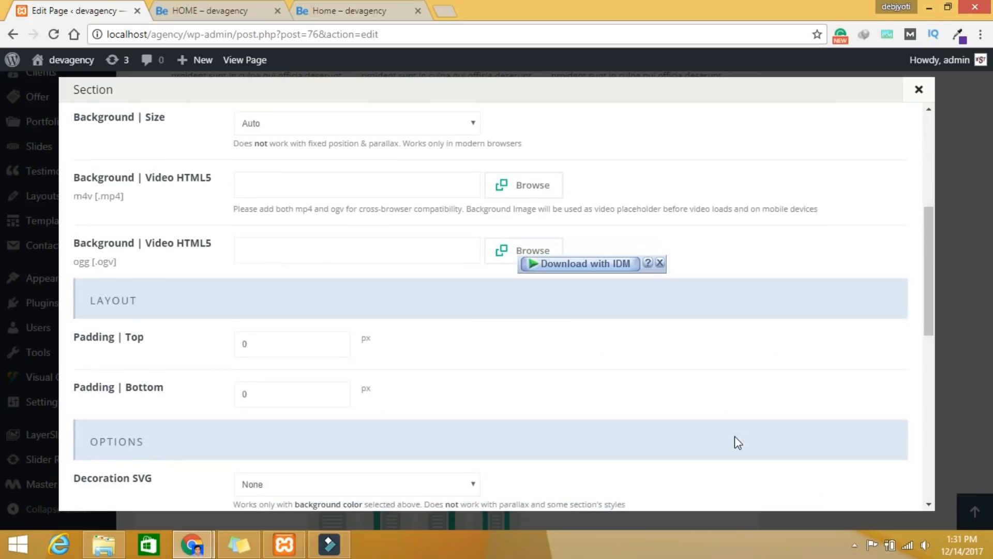
scroll(738, 443, up, 7)
scroll(310, 259, up, 5)
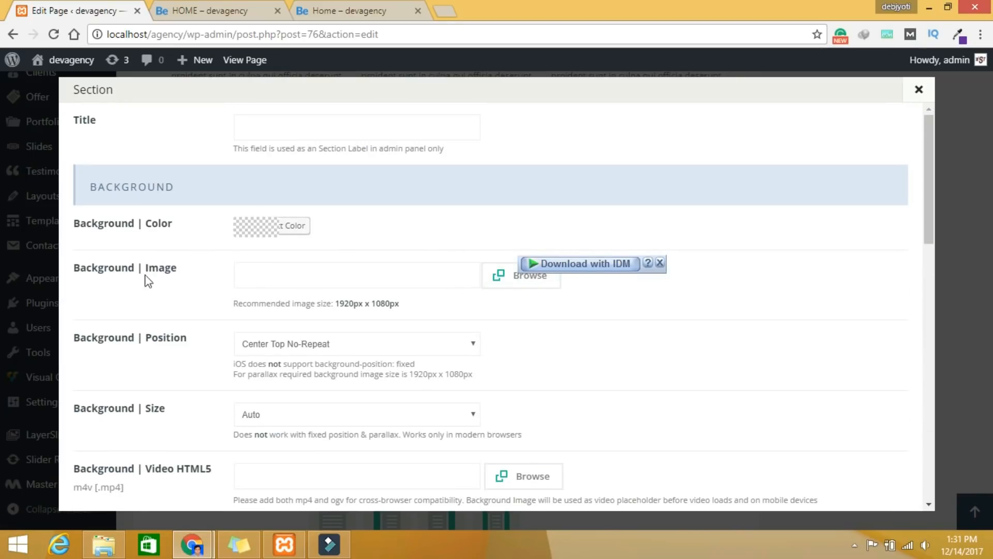
scroll(792, 410, down, 13)
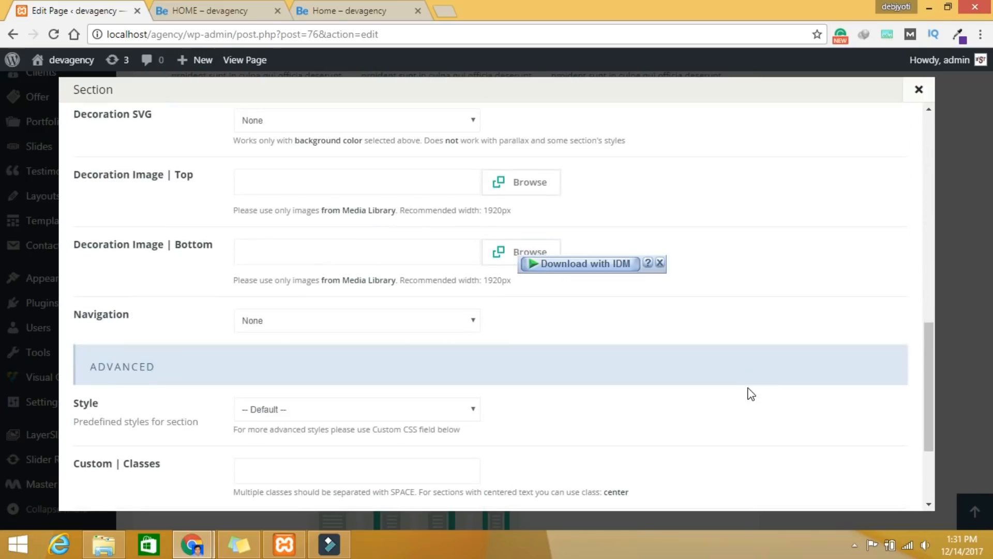
scroll(751, 393, down, 3)
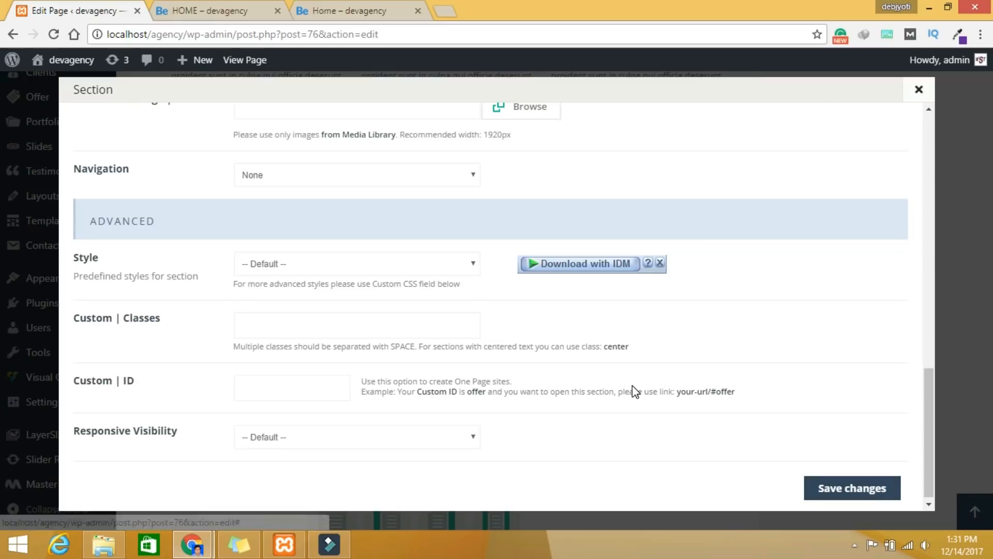
scroll(633, 386, up, 3)
scroll(632, 386, up, 3)
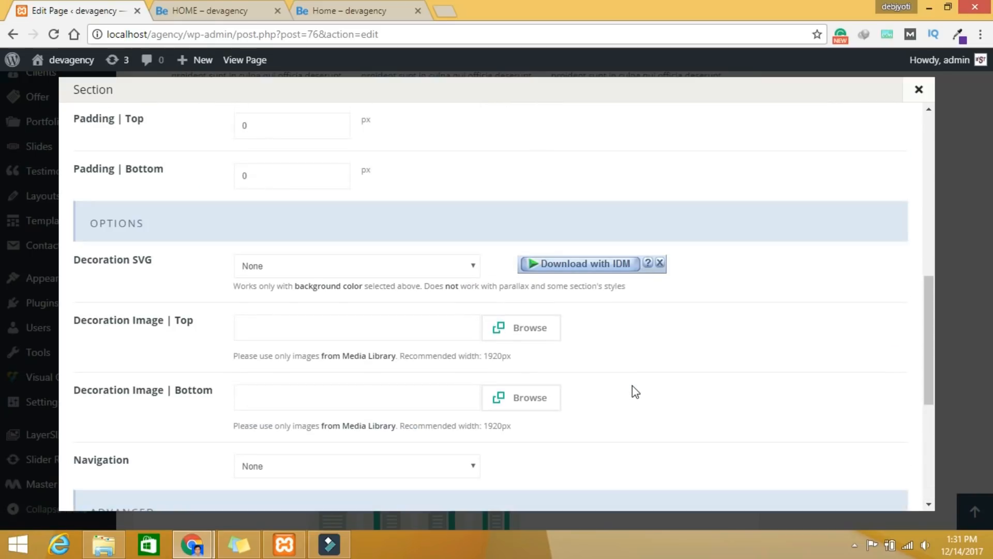
double_click(238, 125)
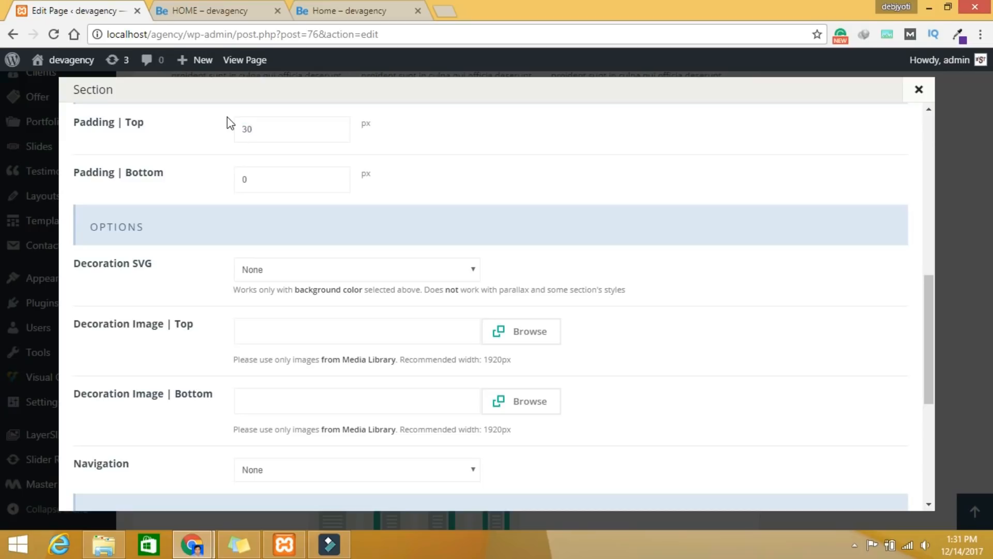
double_click(253, 181)
scroll(517, 197, down, 3)
scroll(518, 201, down, 1)
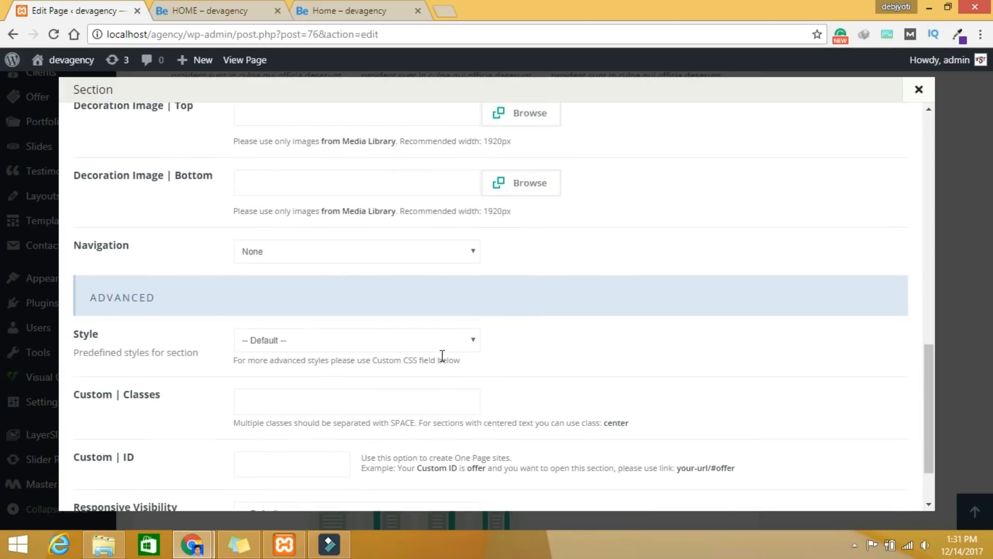
click(326, 10)
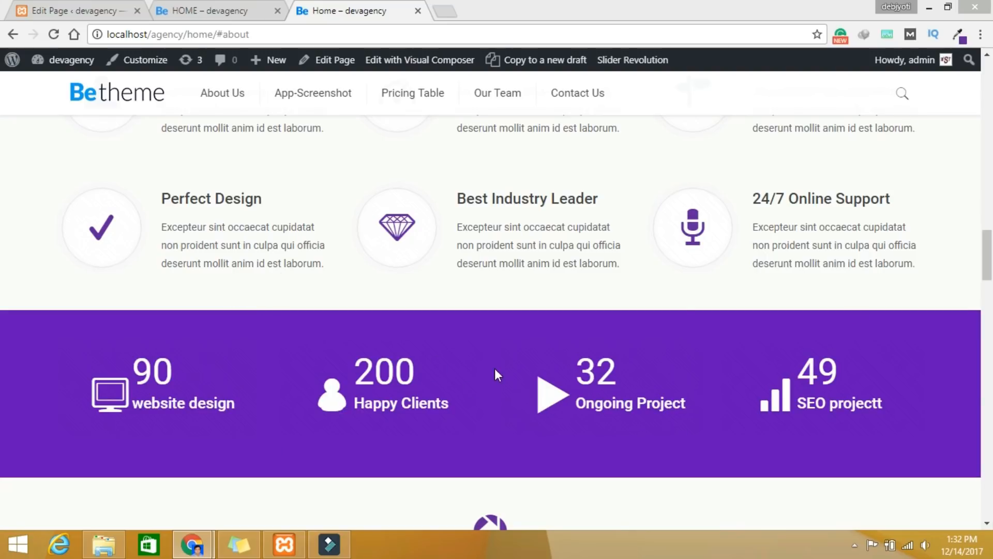
Step: Back in the page editor, save the section settings
click(81, 11)
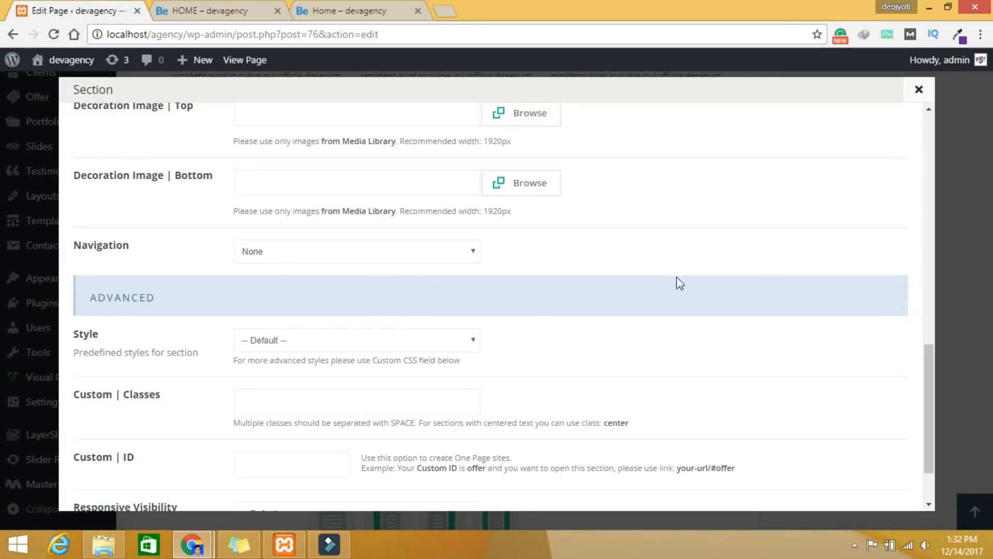
scroll(786, 329, down, 2)
click(863, 486)
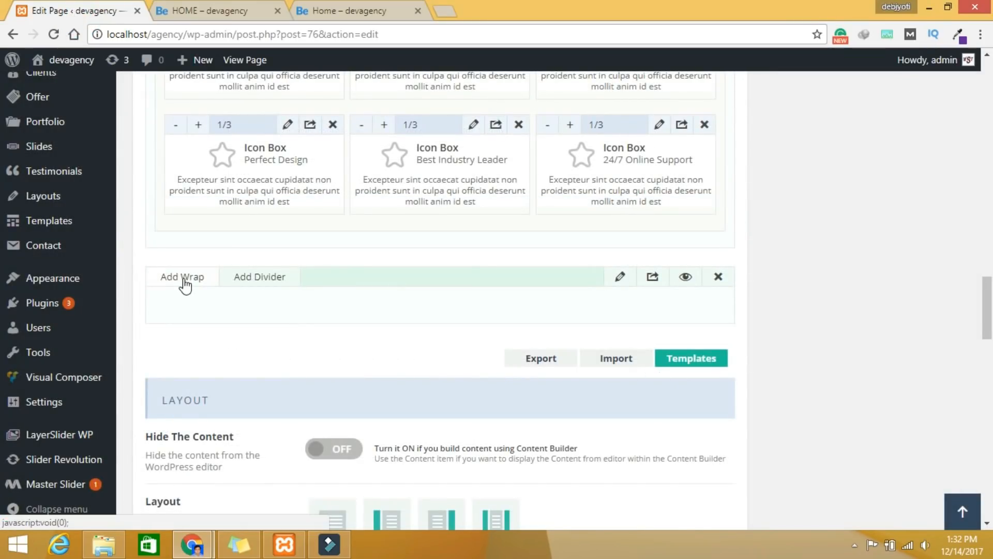
Step: Add a new wrap holding a one-quarter Counter item and open its settings
click(185, 282)
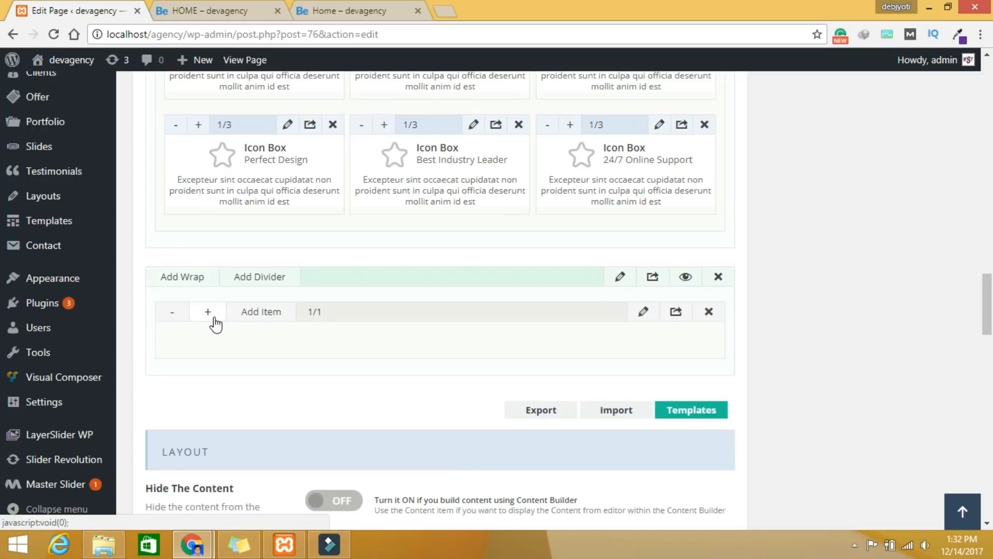
click(213, 312)
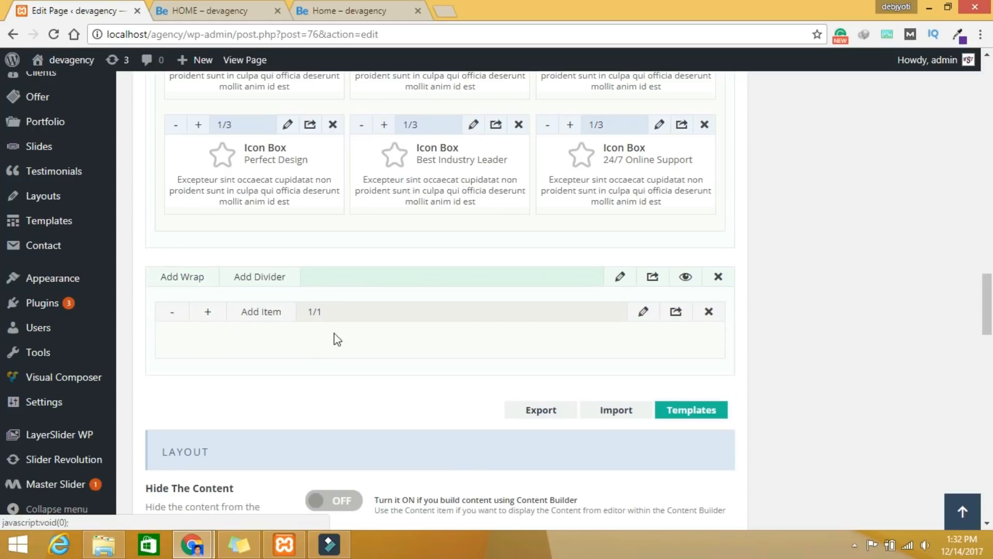
click(256, 312)
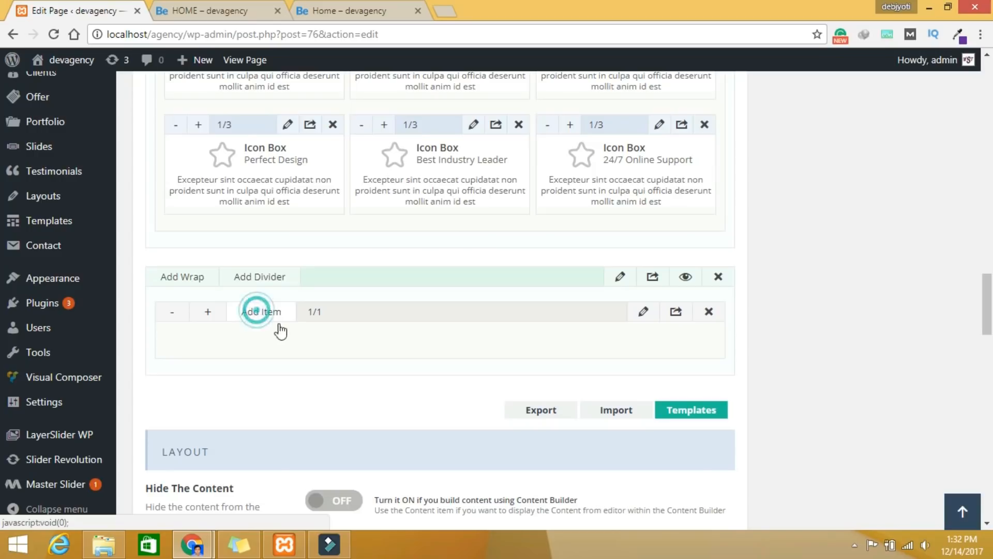
click(816, 123)
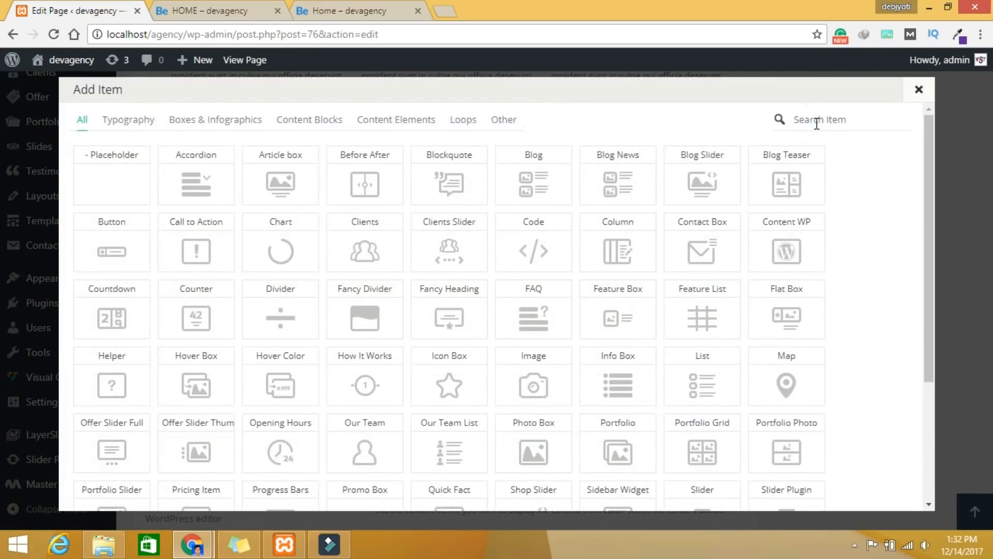
text(co)
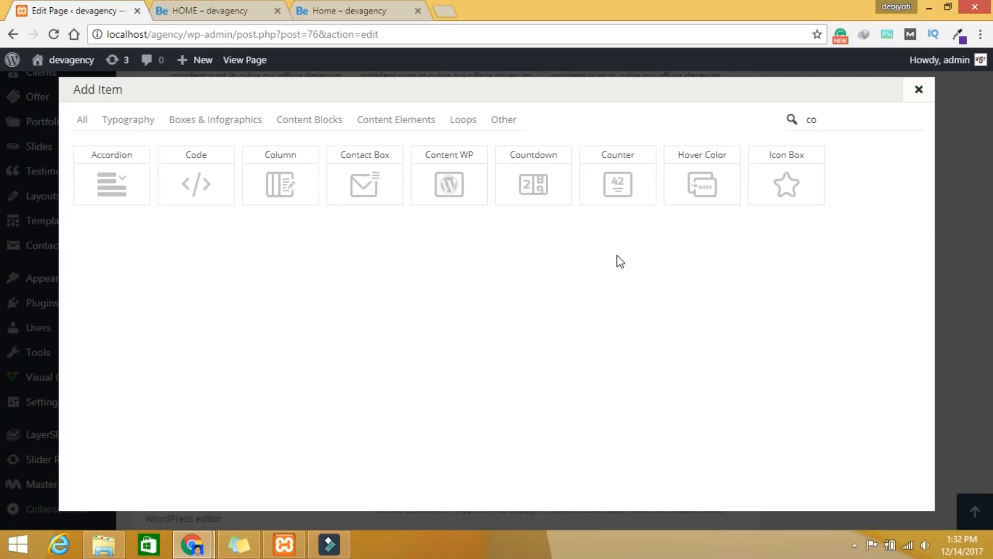
text(un)
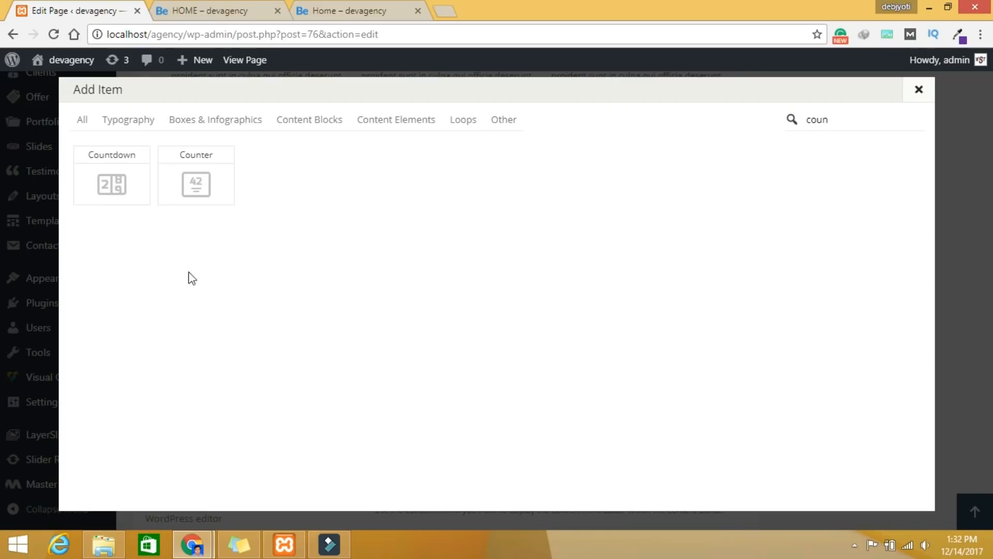
click(196, 185)
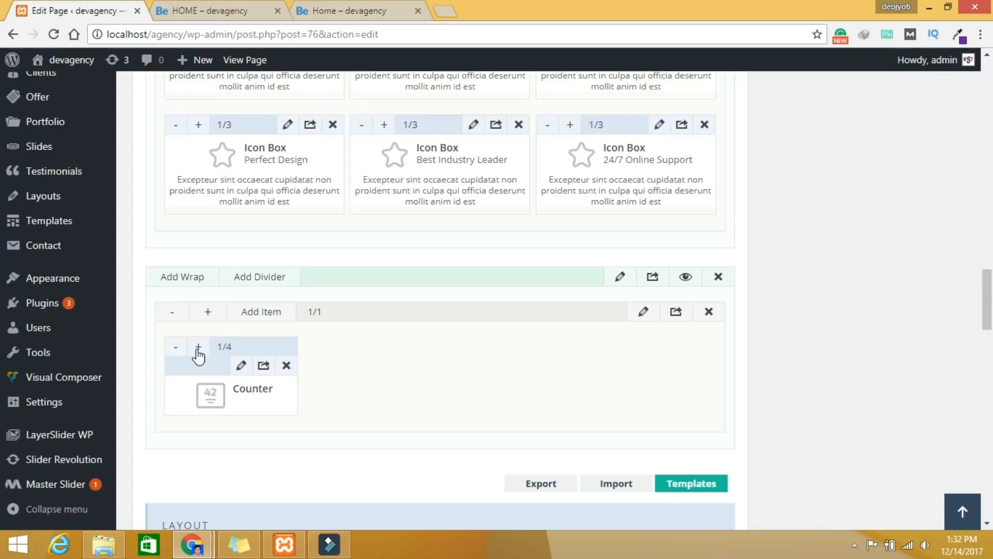
click(241, 365)
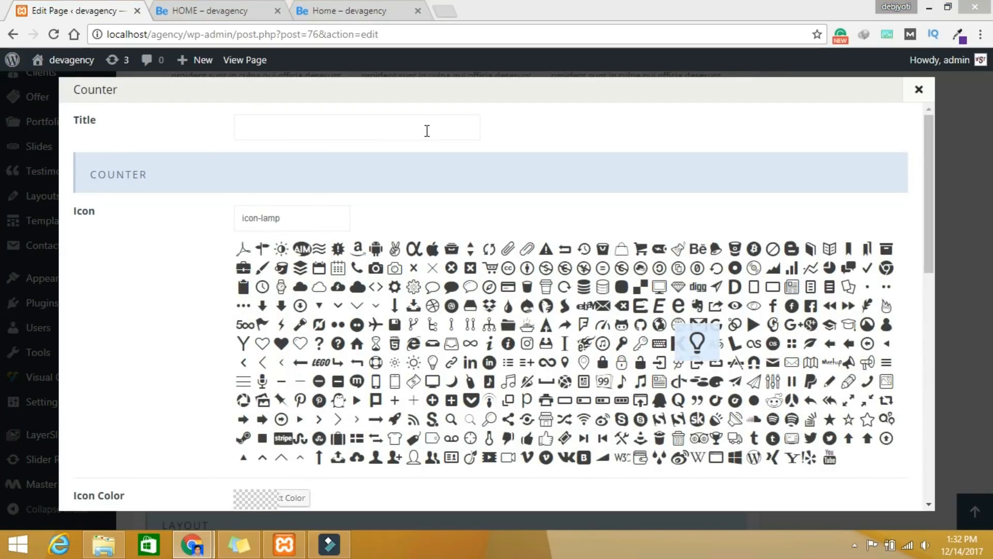
Step: Enter the counter title as a white (#ffffff) h4 heading containing the pasted label
click(295, 122)
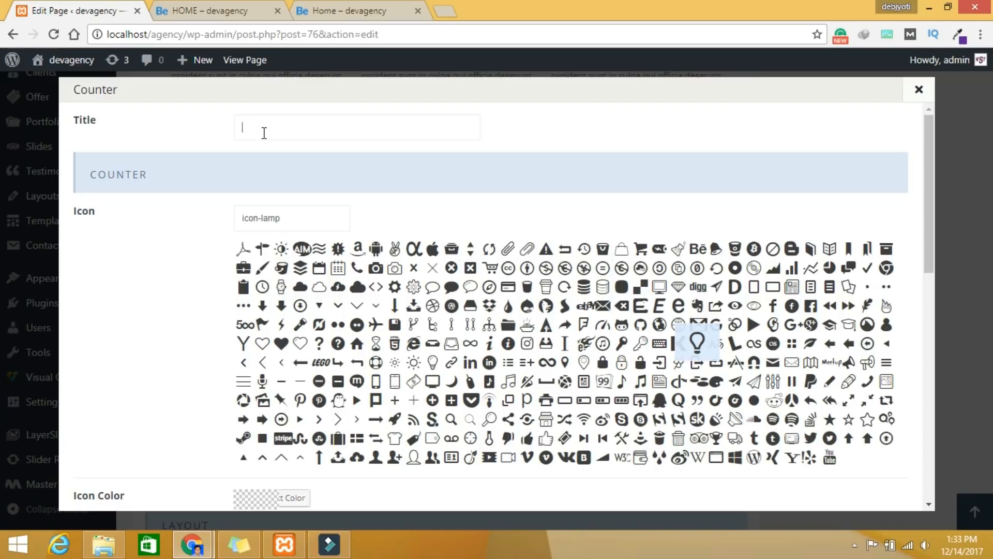
text(<h4)
text(yle)
text(=)
text("col)
text(or:FF)
text(fffff)
key(Left)
key(Left)
key(Left)
text(#ffffff"></h4>)
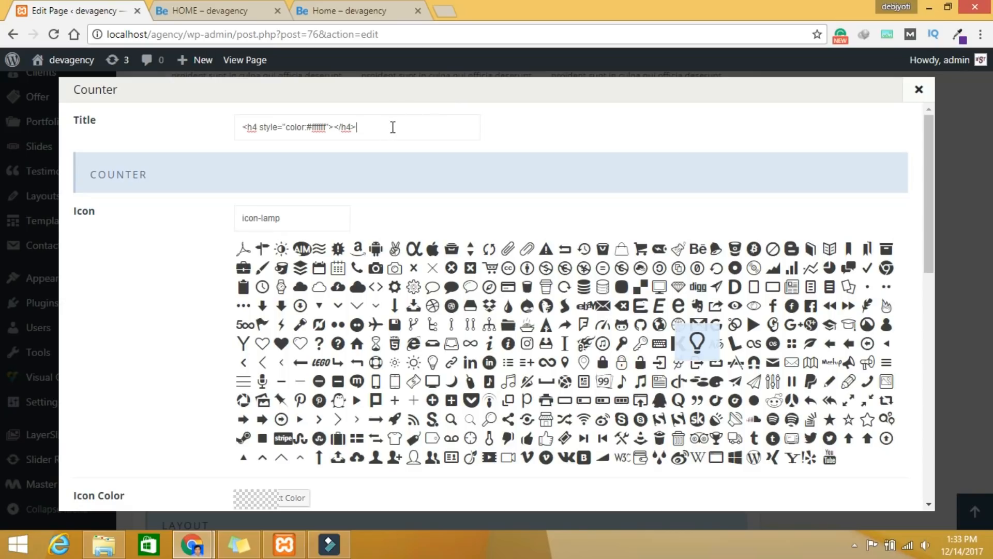
click(333, 127)
text(website design)
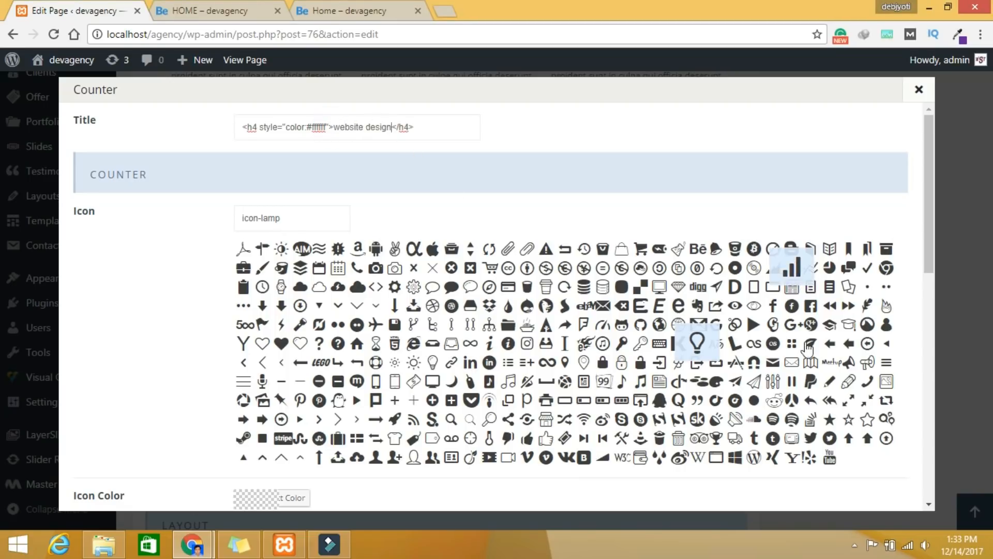
Step: Give the counter the icon-desktop-line icon and number 90
click(659, 286)
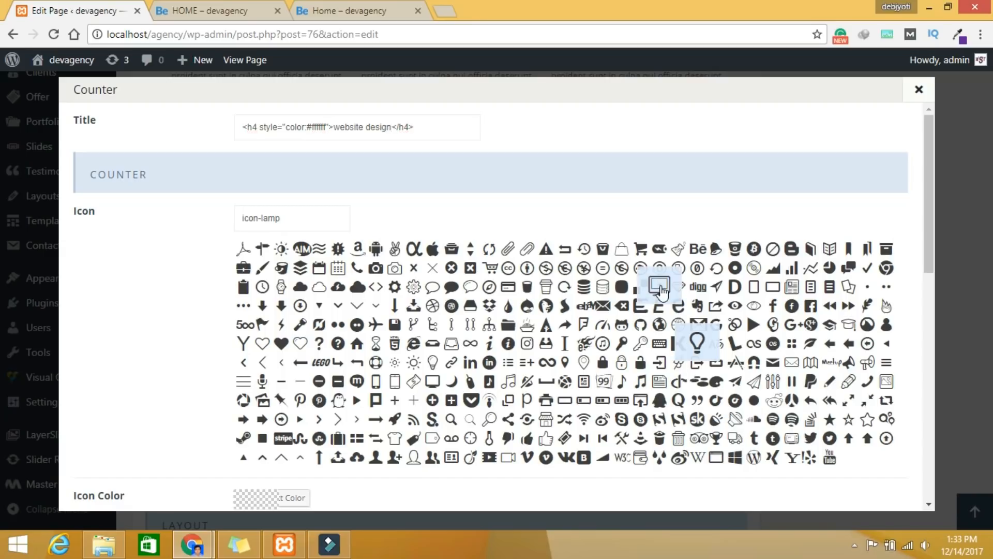
scroll(186, 264, down, 5)
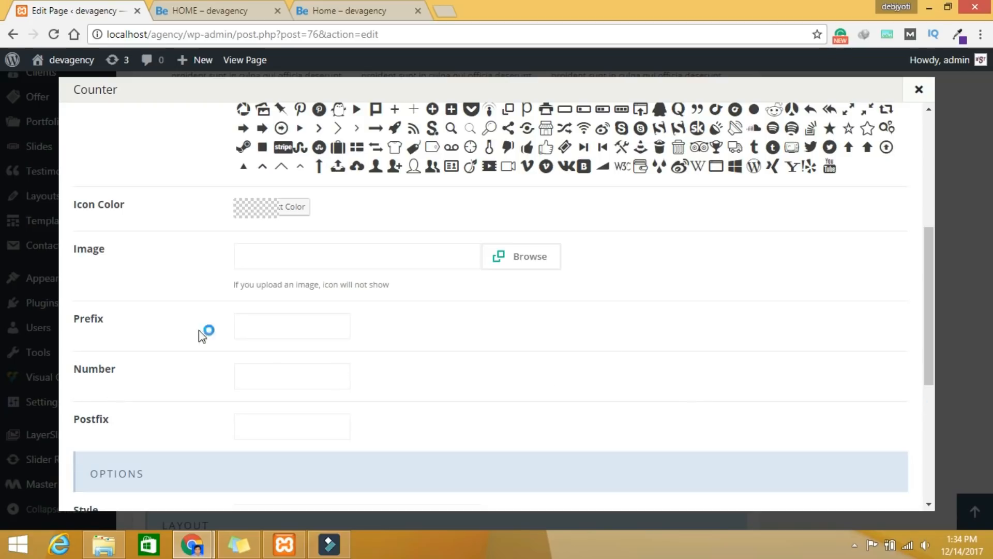
click(293, 373)
text(90)
Step: Choose Horizontal style and Bounce In Up animation, then save the counter
scroll(279, 381, down, 3)
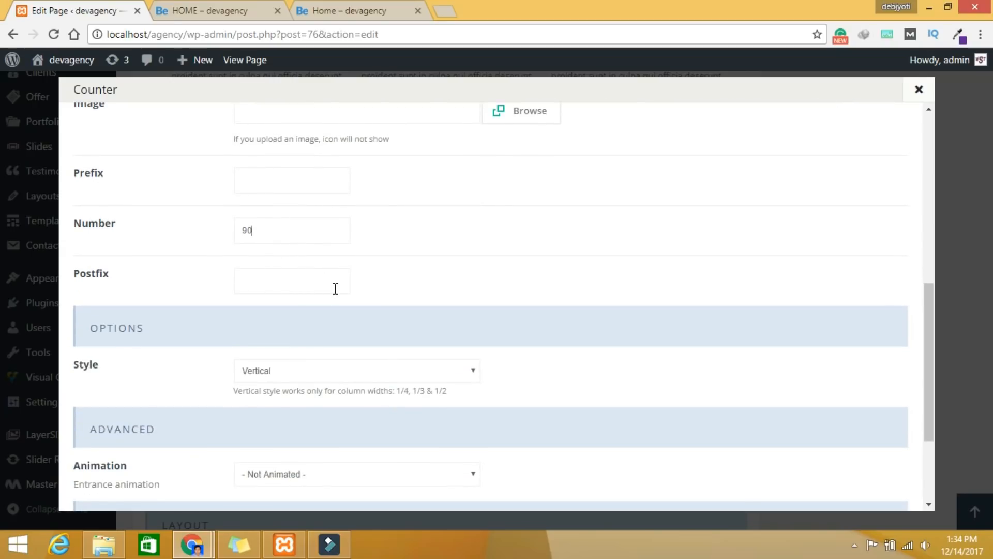
scroll(336, 289, down, 3)
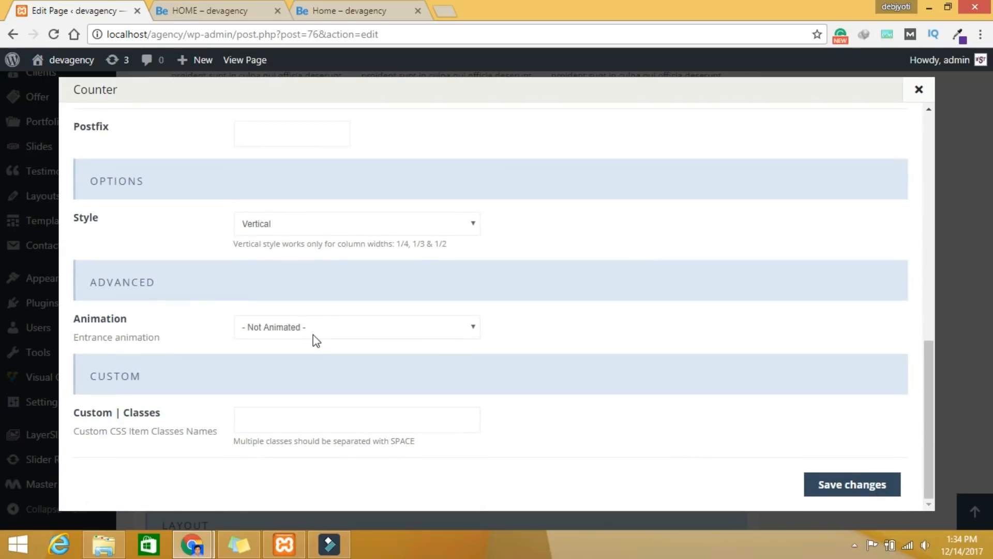
click(331, 223)
click(316, 240)
click(294, 328)
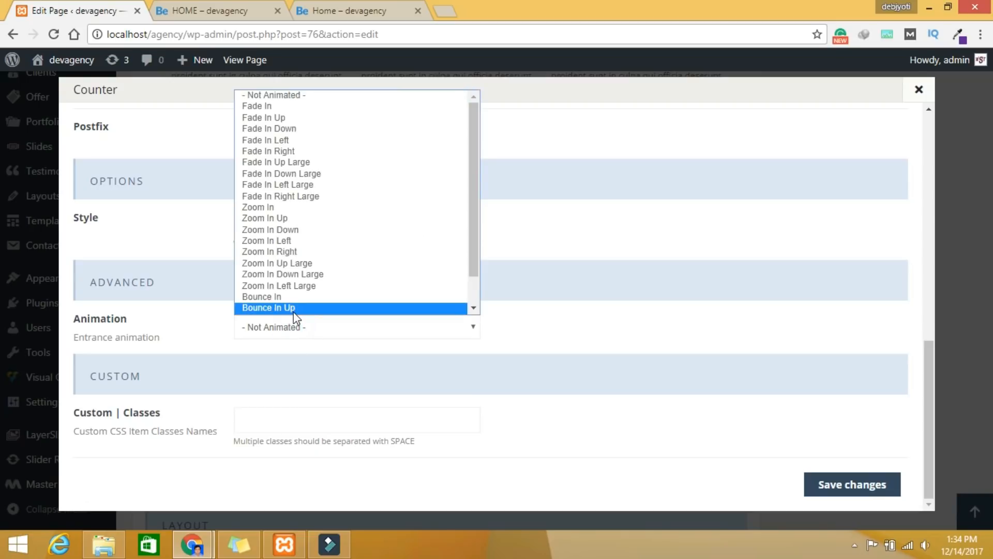
click(293, 310)
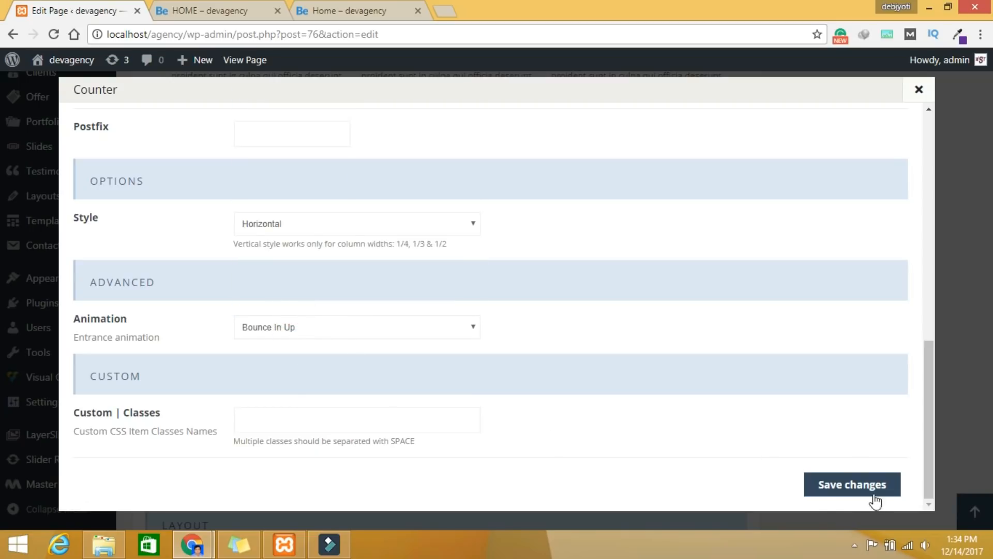
click(866, 484)
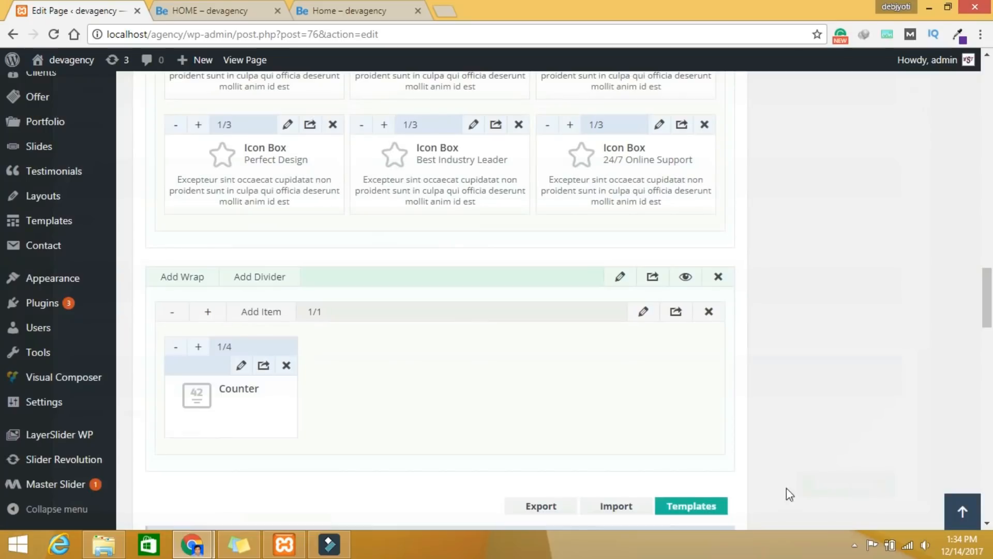
Step: Duplicate the counter and compare with the counters on the live home page
click(264, 366)
click(263, 366)
click(263, 365)
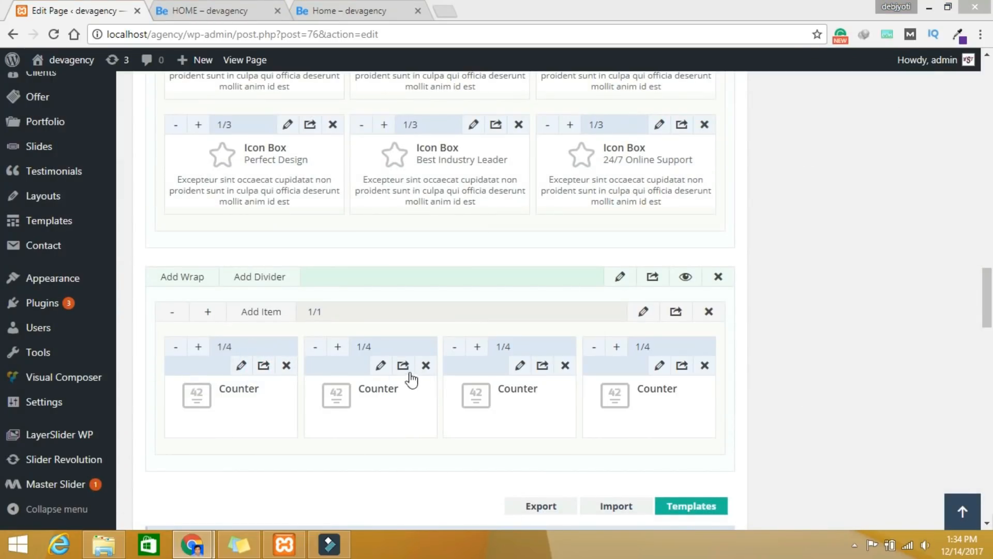
click(357, 11)
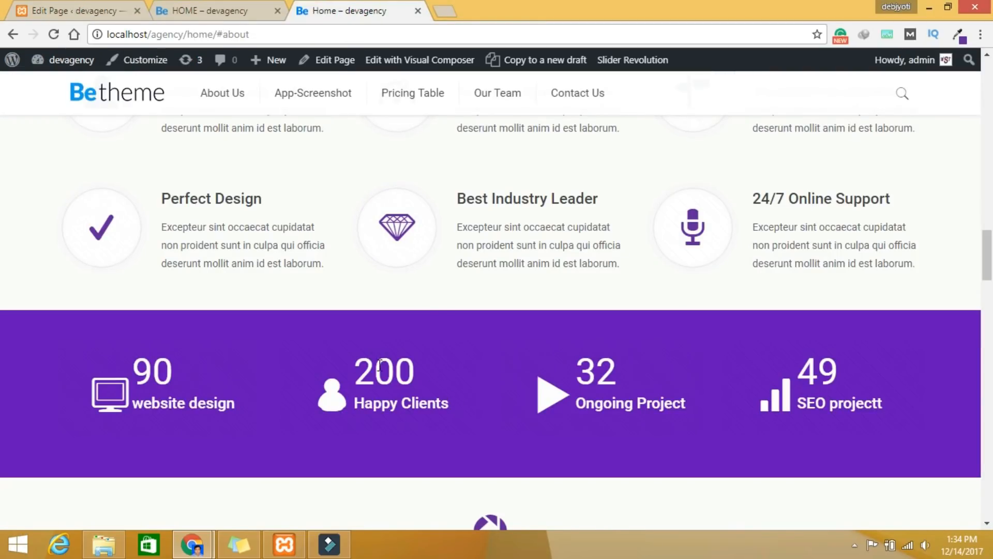
click(83, 11)
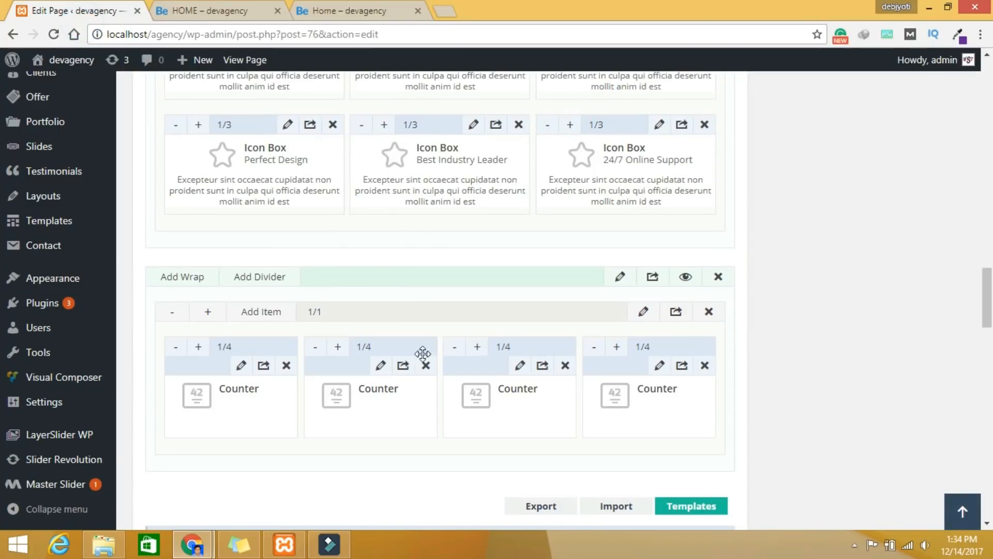
Step: Change the second counter's title to 'Happy Clint'
click(378, 368)
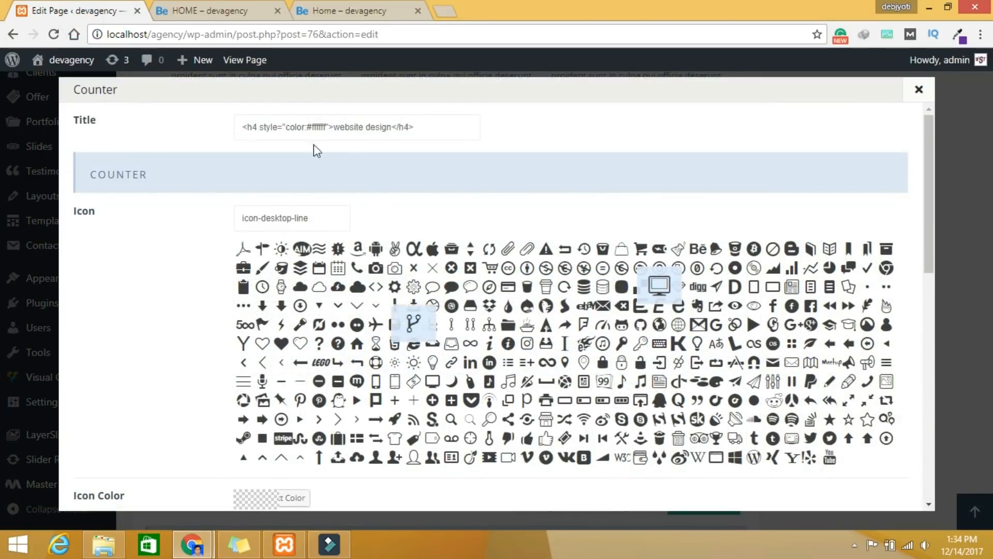
click(392, 126)
key(BackSpace)
key(BackSpace)
key(BackSpace)
key(BackSpace)
key(BackSpace)
key(BackSpace)
key(BackSpace)
key(BackSpace)
key(BackSpace)
key(BackSpace)
key(BackSpace)
key(BackSpace)
key(BackSpace)
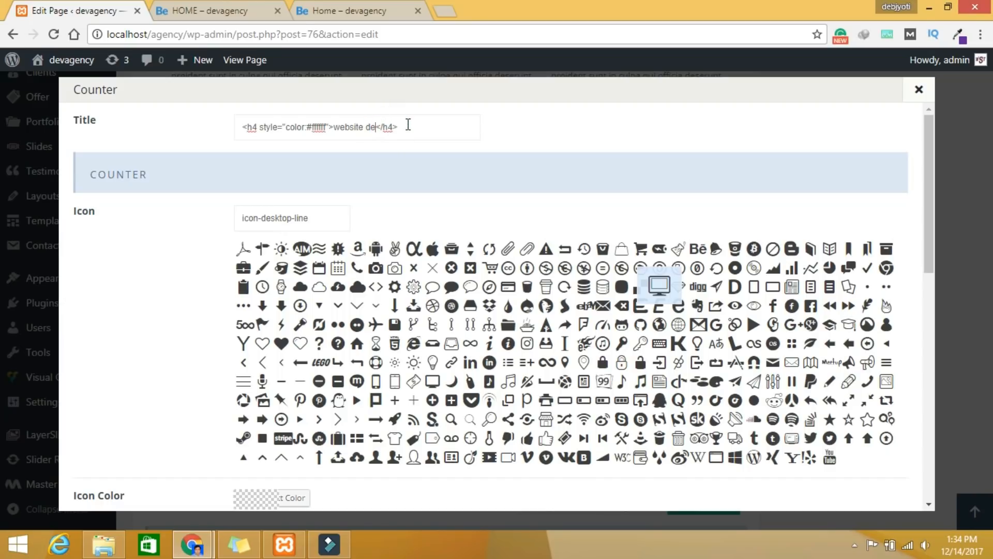
key(BackSpace)
text(Happy Clint)
Step: Give it the icon-guest person icon and number 300, then save the counter
click(887, 326)
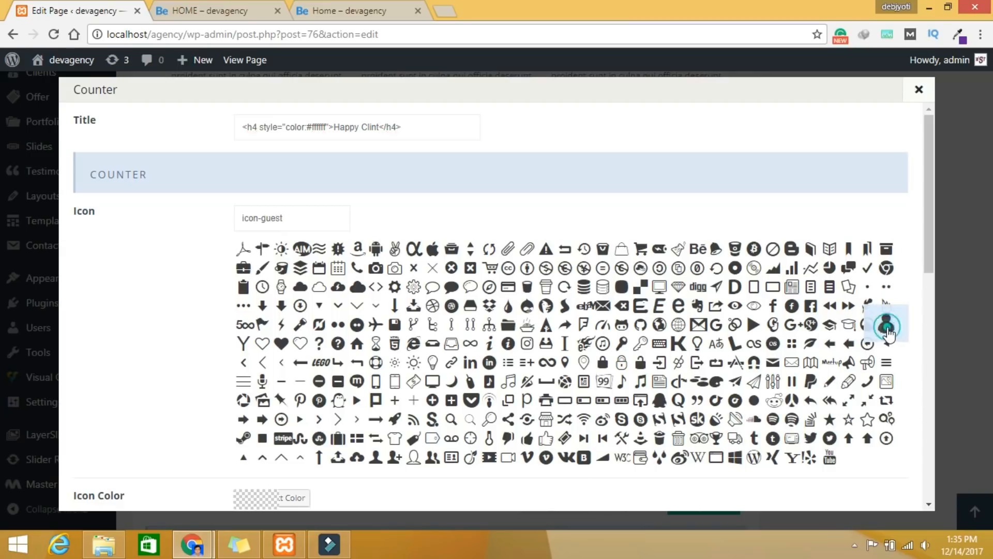
scroll(364, 373, down, 7)
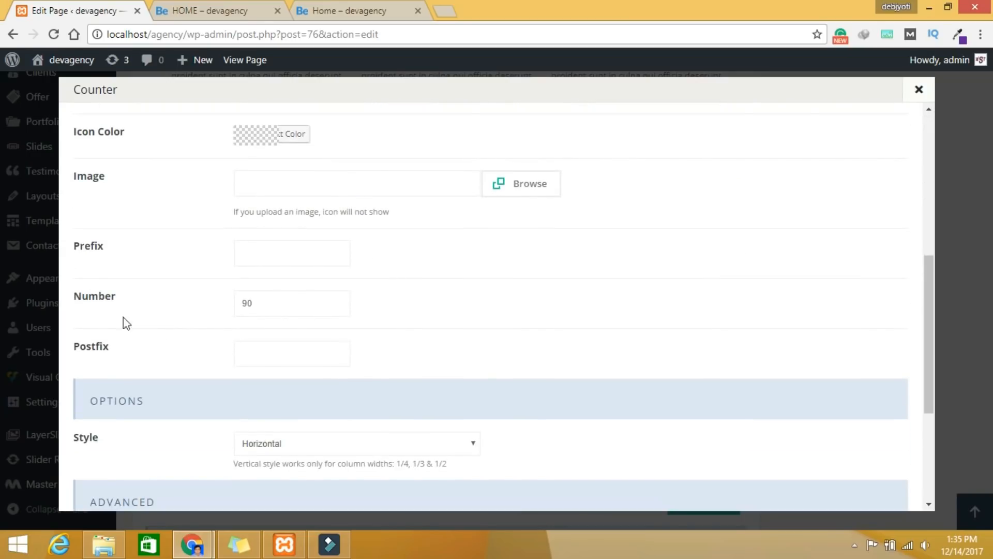
click(276, 307)
key(ctrl+a)
text(30)
scroll(507, 348, down, 4)
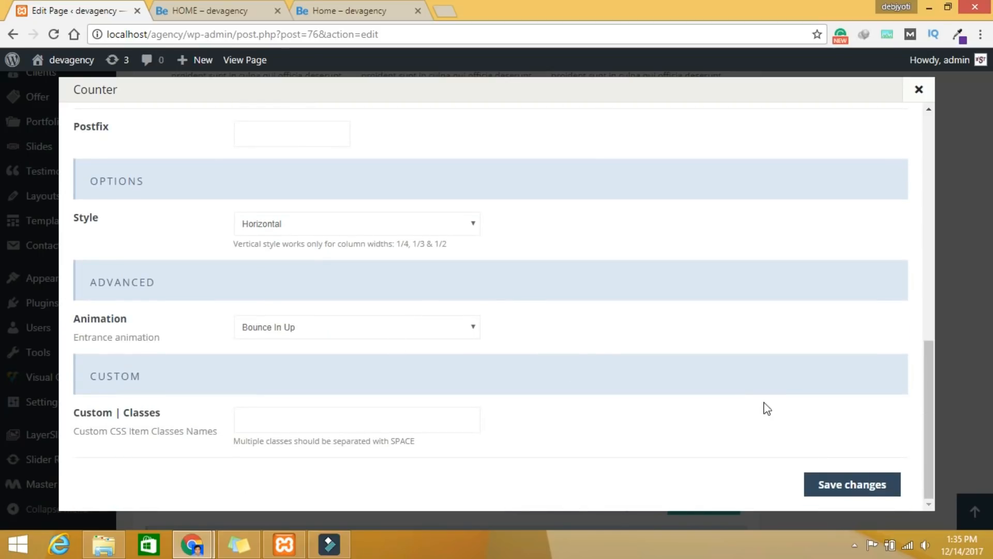
click(851, 485)
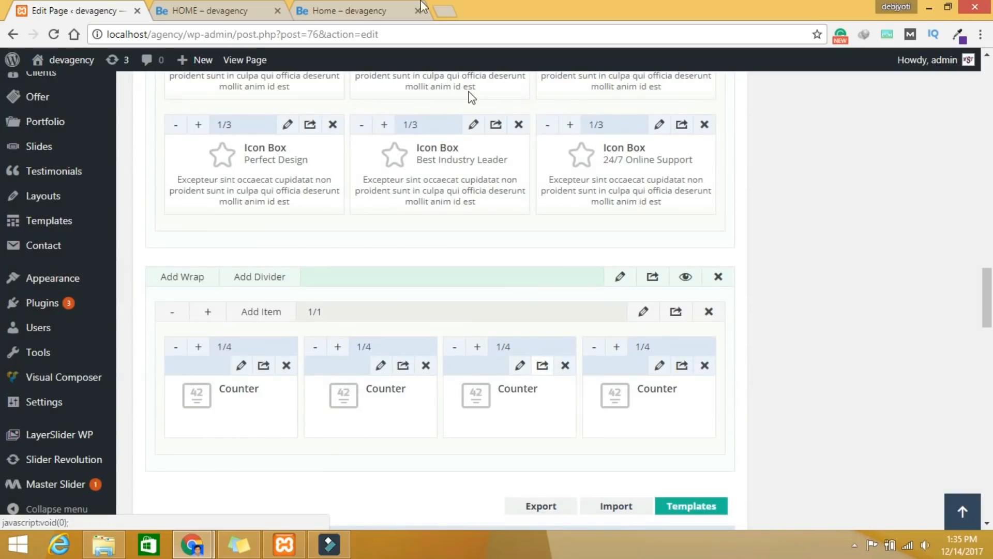
Step: Copy 'Ongoing Project' from the live home page into the third counter's title
click(353, 9)
drag(693, 408, 576, 405)
key(ctrl+c)
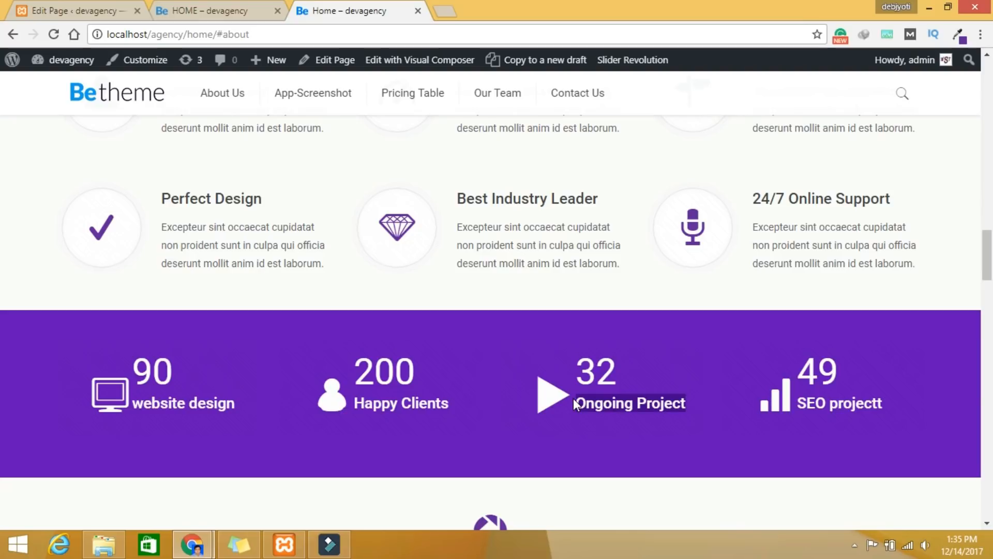
click(93, 10)
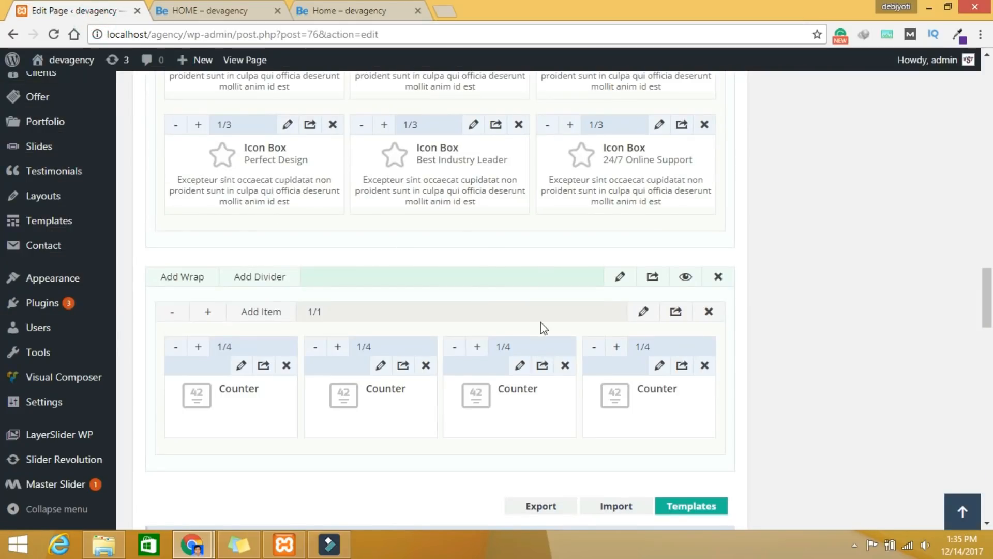
click(520, 365)
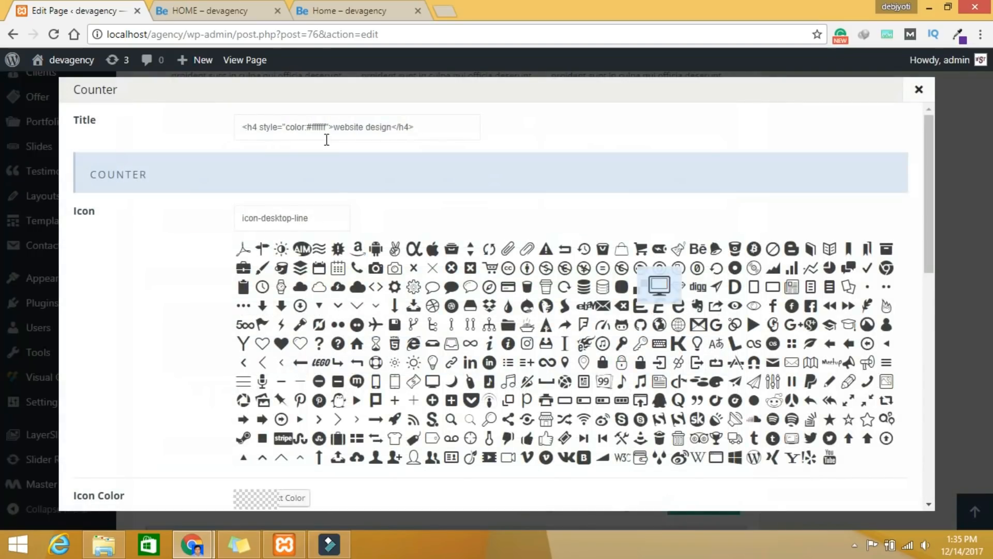
drag(392, 127, 338, 129)
key(ctrl+v)
Step: Change the third counter's number to 12, save it, and check the live SEO projectt caption
scroll(403, 230, down, 8)
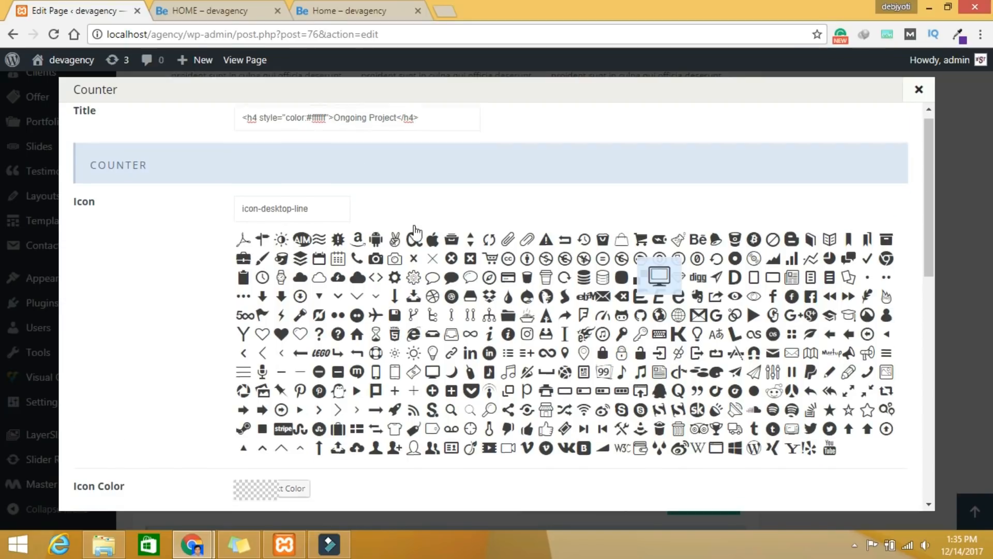
double_click(273, 235)
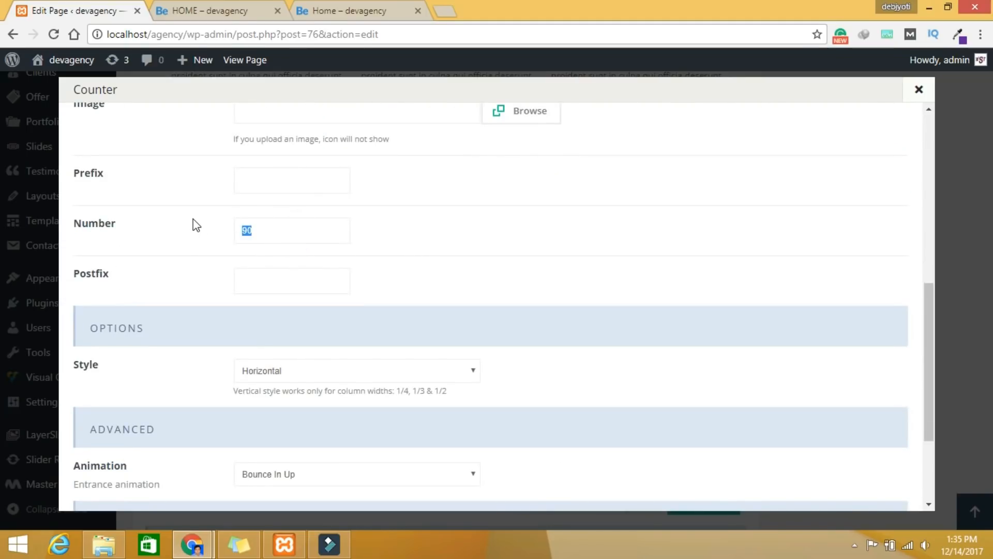
text(12)
scroll(672, 311, down, 3)
click(845, 489)
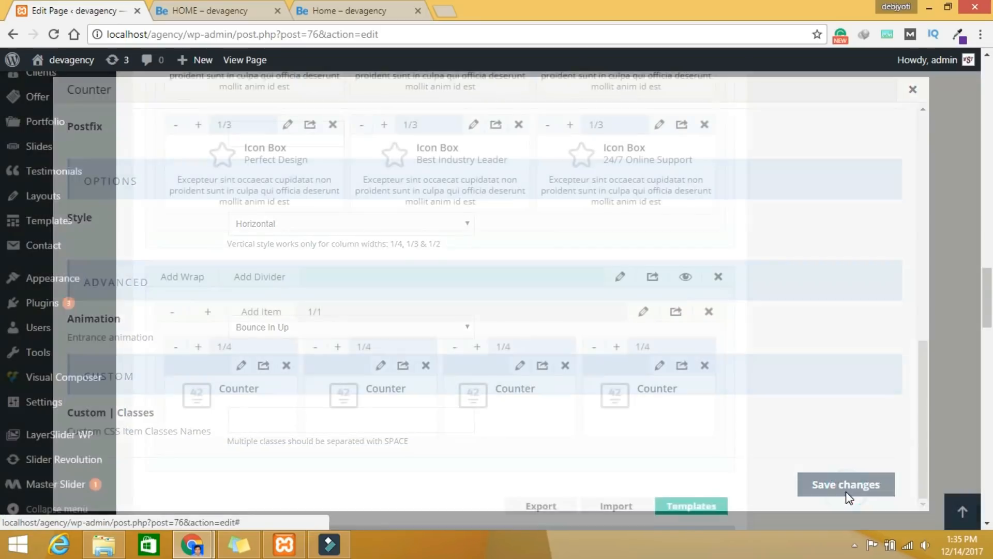
click(333, 14)
drag(892, 399, 801, 406)
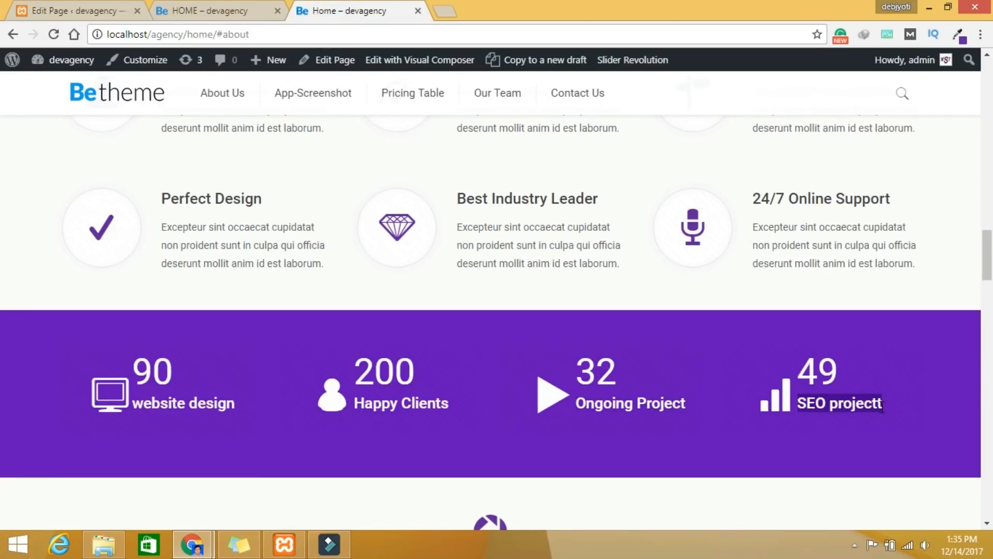
Step: Retitle the fourth counter 'SEO projectt'
click(75, 11)
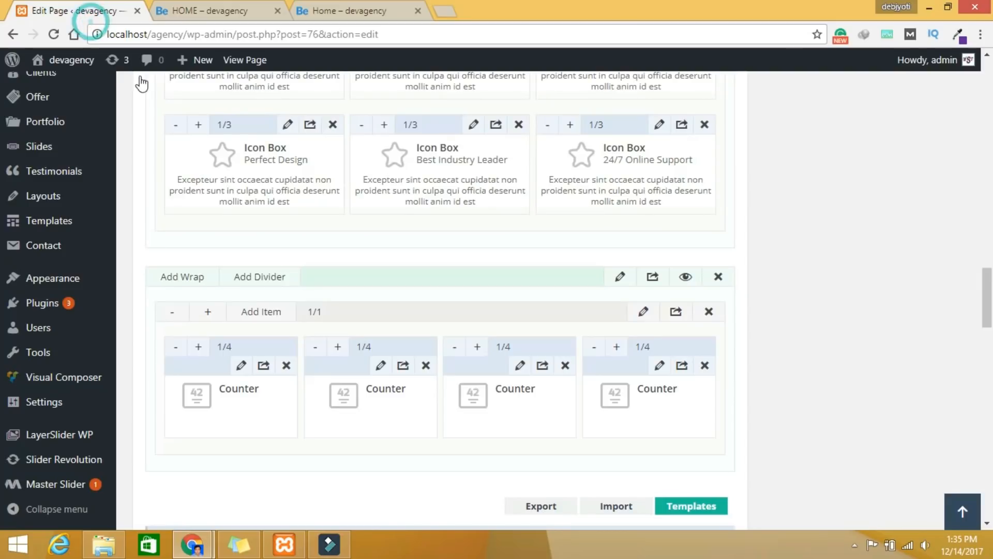
scroll(362, 197, up, 5)
scroll(379, 214, up, 15)
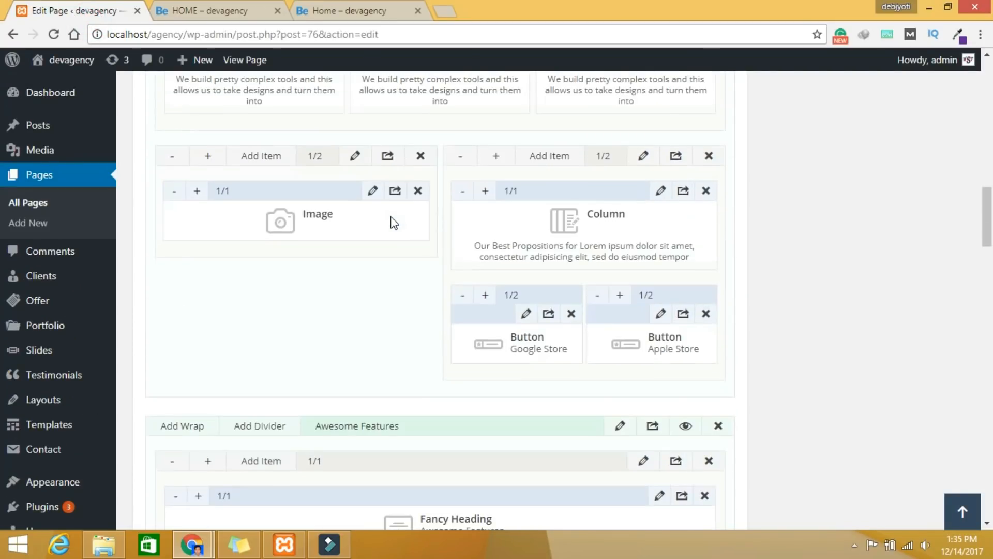
scroll(405, 223, down, 20)
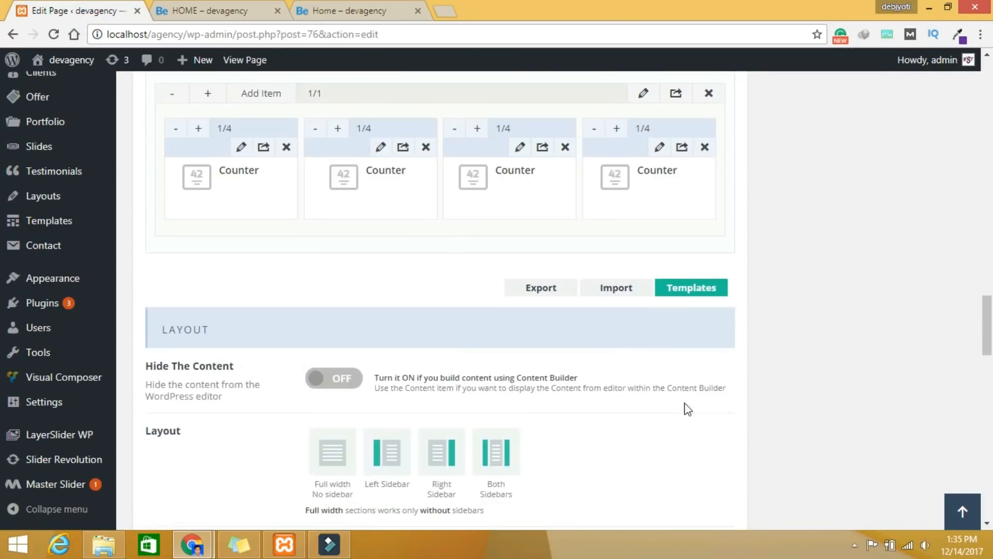
click(659, 147)
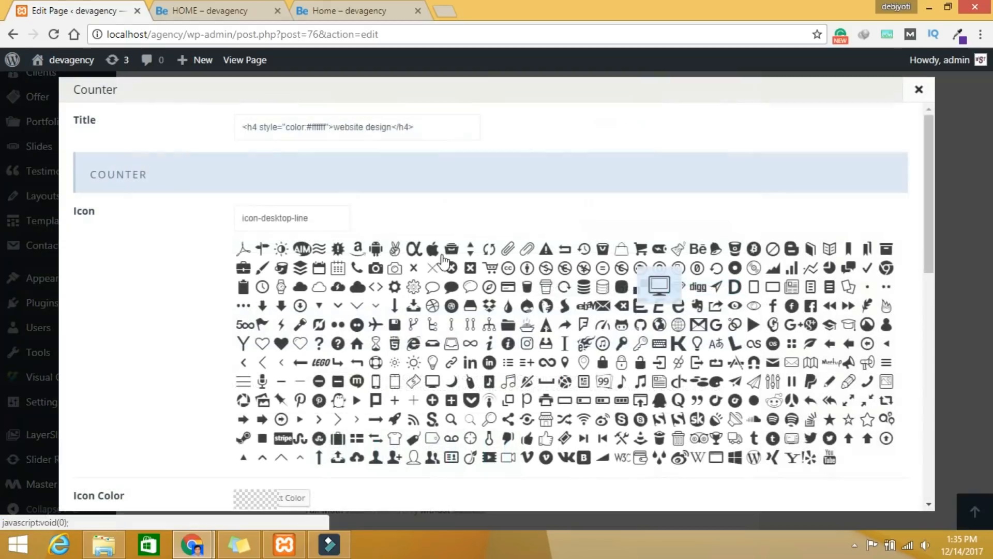
click(392, 128)
key(BackSpace)
key(BackSpace)
key(BackSpace)
key(BackSpace)
key(BackSpace)
key(BackSpace)
key(BackSpace)
key(BackSpace)
key(BackSpace)
key(BackSpace)
key(BackSpace)
key(BackSpace)
key(BackSpace)
key(BackSpace)
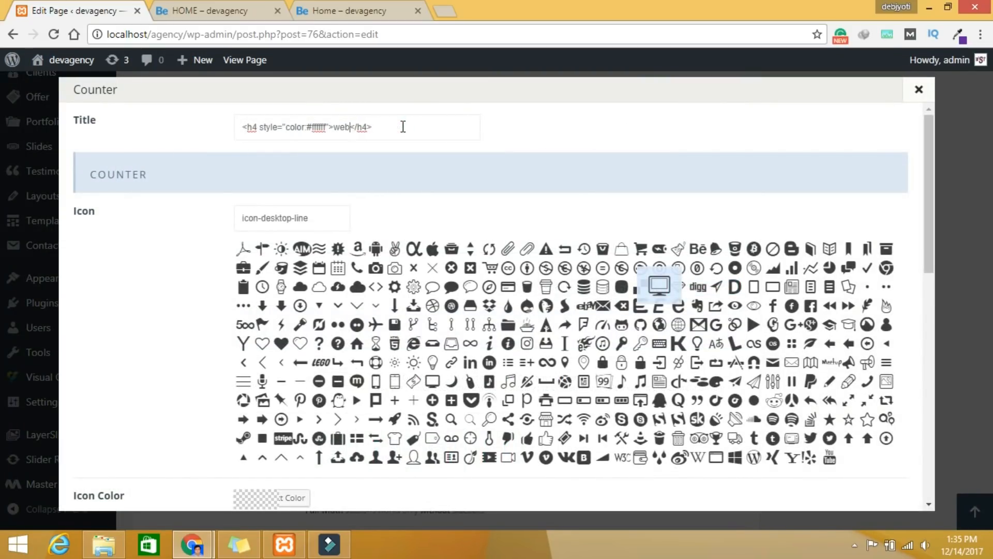
text(SEO projectt)
key(BackSpace)
Step: Replace the fourth counter's number with 45 and save its settings
scroll(526, 220, down, 8)
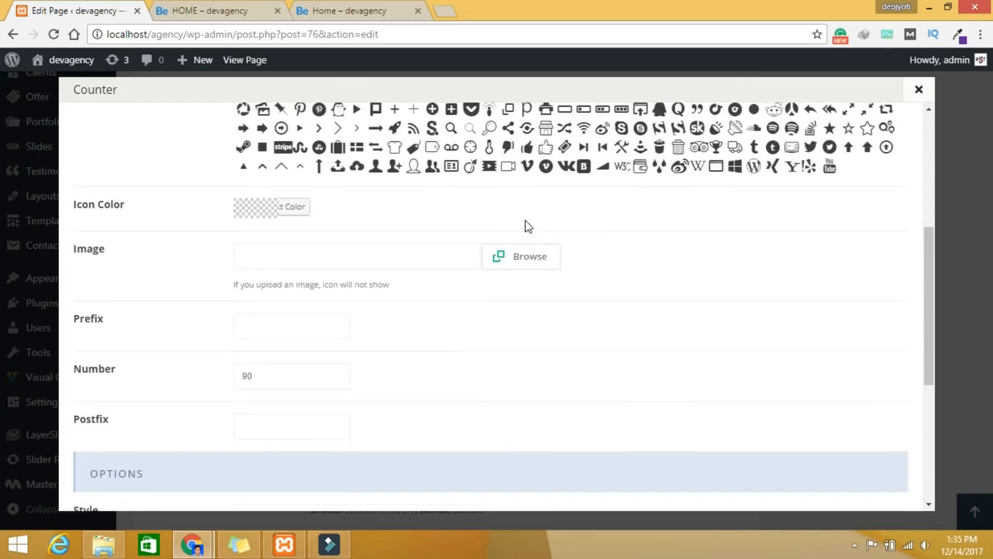
drag(270, 232, 204, 231)
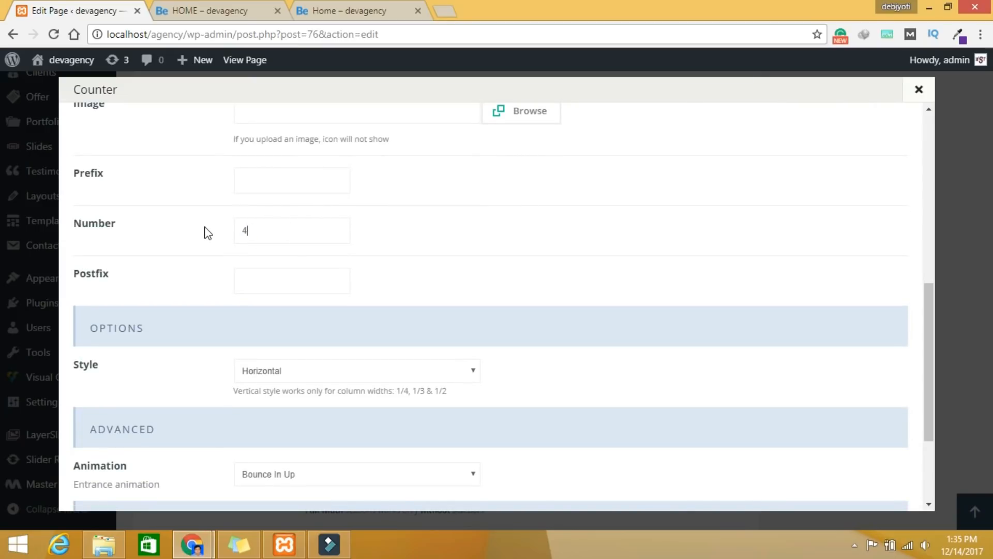
scroll(437, 275, down, 3)
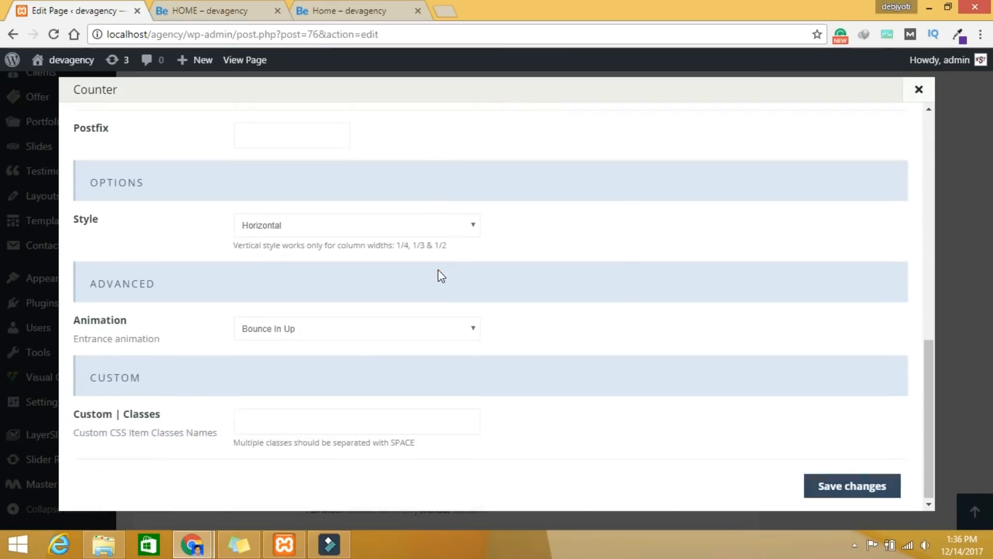
scroll(437, 275, up, 11)
scroll(438, 276, down, 11)
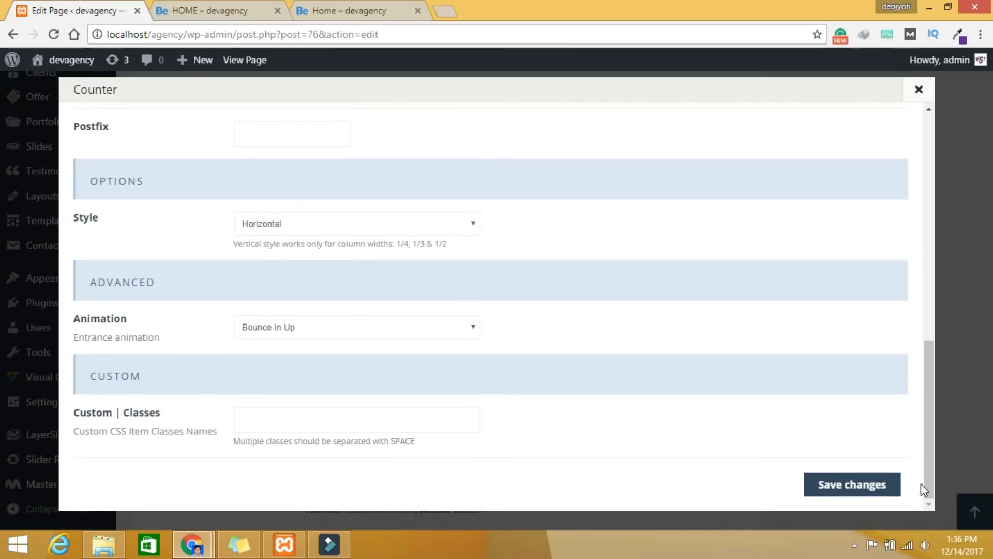
click(853, 483)
scroll(839, 348, up, 15)
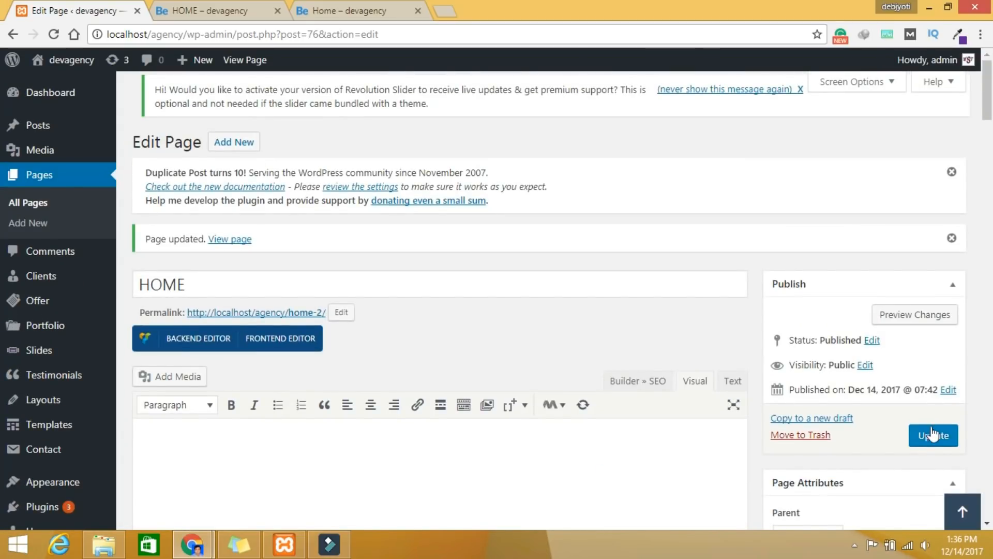
Step: Update the HOME page, preview the purple counter row (90, 300, 32, 45), then return to the reference page
click(933, 434)
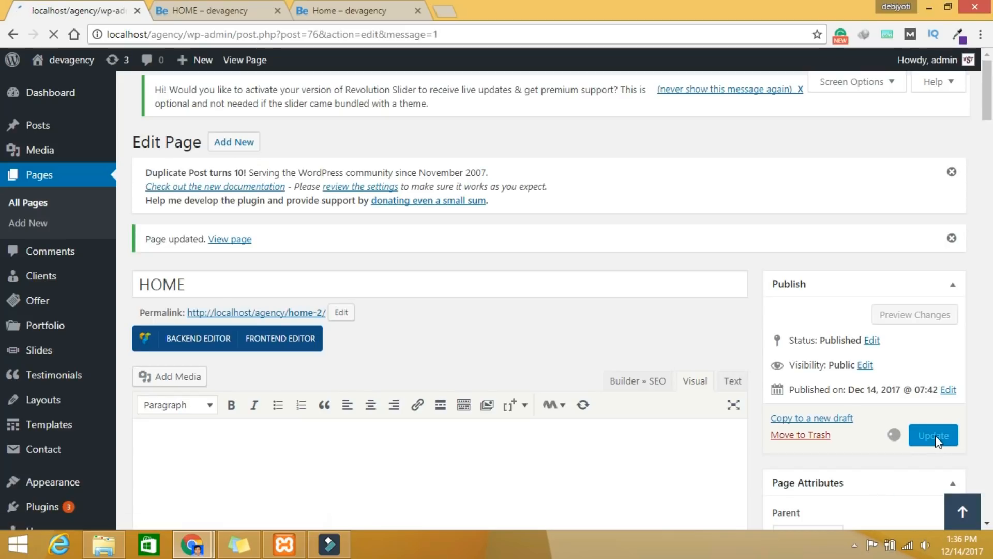
click(913, 307)
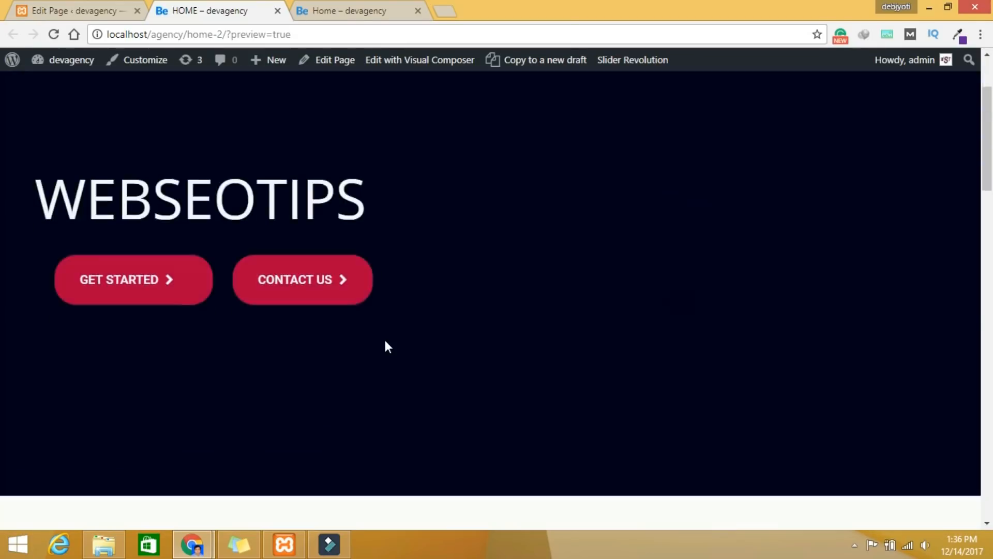
scroll(386, 341, down, 15)
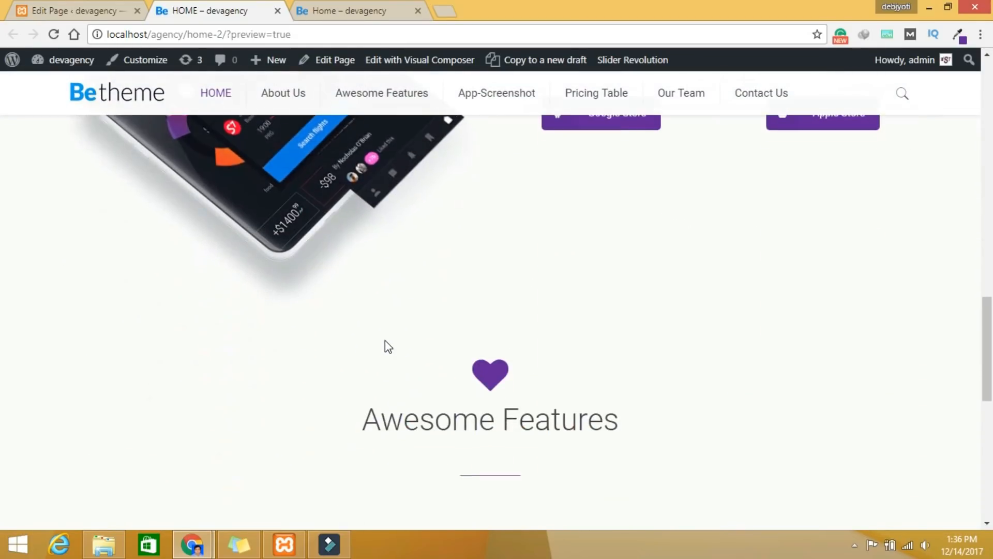
scroll(385, 344, down, 10)
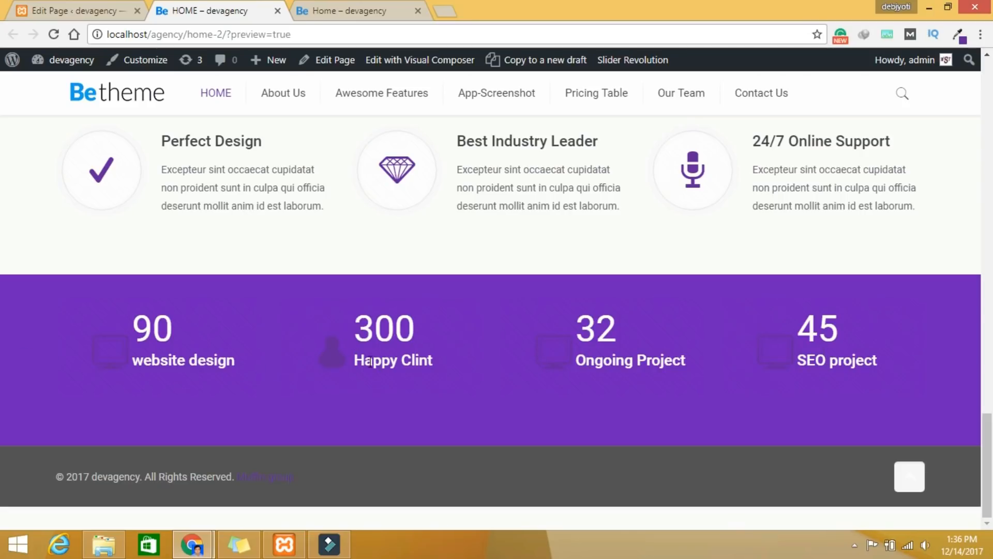
click(363, 12)
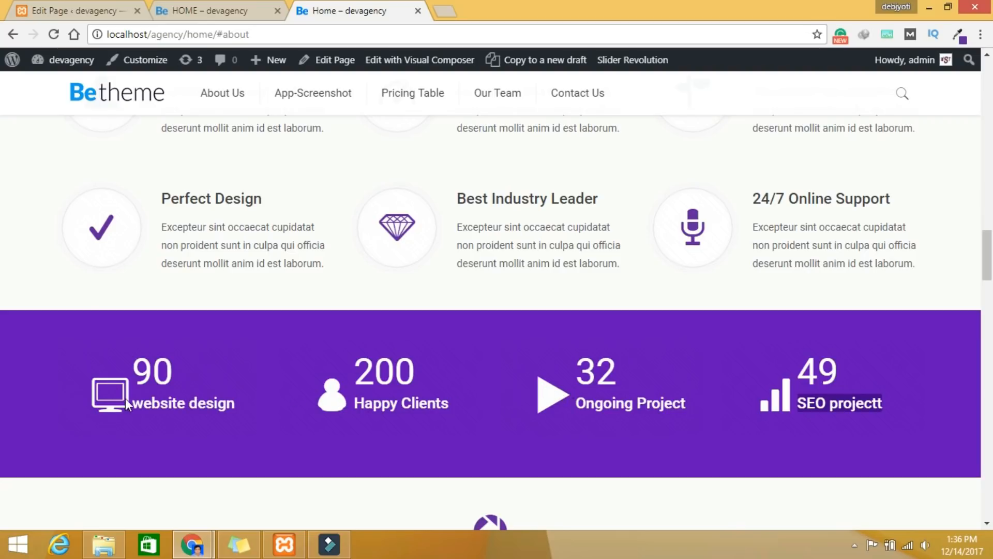
Step: Open BeTheme Options' Custom CSS panel containing the .number{color:#ffffff;} rule
click(790, 427)
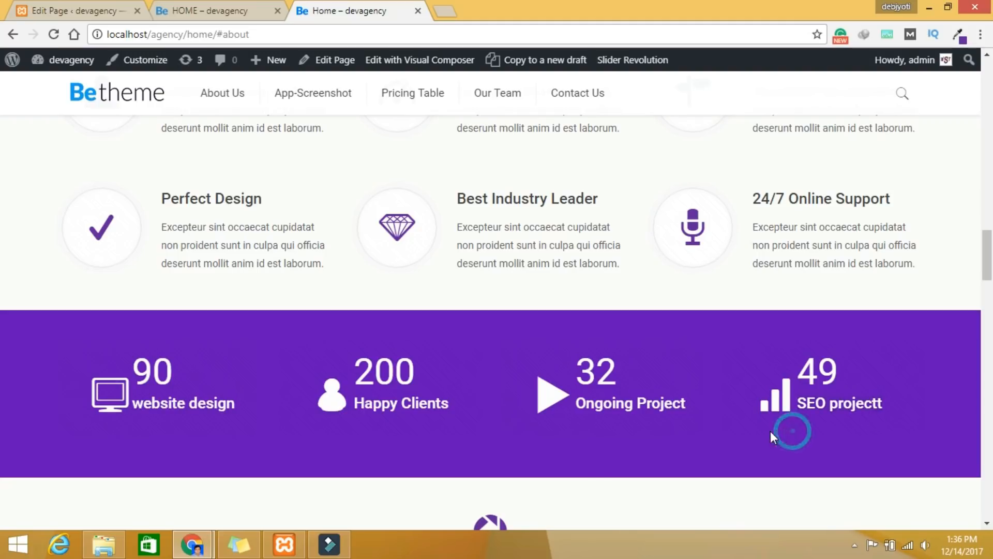
click(92, 10)
scroll(474, 339, down, 8)
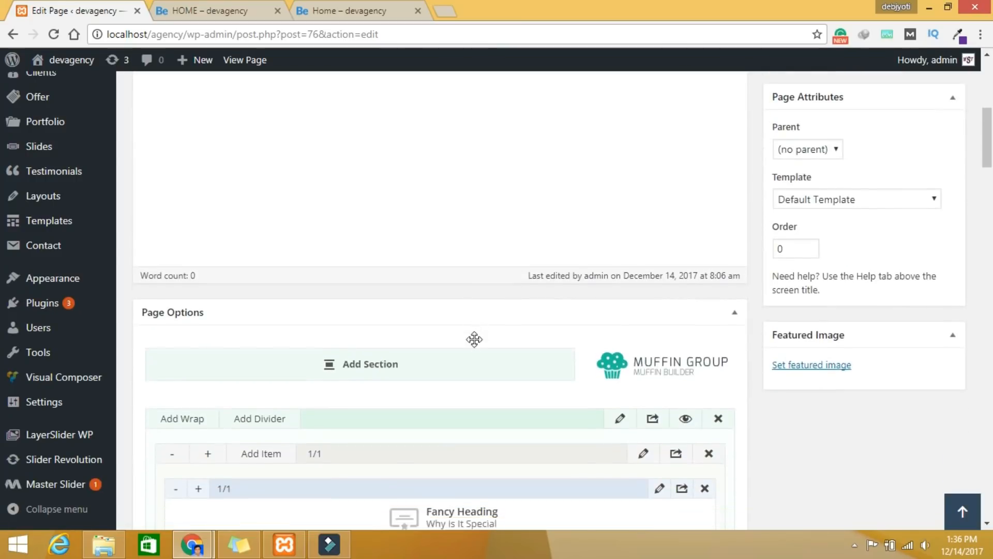
scroll(474, 339, down, 15)
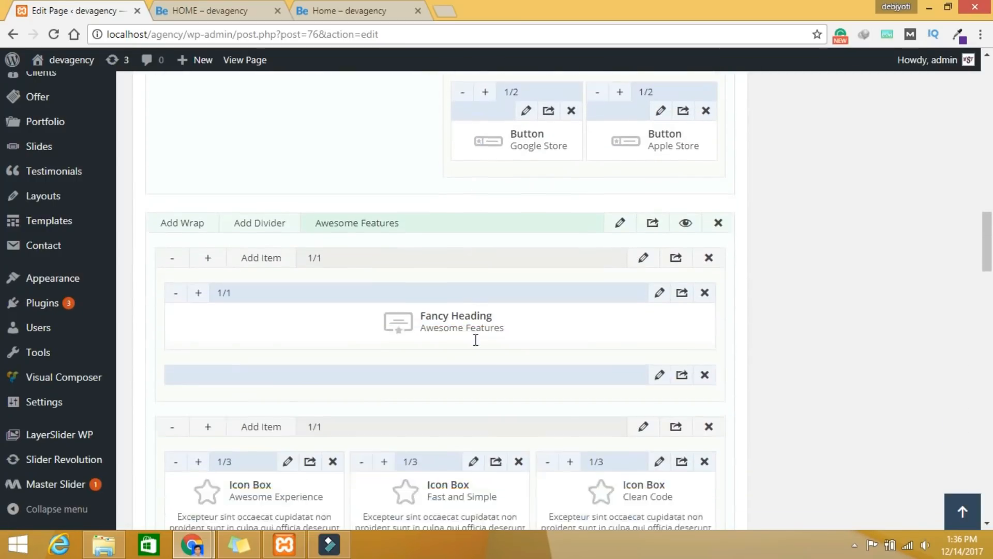
scroll(476, 340, down, 8)
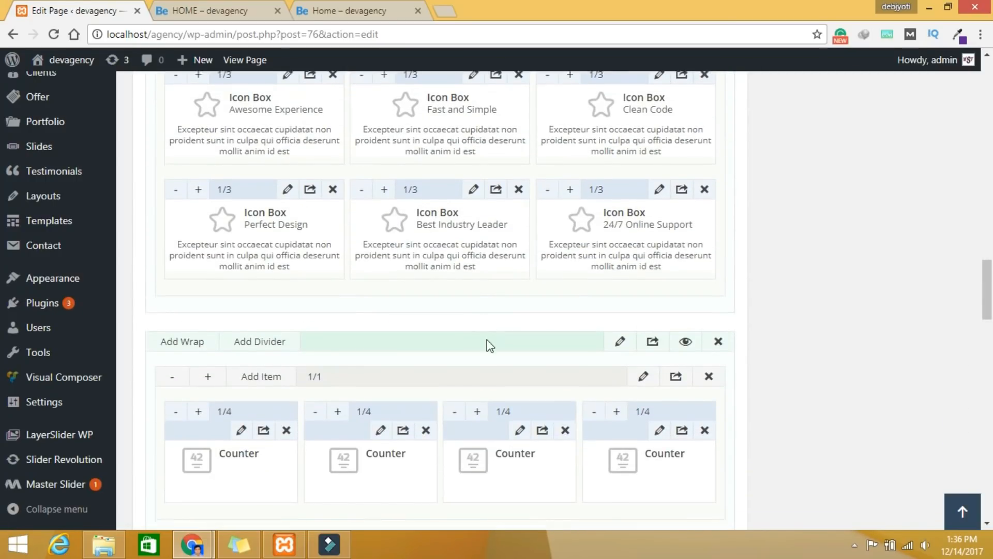
scroll(486, 340, down, 4)
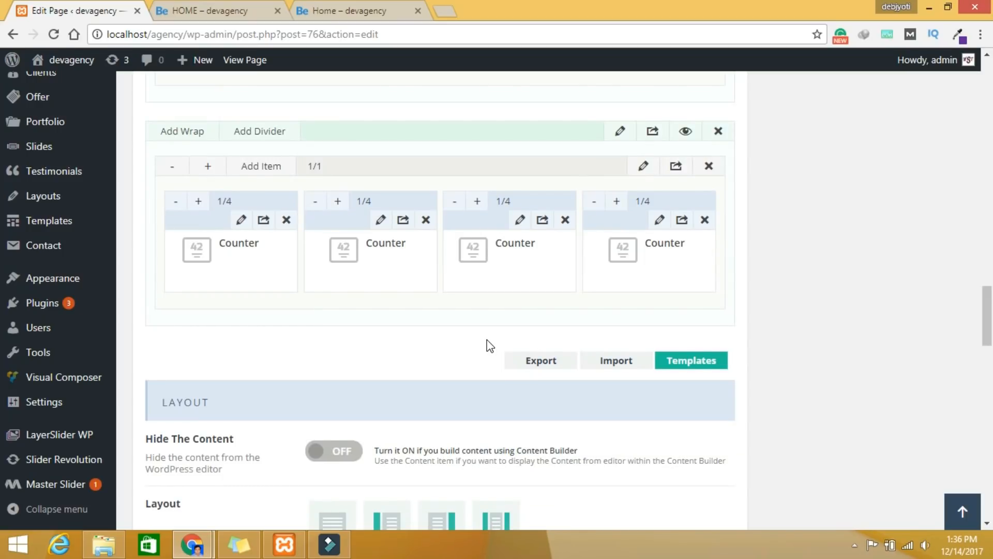
scroll(487, 340, down, 2)
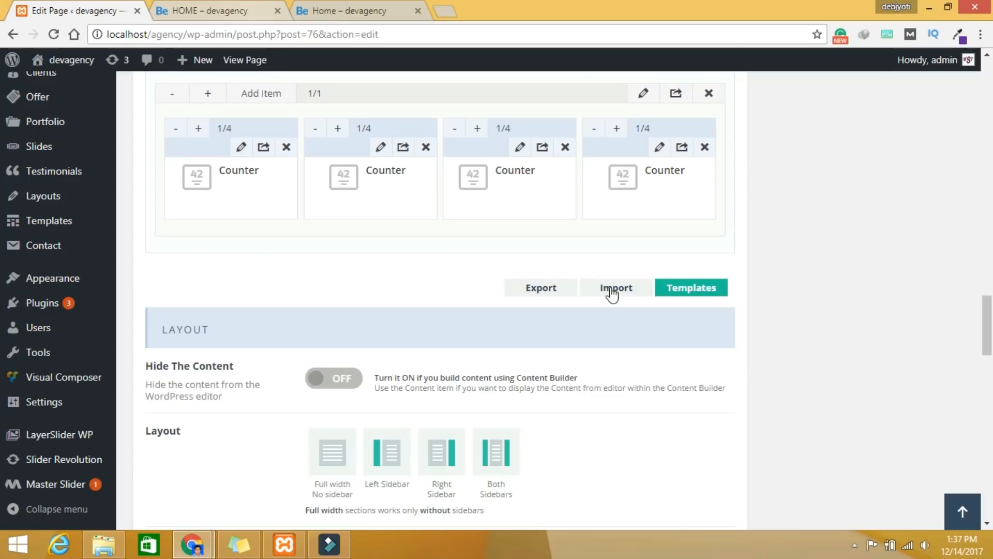
scroll(67, 362, down, 7)
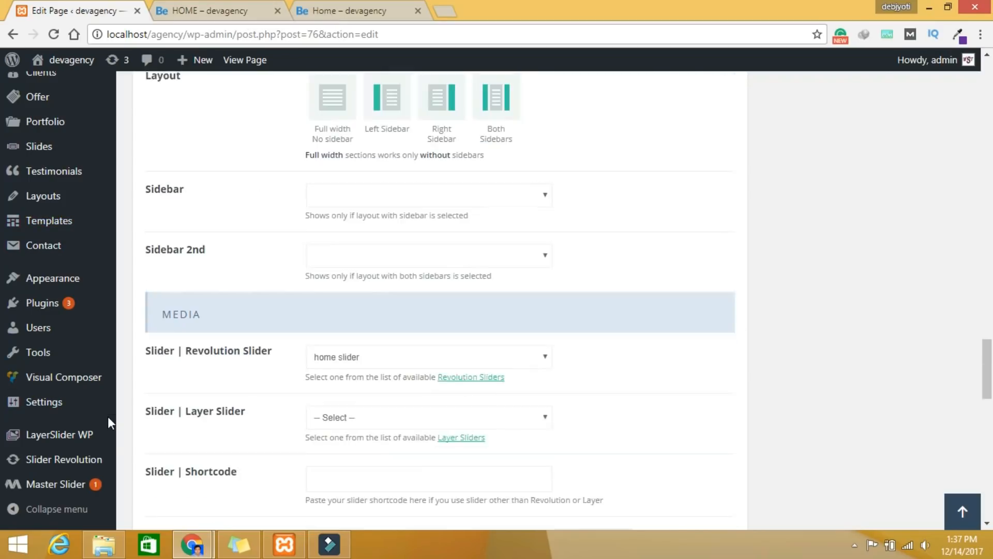
mouse_move(49, 282)
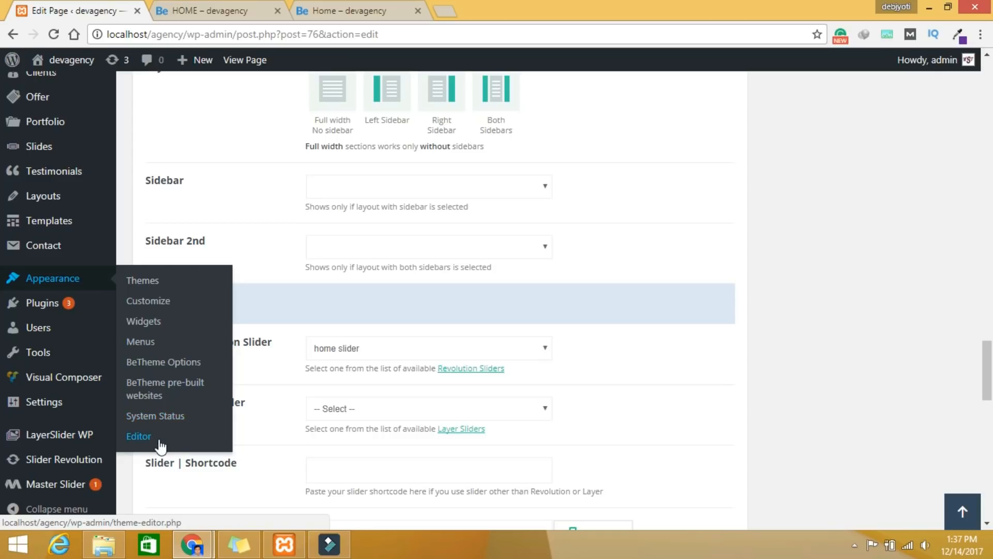
click(139, 436)
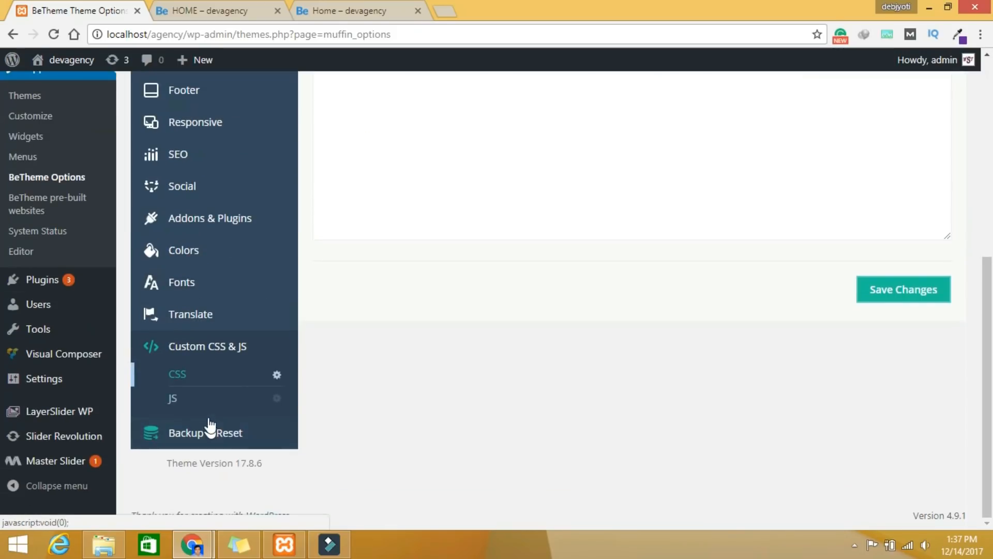
scroll(428, 404, up, 7)
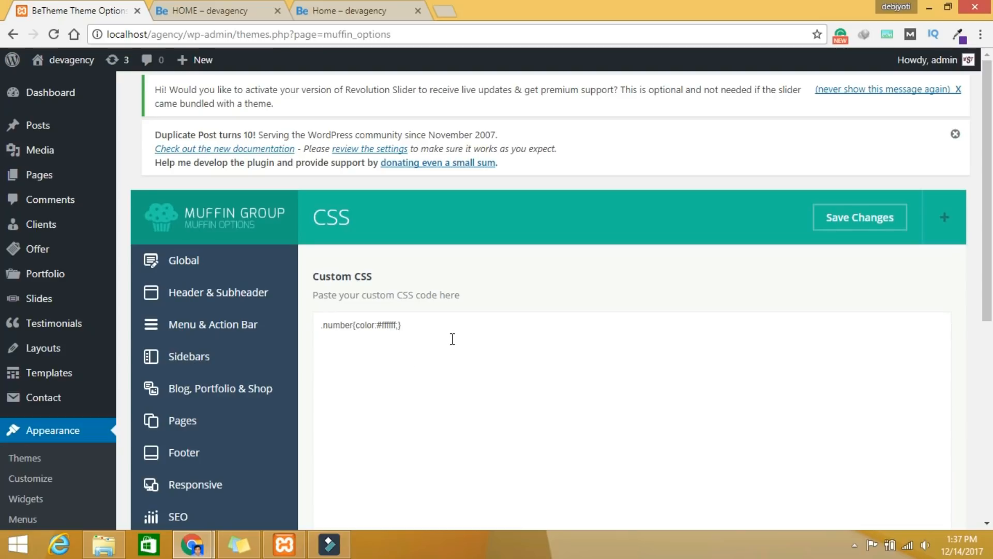
click(226, 6)
right_click(46, 226)
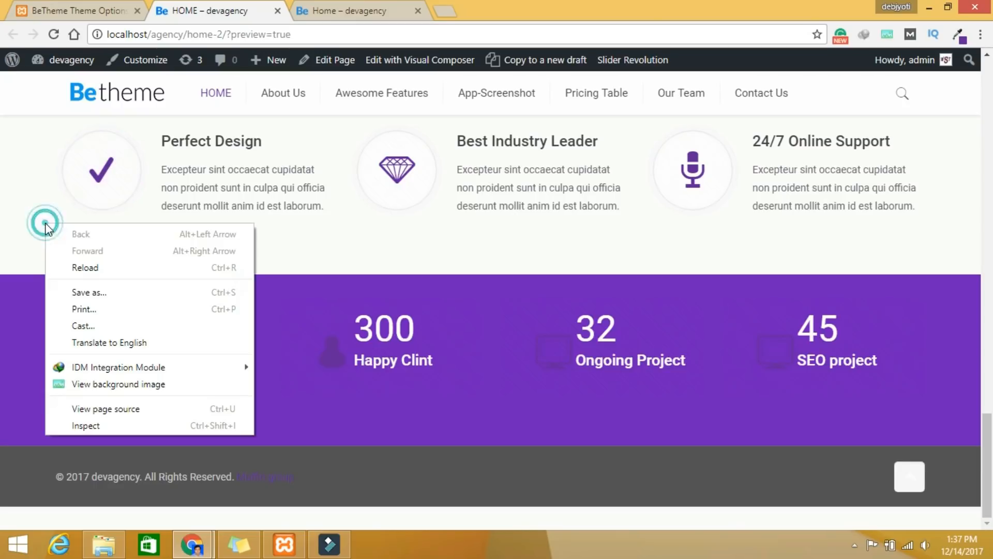
click(113, 425)
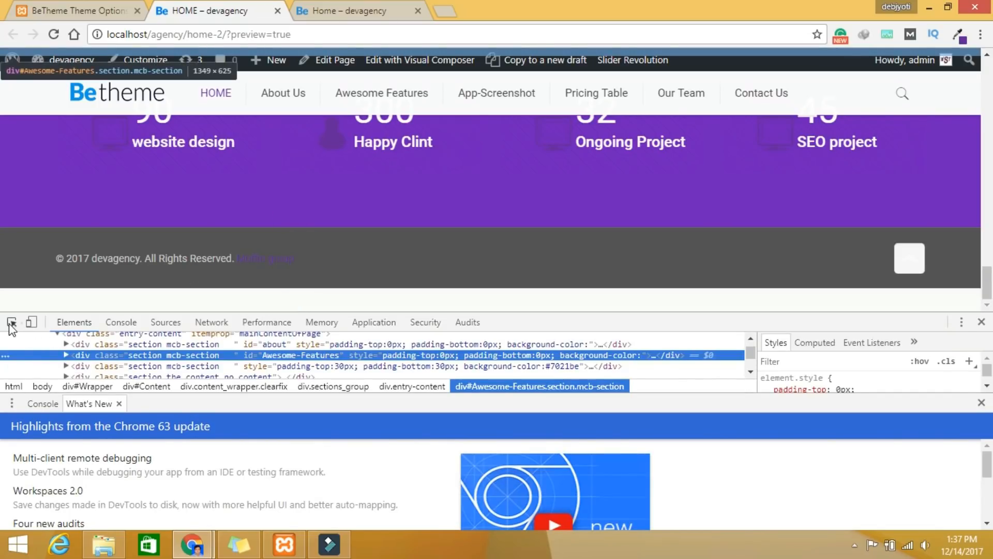
click(11, 323)
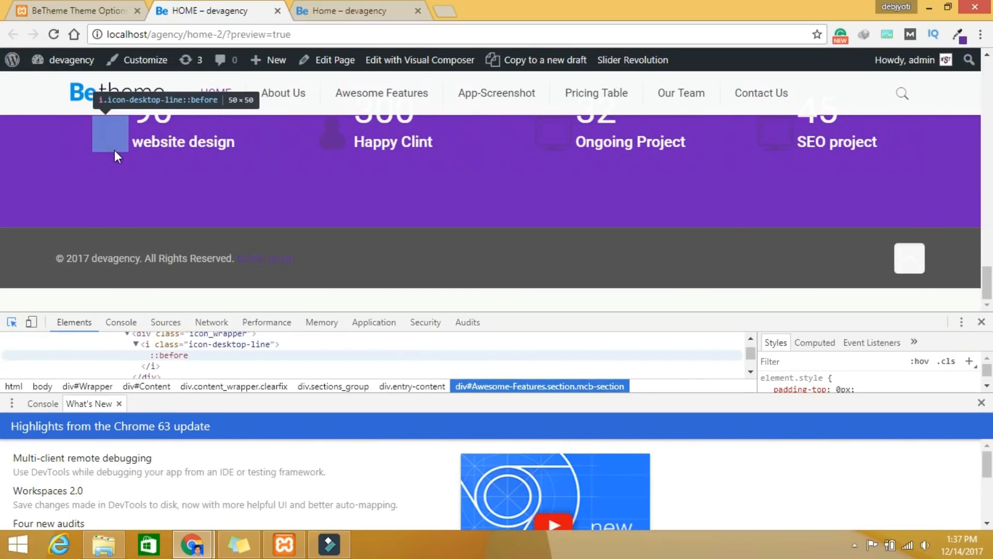
click(114, 150)
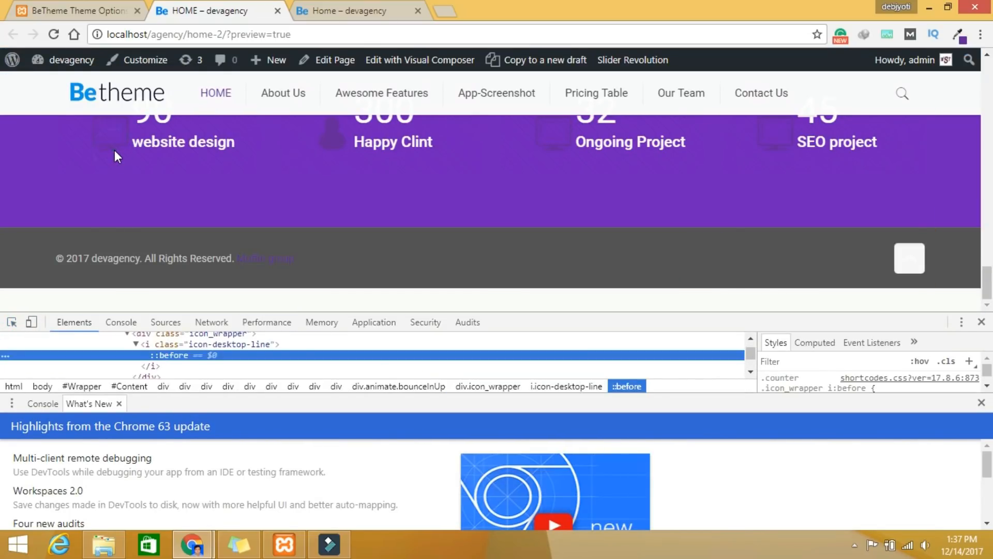
click(215, 344)
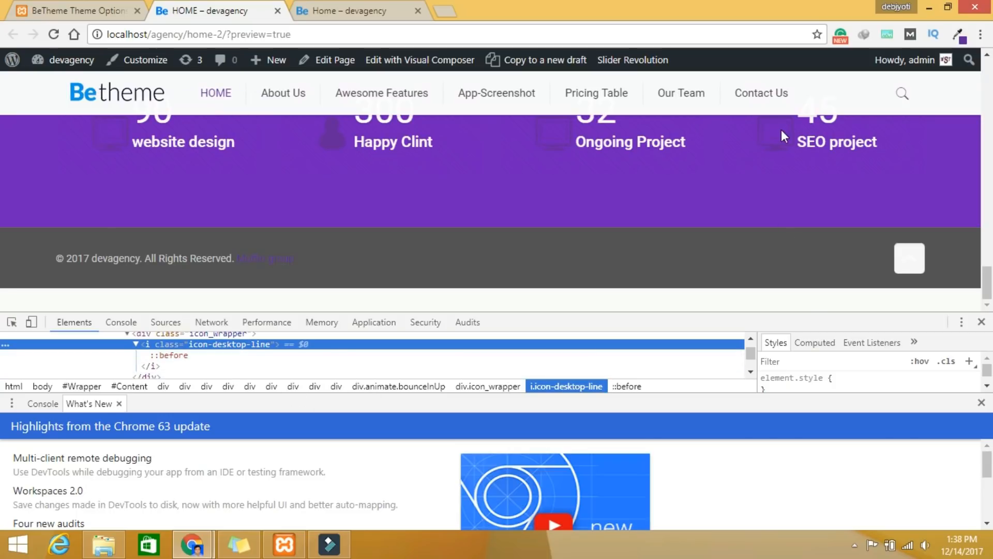
click(981, 323)
scroll(501, 390, down, 1)
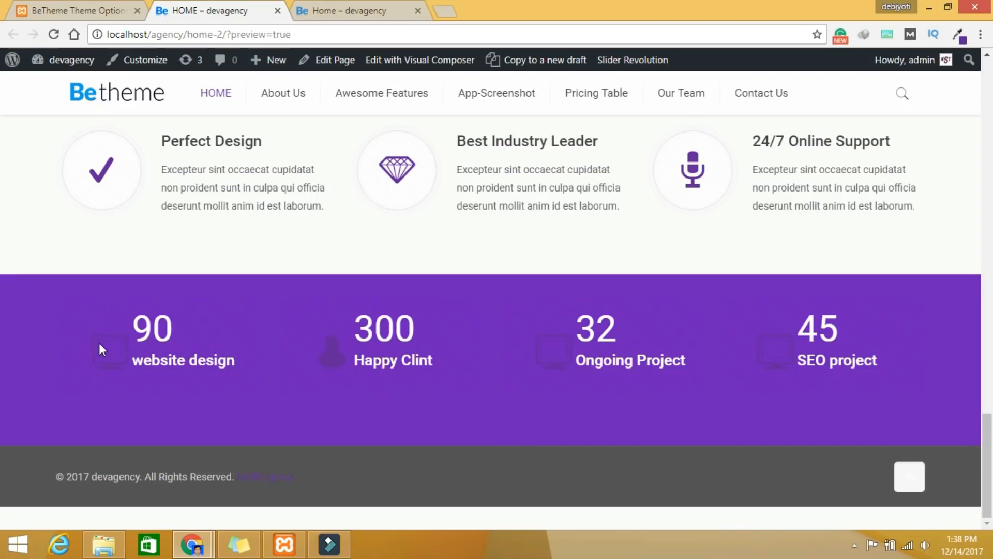
click(80, 10)
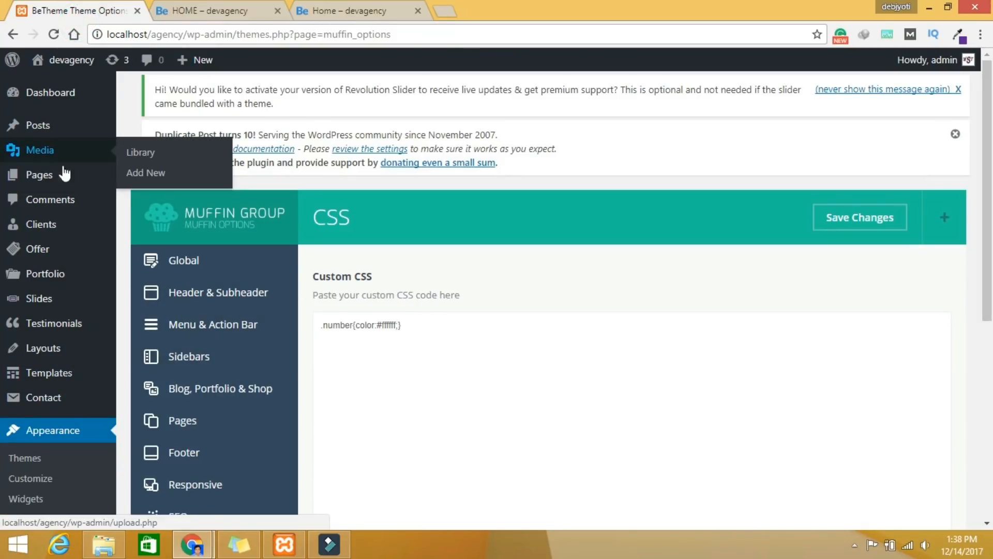
click(352, 11)
scroll(268, 323, down, 5)
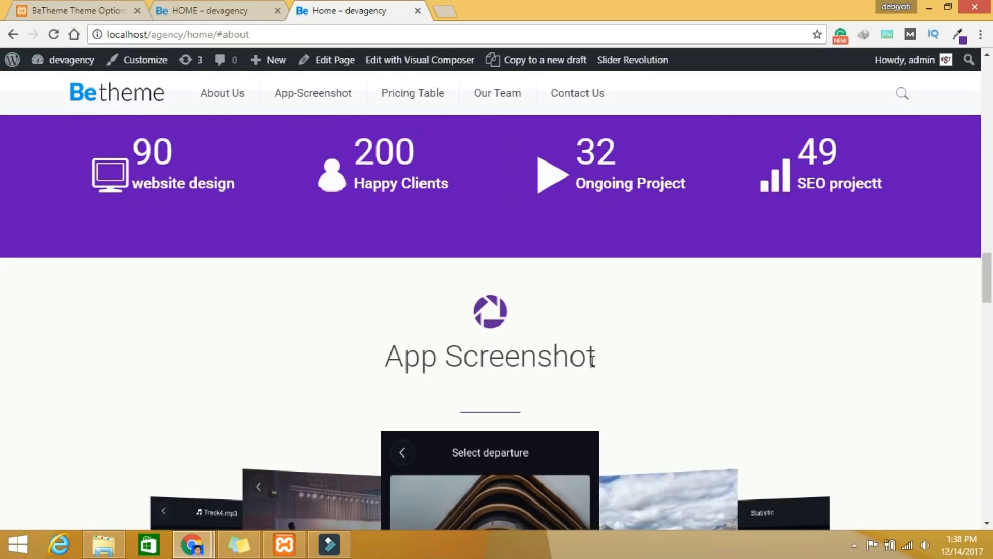
drag(574, 361, 369, 362)
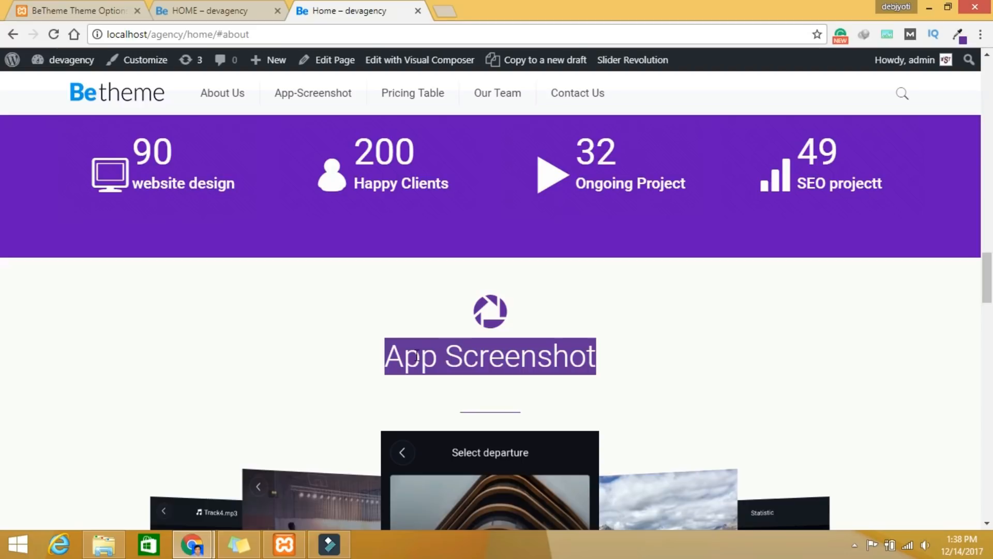
click(608, 360)
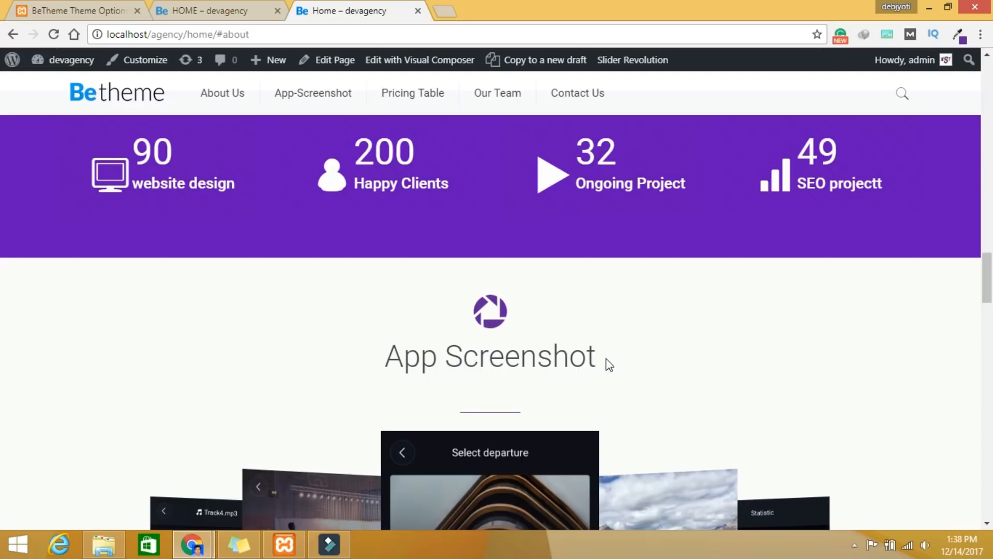
drag(609, 364, 386, 358)
click(85, 10)
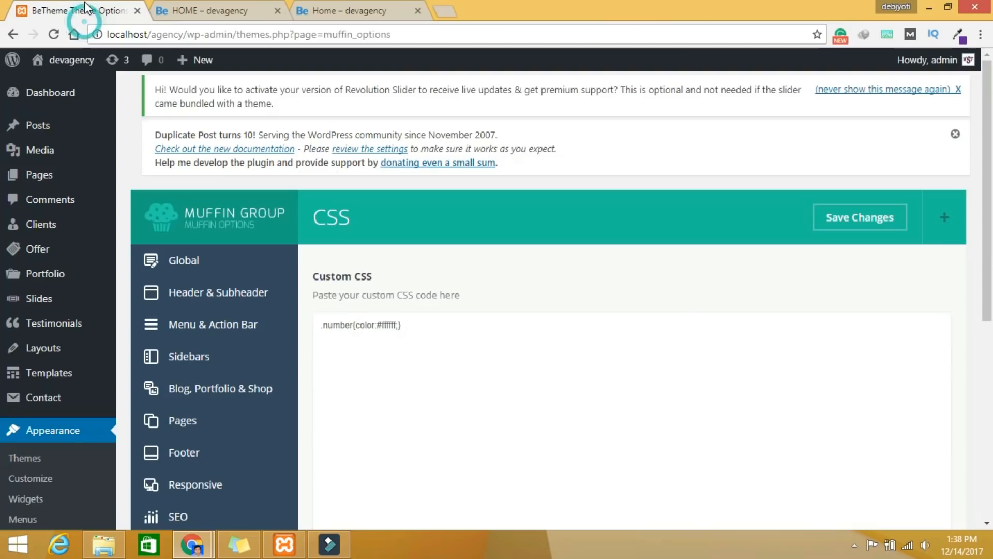
scroll(99, 324, down, 7)
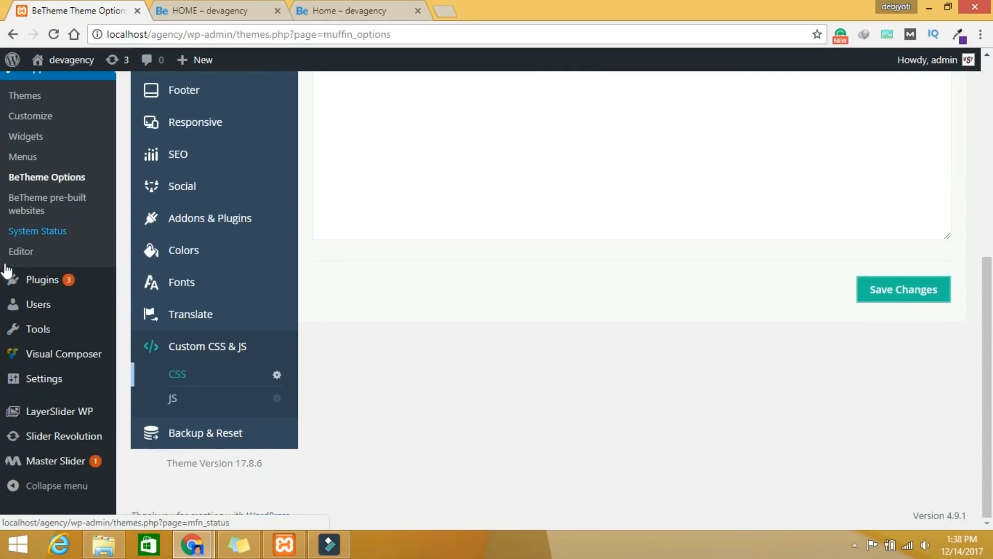
mouse_move(56, 465)
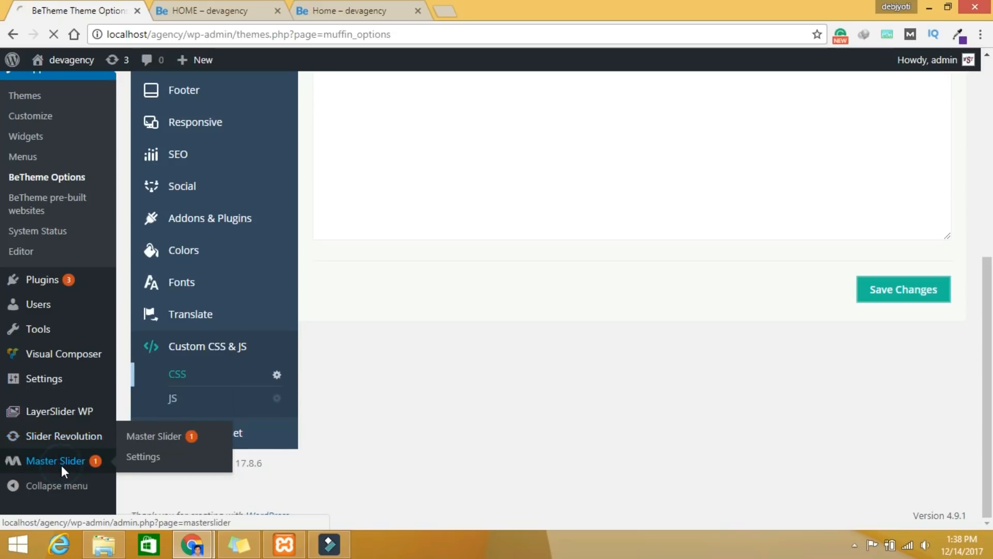
Step: Create a new Custom Slider from the Master Slider list
click(61, 465)
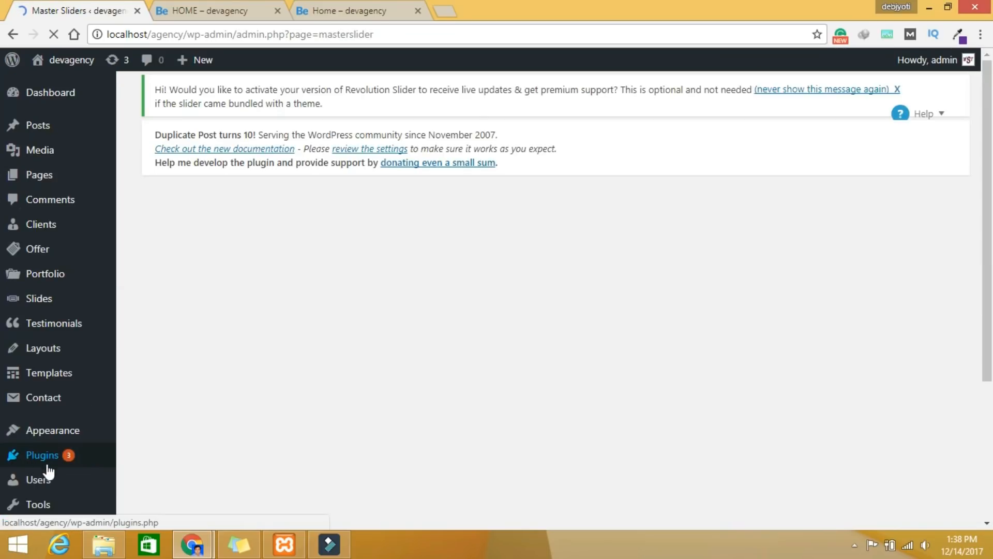
scroll(66, 439, down, 4)
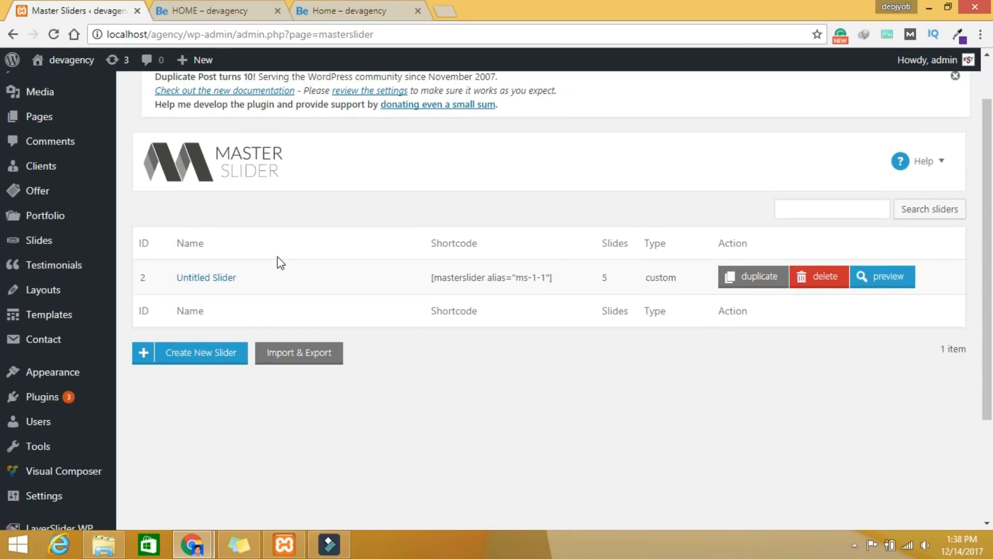
click(228, 353)
scroll(308, 354, up, 5)
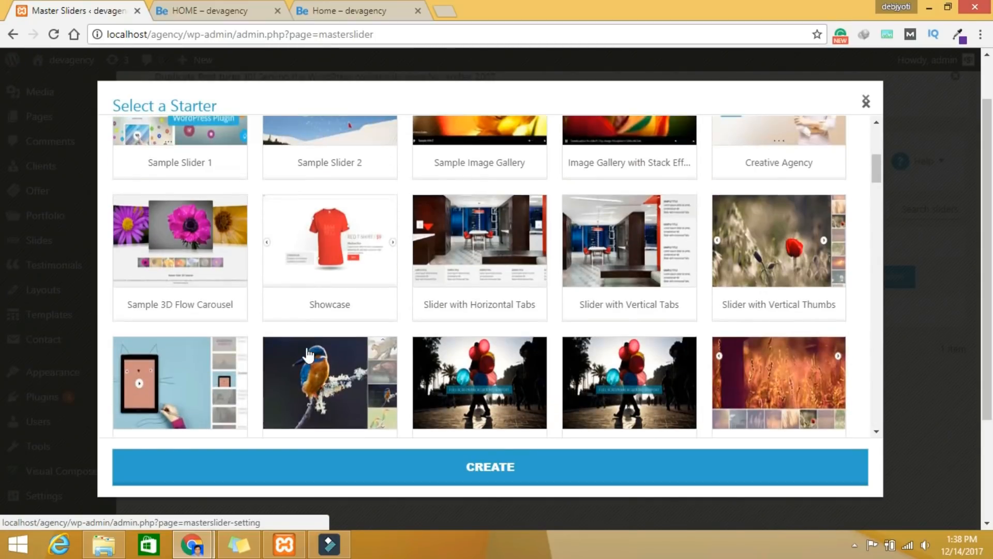
scroll(307, 352, up, 6)
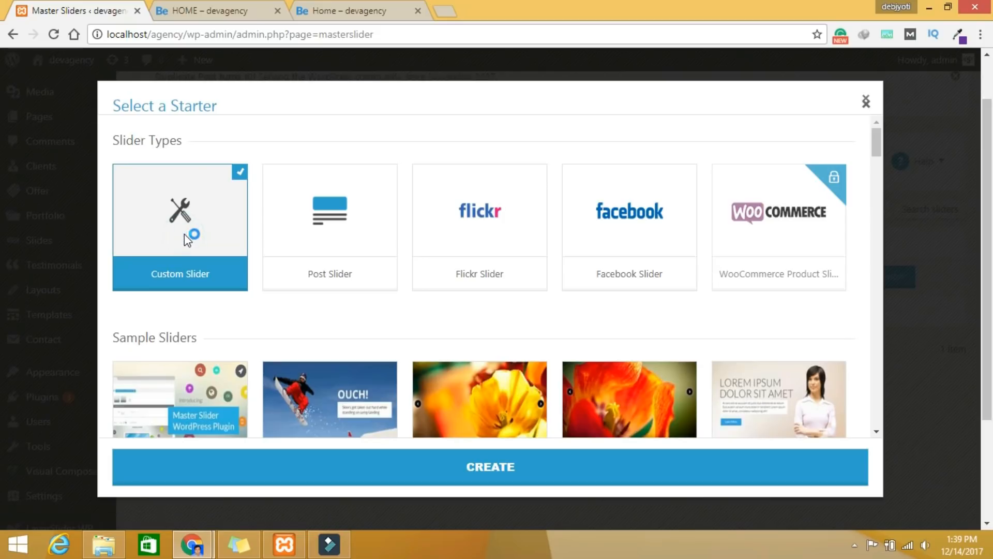
click(480, 482)
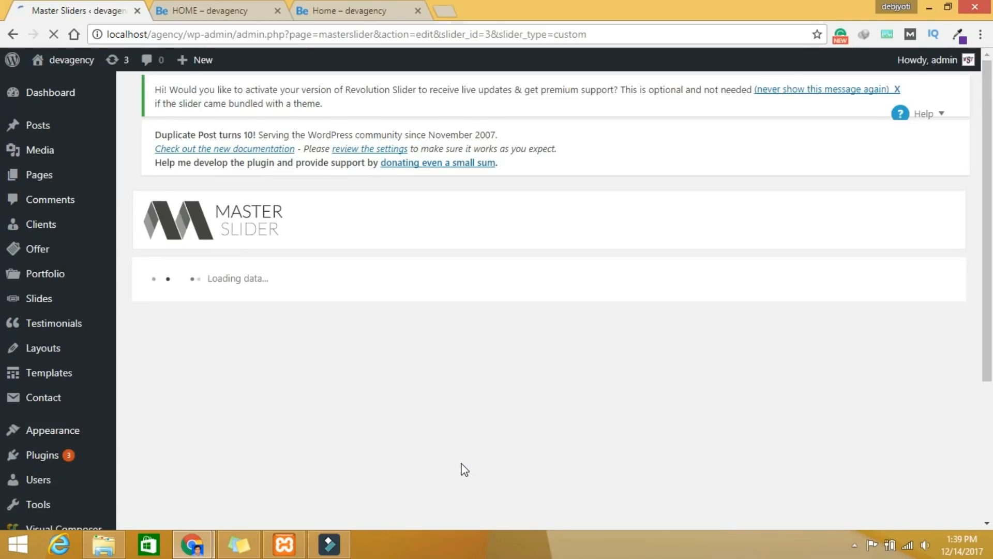
Step: Add five slides from the Berlin, lake, $420 donut, waveform and Who are you screenshots
scroll(408, 443, down, 3)
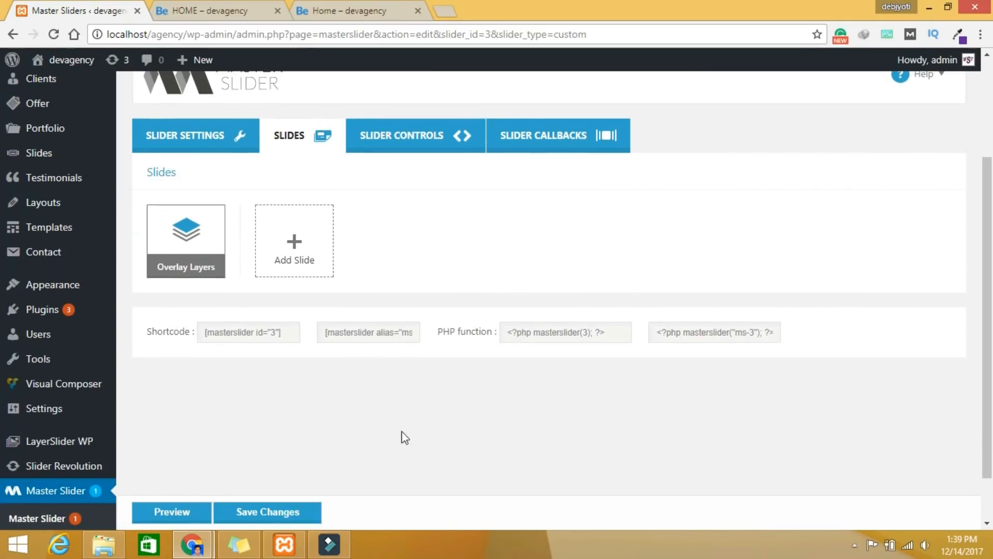
click(303, 258)
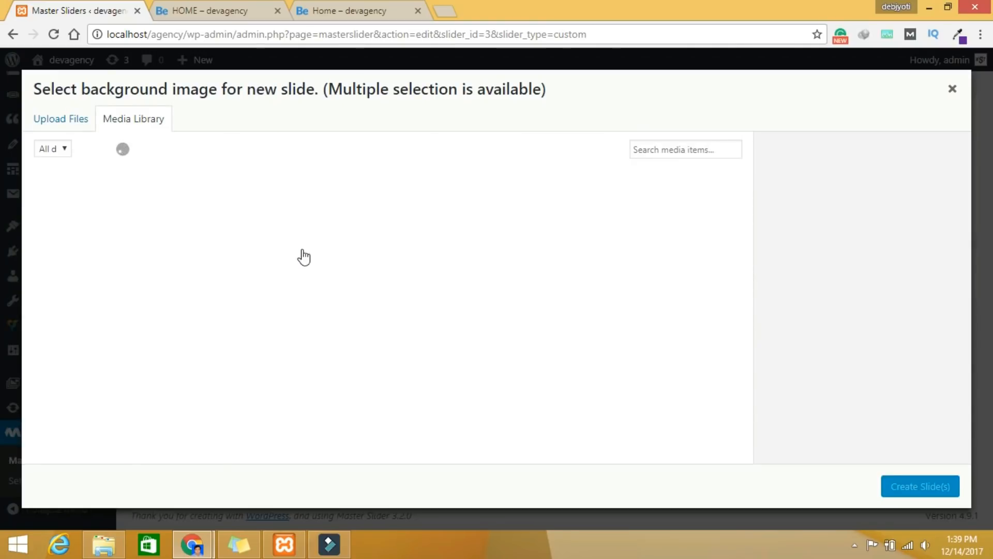
click(202, 332)
click(314, 340)
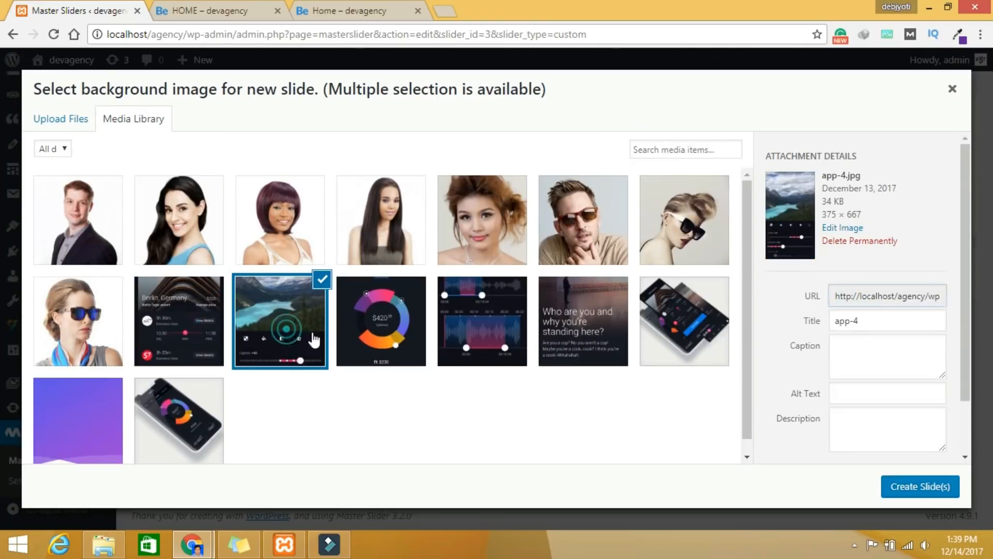
click(376, 332)
click(215, 323)
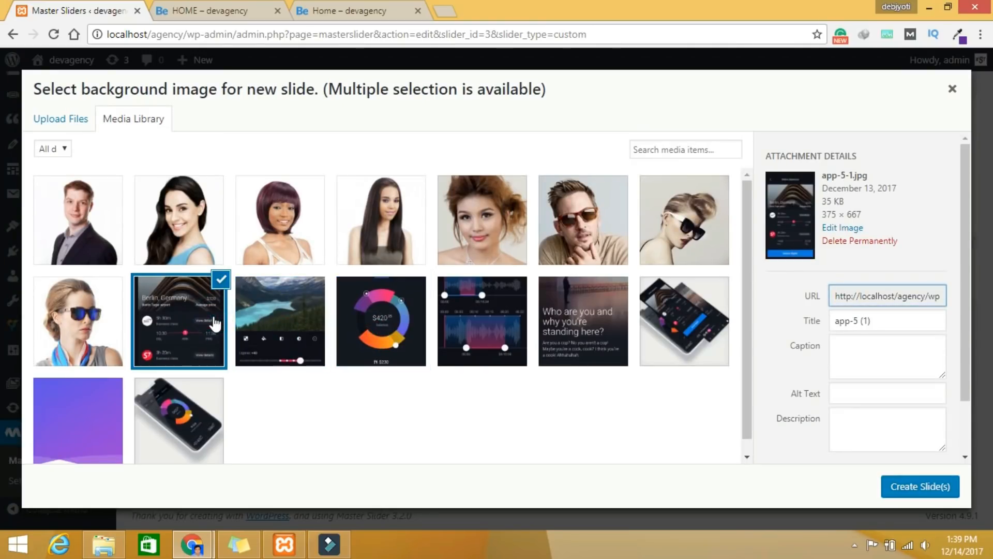
ctrl+click(278, 324)
ctrl+click(368, 336)
ctrl+click(472, 337)
ctrl+click(568, 342)
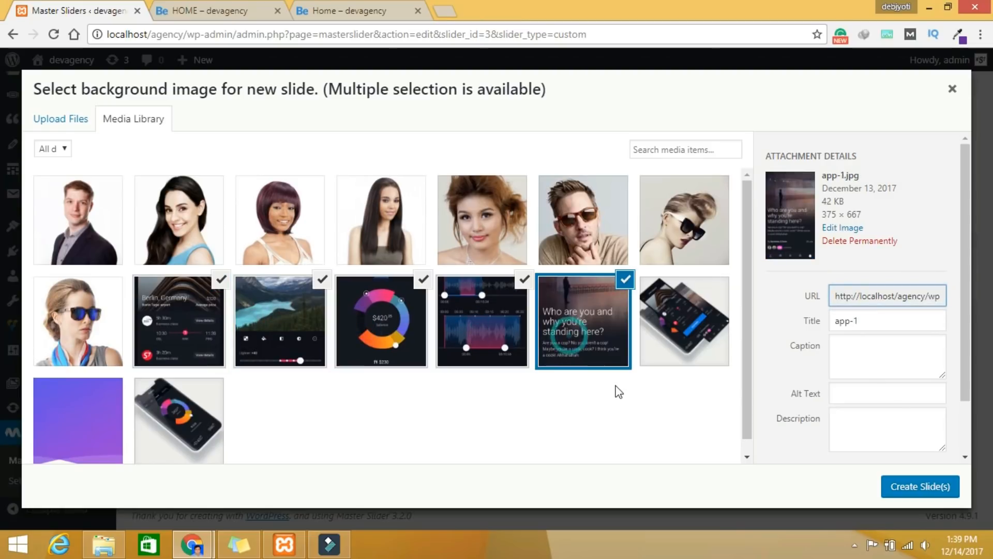
click(925, 491)
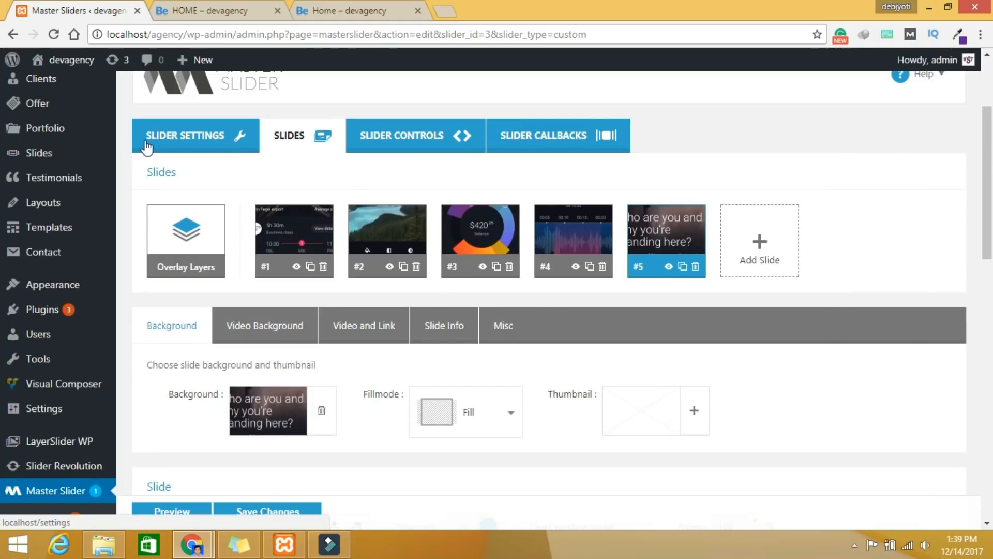
click(199, 140)
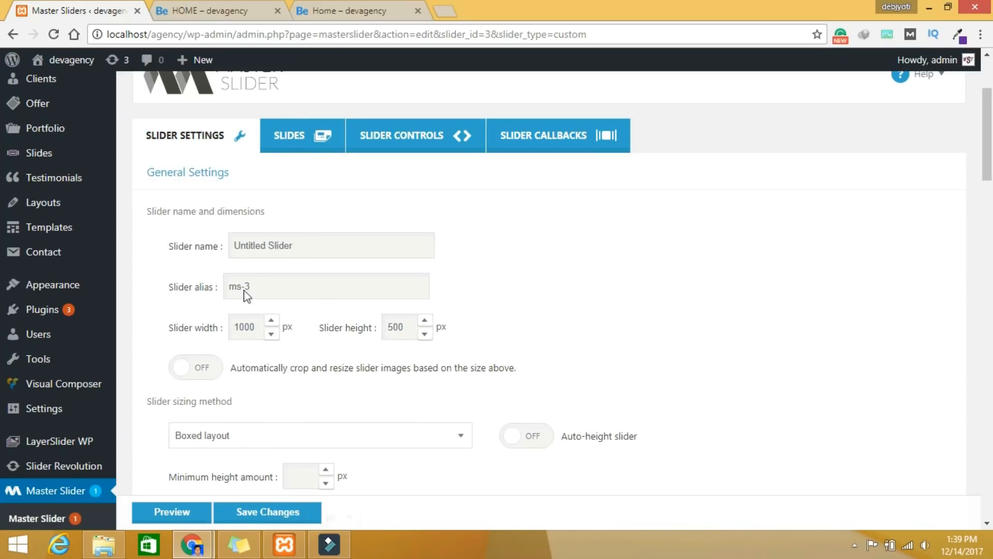
Step: Apply the Staff Carousel V5 template to the slider and confirm the control reset
scroll(340, 398, down, 8)
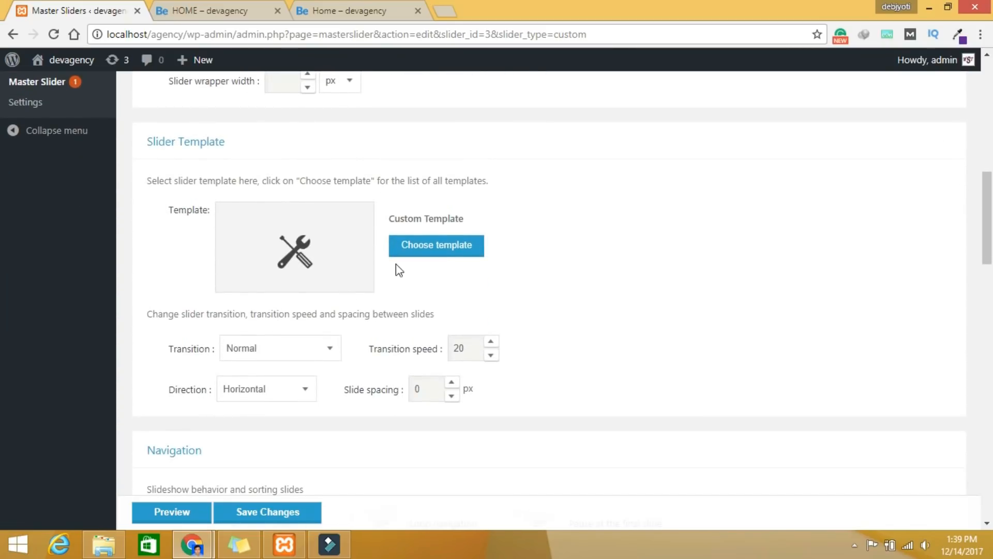
click(422, 257)
scroll(411, 344, down, 15)
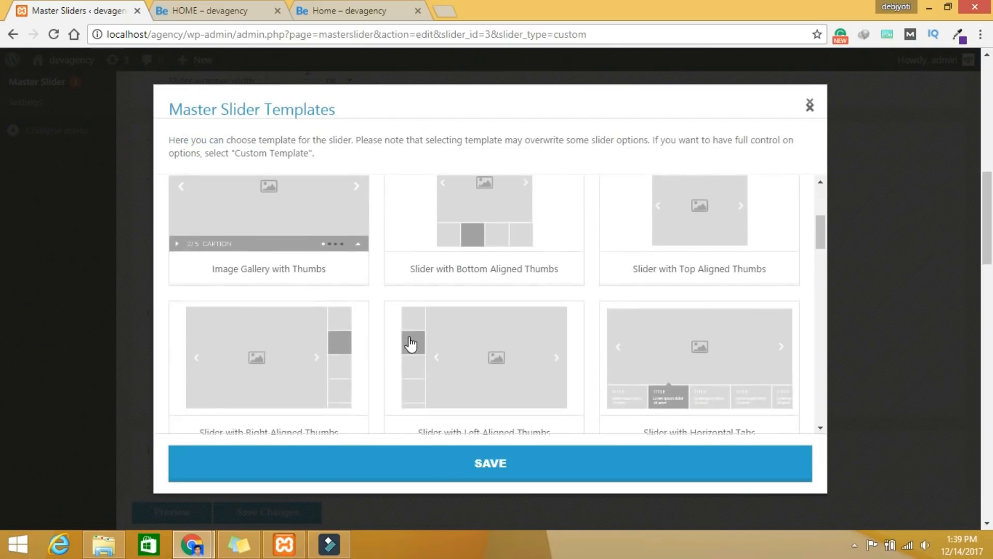
scroll(411, 344, down, 9)
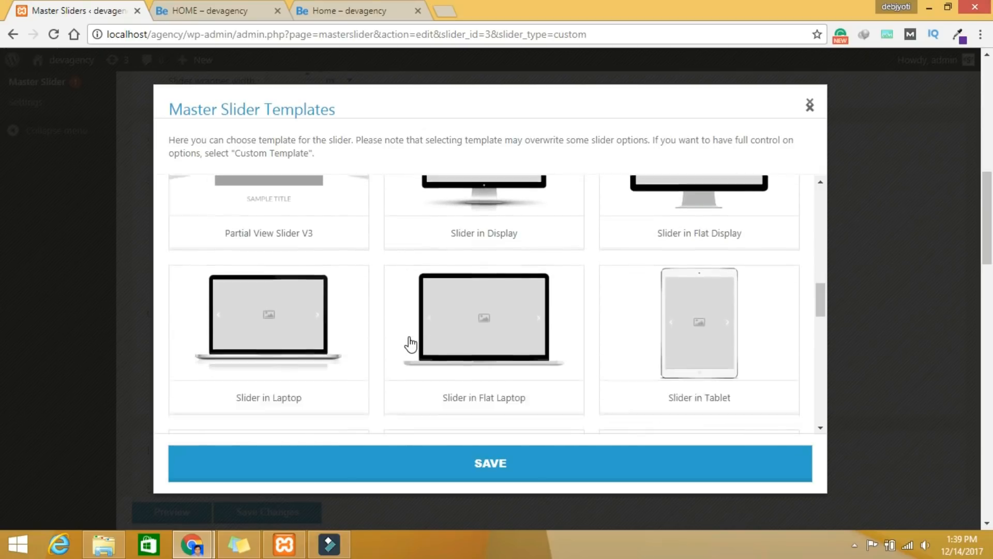
scroll(411, 343, down, 7)
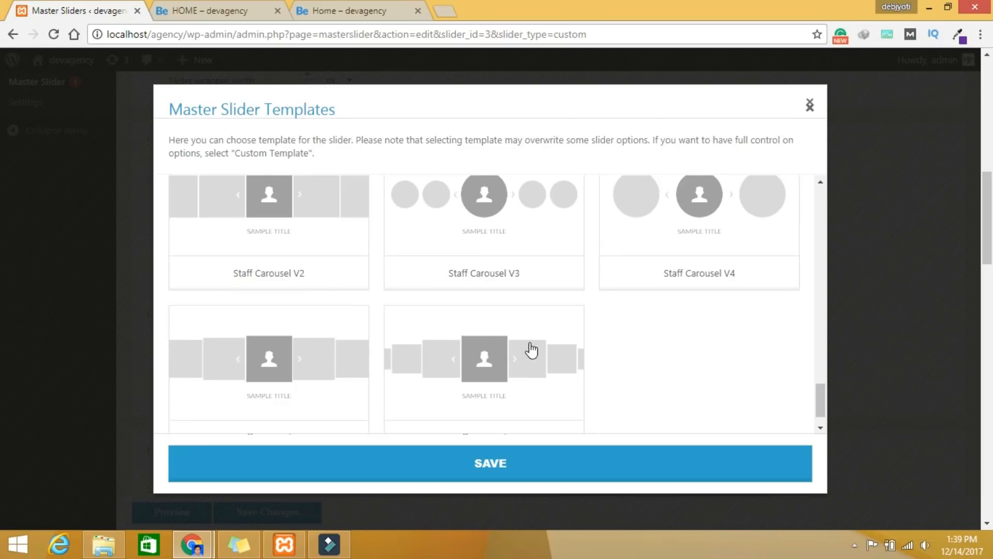
click(284, 364)
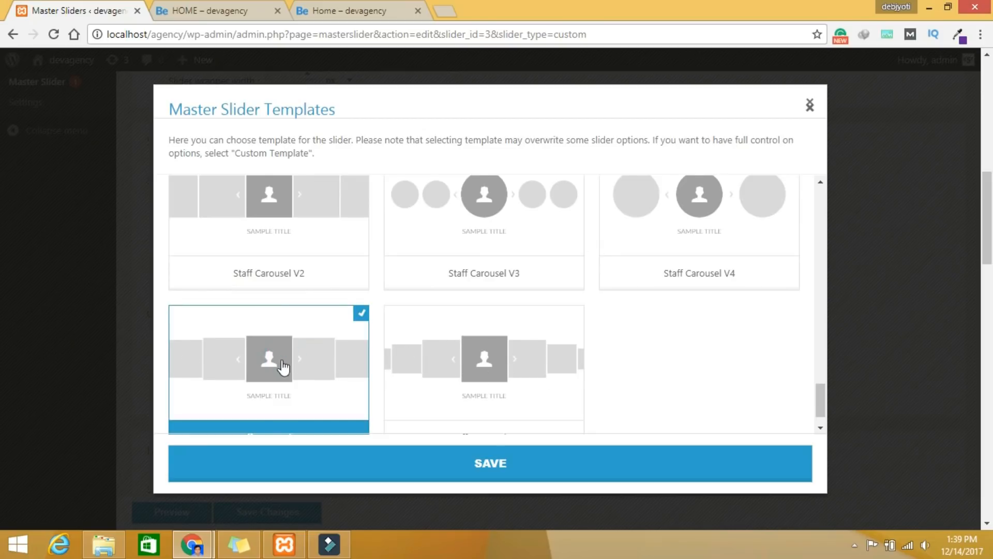
click(487, 468)
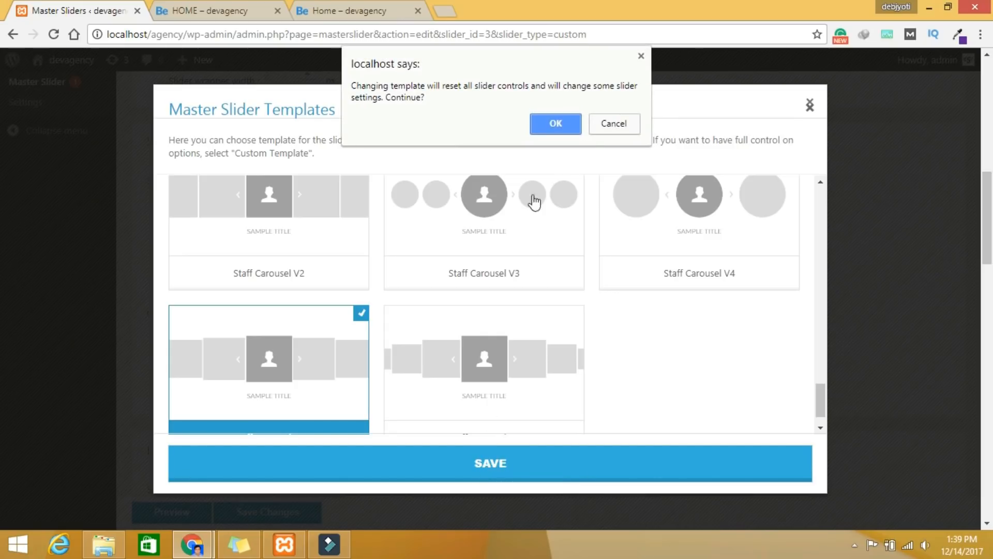
click(548, 122)
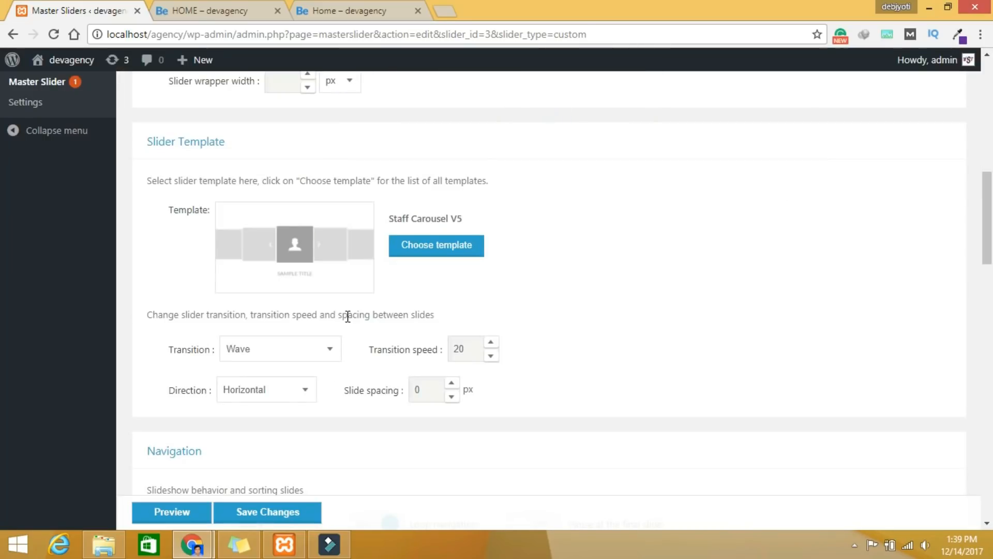
Step: Set the slider size to 300 px wide by 500 px high
scroll(345, 314, up, 5)
double_click(254, 182)
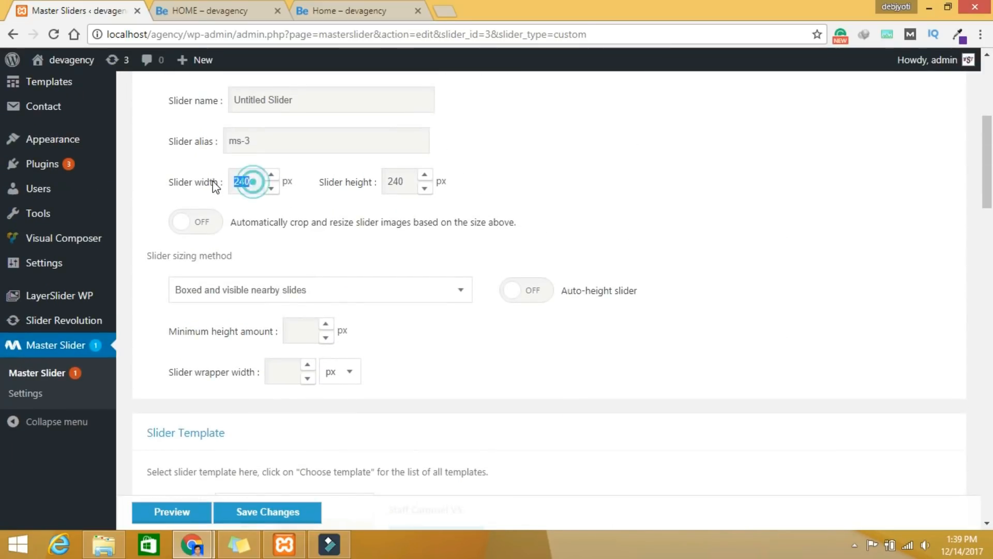
text(300)
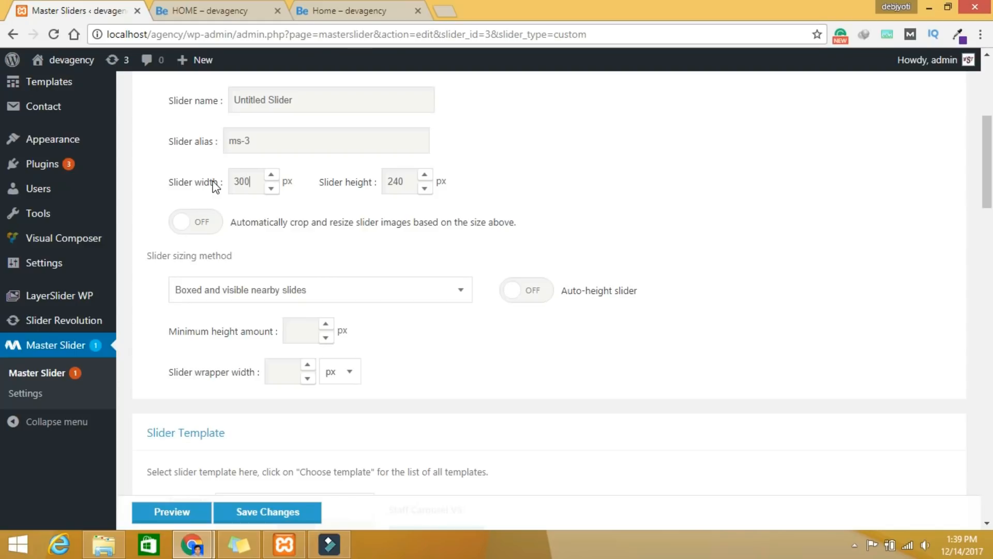
double_click(404, 178)
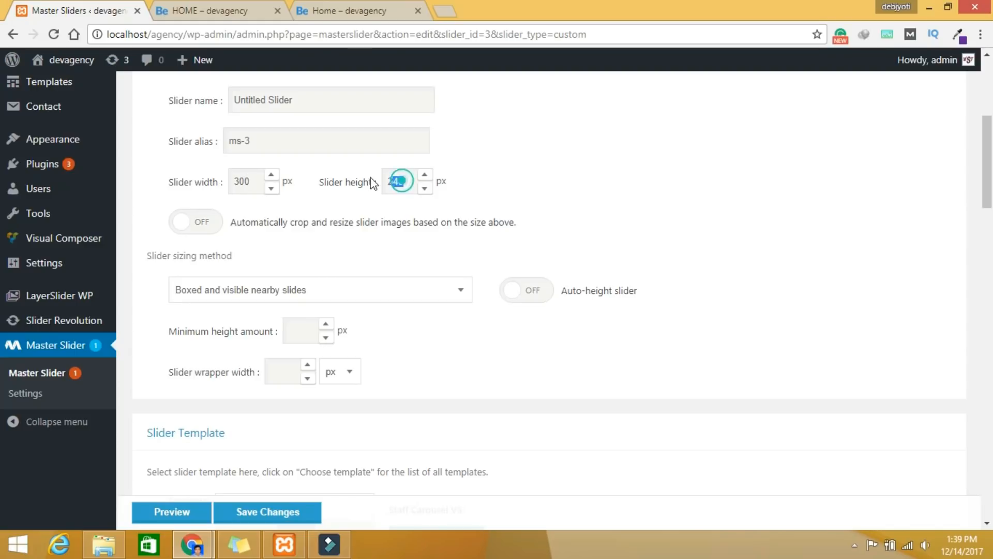
text(50)
scroll(136, 455, down, 3)
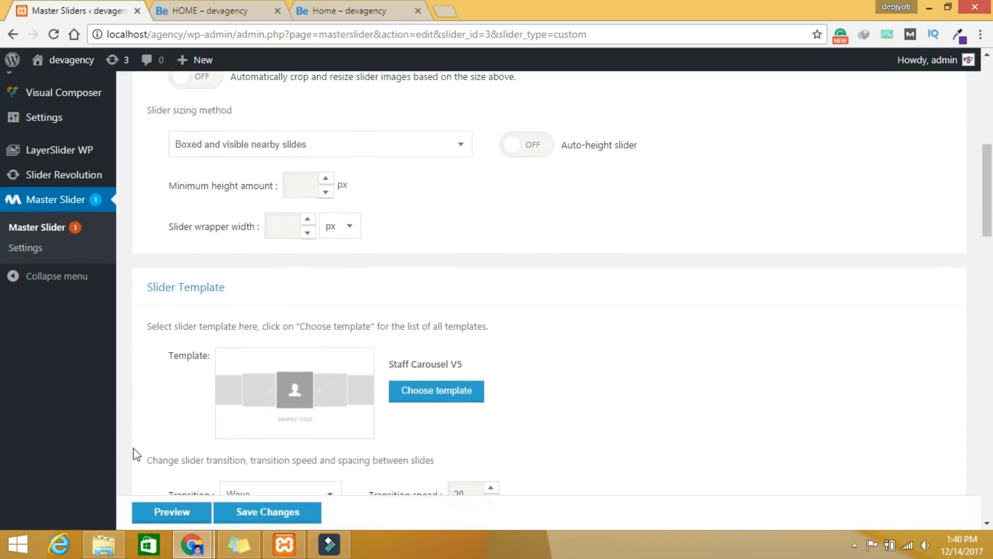
Step: Preview the carousel, stepping through three app screenshot slides
click(195, 512)
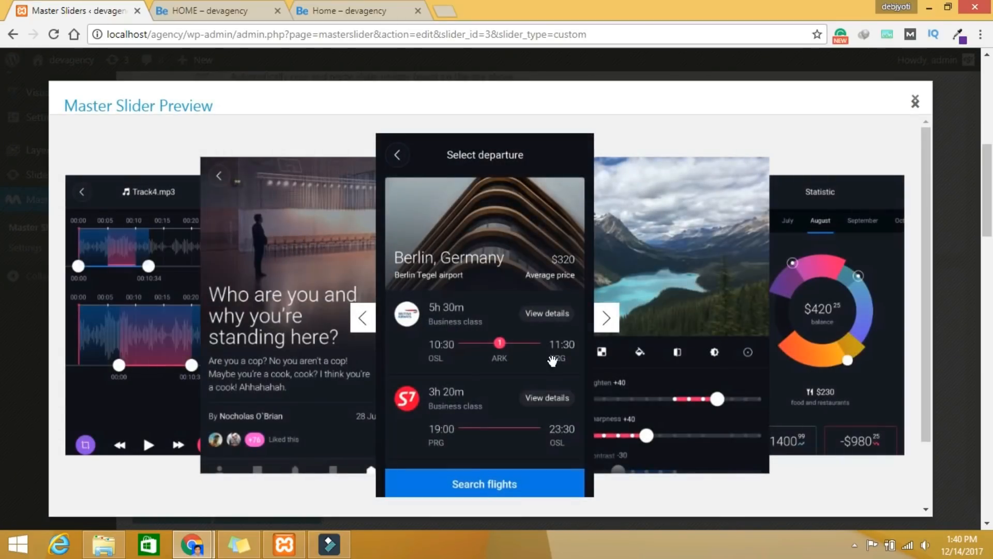
click(608, 317)
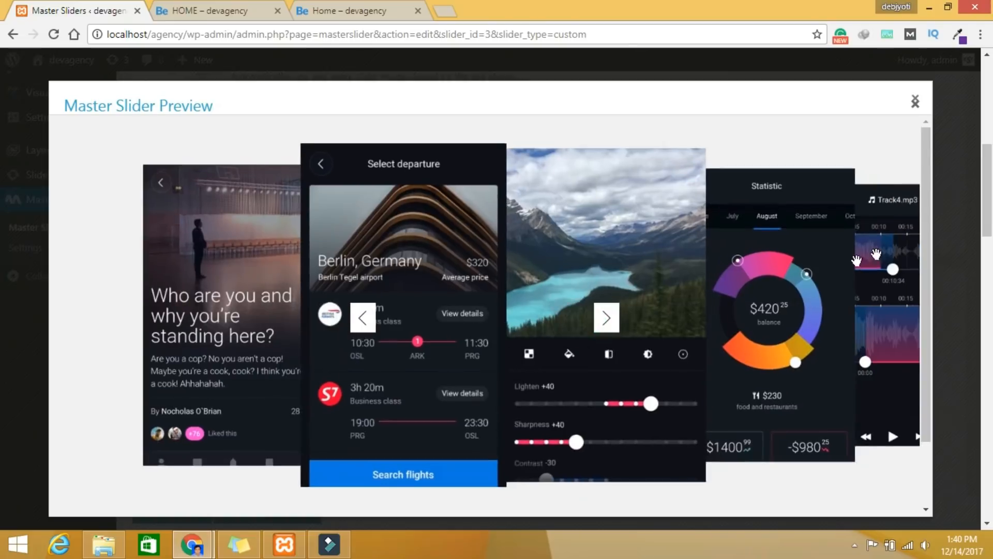
click(615, 314)
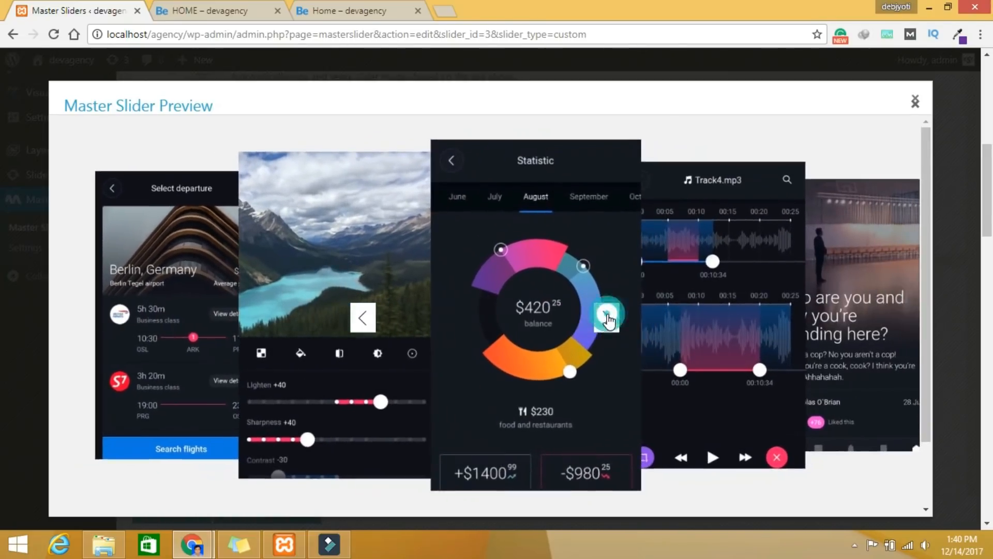
click(605, 312)
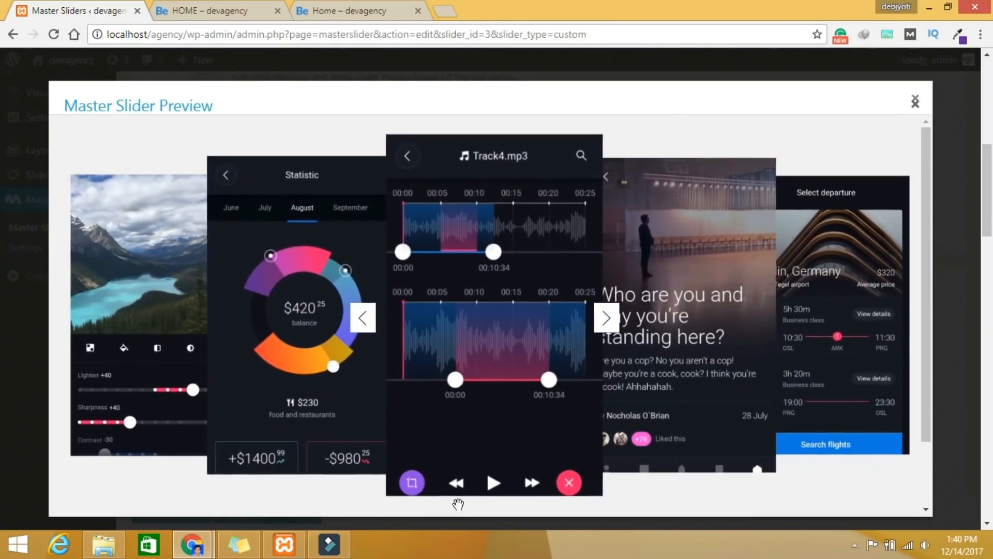
click(915, 101)
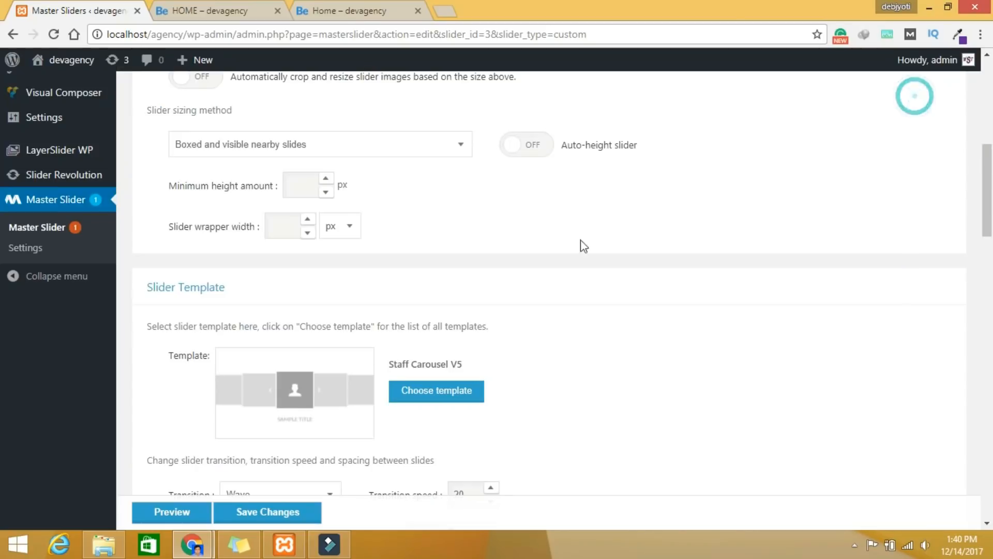
Step: Save the slider and select its [masterslider id="3"] shortcode
click(267, 514)
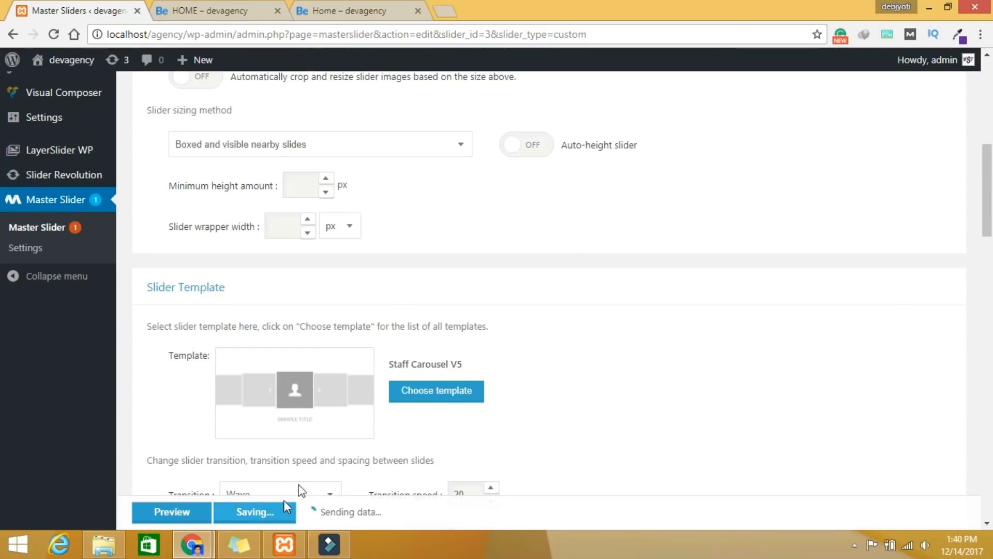
scroll(339, 439, down, 15)
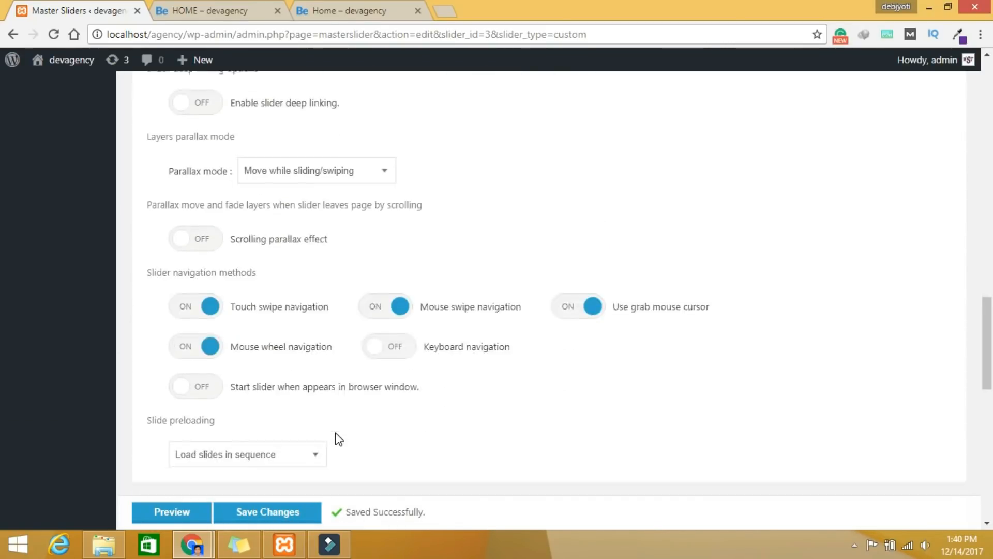
scroll(339, 438, down, 8)
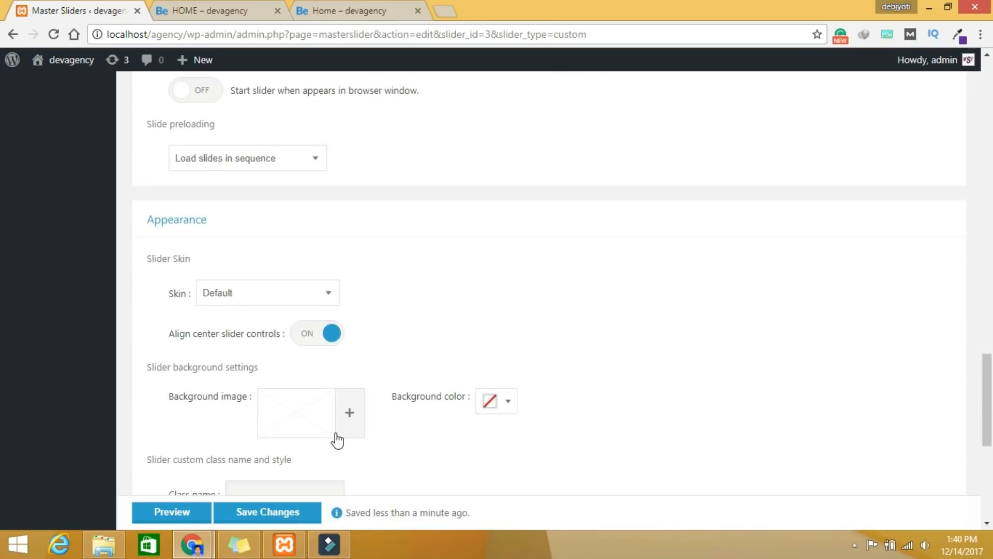
scroll(338, 438, down, 5)
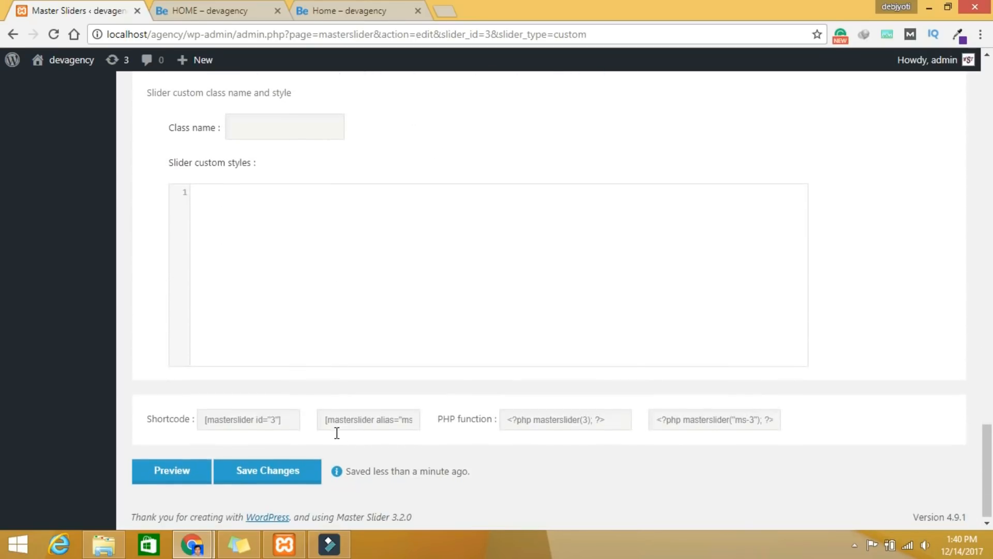
drag(290, 421, 199, 417)
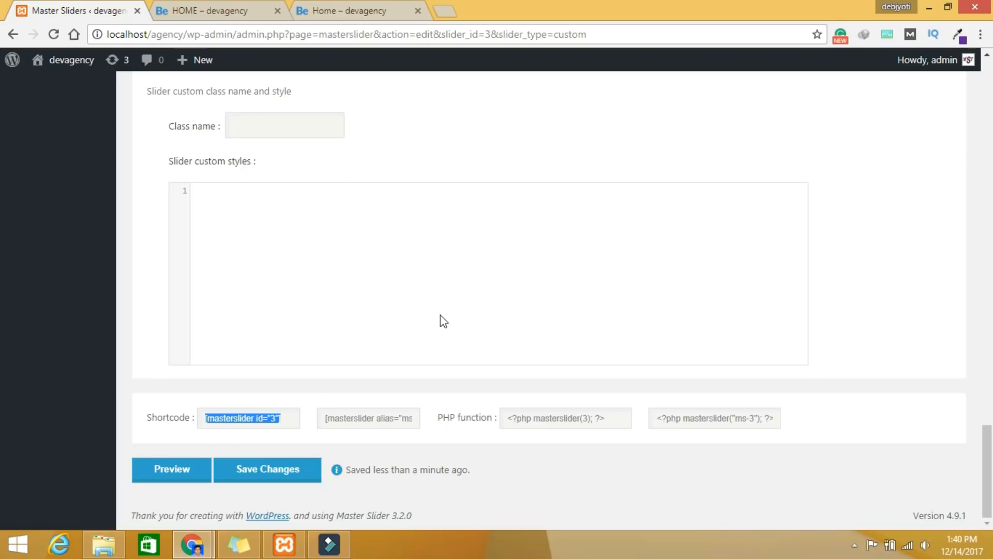
scroll(584, 339, up, 10)
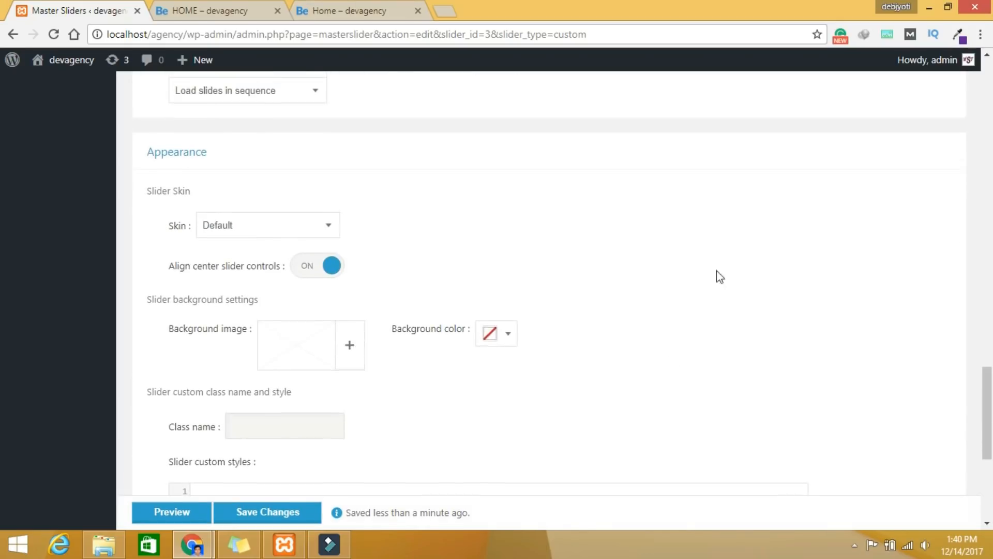
scroll(384, 255, up, 10)
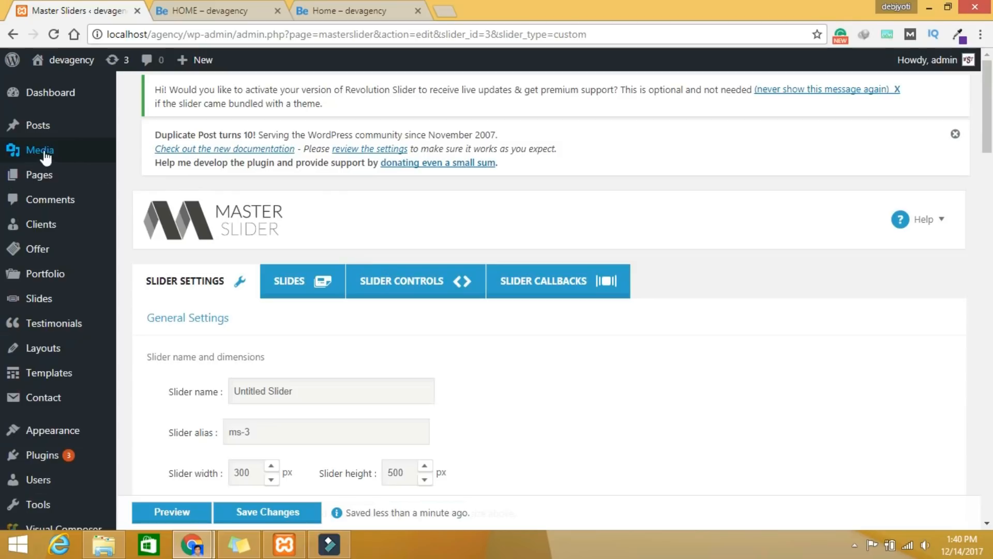
Step: Open the HOME page from All Pages and add an empty section below the counters
click(38, 180)
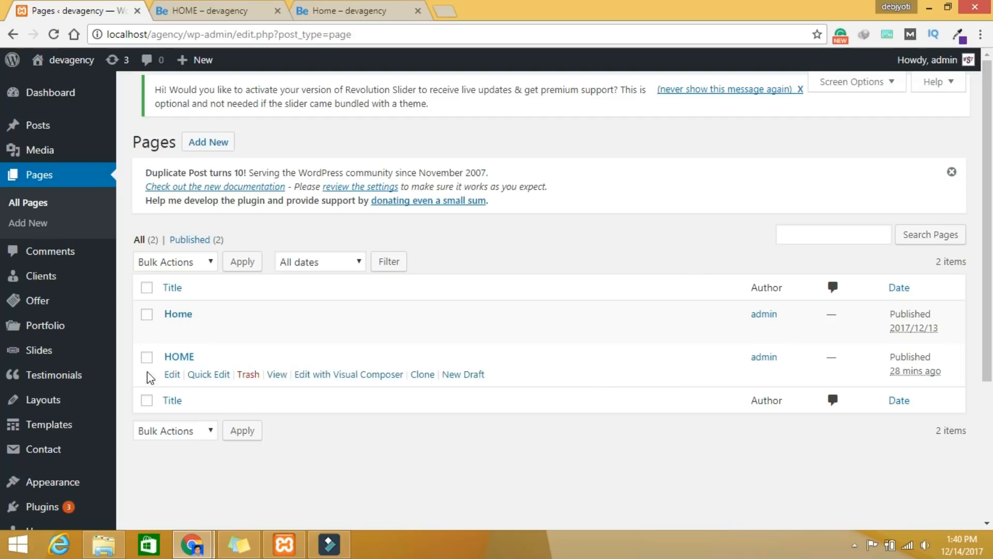
click(179, 358)
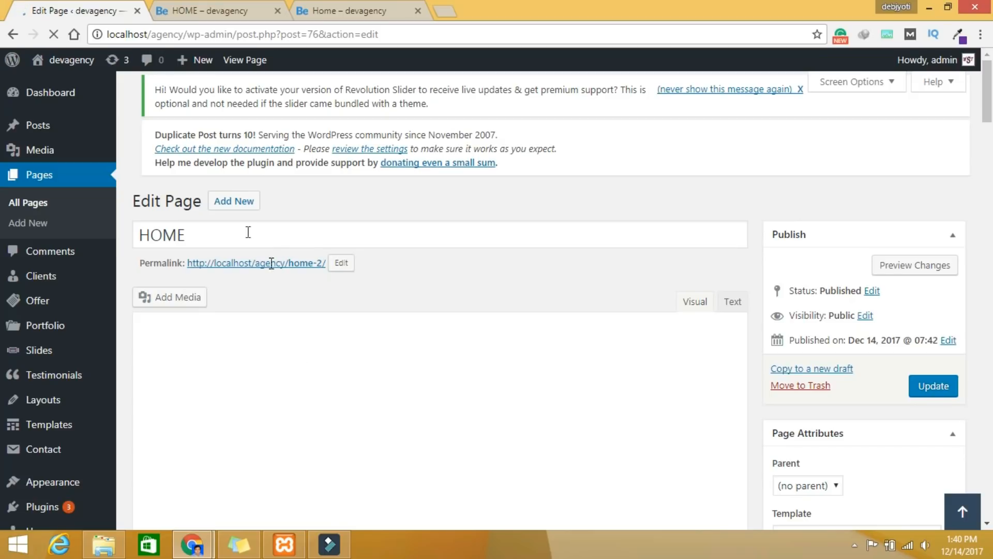
drag(987, 111, 987, 118)
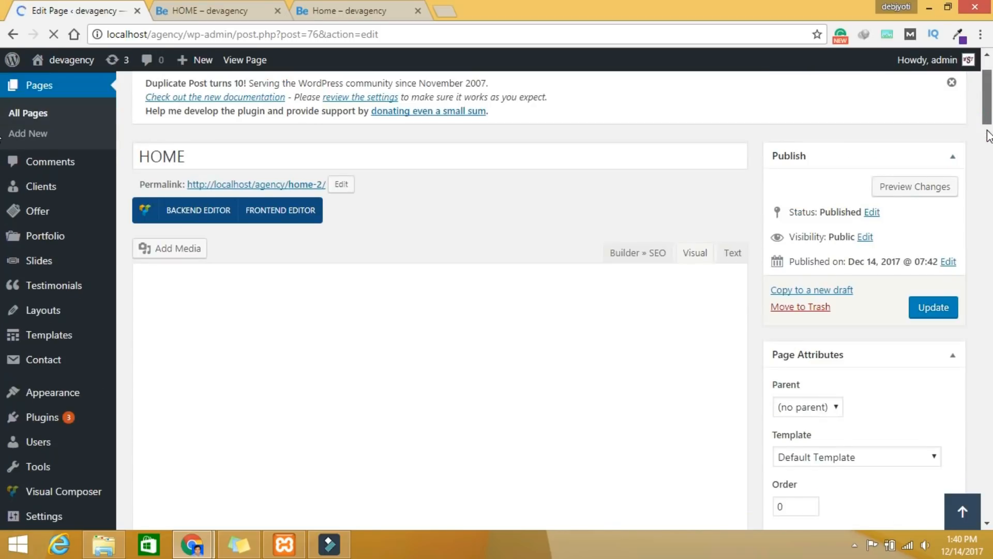
scroll(621, 310, down, 5)
scroll(607, 326, down, 8)
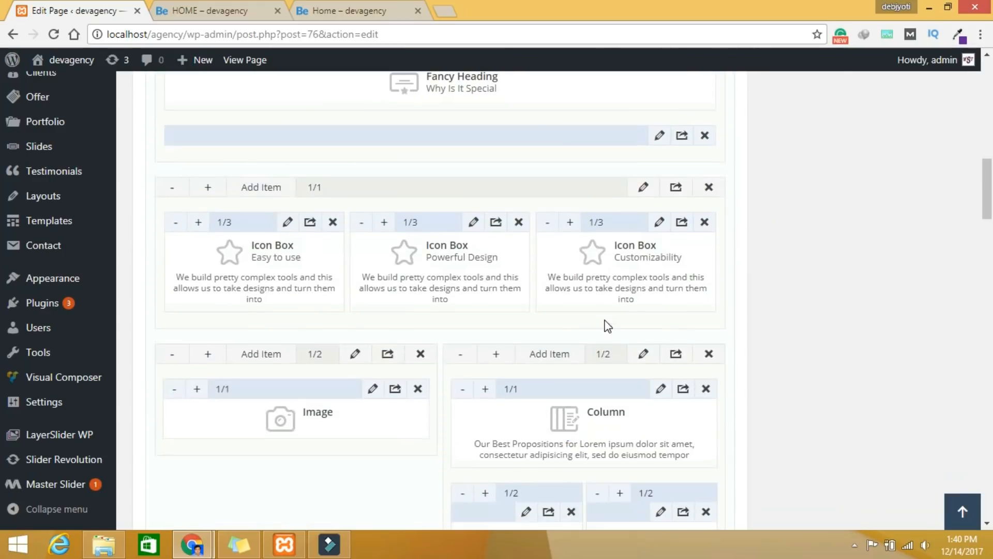
scroll(606, 326, up, 7)
click(395, 231)
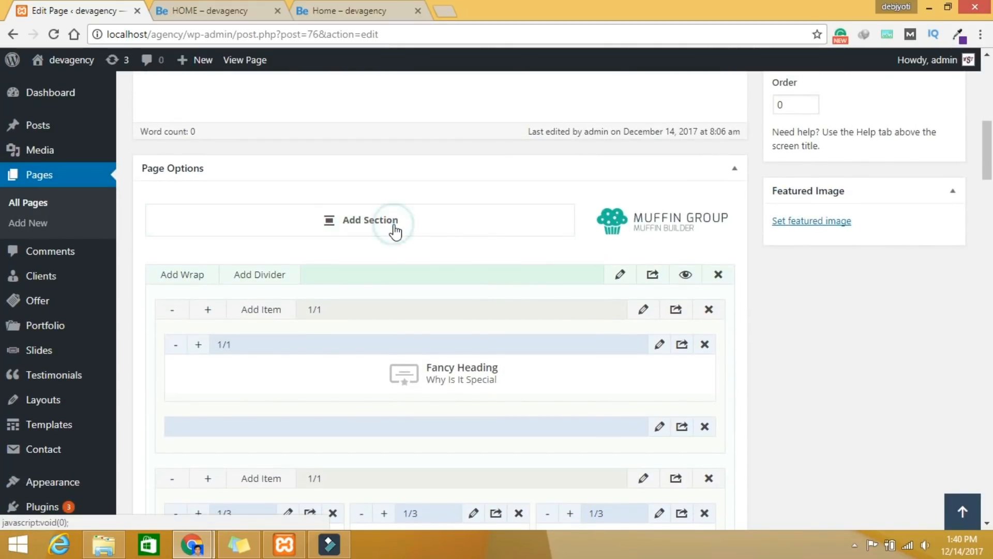
scroll(495, 309, down, 15)
scroll(494, 306, down, 7)
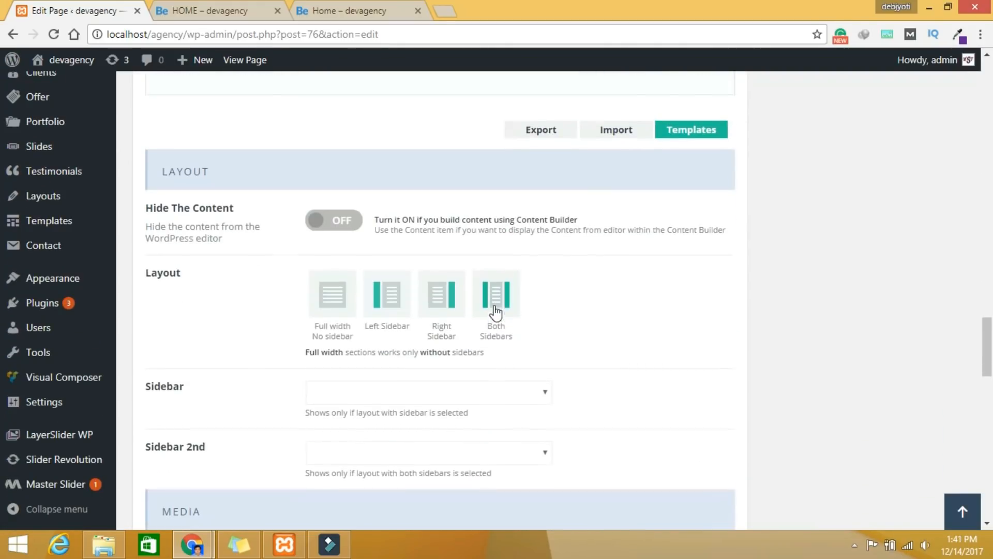
scroll(495, 310, up, 4)
Step: Open the new section's settings and place the cursor in its Custom ID field
click(623, 261)
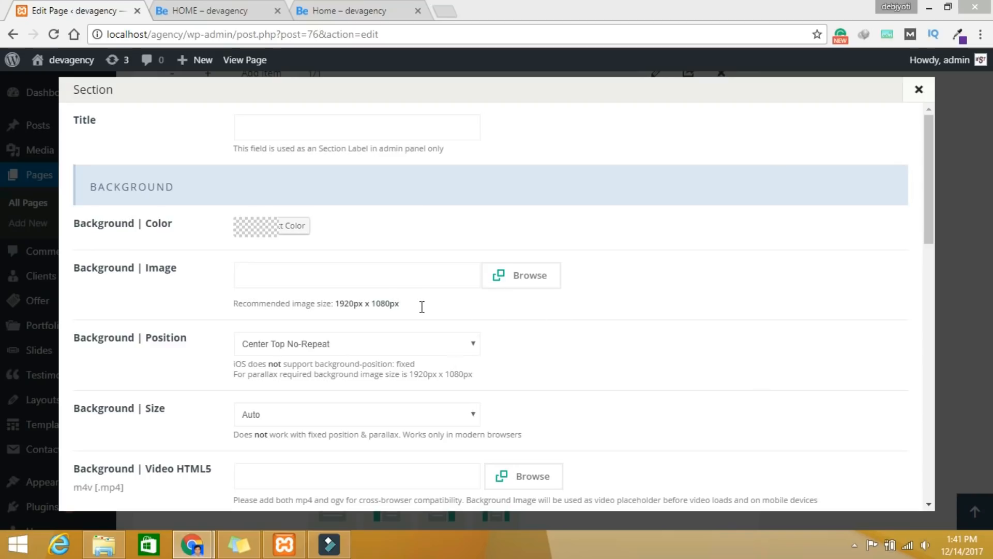
scroll(583, 334, down, 8)
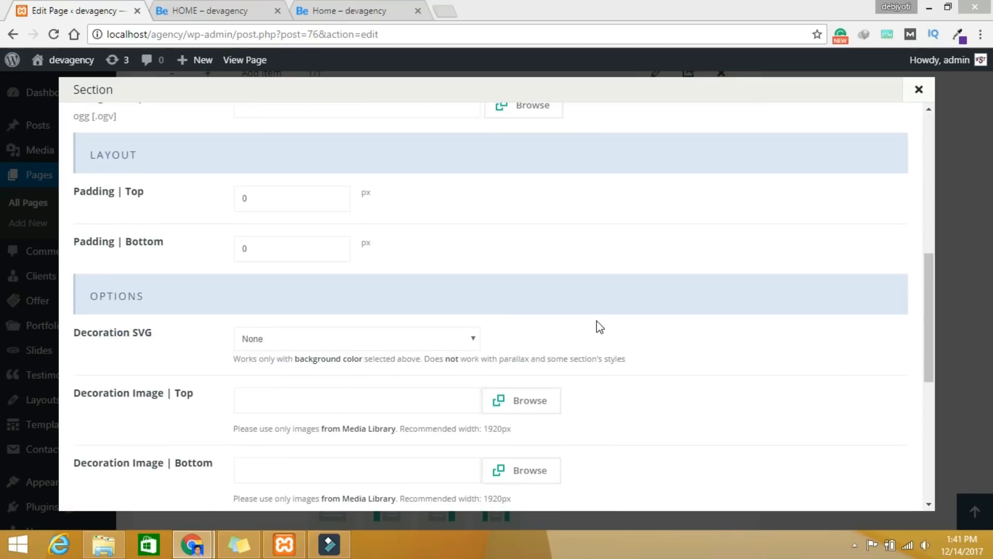
scroll(281, 337, down, 4)
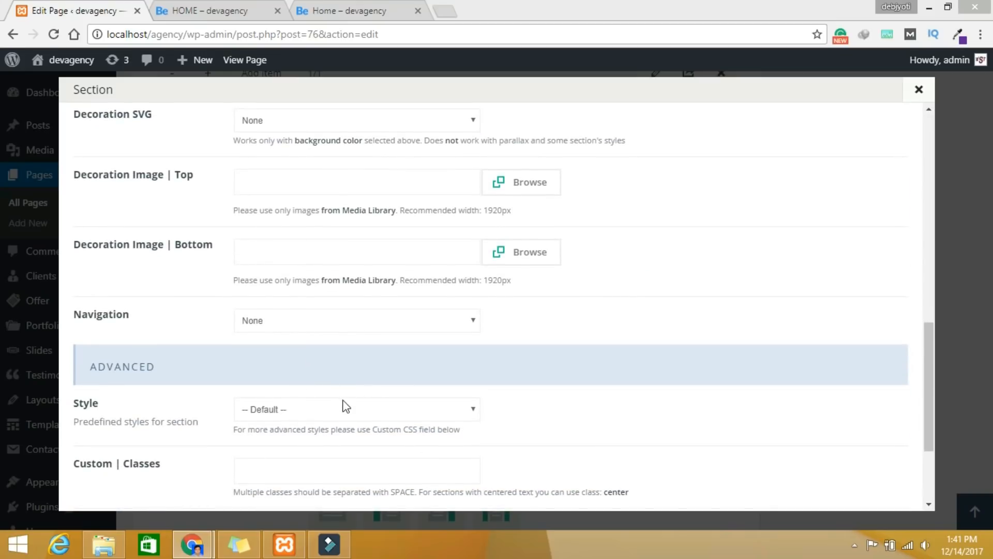
scroll(346, 406, down, 3)
click(275, 385)
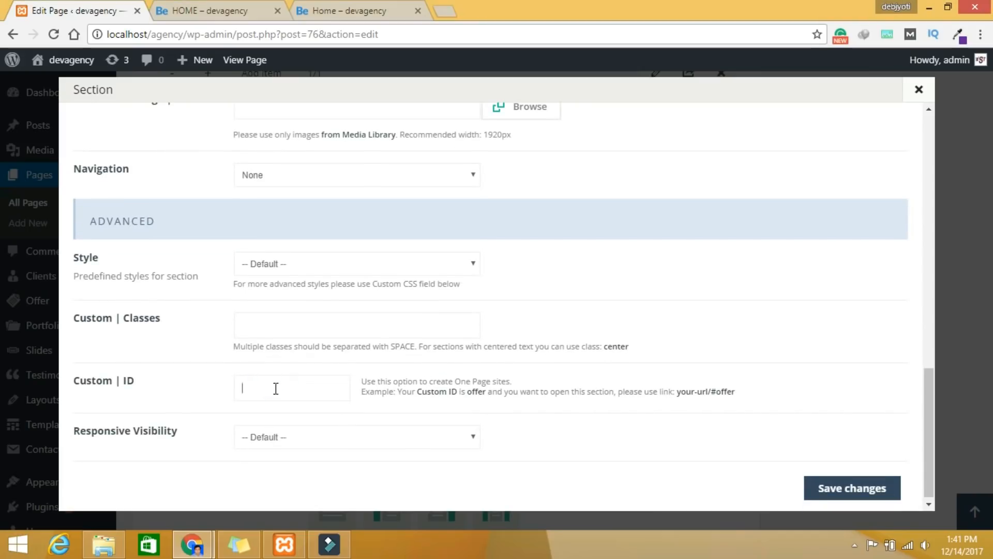
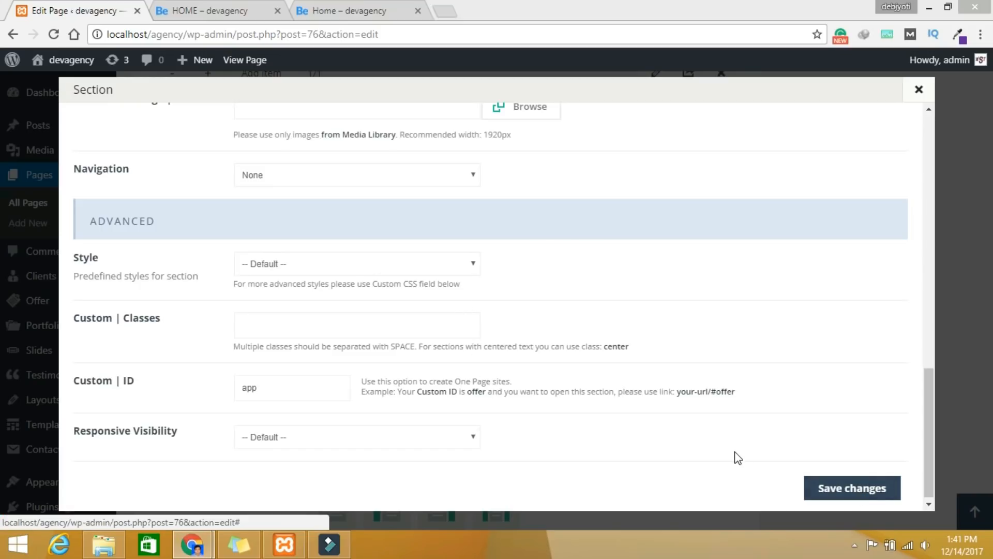
Step: Set the section's Padding Top and Padding Bottom to 30 and save its settings
scroll(738, 458, up, 7)
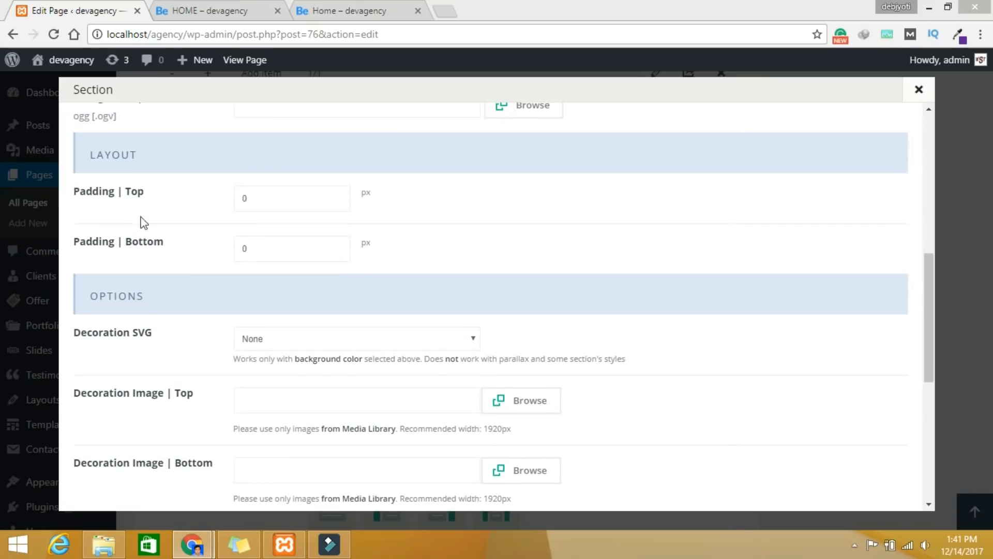
click(158, 200)
text(30)
click(268, 246)
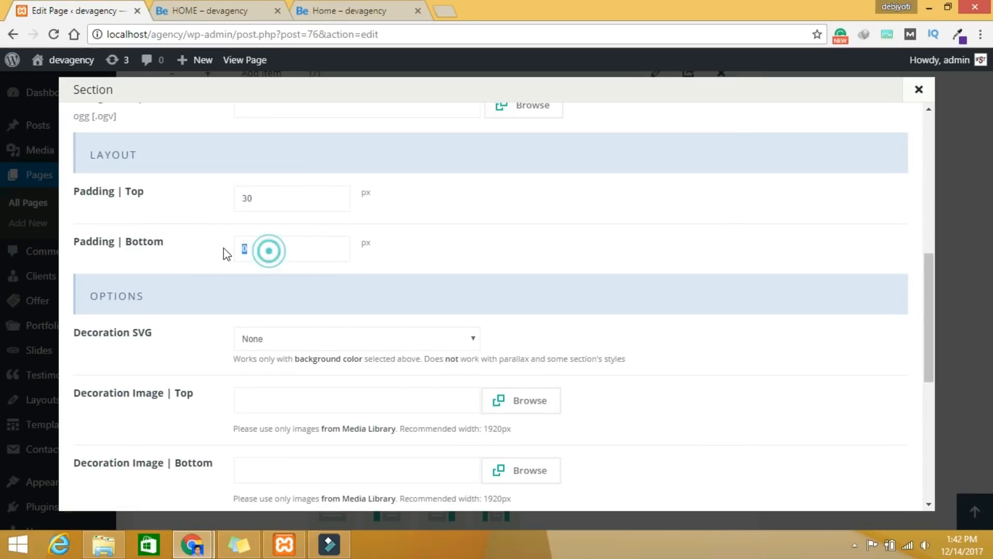
text(30)
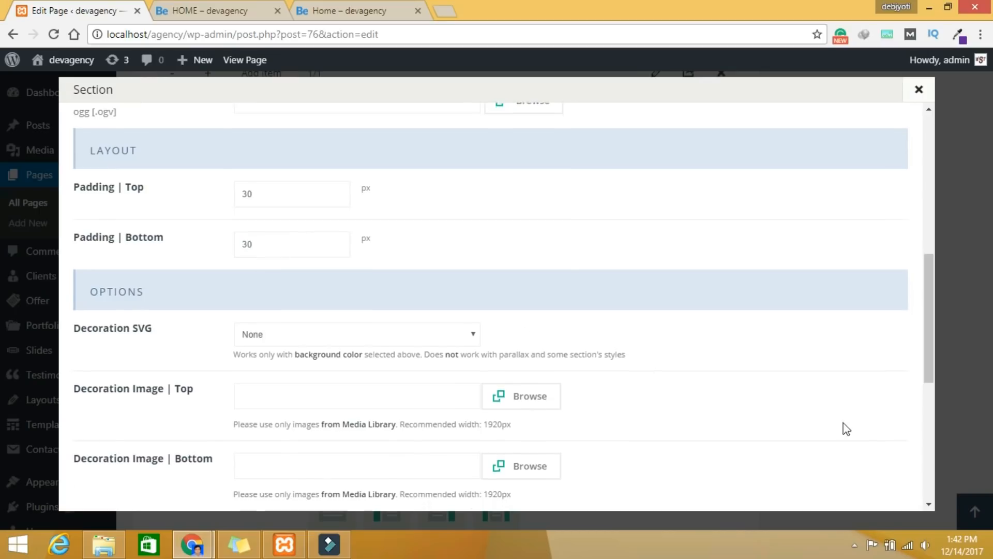
scroll(854, 435, down, 10)
click(857, 484)
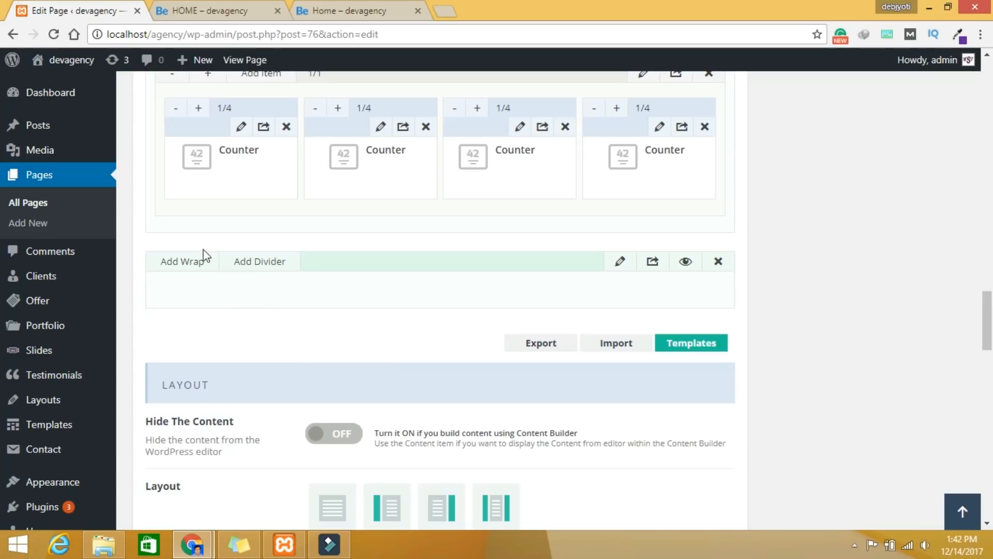
Step: Add a new wrap containing a Fancy Heading item, found by searching 'fa'
click(182, 264)
click(253, 299)
click(812, 119)
text(fa)
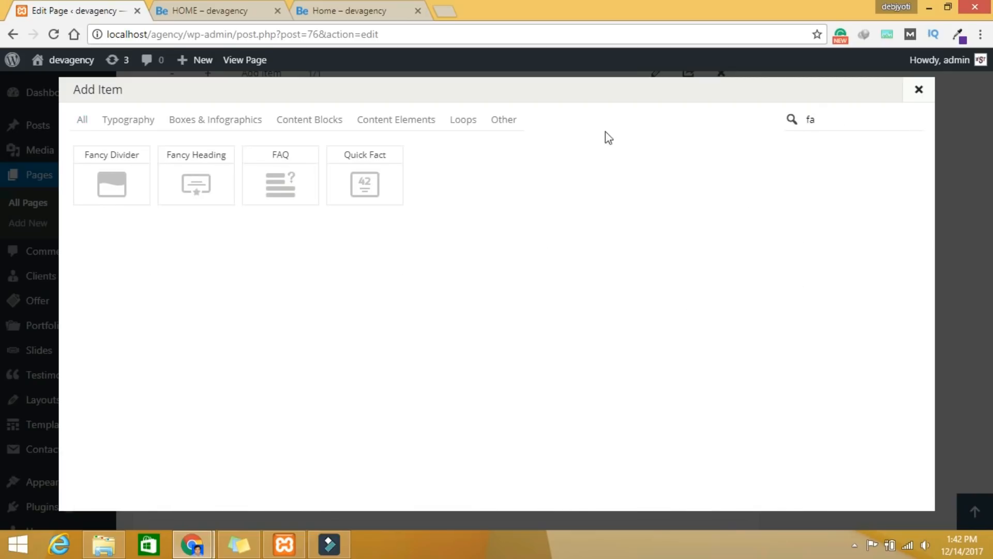
click(192, 180)
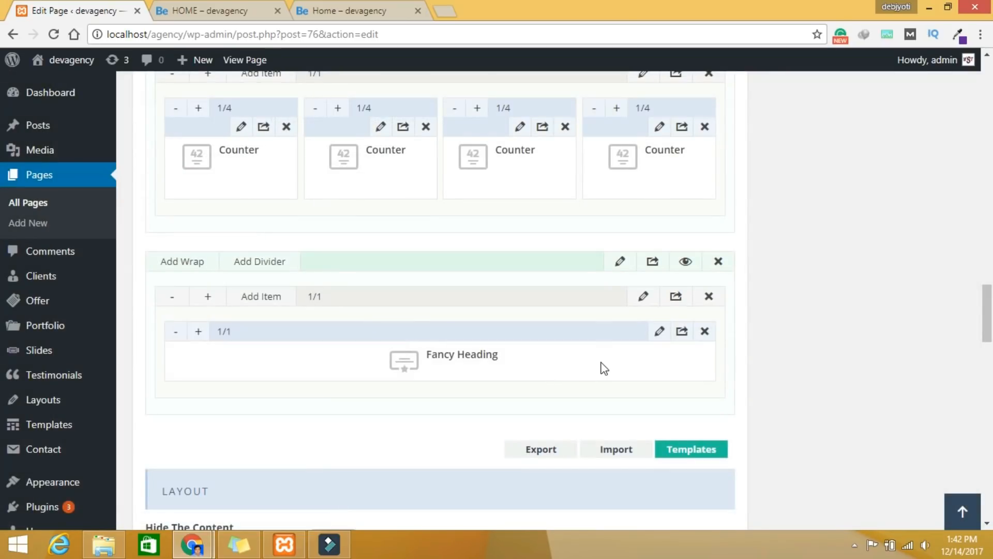
click(659, 332)
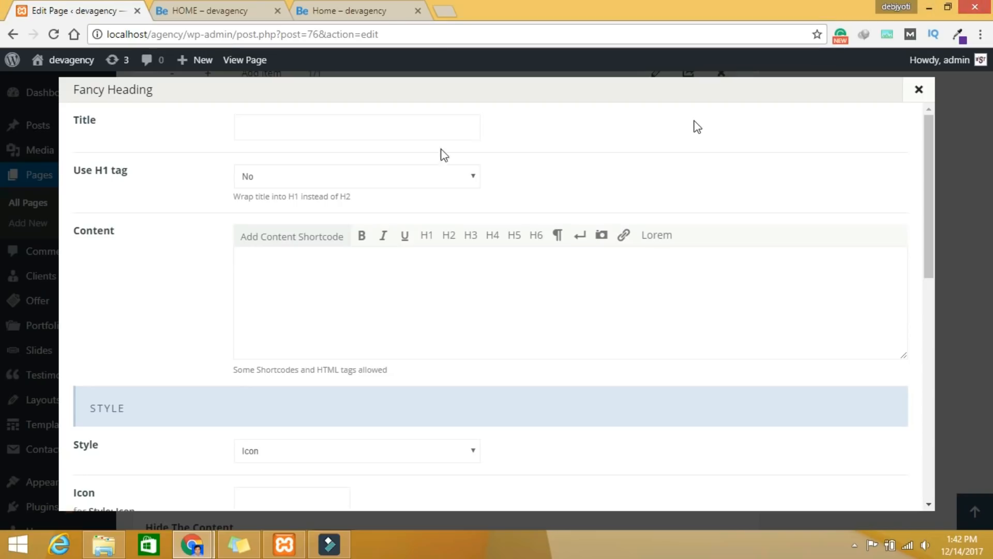
Step: Copy 'App Screenshot' from the live home page and paste it as the heading title
click(366, 9)
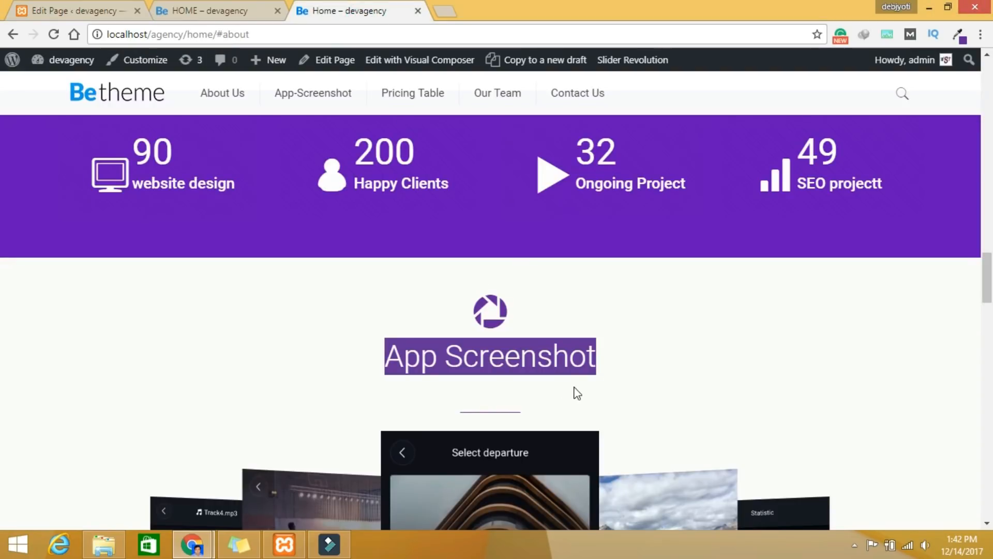
click(548, 361)
right_click(547, 364)
click(632, 390)
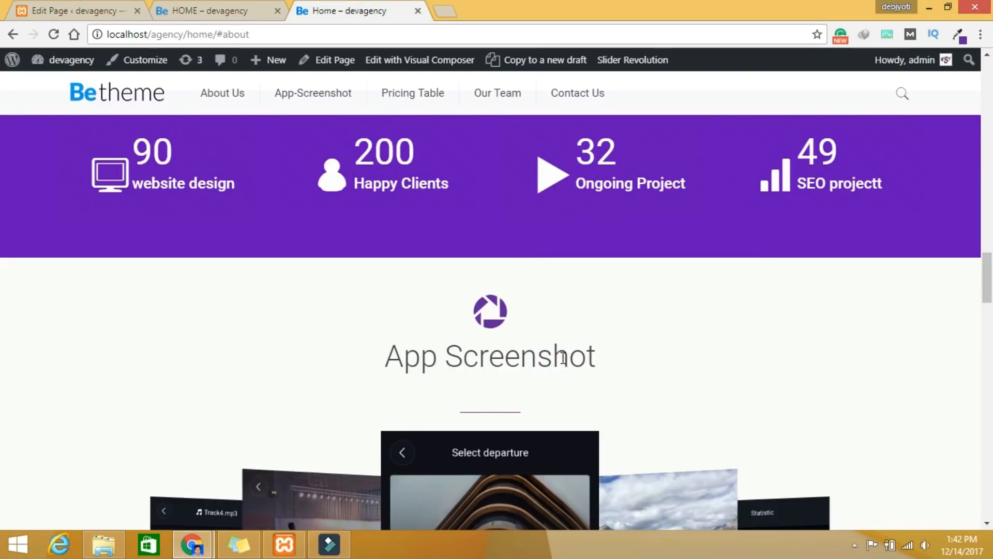
triple_click(563, 357)
right_click(562, 358)
click(594, 370)
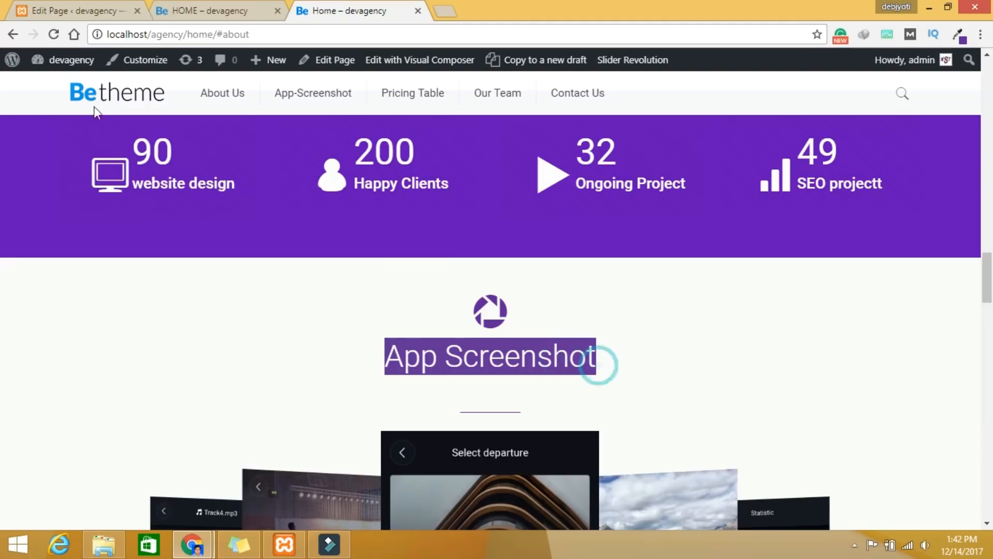
click(101, 16)
click(267, 123)
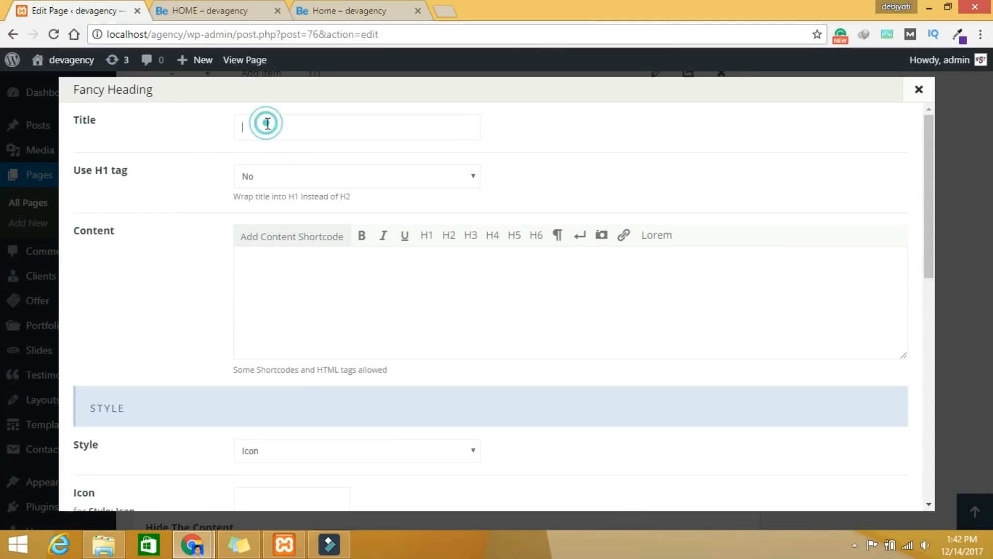
key(ctrl+v)
Step: Give the heading the aperture icon and Bounce In Up animation, then save it
scroll(391, 417, down, 6)
scroll(238, 295, up, 4)
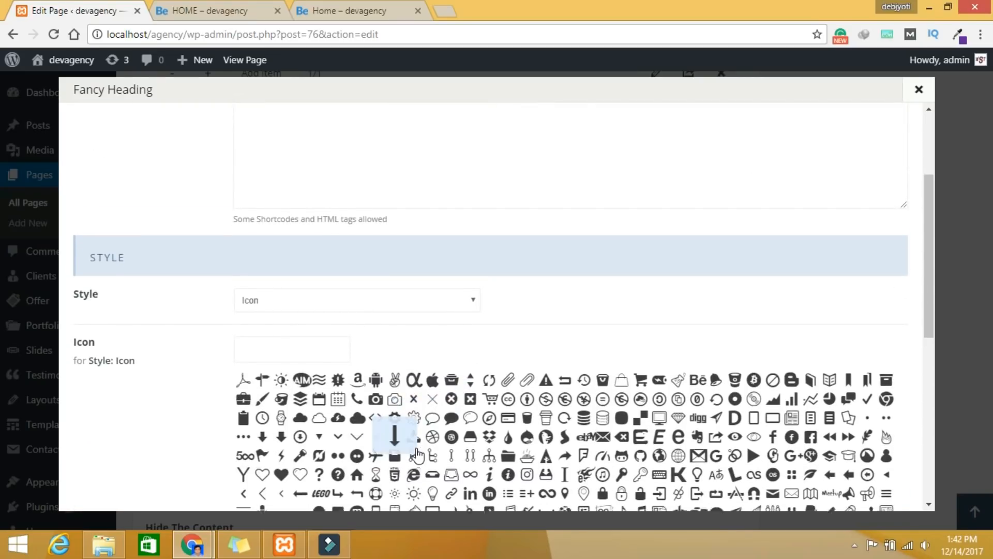
scroll(352, 440, down, 5)
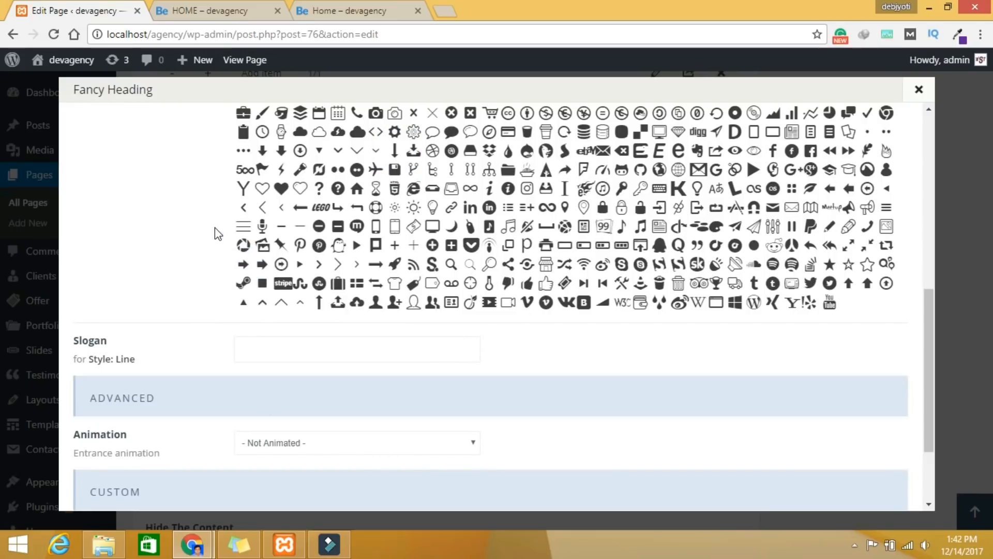
click(248, 253)
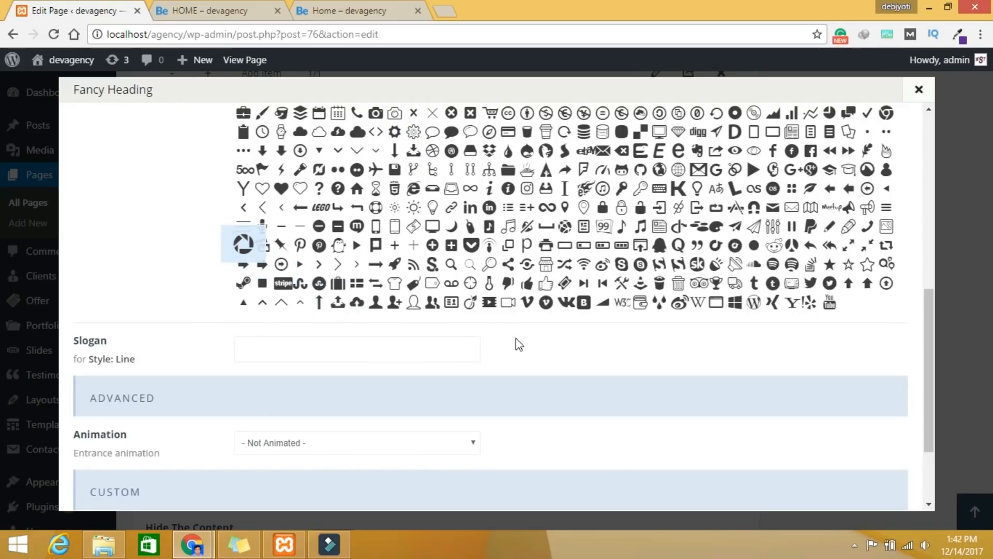
click(373, 448)
scroll(326, 428, down, 1)
click(324, 423)
scroll(622, 400, down, 2)
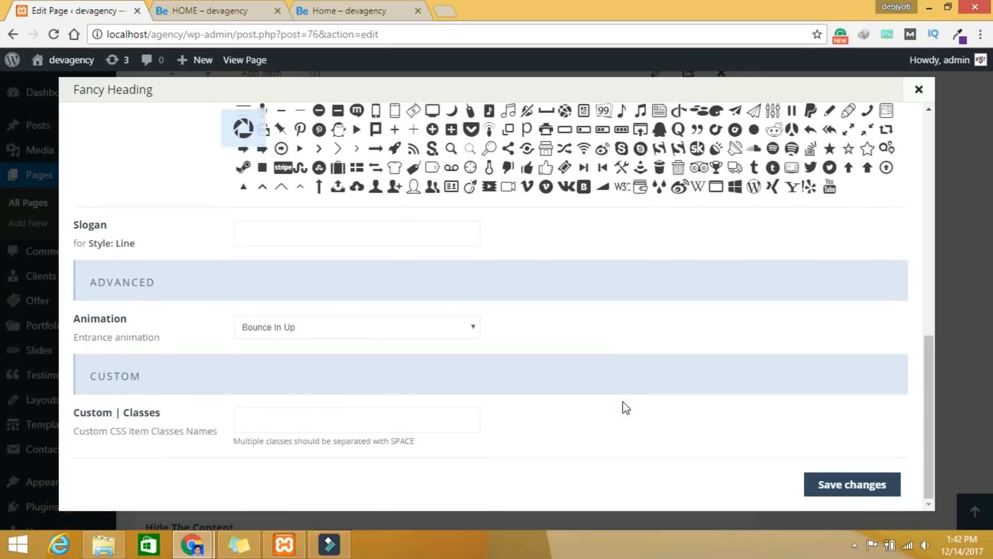
click(831, 494)
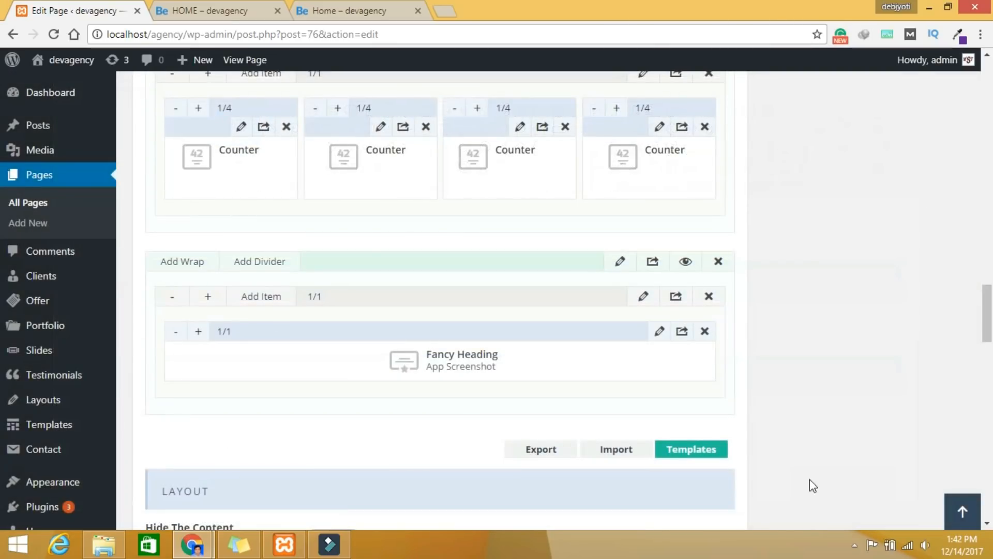
Step: Add a Divider item below the App Screenshot heading, found by searching 'di'
click(266, 295)
click(823, 123)
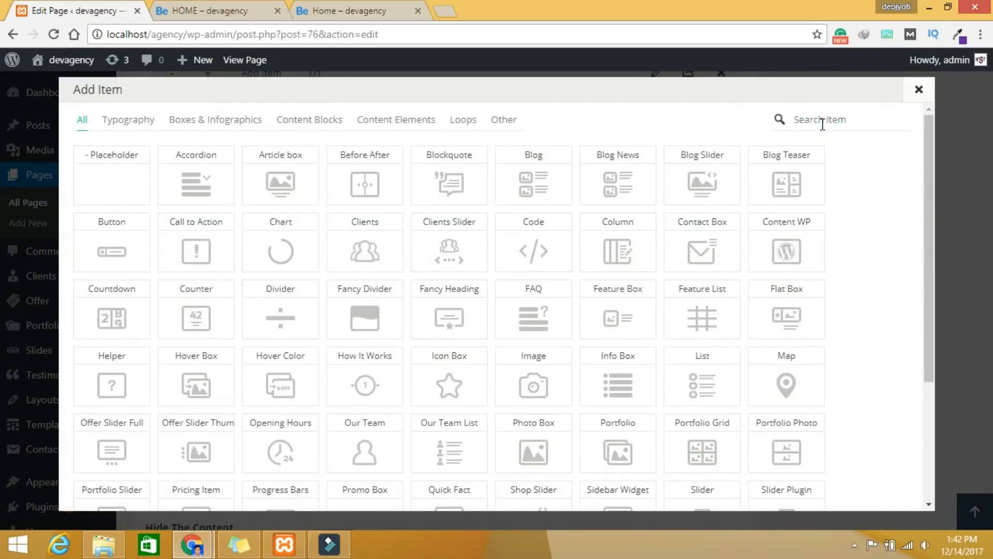
text(di)
click(194, 166)
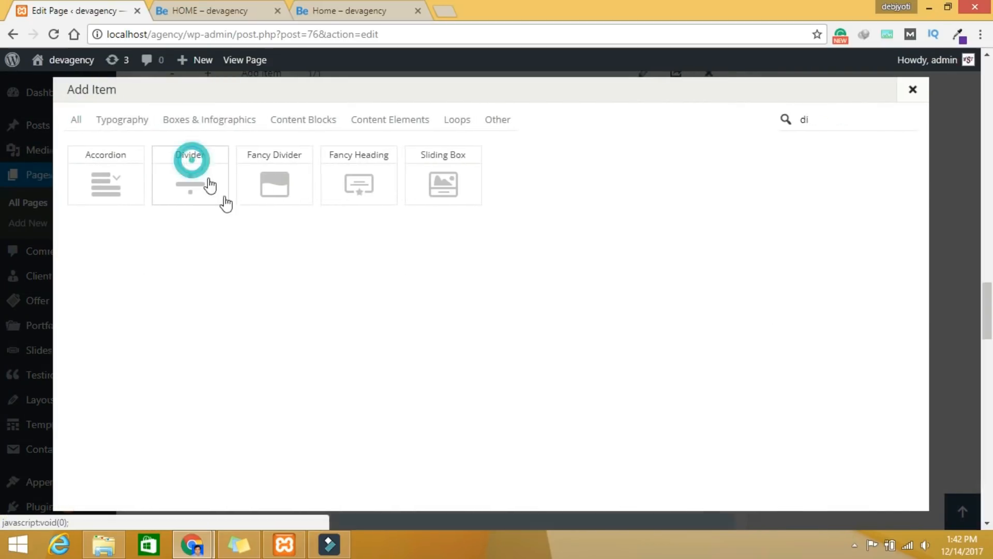
click(659, 406)
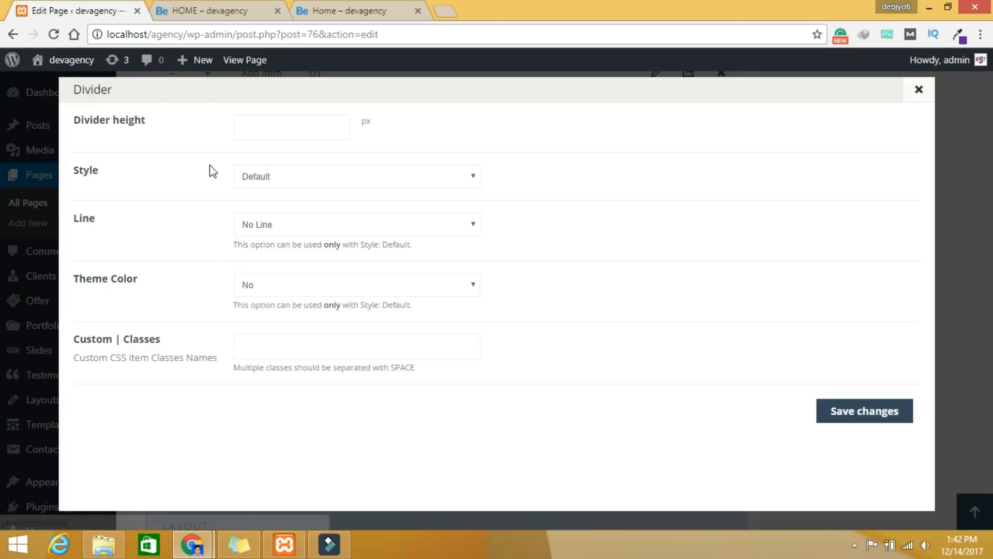
Step: Make the divider Default style with a Narrow line, theme colour and height 30, then save
click(296, 176)
click(570, 214)
click(312, 232)
click(284, 254)
click(267, 285)
click(267, 309)
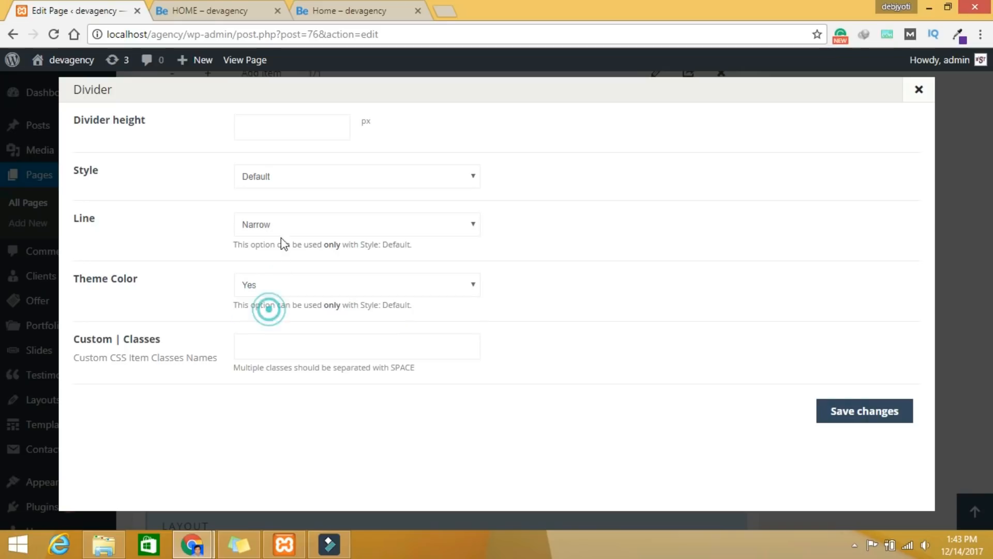
click(267, 133)
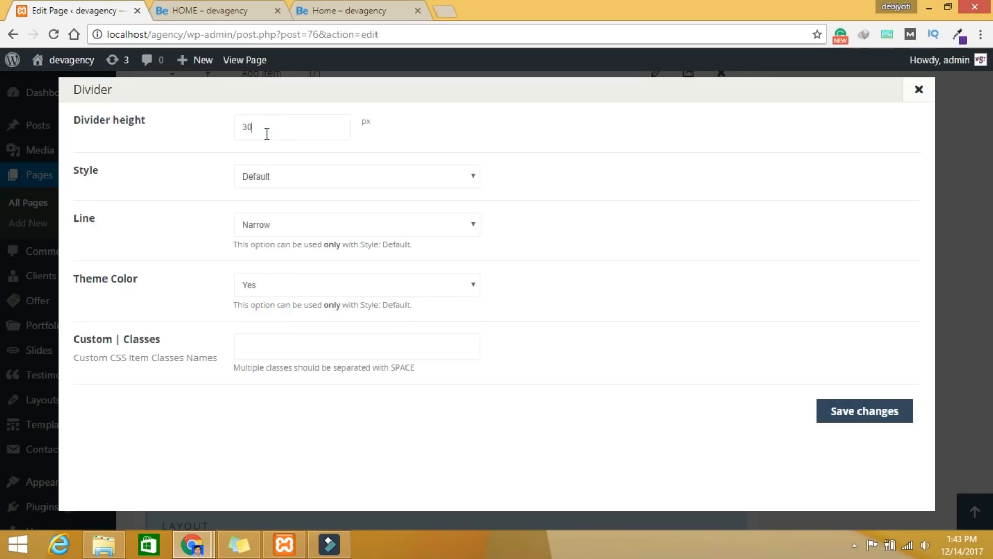
click(889, 418)
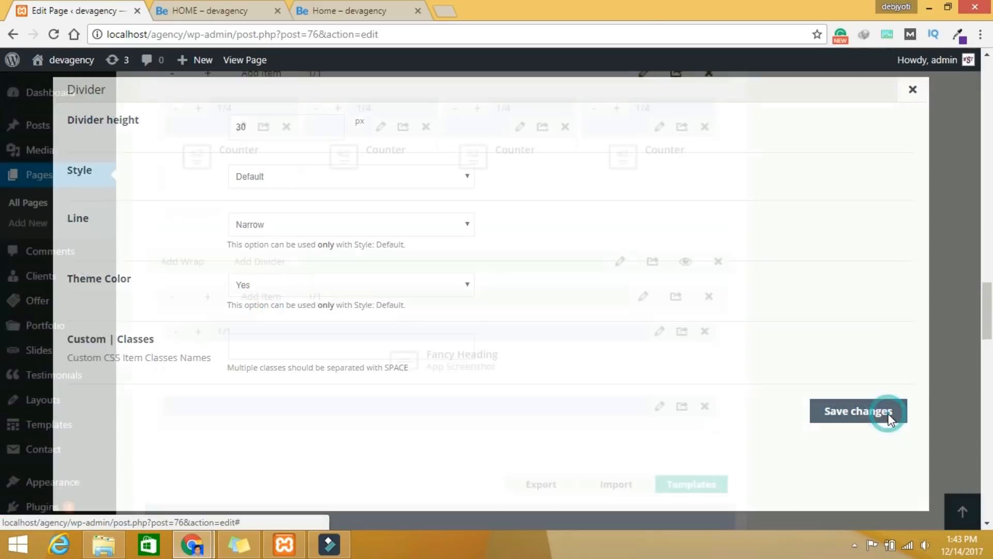
Step: Bring up the Add Item list again below the divider
scroll(823, 381, down, 1)
scroll(815, 375, down, 2)
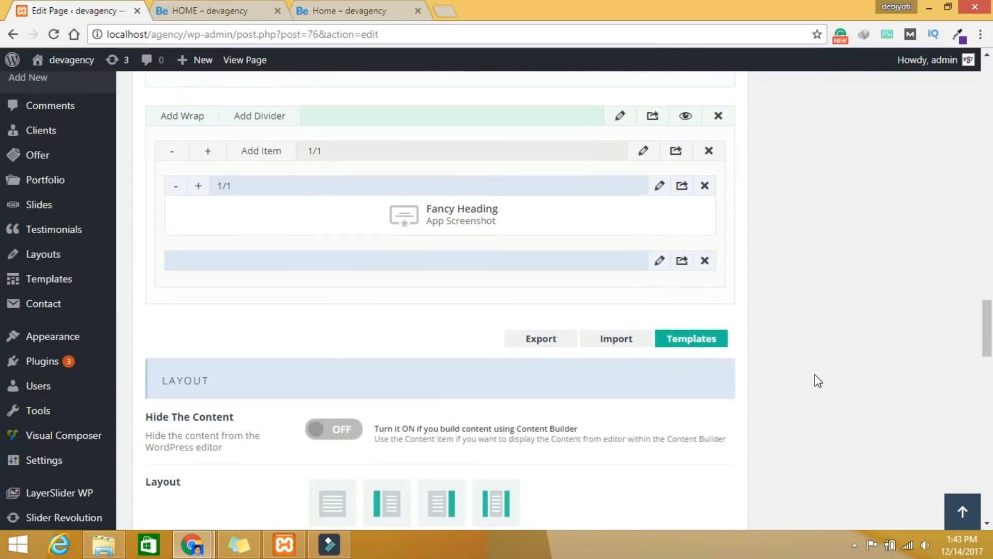
click(267, 158)
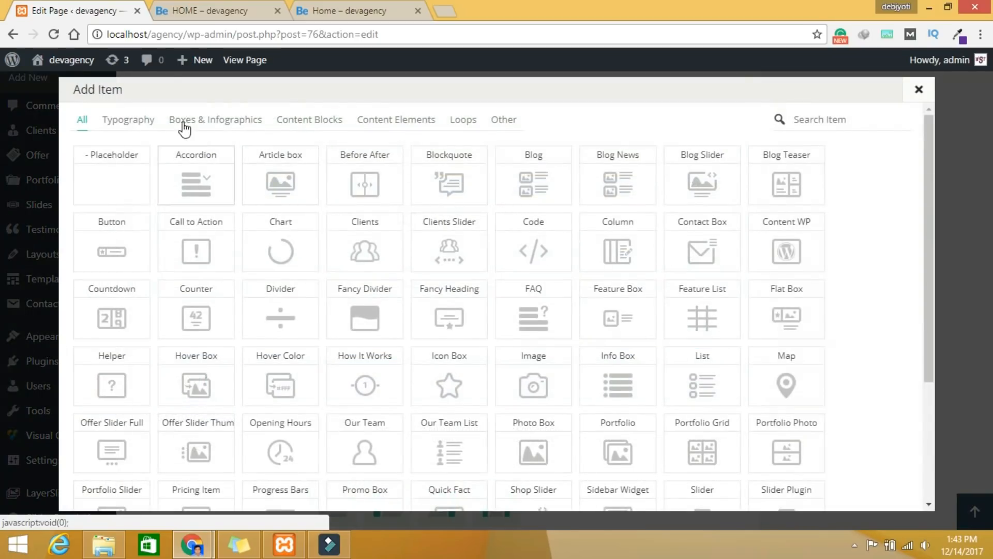
Step: Add a Column item below the divider and widen it to 1/1
click(138, 122)
click(302, 185)
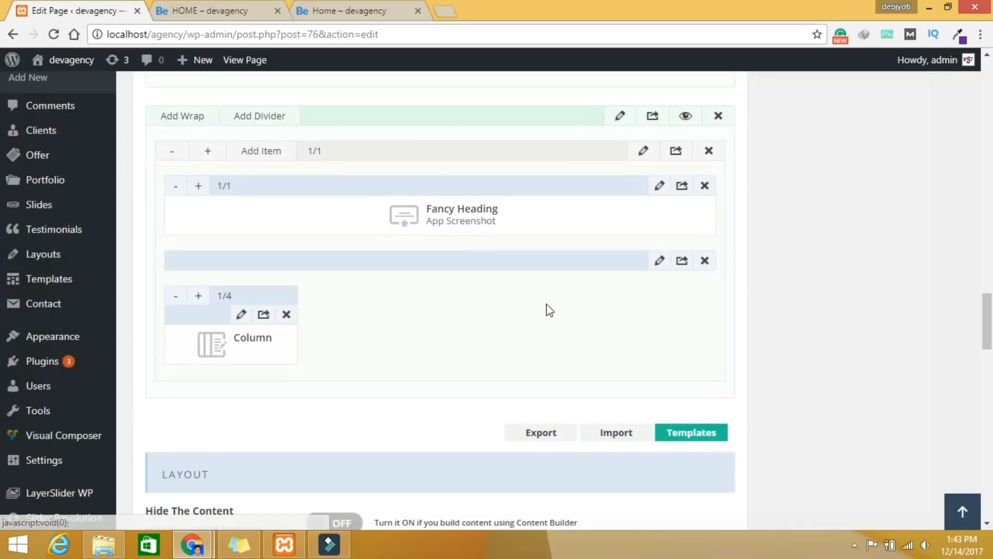
click(200, 298)
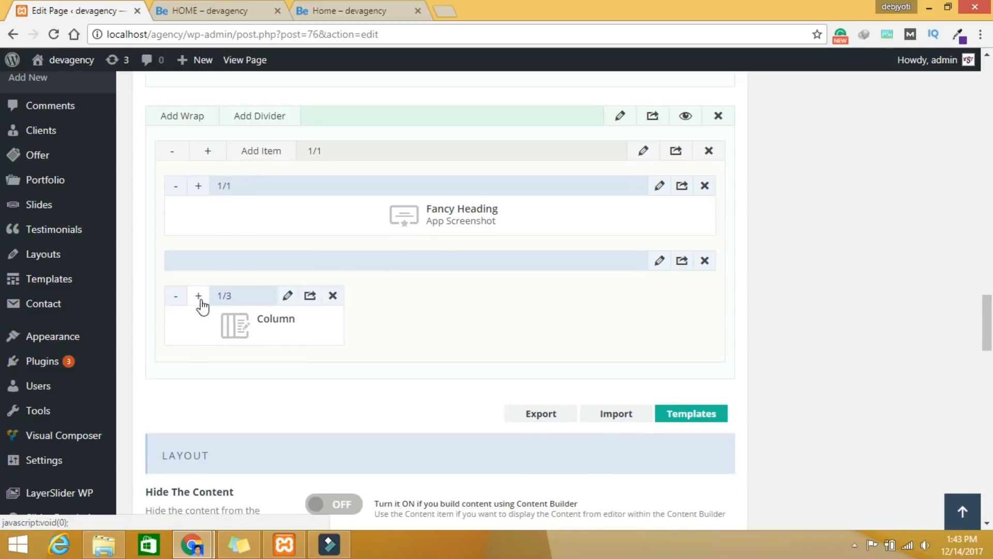
click(200, 298)
click(200, 298)
click(200, 298)
click(200, 298)
click(200, 298)
click(200, 298)
click(199, 298)
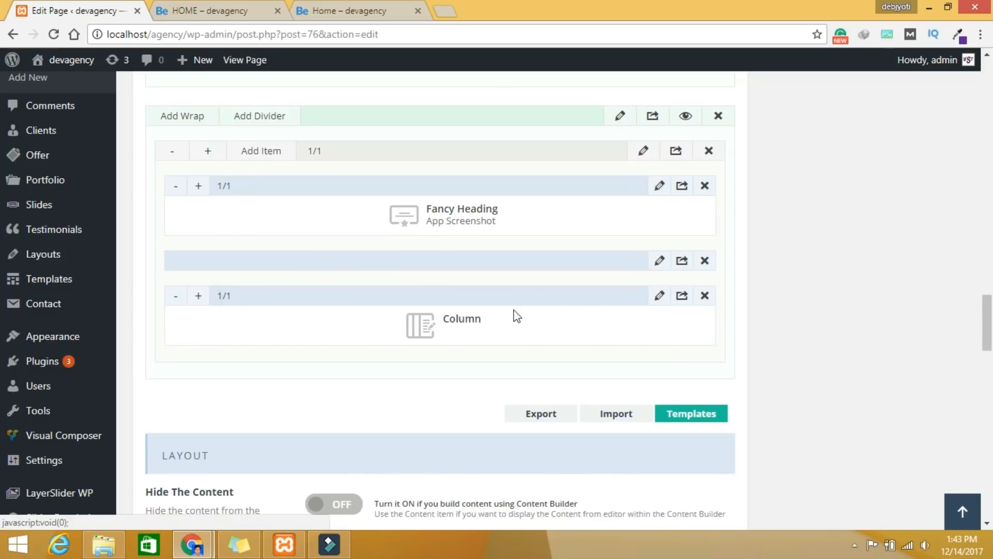
Step: Delete the 'App Screenshot' text from the column's Content field
click(660, 298)
click(328, 258)
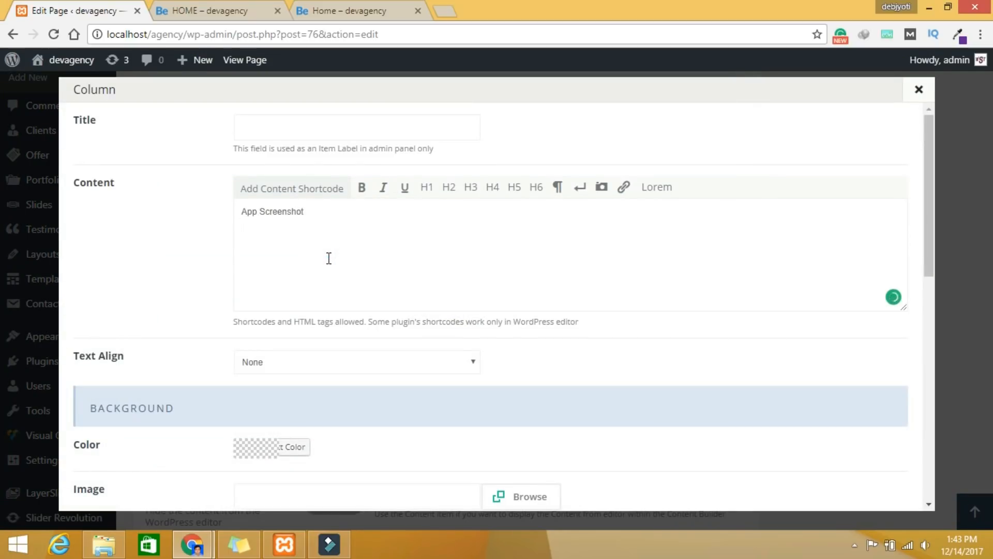
drag(324, 217, 201, 207)
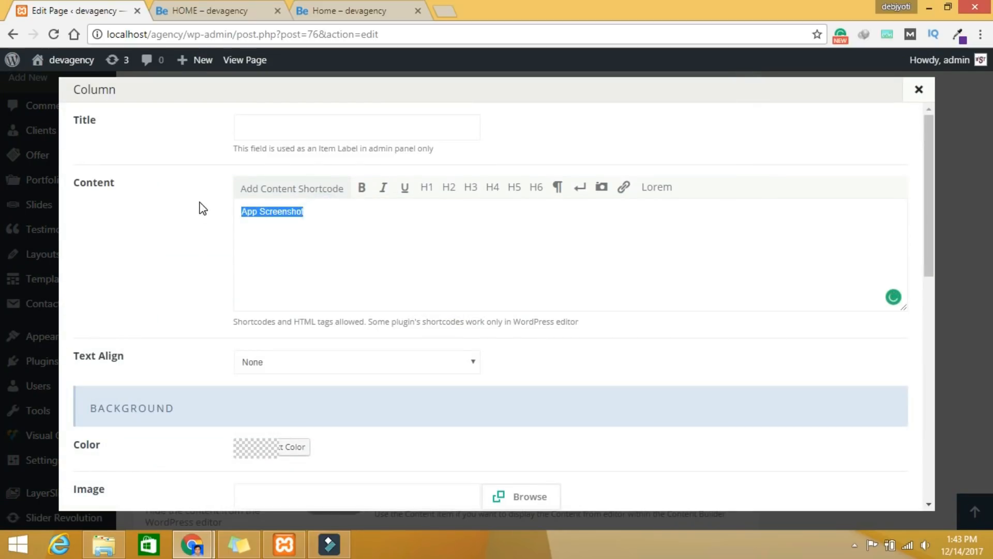
key(BackSpace)
click(218, 9)
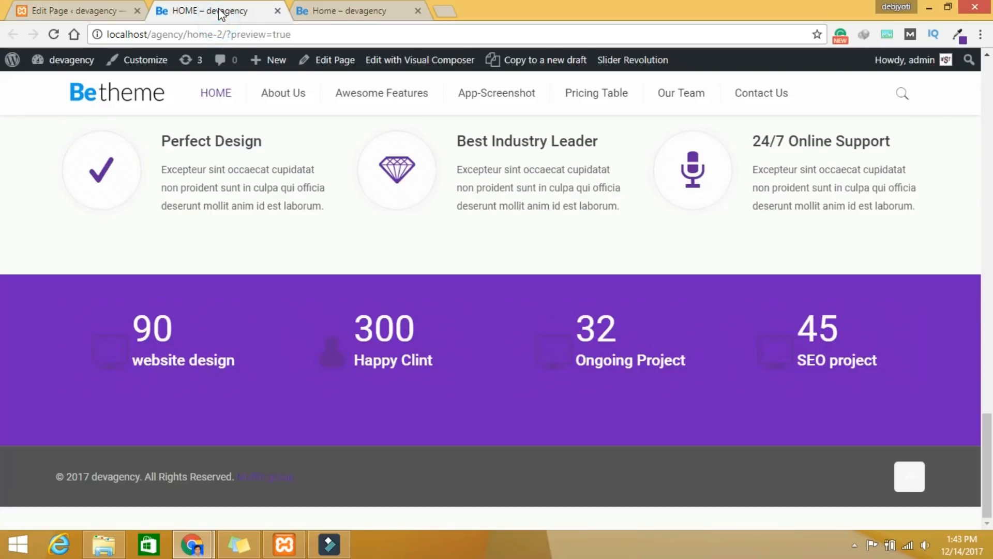
Step: Select the [masterslider alias="ms-3"] shortcode in Master Slider and return to the Column dialog
click(59, 84)
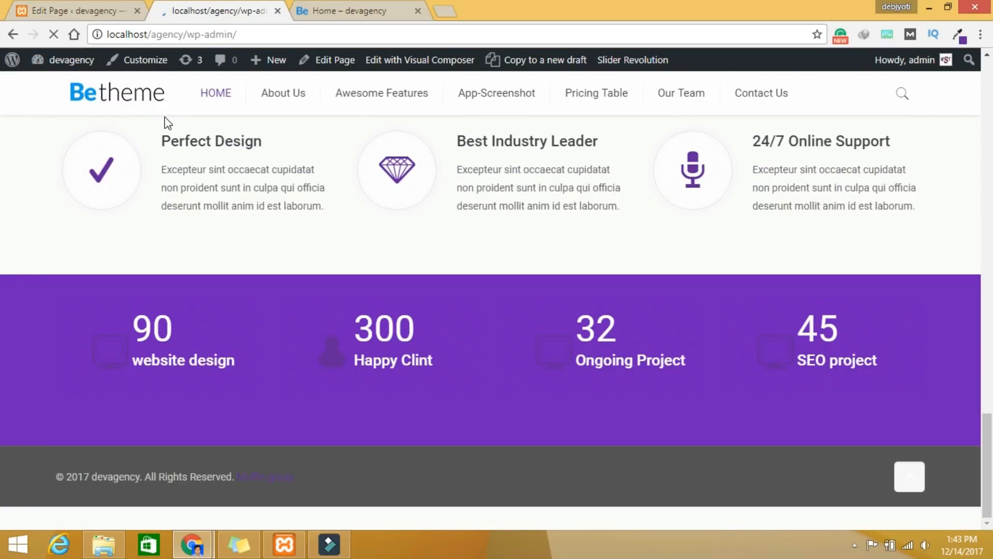
scroll(98, 326, down, 5)
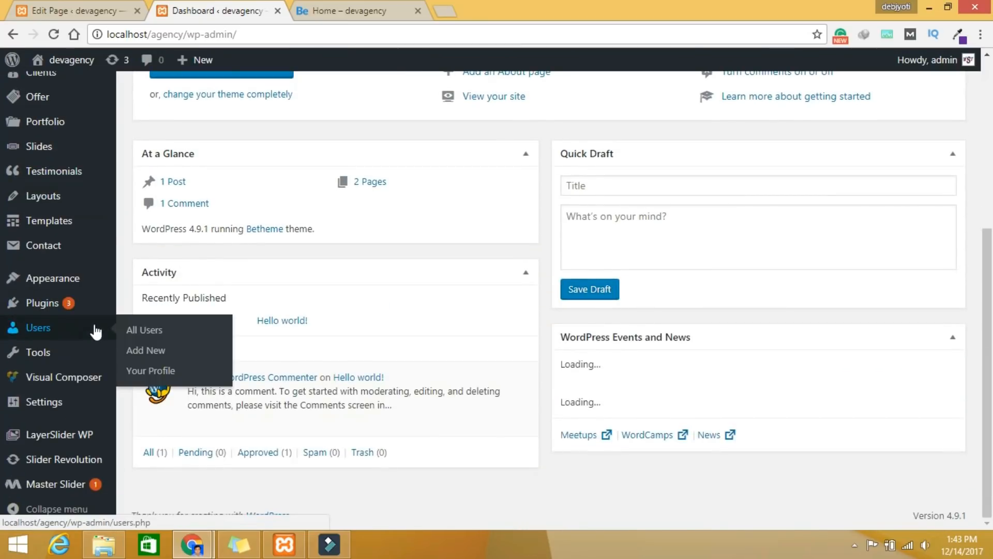
click(57, 485)
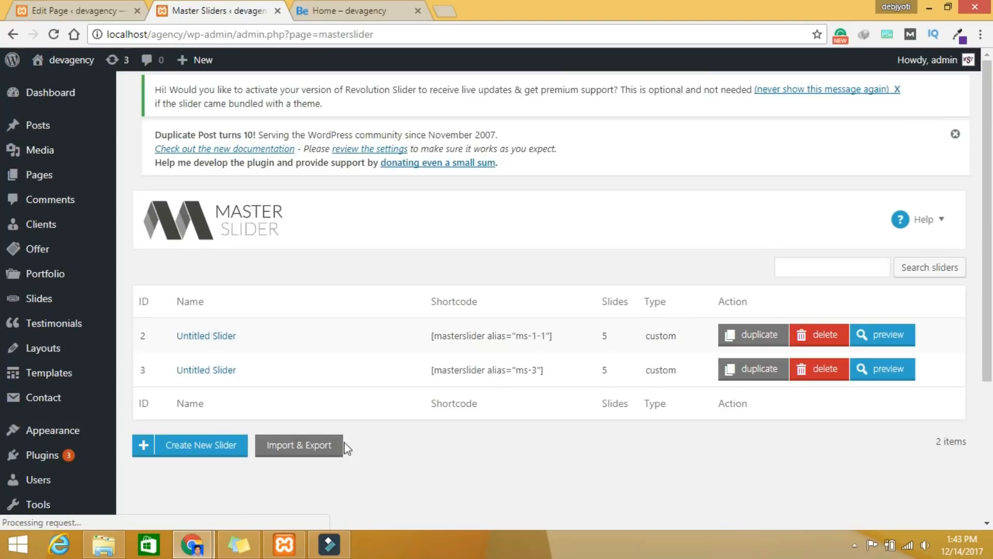
drag(551, 371, 427, 371)
key(ctrl+c)
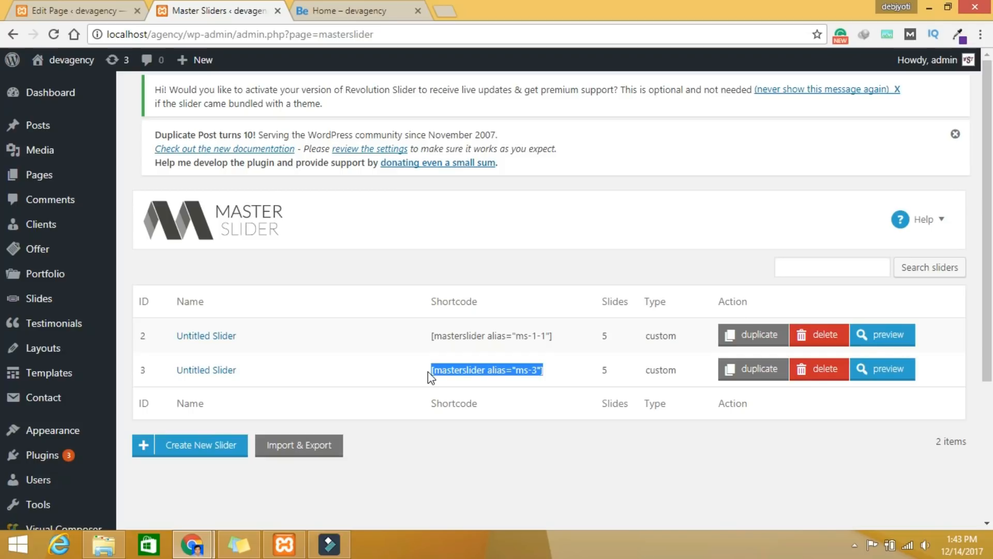
click(65, 11)
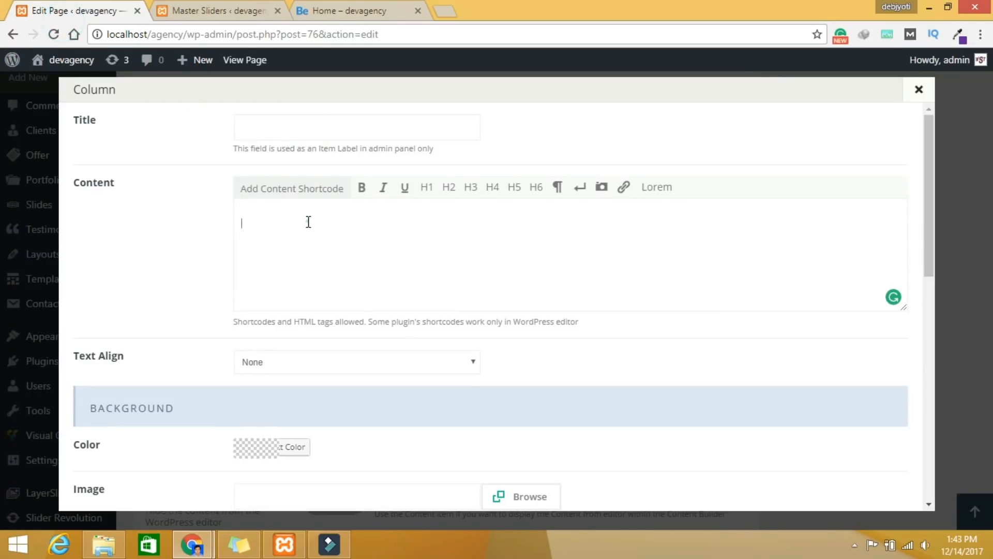
Step: Paste the ms-3 slider shortcode into the column content, removing the empty line above it
key(ctrl+v)
click(245, 222)
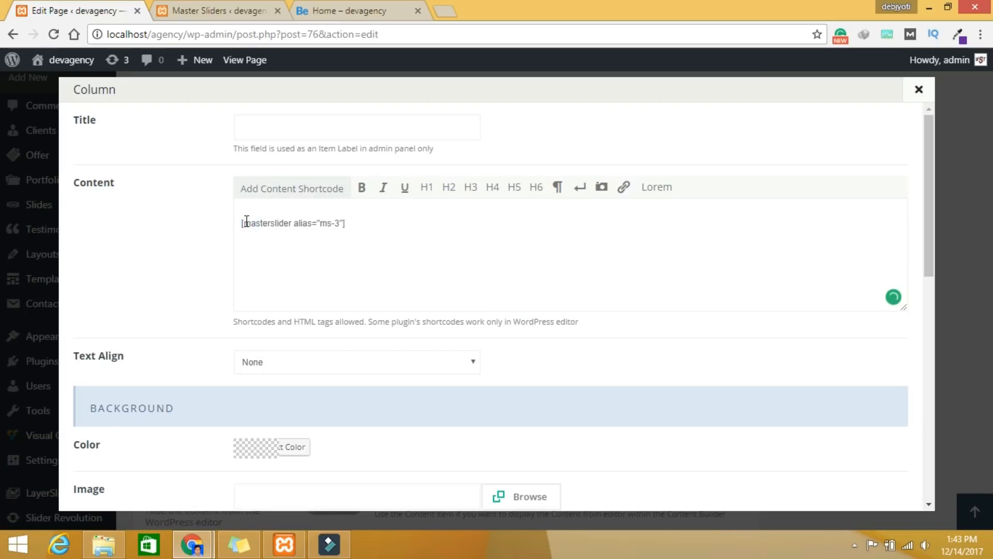
key(BackSpace)
scroll(544, 269, down, 10)
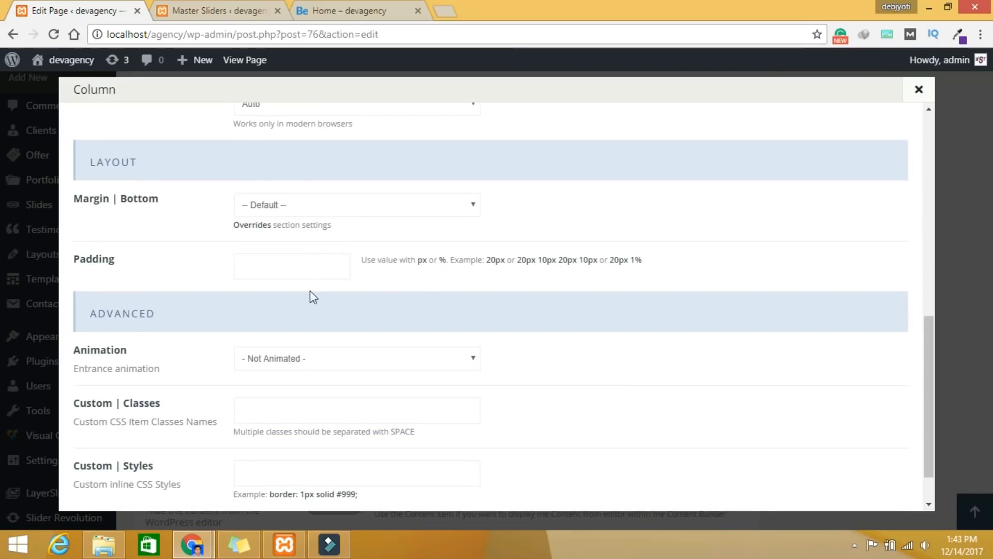
scroll(342, 354, up, 4)
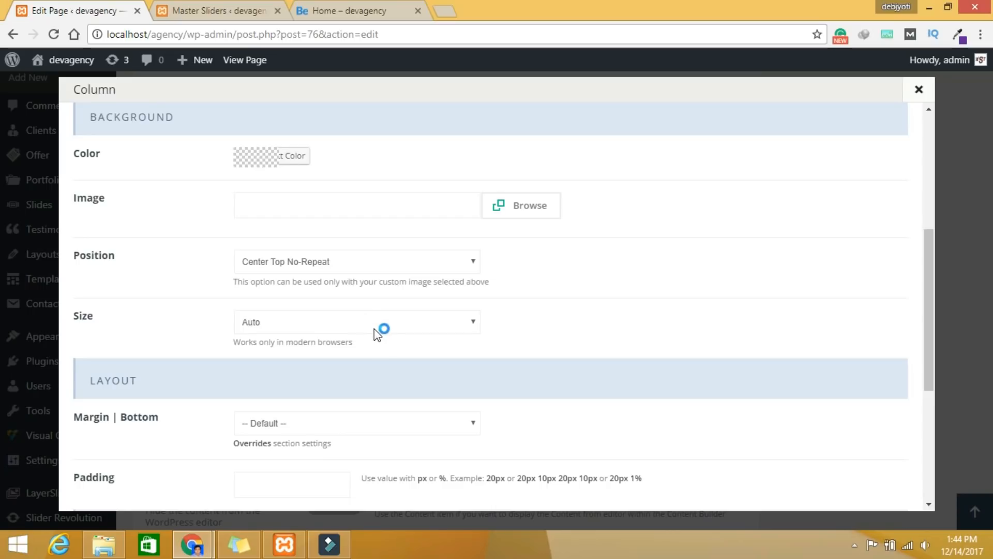
scroll(374, 328, up, 3)
Step: Set the column's Text Align to Center and save the column
click(287, 216)
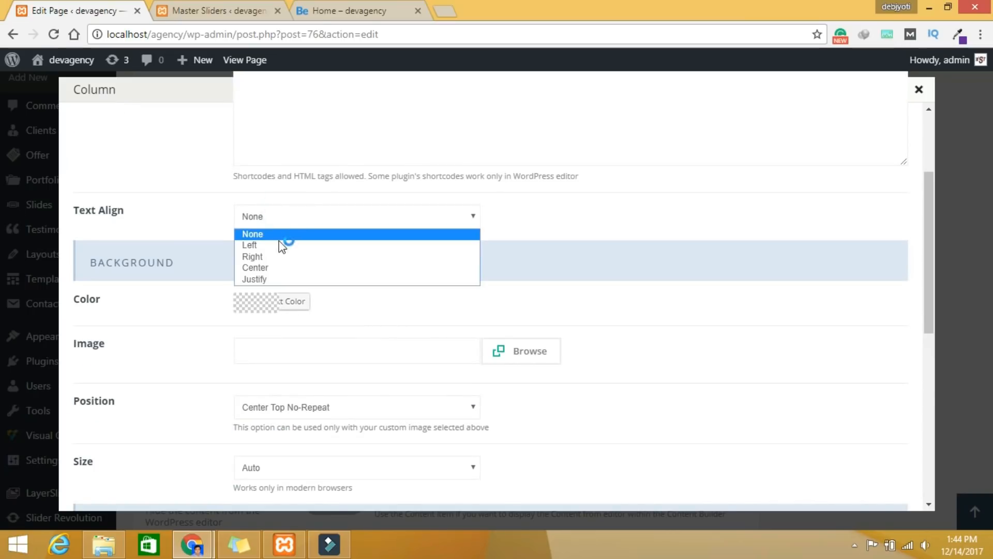
click(280, 266)
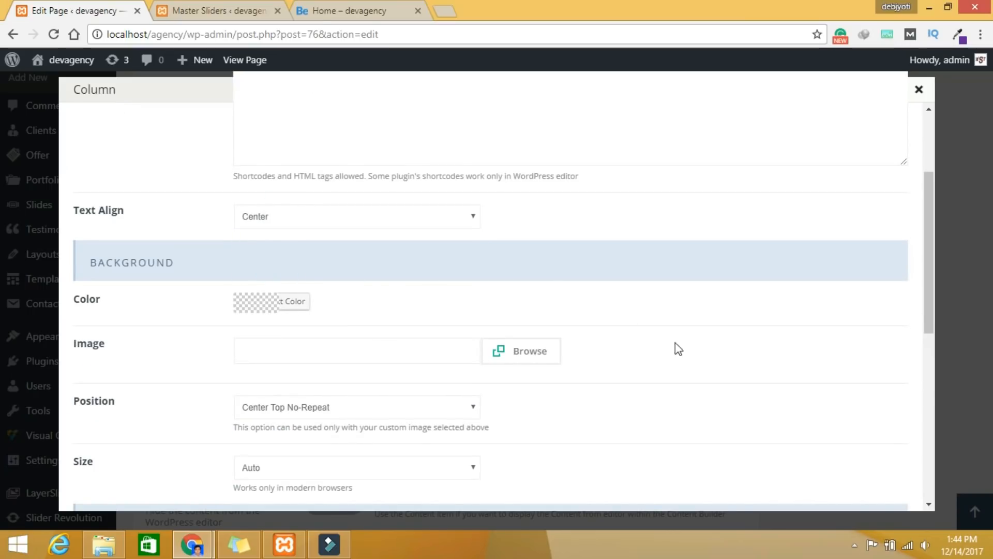
scroll(675, 342, down, 10)
click(841, 486)
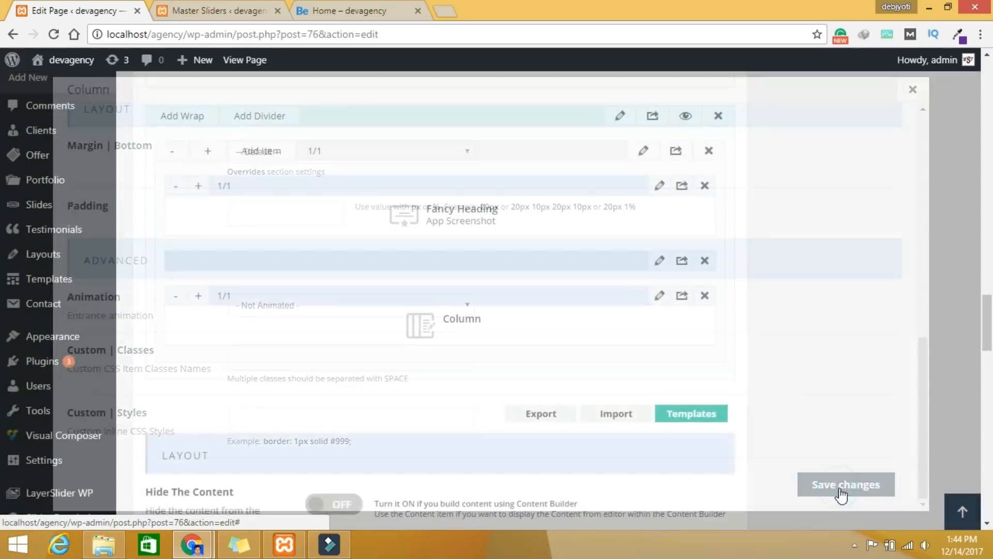
scroll(815, 462, up, 4)
scroll(816, 456, up, 15)
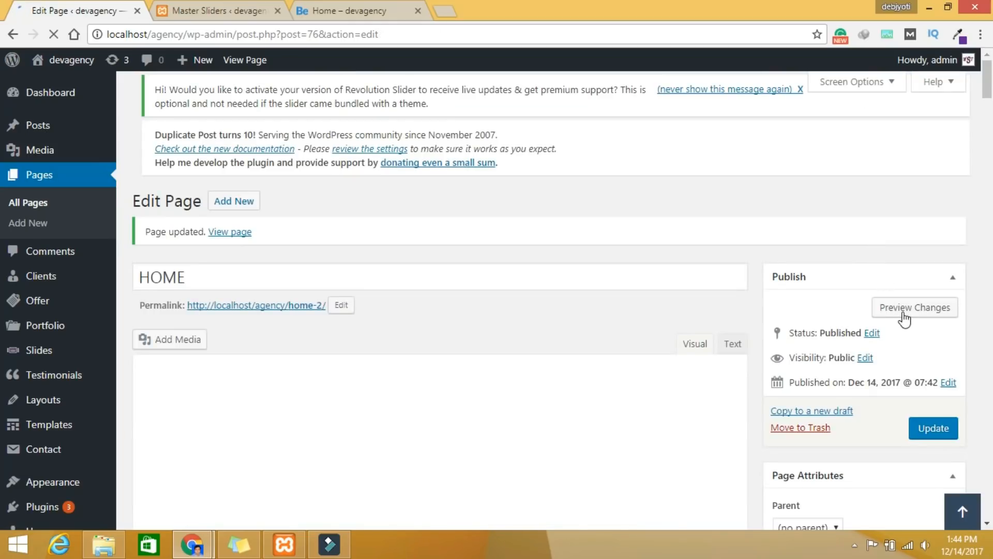
Step: Preview the HOME page changes and check the new App Screenshot slider section
click(900, 313)
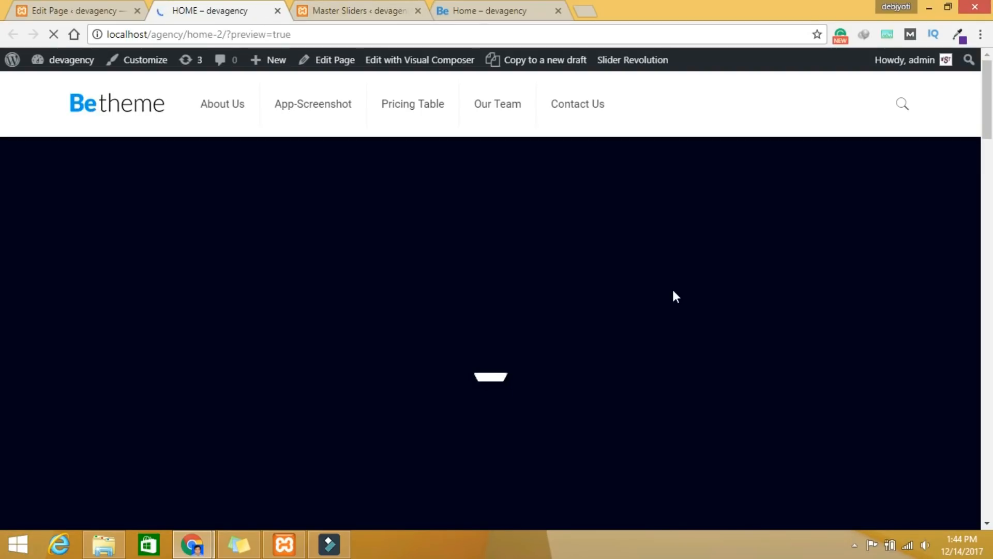
scroll(682, 305, down, 15)
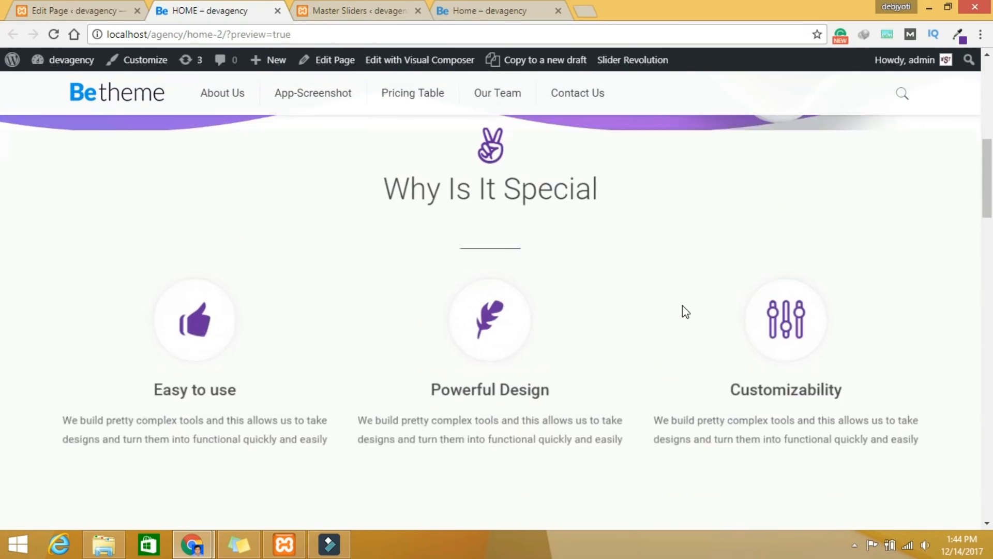
scroll(682, 306, down, 12)
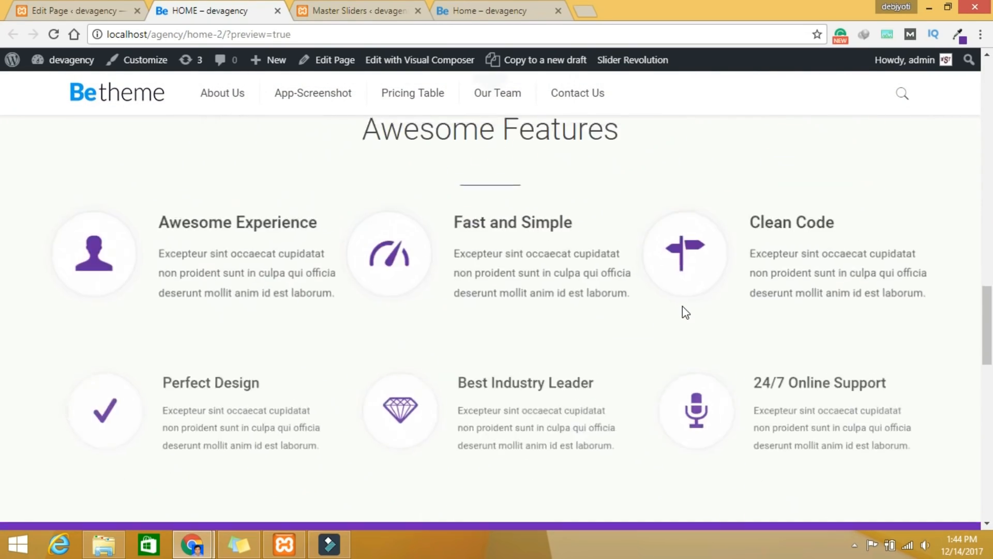
scroll(683, 307, down, 7)
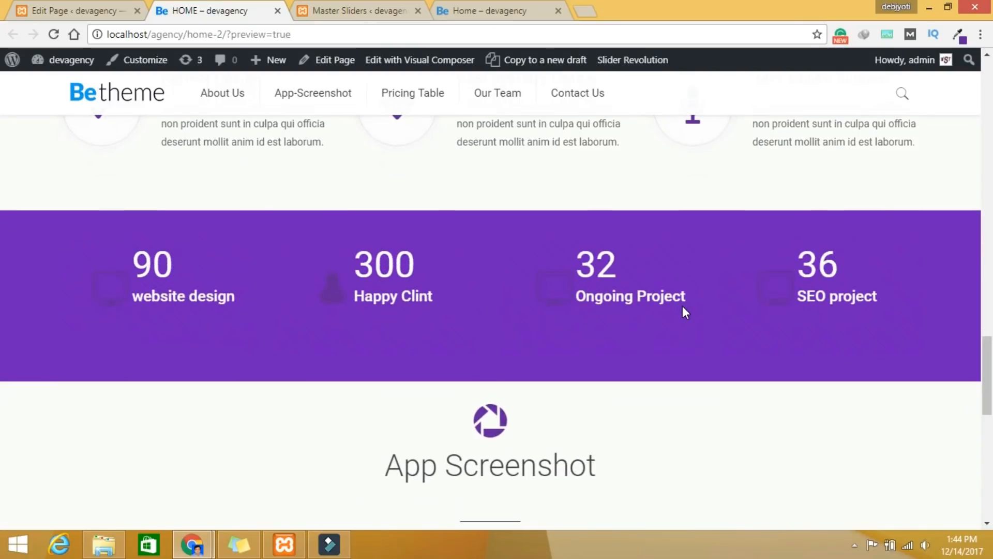
scroll(683, 307, down, 1)
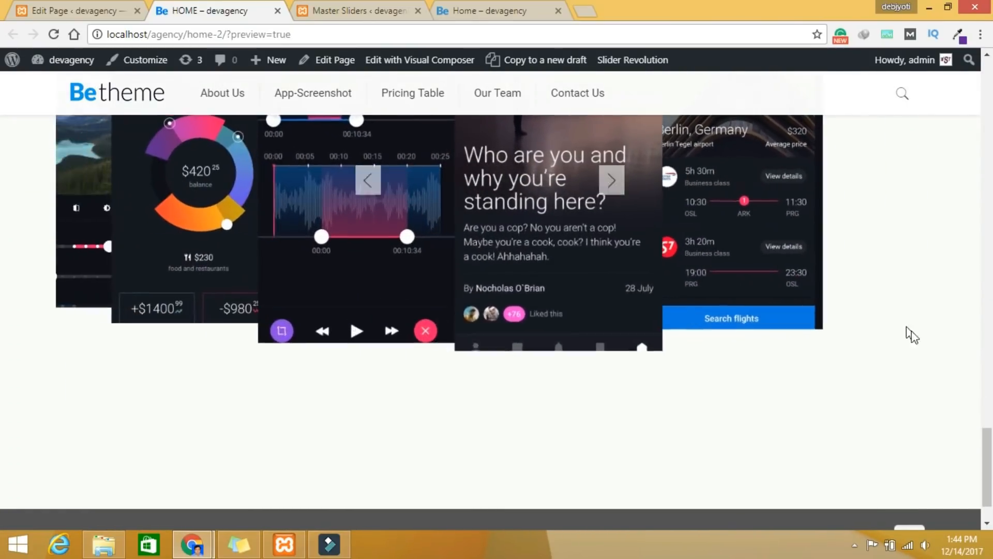
scroll(962, 362, up, 1)
scroll(957, 359, down, 1)
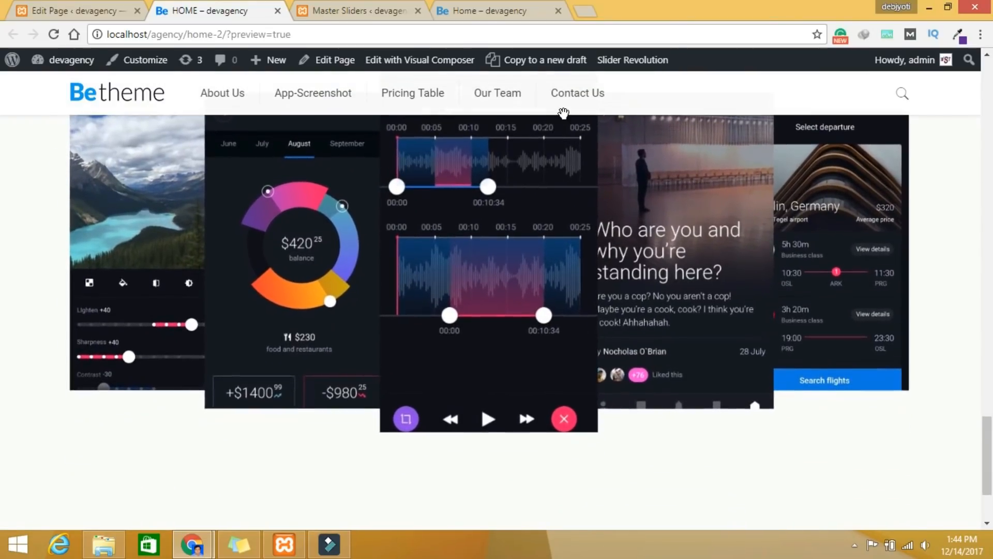
Step: View the Pricing Plan section on the live home page for reference
click(498, 11)
scroll(948, 414, down, 3)
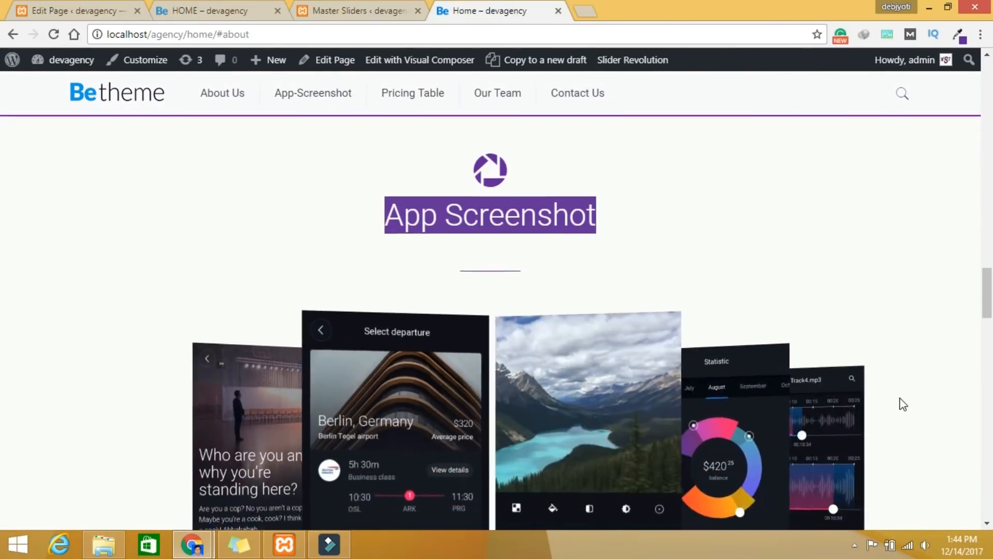
drag(986, 304, 986, 379)
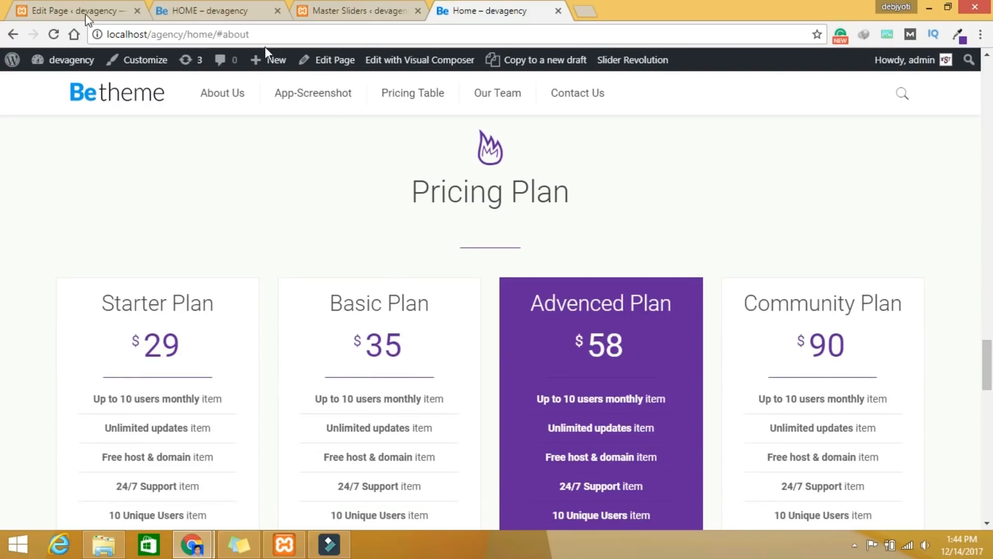
click(72, 17)
Step: Scroll down to the new empty section and open its settings
scroll(455, 295, down, 8)
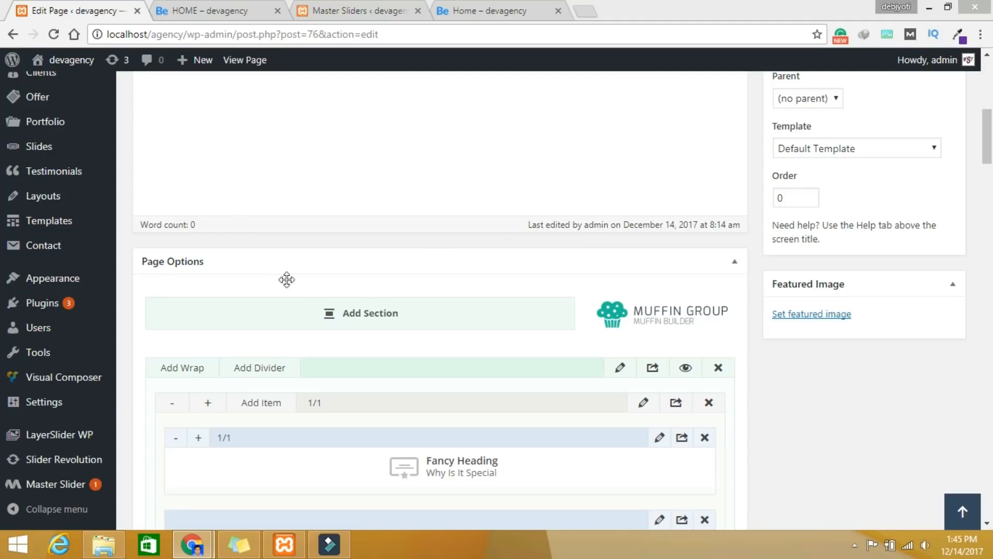
scroll(374, 406, down, 3)
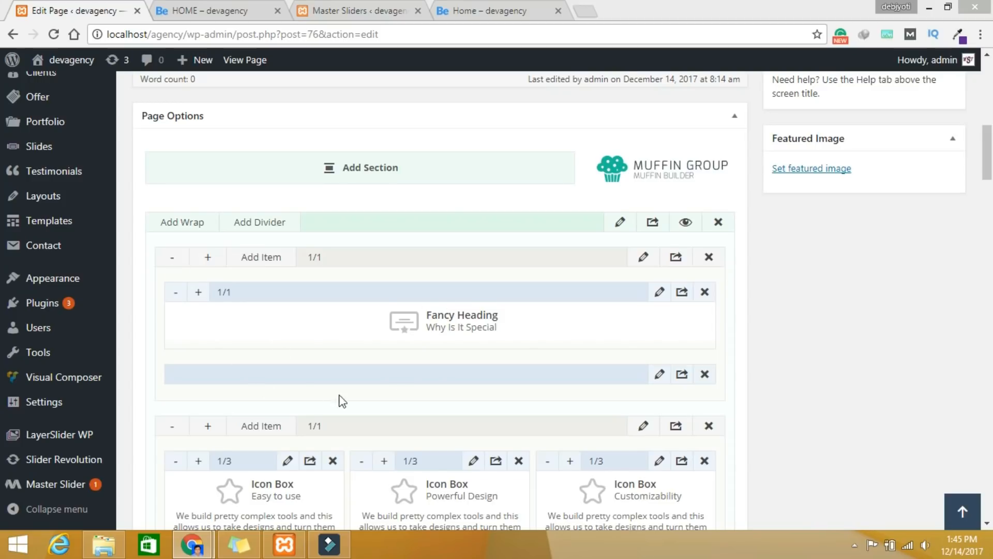
scroll(340, 402, down, 10)
scroll(347, 408, down, 10)
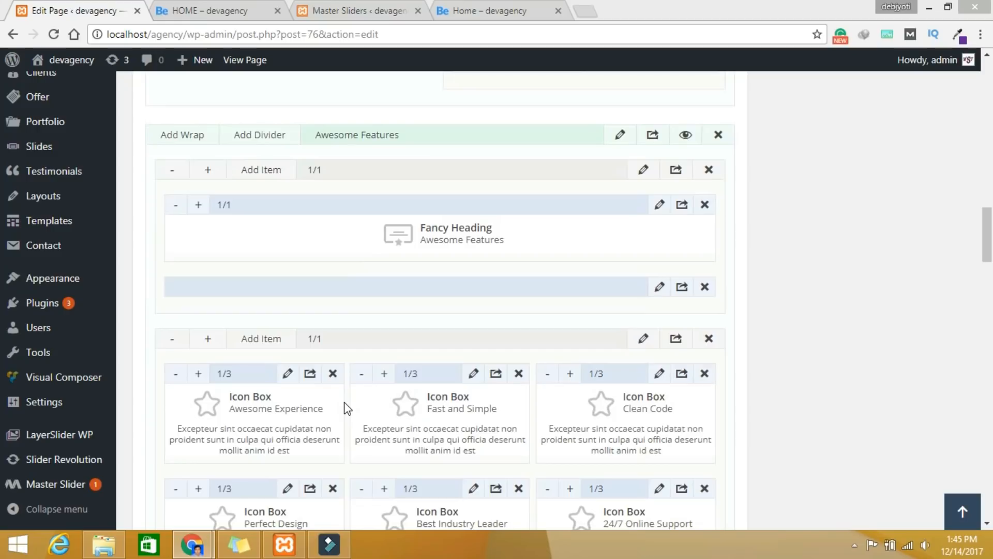
scroll(346, 408, down, 7)
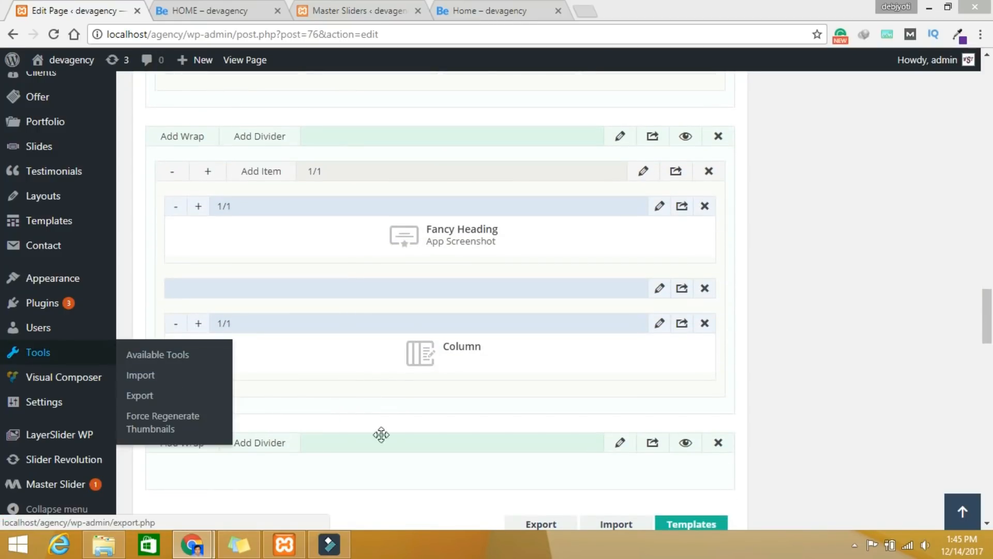
scroll(527, 439, down, 3)
scroll(532, 454, down, 2)
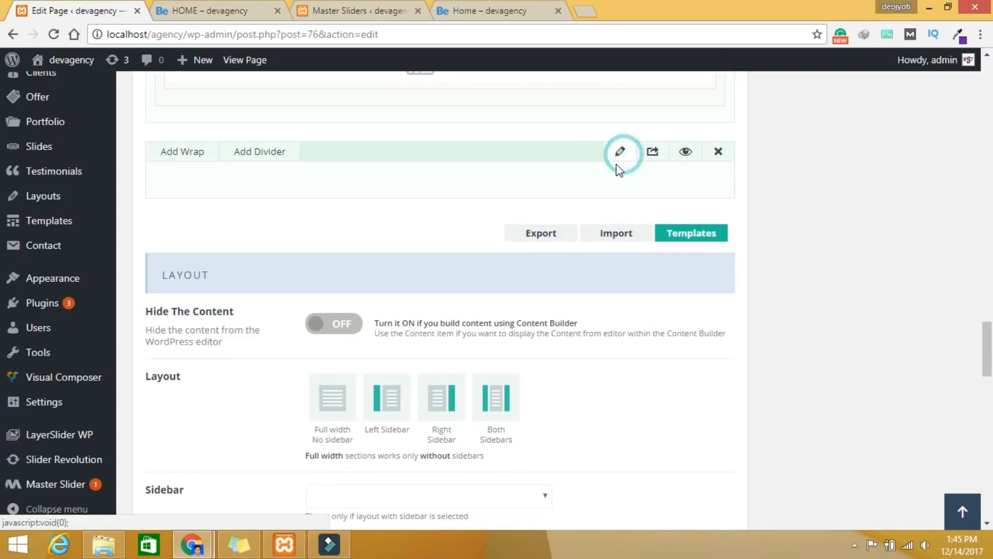
click(621, 151)
Step: Set top and bottom padding to 30 and Custom ID 'pricing-table', then save
scroll(370, 381, down, 1)
scroll(370, 378, down, 3)
click(297, 410)
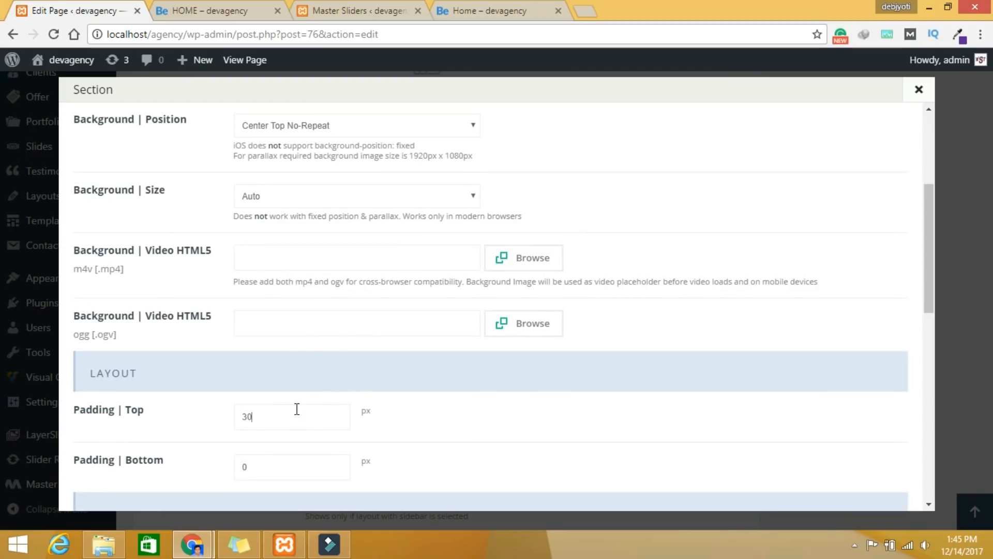
double_click(277, 467)
scroll(394, 368, down, 11)
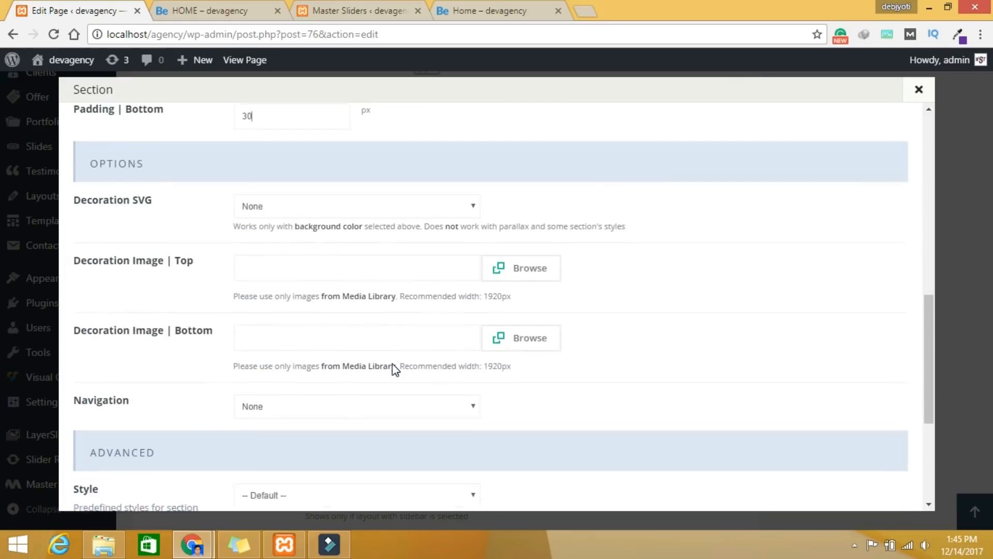
click(284, 394)
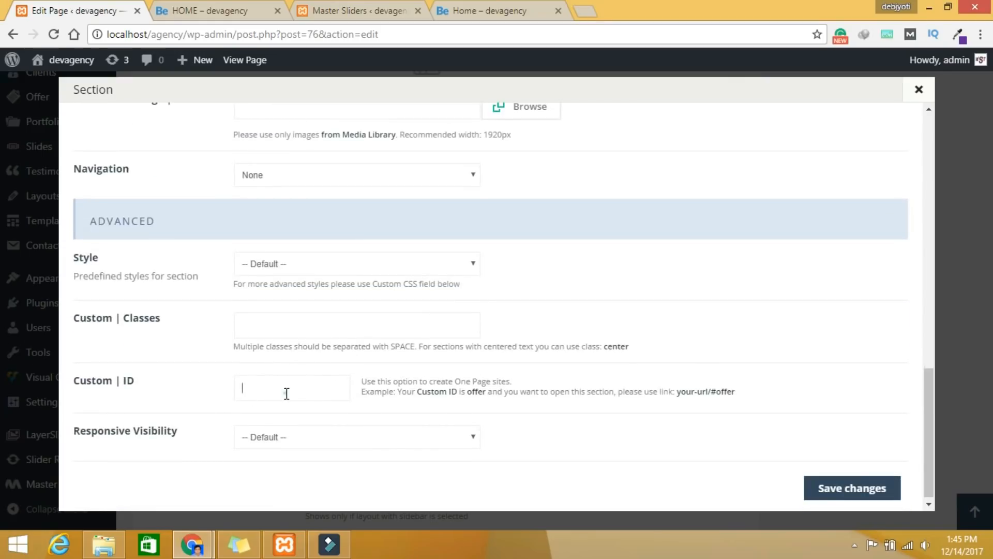
text(pricing-table)
click(852, 496)
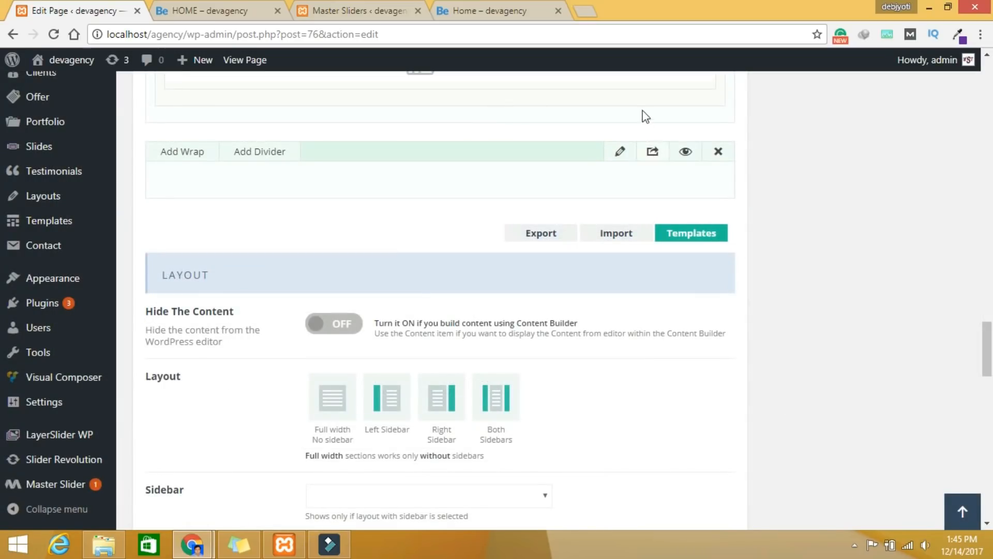
Step: Add a new wrap with a Fancy Heading item, found by searching 'fa'
click(190, 153)
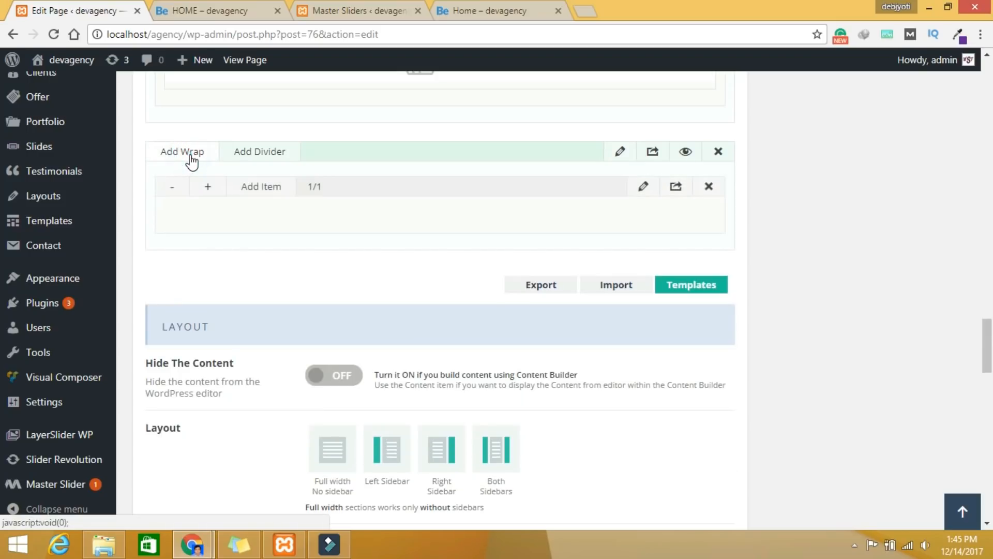
click(268, 187)
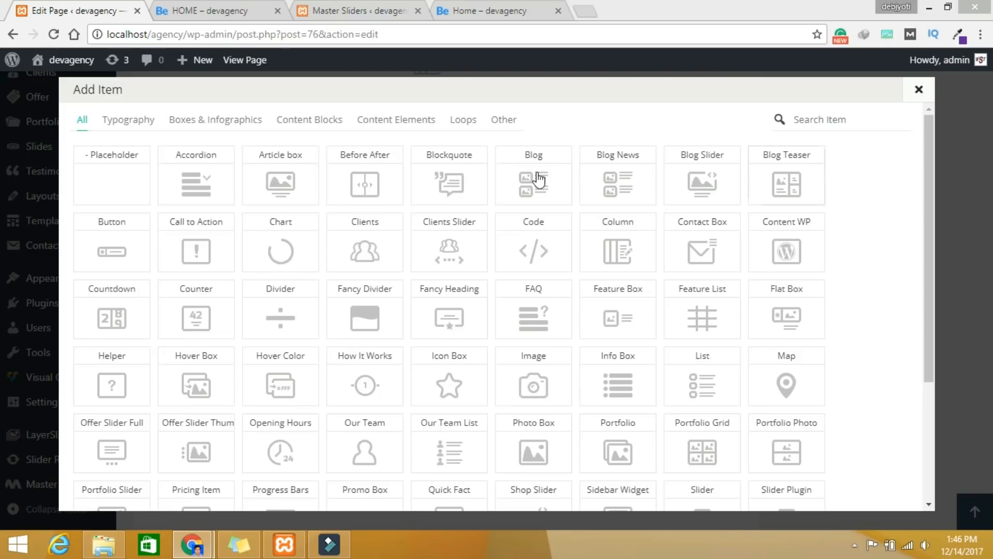
click(832, 117)
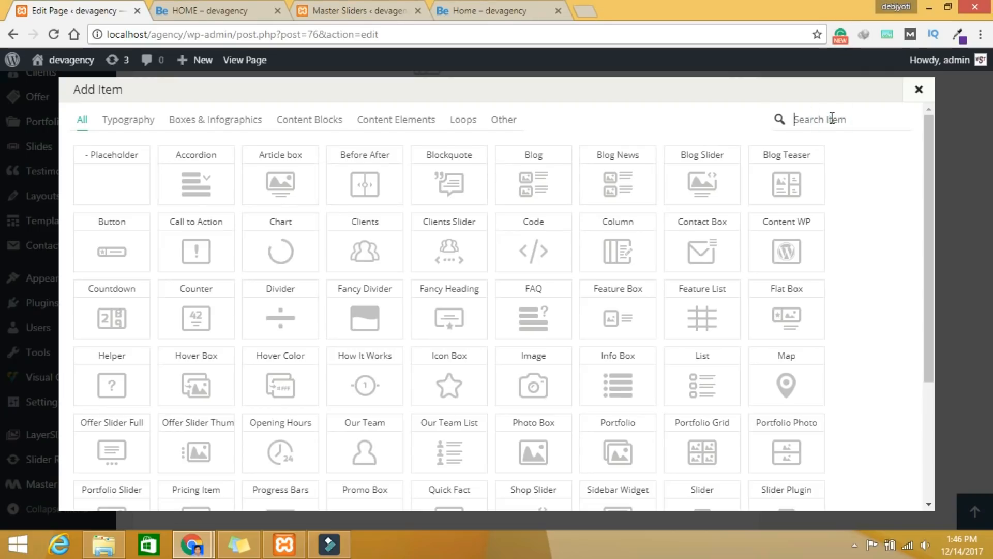
text(fa)
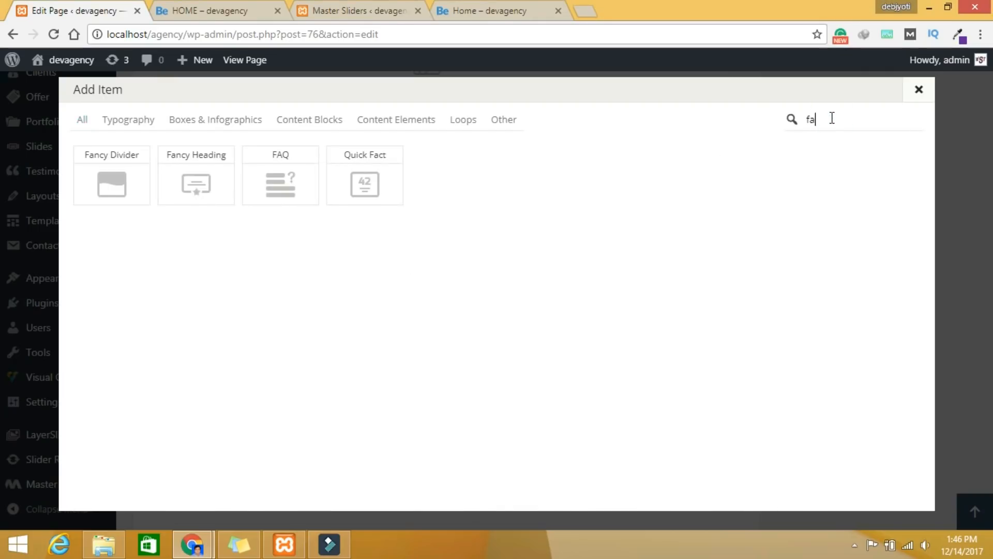
click(202, 185)
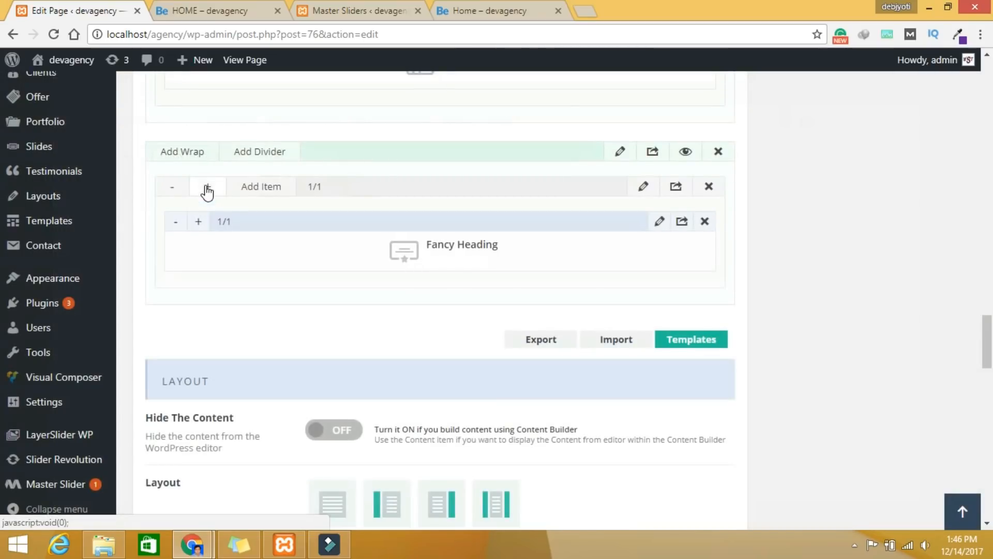
click(659, 221)
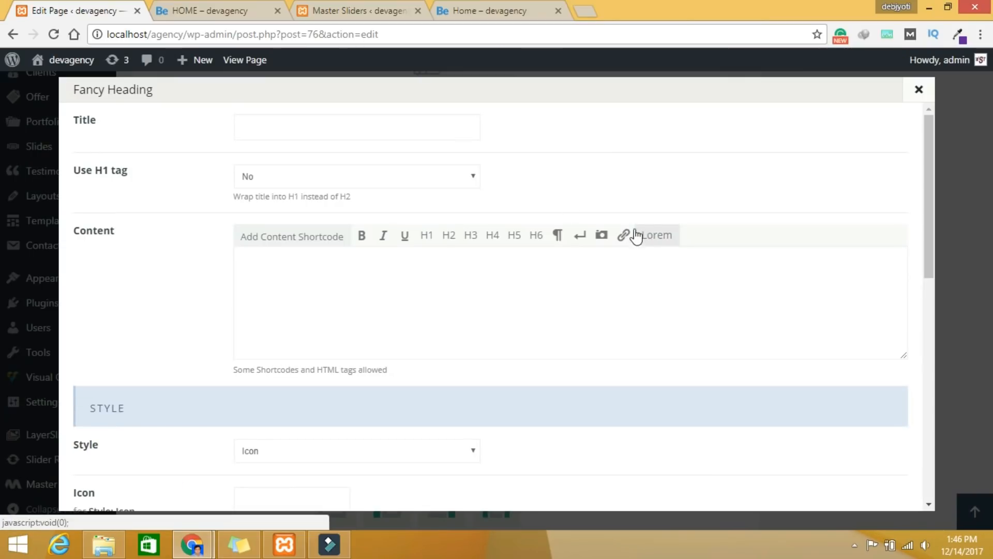
Step: Copy 'Pricing Plan' from the live home page and paste it as the heading title
click(491, 9)
drag(584, 192, 397, 198)
key(ctrl+c)
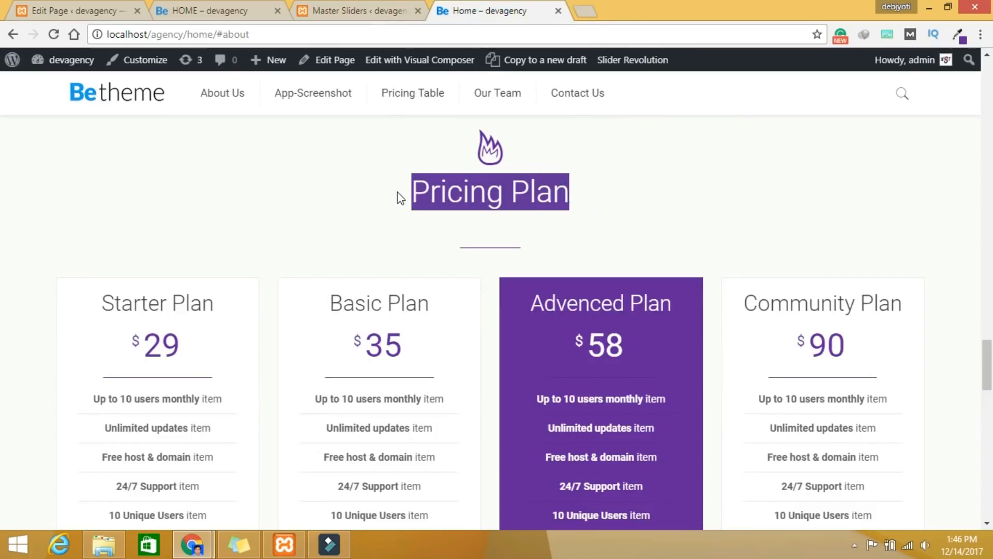
click(102, 16)
click(296, 135)
key(ctrl+v)
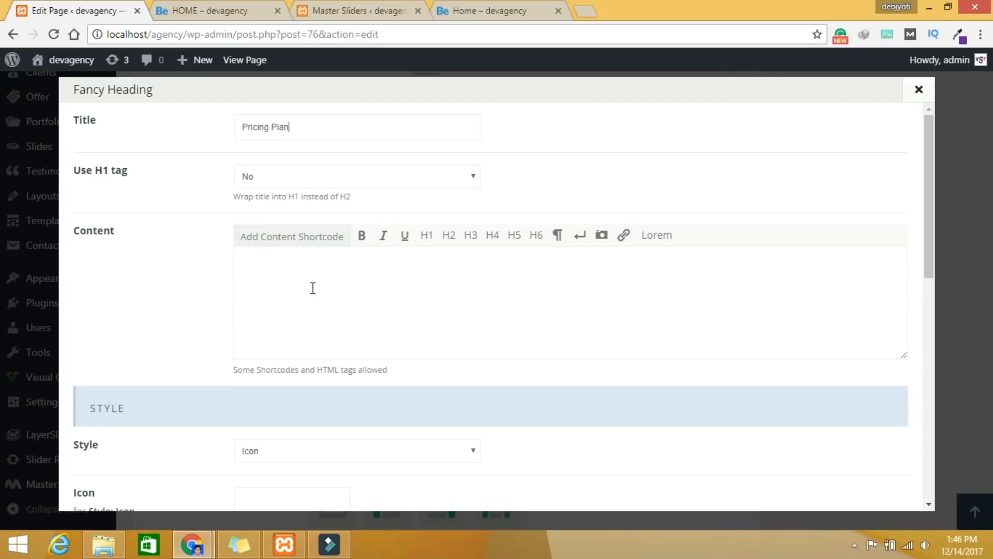
Step: Pick an icon and Bounce In animation for the heading, then save it
scroll(501, 291, down, 5)
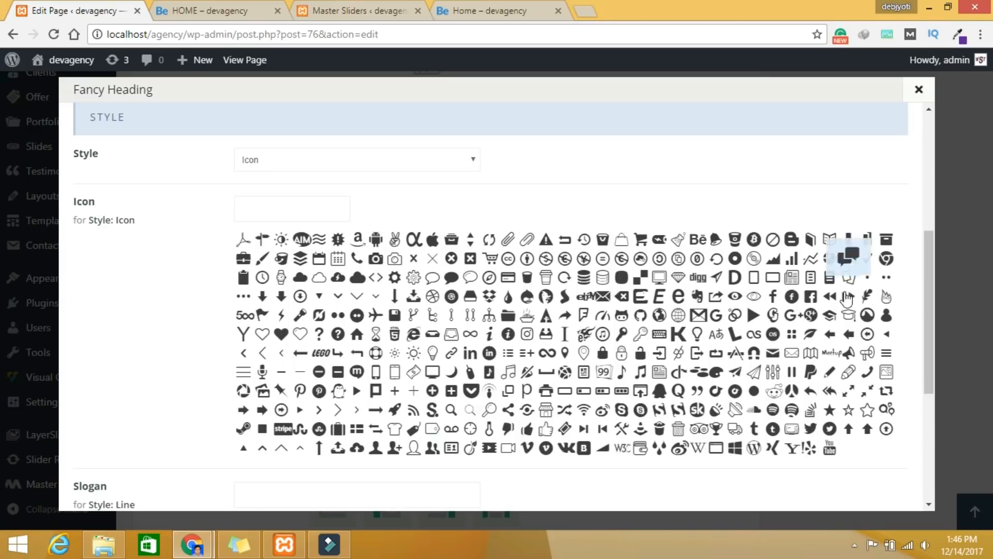
click(883, 291)
scroll(363, 399, down, 4)
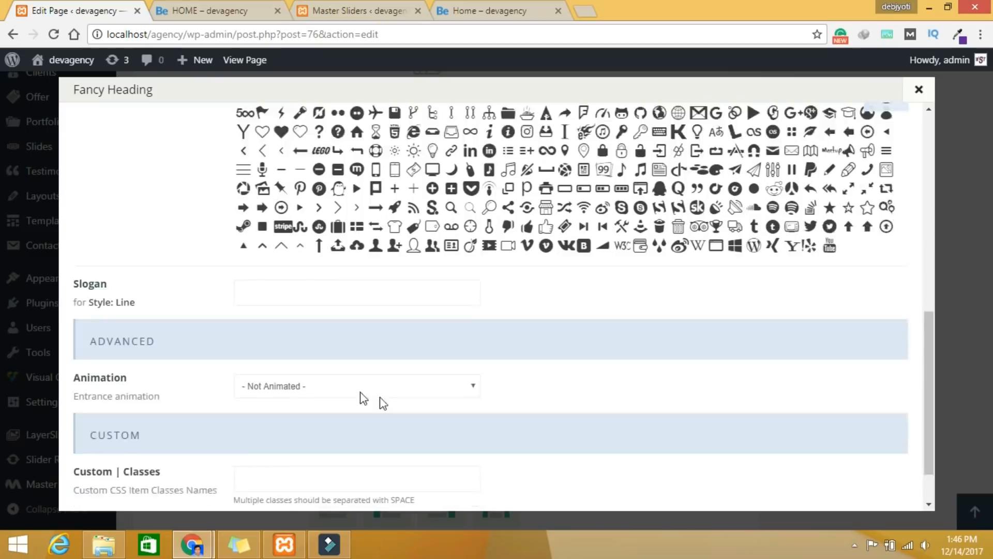
scroll(383, 404, down, 1)
click(364, 326)
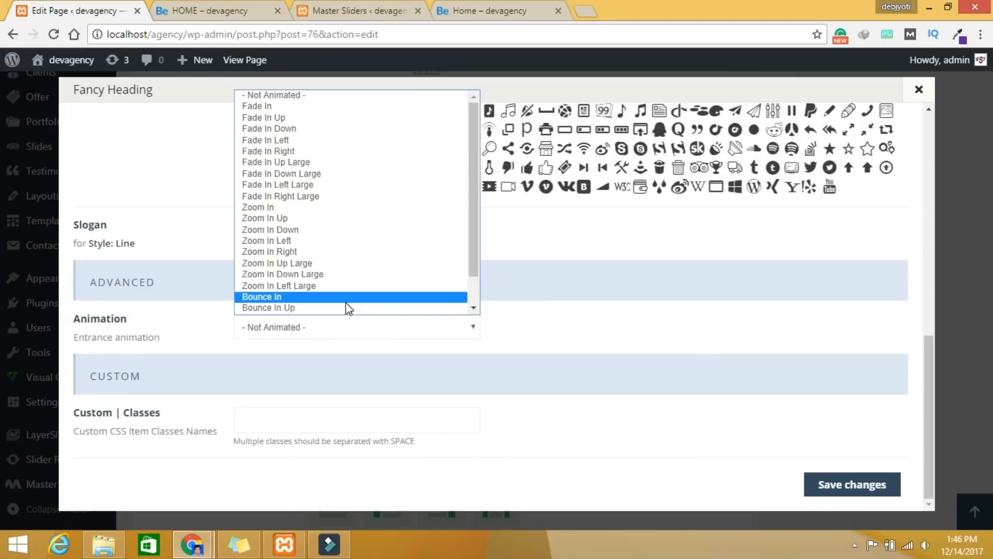
click(346, 297)
click(829, 489)
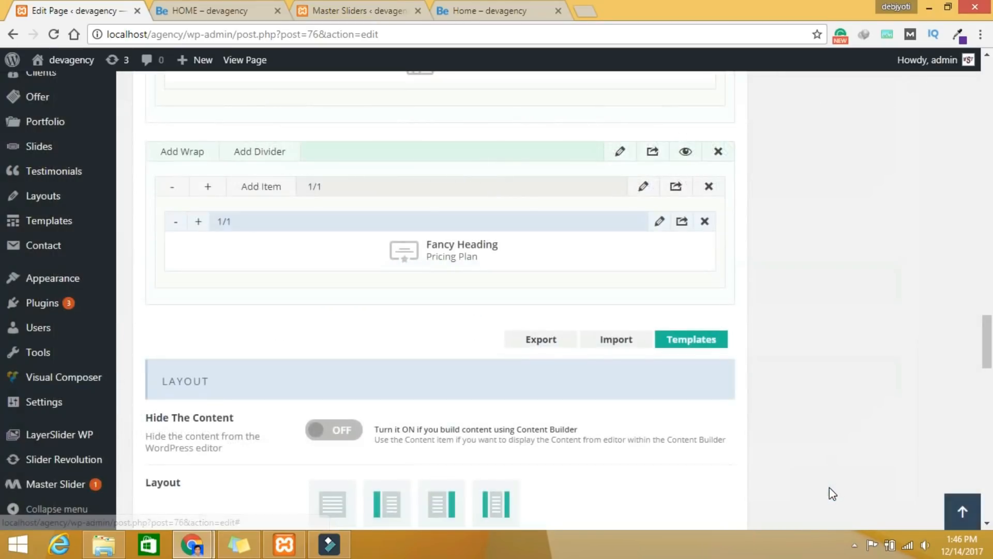
Step: Add a Divider item below the Pricing Plan heading, found by searching 'di'
click(261, 188)
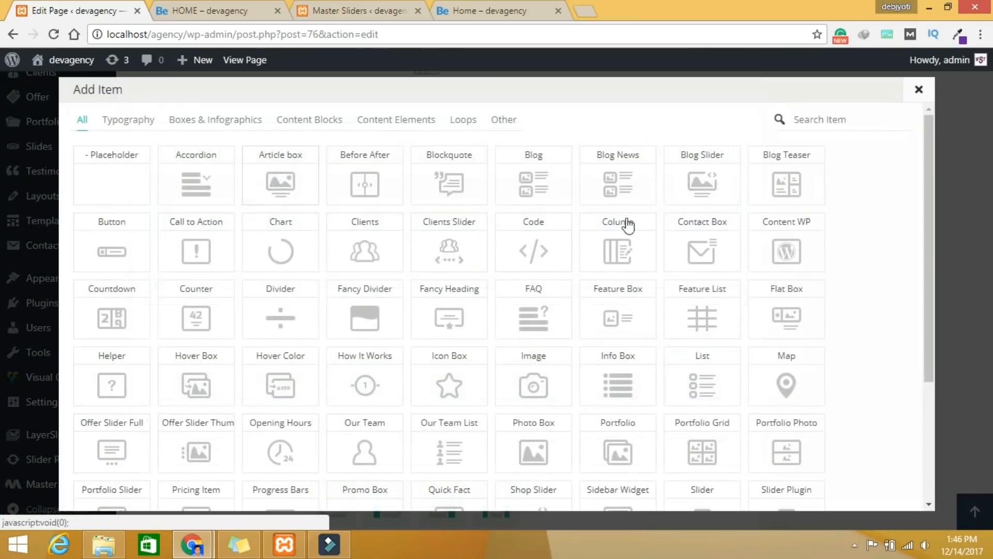
click(802, 118)
text(di)
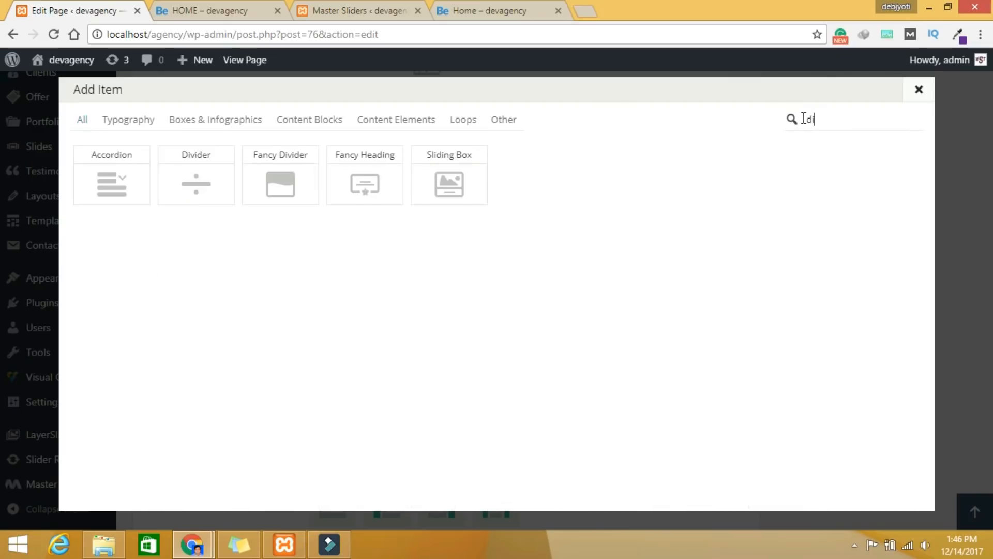
click(180, 185)
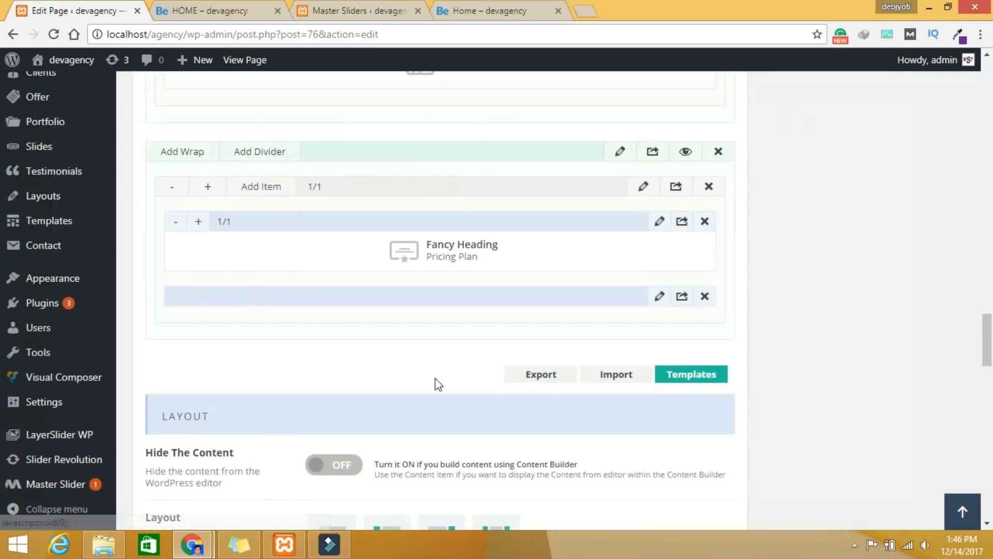
click(653, 297)
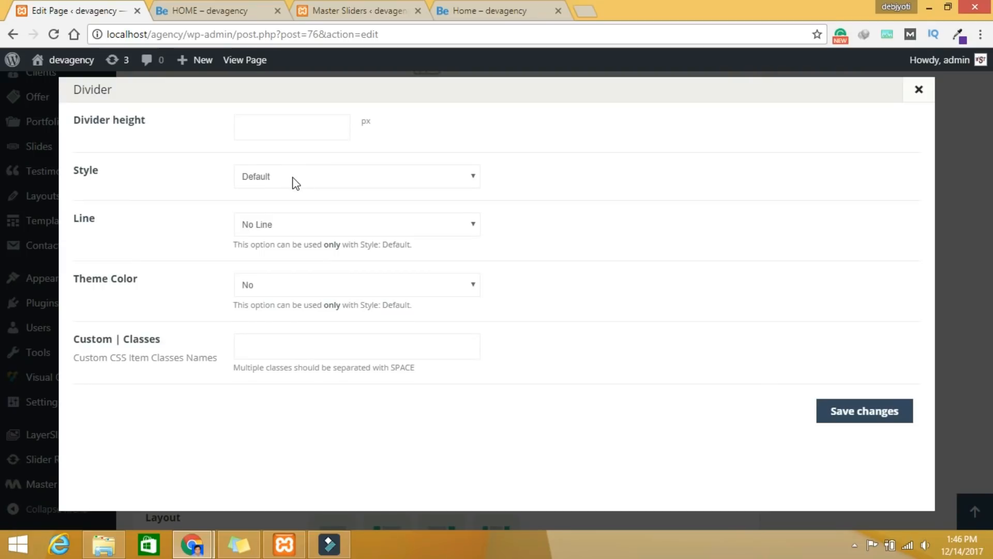
Step: Keep Default style, set a Narrow line, theme colour and height 30, then save the divider
click(293, 177)
click(293, 177)
click(290, 224)
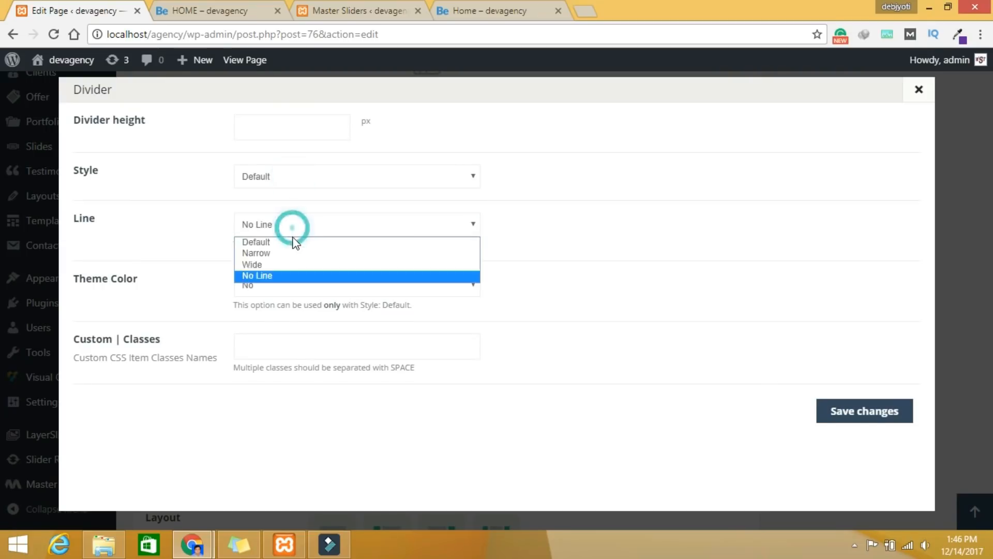
click(284, 253)
click(268, 282)
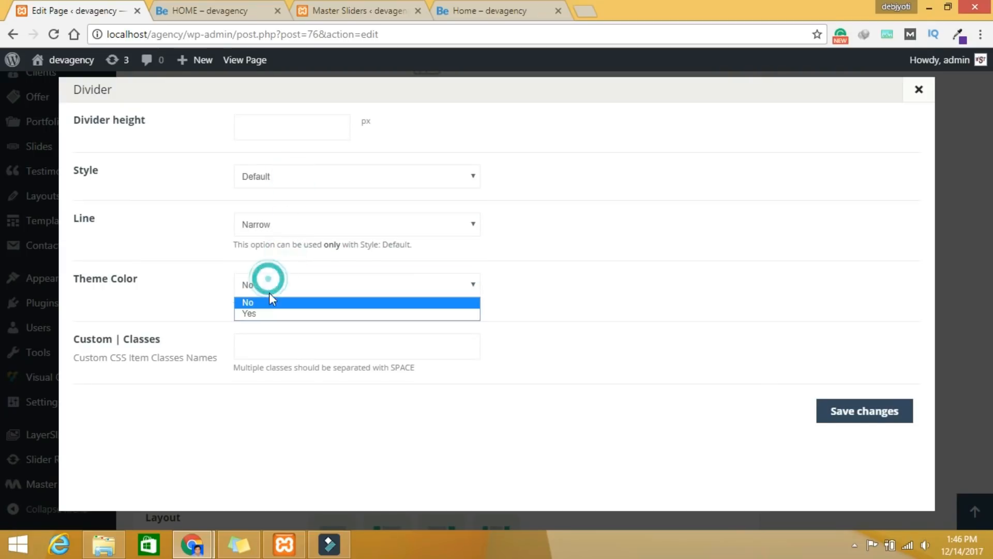
click(272, 313)
click(283, 130)
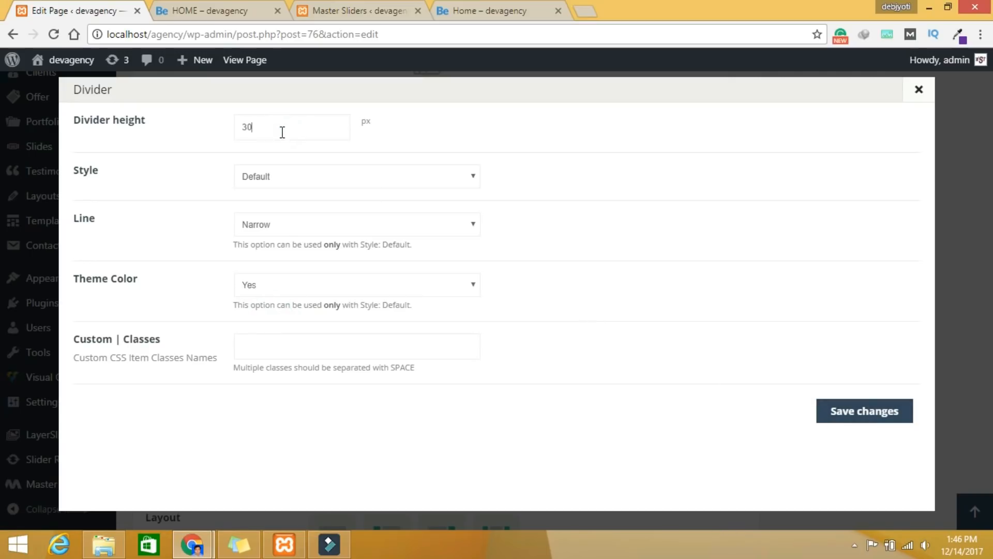
click(858, 412)
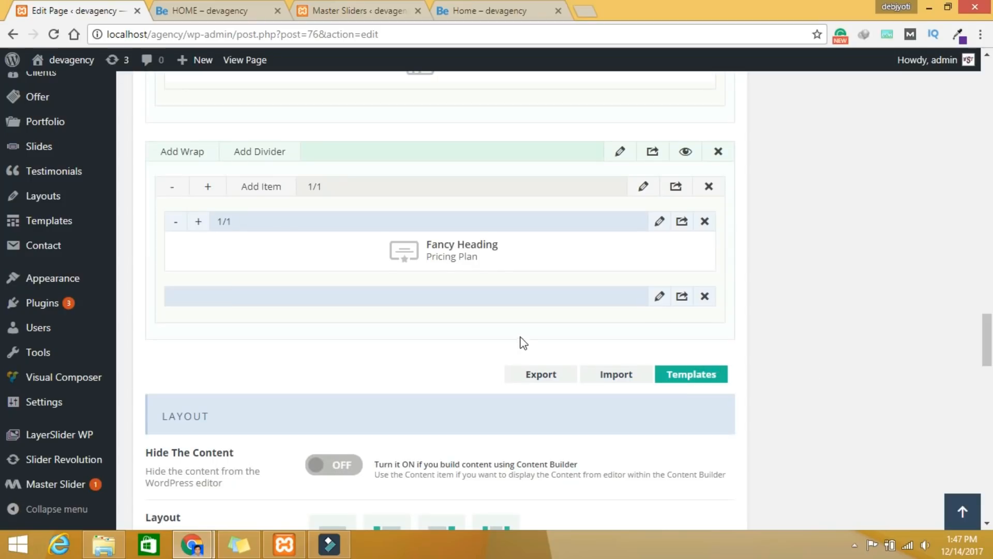
Step: Add a Pricing Item, found by searching 'pir', and open its settings
click(258, 186)
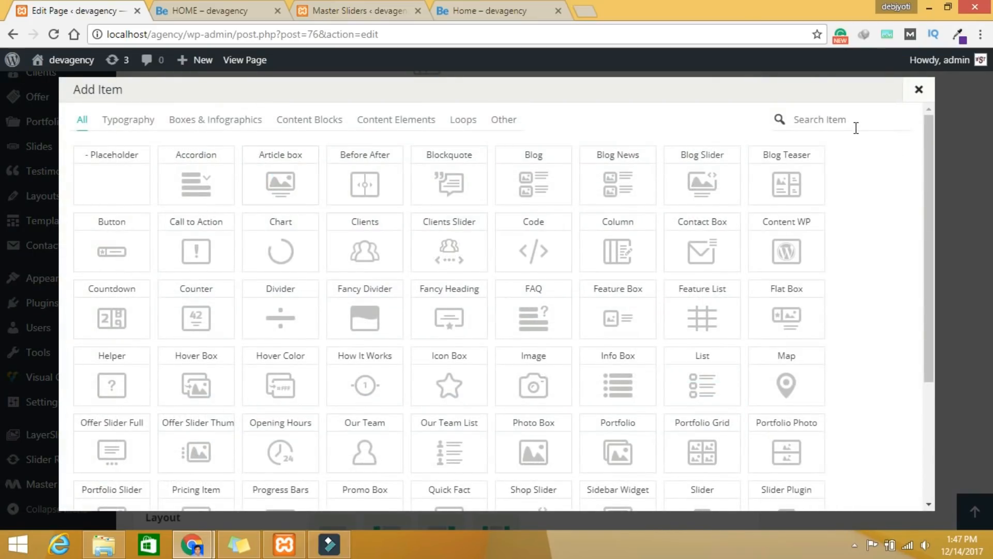
text(p)
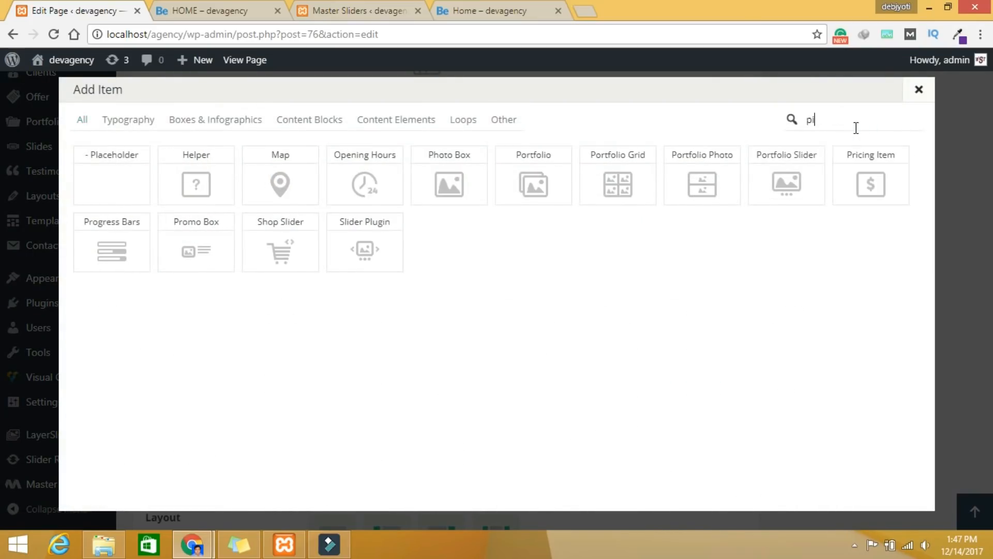
text(ir)
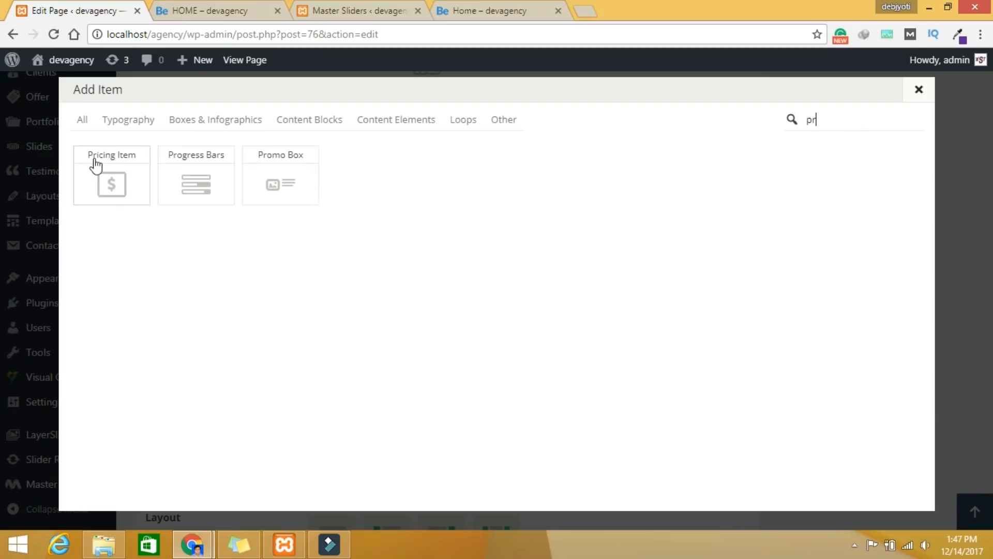
click(111, 191)
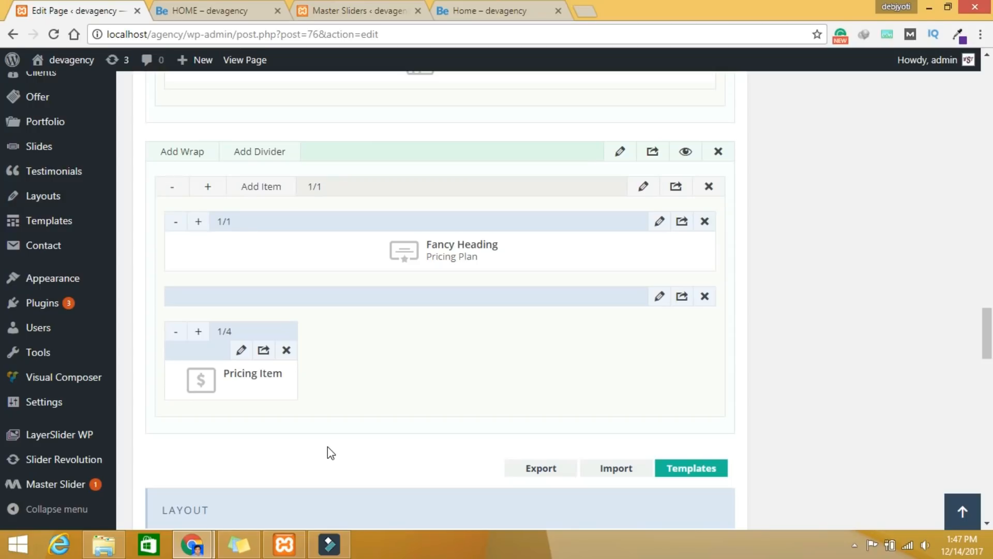
click(241, 351)
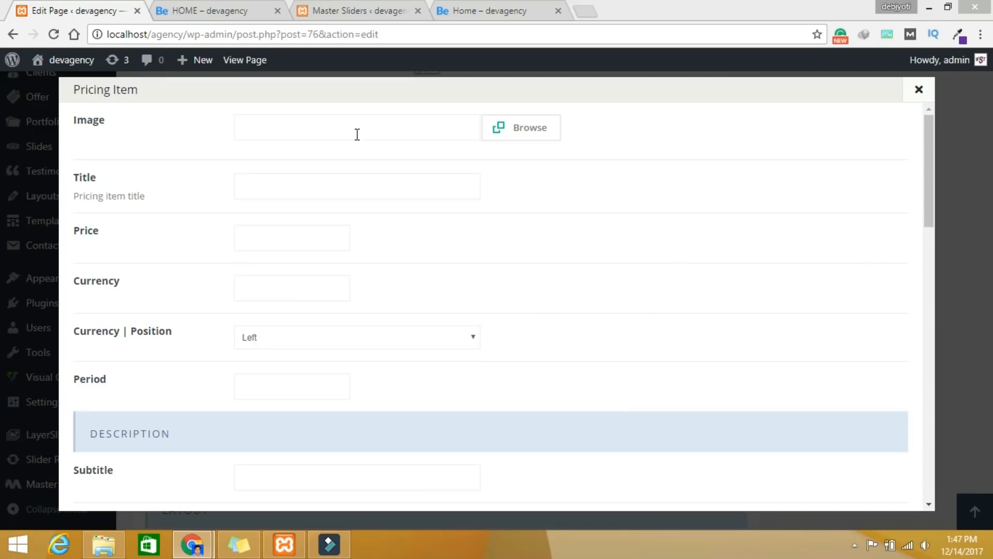
Step: Copy 'Starter Plan' from the live page into the pricing item's Title field
click(253, 184)
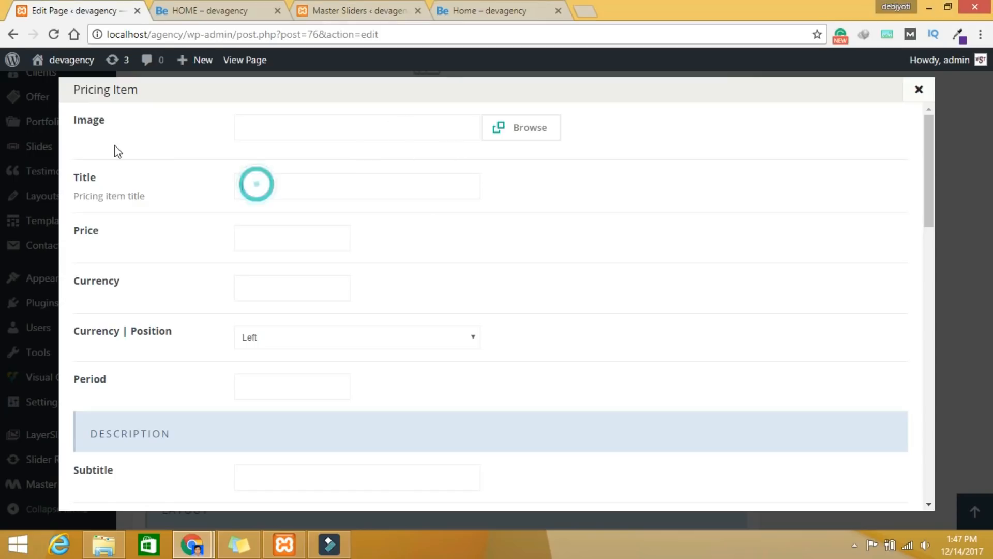
click(488, 13)
drag(220, 303, 98, 299)
right_click(149, 305)
click(178, 315)
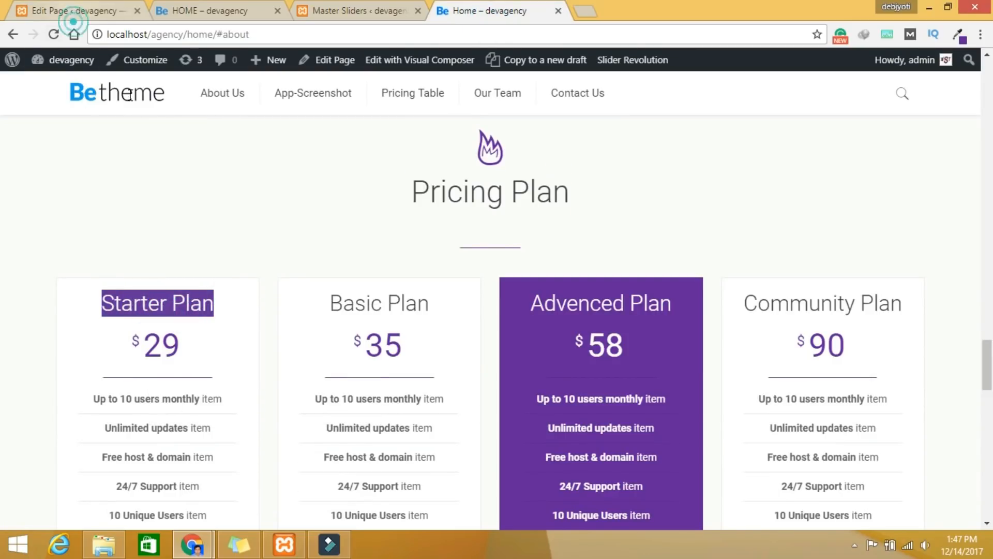
click(73, 21)
right_click(259, 188)
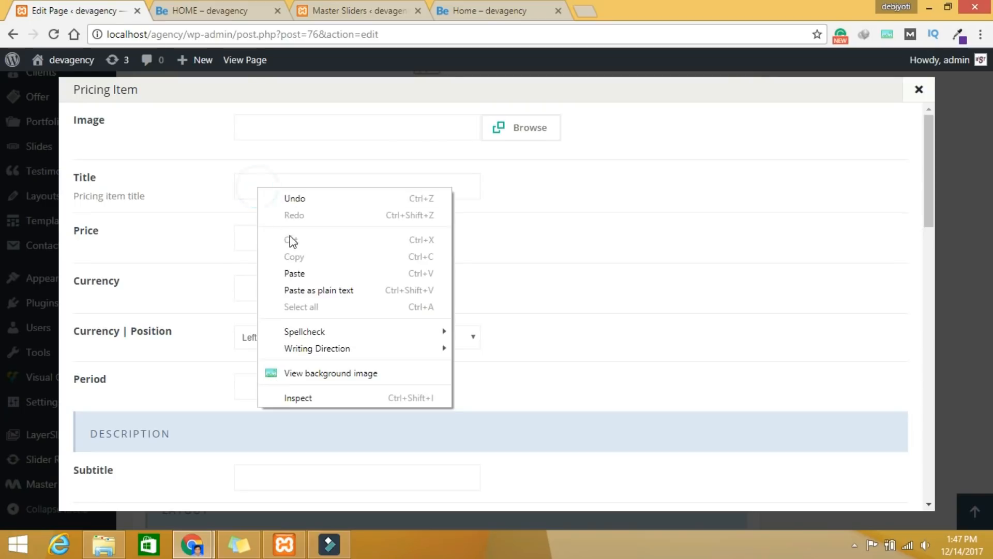
click(299, 273)
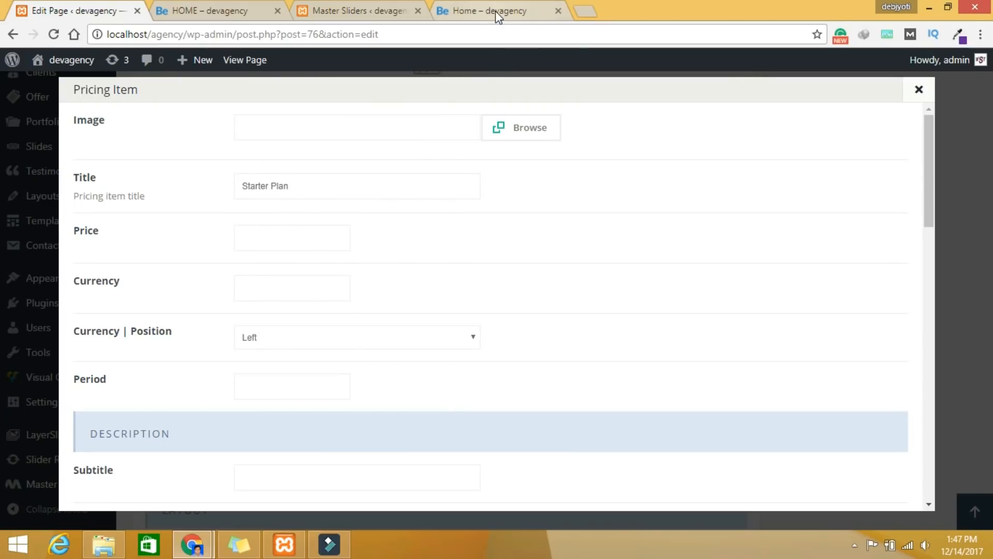
click(268, 234)
click(271, 285)
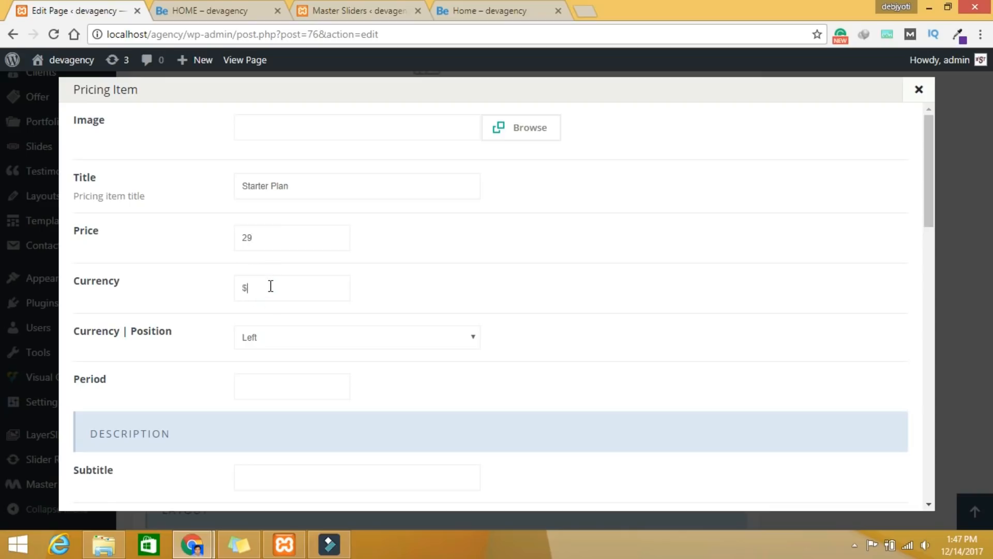
Step: Put the sample <li> line and closing list tag on separate lines
scroll(444, 308, down, 3)
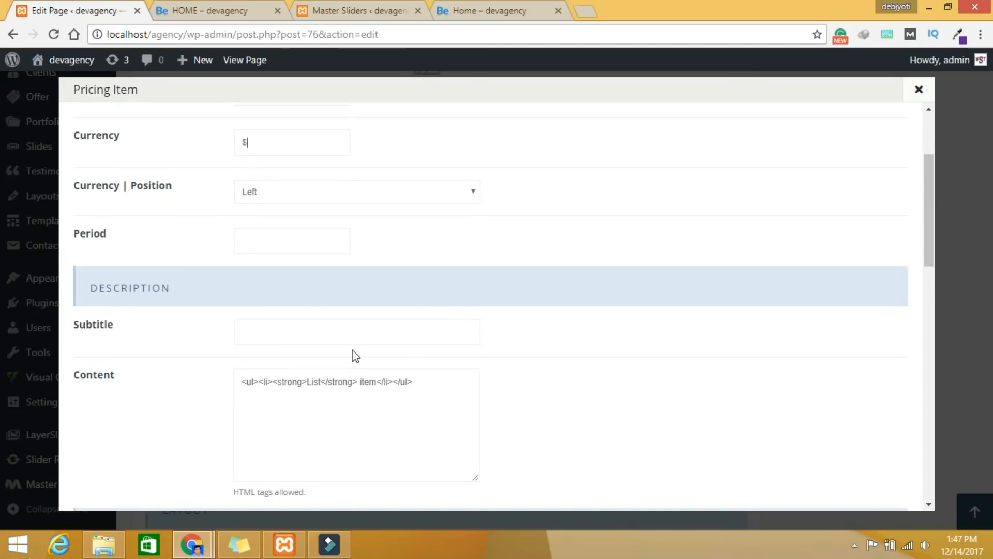
scroll(354, 353, down, 2)
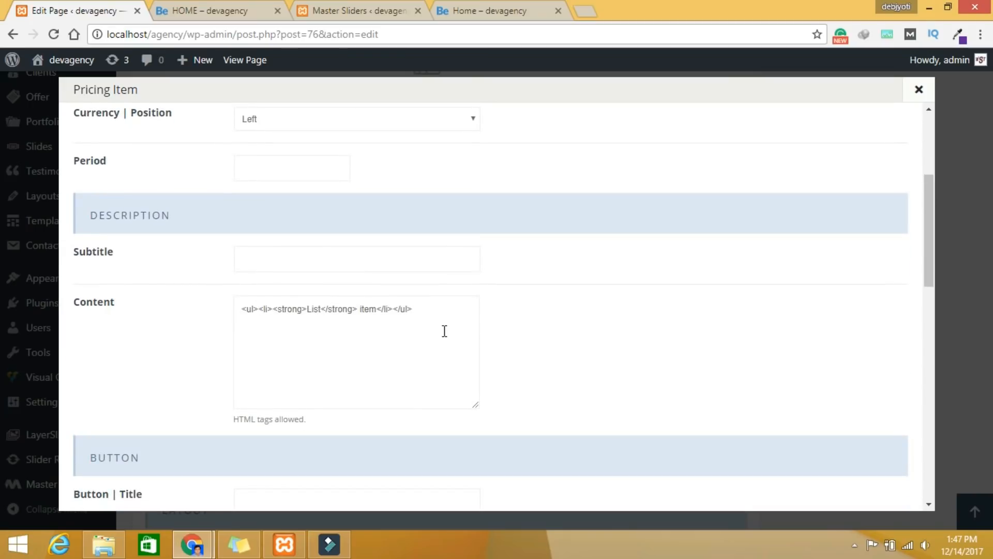
click(260, 309)
key(Return)
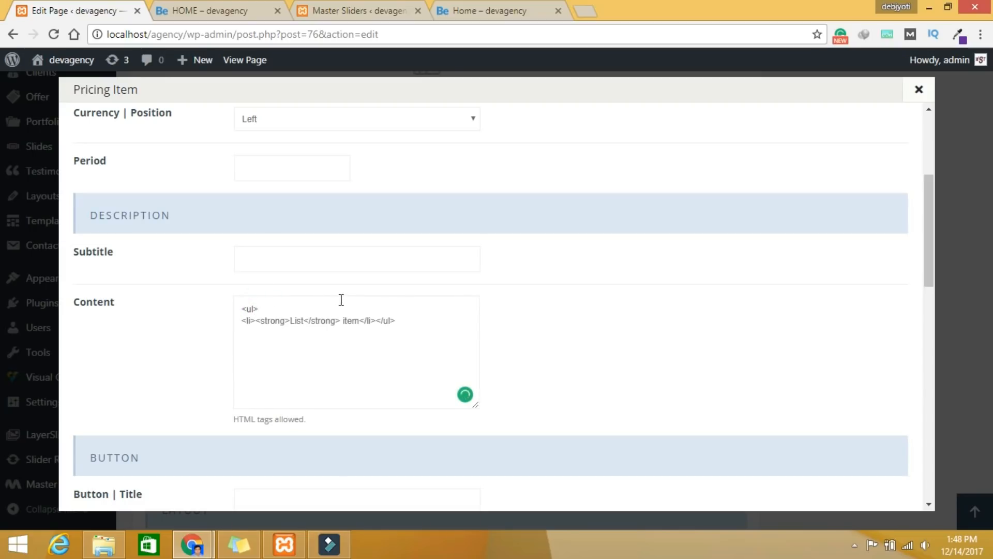
click(376, 320)
key(Return)
Step: Duplicate the sample list item line into five copies
drag(385, 320, 249, 321)
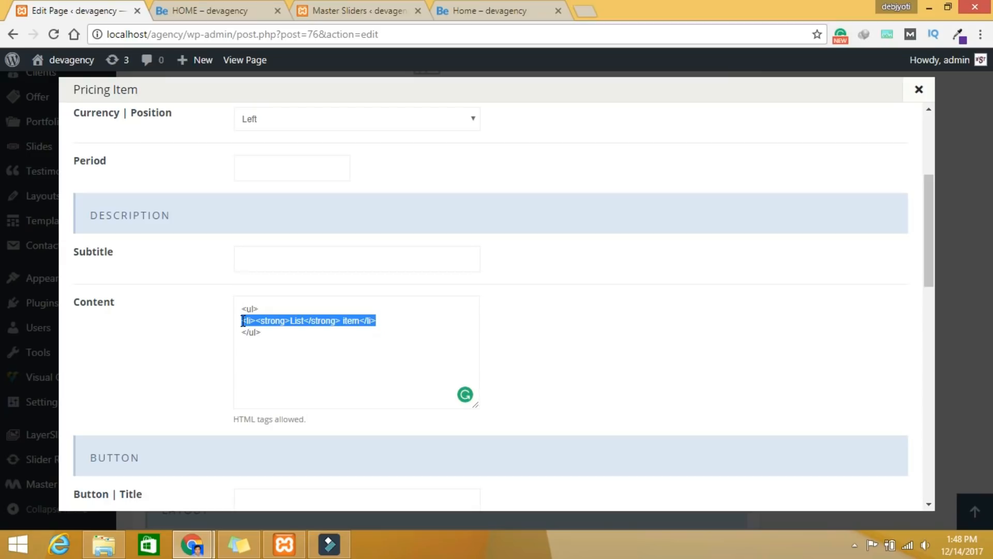
click(385, 321)
key(Return)
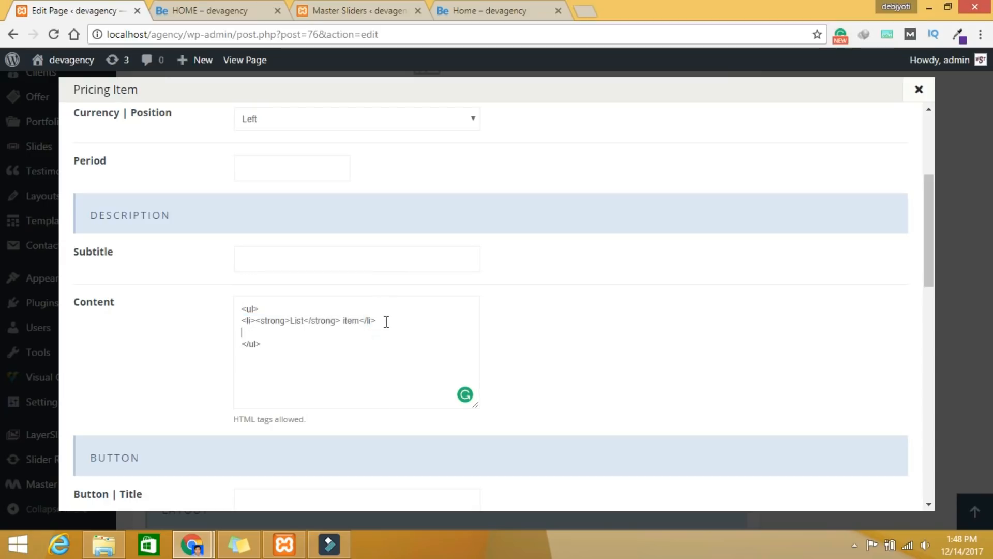
key(ctrl+v)
key(Return)
key(ctrl+v)
key(Return)
key(ctrl+v)
key(Return)
key(ctrl+v)
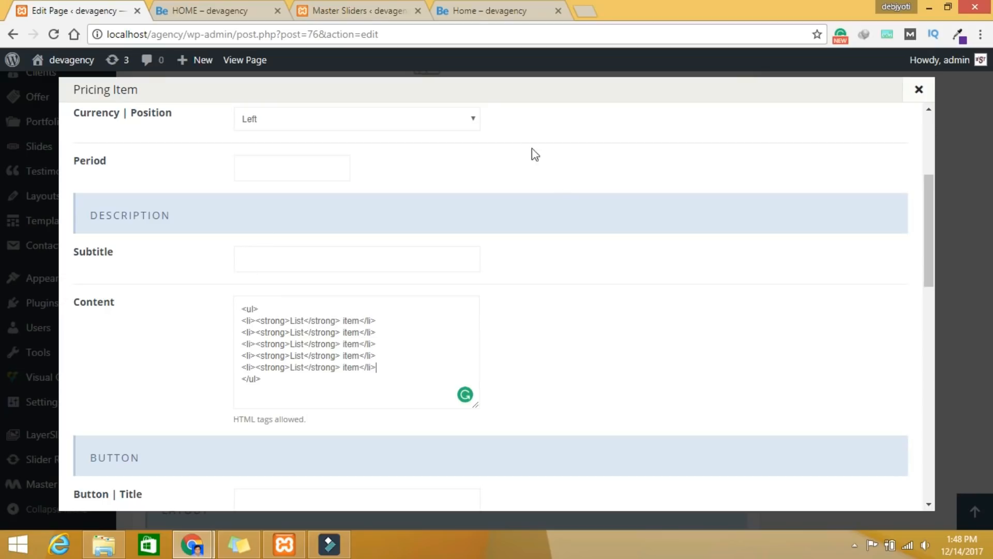
Step: Replace the five placeholder lines with features from 'Up to 10 users monthly' to '10 Unique Users'
click(354, 13)
click(472, 13)
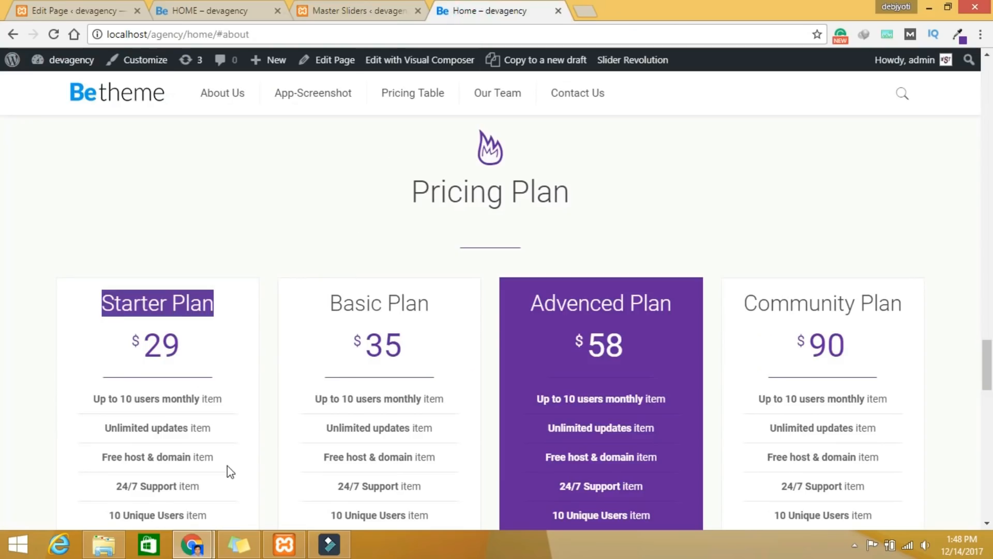
scroll(226, 471, down, 3)
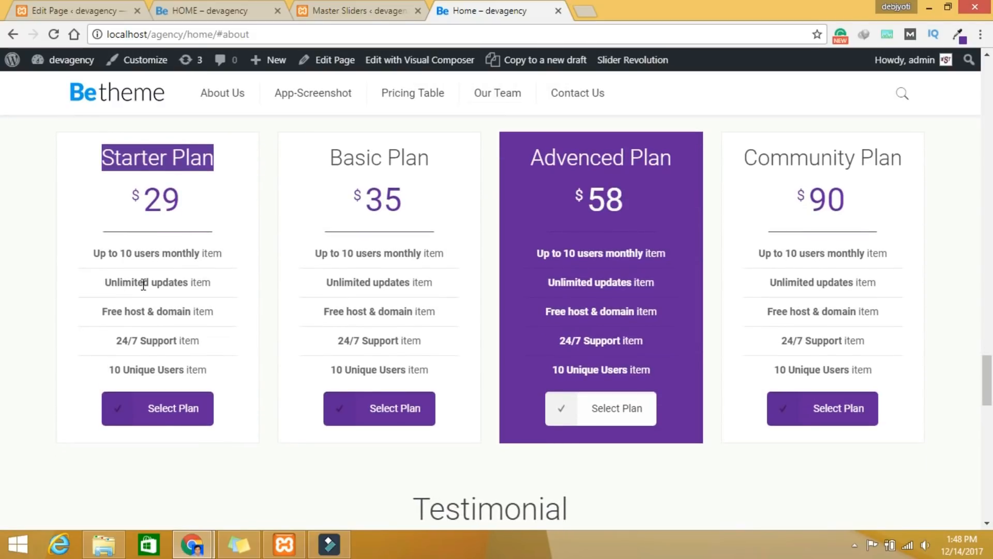
click(98, 14)
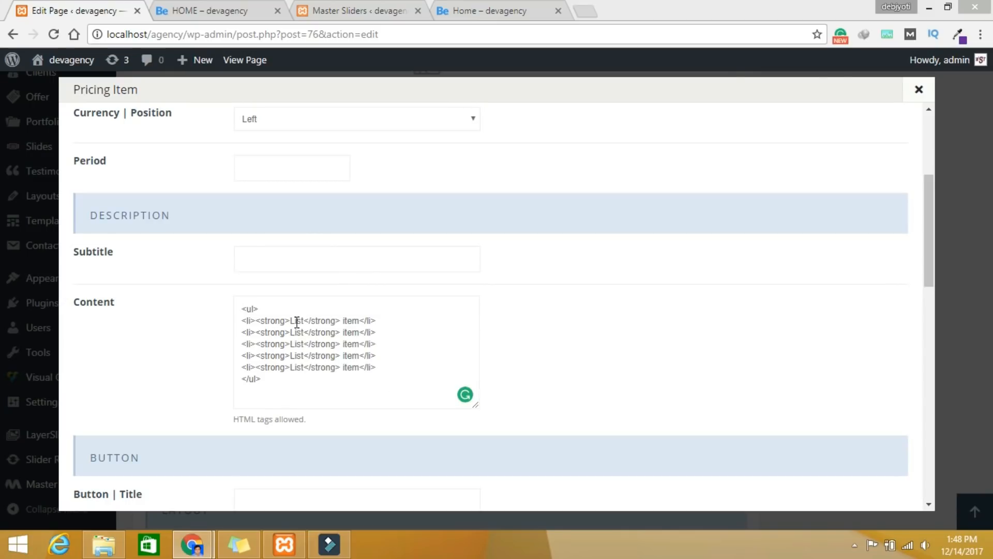
click(376, 8)
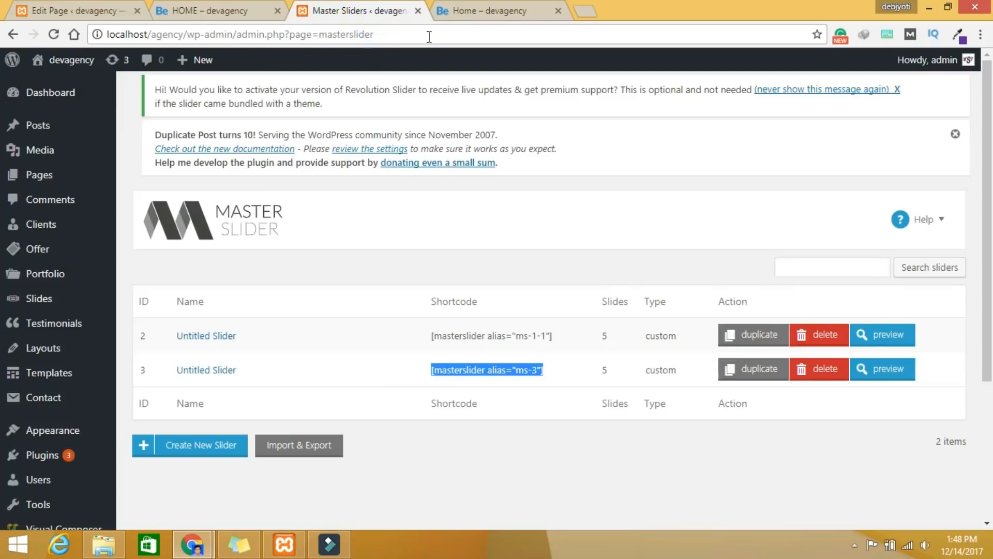
click(486, 11)
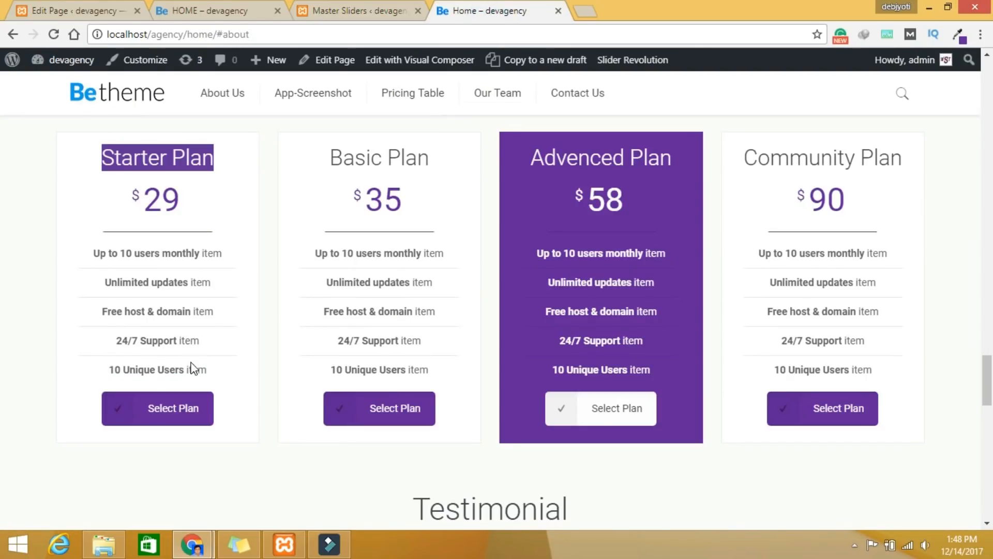
click(80, 10)
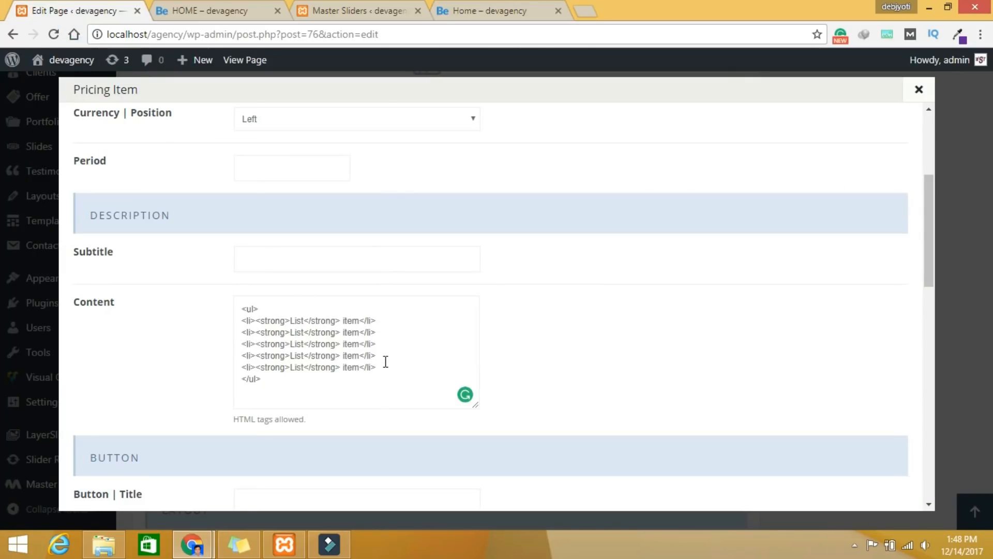
drag(382, 366, 236, 326)
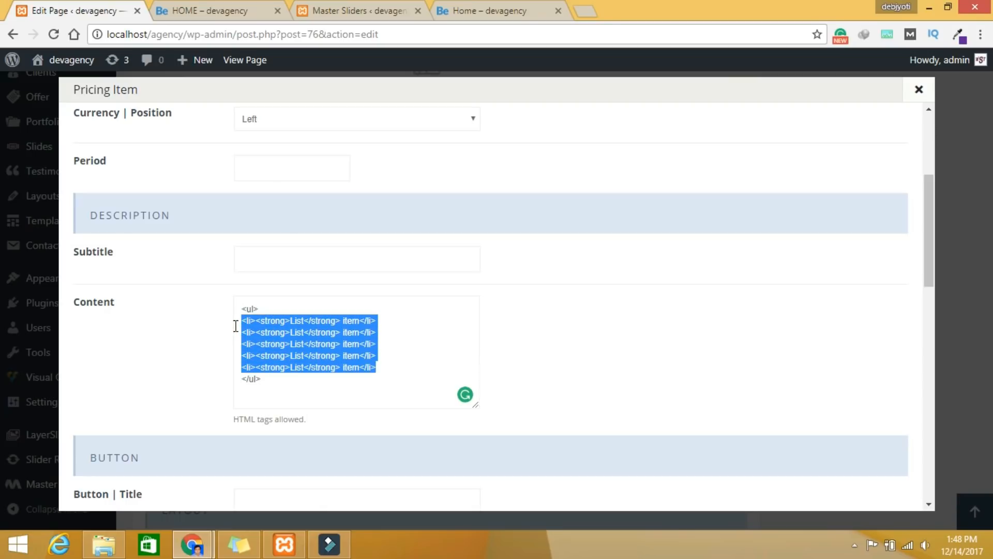
text(<li><strong>Up to 10 users monthly</strong> item</li> <li><strong>Unlimited updates</strong> item</li> <li><strong>Free host & domain</strong> item</li> <li><strong>24/7 Support</strong> item</li> <li><strong>10 Unique Users</strong> item</li>)
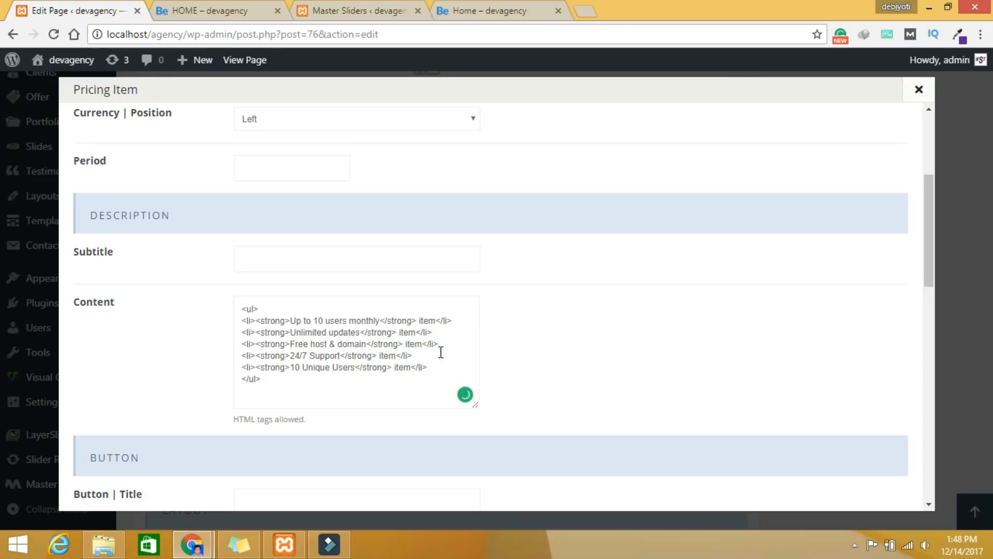
Step: Delete the word 'item' from each of the five feature lines
click(435, 320)
key(BackSpace)
key(BackSpace)
key(BackSpace)
click(418, 333)
key(BackSpace)
key(BackSpace)
key(BackSpace)
click(424, 343)
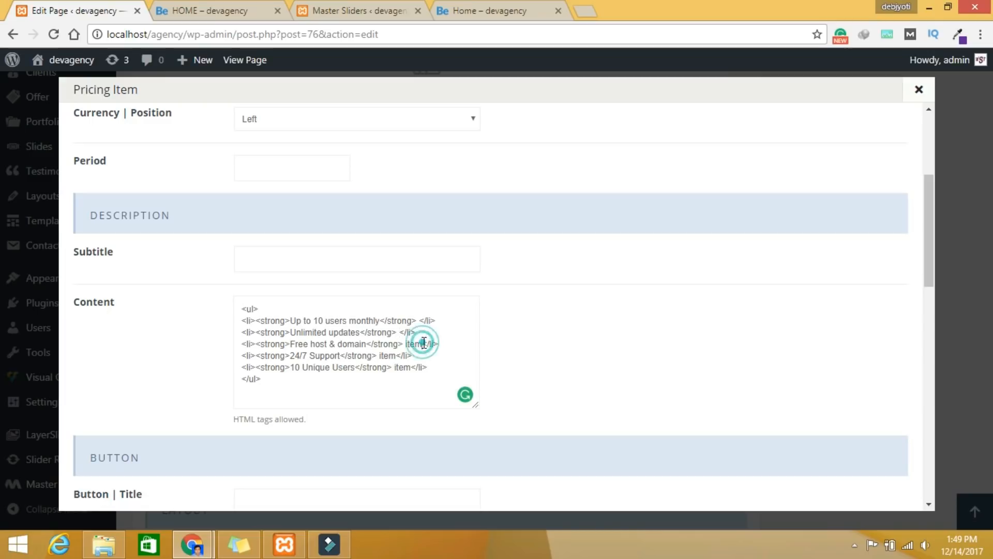
key(BackSpace)
key(BackSpace)
key(BackSpace)
click(396, 356)
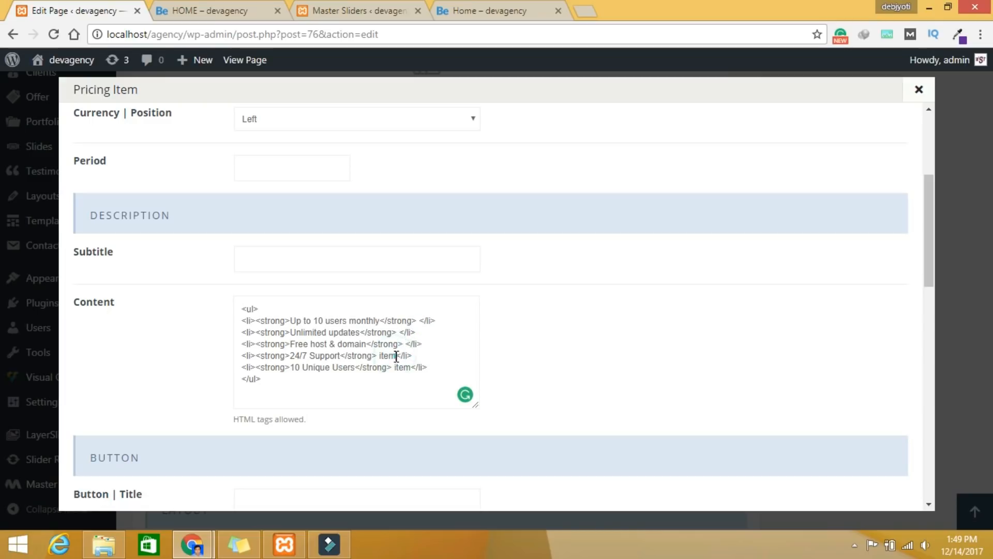
key(BackSpace)
key(BackSpace)
key(BackSpace)
click(412, 369)
key(BackSpace)
key(BackSpace)
key(BackSpace)
key(BackSpace)
Step: Compare the edited feature list with the live pricing table
click(237, 12)
click(335, 5)
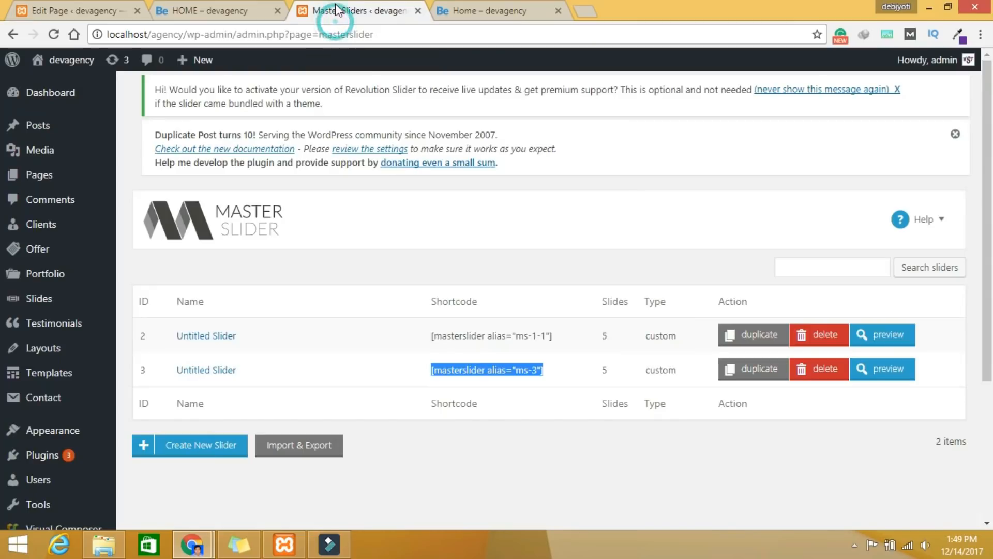
click(482, 12)
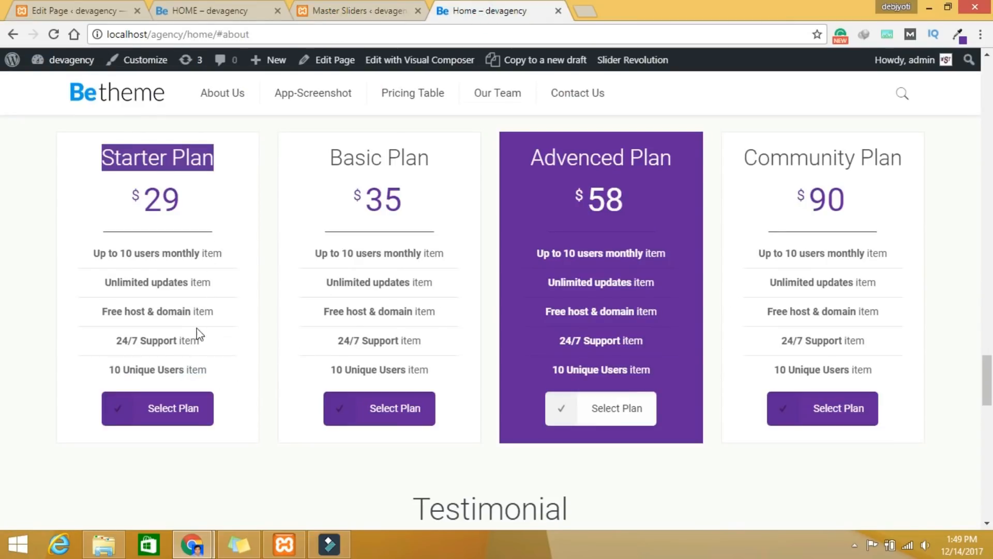
click(106, 14)
click(469, 15)
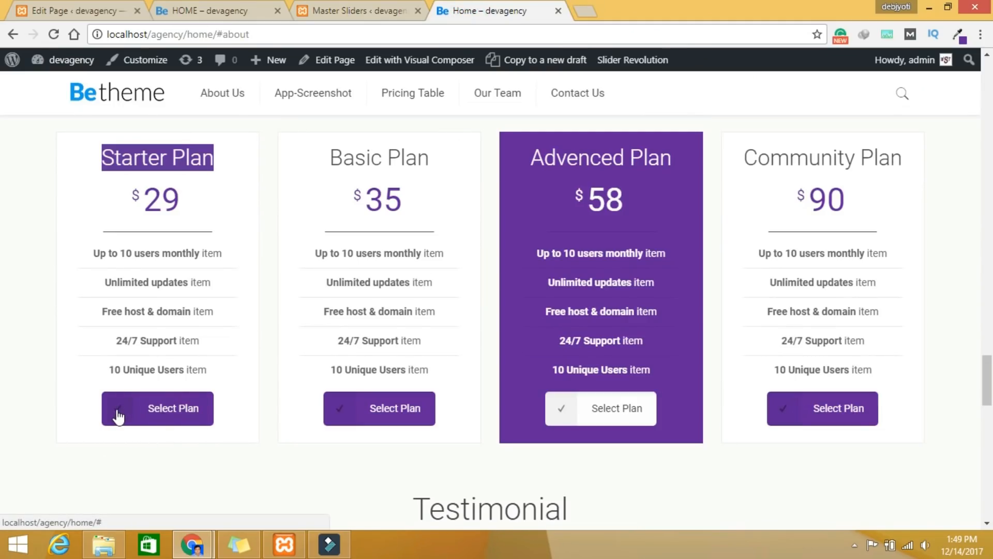
click(90, 13)
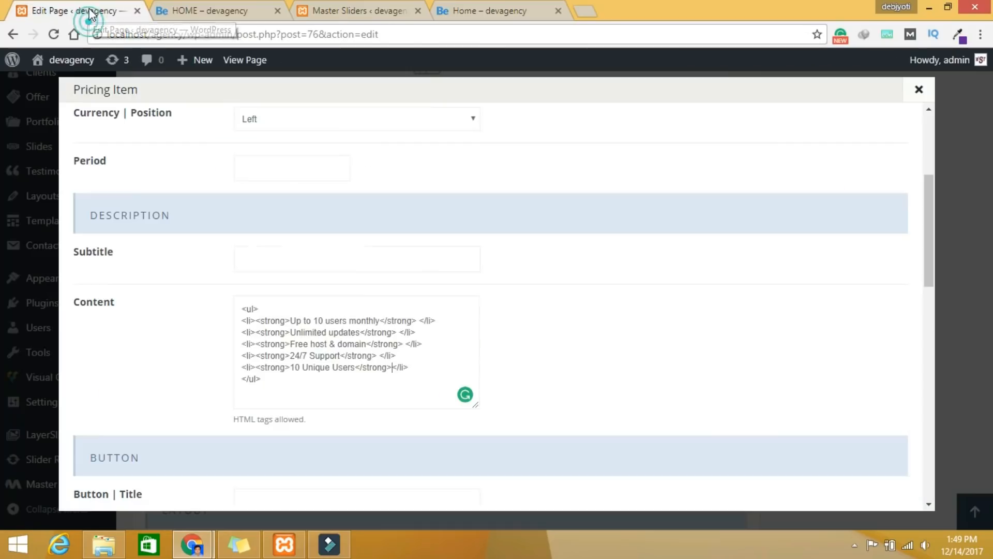
scroll(444, 299, down, 4)
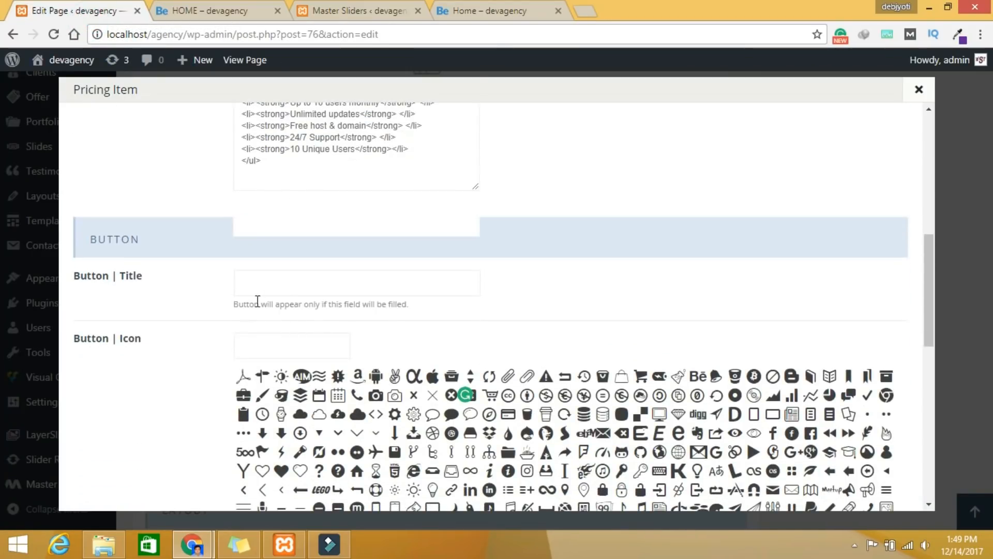
Step: Add a 'Select Plan' button with icon-check and Bounce In animation, then save the item
click(271, 281)
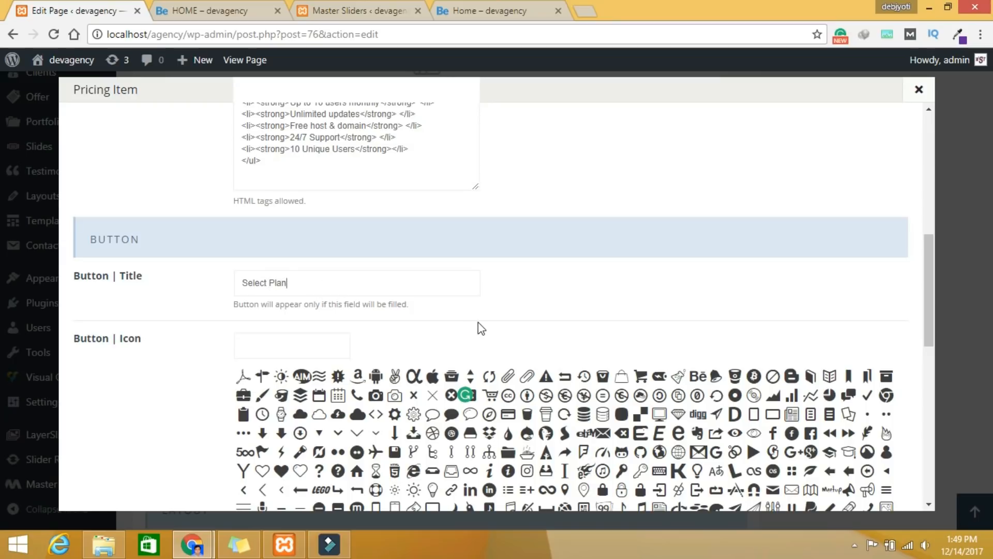
scroll(672, 321, down, 1)
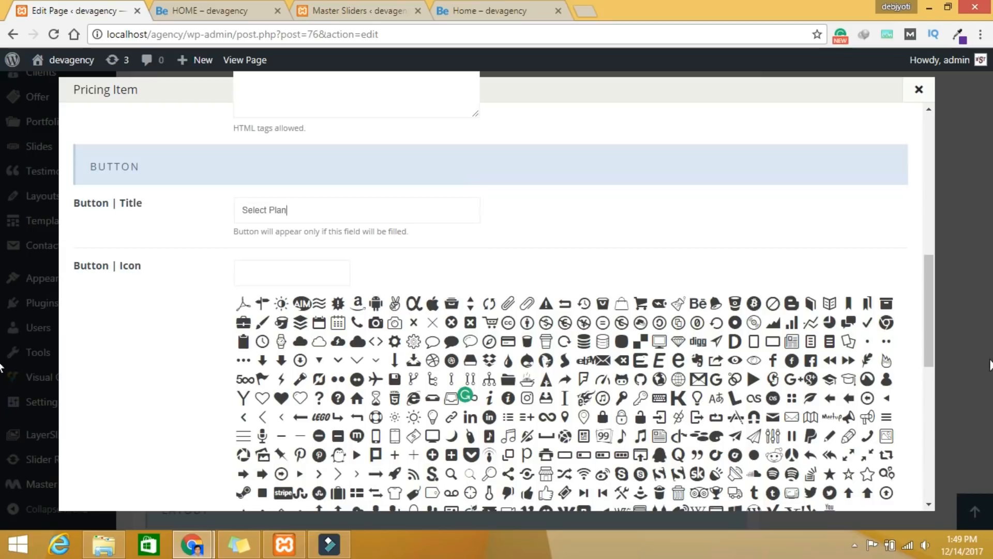
click(869, 321)
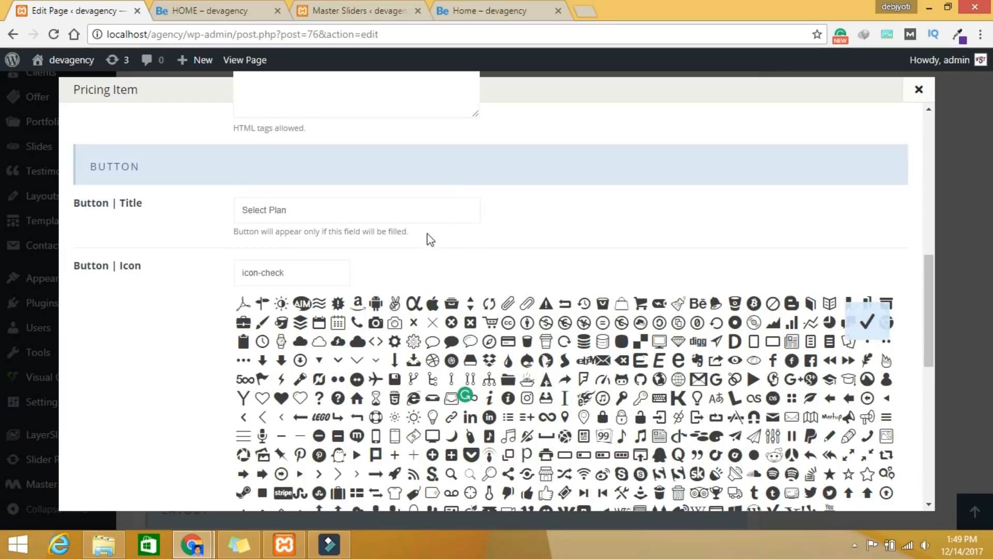
scroll(731, 343, down, 1)
scroll(731, 343, down, 5)
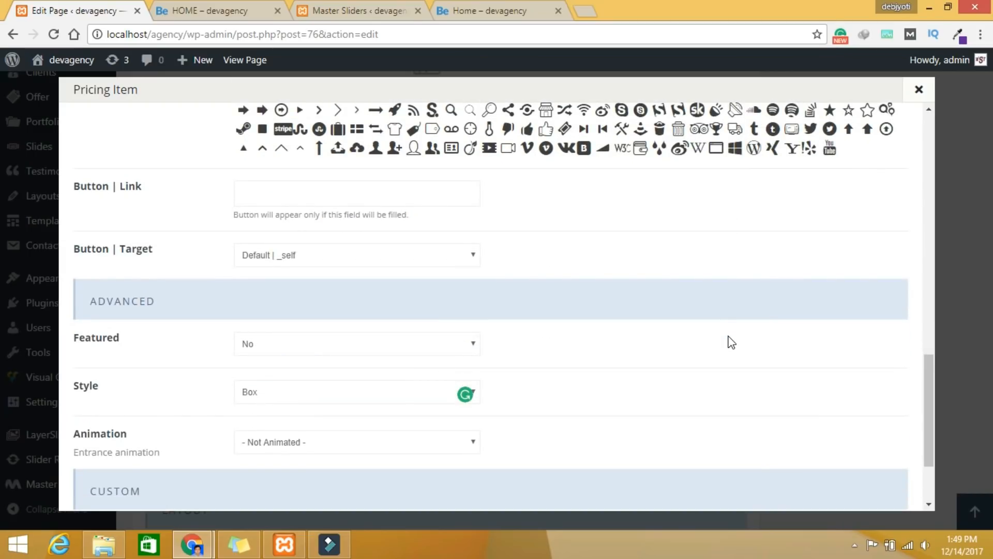
scroll(732, 343, down, 2)
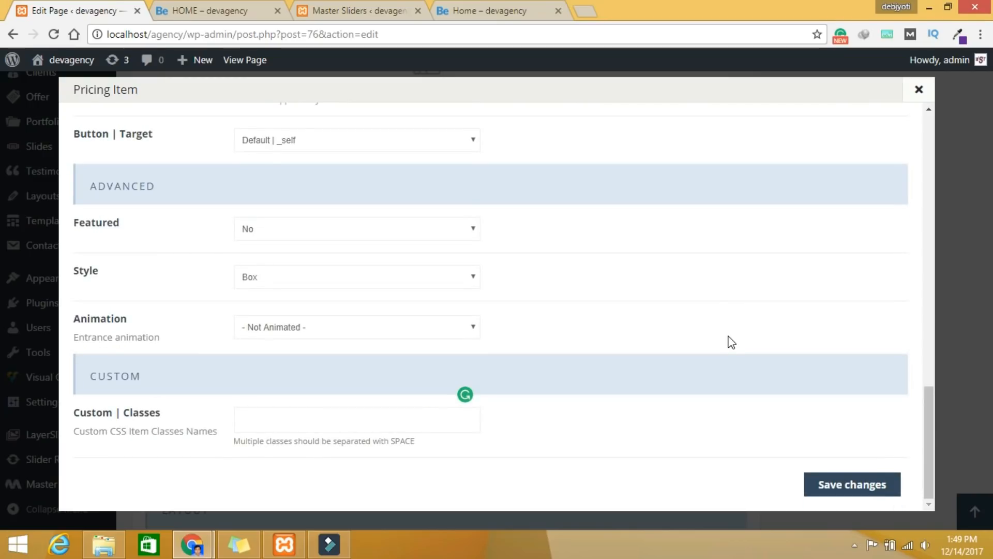
click(299, 327)
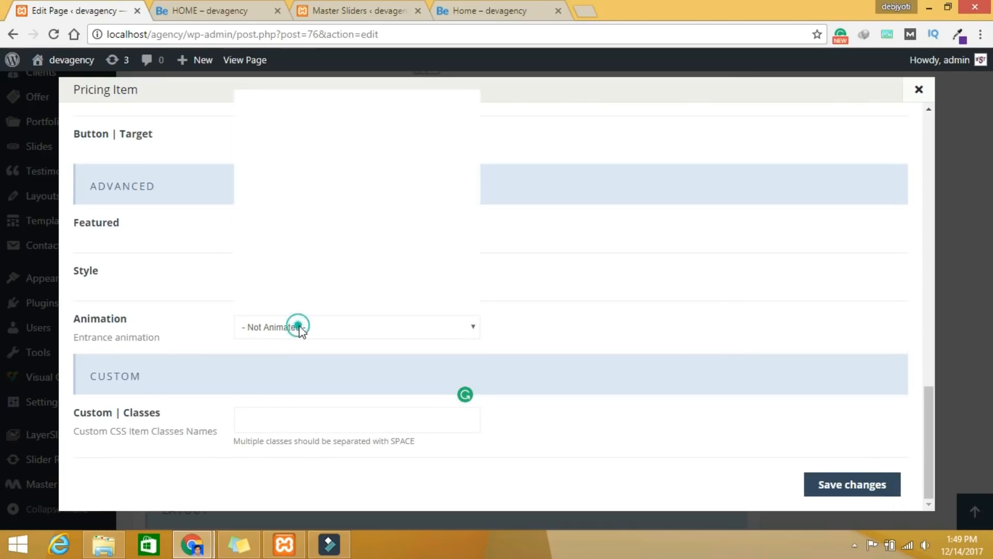
click(308, 299)
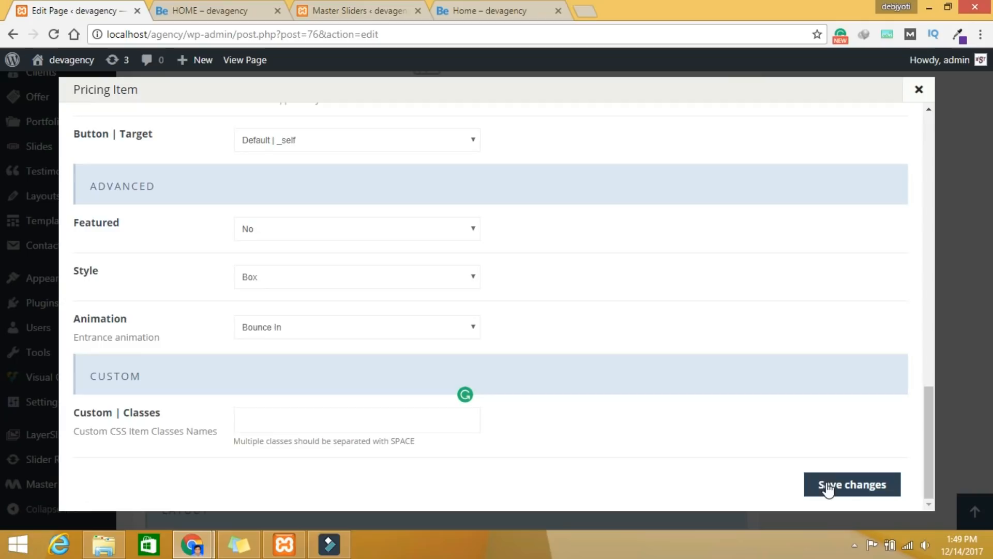
click(827, 483)
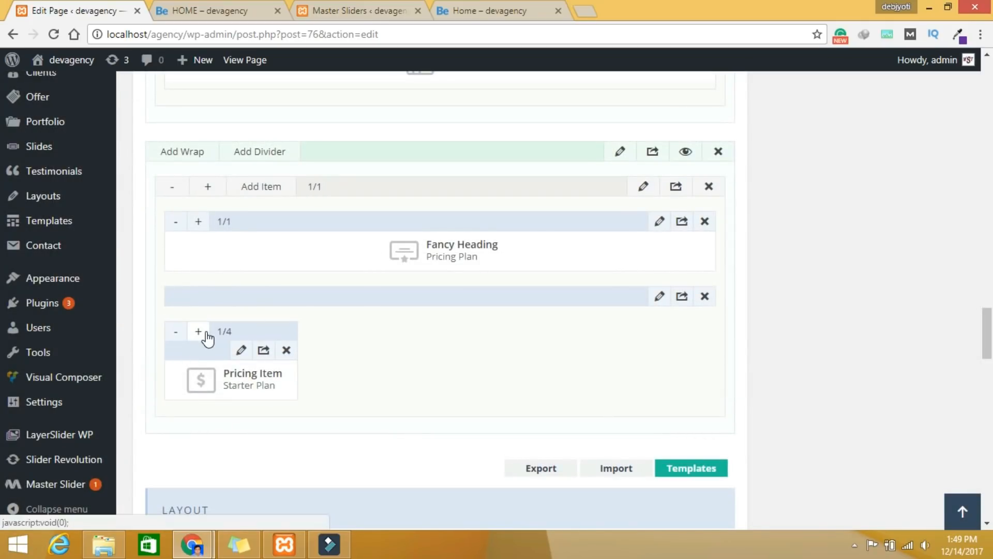
Step: Clone the Starter Plan pricing item three times to make four columns
click(264, 351)
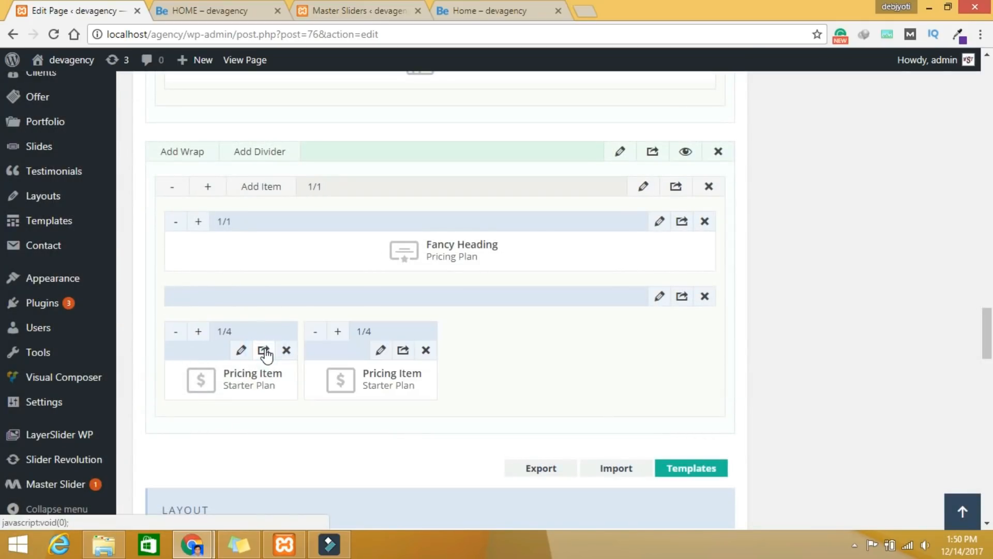
click(264, 351)
click(264, 351)
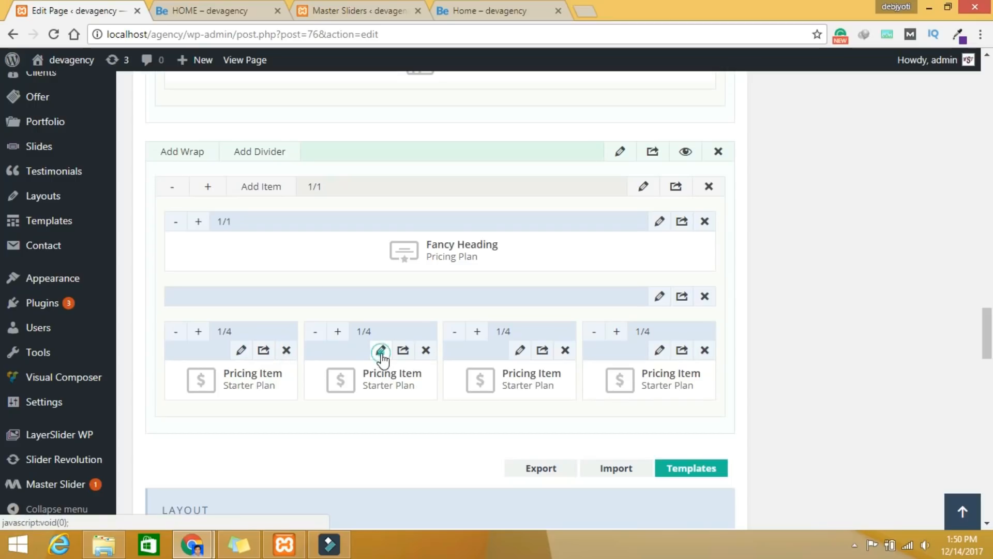
click(380, 350)
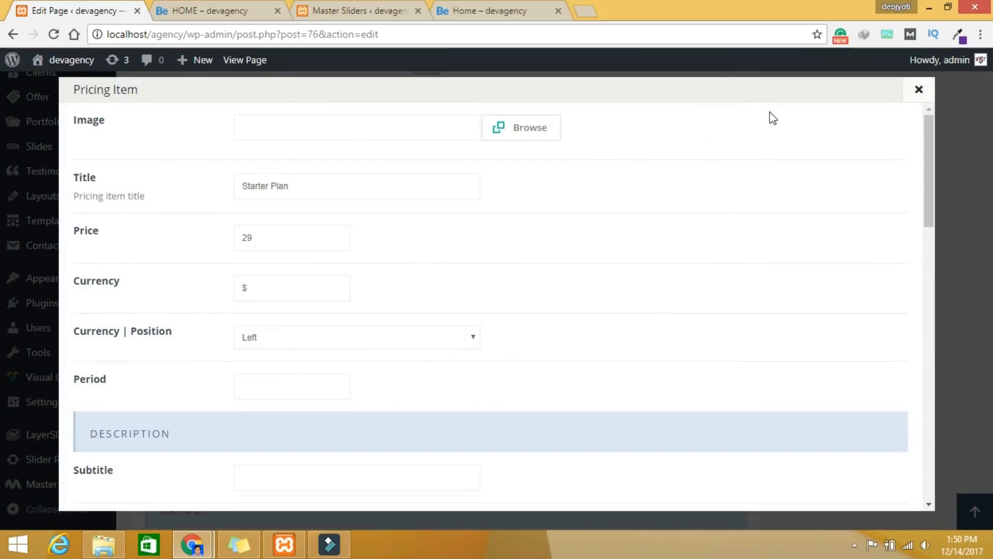
Step: Retitle the second pricing item 'Basic Plan' with price 35 and save it
click(489, 18)
drag(446, 156, 324, 154)
key(ctrl+c)
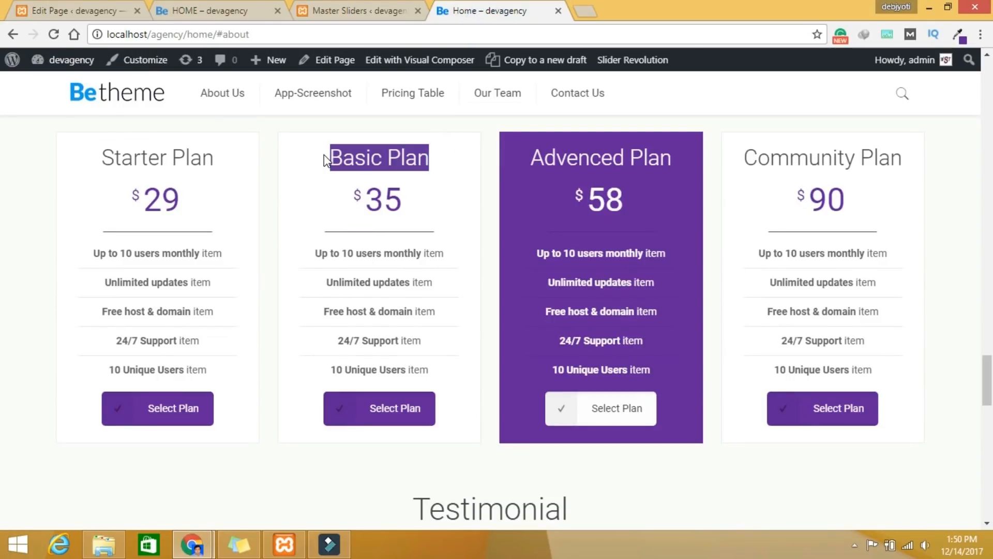
click(134, 10)
triple_click(319, 184)
key(ctrl+v)
double_click(267, 238)
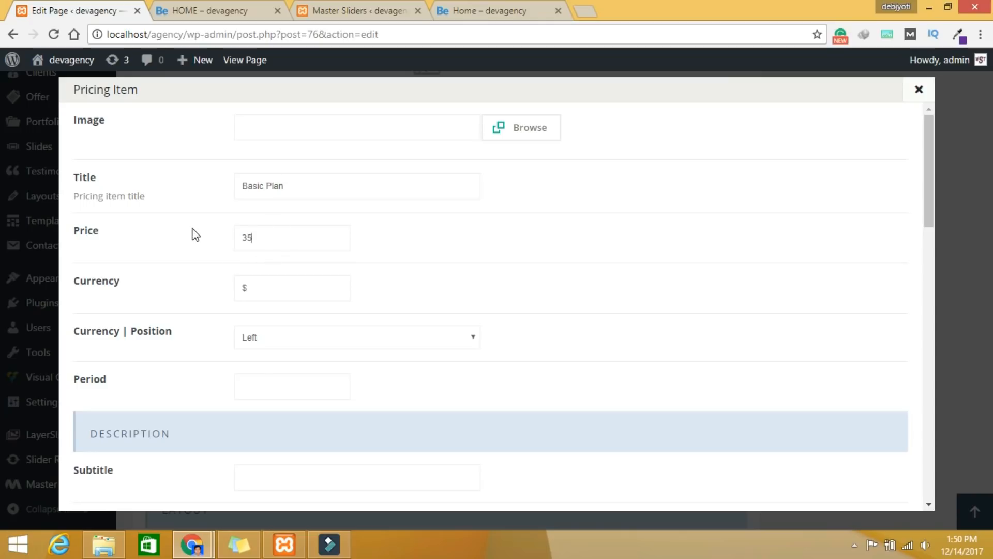
text(35)
scroll(511, 309, down, 7)
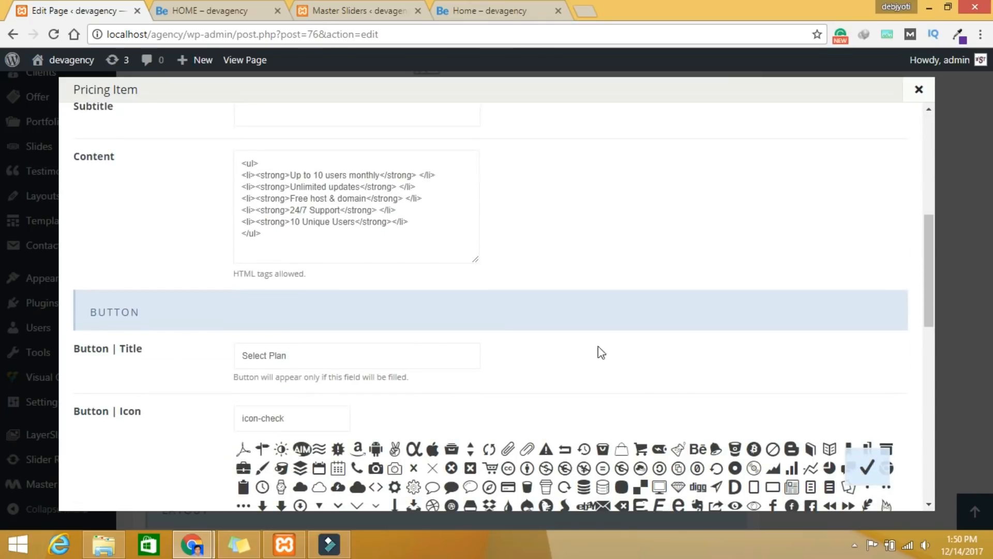
scroll(852, 490, down, 8)
scroll(871, 496, down, 4)
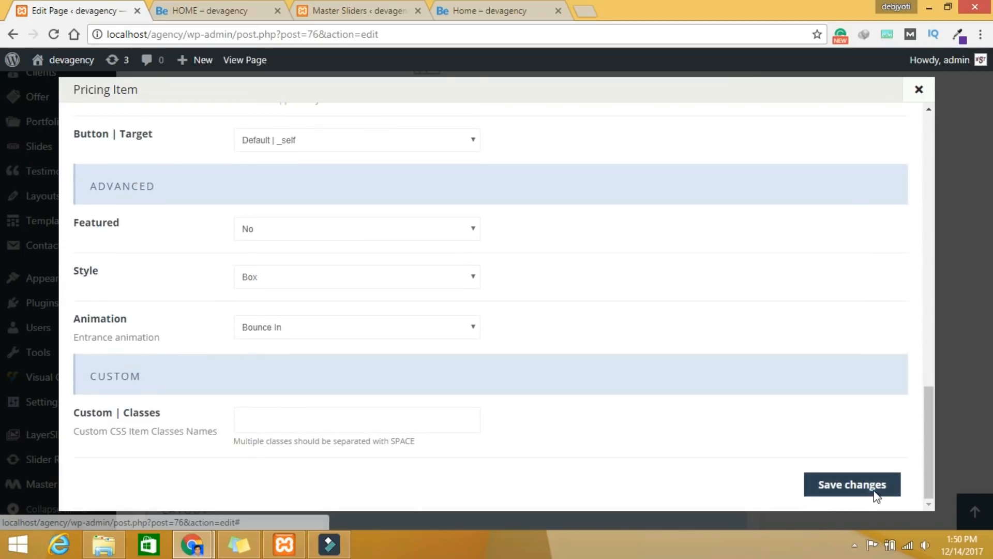
click(875, 491)
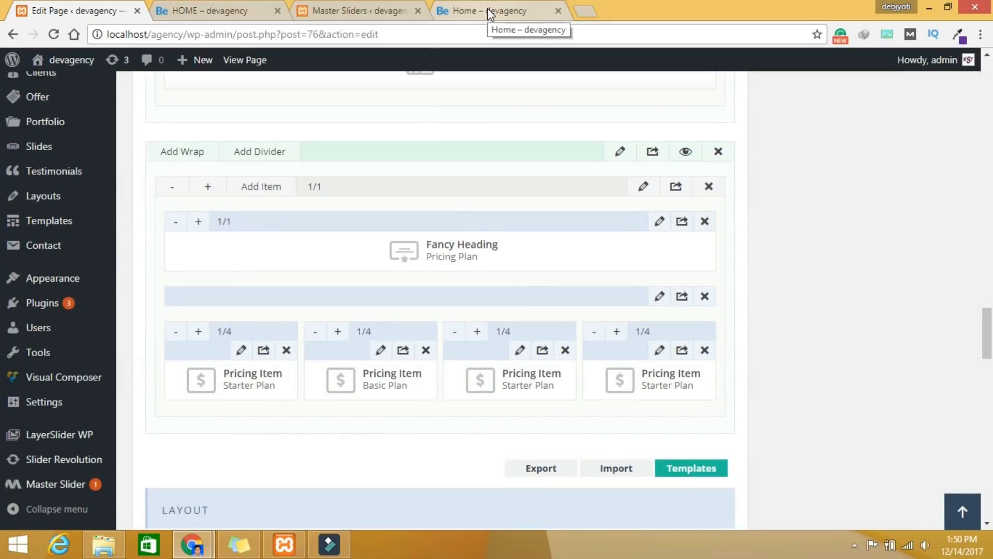
Step: Retitle the third pricing item 'Advenced Plan' and select its price to change to 59
click(520, 350)
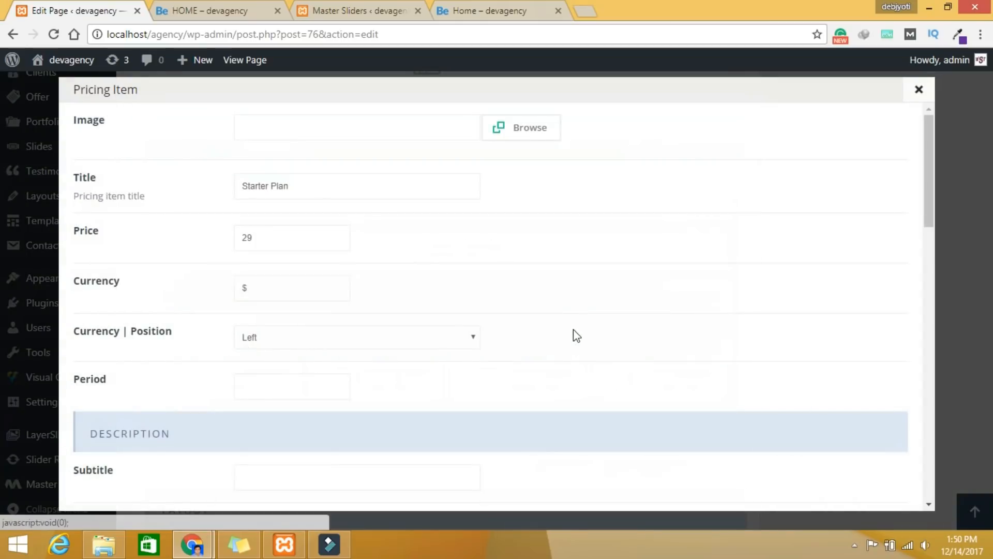
click(370, 12)
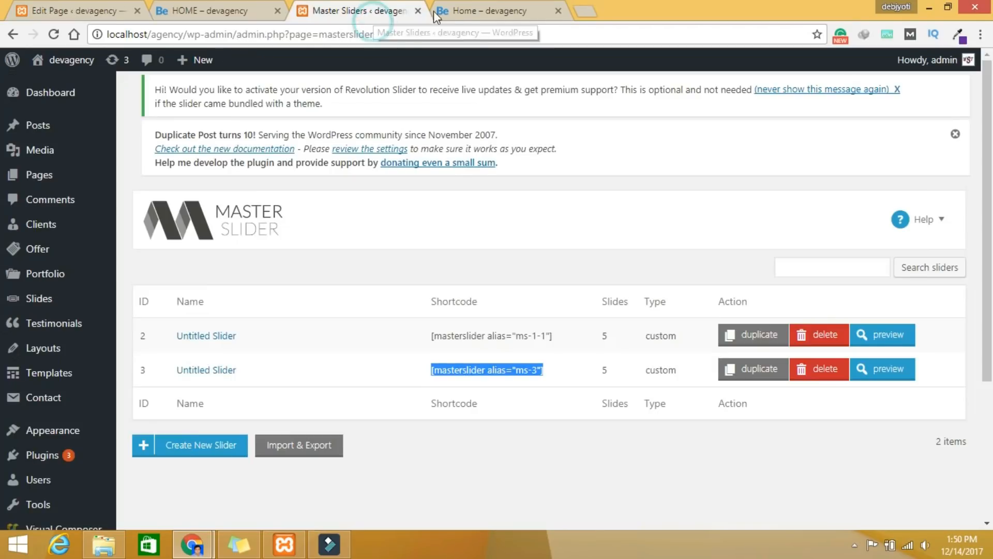
click(435, 16)
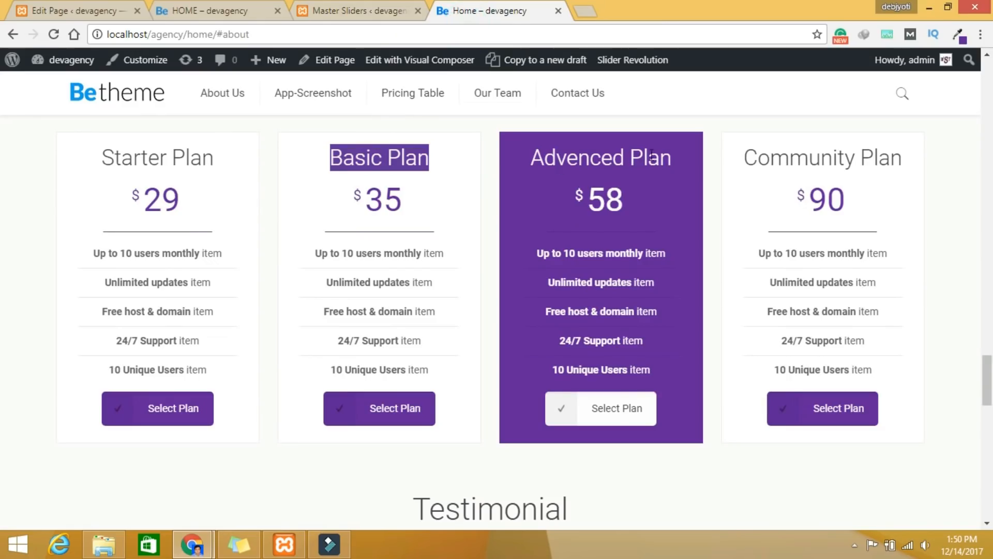
drag(672, 159, 508, 157)
key(ctrl+c)
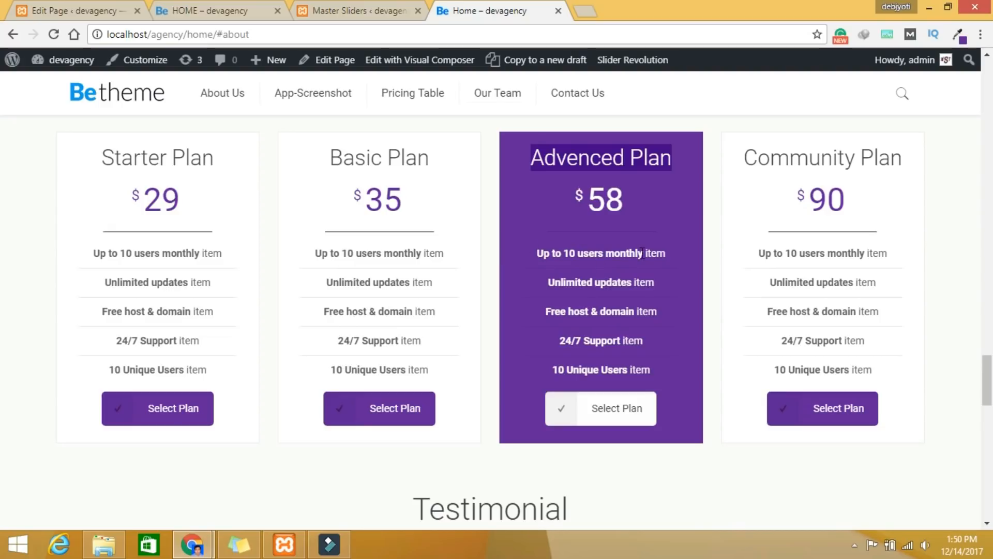
click(62, 11)
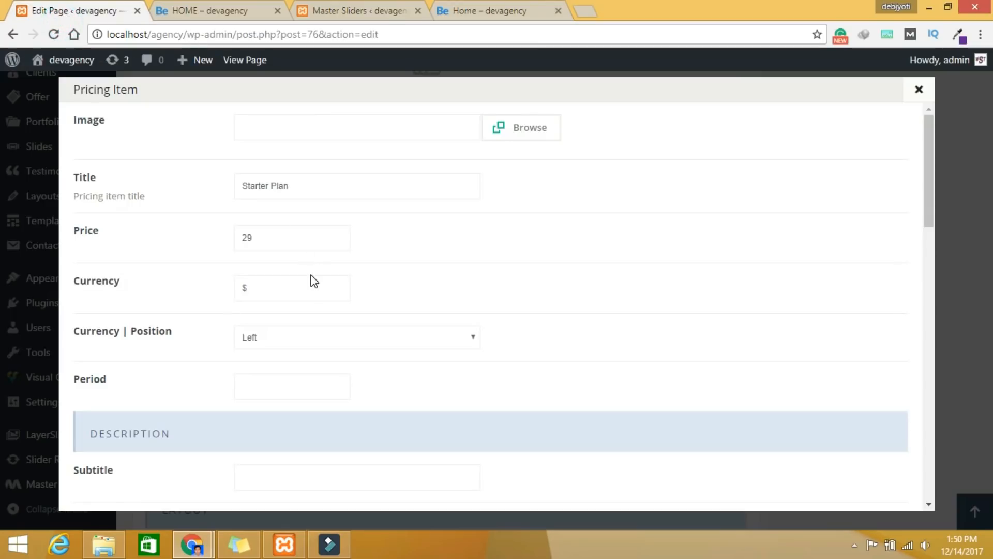
drag(266, 235, 228, 237)
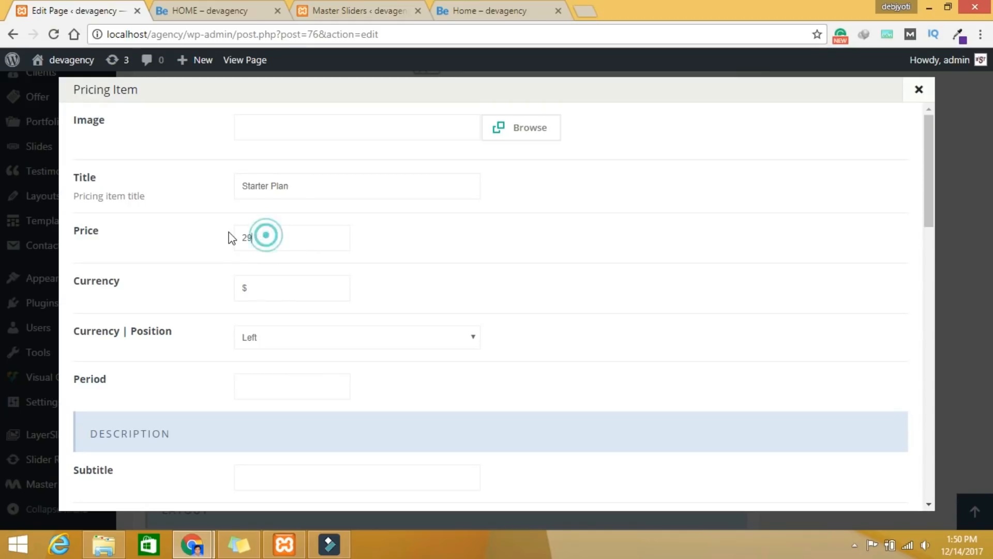
drag(304, 185, 219, 185)
key(ctrl+v)
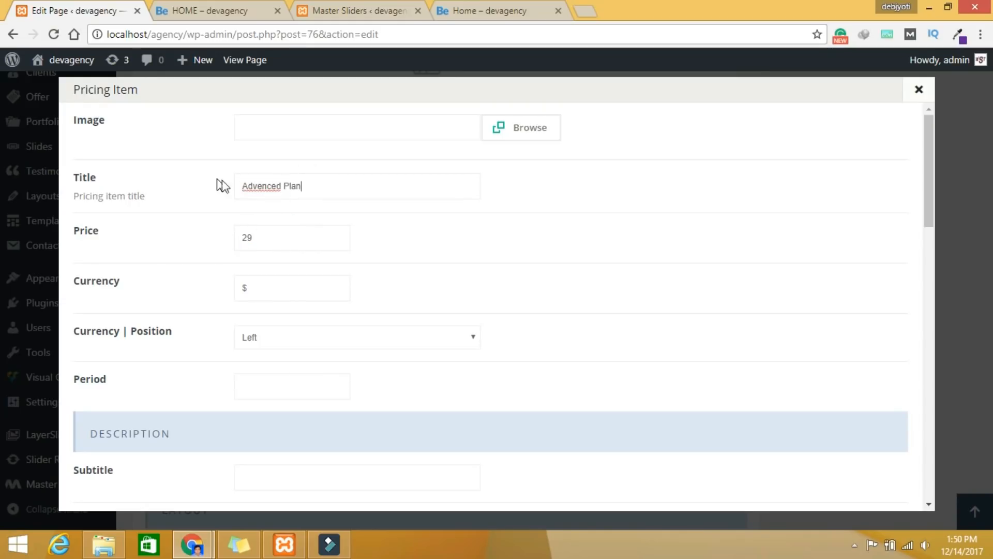
drag(265, 236, 220, 237)
Step: Set Featured to Yes for the Advenced Plan and save the item
scroll(439, 290, down, 10)
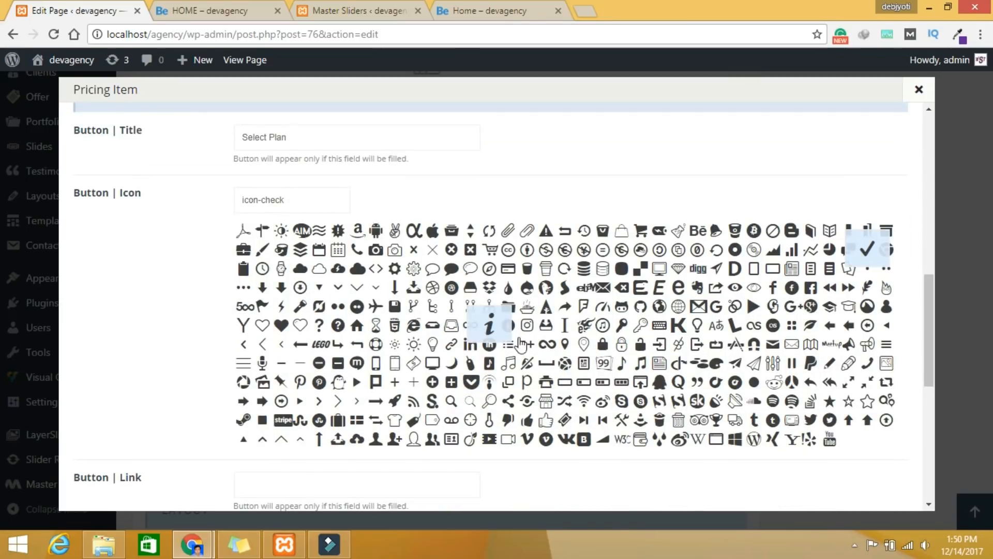
scroll(563, 380, down, 3)
scroll(561, 380, down, 3)
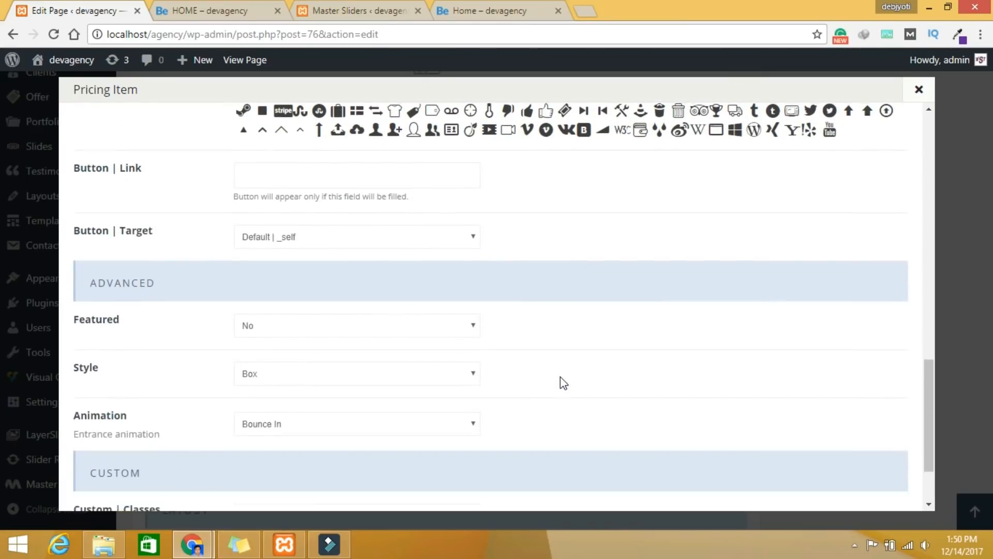
scroll(561, 380, up, 2)
scroll(560, 377, down, 3)
scroll(560, 377, up, 8)
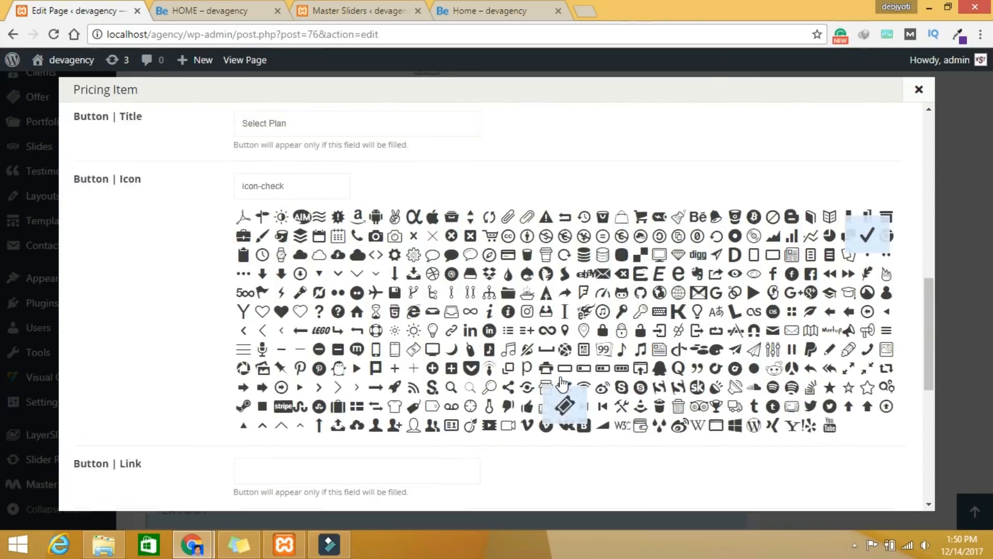
scroll(563, 384, up, 3)
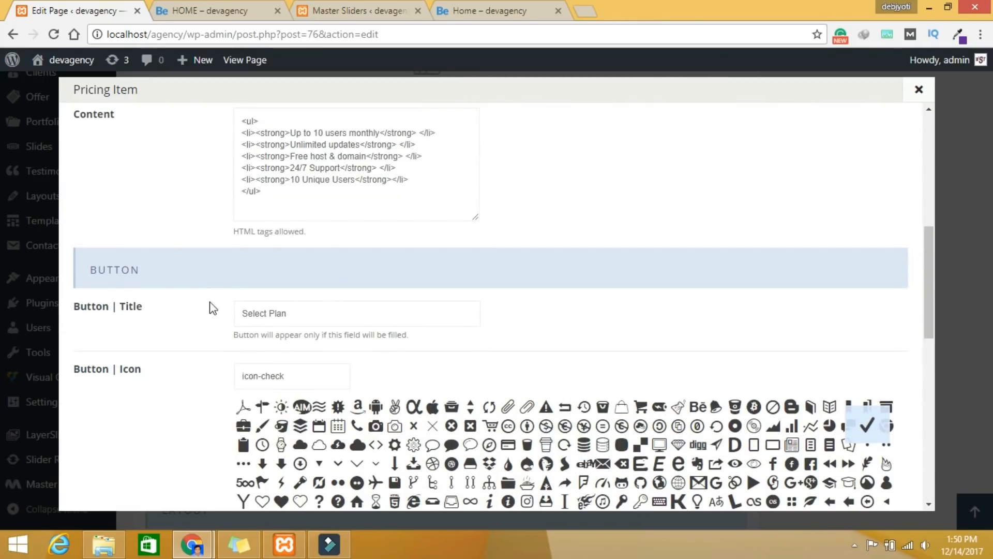
scroll(382, 320, up, 5)
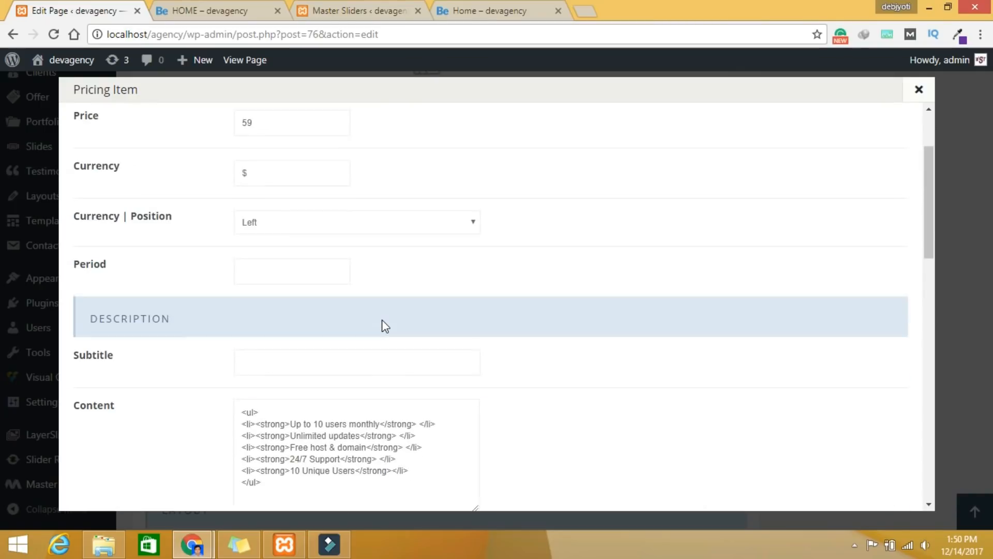
scroll(379, 306, up, 2)
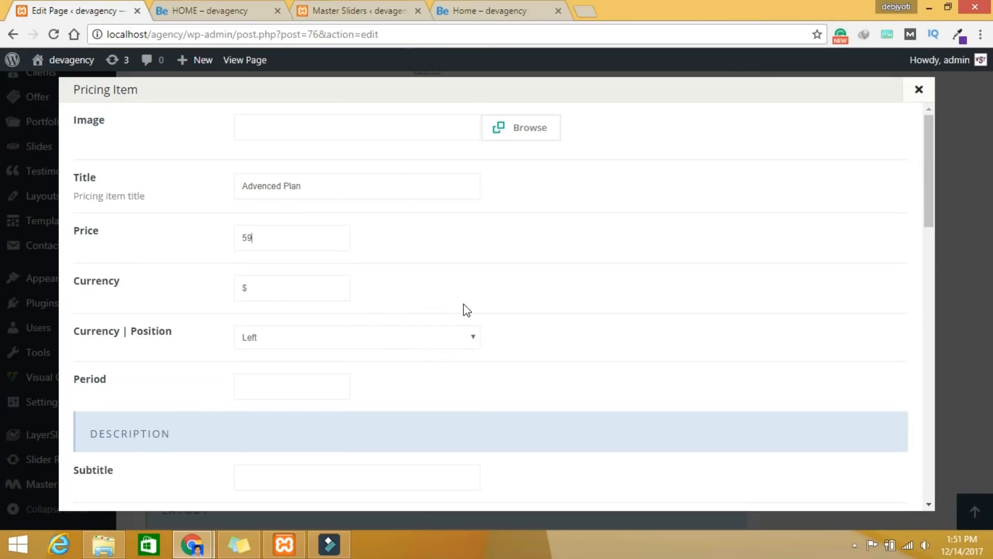
scroll(464, 308, down, 1)
scroll(463, 308, up, 1)
scroll(434, 275, down, 5)
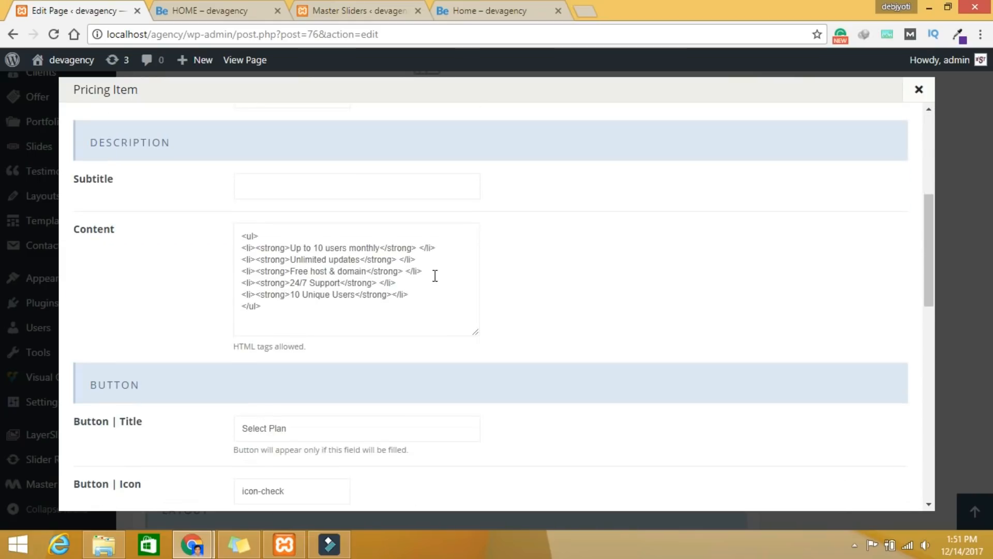
scroll(435, 275, down, 6)
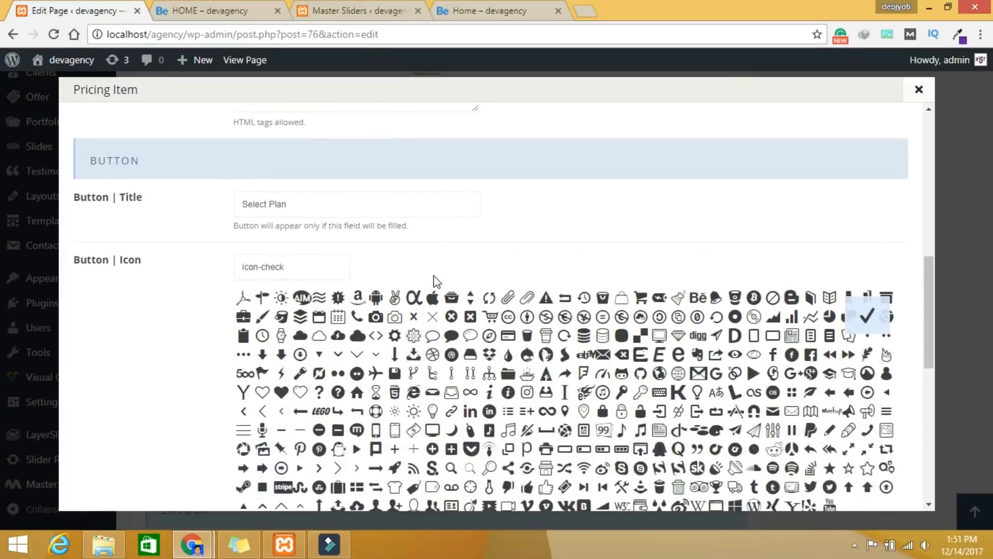
scroll(435, 277, down, 2)
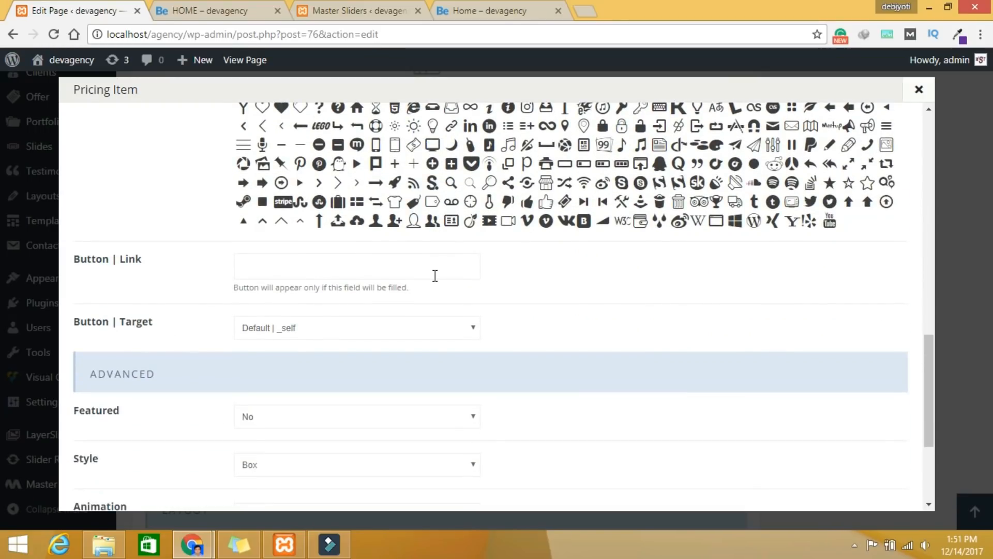
scroll(435, 275, down, 4)
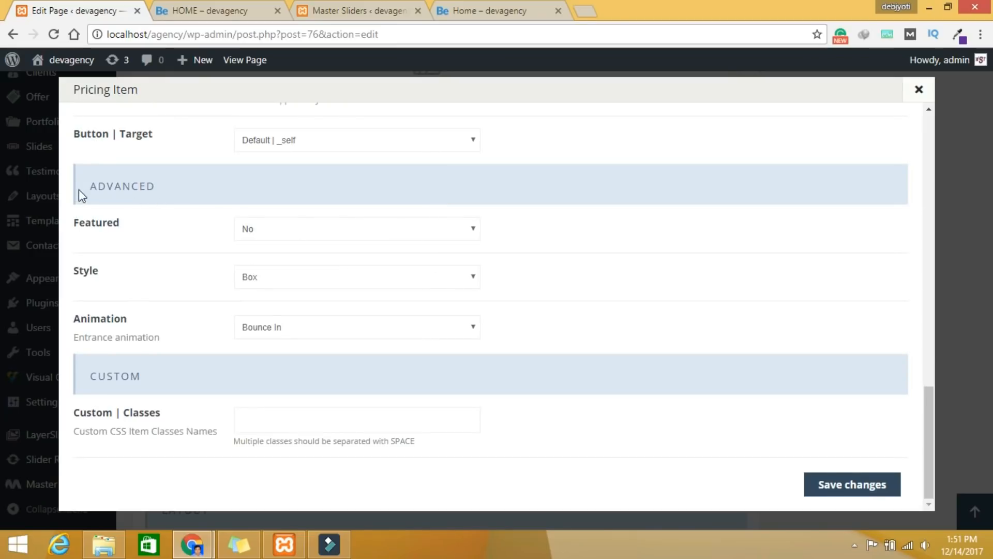
double_click(84, 222)
click(269, 228)
click(269, 257)
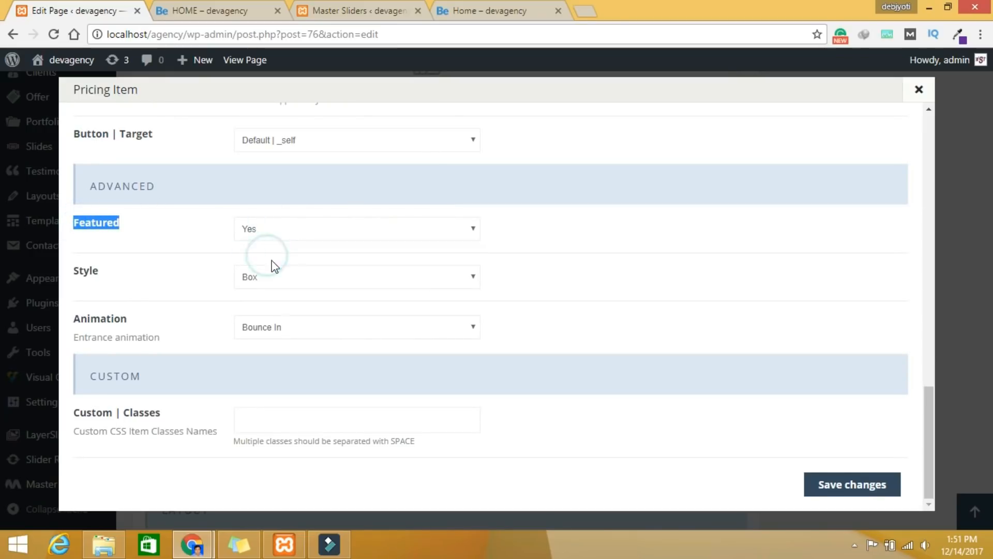
click(828, 484)
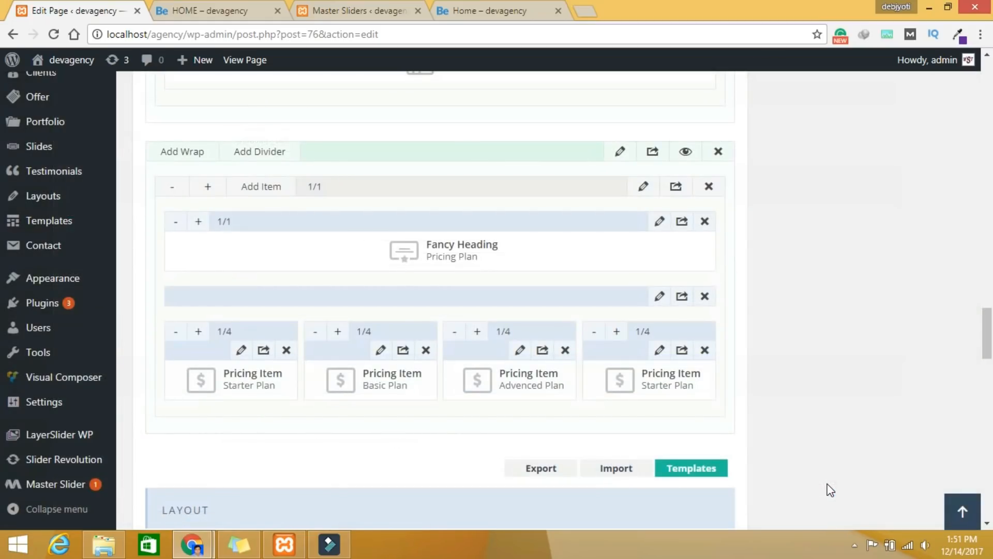
Step: Retitle the fourth pricing item 'Community Plan', copied from the live page
click(659, 351)
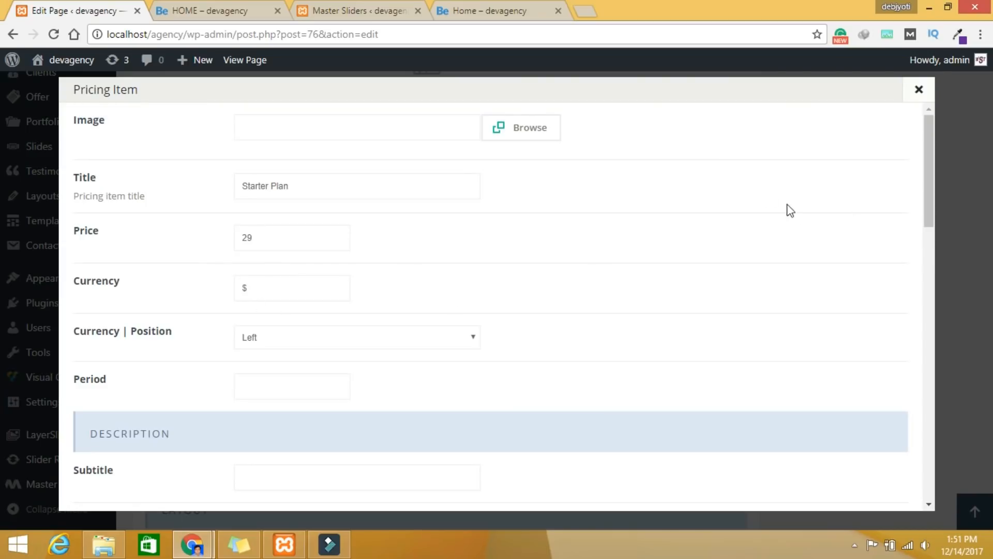
click(477, 10)
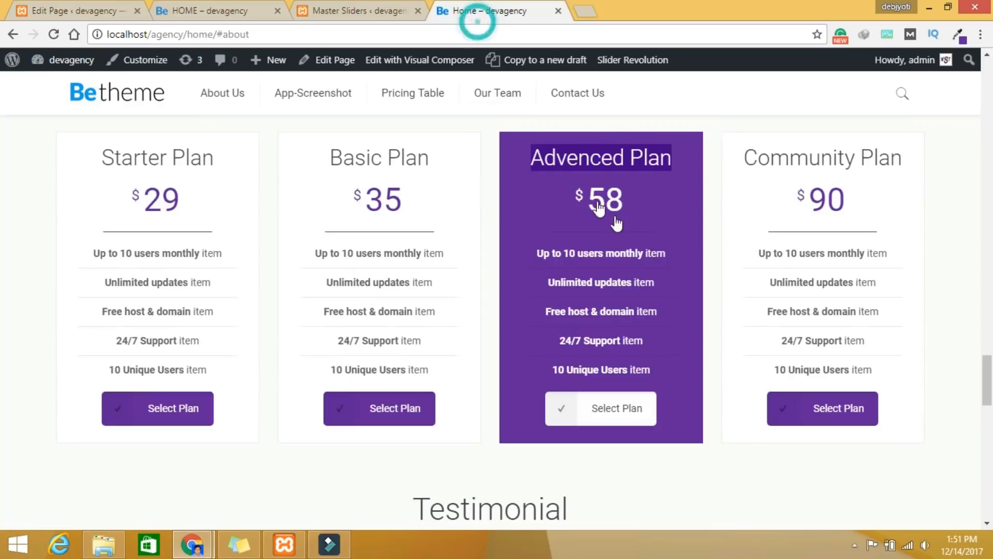
triple_click(847, 159)
right_click(747, 160)
click(770, 171)
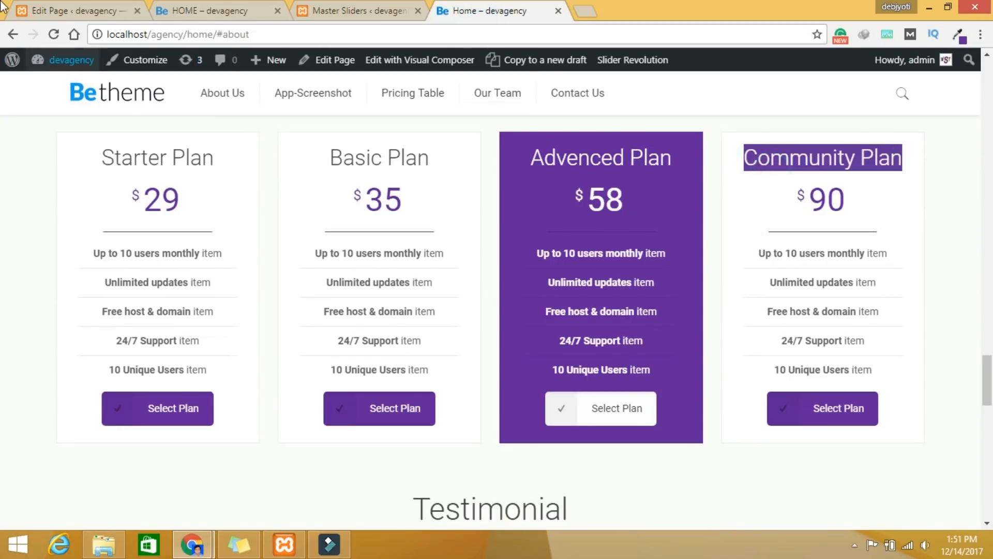
click(80, 11)
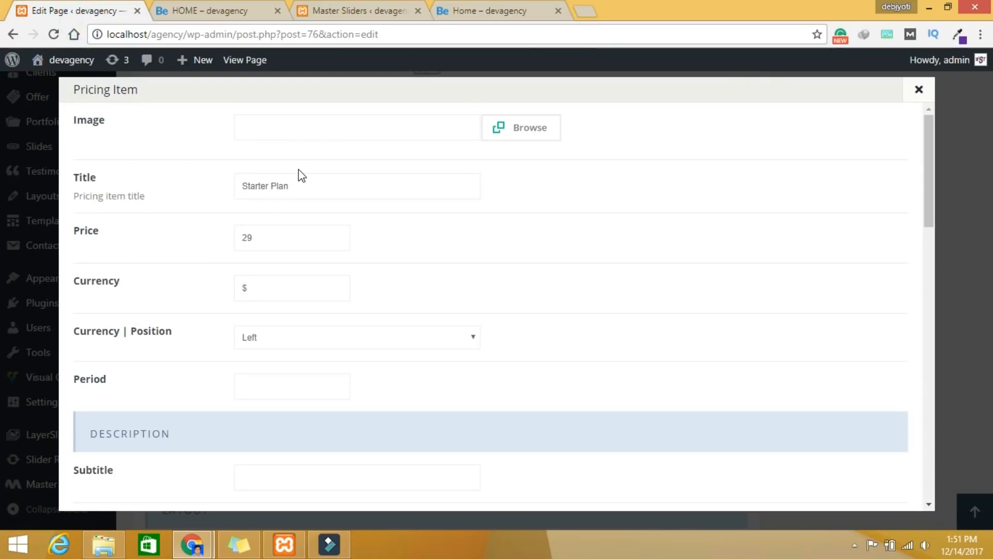
triple_click(313, 184)
key(ctrl+v)
Step: Set the Community Plan price to 90 and save the item
triple_click(269, 240)
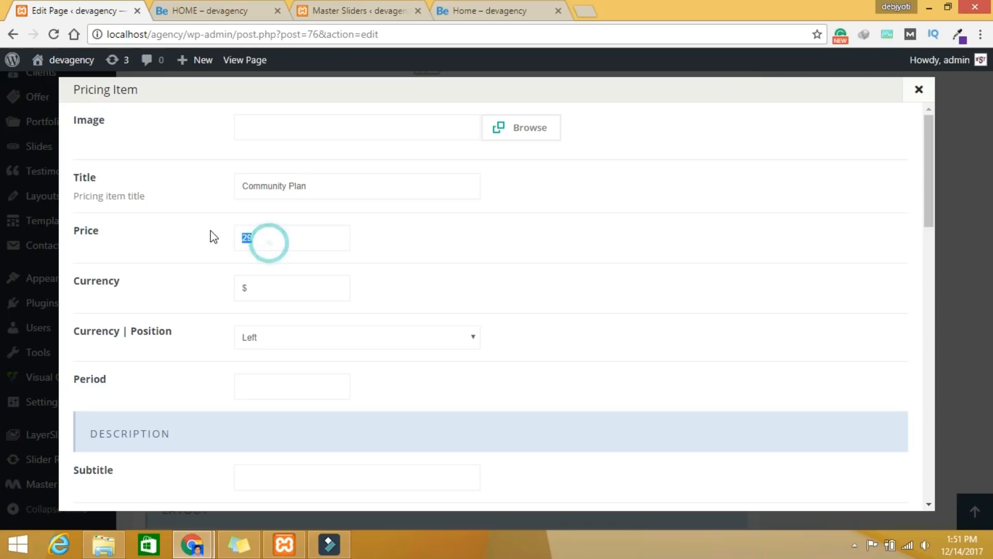
scroll(499, 284, down, 15)
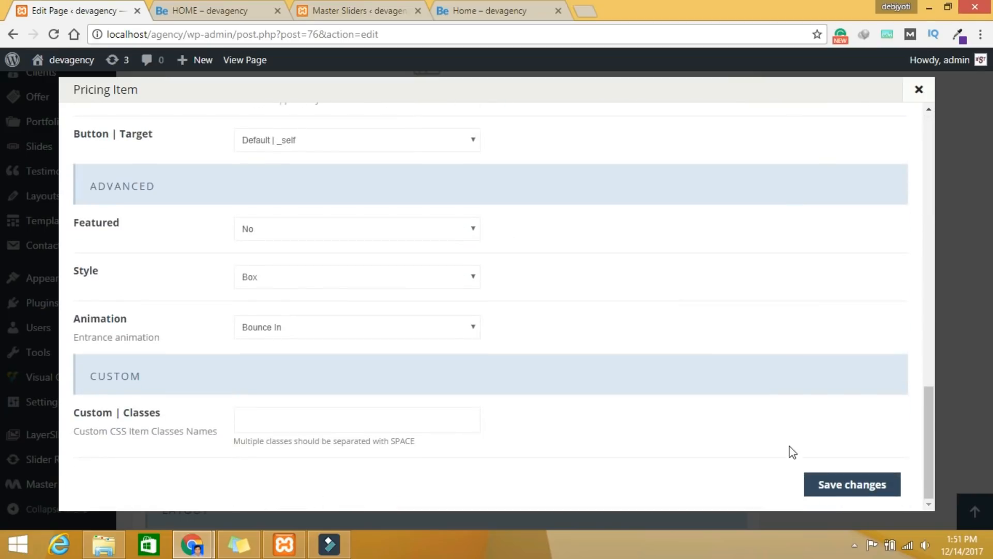
click(845, 489)
scroll(850, 443, up, 5)
scroll(850, 442, up, 15)
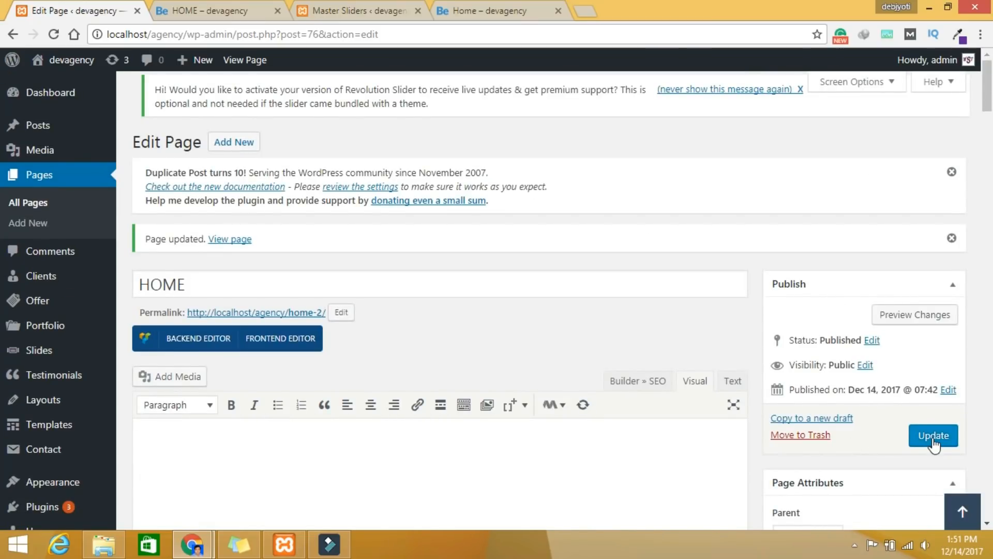
Step: Update the HOME page and preview its Pricing Plan section
click(933, 439)
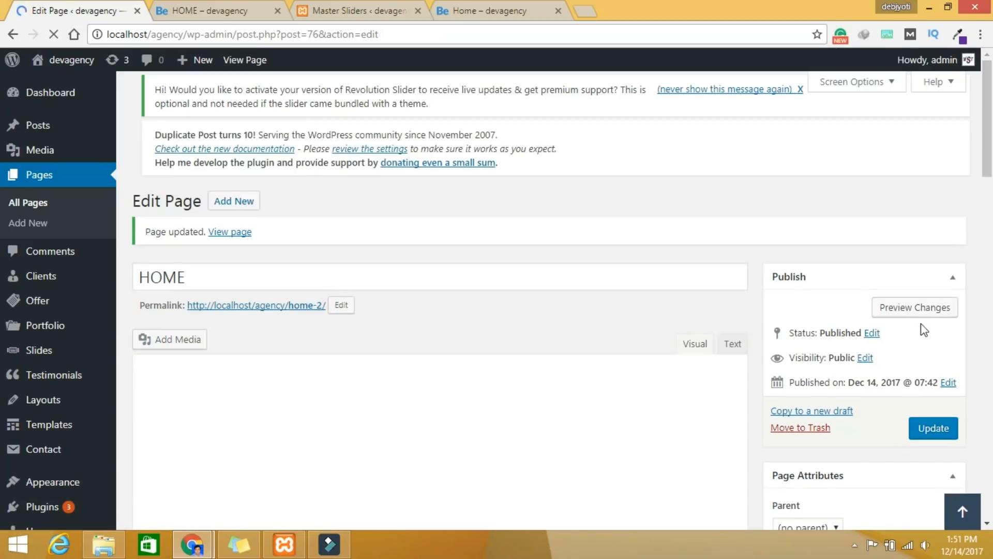
click(915, 311)
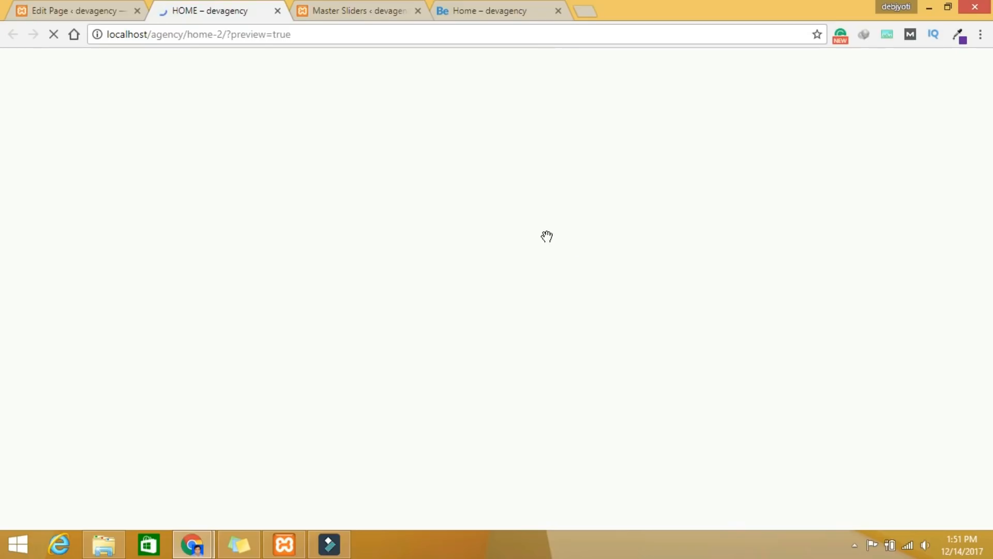
scroll(541, 240, down, 5)
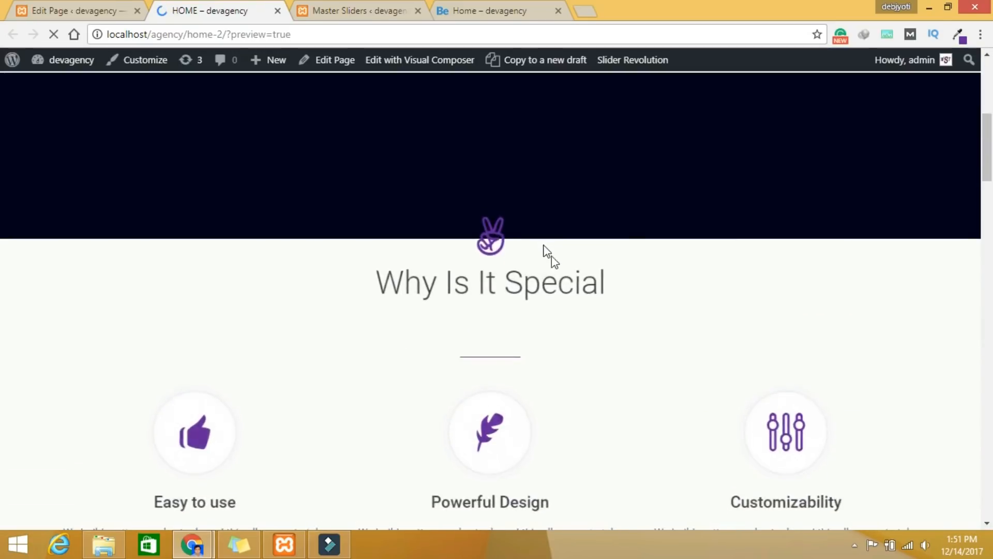
scroll(557, 260, down, 6)
scroll(639, 328, down, 10)
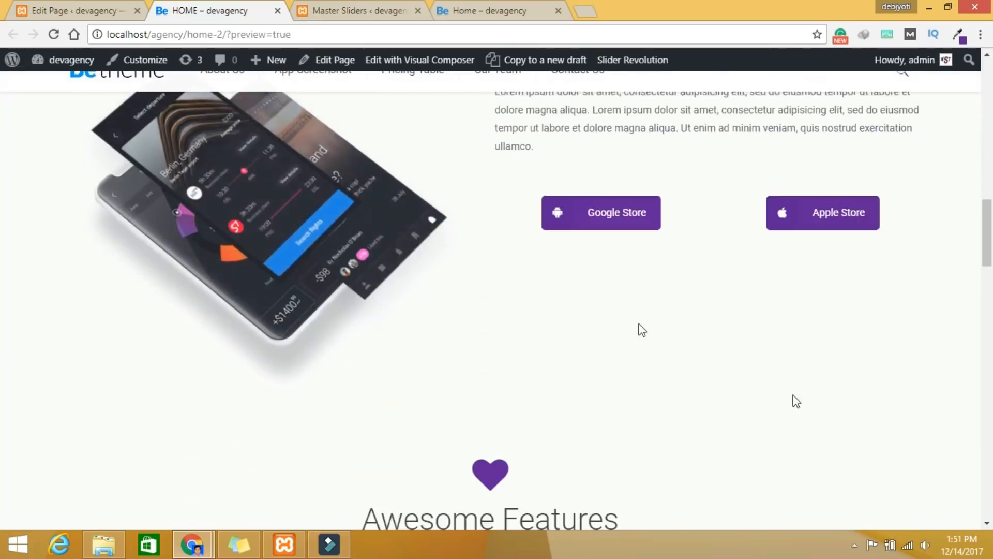
scroll(835, 414, down, 8)
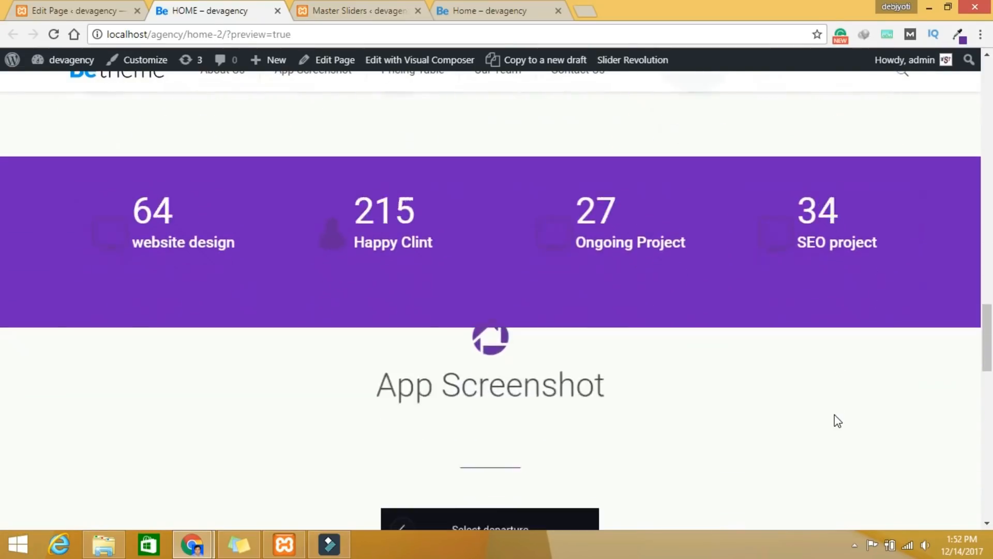
scroll(965, 455, down, 8)
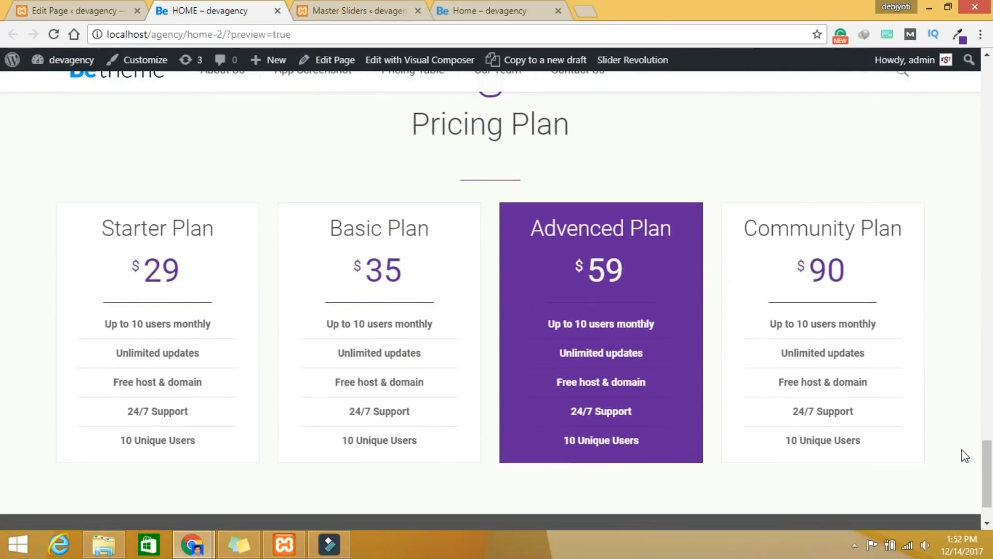
Step: Compare the preview with the reference Home page's Testimonial section, then return to the editor
click(497, 12)
scroll(606, 217, up, 3)
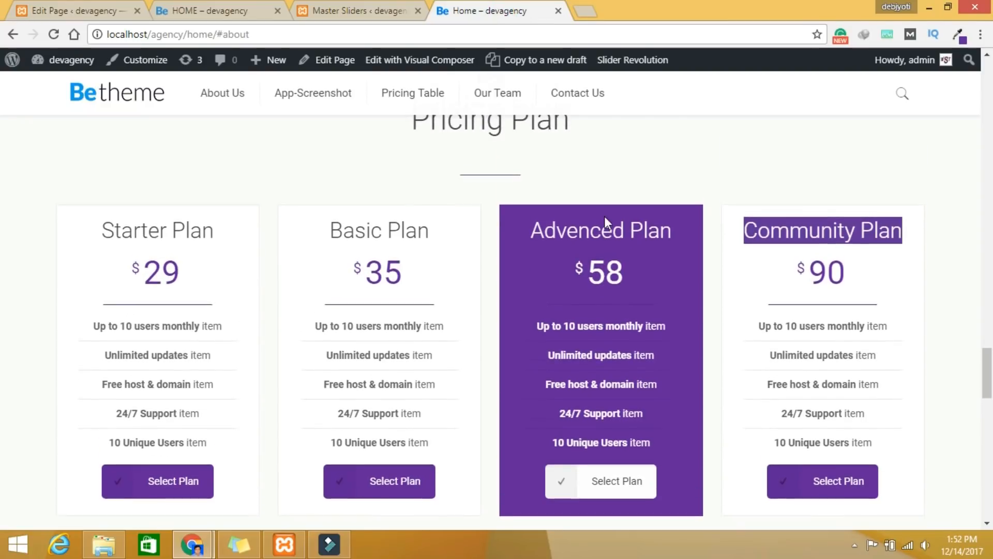
click(245, 15)
scroll(608, 300, down, 2)
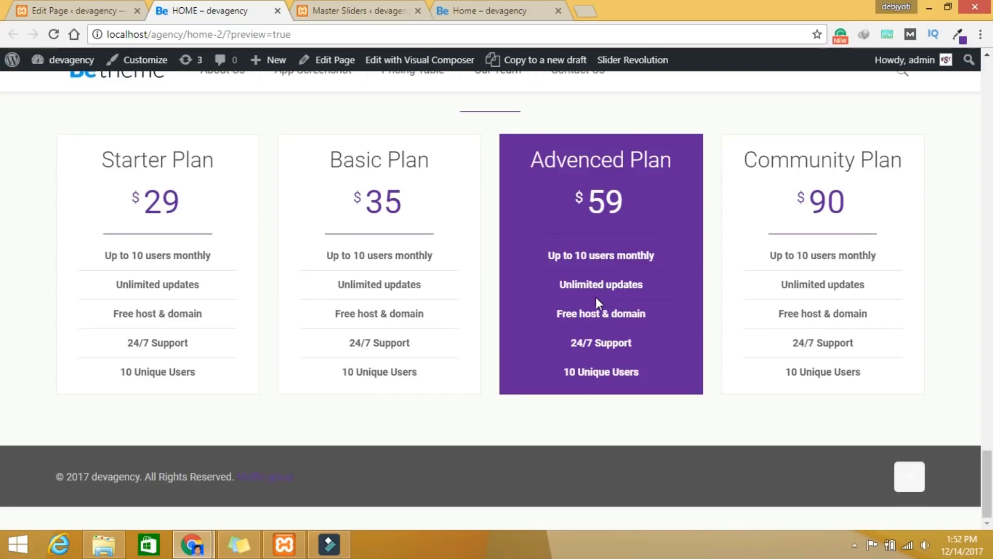
click(509, 21)
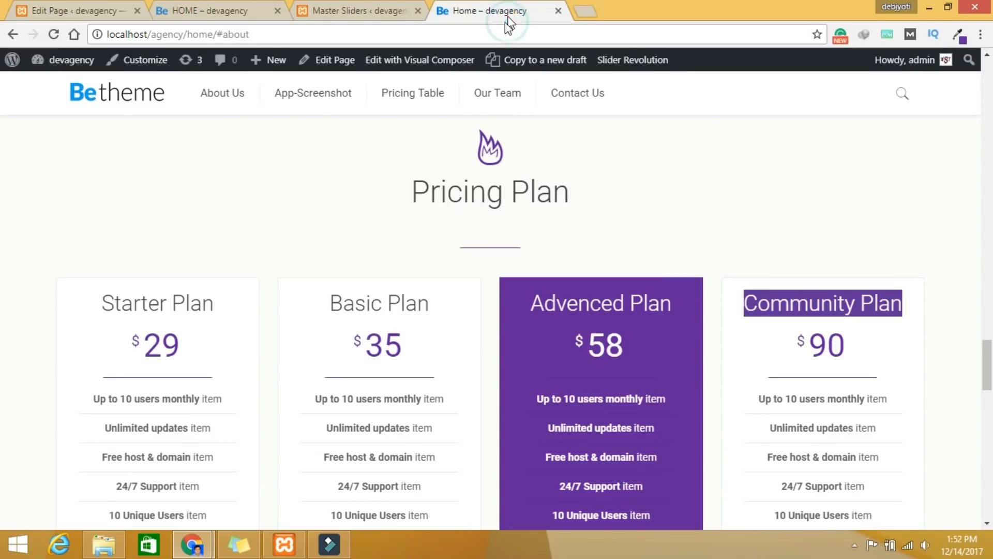
scroll(714, 303, down, 6)
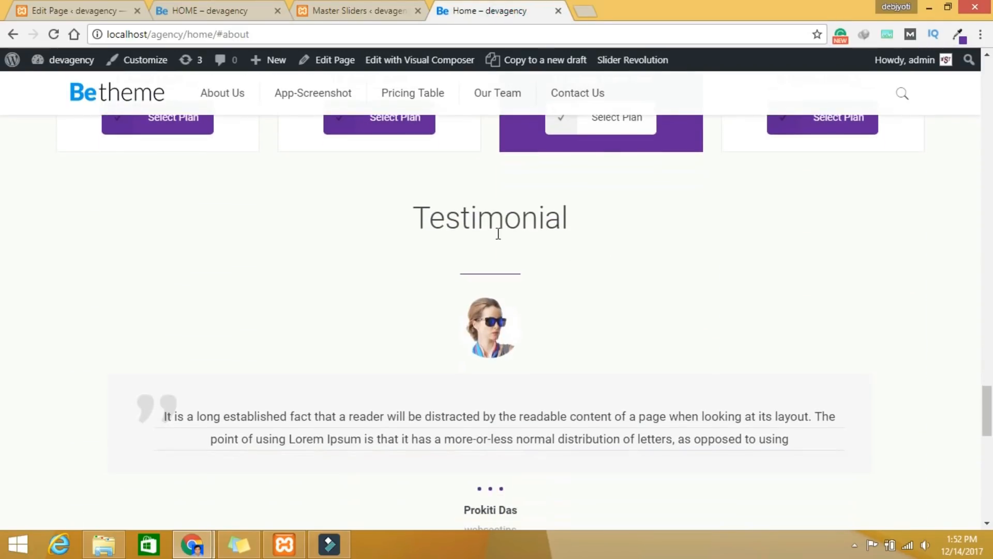
scroll(565, 235, down, 2)
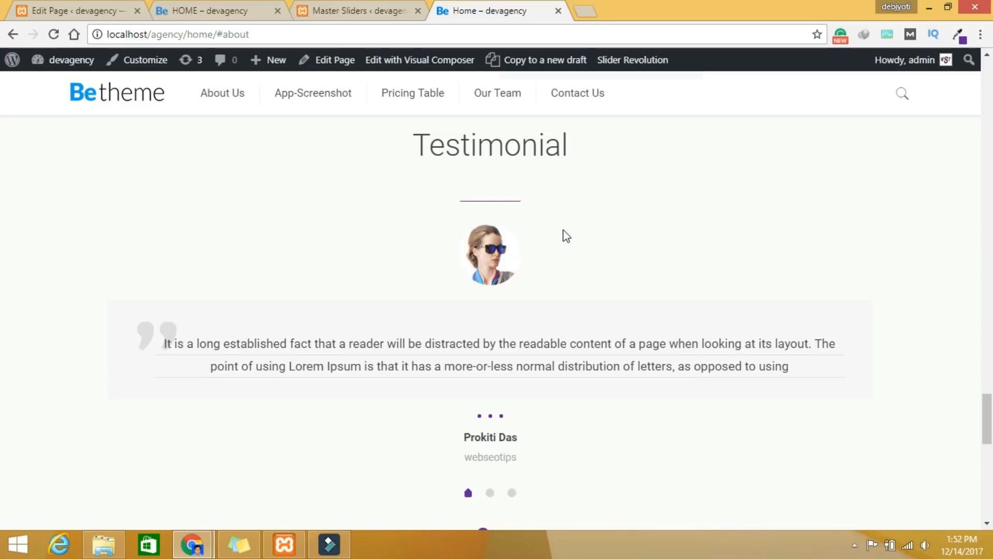
click(81, 10)
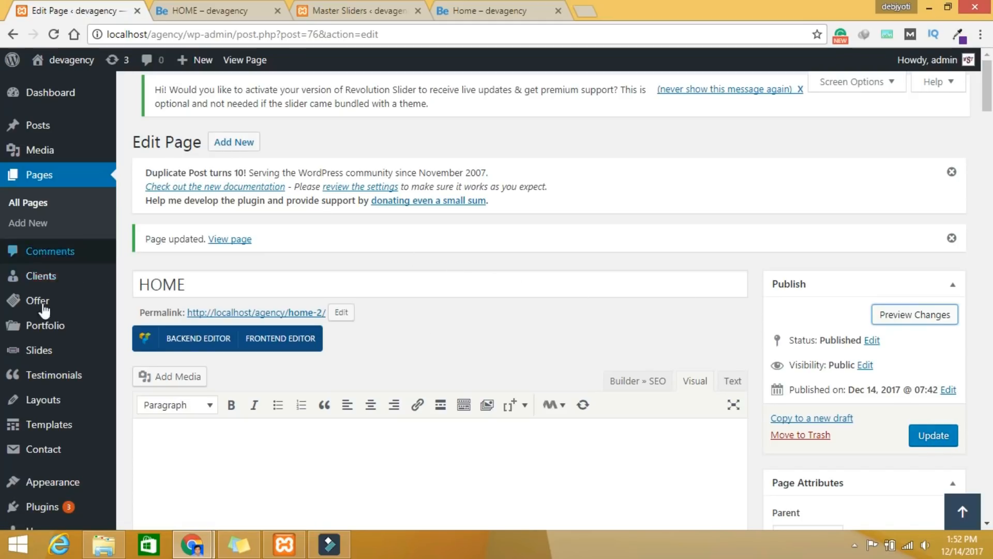
Step: Create a new testimonial with the pasted Lorem Ipsum paragraph as its body, then open the featured image picker
mouse_move(87, 384)
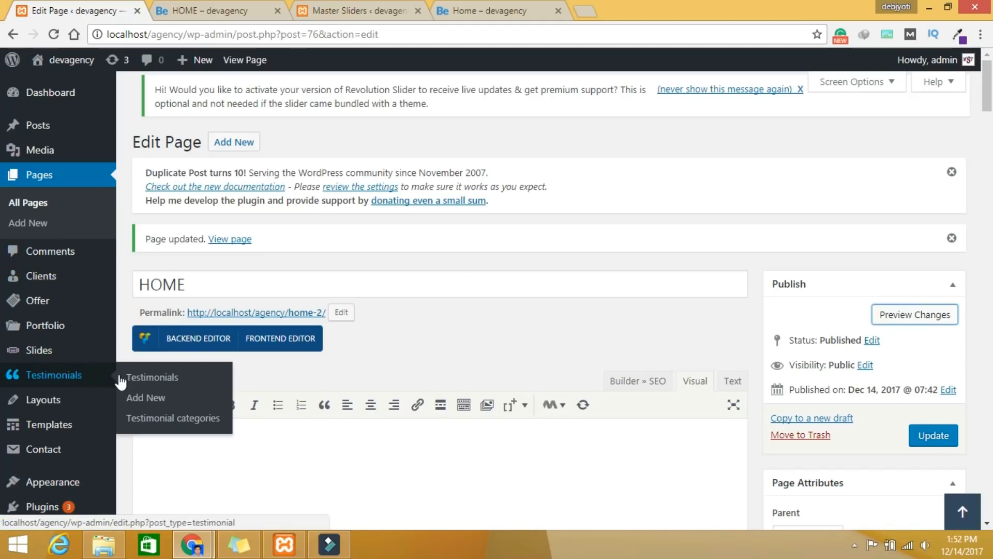
click(156, 403)
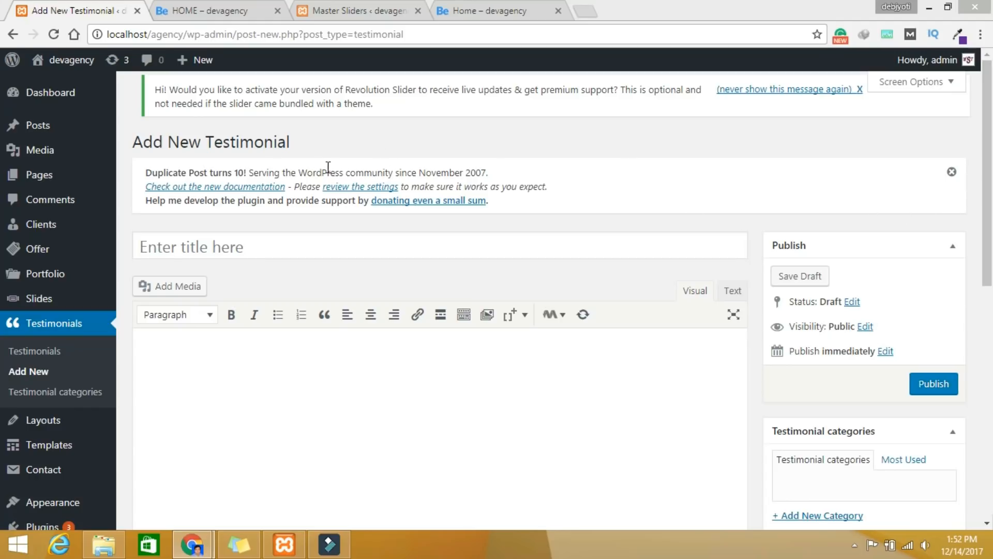
click(224, 252)
scroll(242, 255, down, 3)
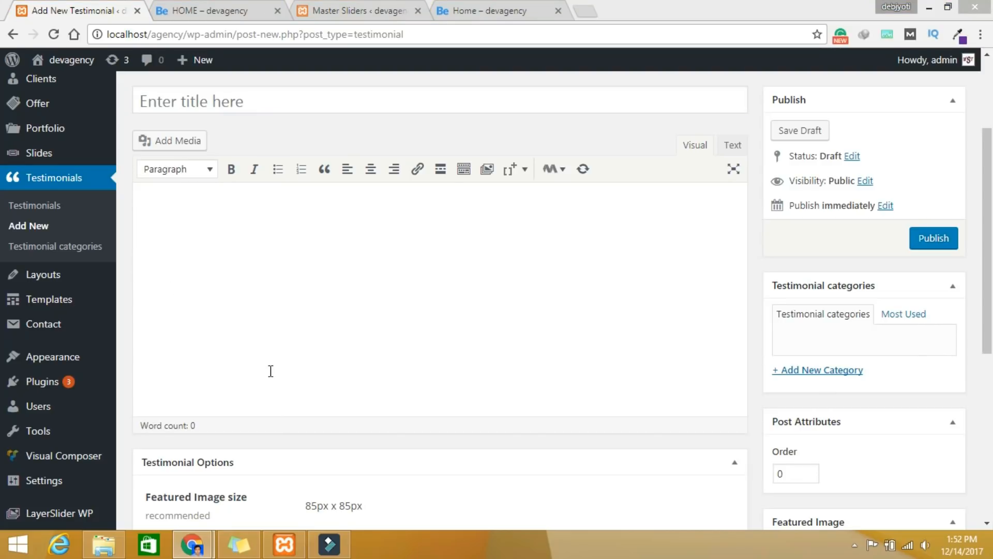
click(267, 226)
click(219, 237)
text(It is a long established fact that a reader will be distracted by the readable content of a page when looking at its layout. The point of using Lorem Ipsum is that it has a more-or-less normal distribution of letters, as opposed to using)
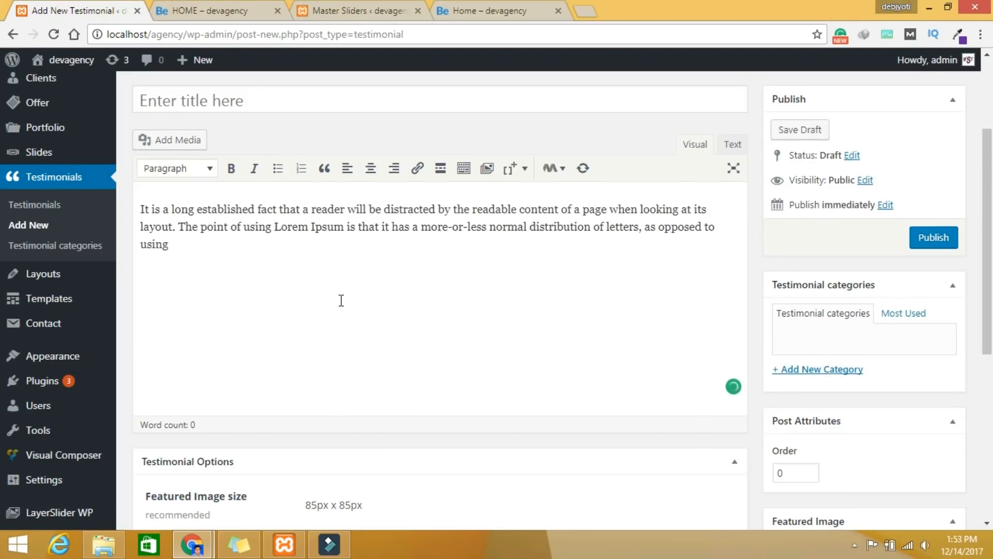
scroll(339, 297, down, 4)
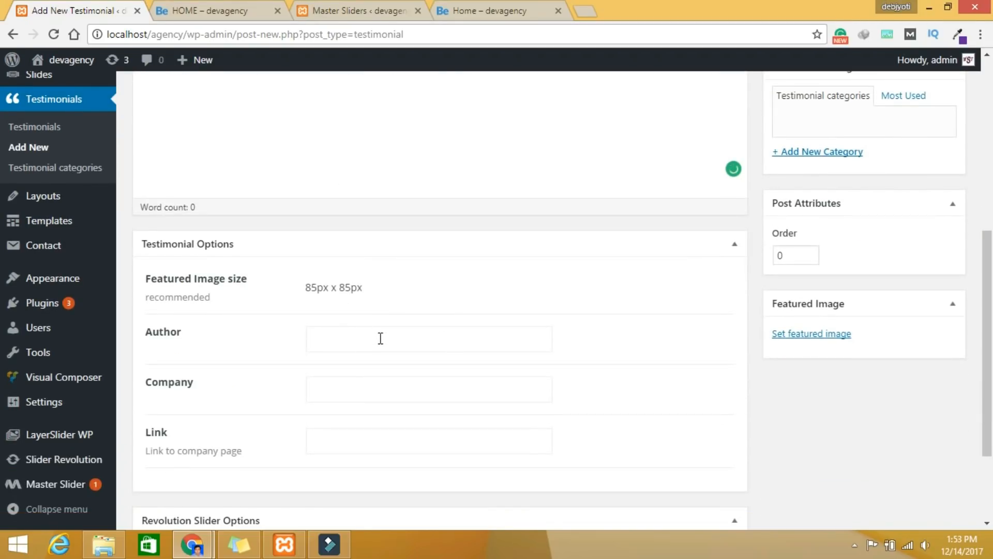
click(804, 335)
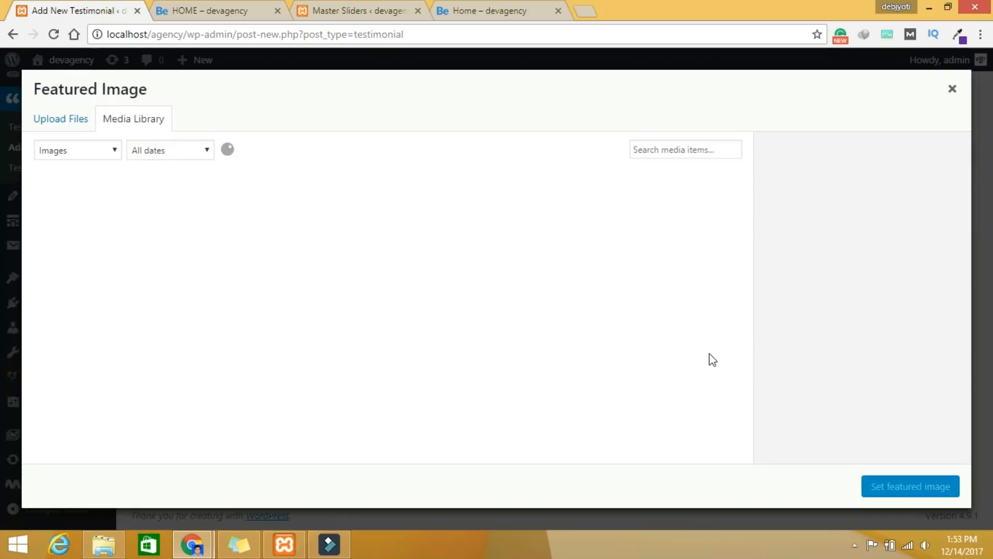
Step: Set the photo of the man in sunglasses as the testimonial's featured image
click(99, 223)
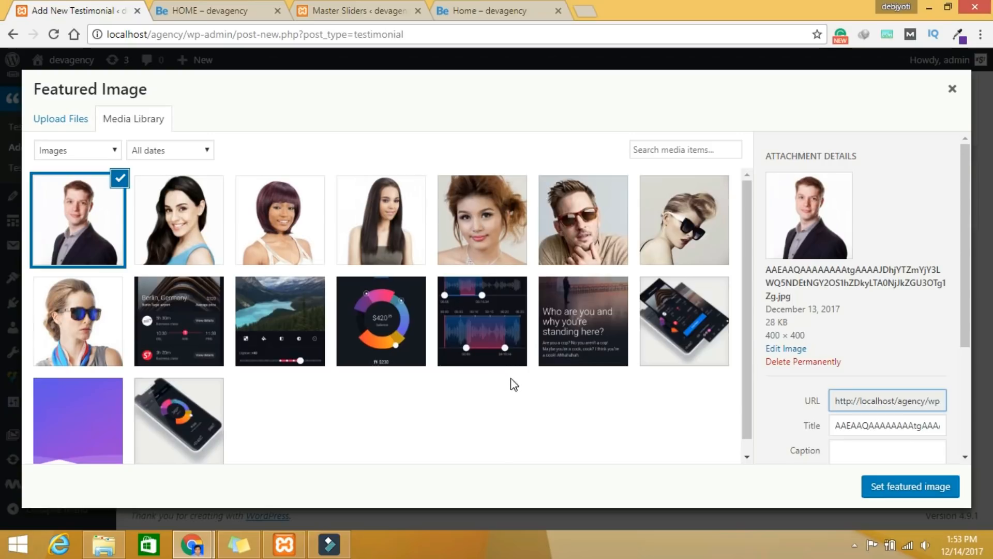
click(594, 237)
click(911, 487)
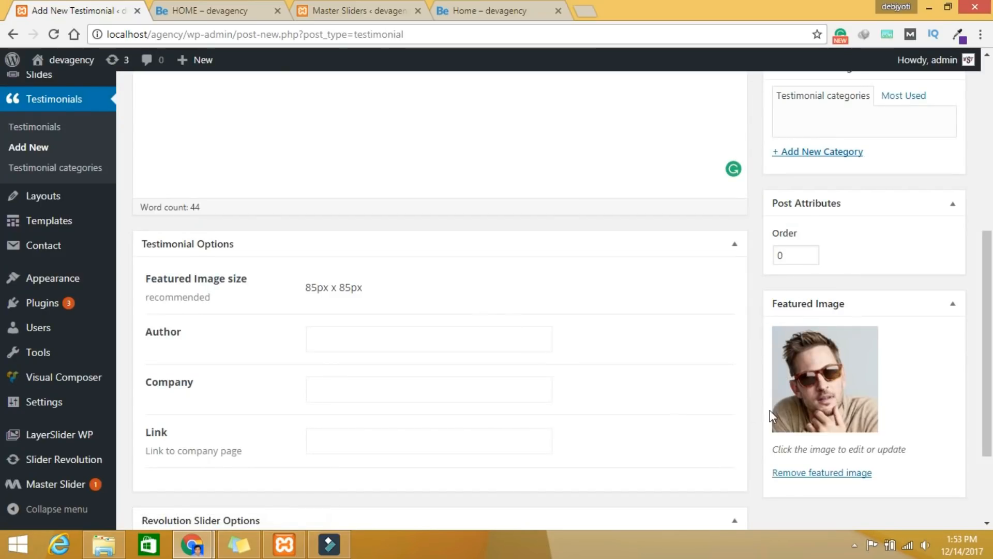
Step: Fill in the author's name and company webseotips, then publish the testimonial
click(342, 335)
click(339, 391)
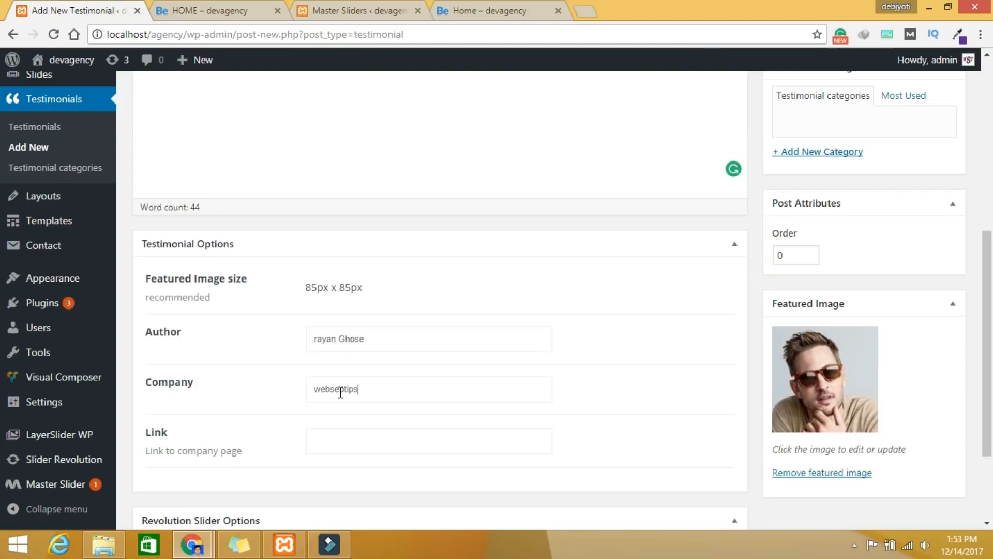
scroll(381, 404, down, 3)
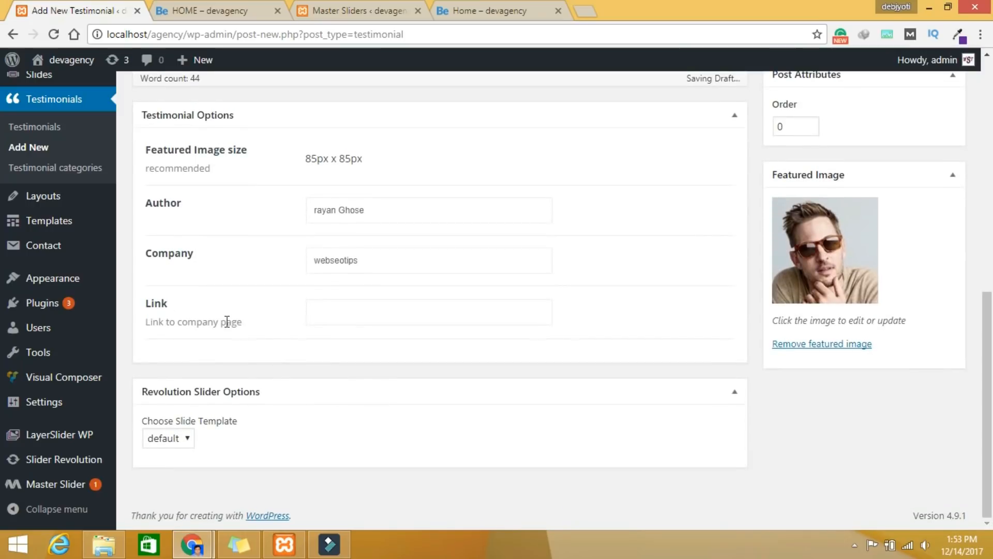
click(364, 317)
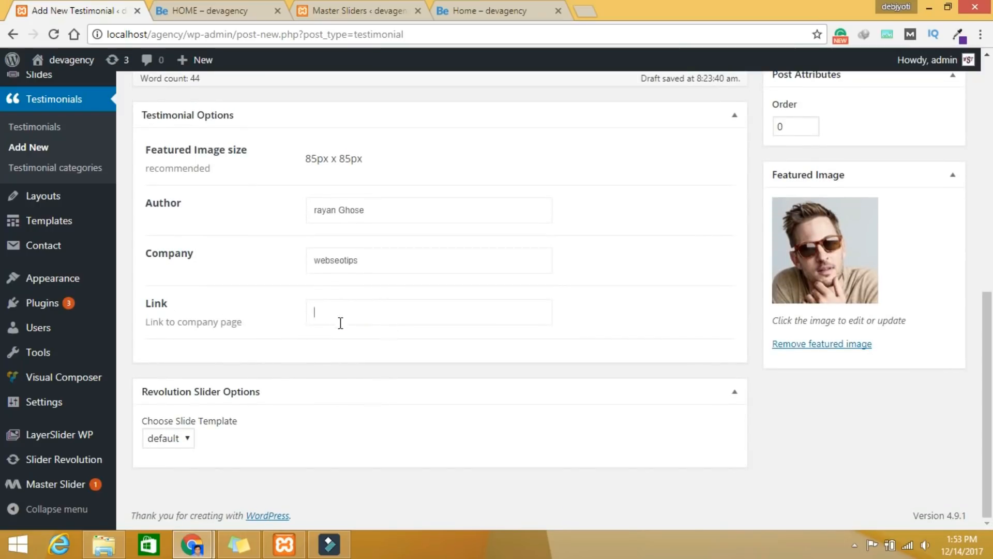
scroll(525, 468, up, 5)
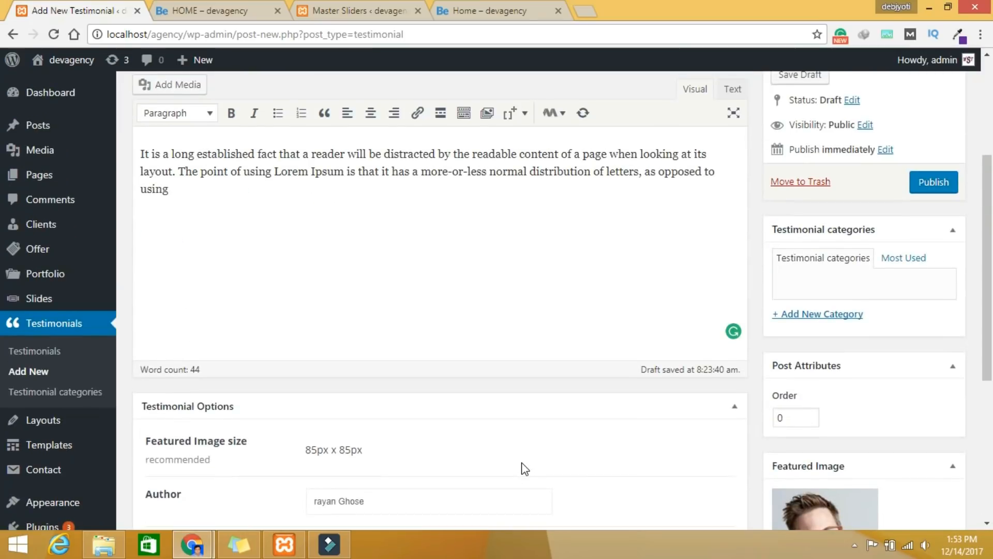
scroll(525, 468, down, 5)
scroll(525, 469, up, 8)
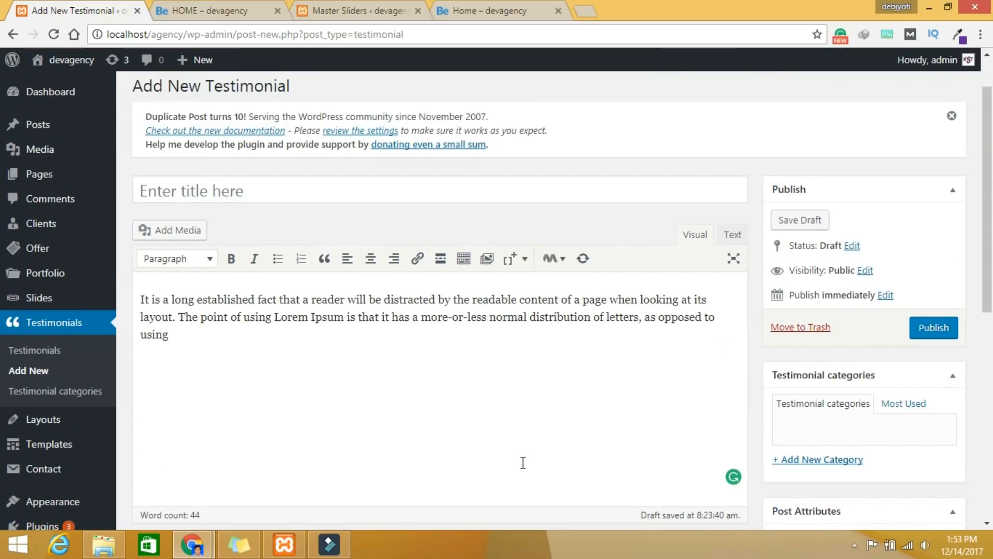
click(928, 337)
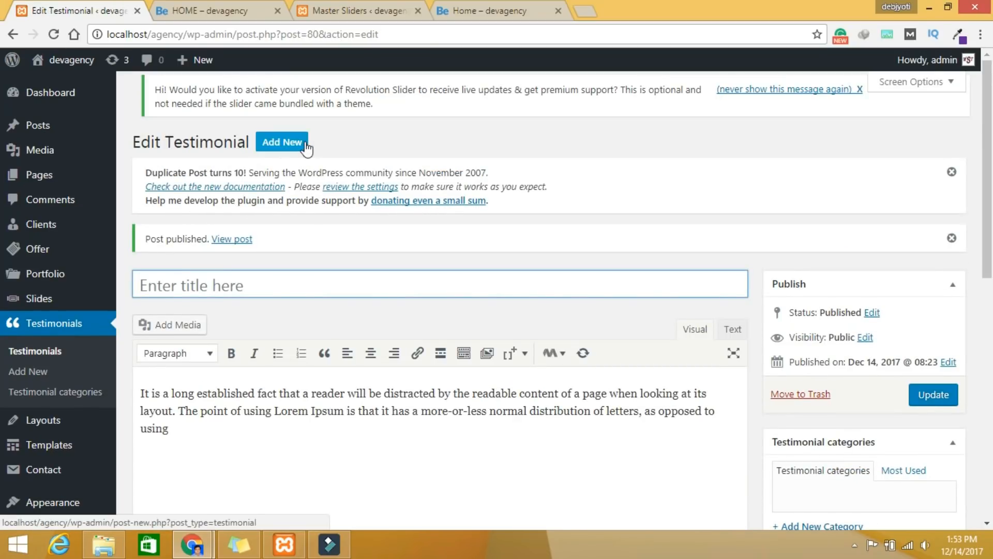
Step: Start another testimonial with the Lorem Ipsum body and the sunglasses client-1 portrait as featured image
click(301, 150)
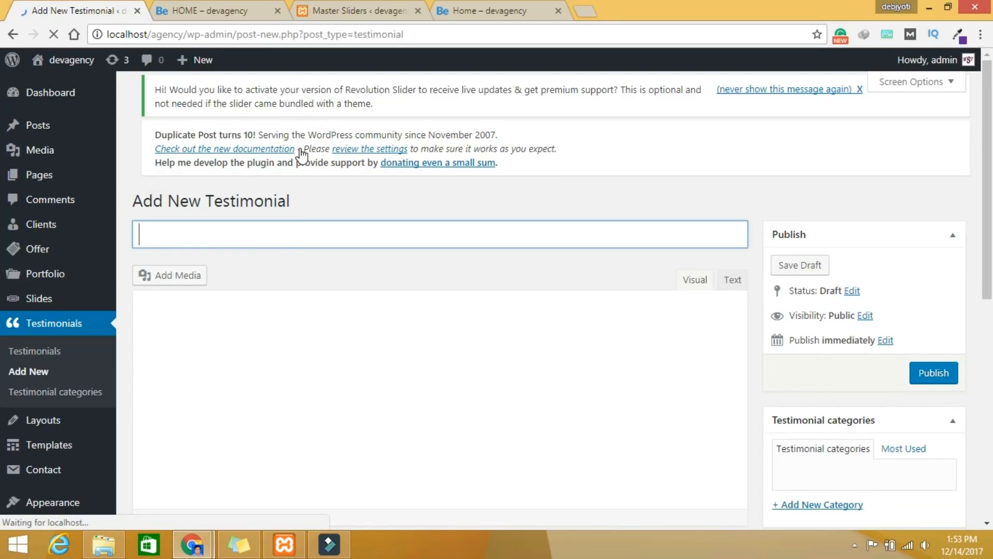
click(204, 333)
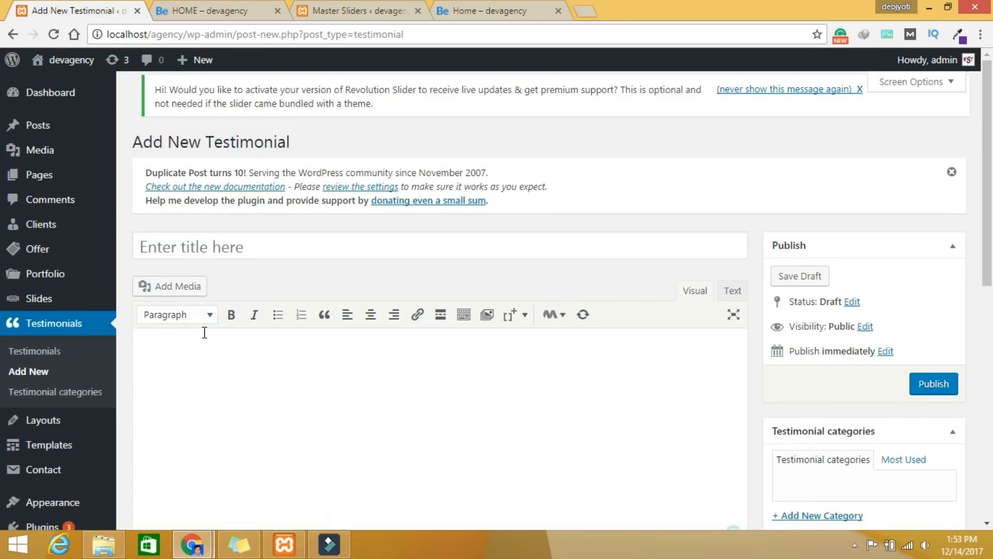
text(It is a long established fact that a reader will be distracted by the readable content of a page when looking at its layout. The point of using Lorem Ipsum is that it has a more-or-less normal distribution of letters, as opposed to using)
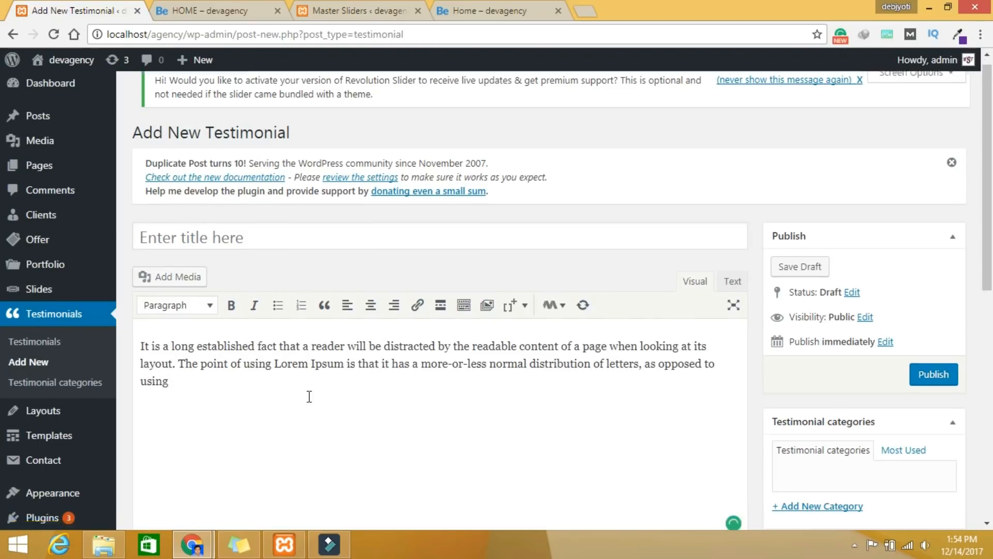
scroll(311, 395, down, 4)
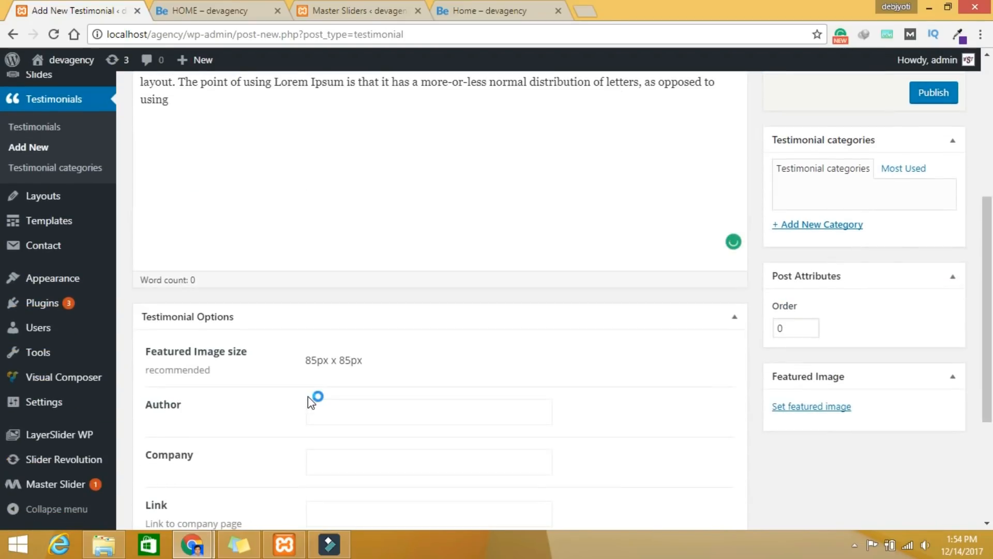
click(797, 407)
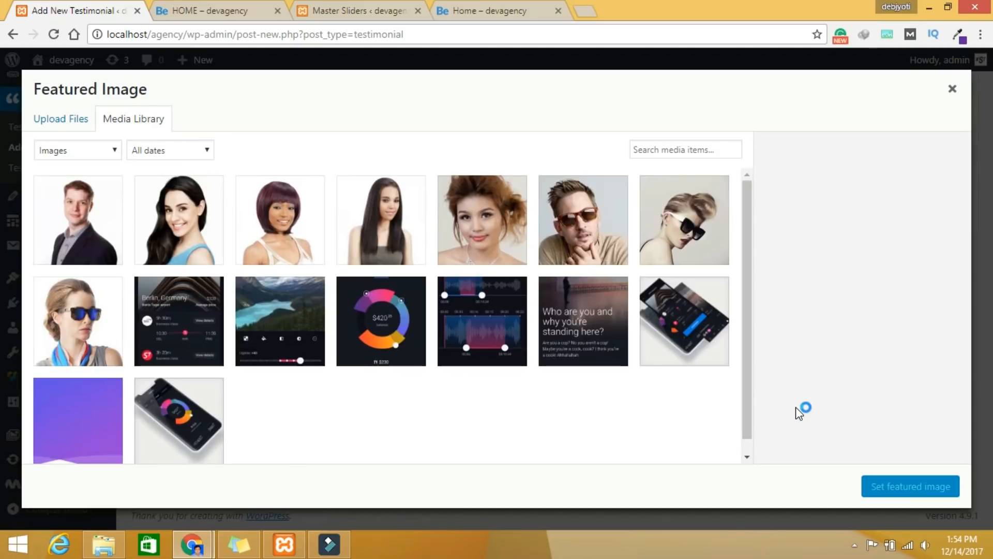
click(678, 242)
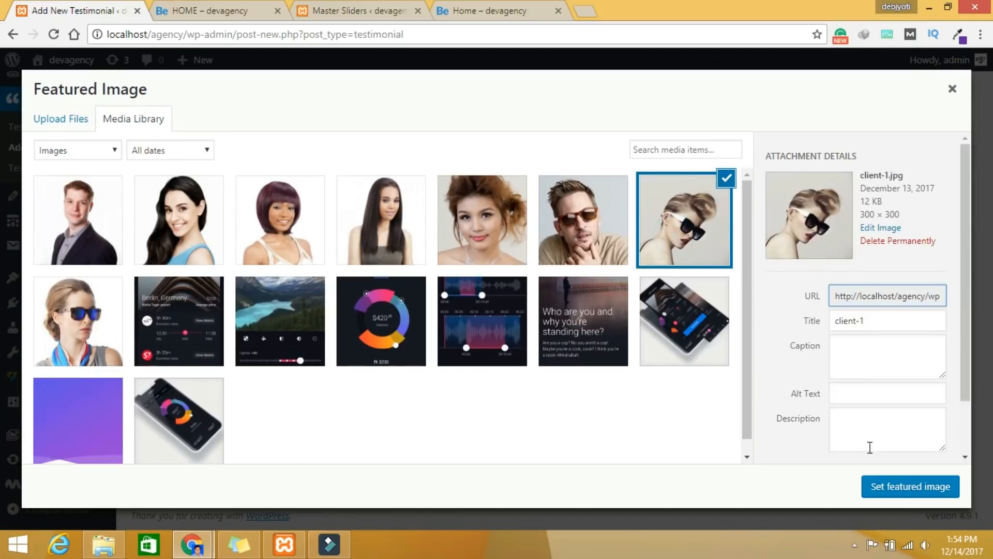
click(892, 485)
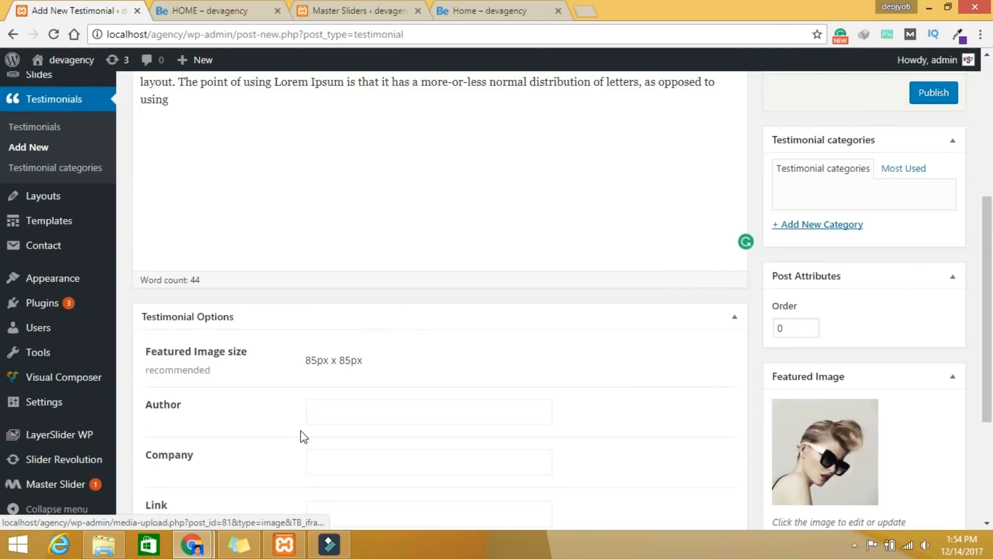
Step: Enter the author's name and company in Testimonial Options, publish it, and begin a new testimonial
scroll(300, 432, down, 4)
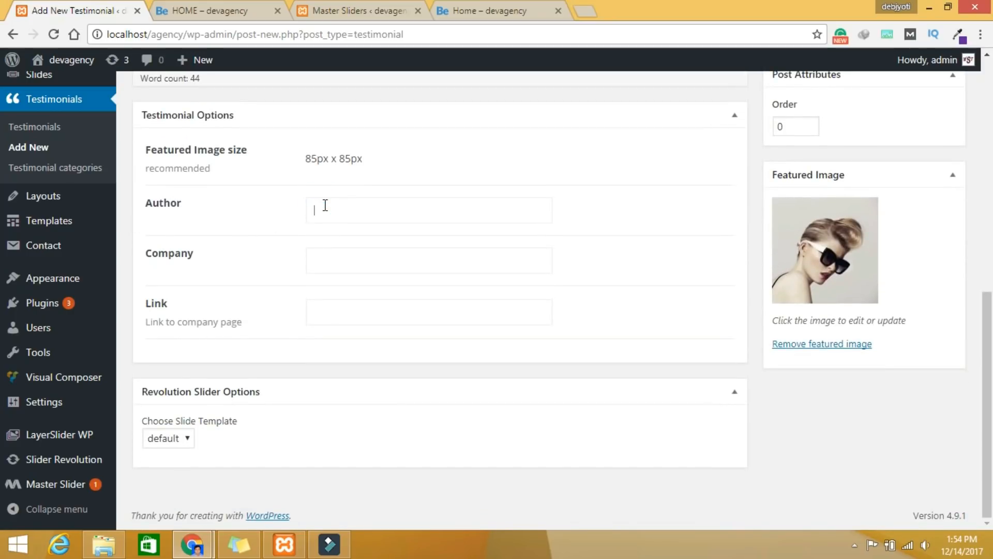
text(ra)
scroll(325, 206, up, 1)
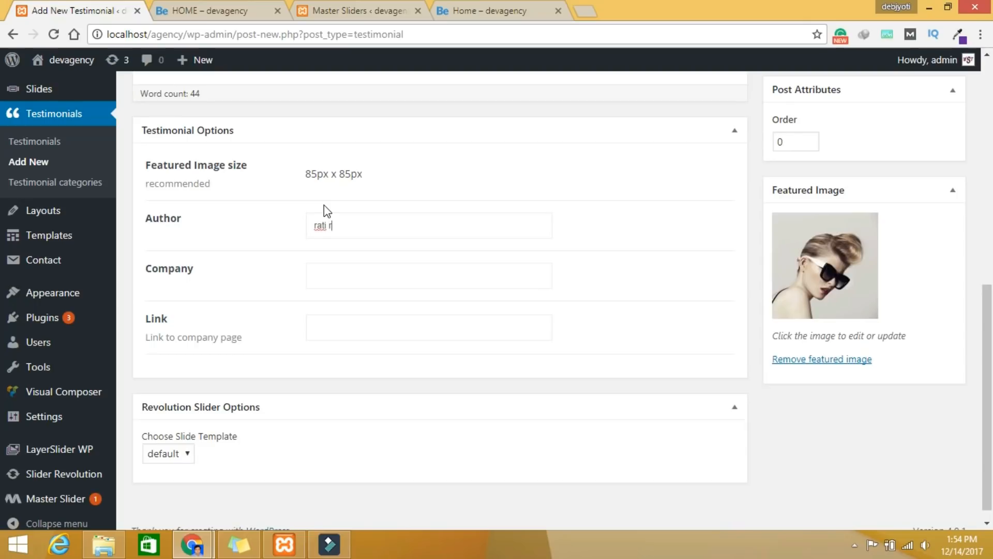
click(341, 265)
scroll(618, 370, up, 7)
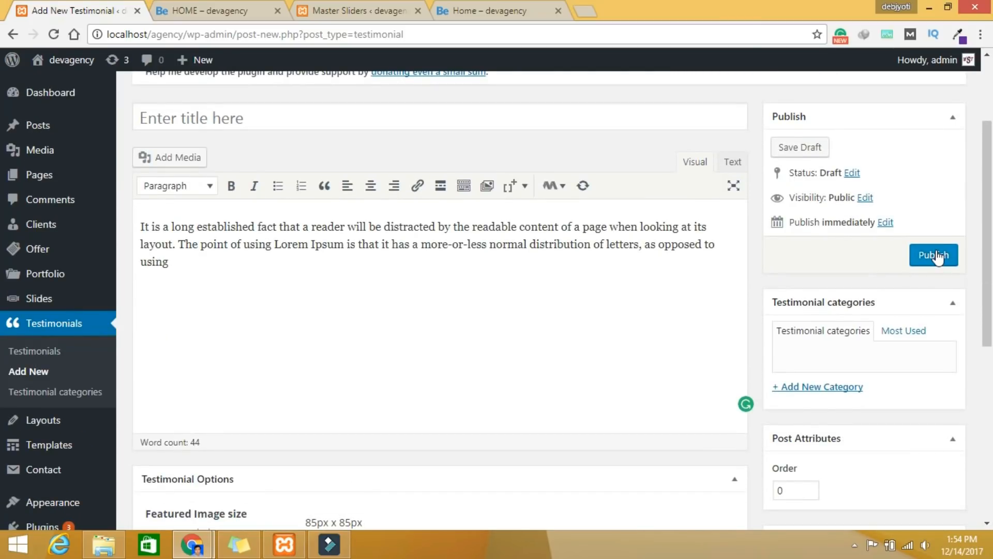
click(938, 256)
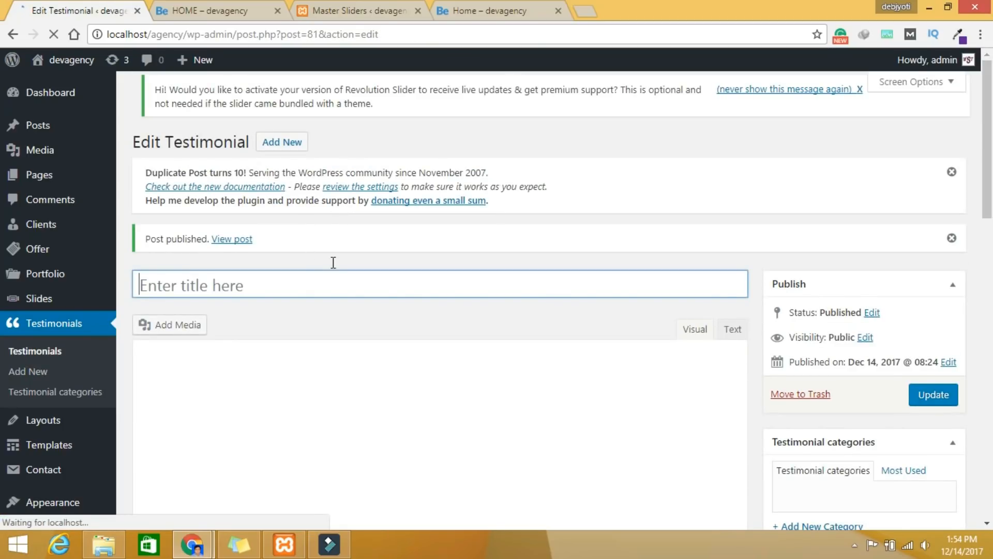
click(285, 147)
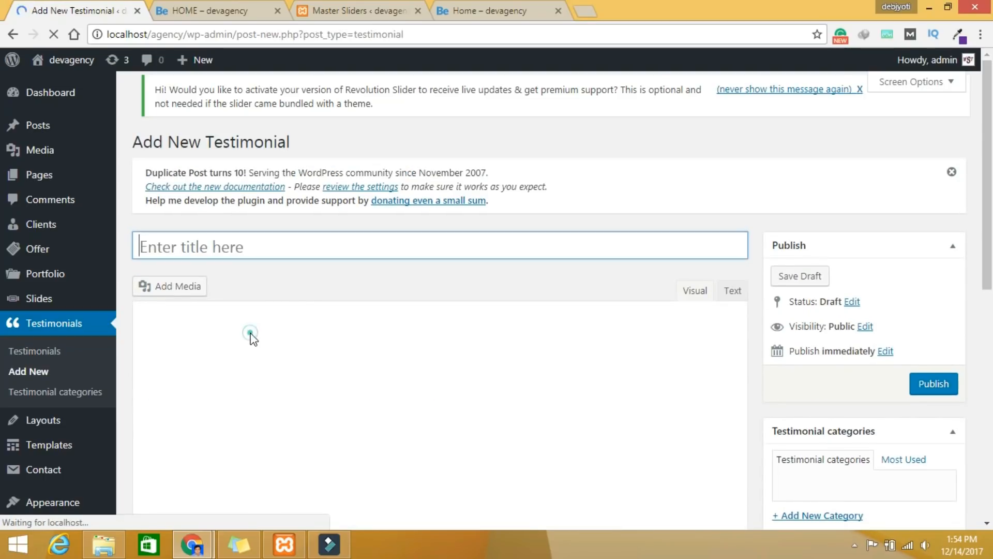
Step: Paste the Lorem Ipsum body and set the blue-sunglasses client-2 portrait as featured image
click(252, 333)
text(It is a long established fact that a reader will be distracted by the readable content of a page when looking at its layout. The point of using Lorem Ipsum is that it has a more-or-less normal distribution of letters, as opposed to using)
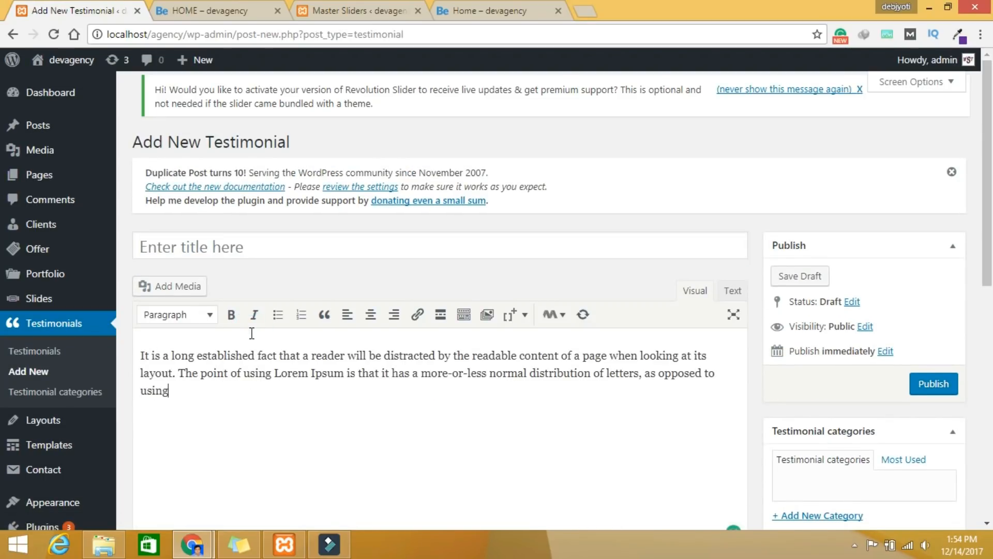
scroll(335, 377, down, 5)
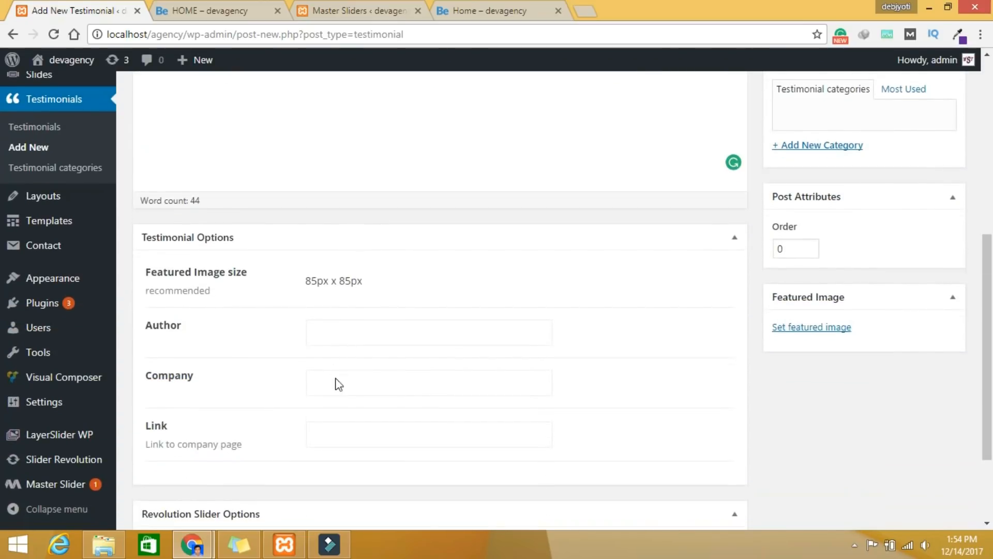
scroll(288, 219, up, 5)
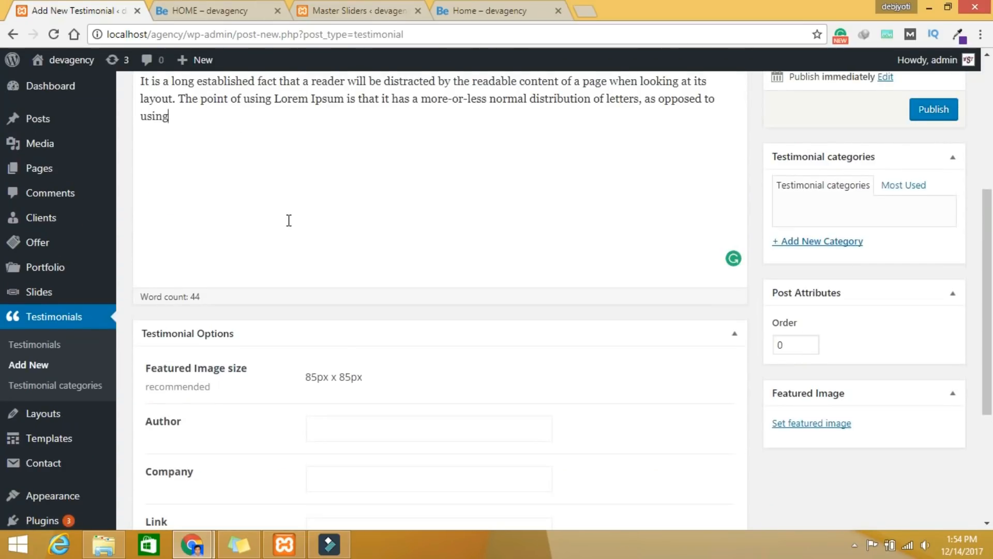
scroll(289, 220, down, 5)
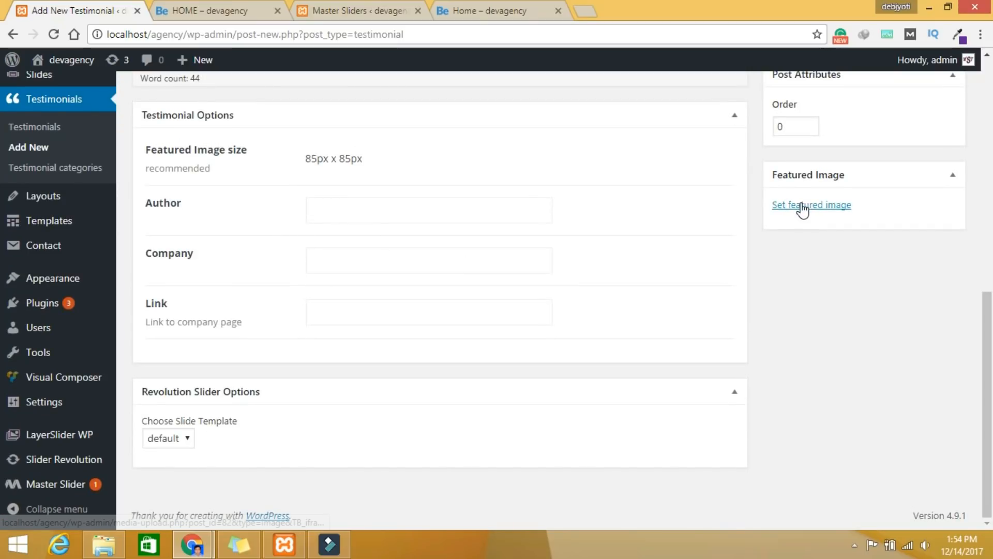
click(803, 209)
click(99, 335)
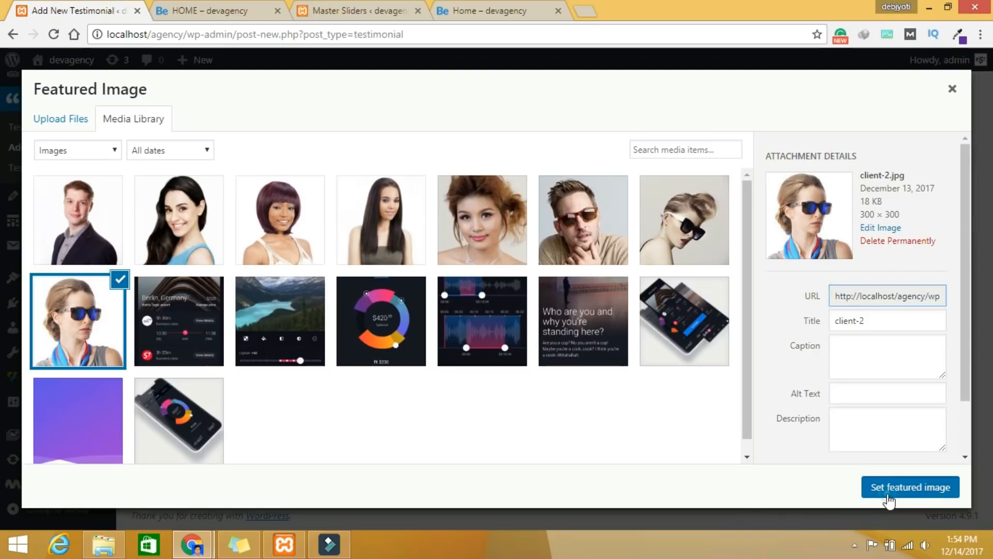
click(886, 489)
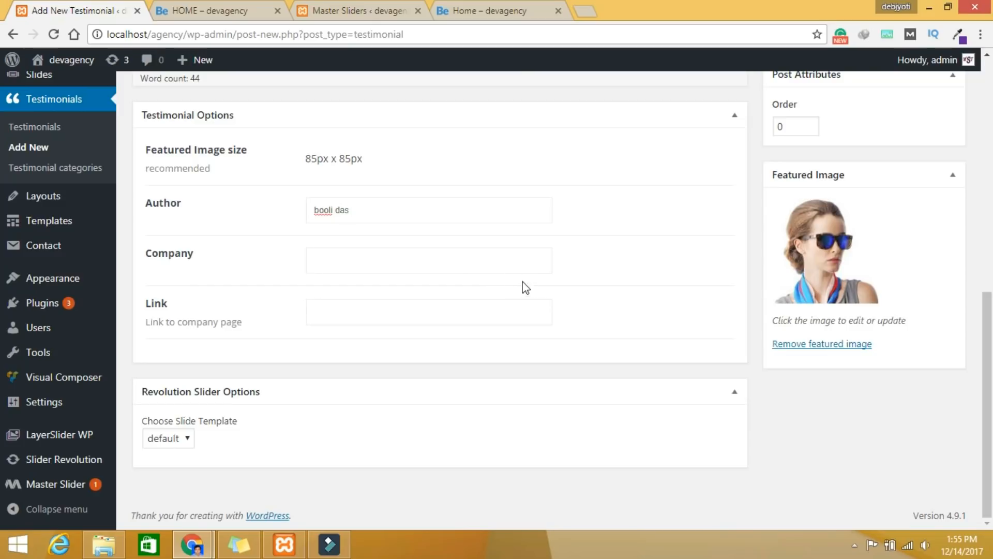
Step: Set the company to webseotips from the autofill suggestion and capitalise the author's name
click(365, 270)
text(we)
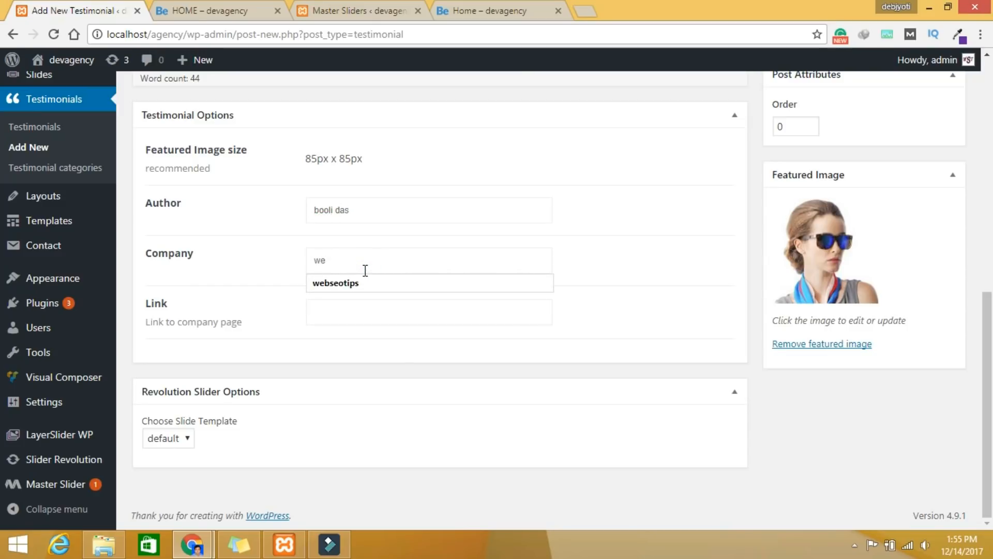
click(372, 283)
click(319, 210)
key(BackSpace)
text(B)
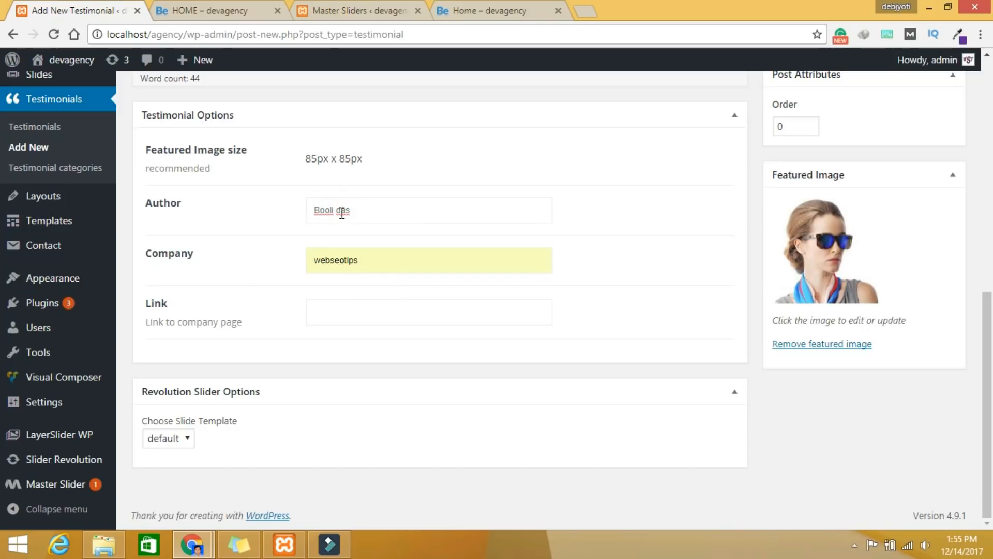
scroll(642, 259, up, 10)
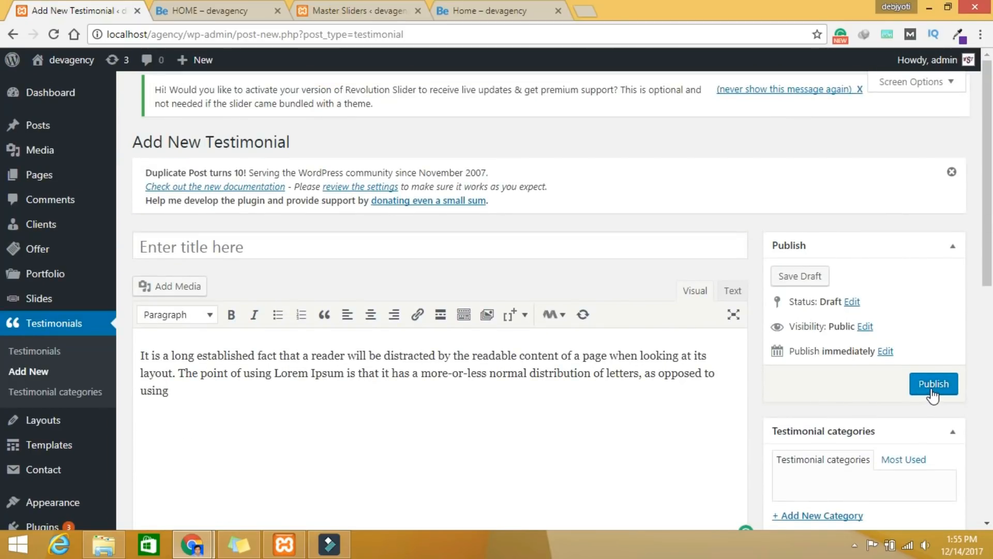
Step: Publish the third testimonial and go to the All Pages list
click(933, 386)
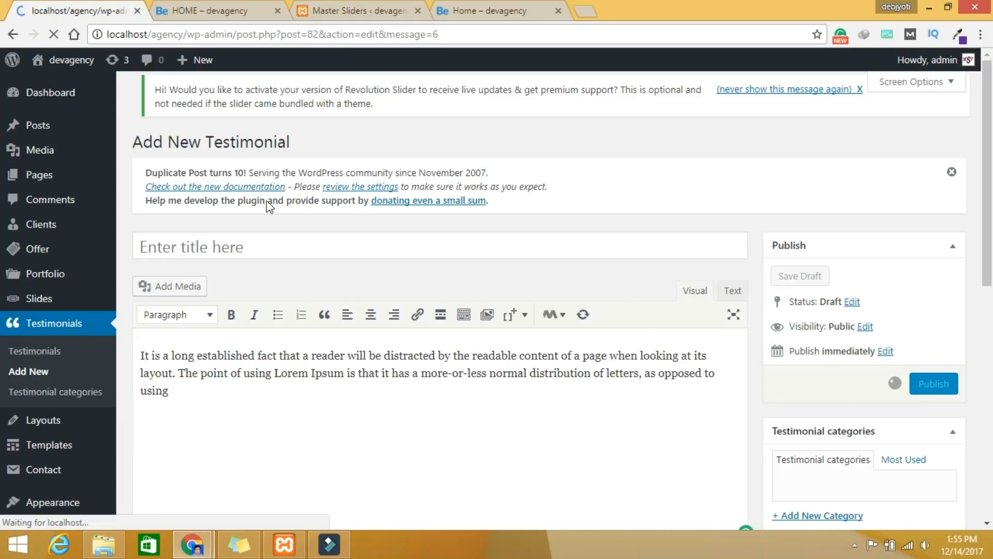
mouse_move(89, 176)
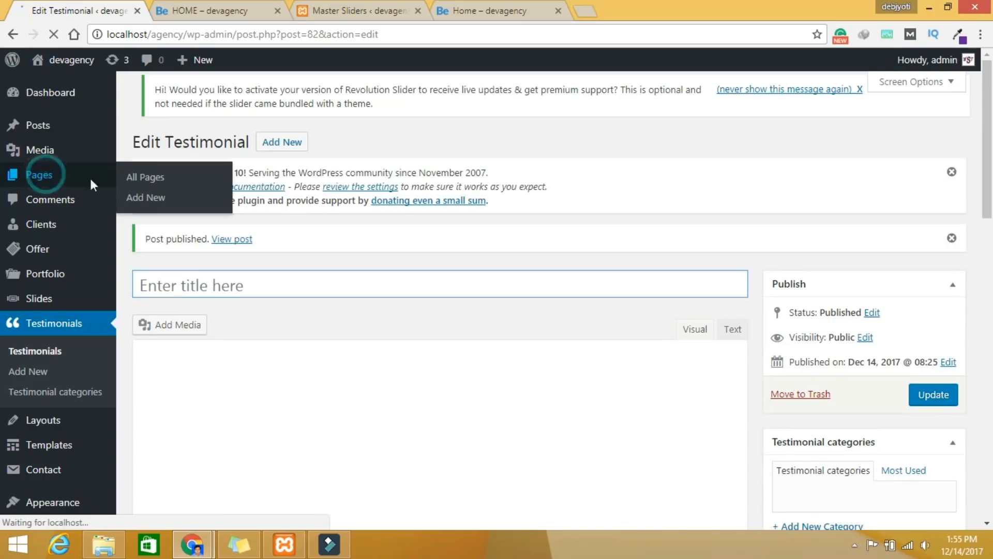
click(140, 162)
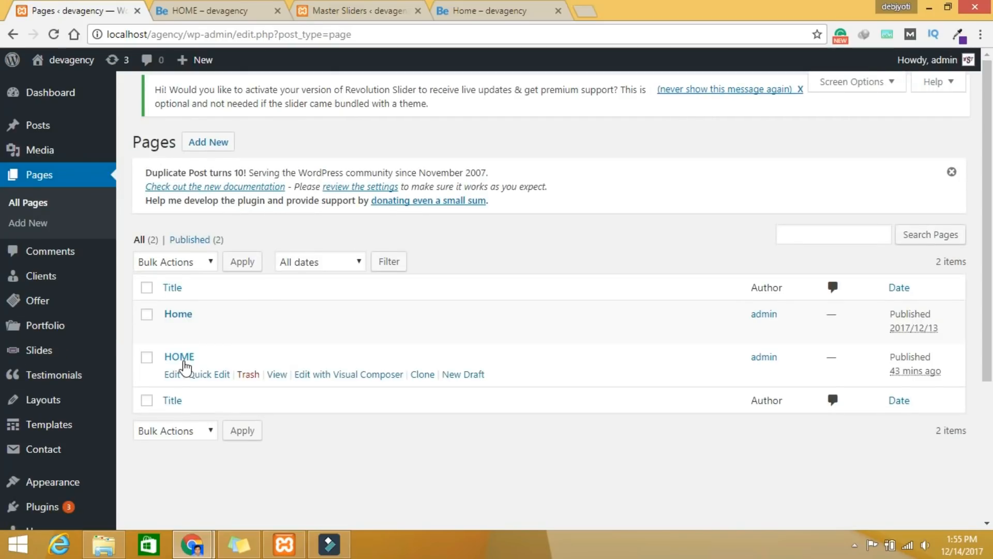
click(181, 357)
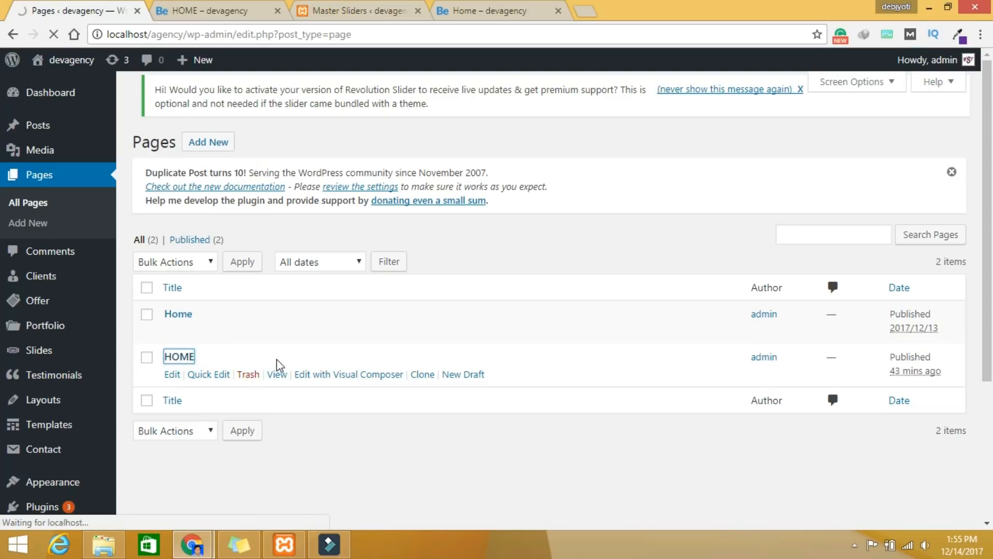
scroll(278, 357, down, 15)
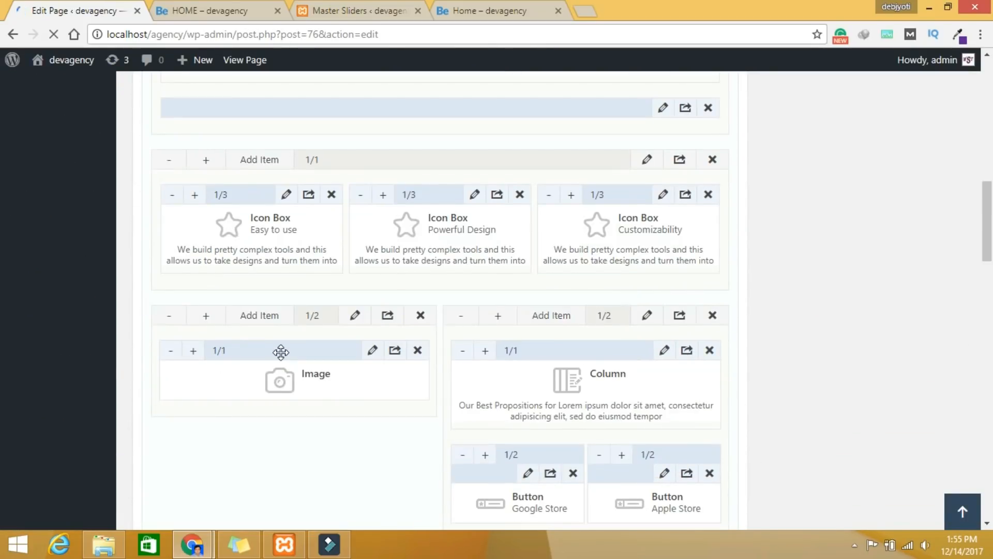
scroll(281, 353, down, 15)
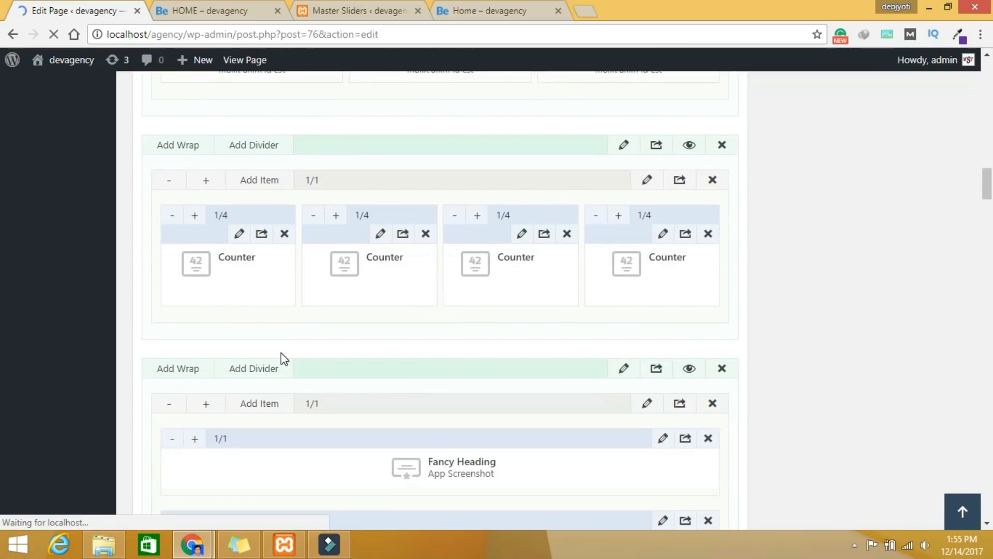
scroll(282, 356, down, 10)
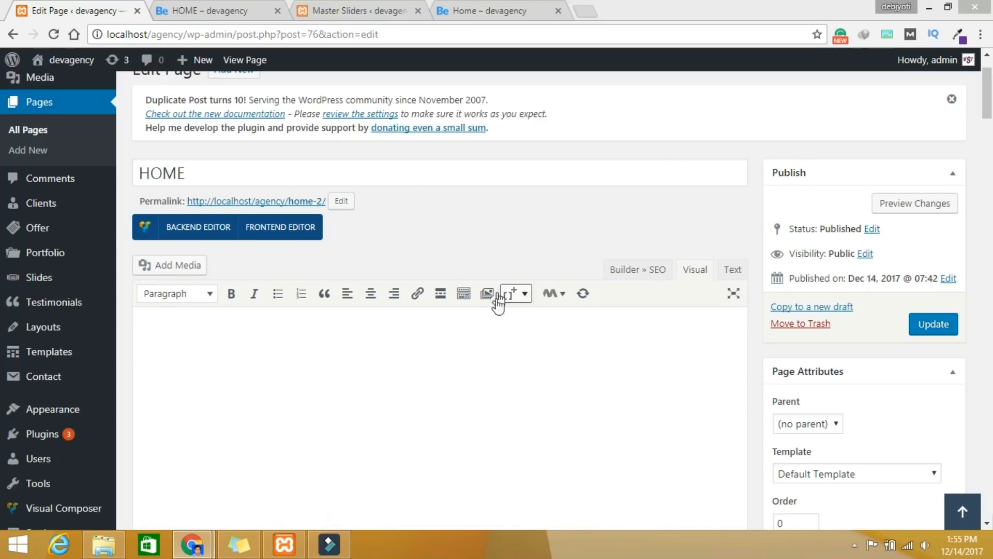
scroll(498, 313, down, 4)
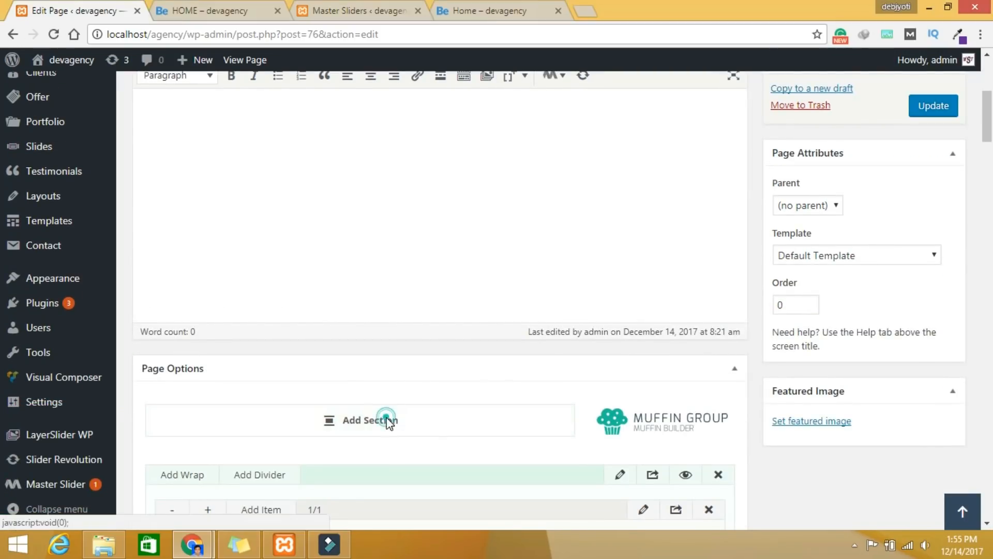
scroll(511, 371, down, 15)
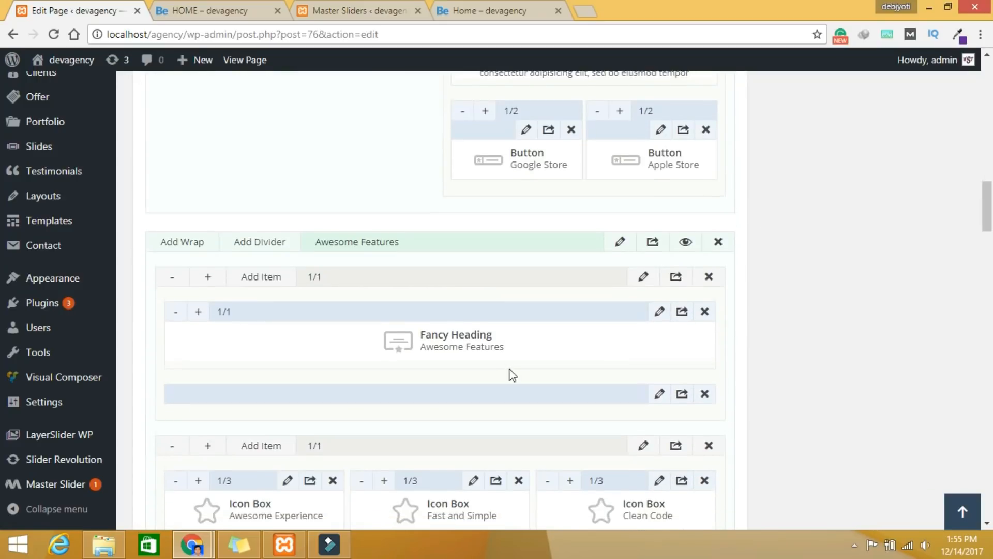
scroll(512, 375, down, 9)
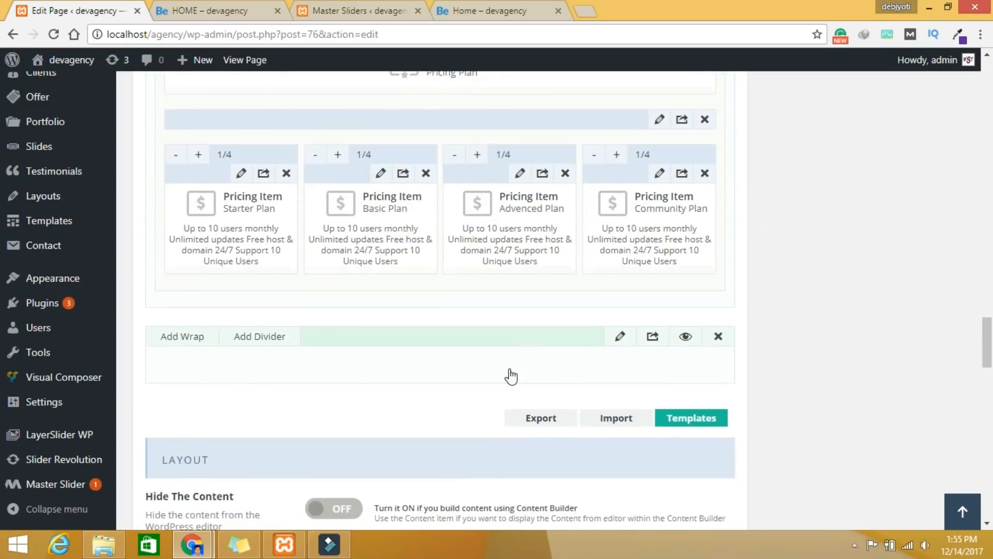
scroll(512, 374, down, 3)
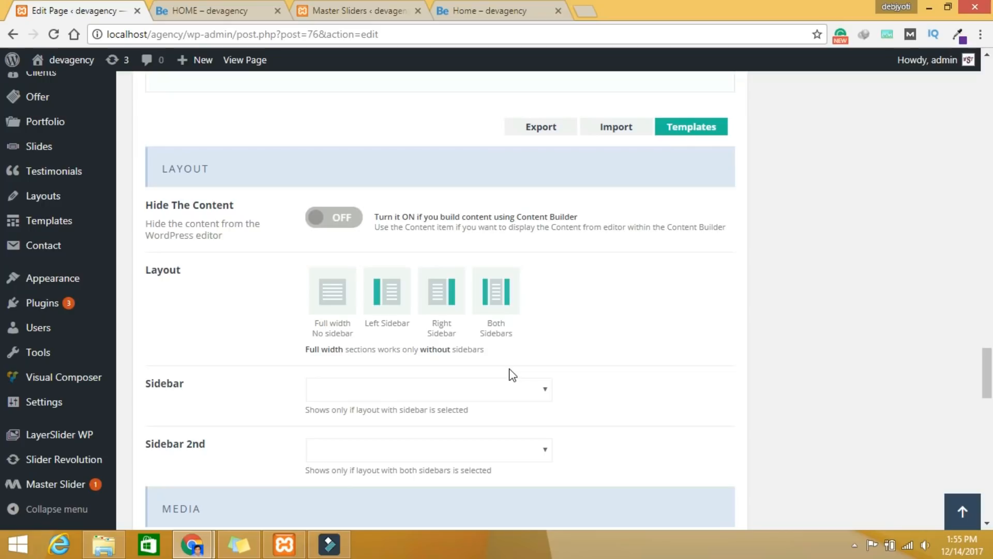
scroll(512, 375, down, 7)
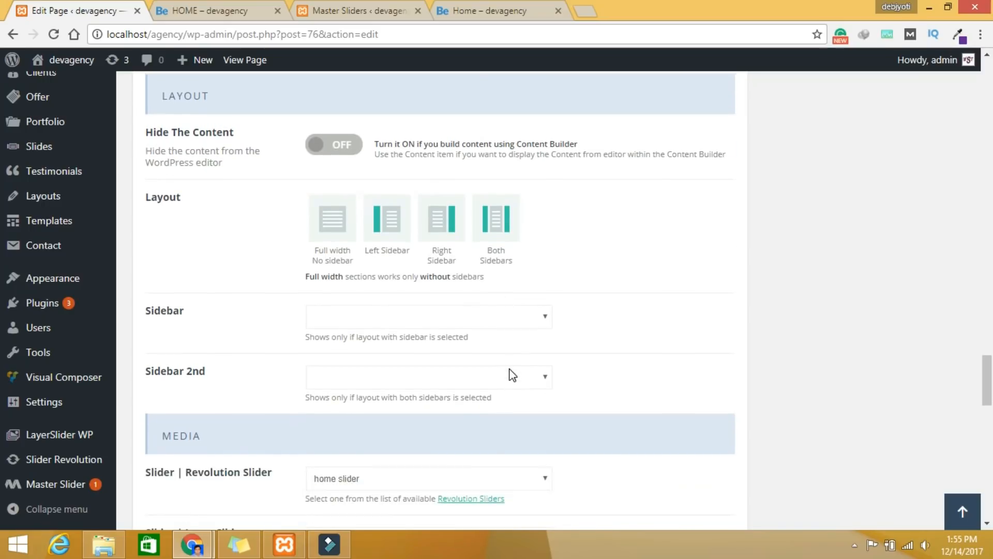
scroll(511, 369, up, 10)
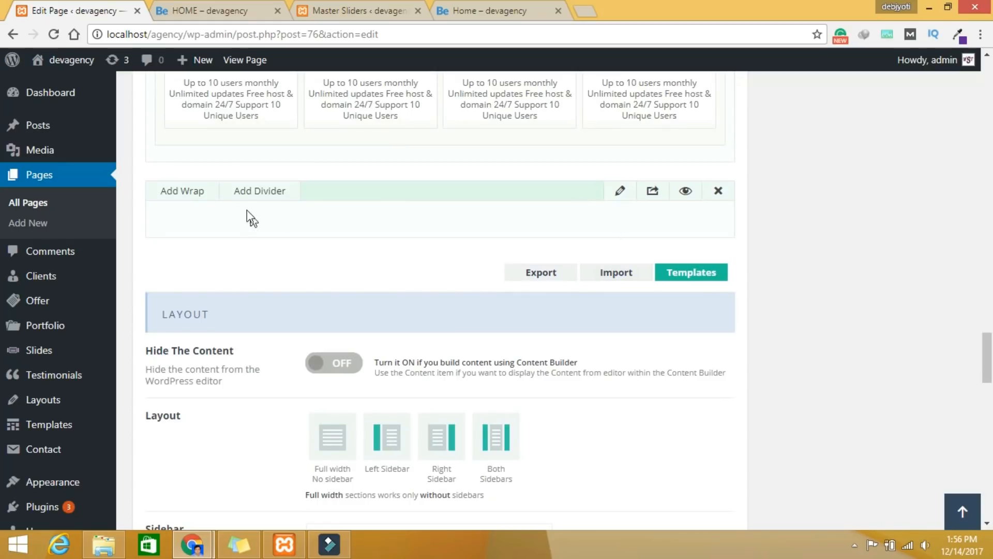
Step: Add a wrap to the new section containing a Fancy Heading item
click(182, 190)
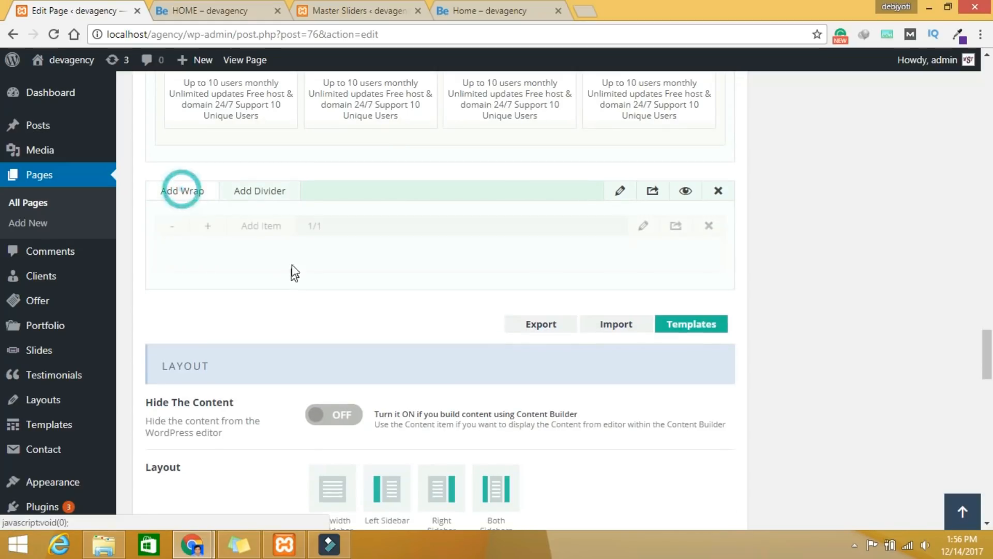
click(259, 225)
click(804, 122)
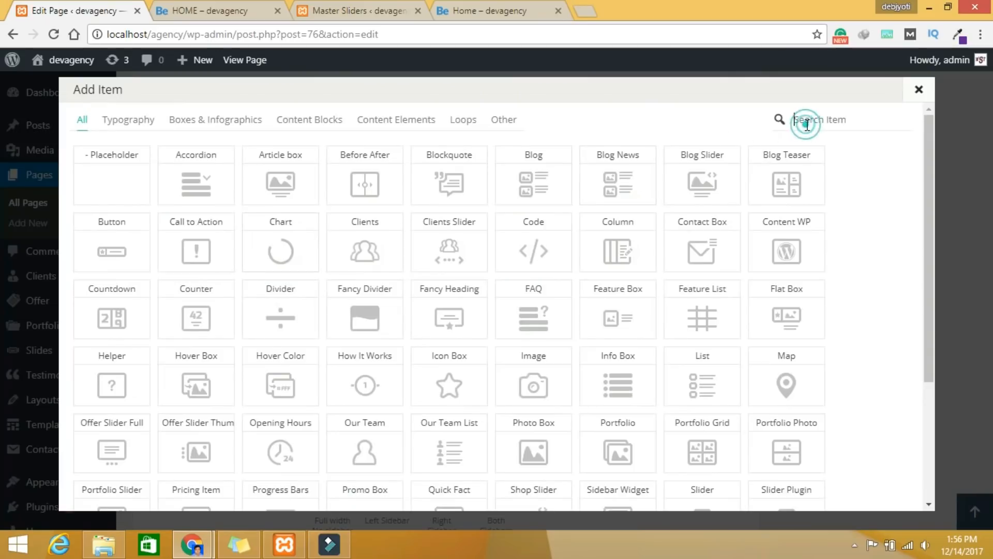
text(fa)
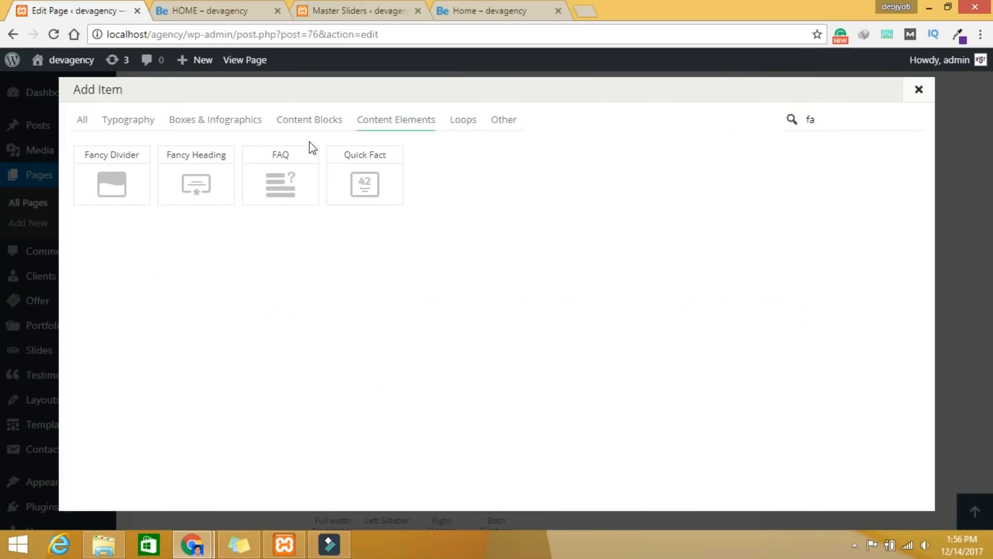
click(195, 175)
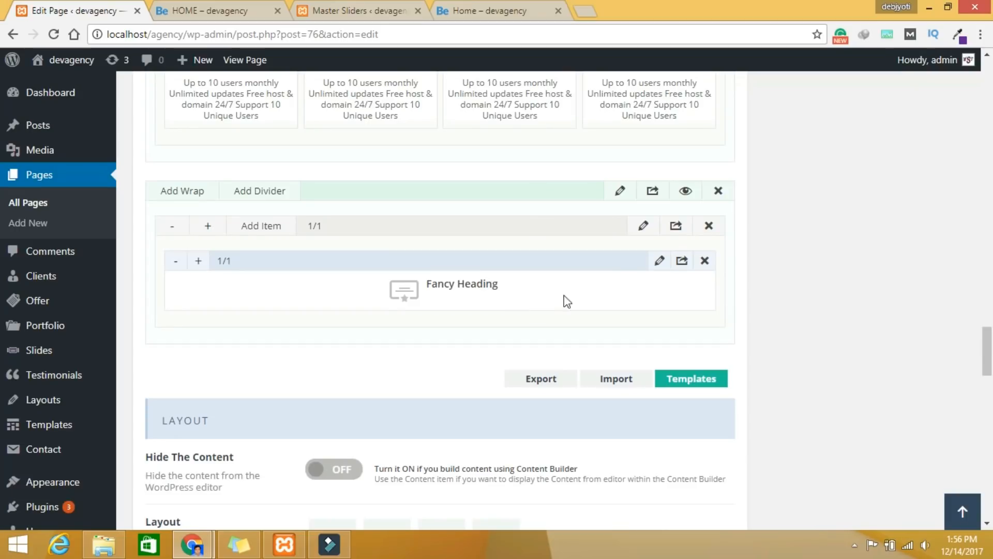
Step: Give the Fancy Heading title 'Testimonial', a microphone icon and Bounce In Up animation, and save
click(660, 263)
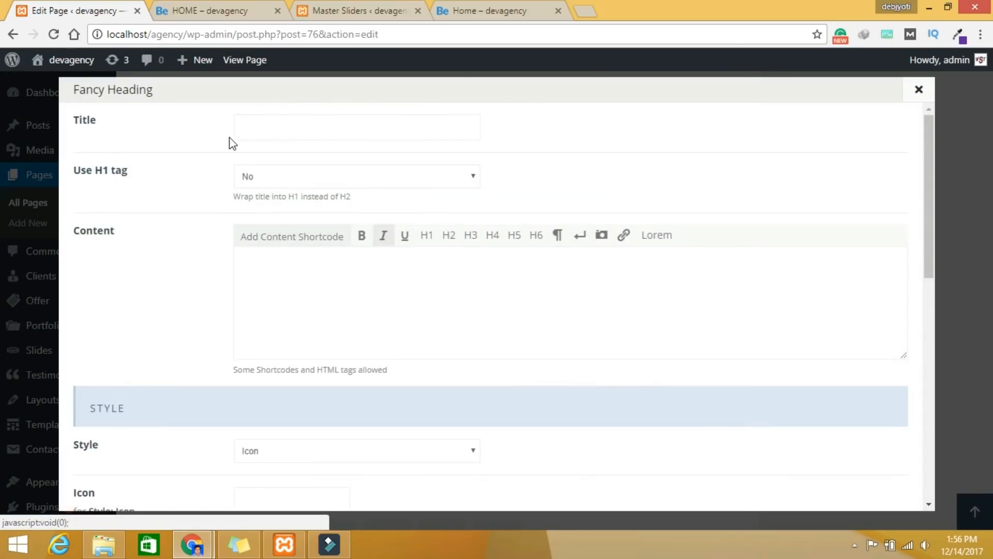
click(258, 127)
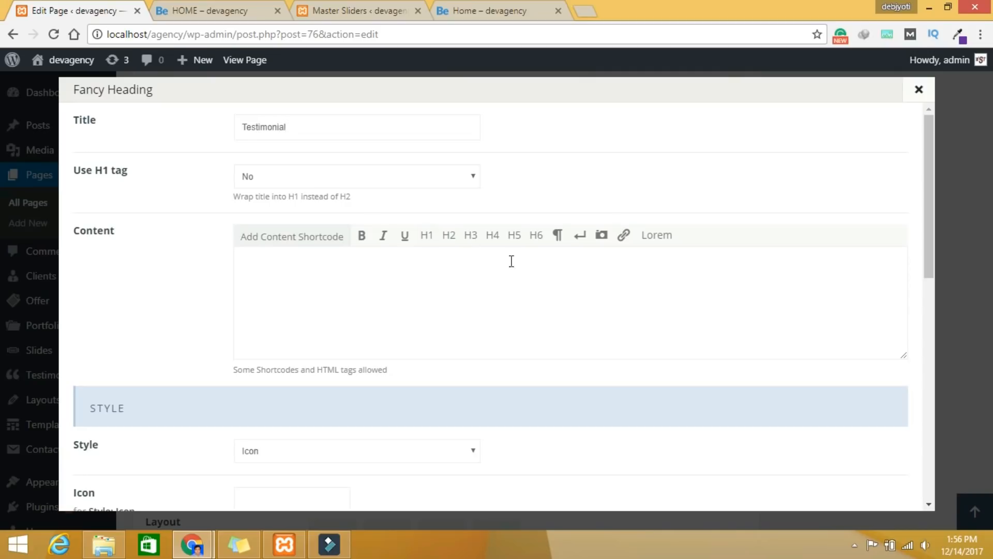
scroll(595, 279, down, 4)
scroll(595, 282, down, 1)
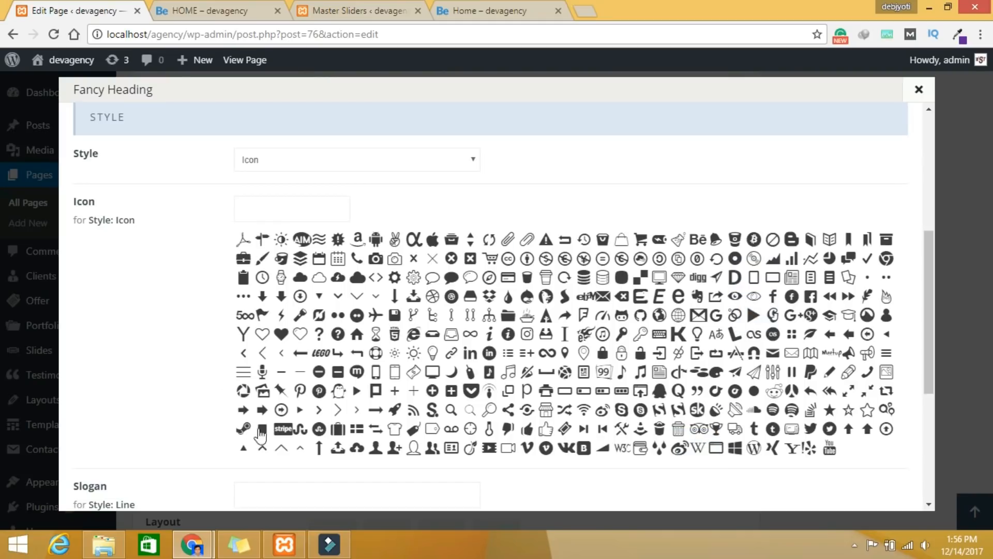
click(262, 371)
scroll(930, 327, down, 5)
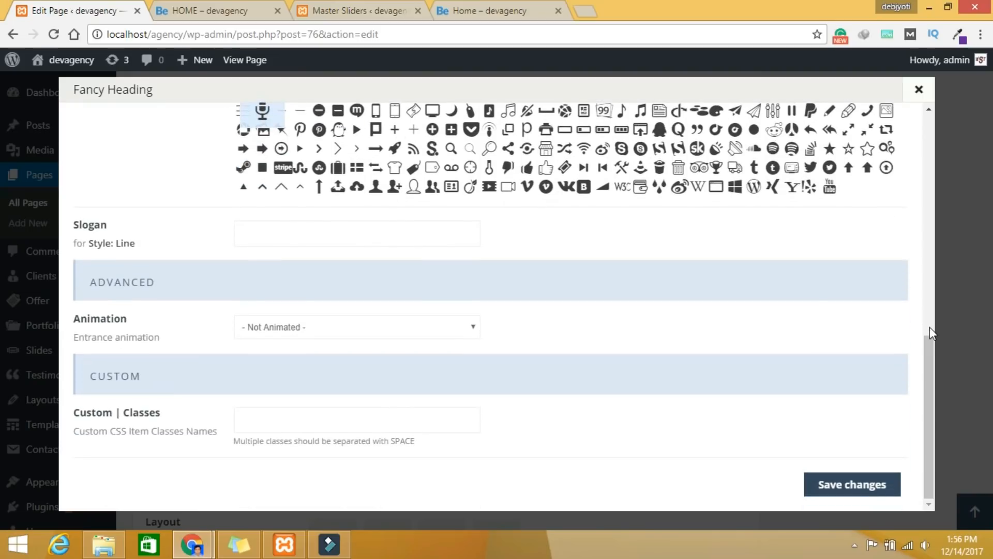
click(422, 325)
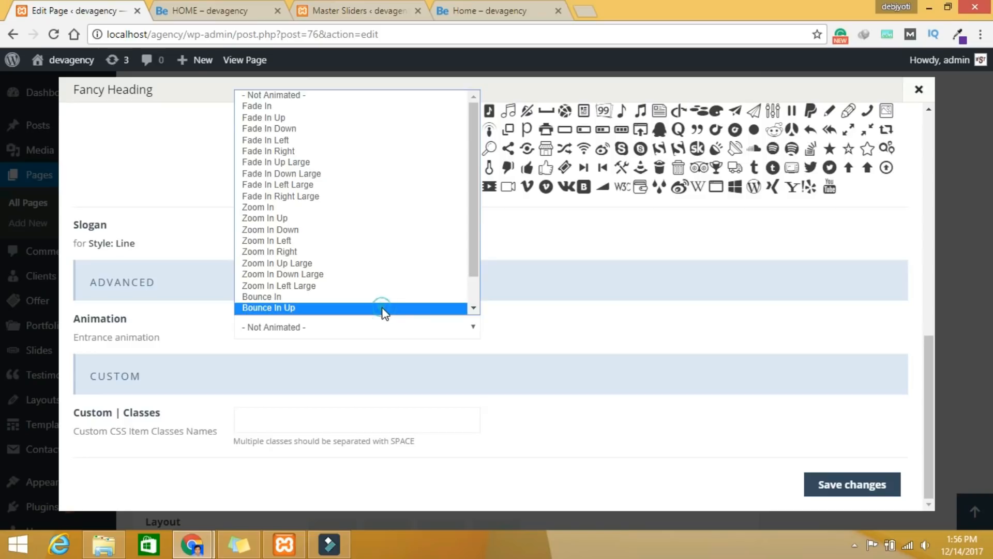
click(384, 309)
click(852, 486)
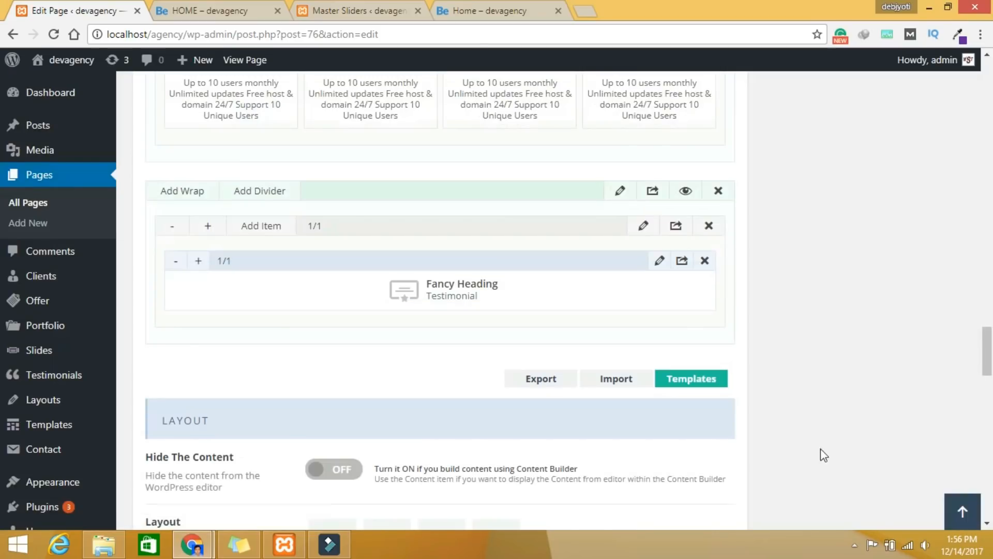
Step: Add a Divider item below the Testimonial heading
click(252, 227)
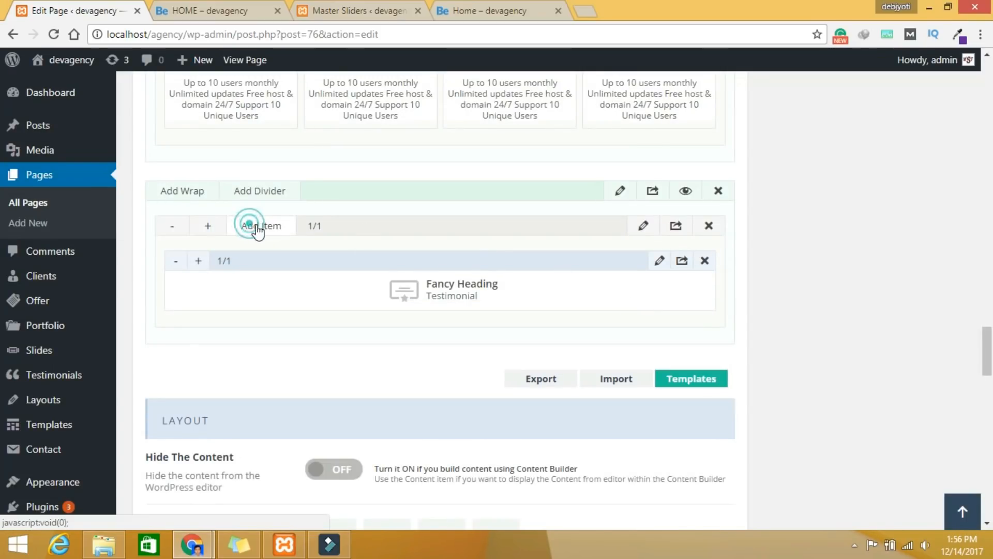
click(843, 122)
text(di)
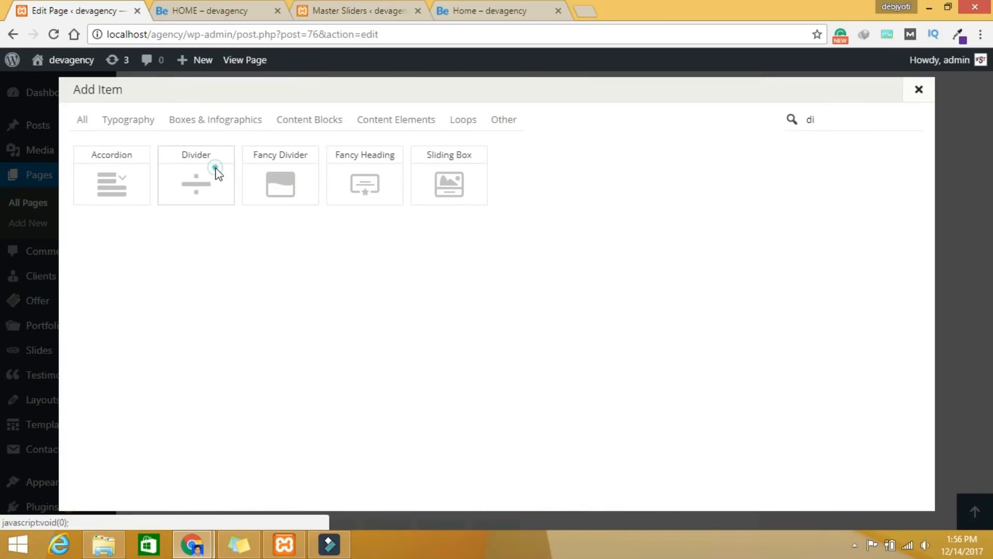
click(215, 170)
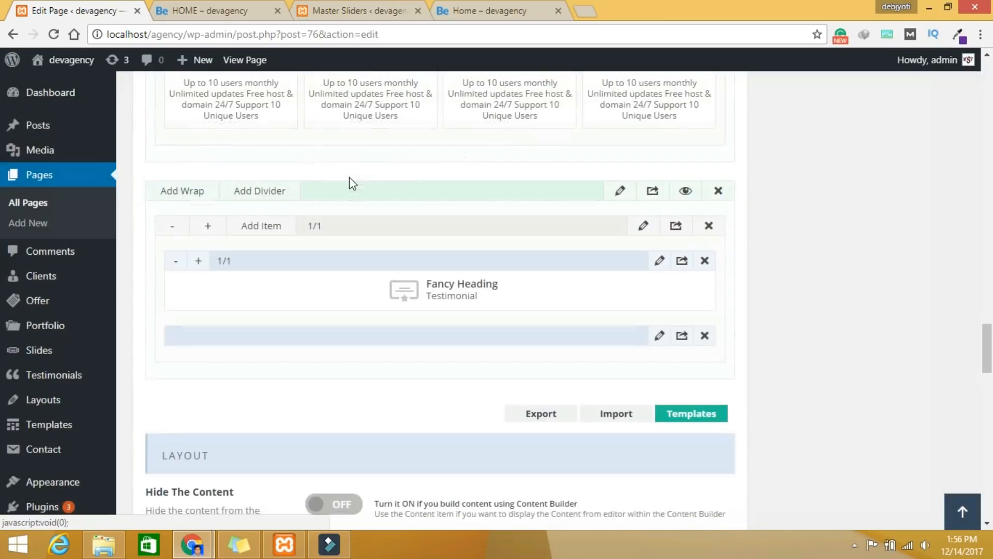
Step: Set the divider to height 30, Narrow line, Theme Color Yes, and save
click(658, 336)
click(286, 117)
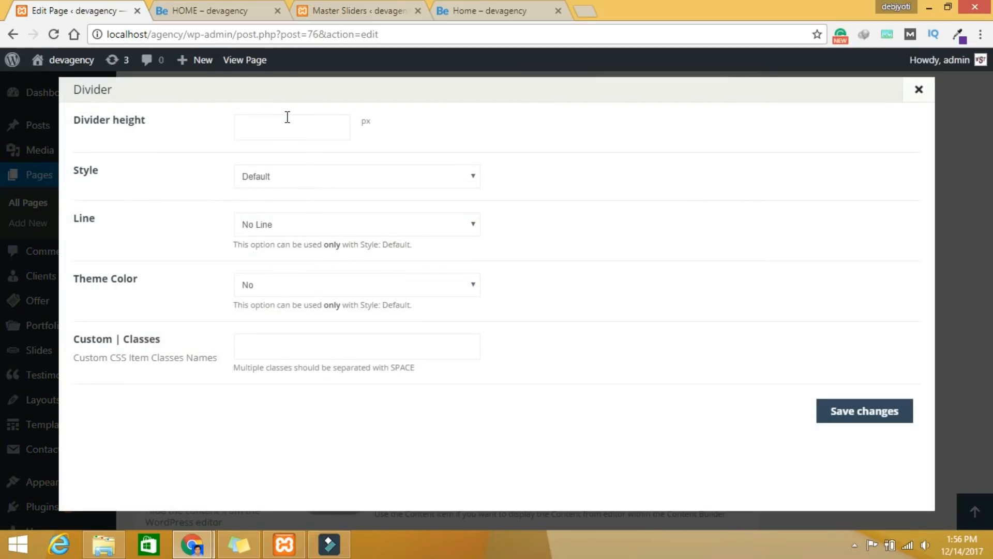
click(293, 224)
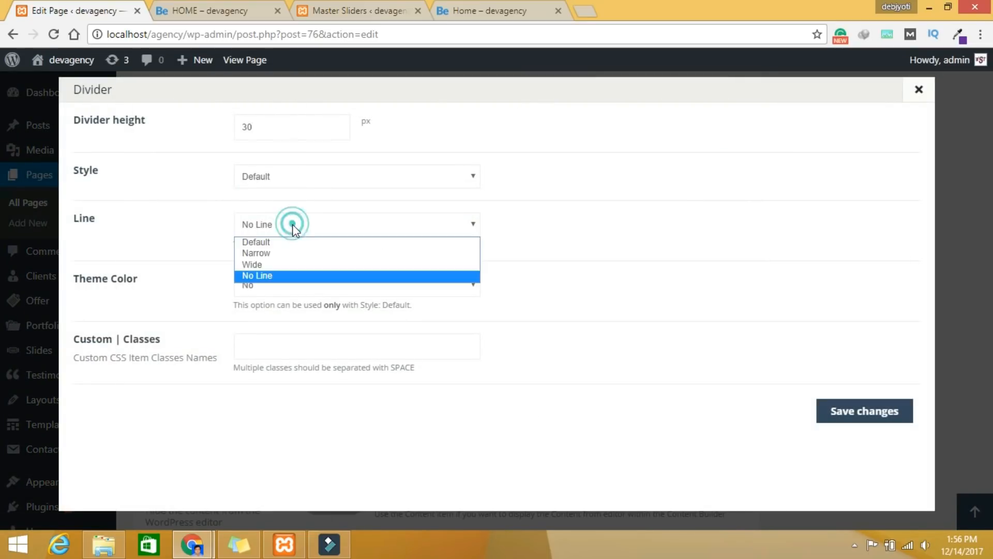
click(283, 254)
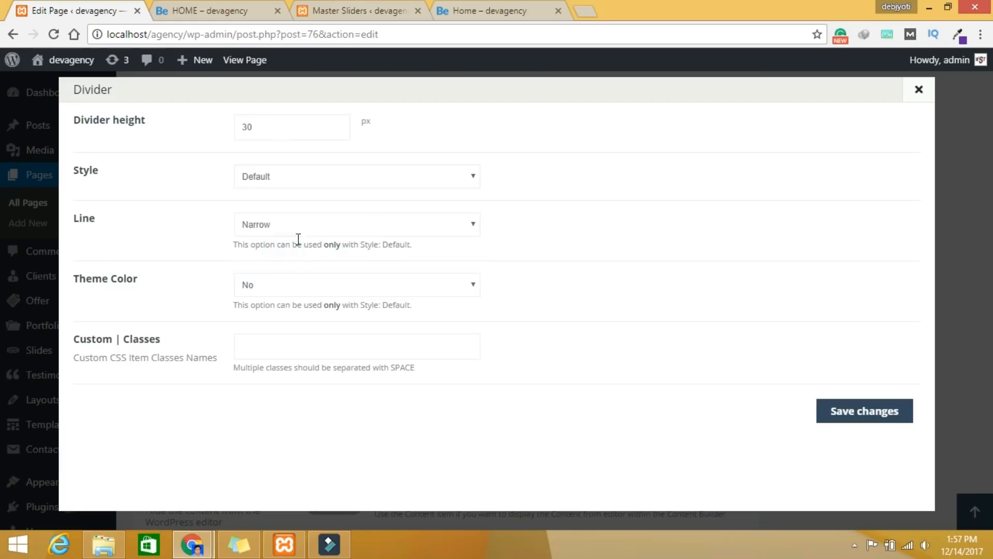
click(270, 290)
click(268, 313)
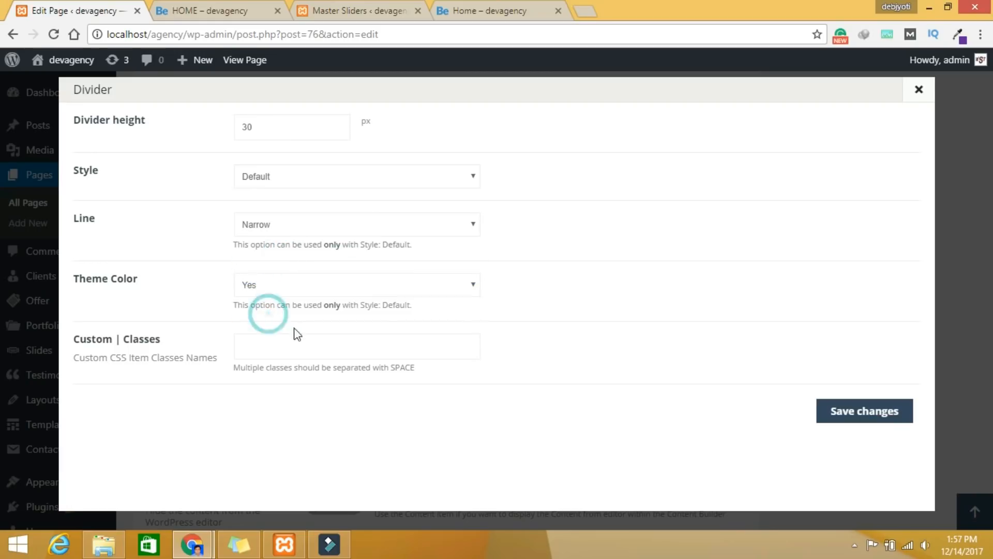
click(861, 412)
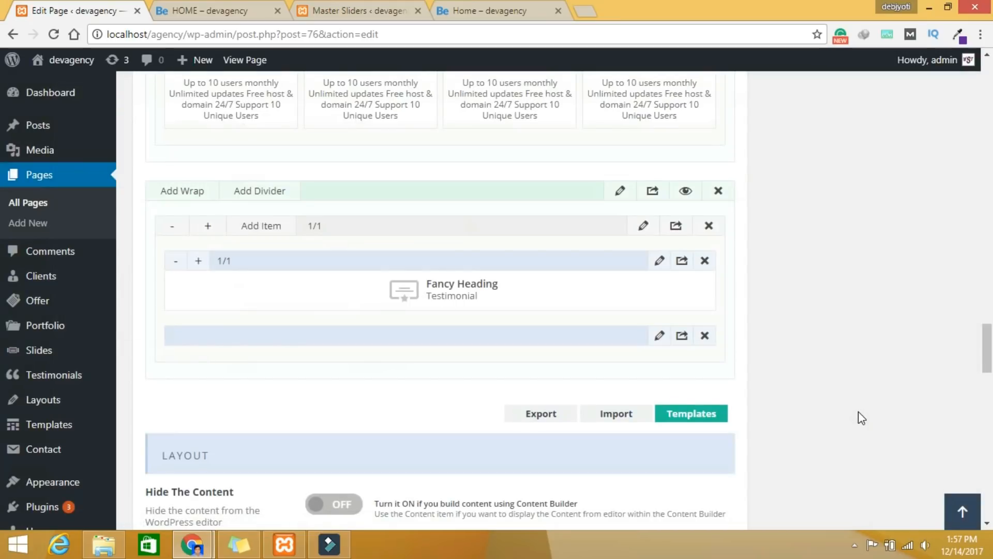
Step: Insert a Testimonials item below the divider, switch its Style to Single Photo, and save
click(254, 231)
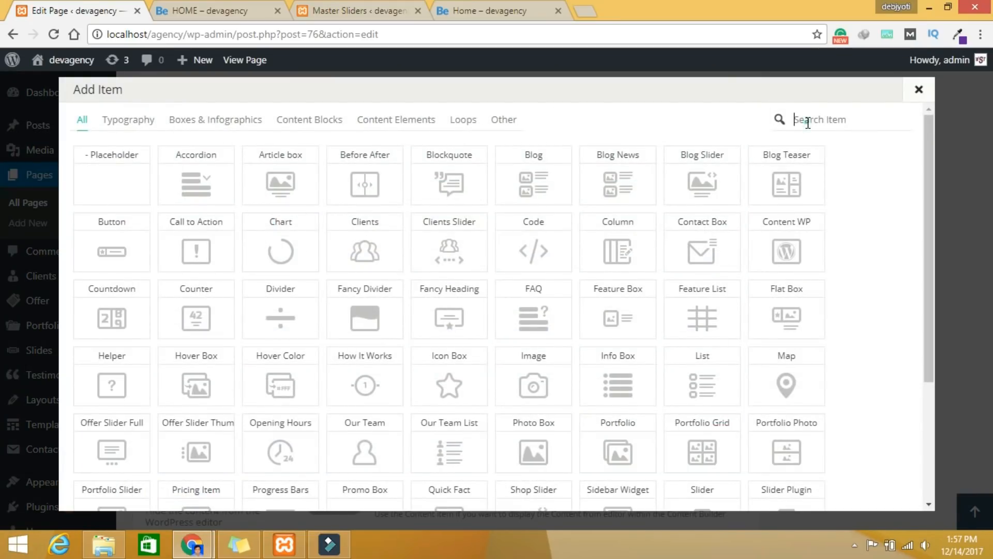
text(te)
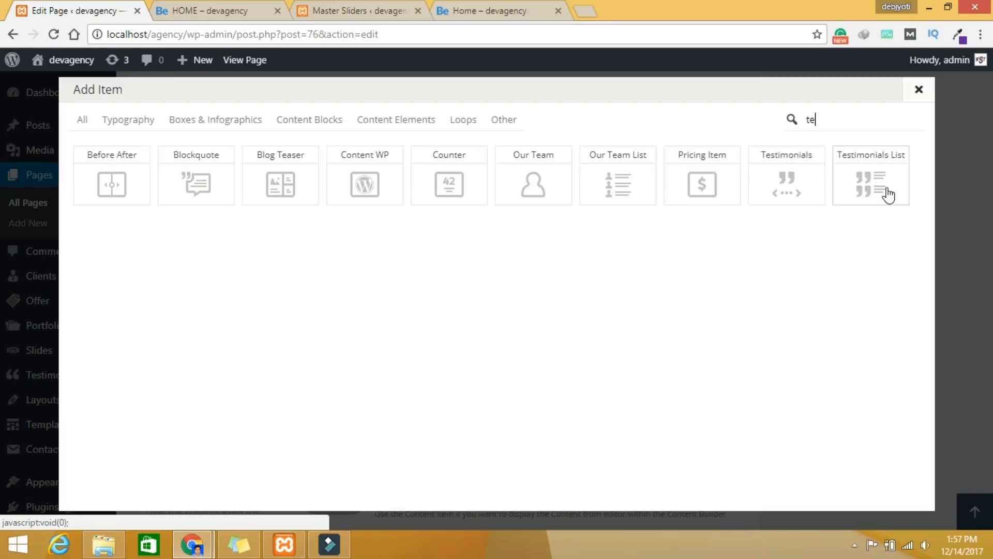
click(800, 192)
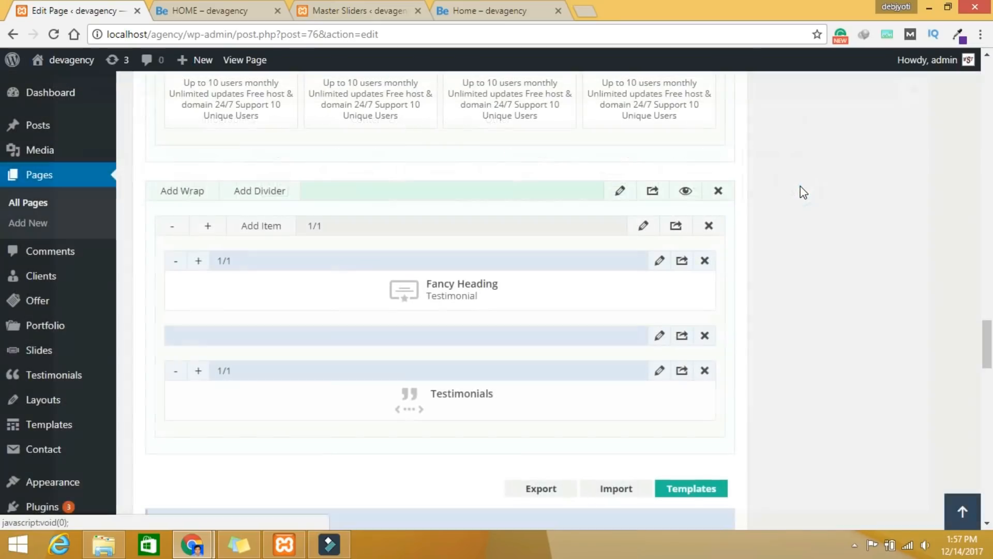
click(654, 368)
scroll(538, 274, down, 1)
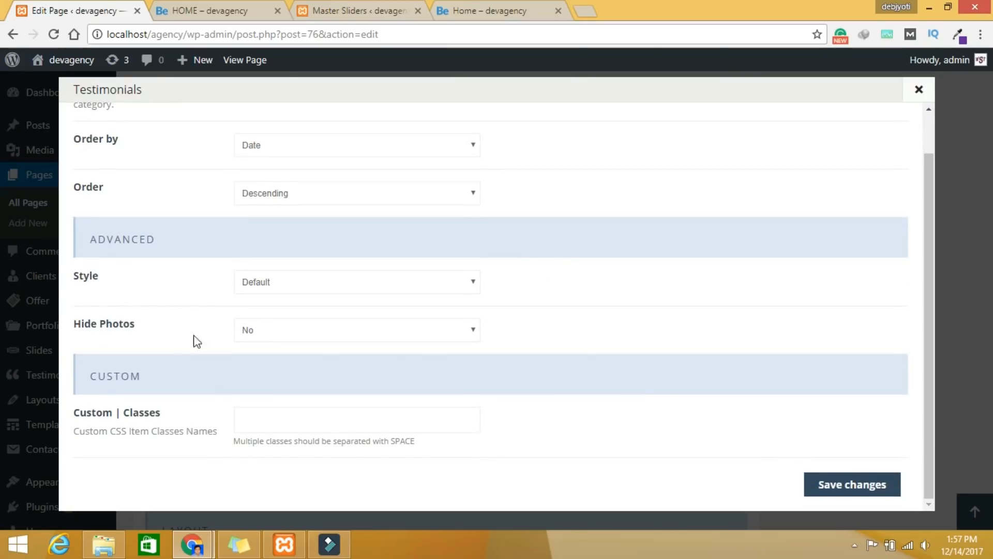
click(308, 286)
click(299, 311)
click(832, 483)
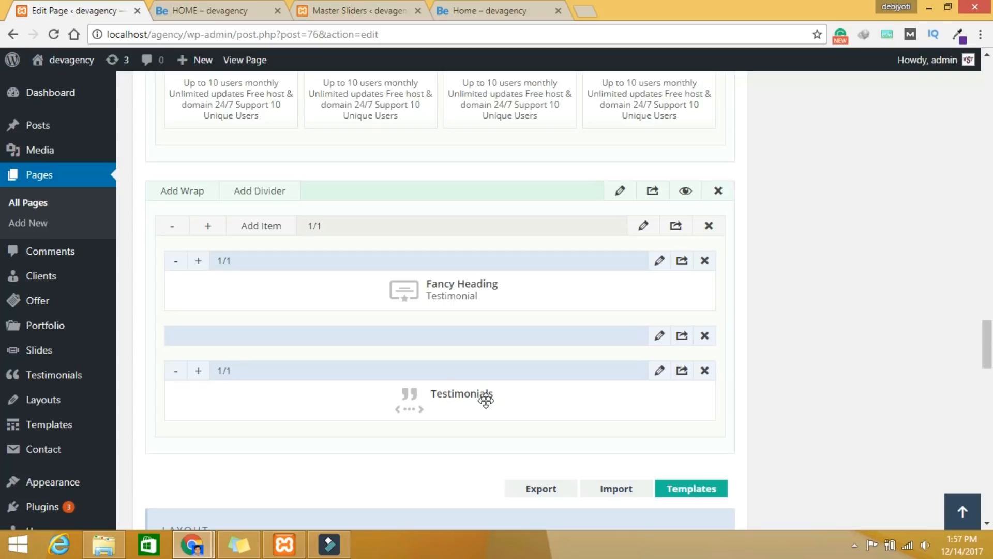
scroll(797, 405, up, 4)
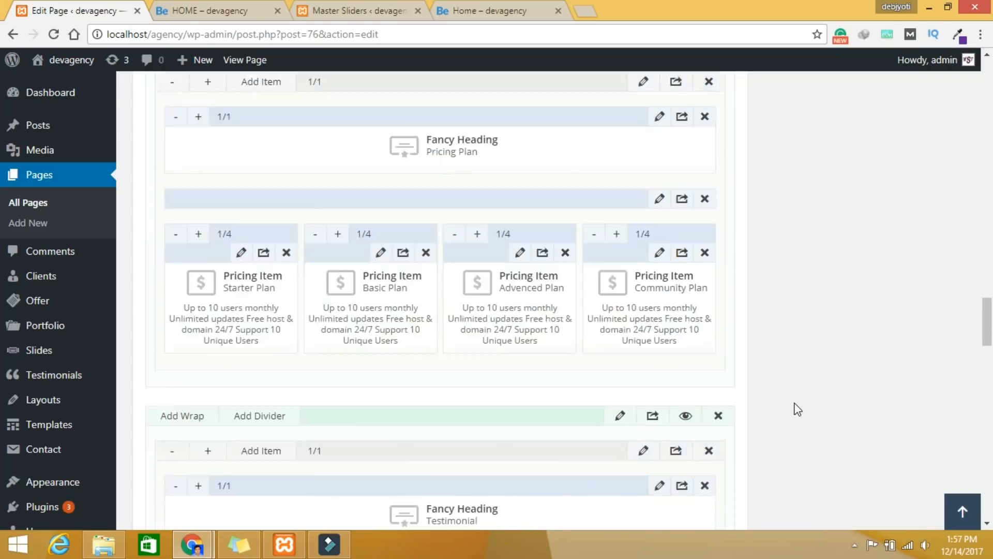
scroll(792, 401, up, 15)
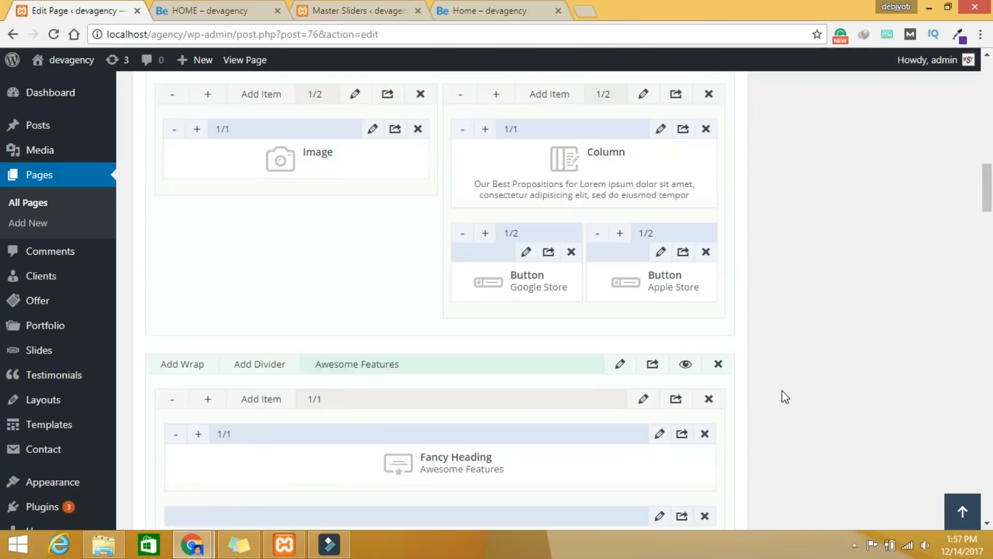
scroll(785, 397, up, 15)
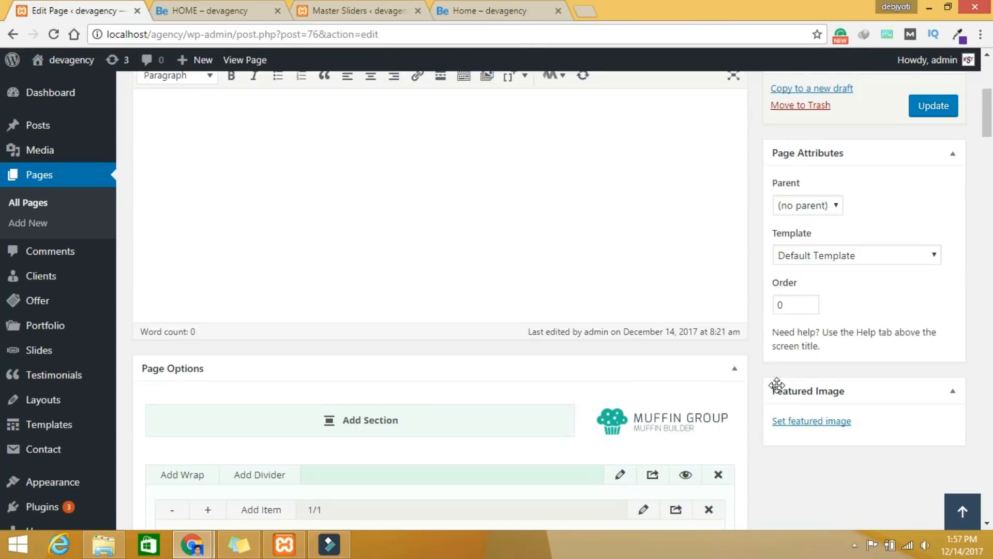
scroll(776, 384, down, 3)
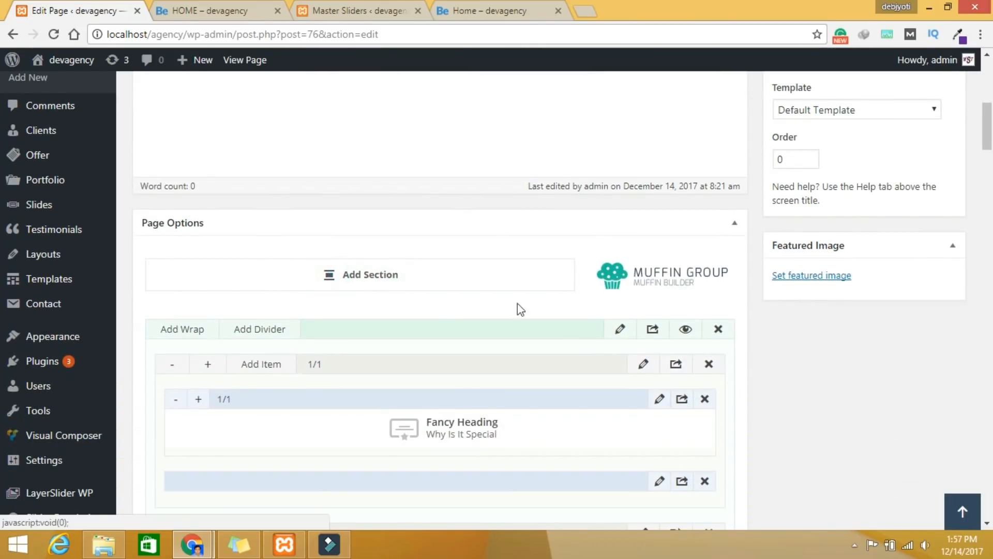
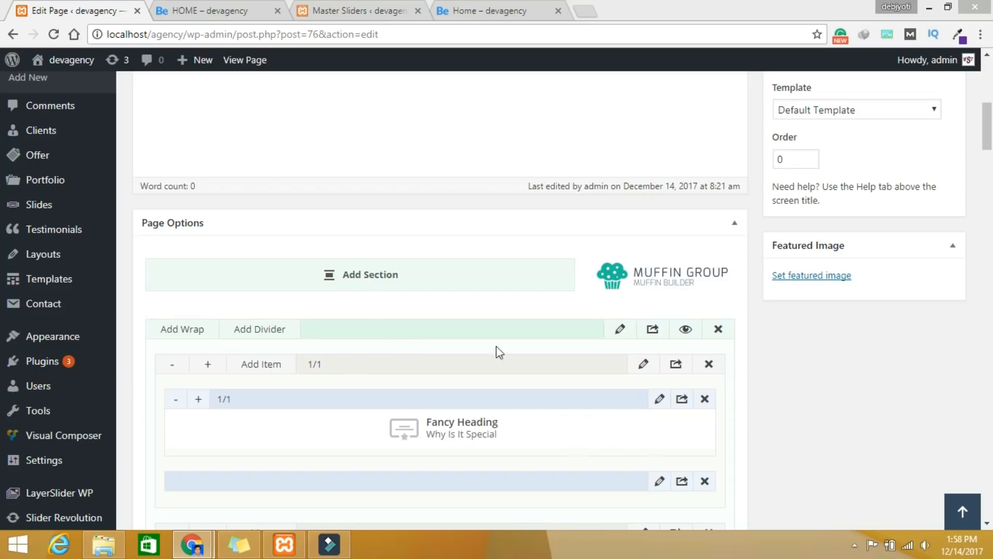
Step: Scroll the Muffin Builder down to the empty last section above Export/Import/Templates
scroll(495, 345, down, 10)
scroll(563, 426, down, 15)
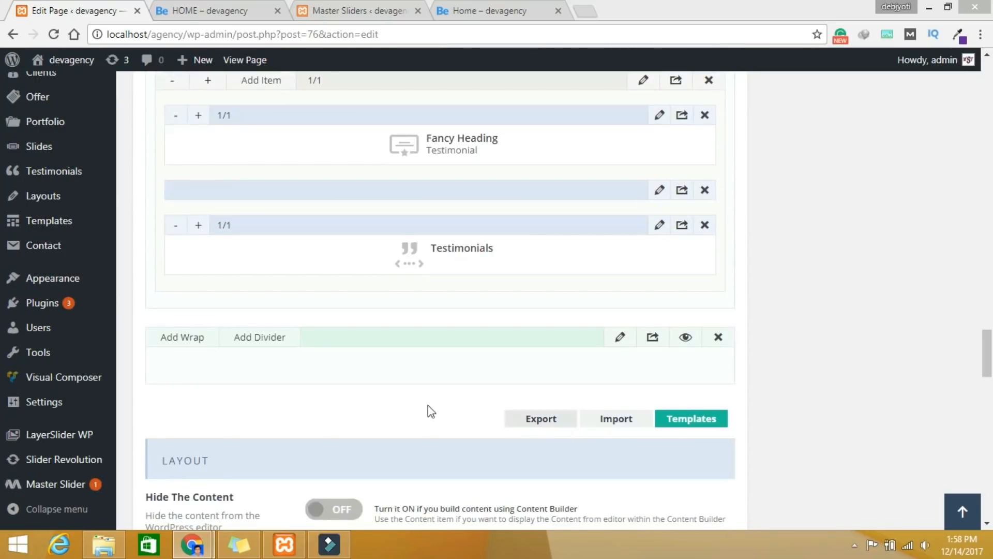
Step: Give the empty section Custom ID 'team' with 30 px top and bottom padding, and save
click(620, 337)
click(328, 131)
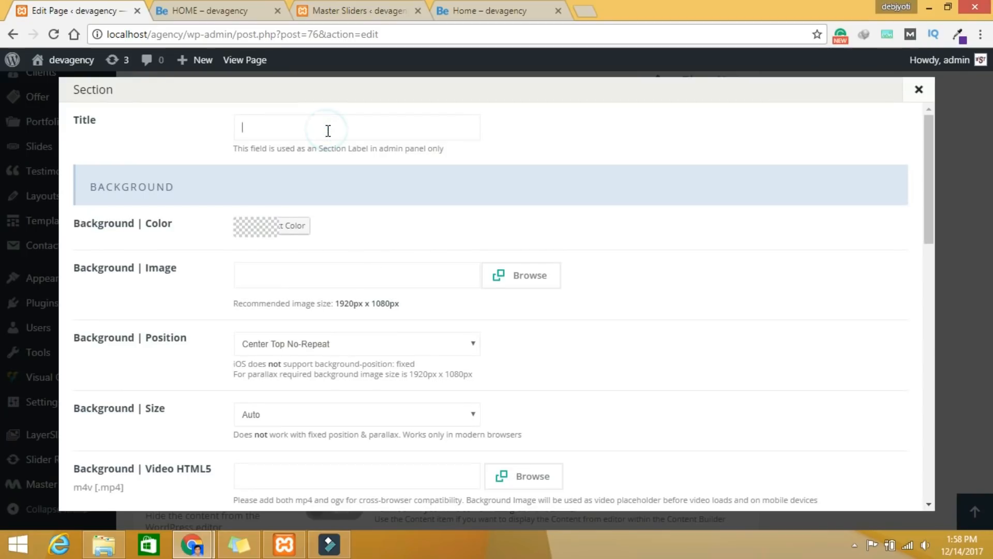
scroll(360, 207, down, 15)
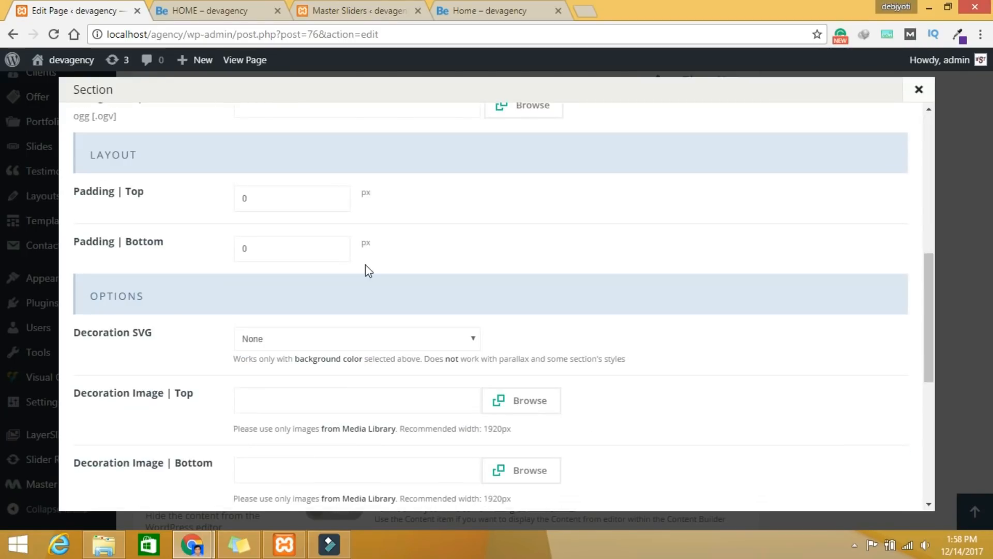
click(272, 392)
text(team)
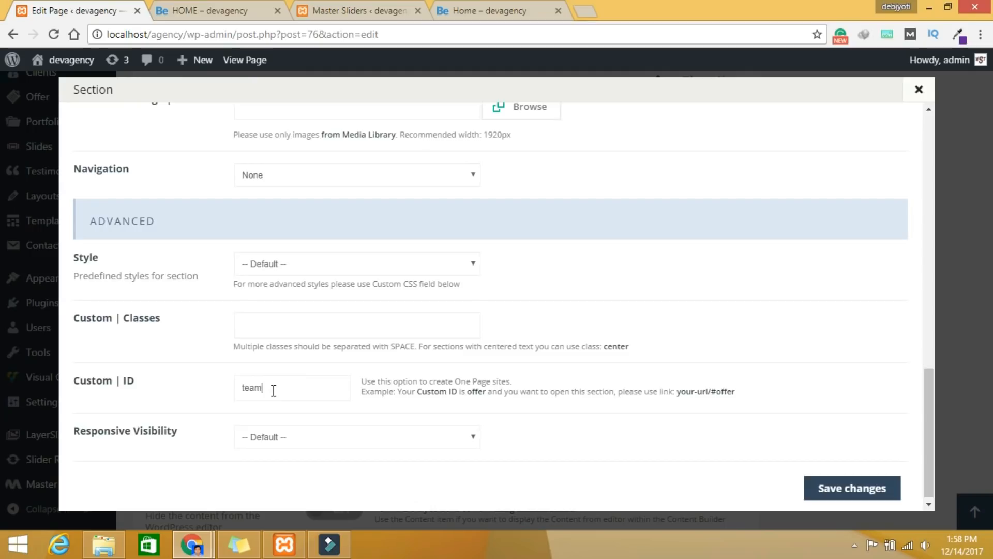
scroll(399, 317, up, 5)
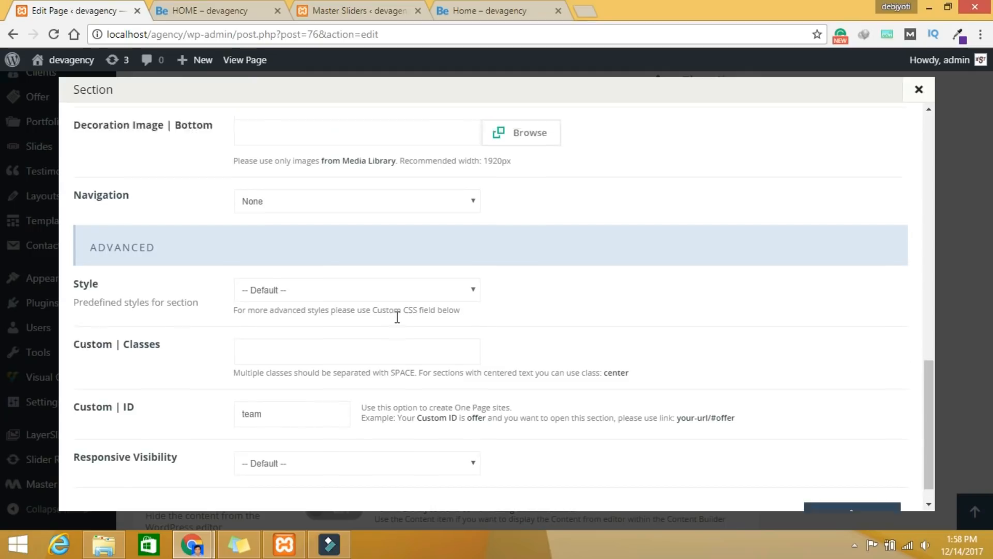
click(306, 135)
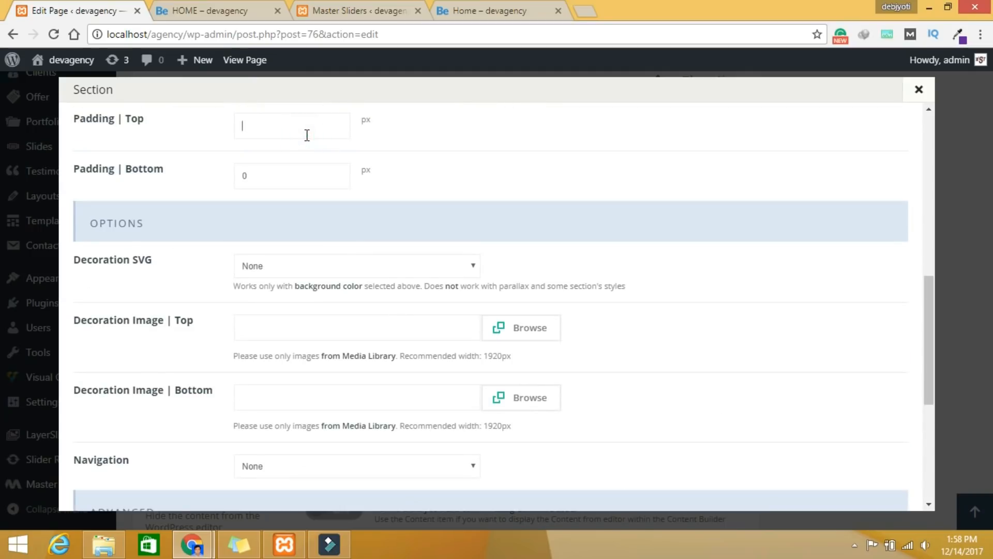
click(277, 172)
scroll(631, 319, down, 6)
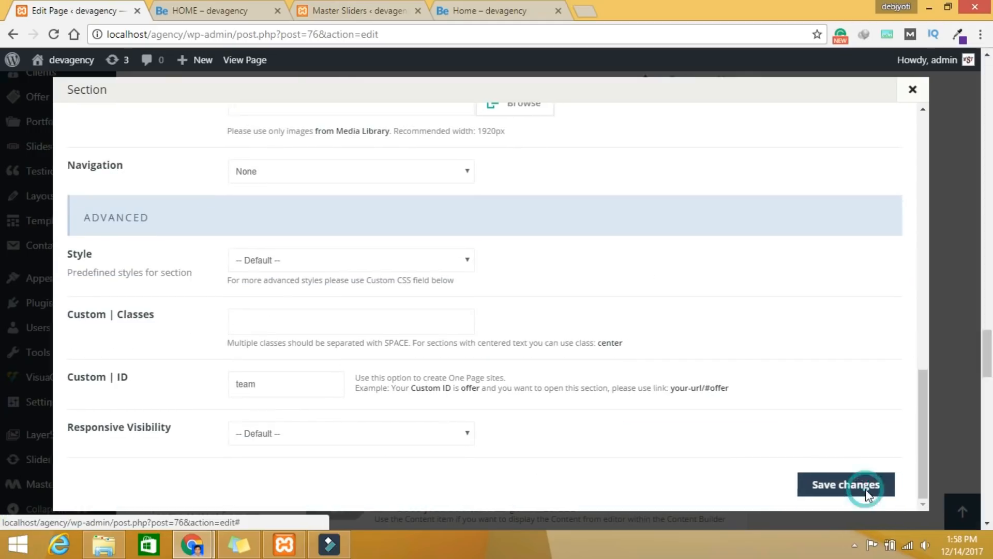
click(866, 491)
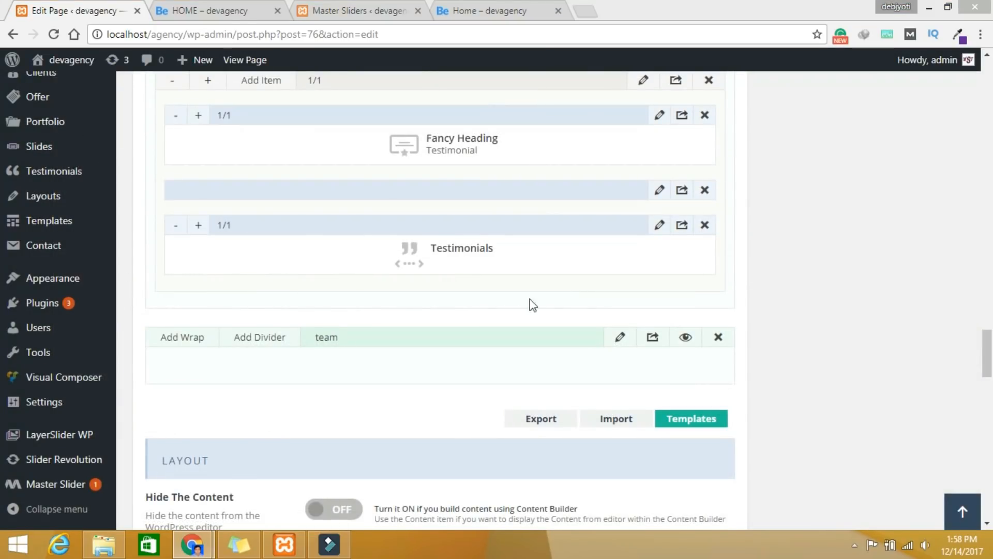
Step: Remove a mistakenly added divider, then add a wrap holding a Fancy Heading to the team section
click(281, 343)
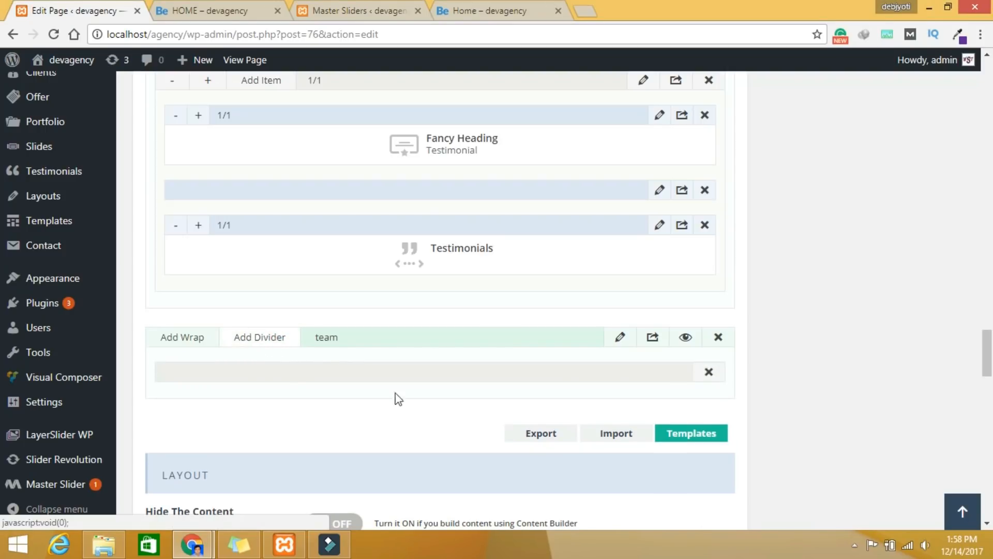
click(709, 373)
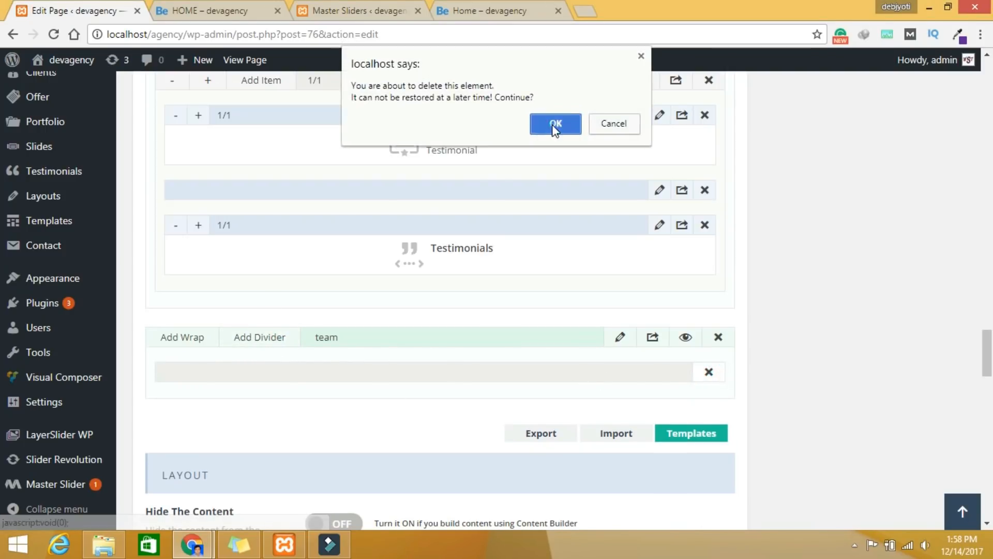
click(559, 123)
click(189, 337)
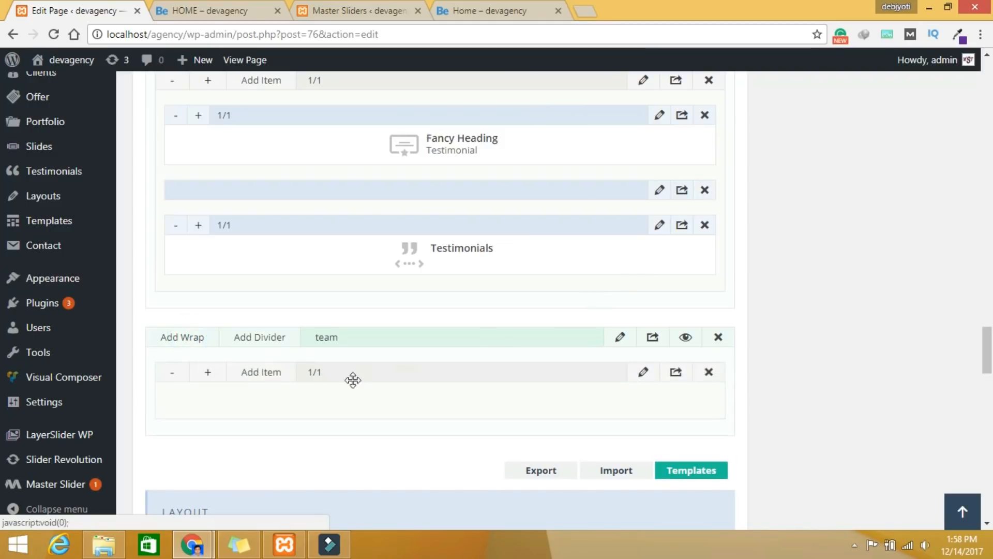
click(256, 380)
click(809, 124)
text(fa)
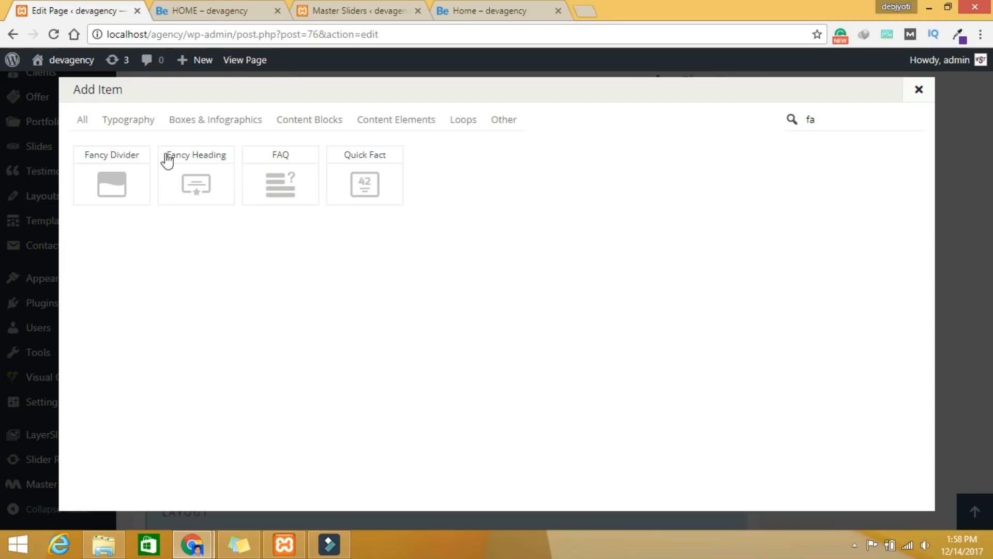
click(228, 189)
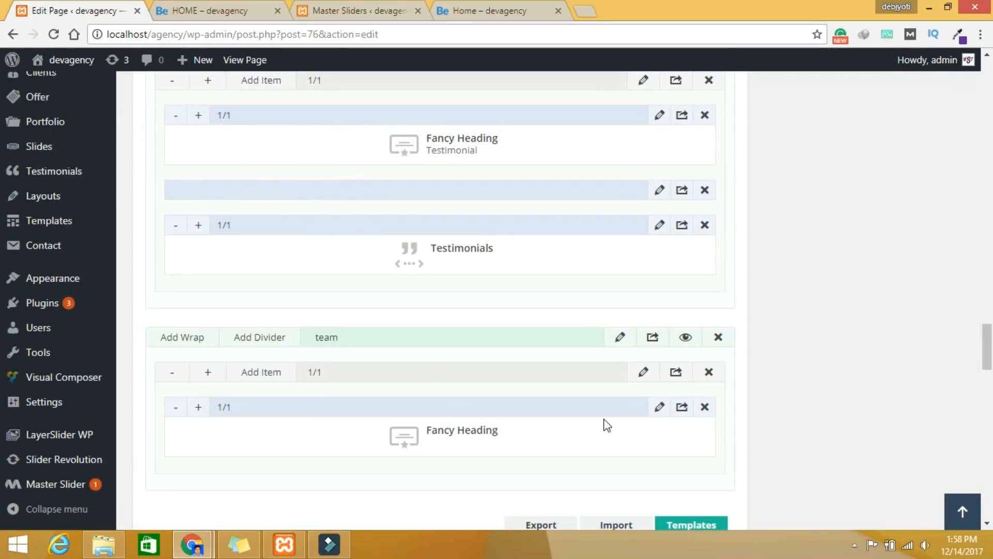
Step: Title the Fancy Heading 'Our Tram' with the icon-users icon and Bounce In Up animation, and save
click(660, 407)
click(292, 133)
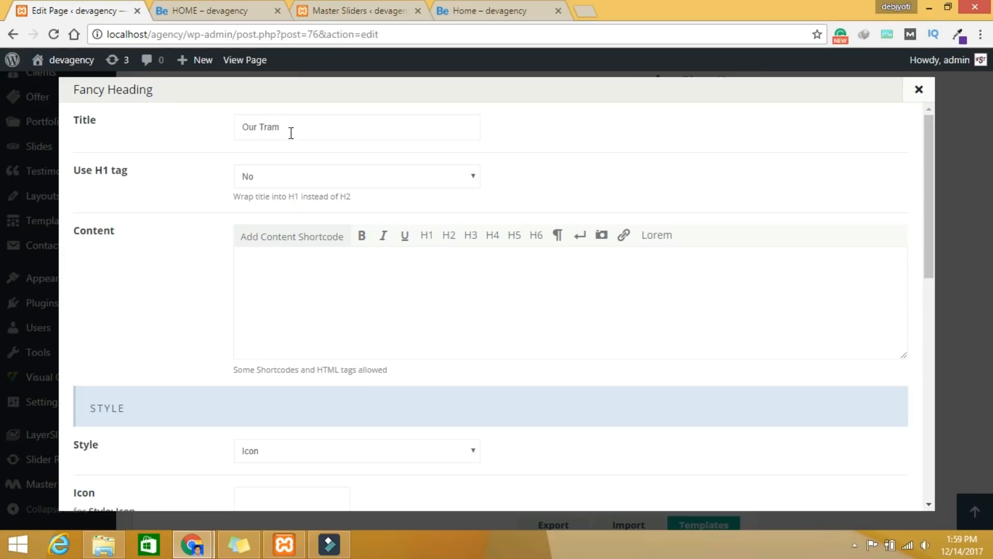
scroll(615, 266, down, 6)
scroll(598, 295, down, 4)
scroll(603, 284, up, 3)
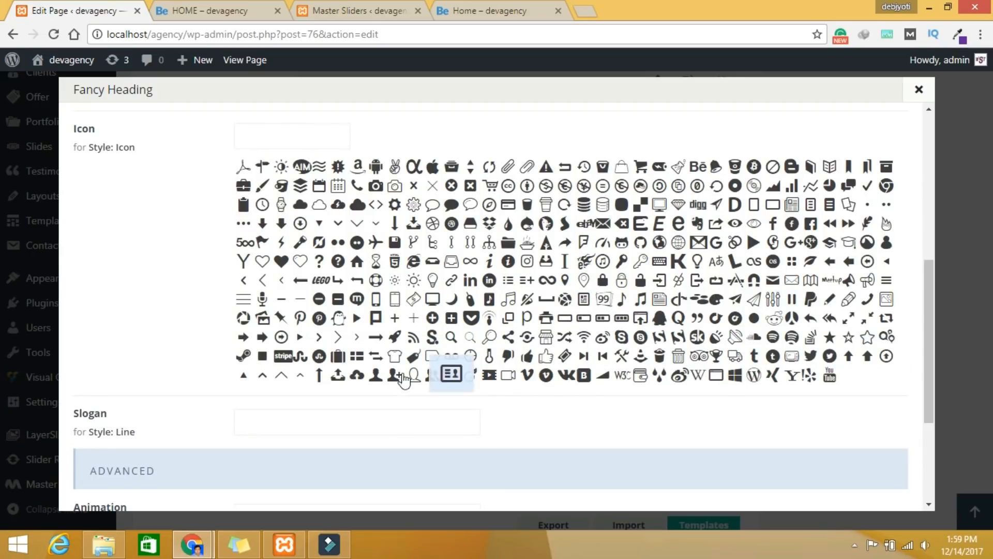
click(433, 387)
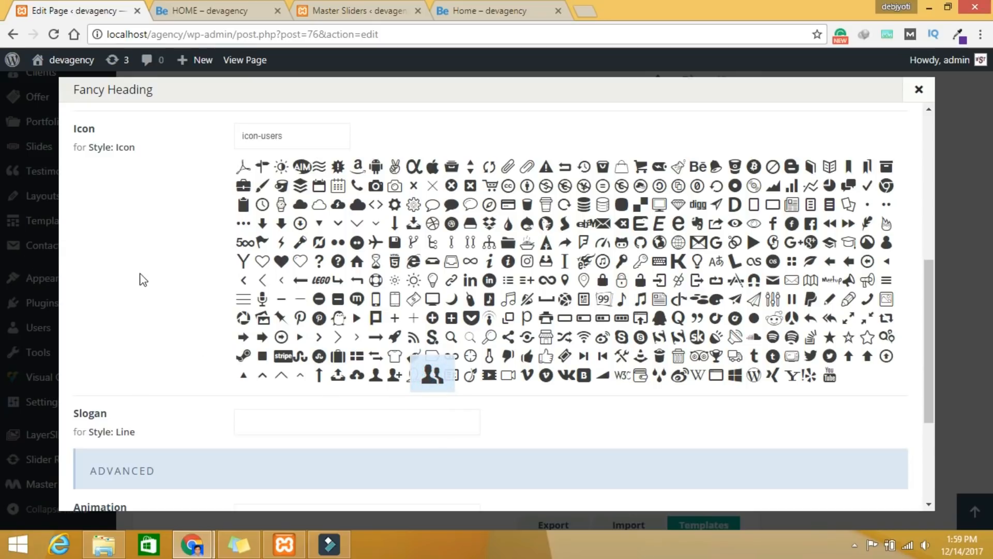
scroll(147, 281, up, 3)
scroll(709, 371, down, 6)
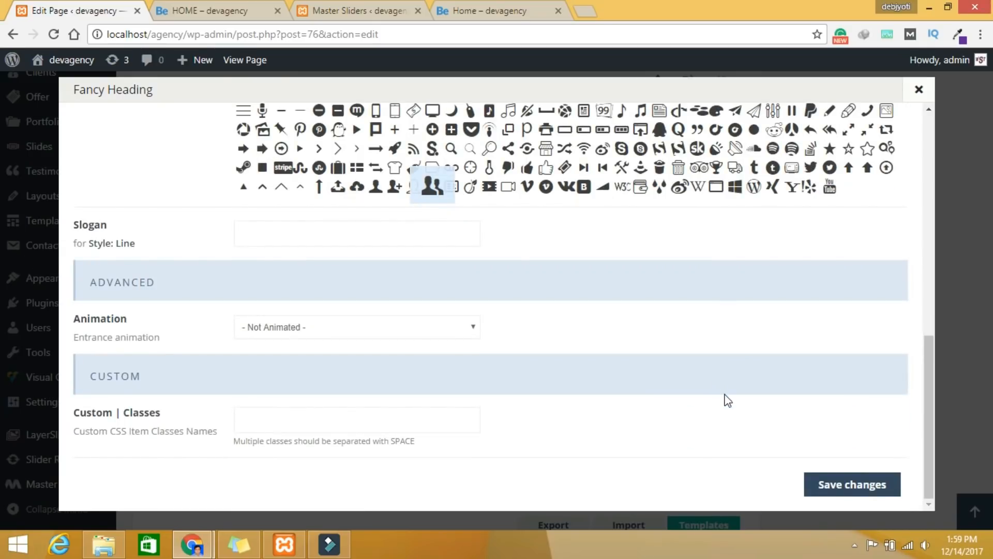
click(383, 336)
click(337, 309)
click(864, 491)
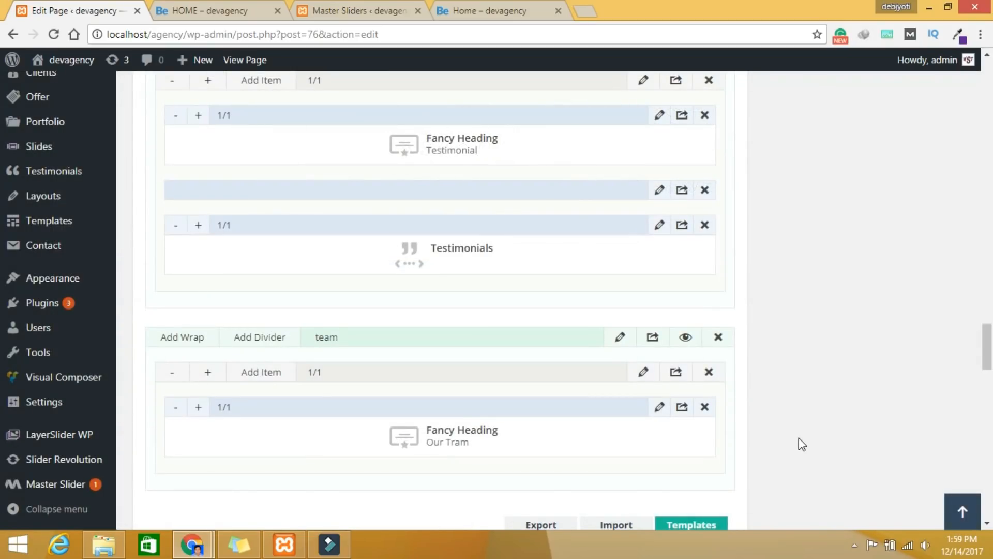
scroll(799, 438, down, 3)
Step: Add a Divider item below the Our Tram heading
click(245, 228)
click(817, 122)
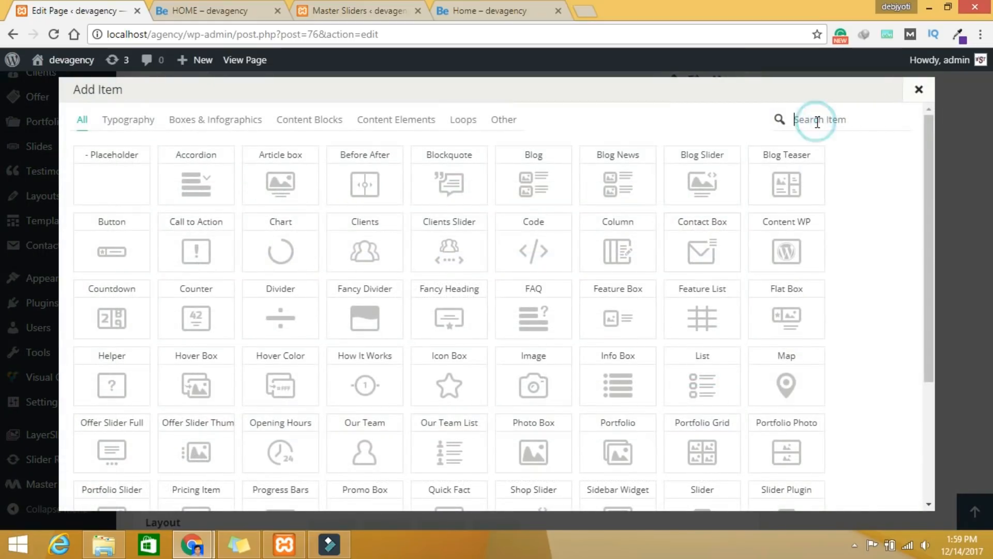
text(di)
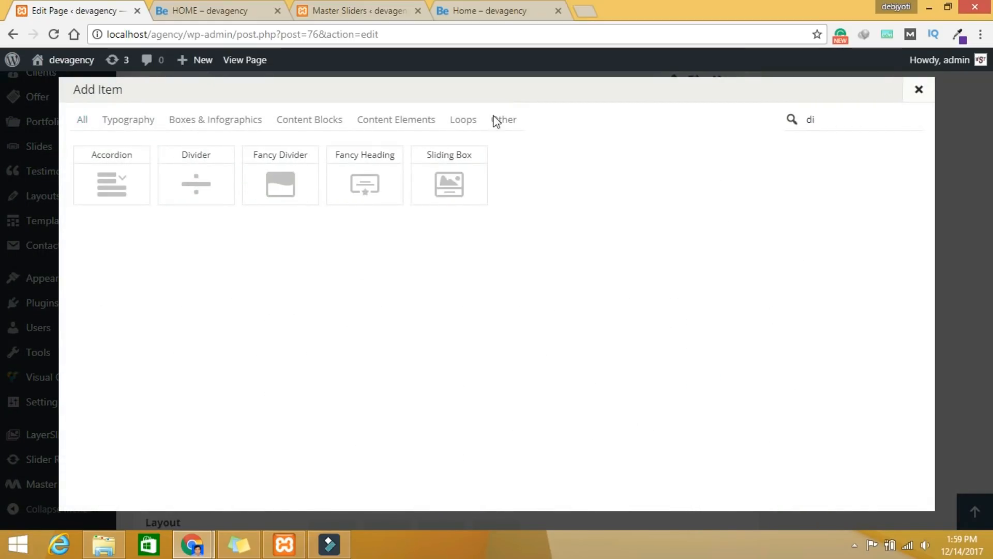
click(193, 194)
Step: Set the divider to height 30, Default style, Narrow line, Theme Color Yes, and save
click(660, 337)
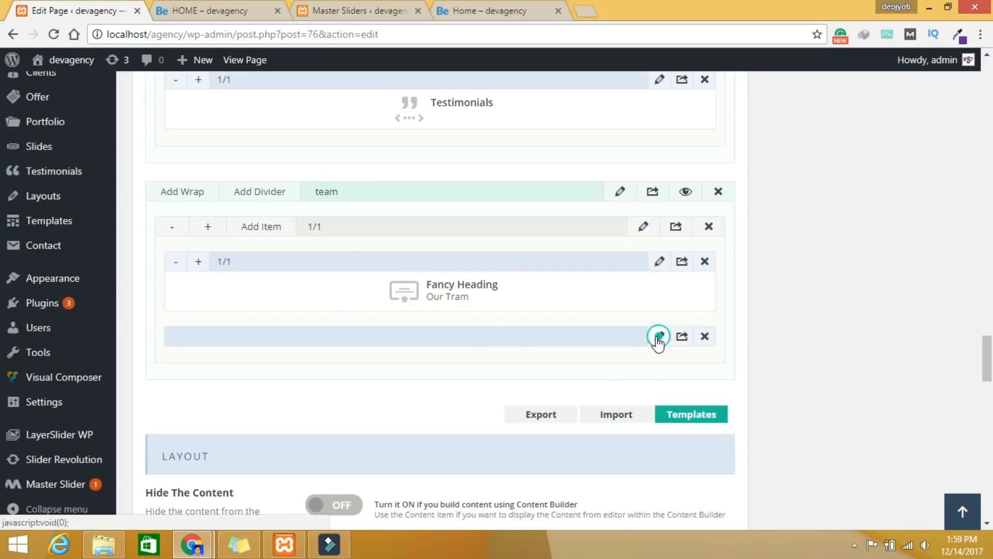
click(283, 122)
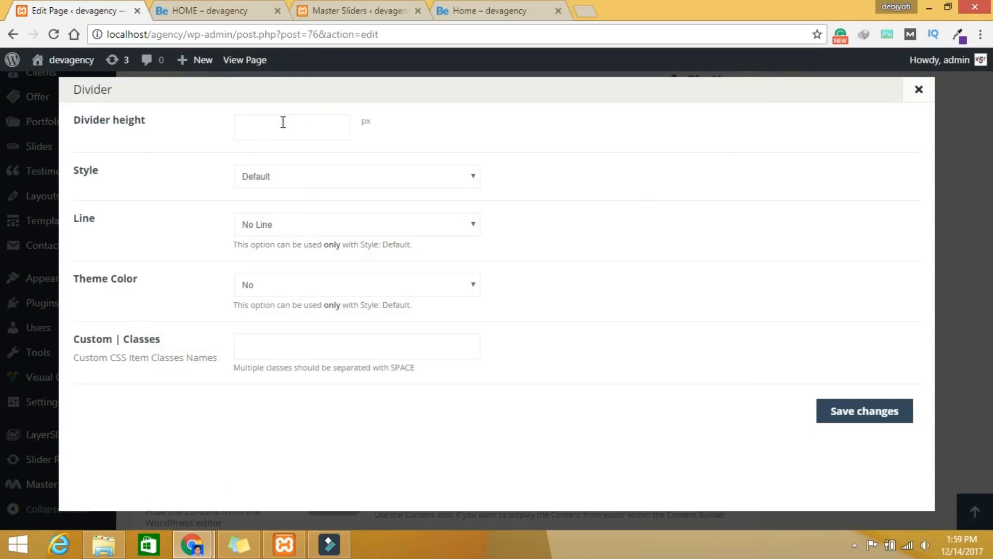
click(285, 176)
click(288, 173)
click(306, 226)
click(301, 253)
click(289, 288)
click(285, 313)
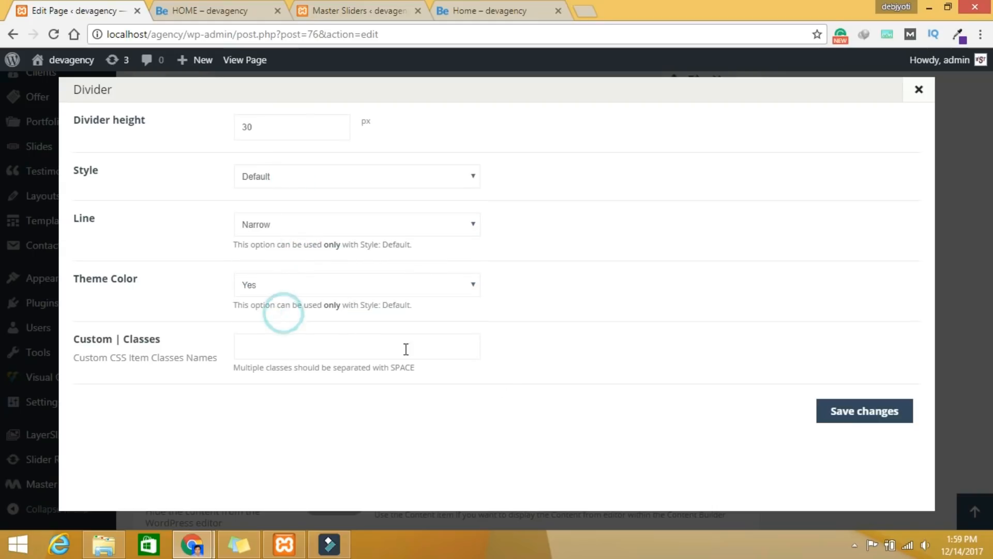
click(875, 412)
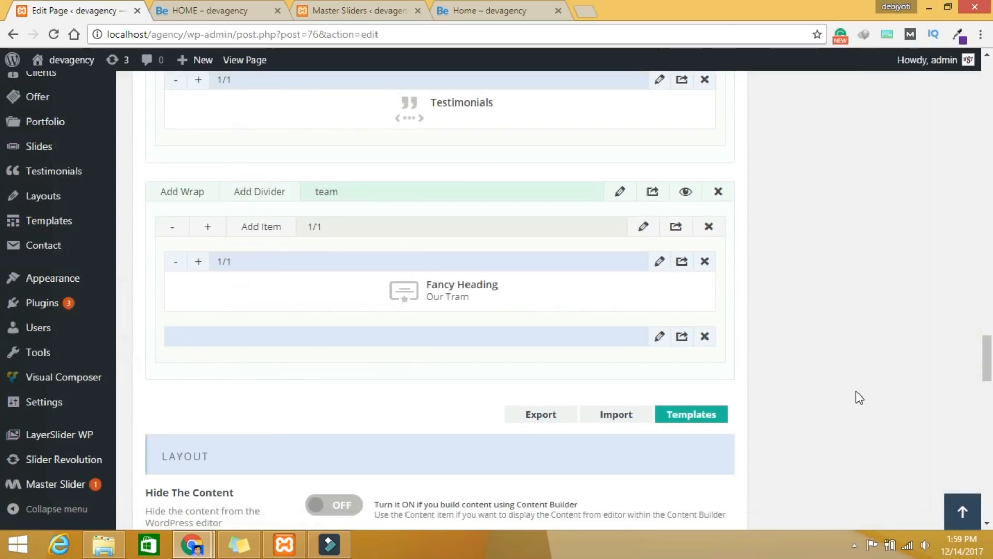
scroll(856, 397, down, 2)
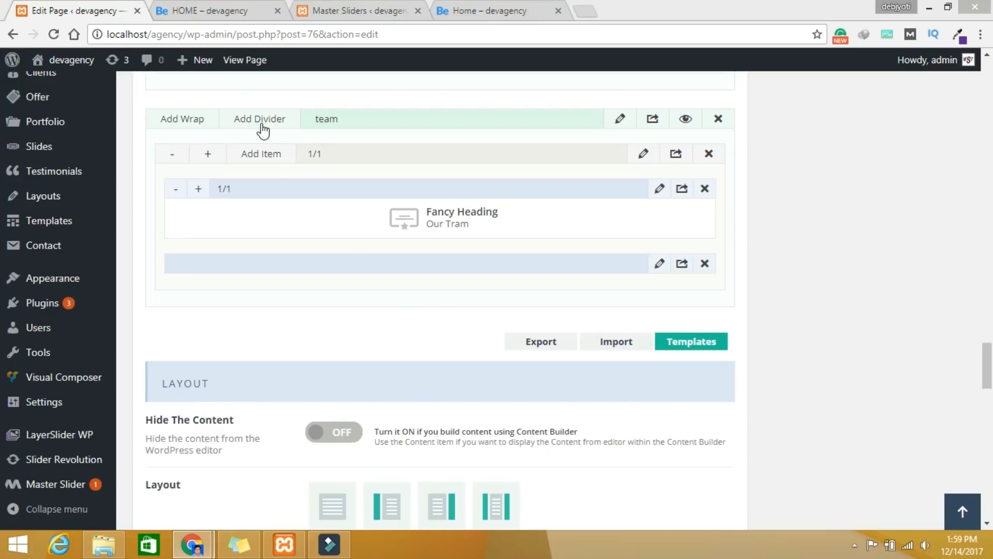
click(263, 164)
click(827, 119)
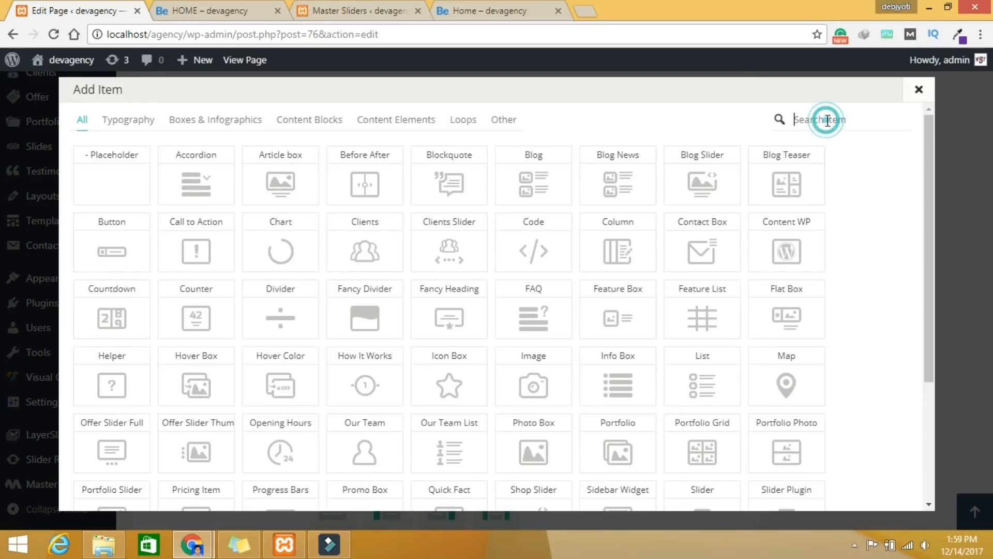
text(te)
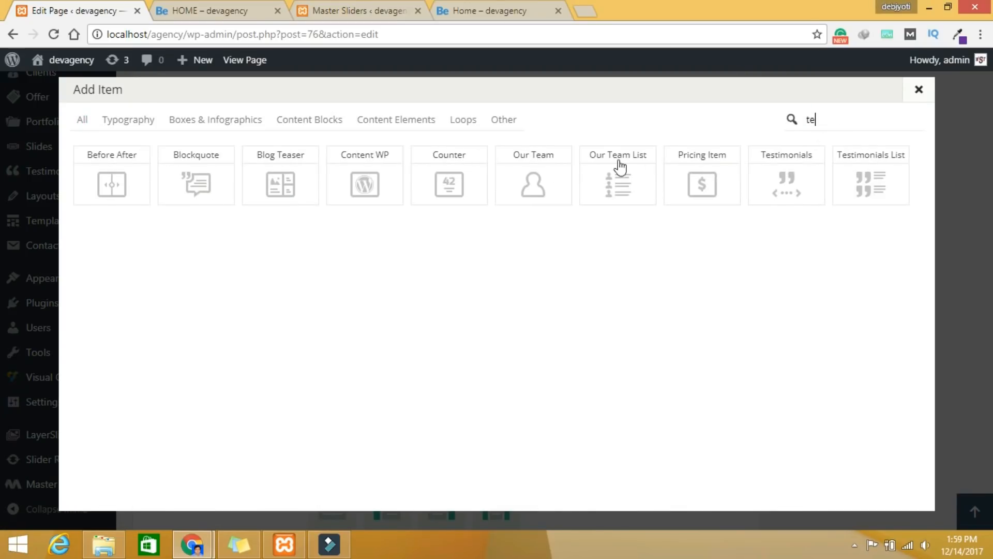
click(548, 186)
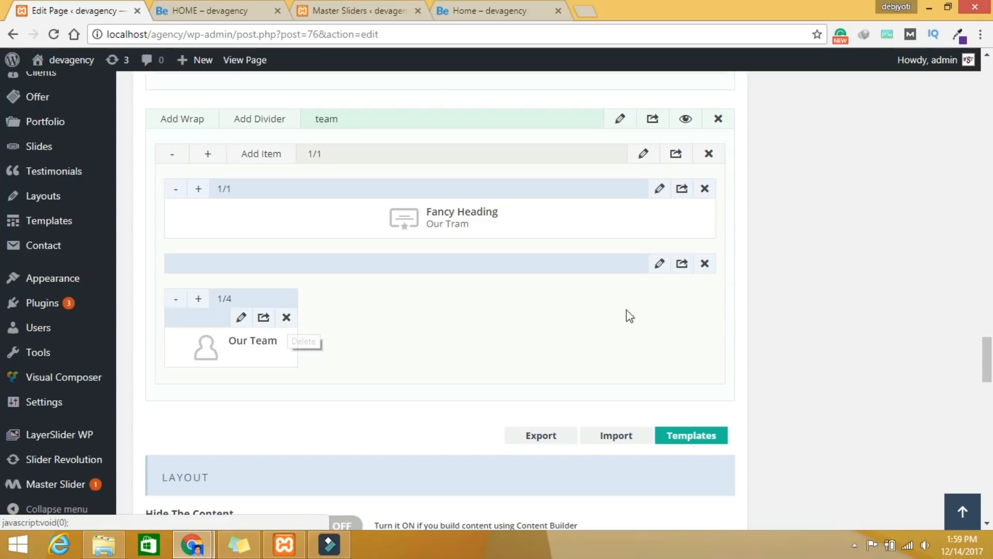
click(499, 13)
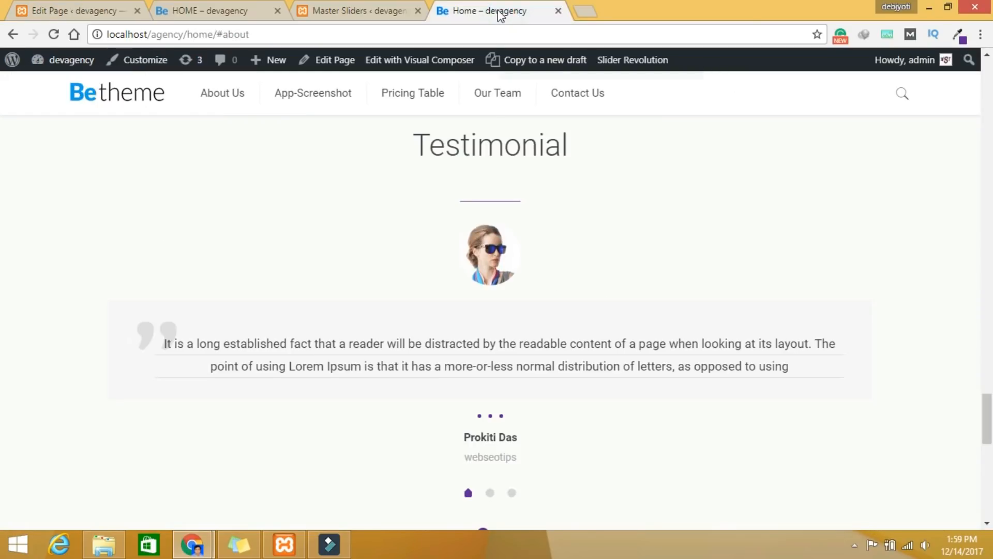
scroll(550, 226, down, 2)
scroll(551, 226, down, 10)
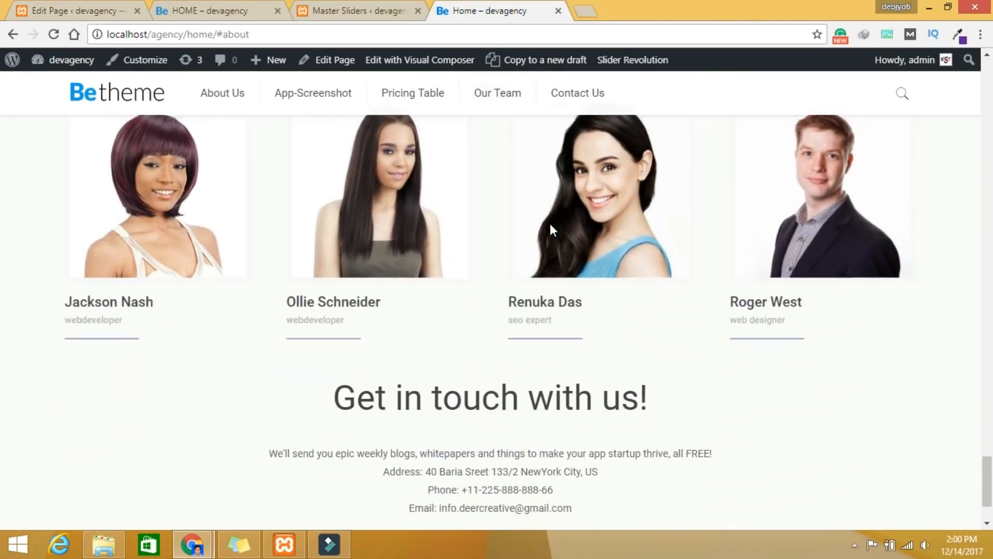
click(70, 12)
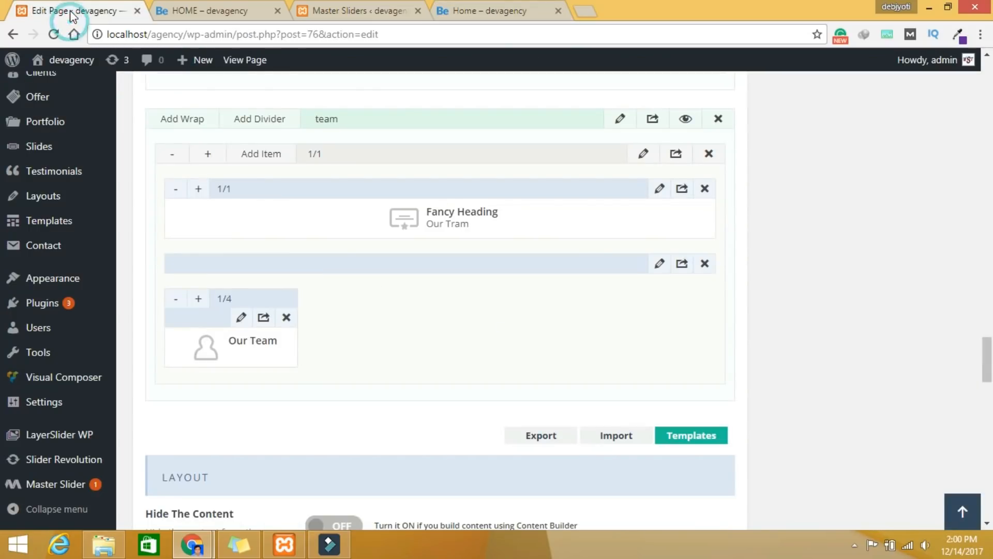
Step: Set the first team item's photo to model-face1.jpg
click(240, 317)
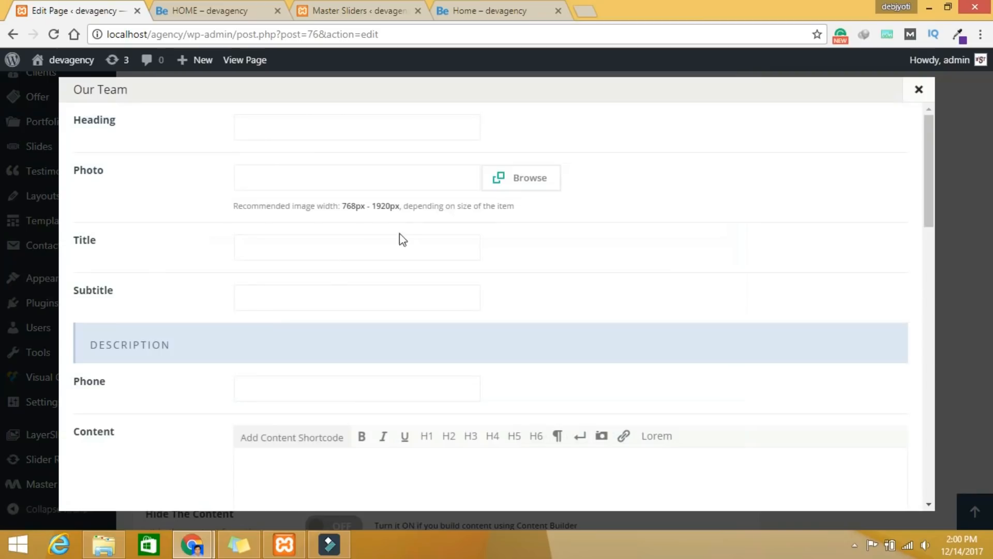
click(551, 177)
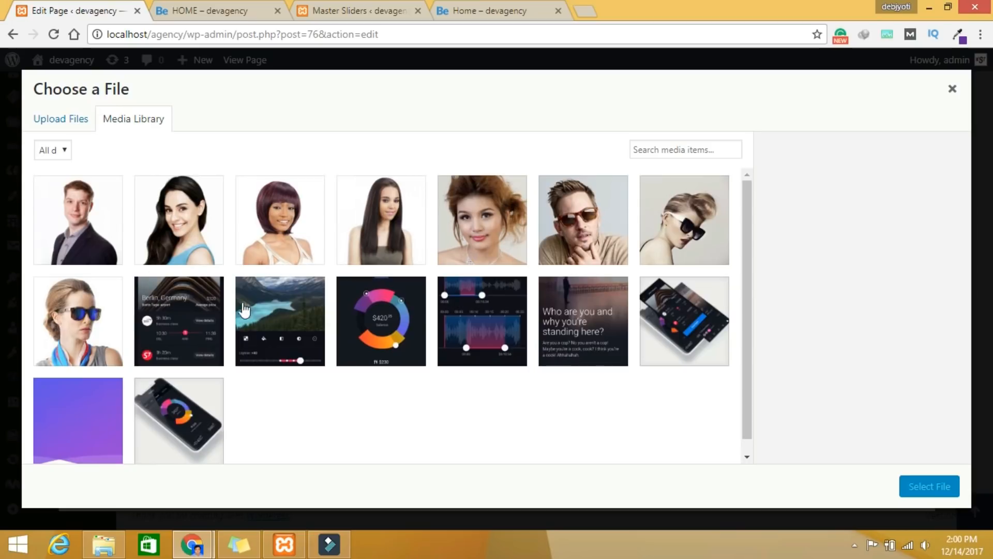
click(296, 243)
click(920, 486)
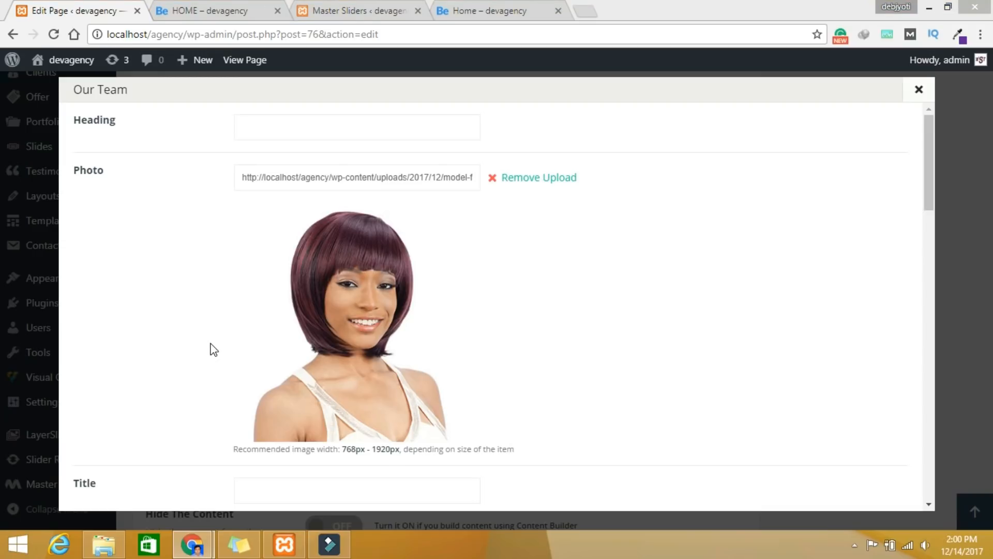
Step: Paste the member's name as the title and webdeveloper as the subtitle
scroll(383, 362, down, 3)
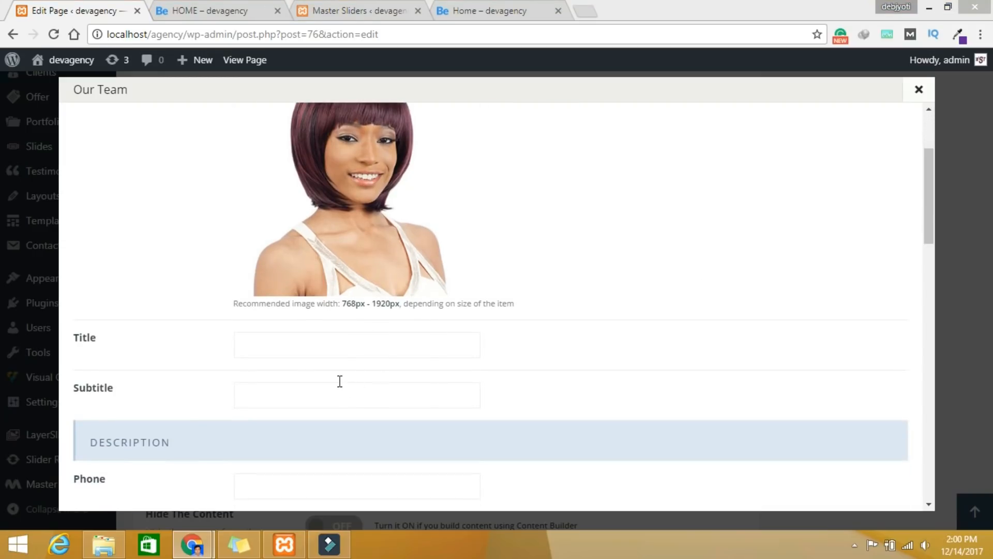
click(305, 344)
click(296, 340)
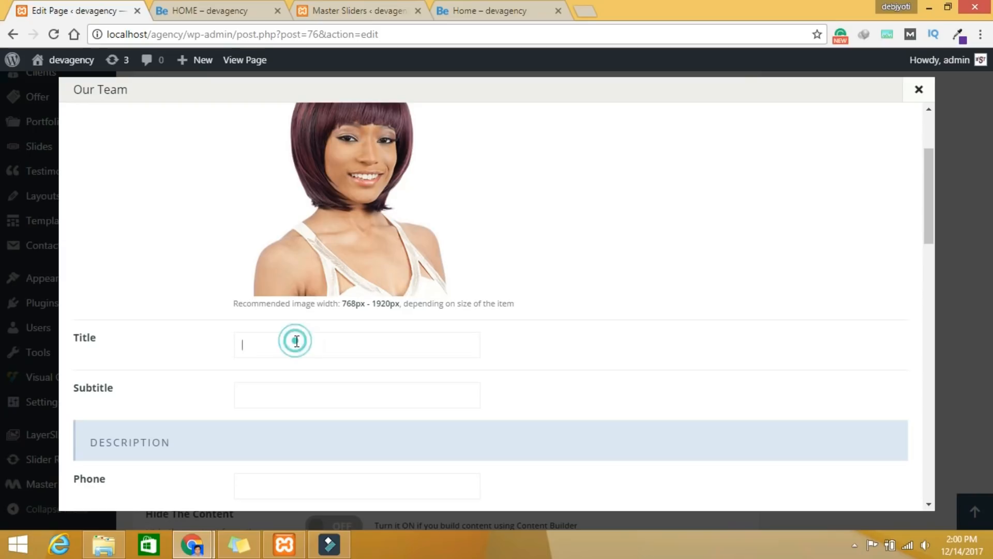
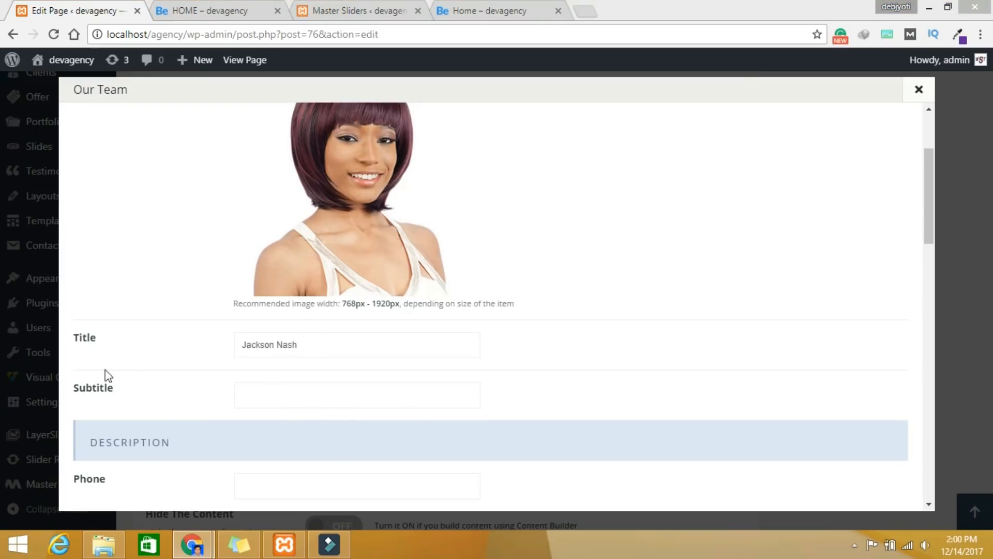
click(273, 396)
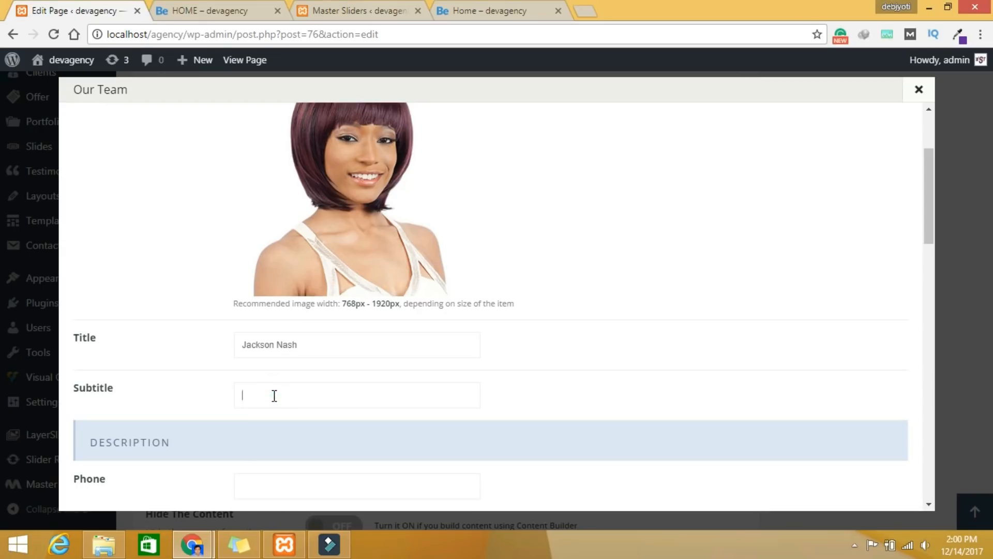
text(Web Developer)
Step: Set the team item's entrance animation to Bounce In Up and save
scroll(783, 357, down, 7)
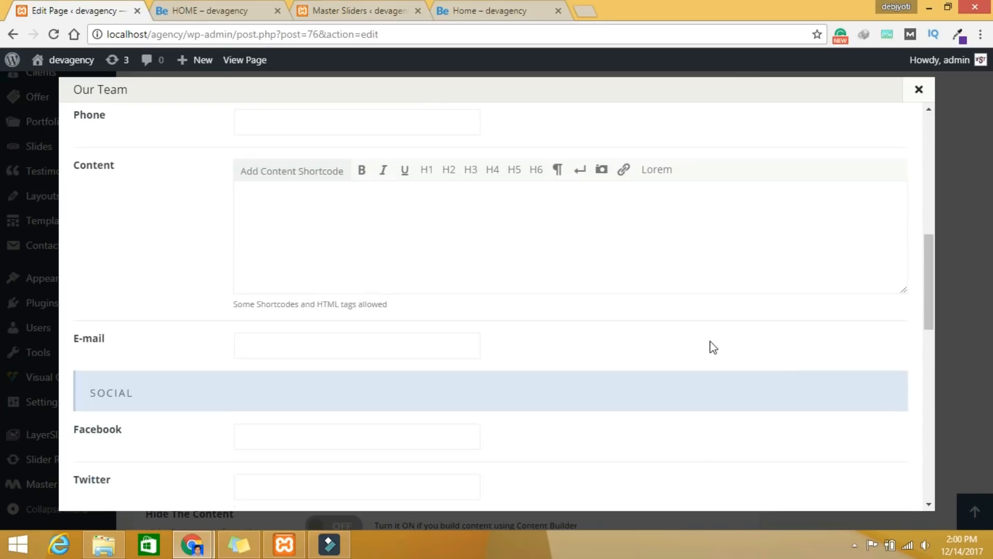
scroll(710, 346, down, 8)
scroll(709, 346, up, 5)
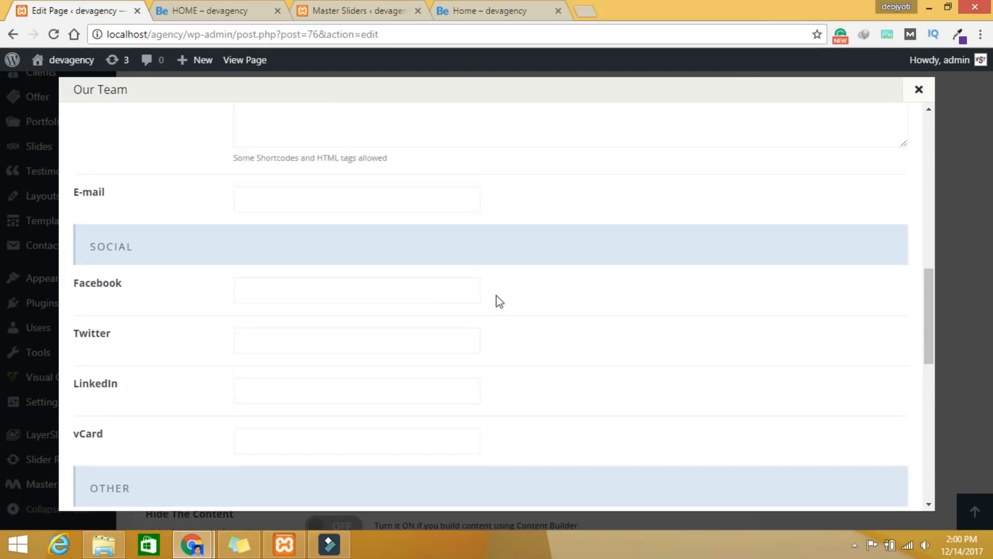
scroll(492, 341, down, 5)
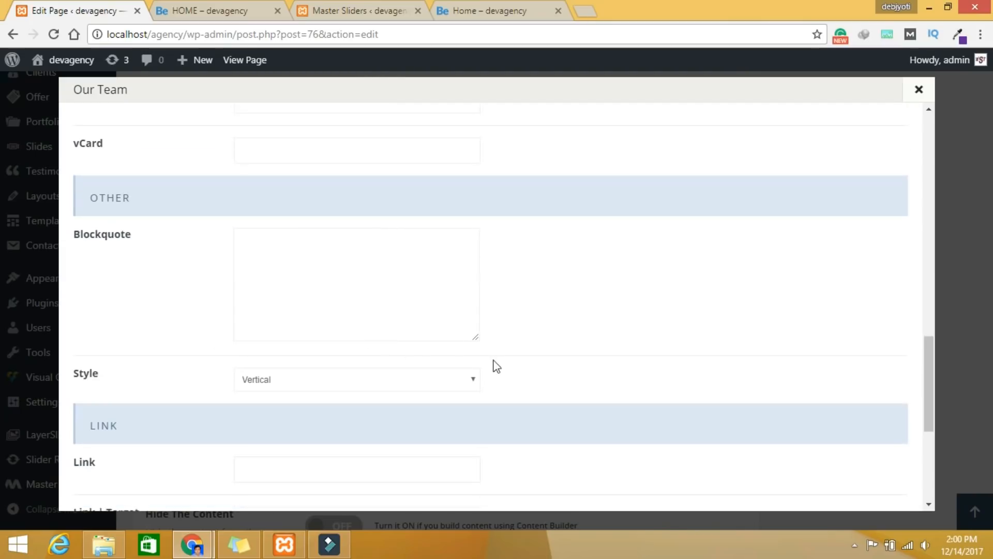
scroll(625, 403, down, 5)
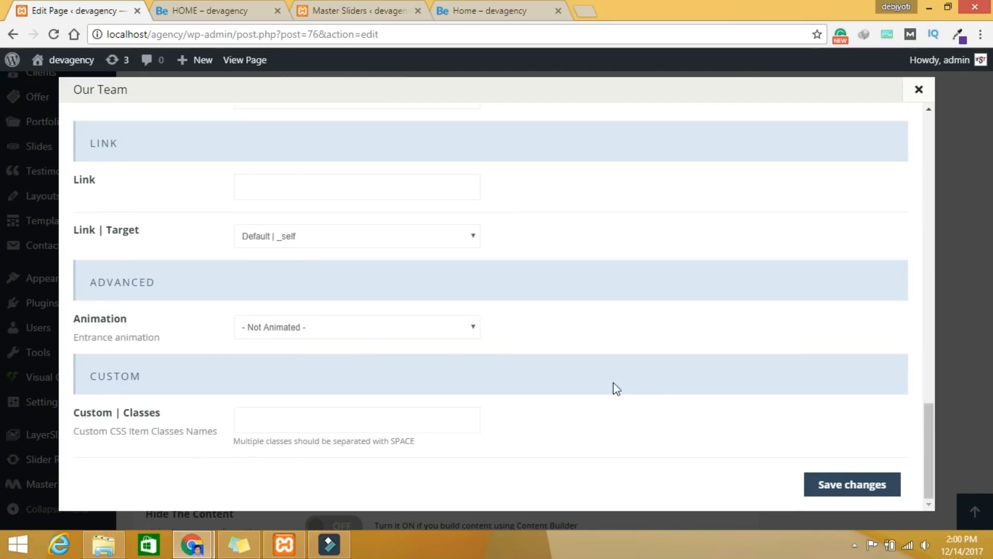
click(300, 331)
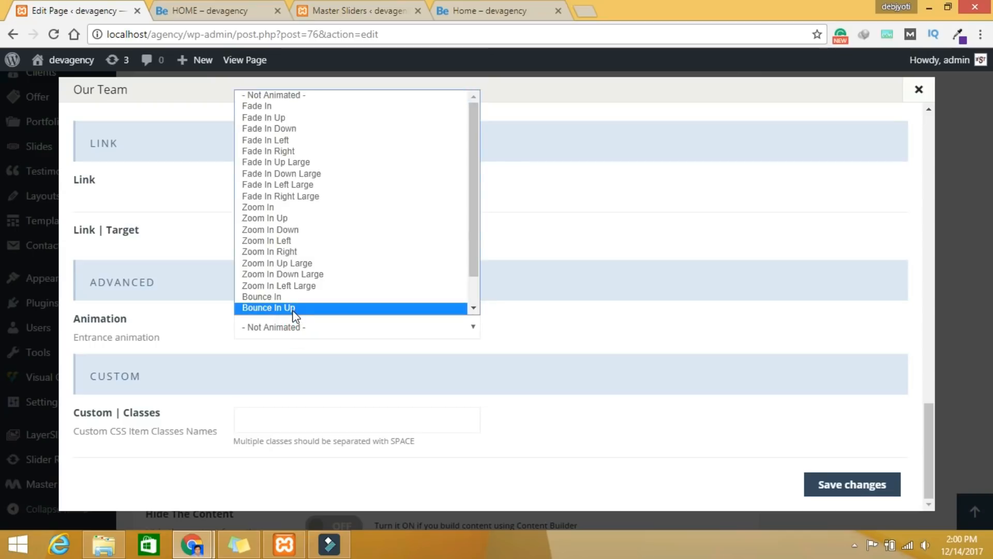
click(290, 308)
click(866, 483)
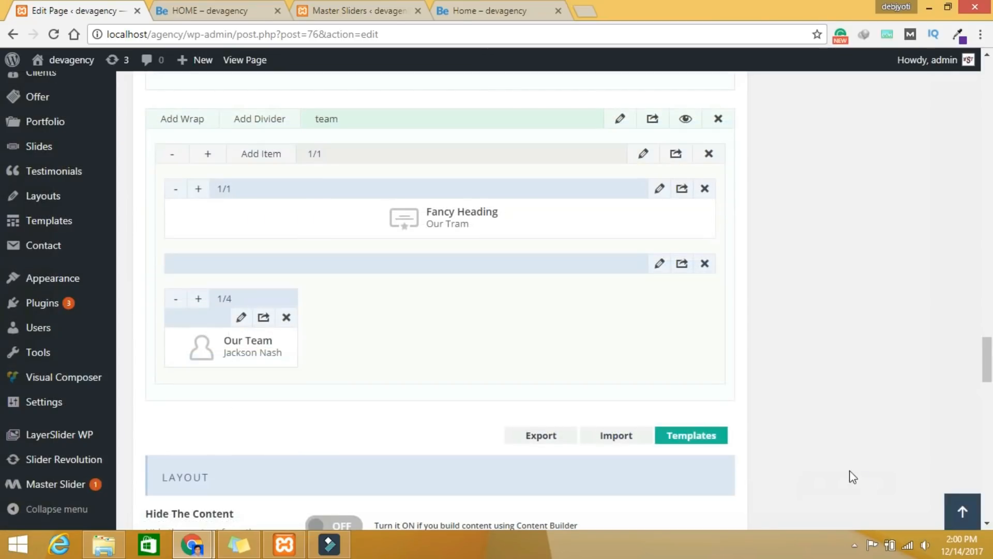
Step: Duplicate the team item three times so the row holds four team items
click(264, 317)
click(264, 317)
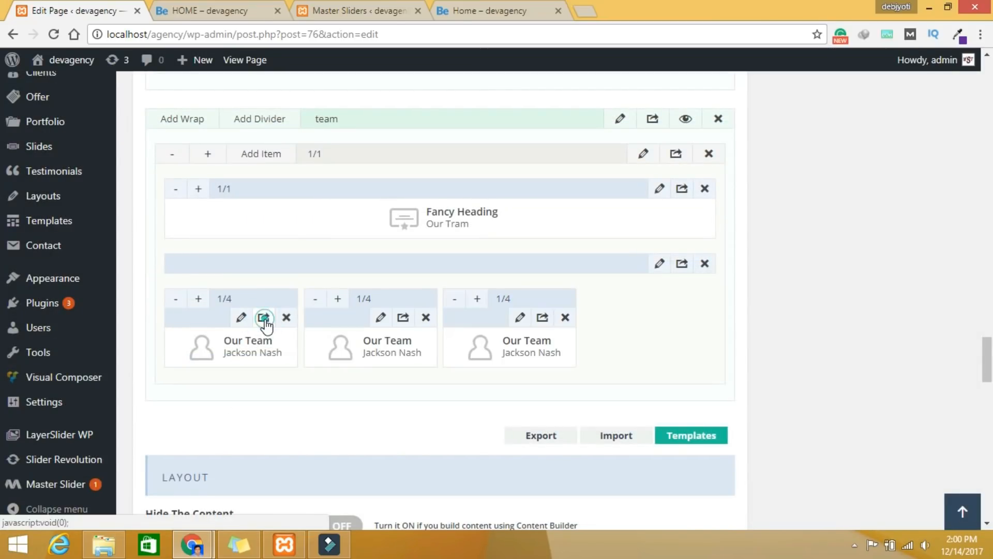
click(264, 317)
Step: Open the second team item and look up the second member's name on the live page
click(381, 318)
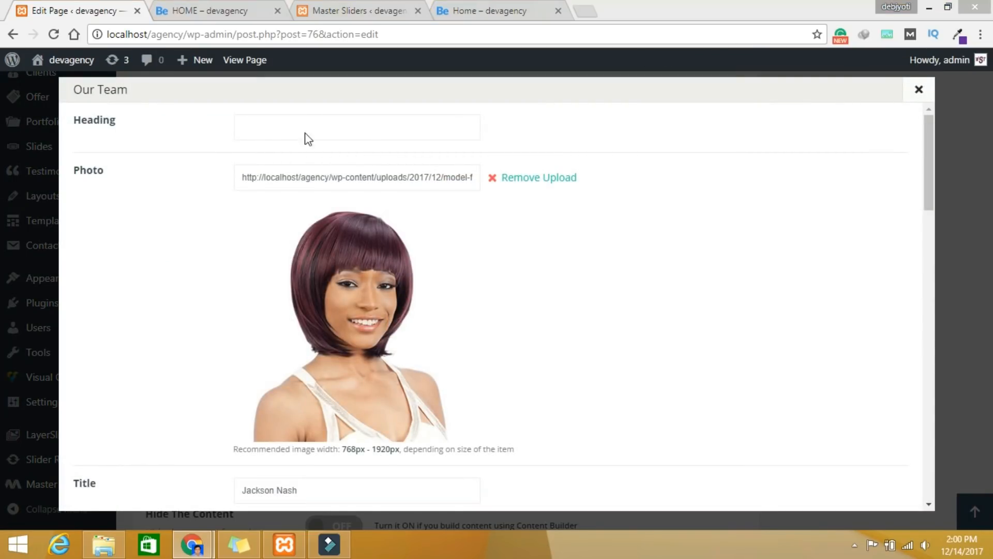
click(501, 9)
scroll(380, 220, down, 2)
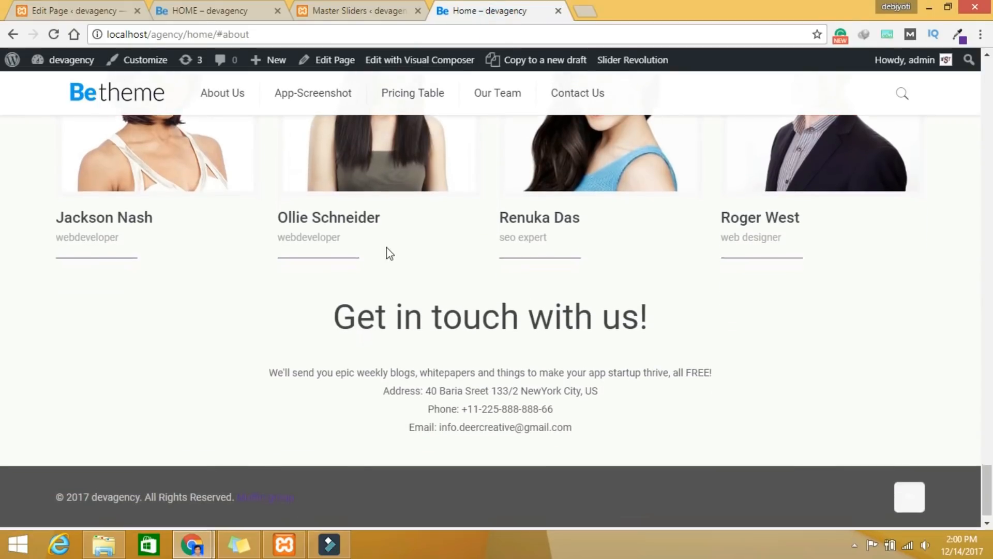
drag(396, 213, 276, 212)
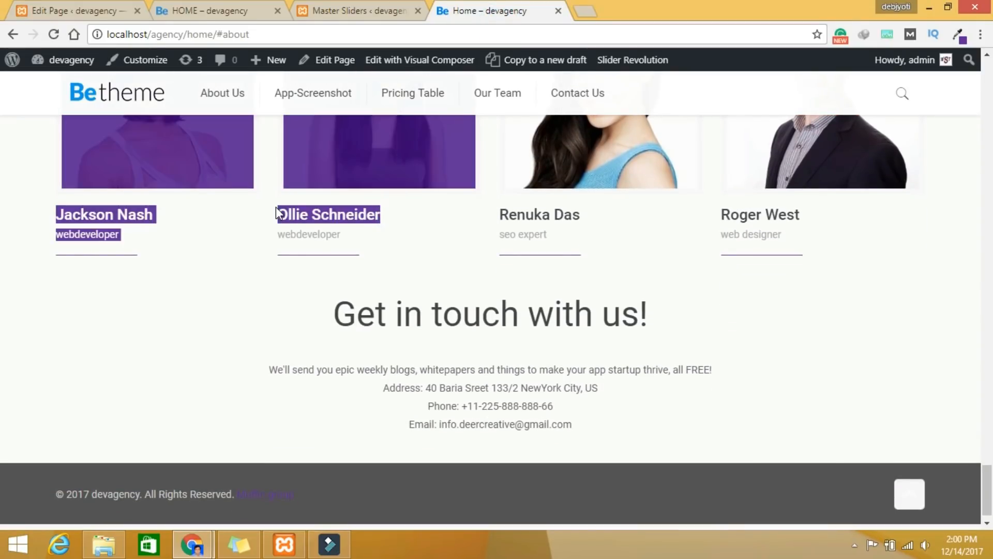
click(401, 238)
triple_click(352, 213)
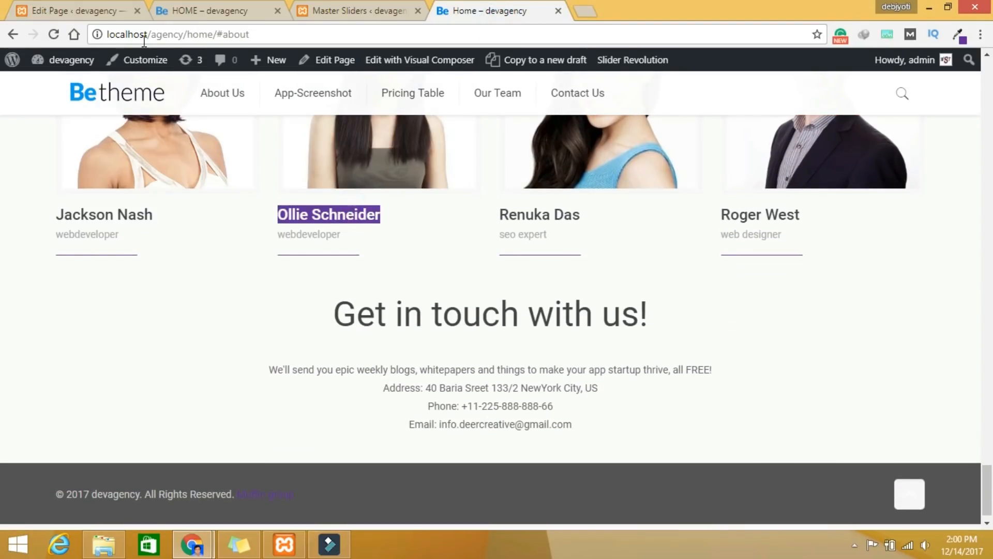
click(88, 9)
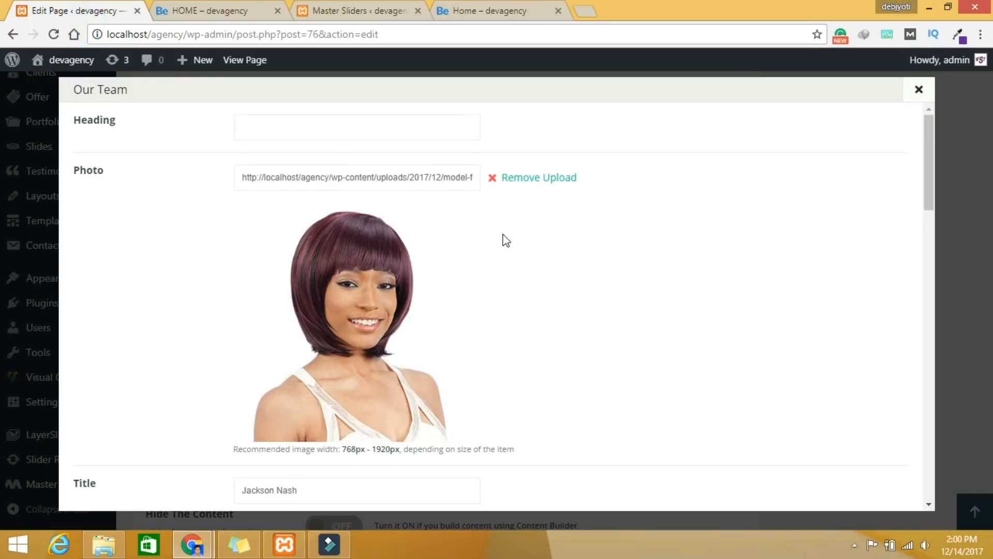
Step: Replace the second item's photo with model-face2.jpg
click(523, 179)
click(517, 187)
click(186, 213)
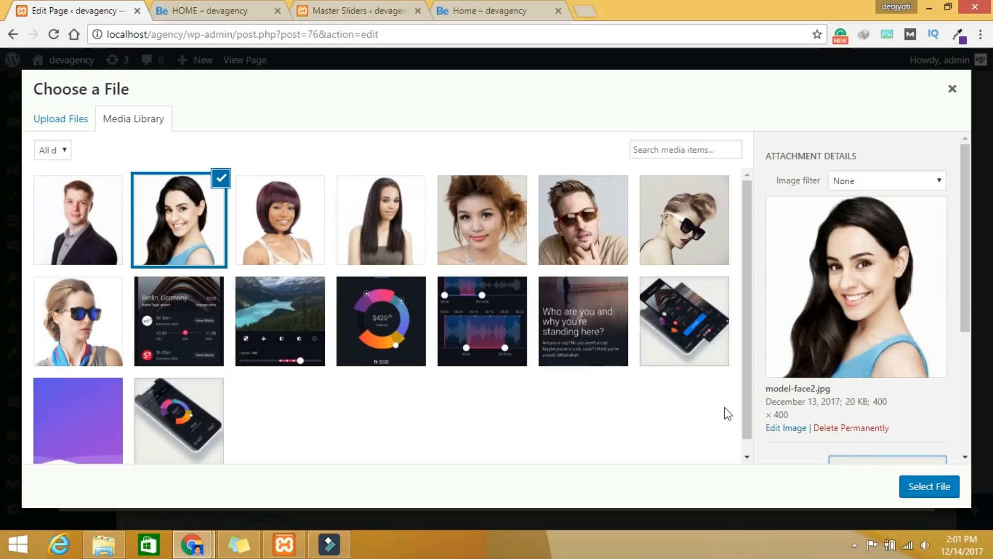
click(914, 498)
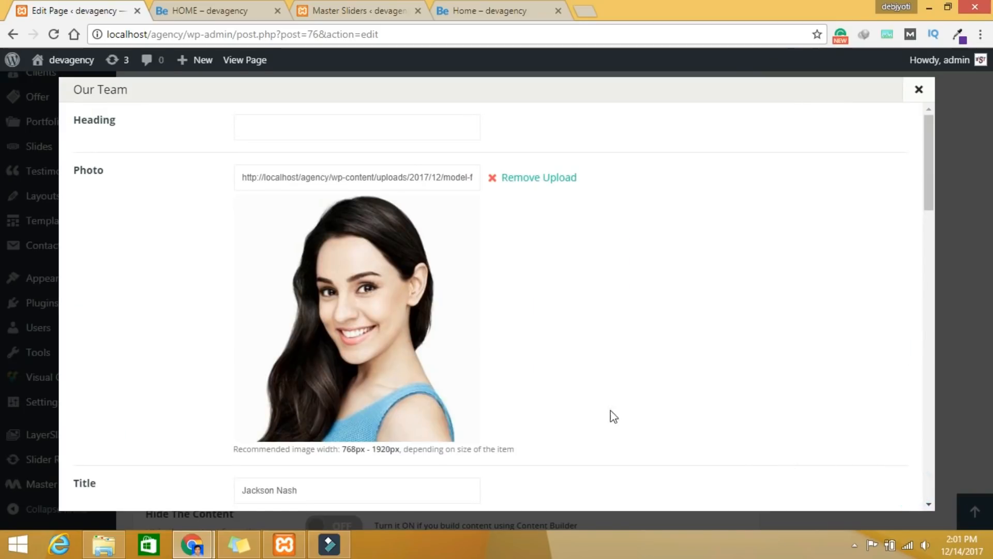
Step: Retype the second item's title with the member's name, subtitle SMM expert, and save
click(290, 132)
scroll(404, 280, down, 3)
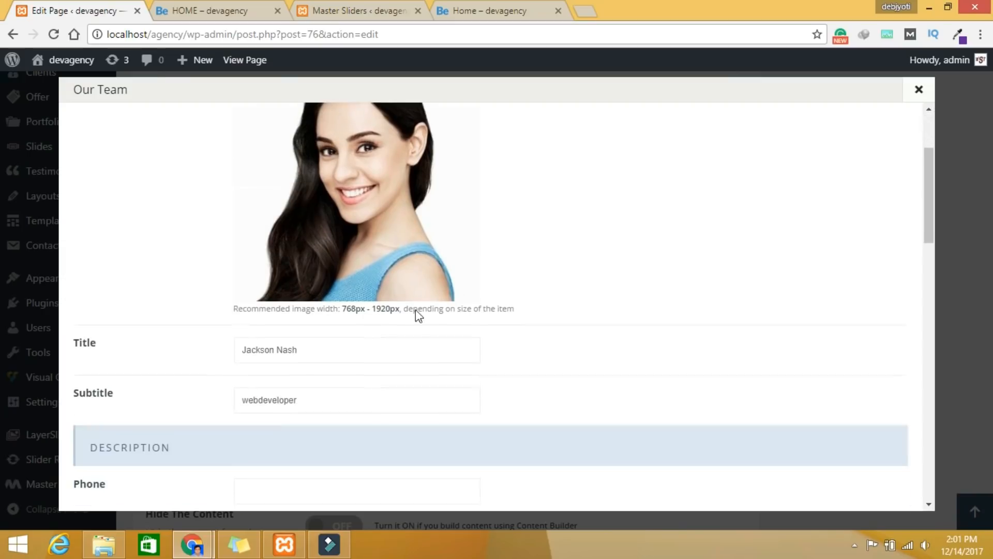
drag(319, 351, 190, 332)
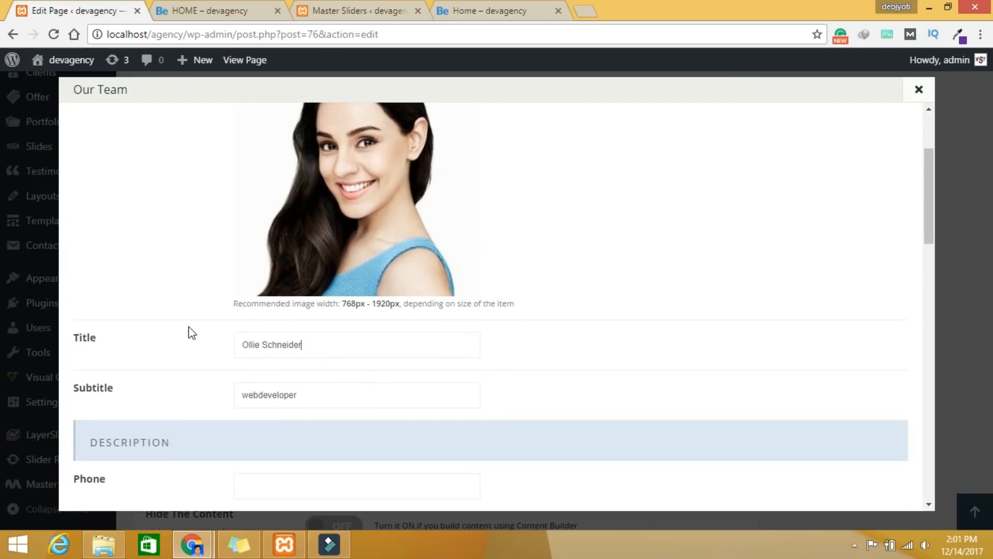
drag(310, 396, 205, 385)
text(SM)
click(205, 385)
click(308, 398)
scroll(476, 362, down, 3)
scroll(572, 399, down, 10)
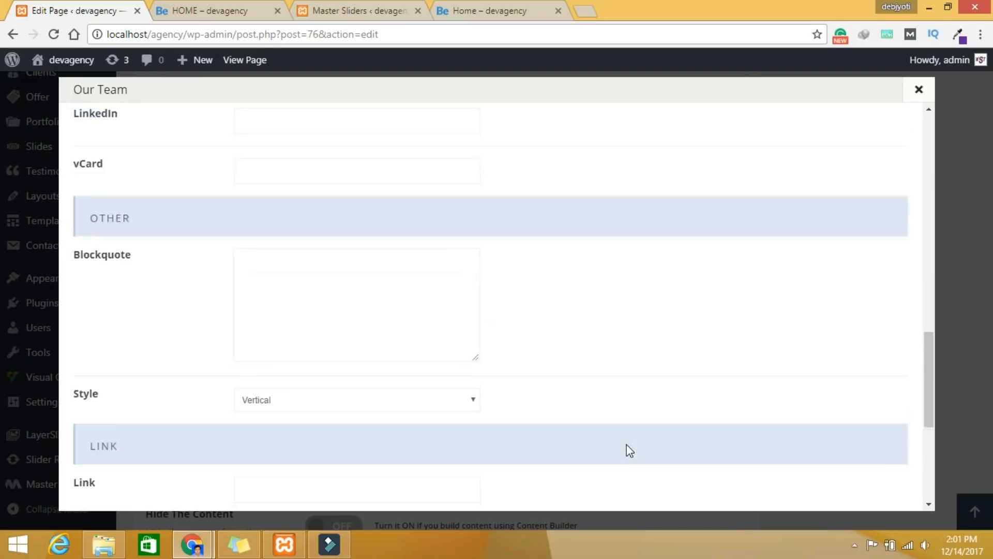
scroll(808, 489, down, 8)
click(828, 489)
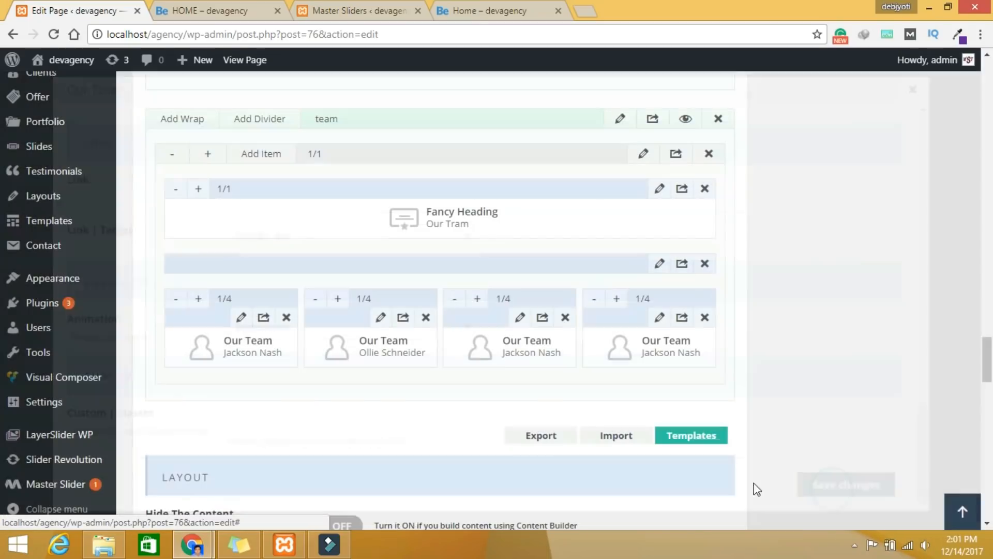
Step: Copy a member's name from the live page into the third card's title
click(520, 317)
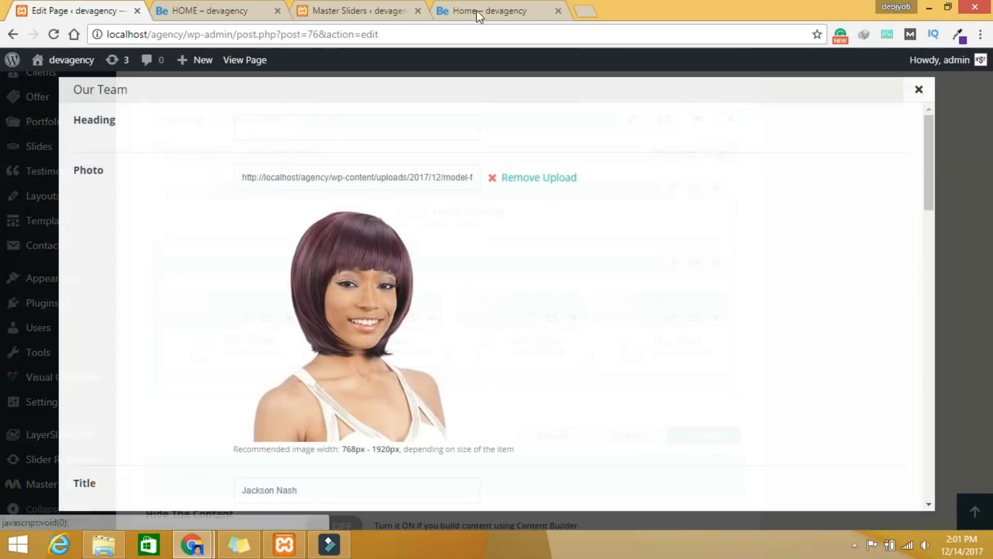
click(476, 10)
drag(588, 215, 501, 212)
key(ctrl+c)
click(92, 6)
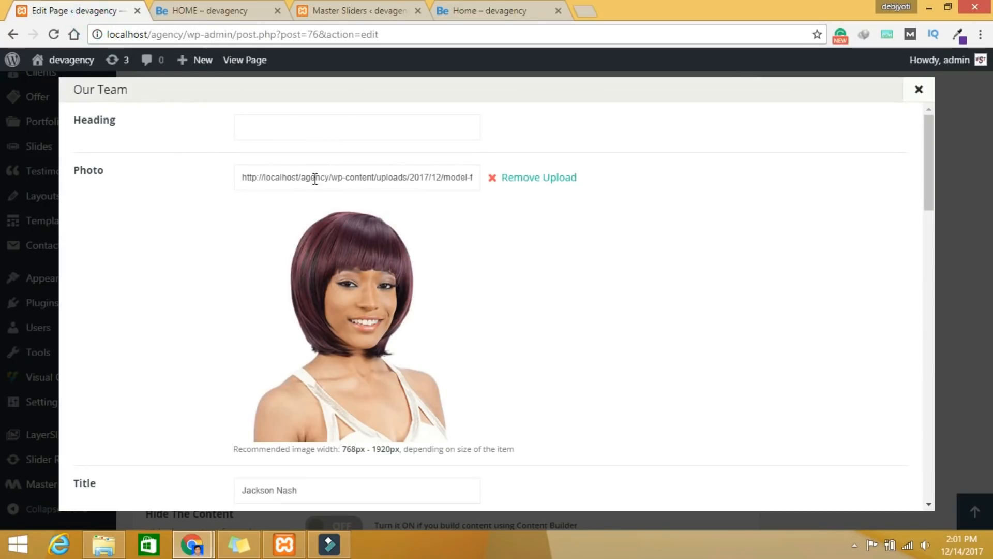
drag(313, 492, 202, 482)
key(ctrl+v)
Step: Change the third card's subtitle to SEO expert
scroll(440, 439, down, 2)
scroll(440, 439, down, 2)
drag(316, 321, 155, 317)
text(S)
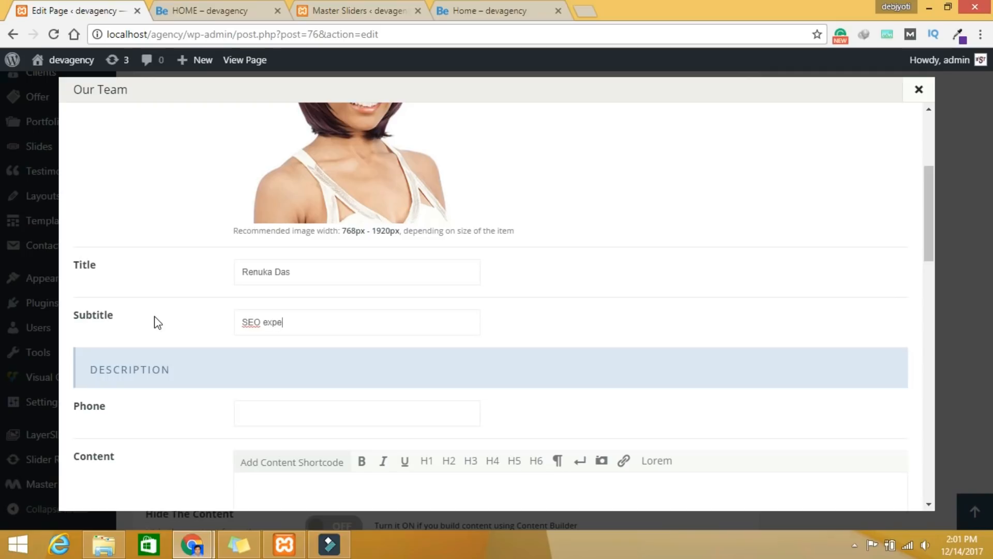
Step: Swap the third card's photo for half-wigs-model.jpg and save the card
scroll(520, 302, down, 15)
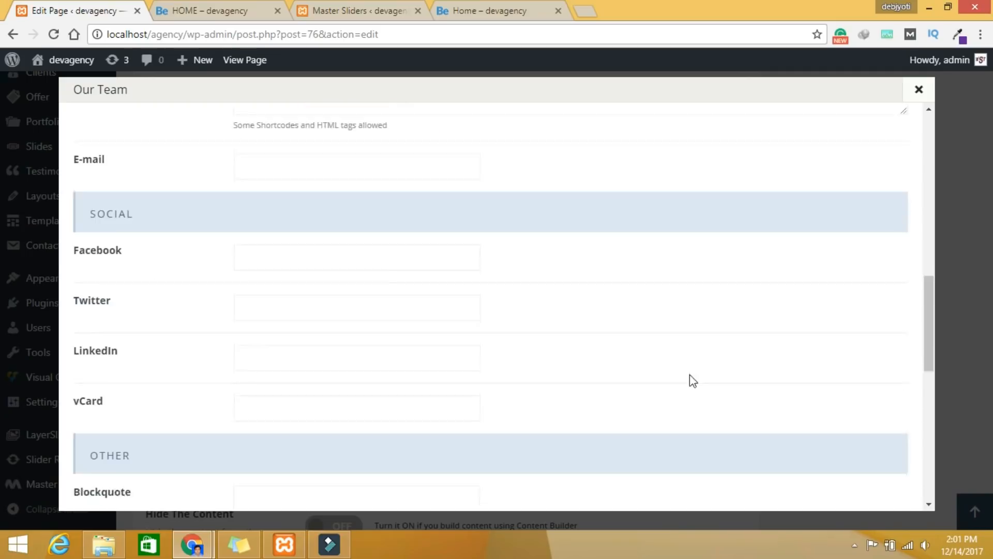
scroll(688, 409, up, 10)
scroll(574, 355, up, 10)
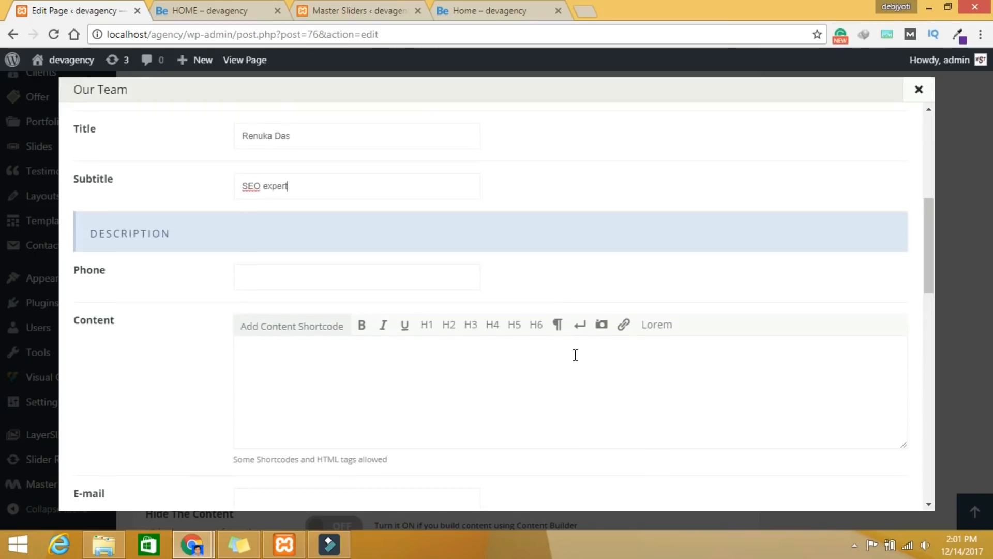
click(534, 182)
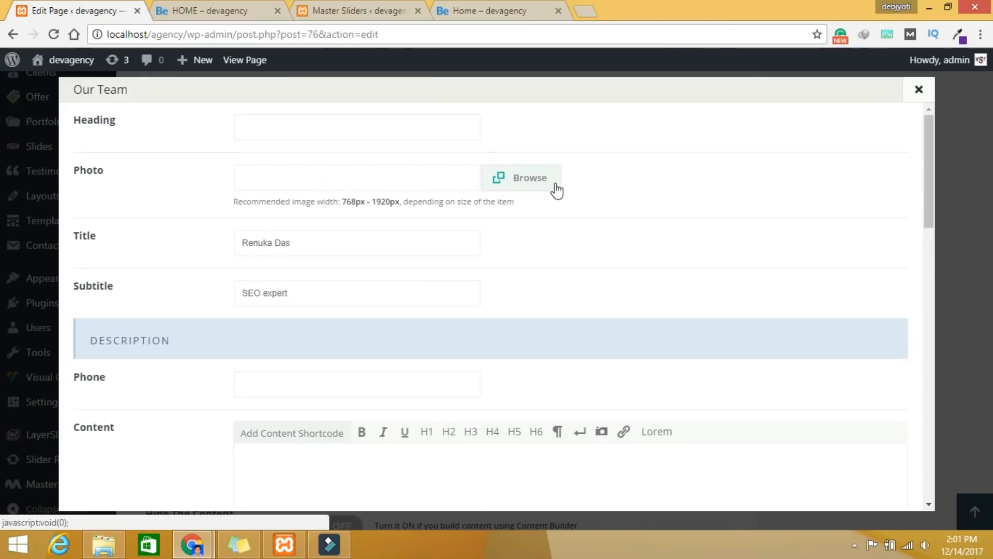
click(496, 8)
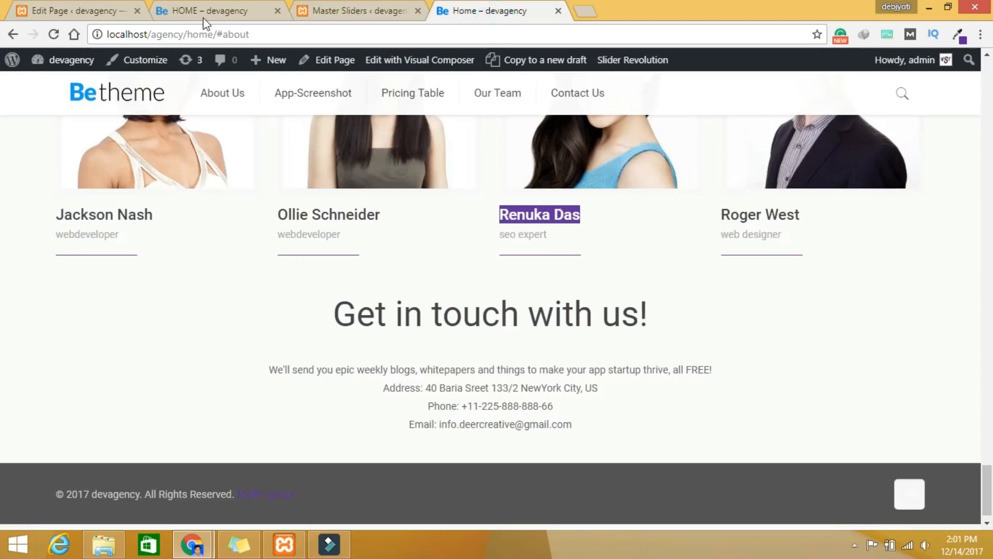
click(106, 11)
click(537, 181)
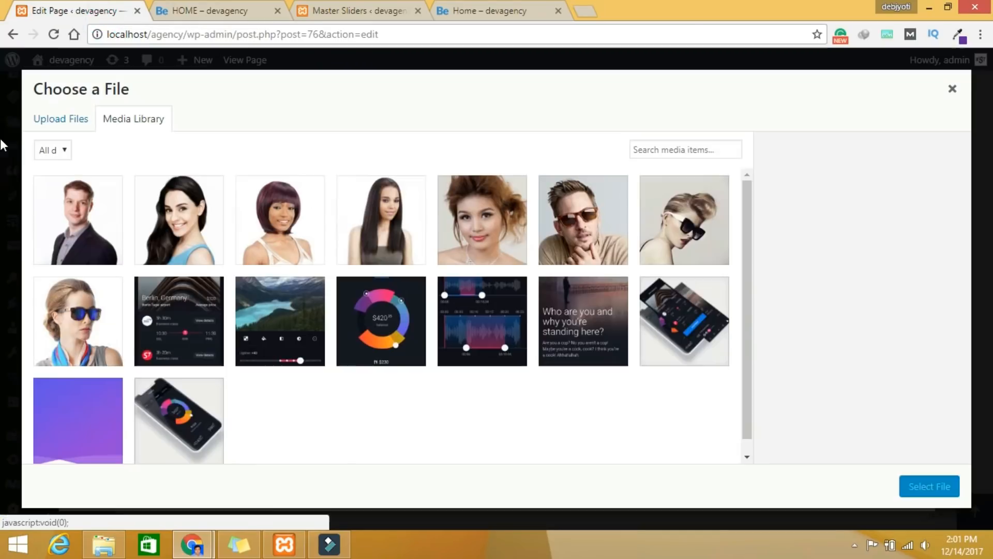
click(184, 213)
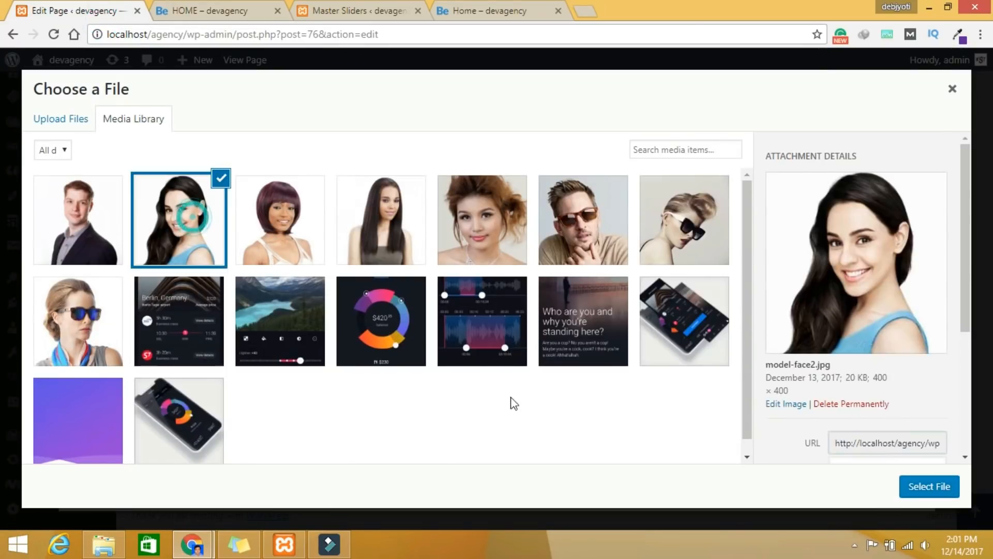
click(375, 247)
click(910, 484)
scroll(768, 451, down, 15)
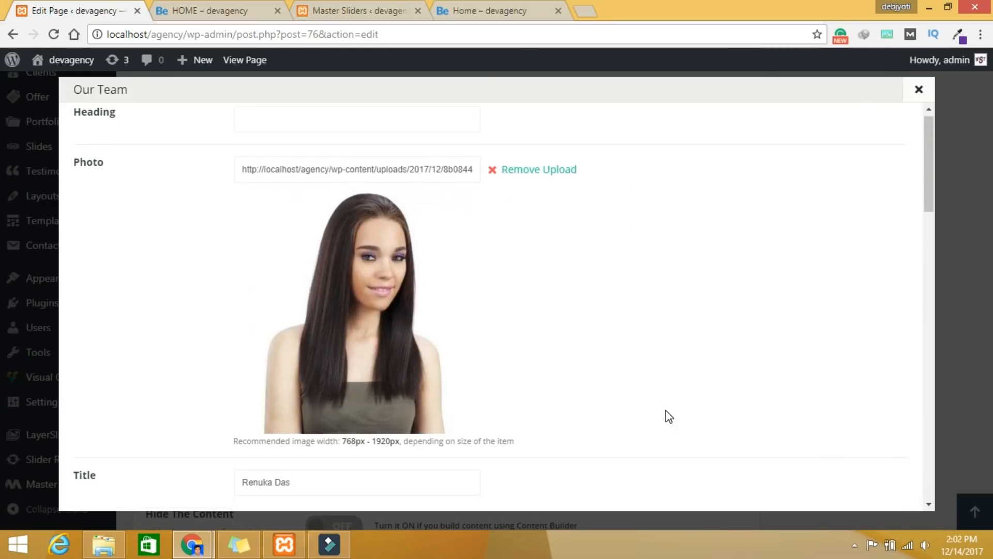
scroll(768, 487, down, 5)
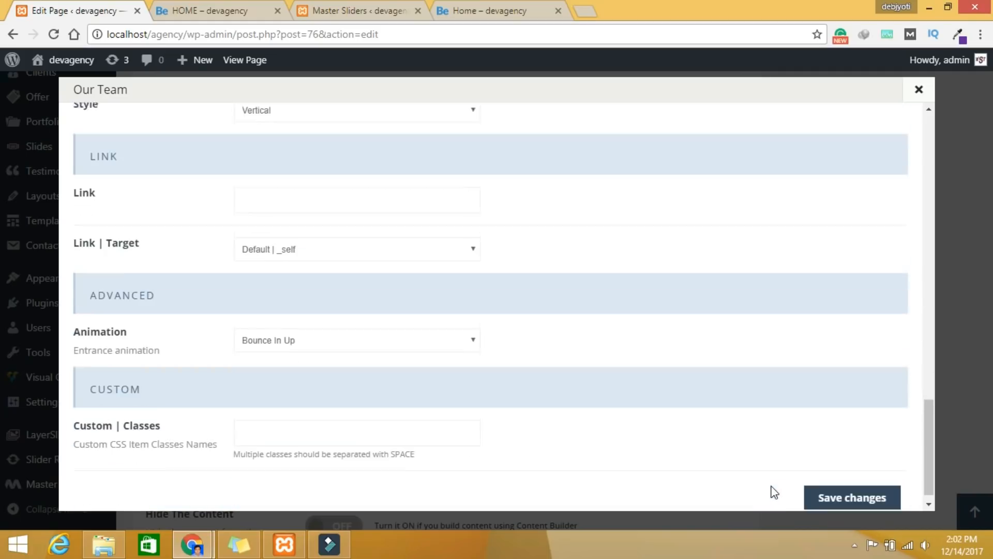
click(822, 487)
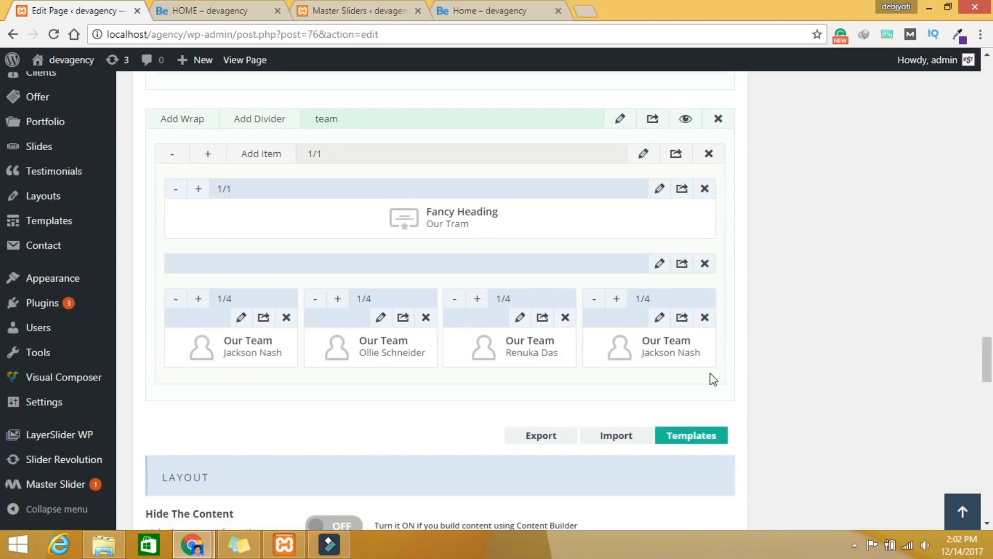
Step: Replace the fourth card's photo with the portrait of the man in a suit
click(658, 317)
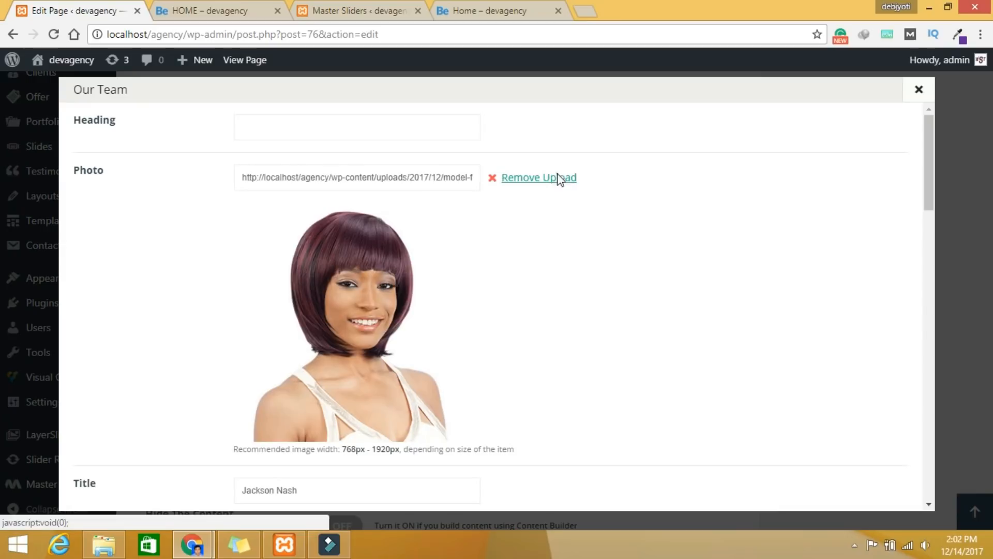
click(558, 178)
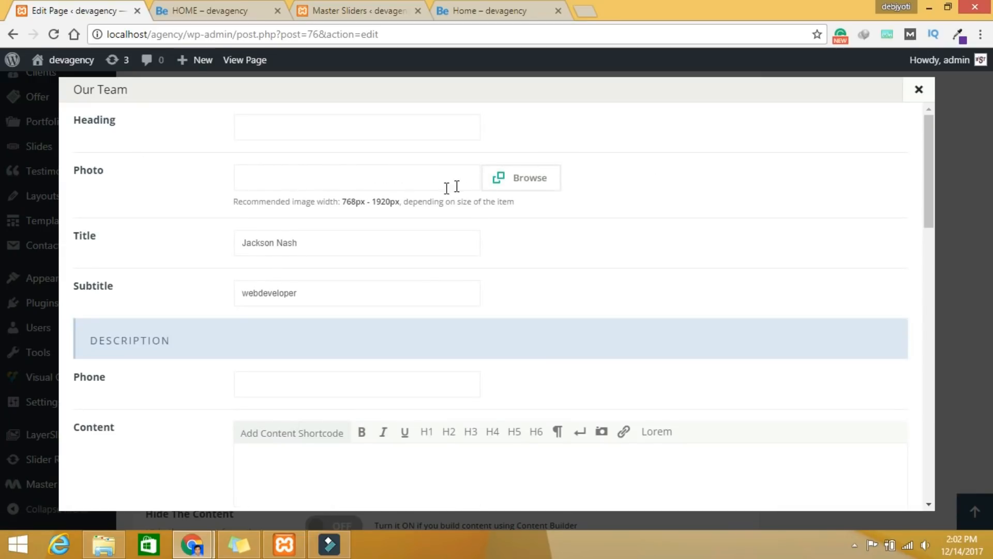
click(501, 188)
click(92, 203)
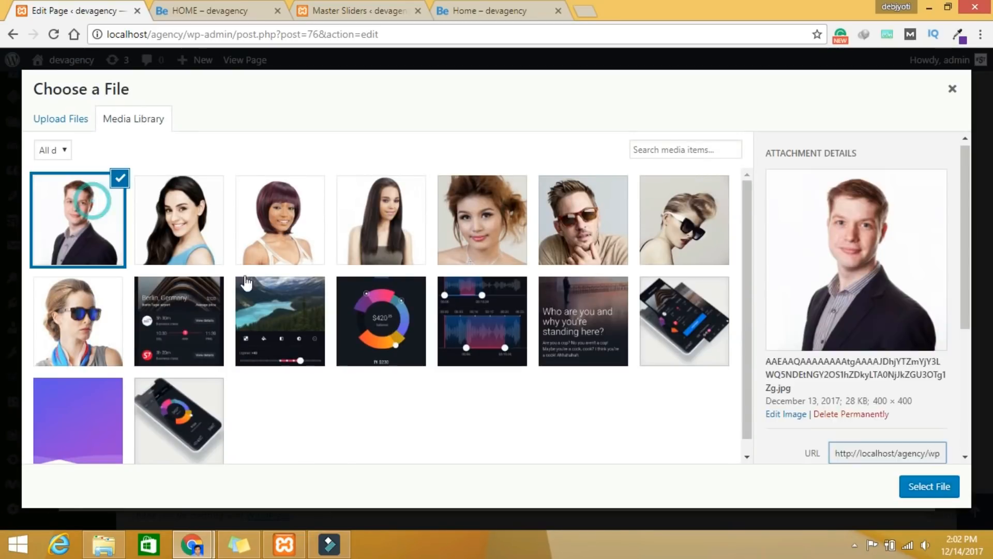
click(915, 489)
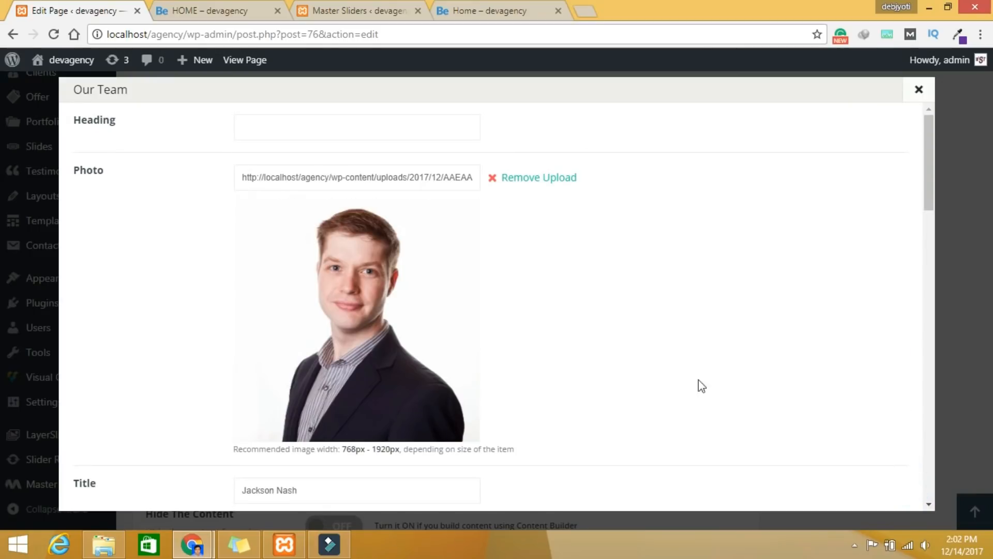
Step: Retype the fourth card's title with the member's name, subtitle web designer, and save
scroll(683, 381, down, 7)
scroll(307, 267, up, 3)
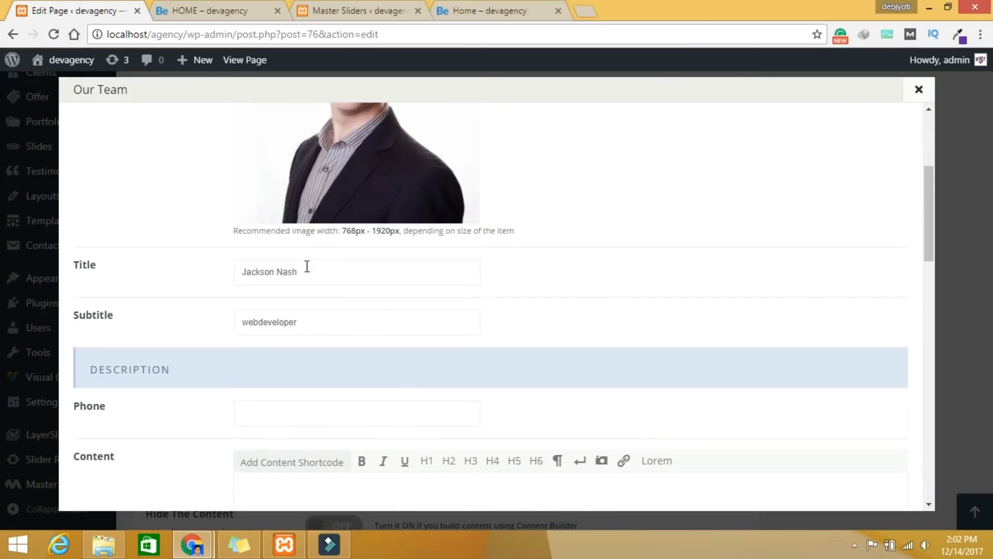
triple_click(329, 266)
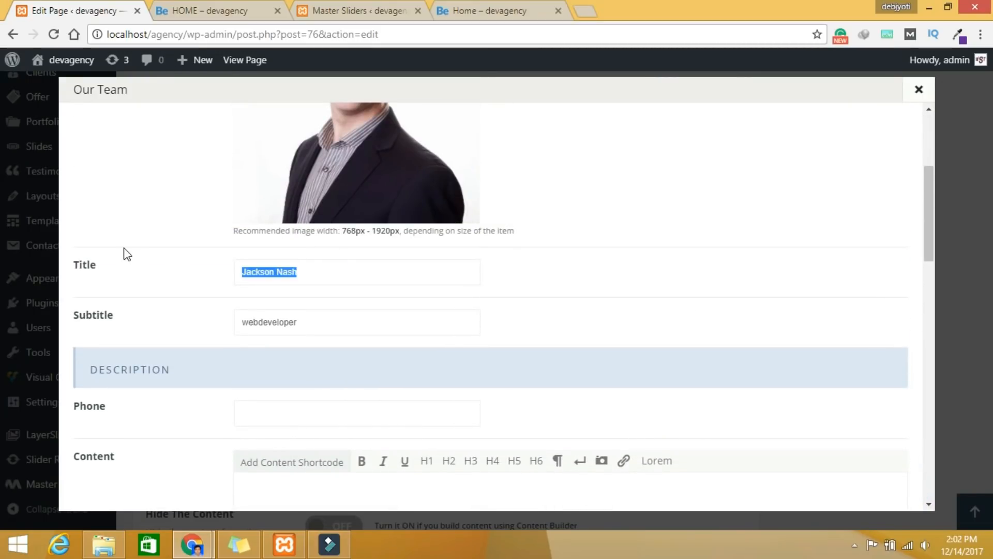
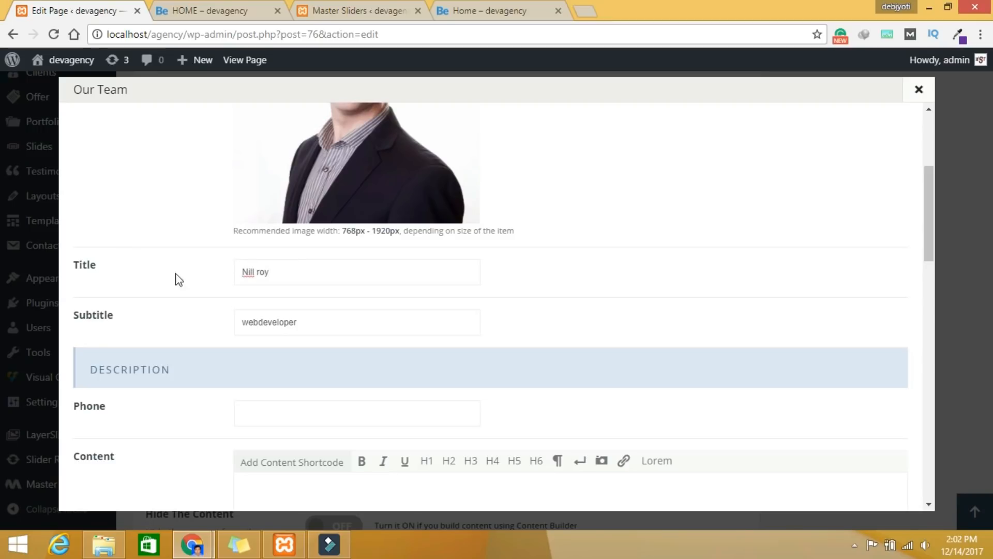
triple_click(336, 328)
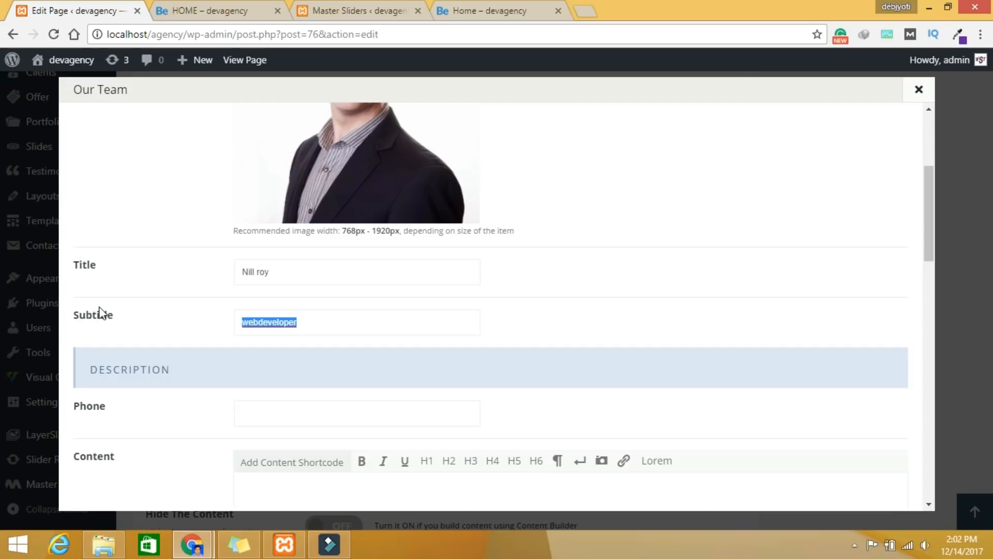
text(w)
scroll(475, 321, down, 12)
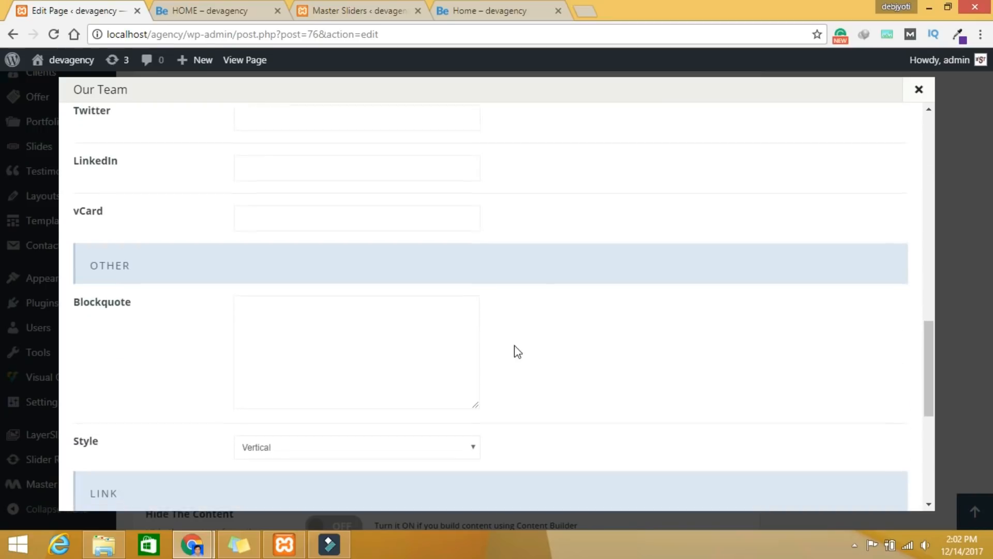
scroll(517, 352, down, 10)
click(831, 484)
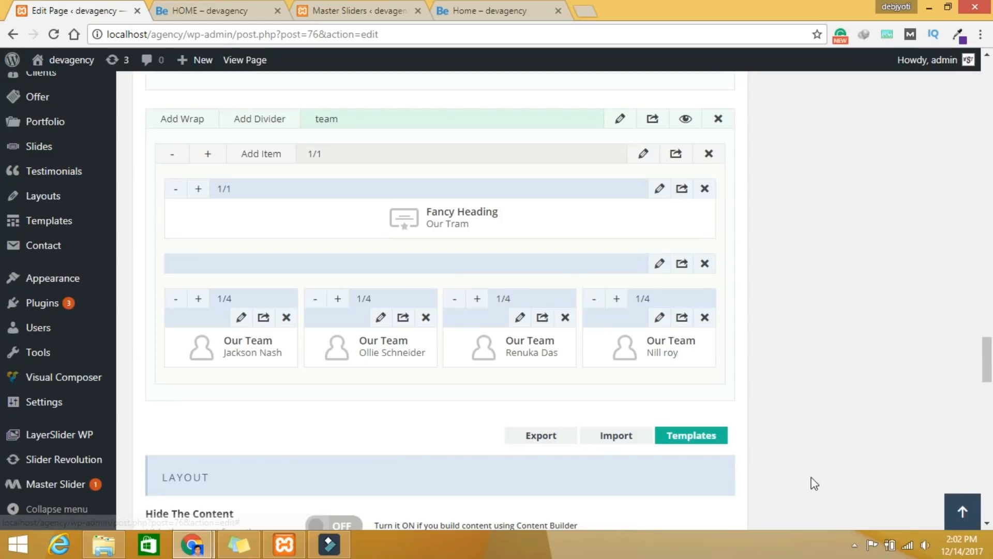
click(479, 8)
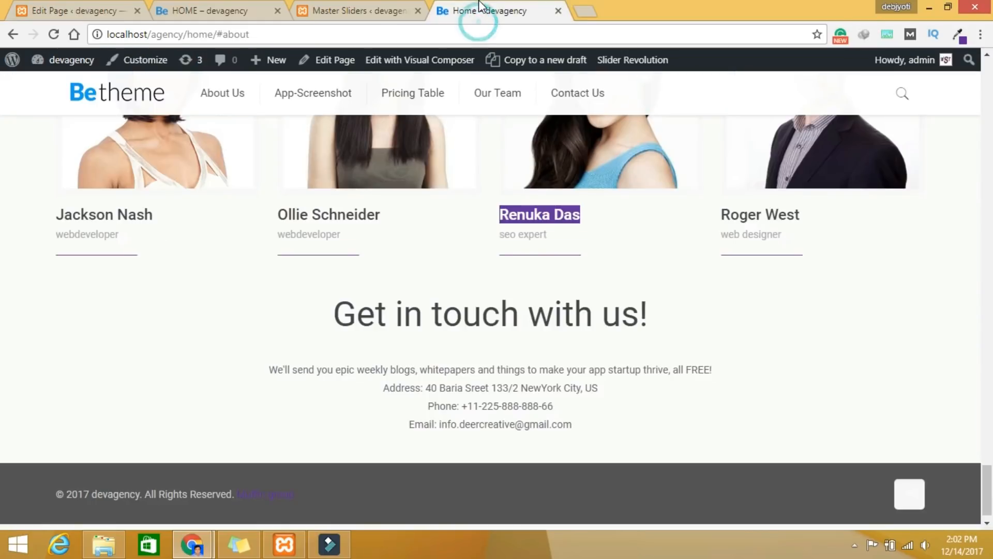
scroll(560, 342, up, 1)
scroll(561, 342, down, 1)
drag(346, 283, 619, 413)
click(619, 407)
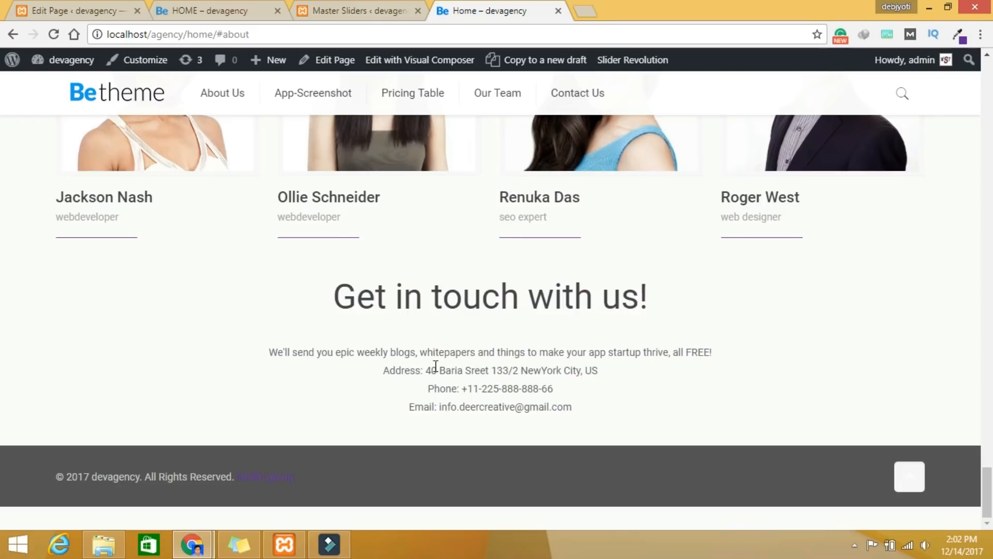
click(73, 10)
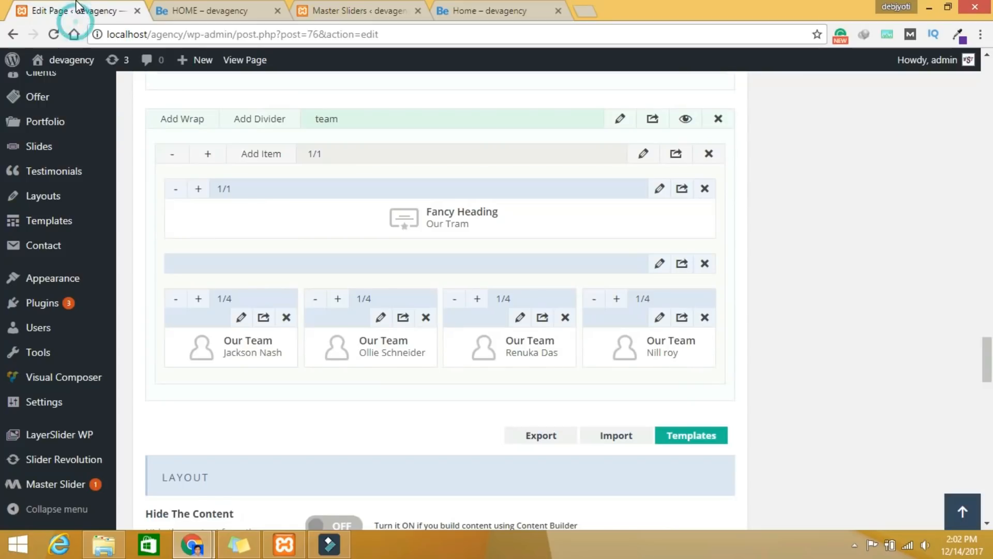
scroll(476, 333, up, 15)
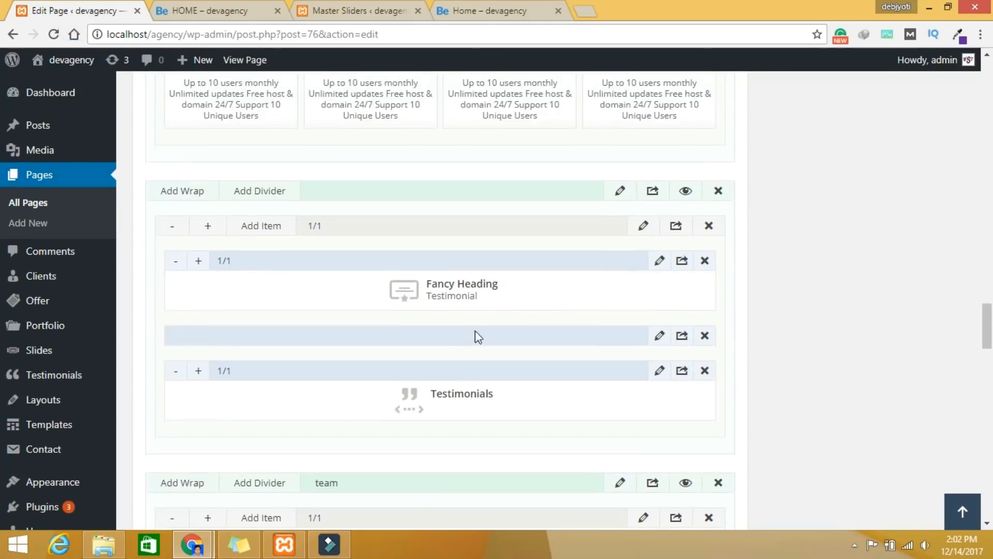
scroll(458, 334, up, 12)
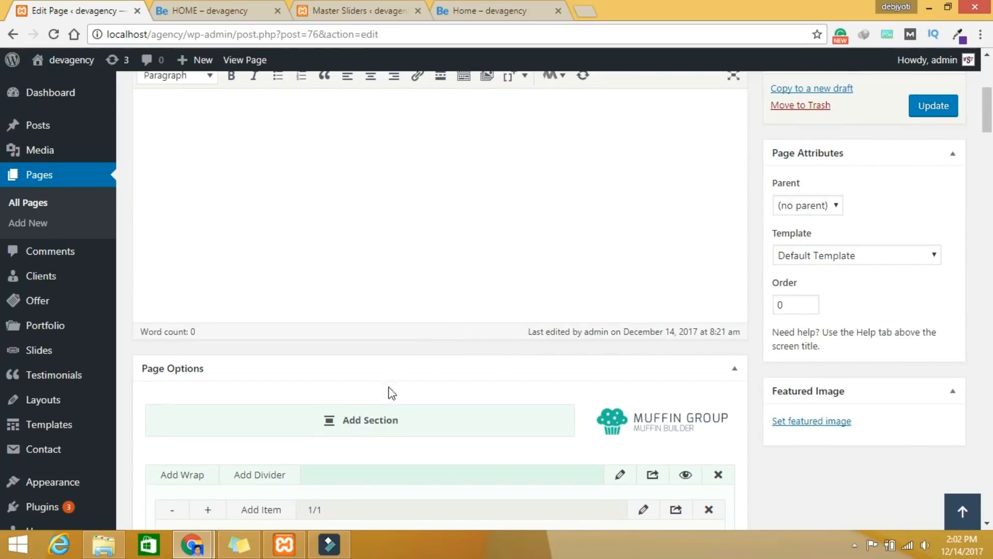
scroll(514, 444, down, 10)
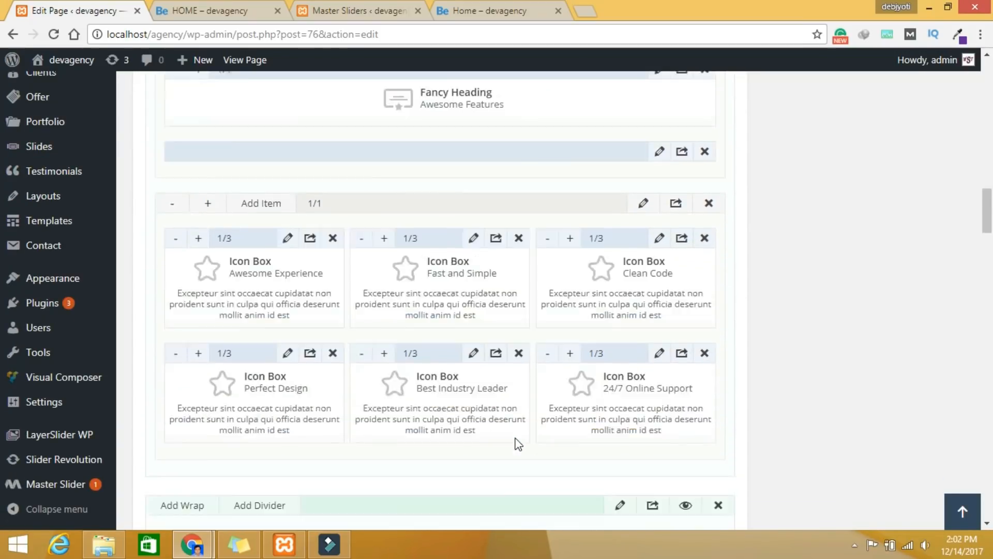
scroll(518, 443, down, 15)
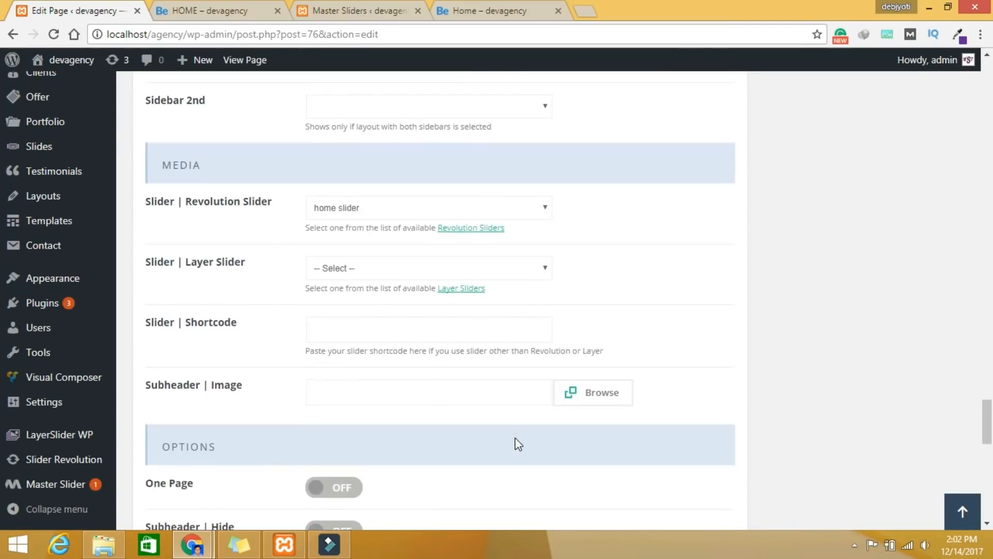
scroll(518, 444, up, 12)
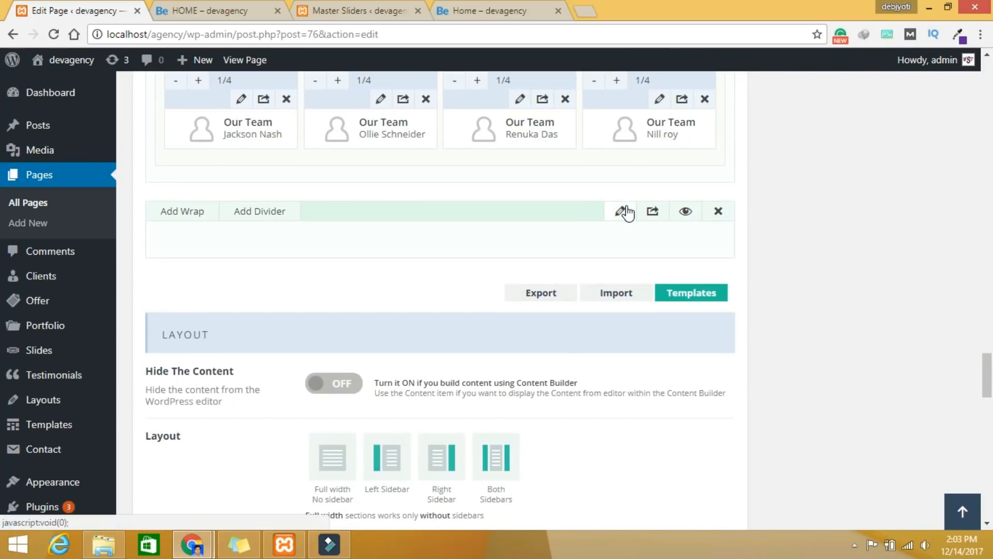
Step: Give the empty section the custom ID 'contact'
click(623, 211)
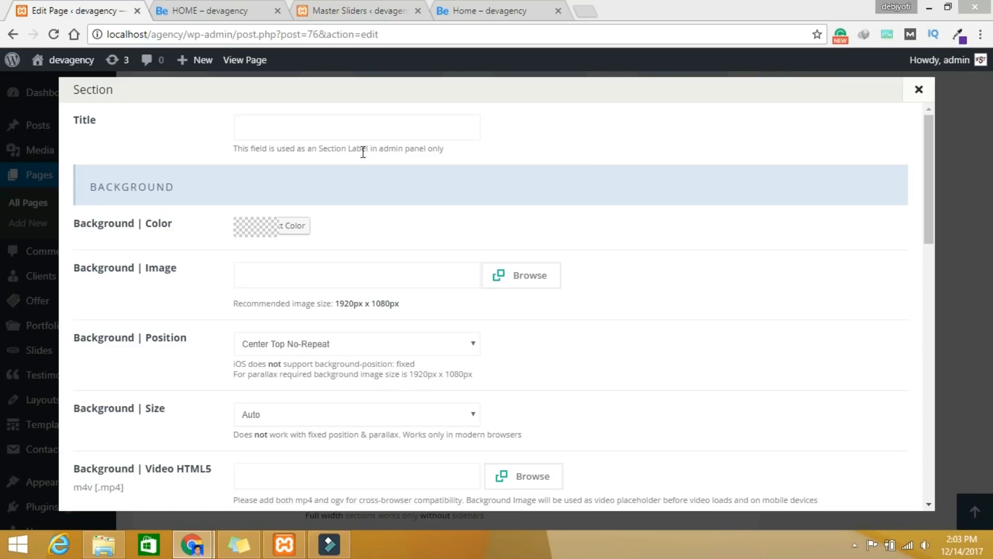
click(337, 128)
scroll(414, 235, down, 8)
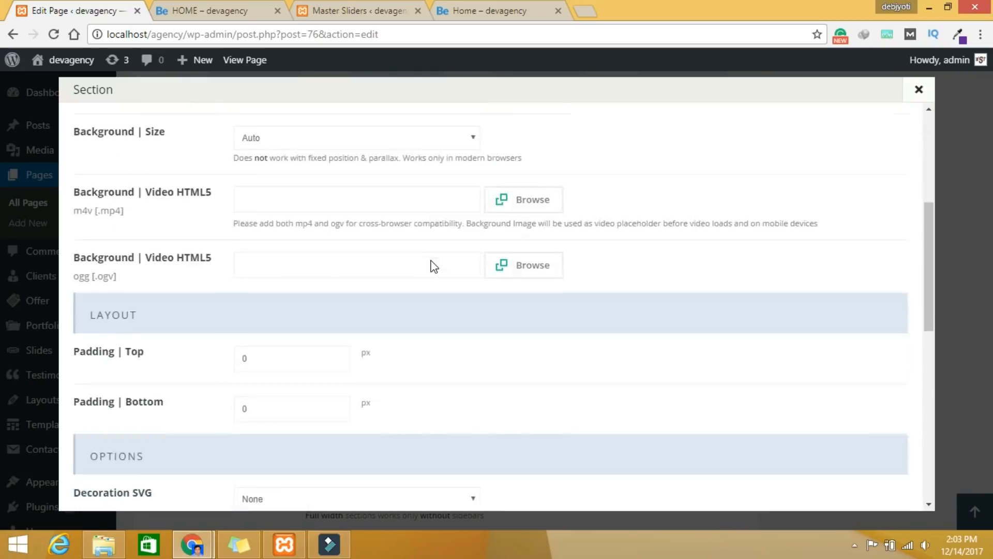
scroll(314, 460, down, 5)
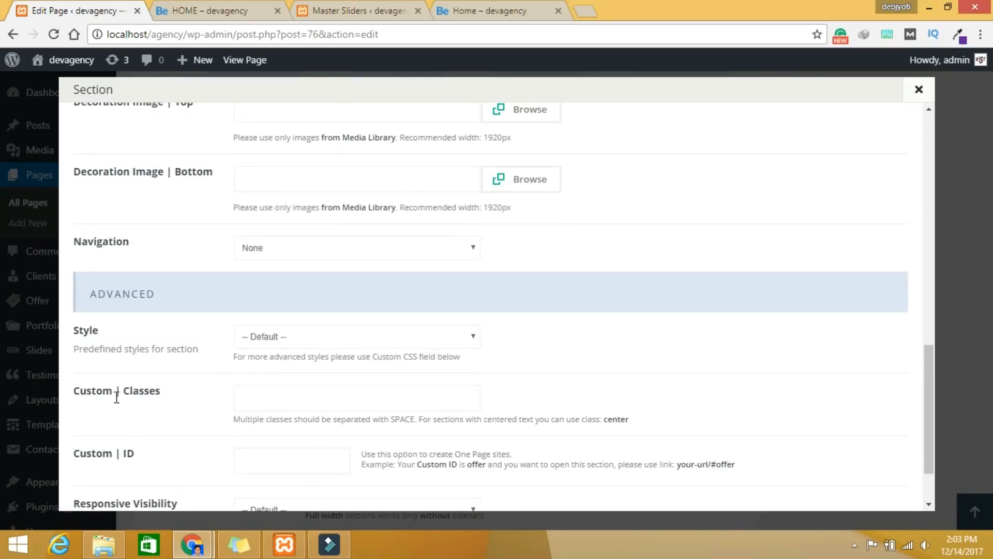
click(331, 460)
text(contact)
Step: Set the section's top and bottom padding to 30 and save the settings
scroll(628, 469, down, 2)
scroll(383, 388, up, 7)
double_click(281, 192)
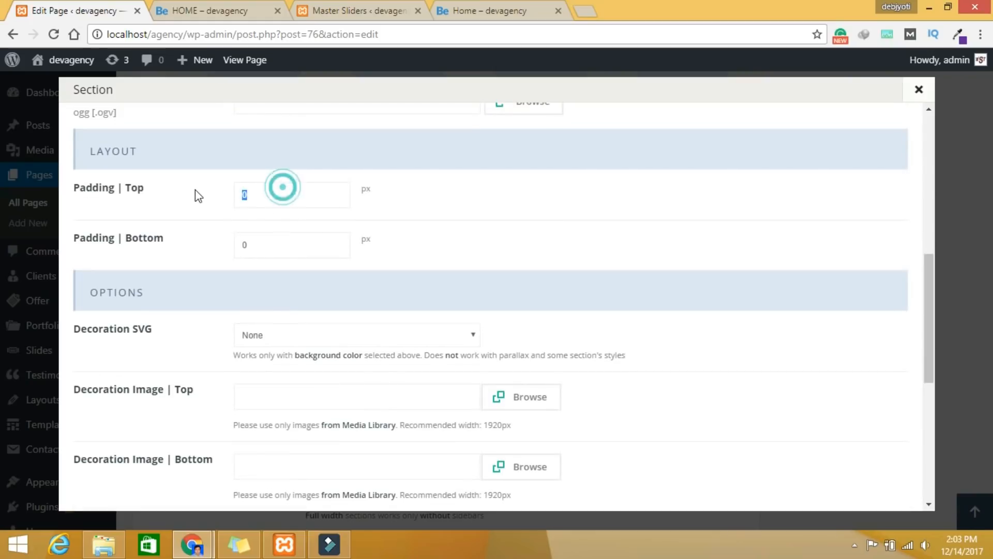
text(30)
key(Tab)
text(30)
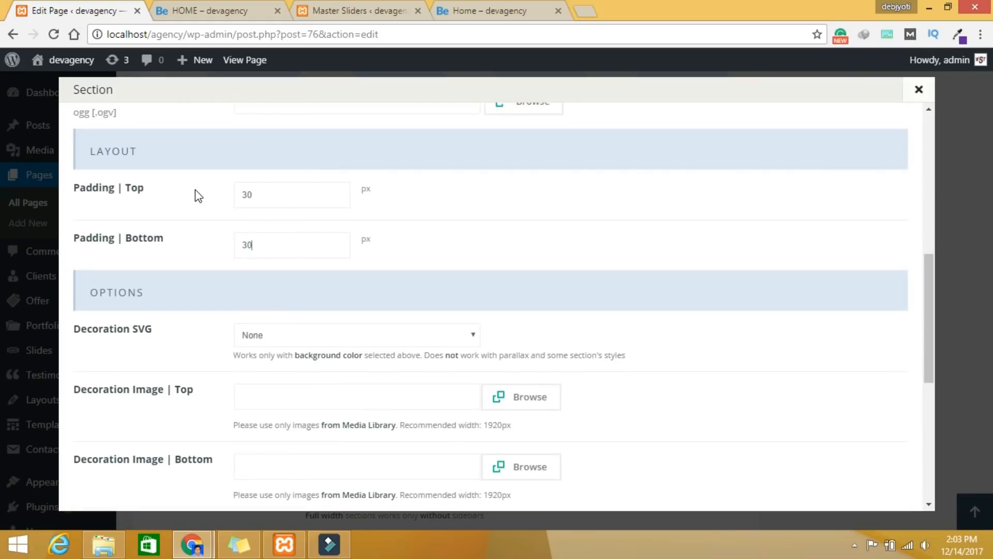
scroll(778, 397, down, 7)
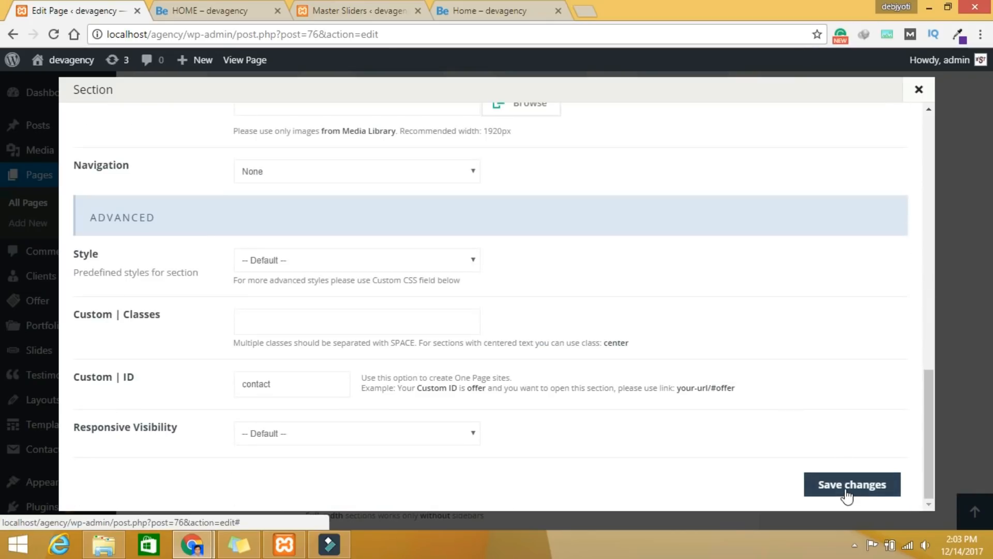
click(847, 489)
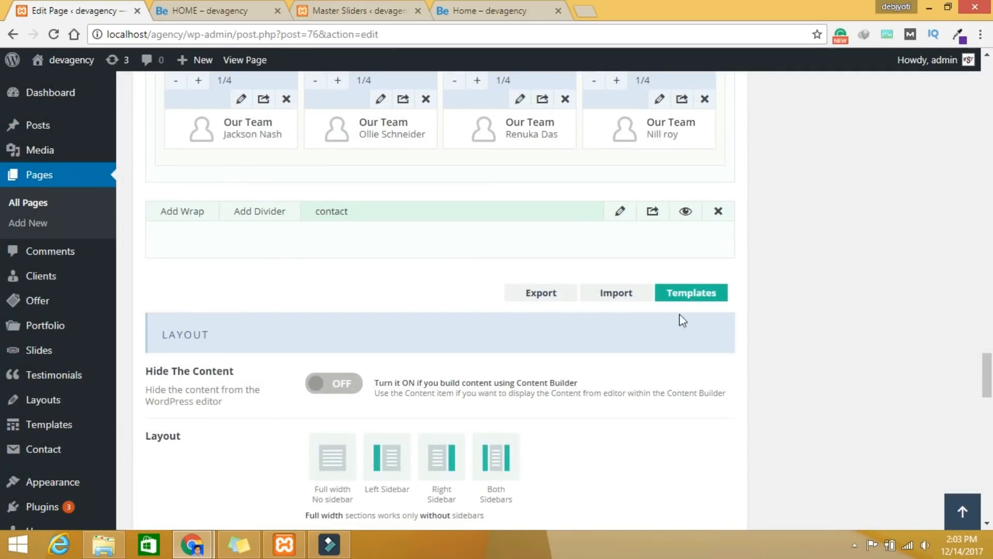
Step: Recheck and re-save the contact section settings, then add a new wrap inside it
click(620, 211)
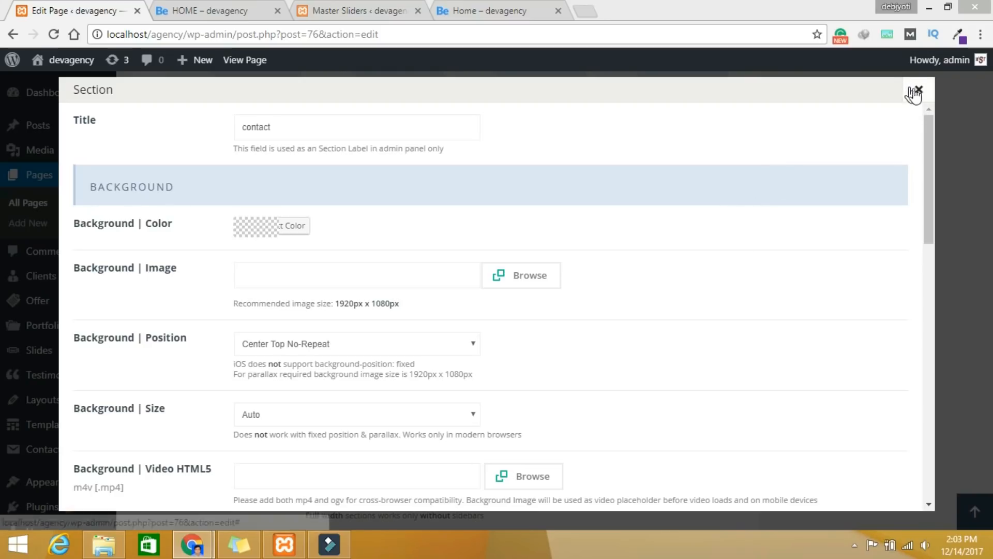
scroll(514, 307, down, 5)
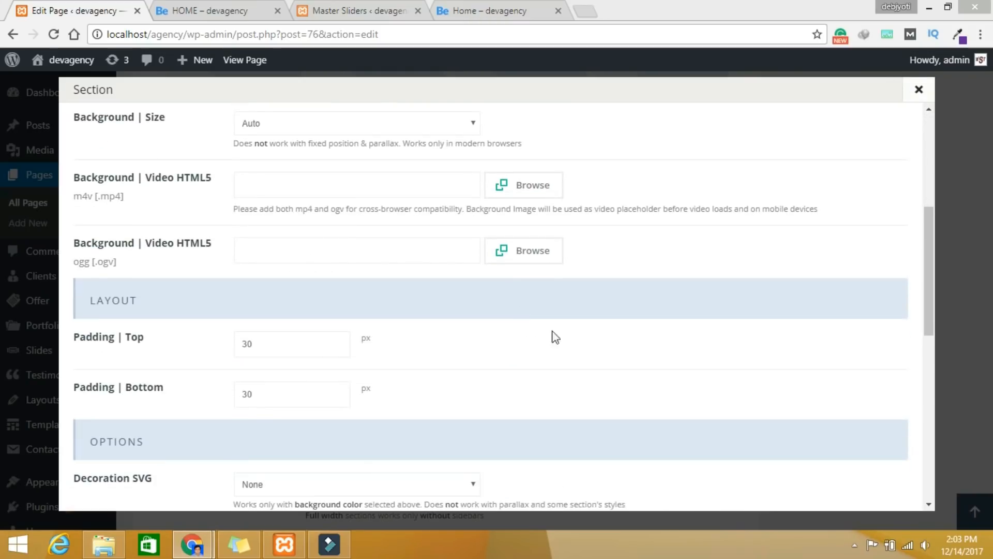
scroll(710, 428, down, 10)
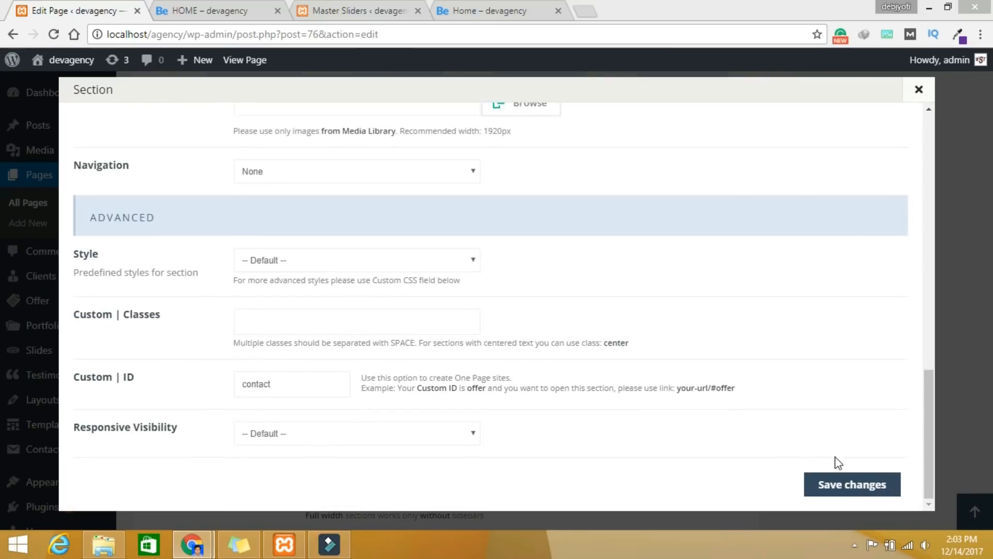
click(853, 484)
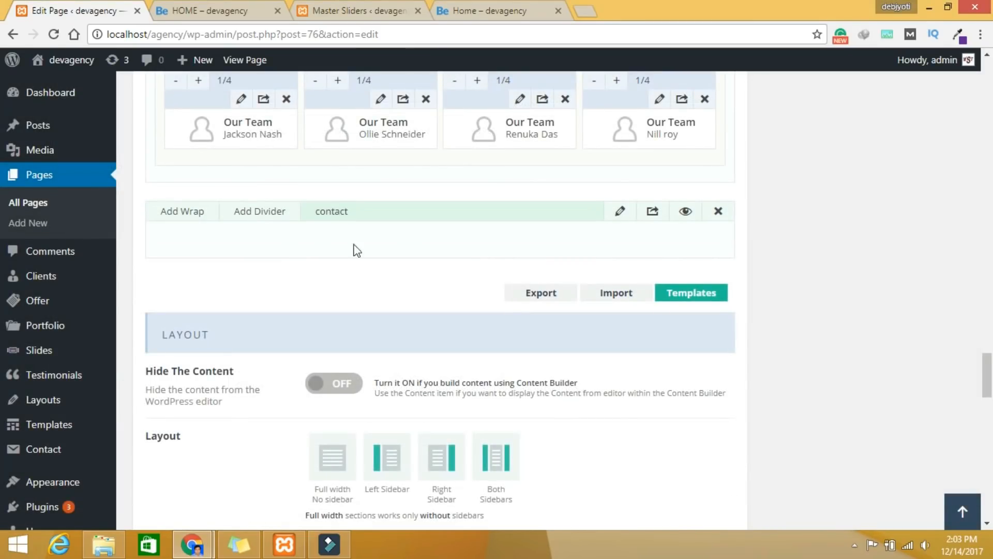
click(199, 212)
Step: Insert a Fancy Heading item into the new wrap by searching 'fa'
click(269, 244)
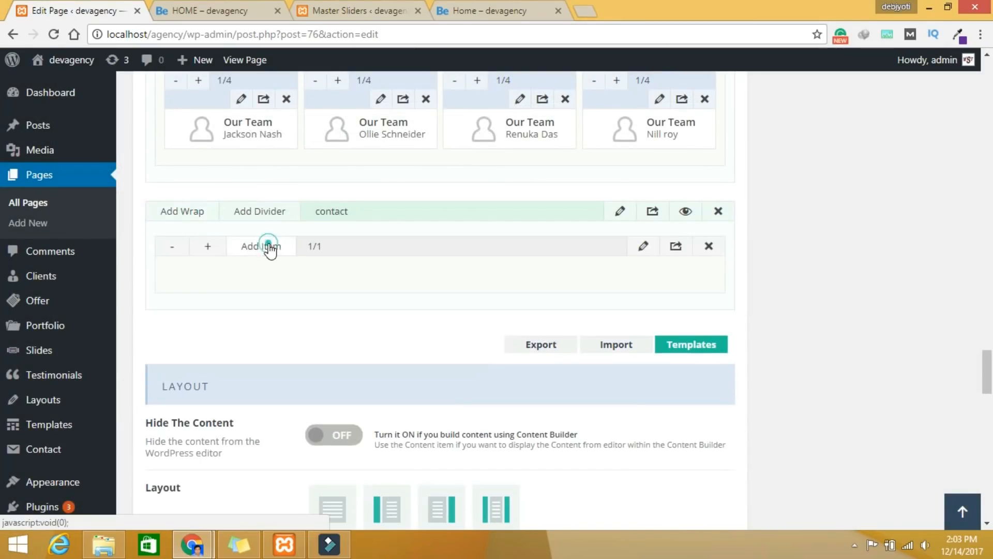
click(838, 117)
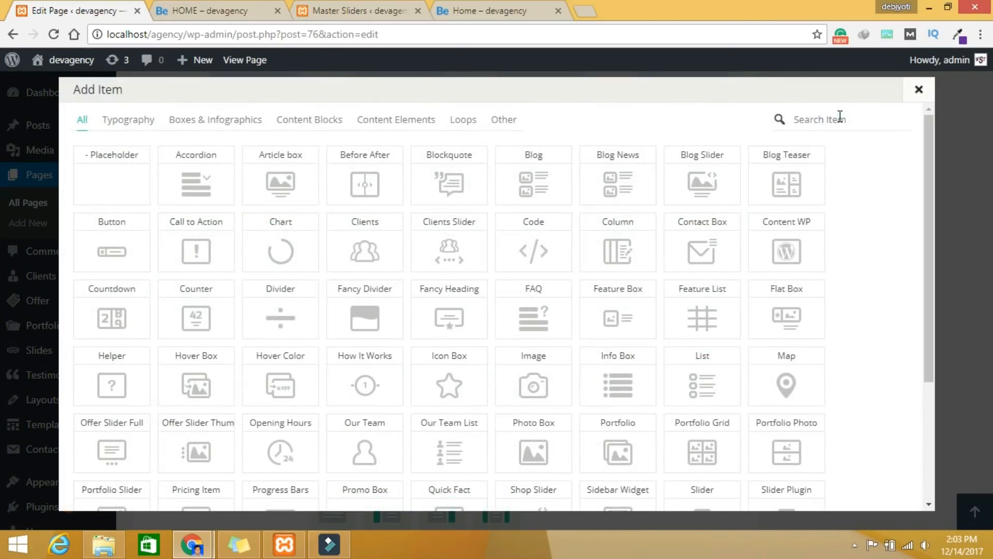
text(fa)
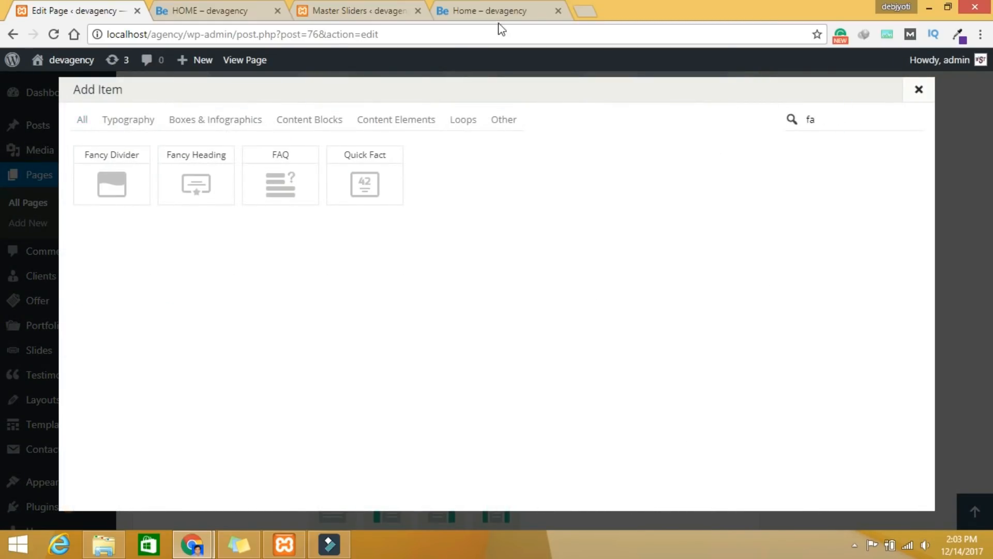
click(222, 164)
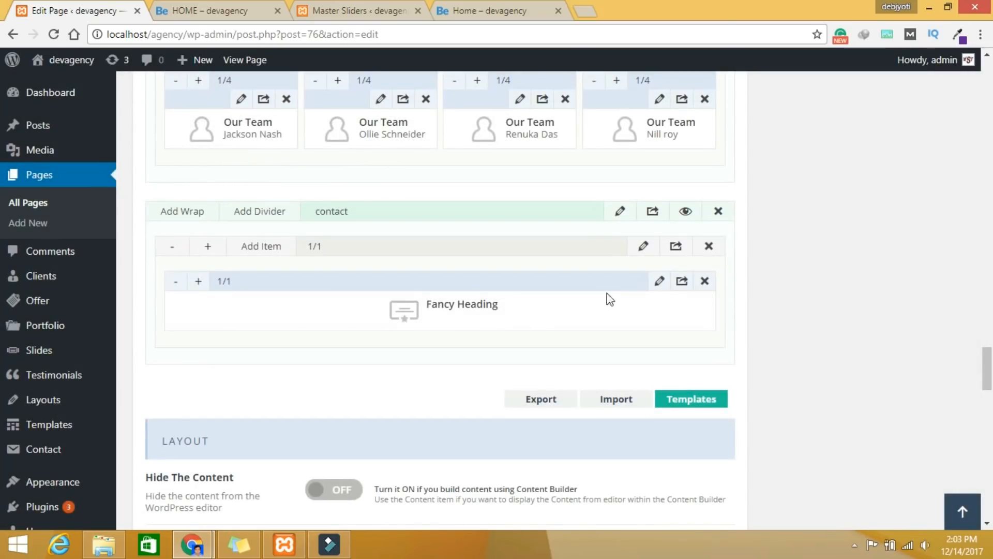
Step: Title the Fancy Heading 'Contact Us' with a Facebook icon and Bounce In Up animation, and save
click(658, 282)
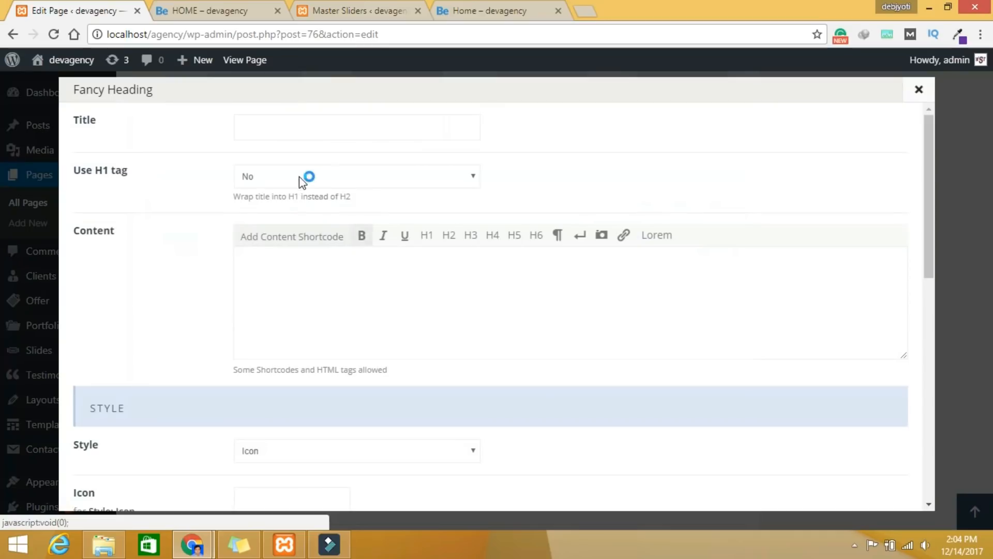
click(278, 129)
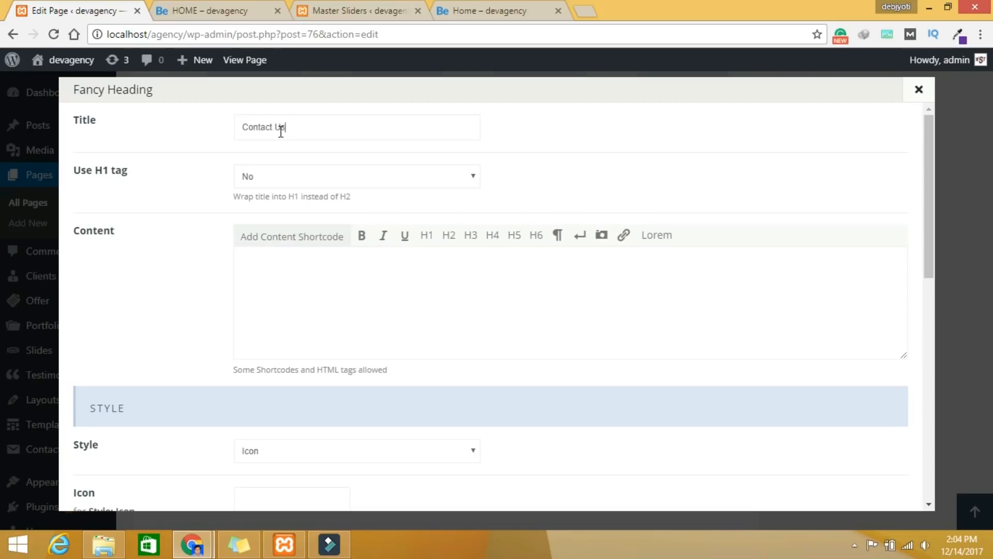
scroll(375, 200, down, 5)
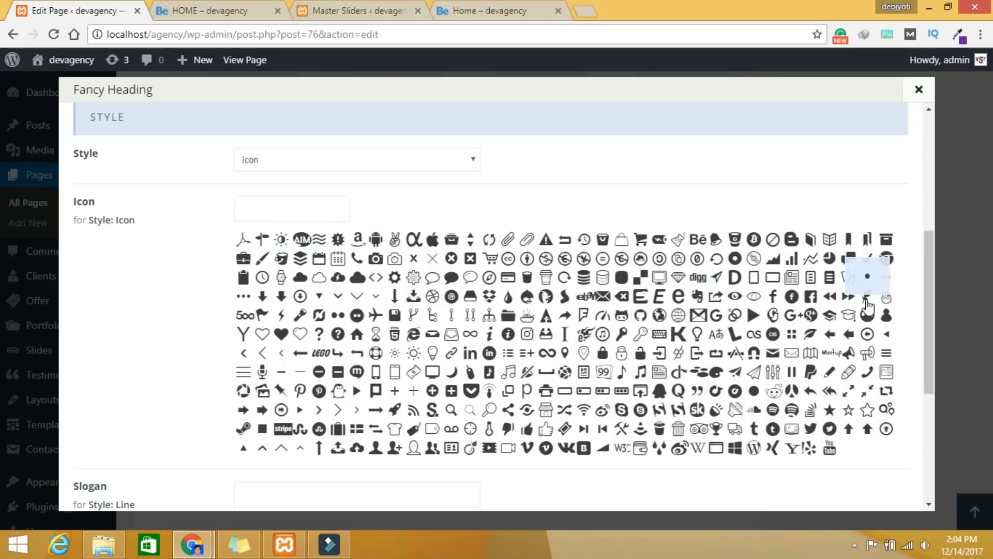
click(770, 299)
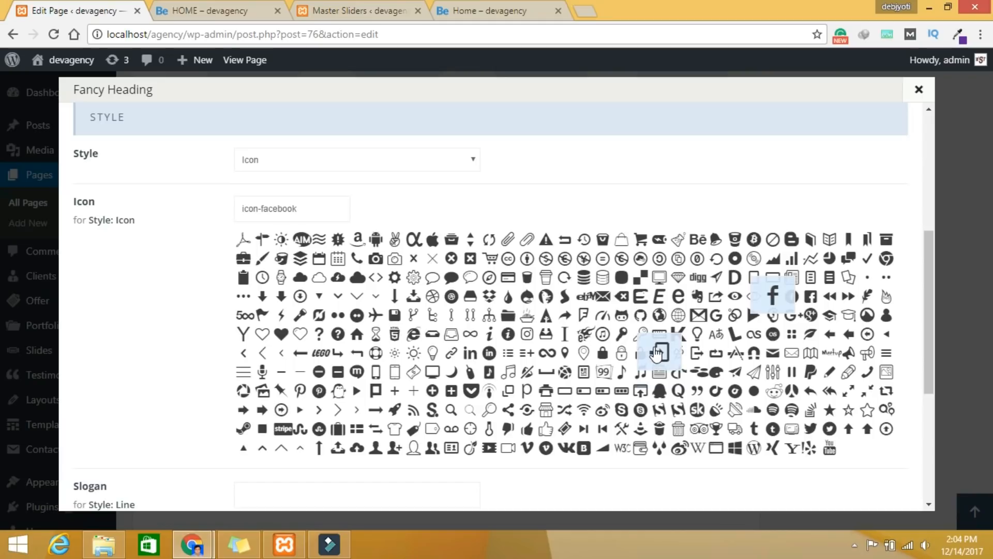
scroll(655, 354, down, 5)
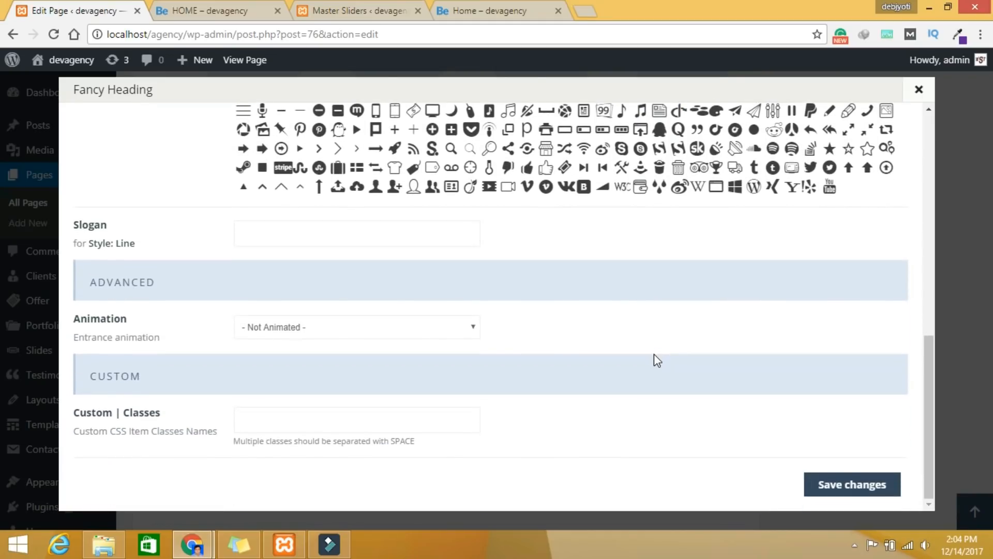
click(429, 331)
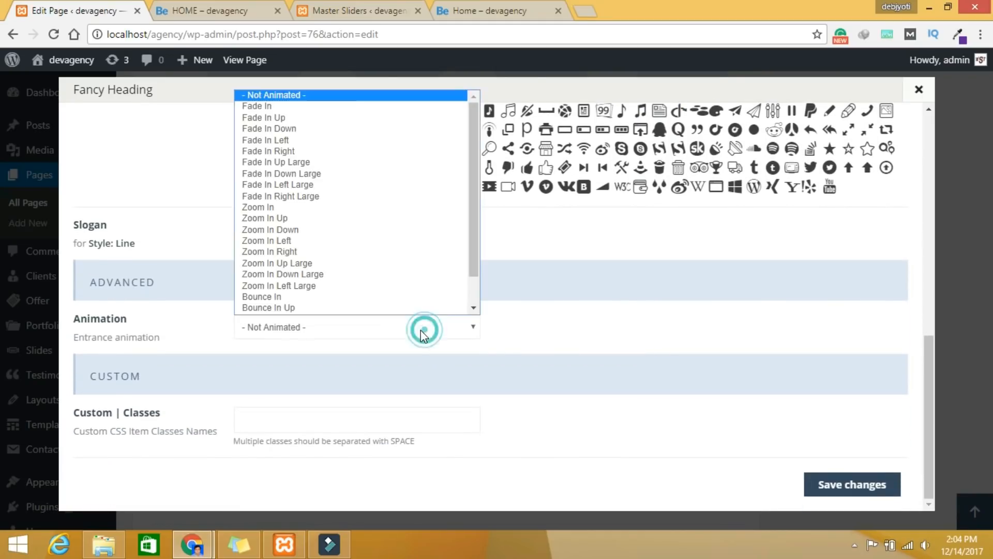
click(395, 310)
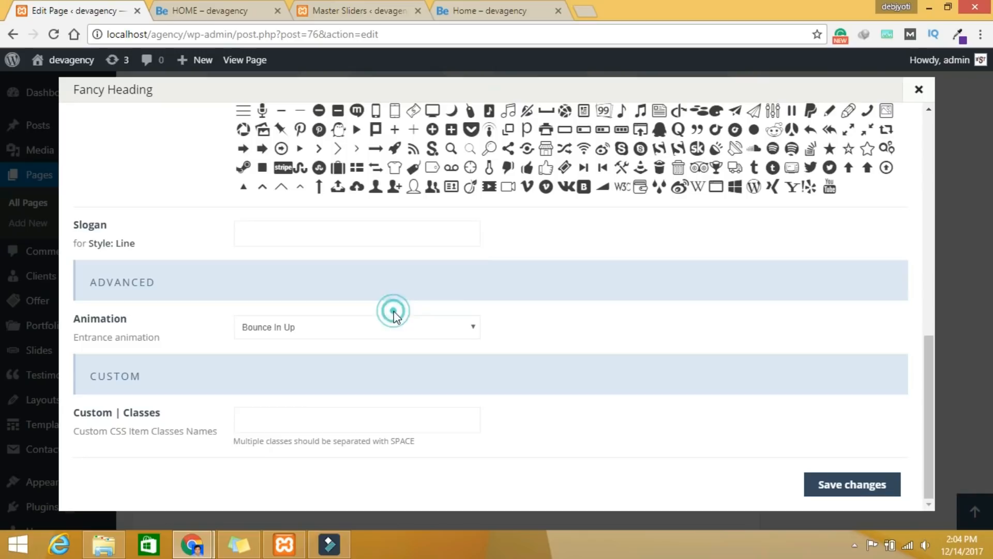
click(842, 492)
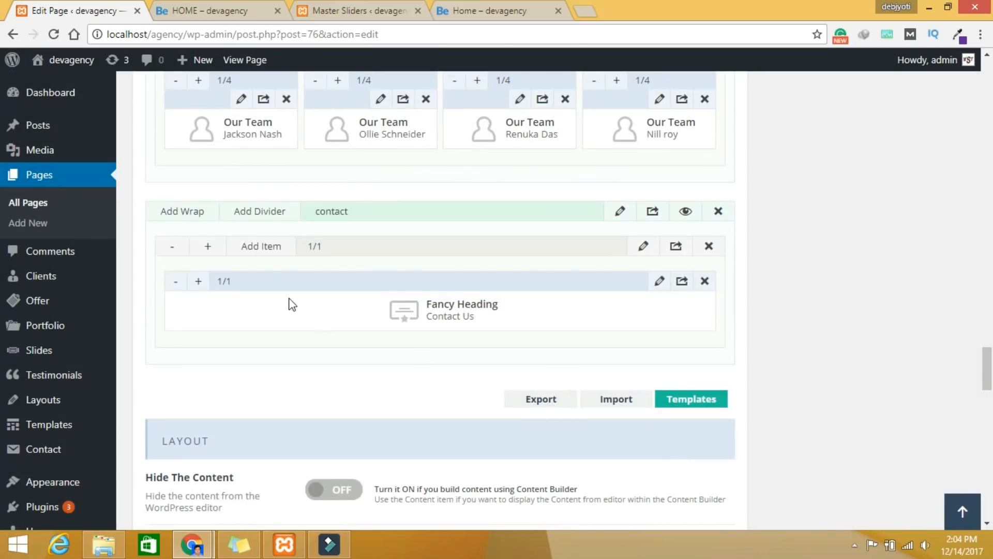
click(261, 247)
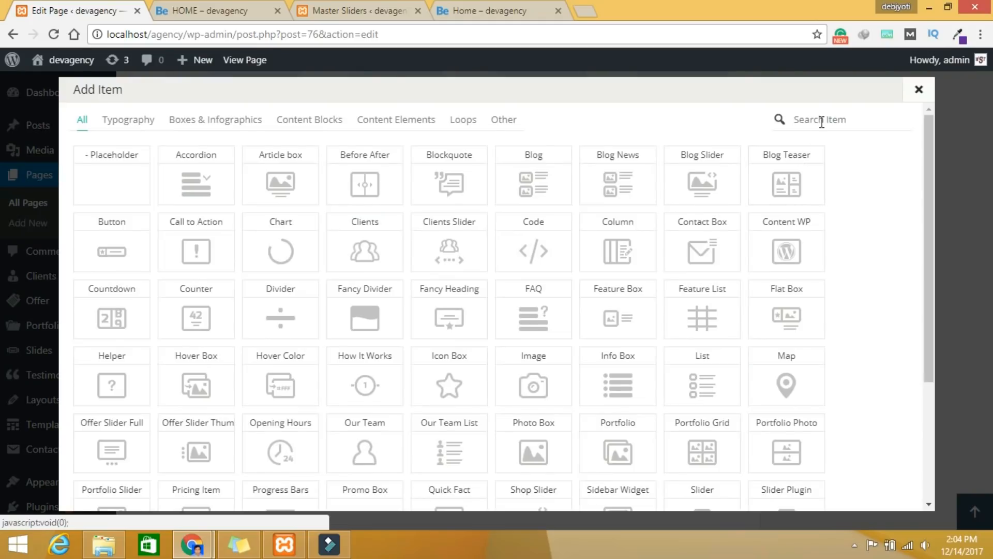
Step: Add a Divider below the Contact Us heading by searching 'd'
click(823, 121)
text(d)
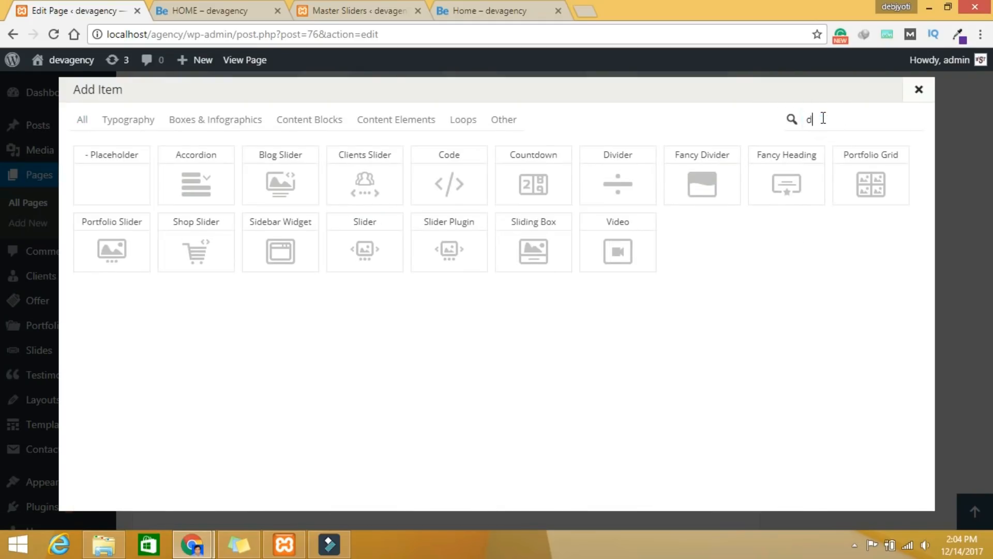
click(605, 167)
Step: Set the Divider height to 30 with a Narrow line and Theme Color Yes, and save
click(660, 356)
click(315, 132)
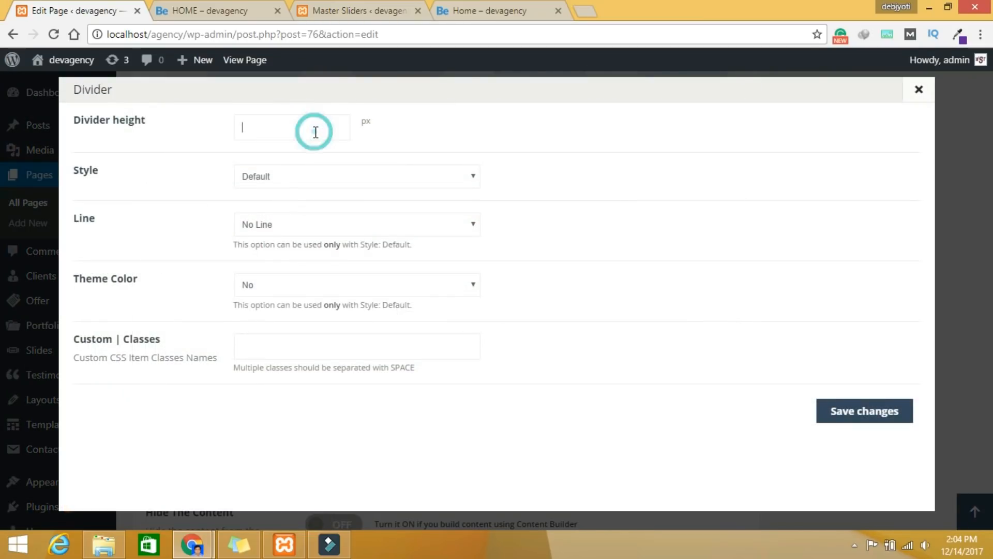
click(300, 181)
click(582, 188)
click(303, 224)
click(276, 254)
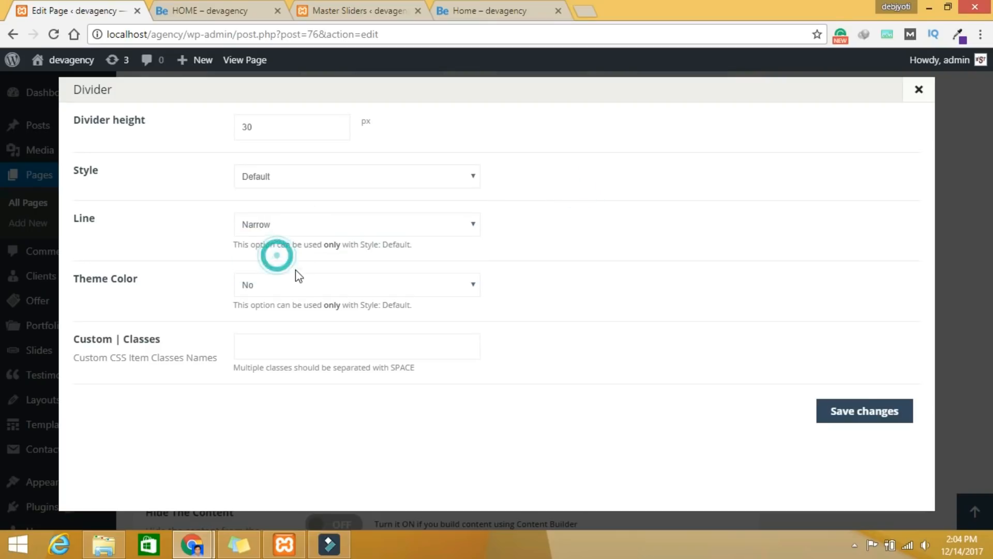
click(284, 288)
click(275, 311)
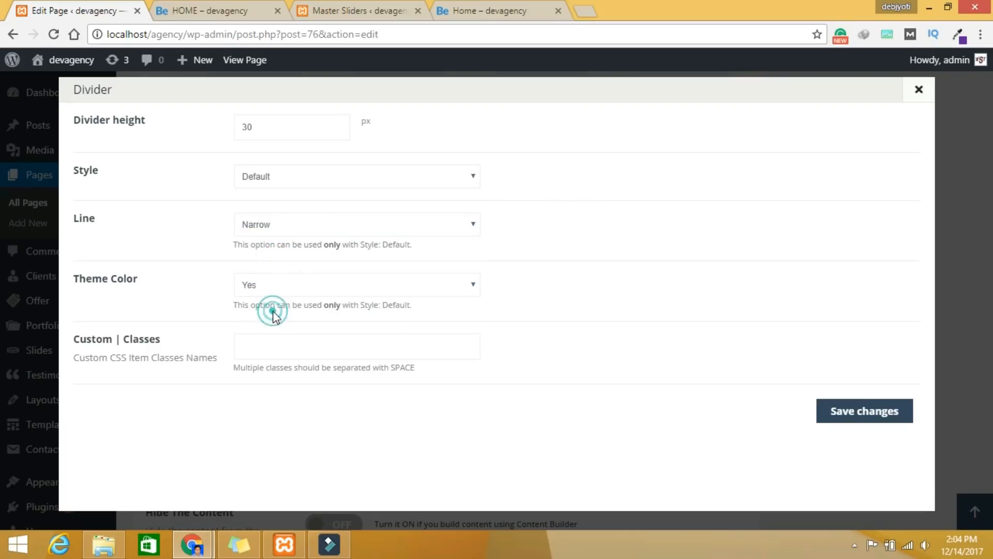
click(840, 412)
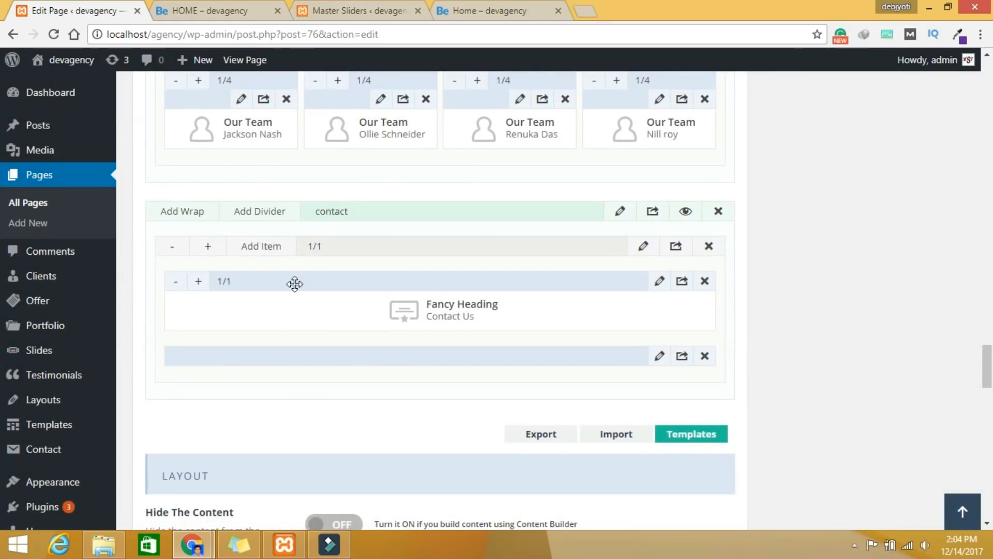
click(273, 249)
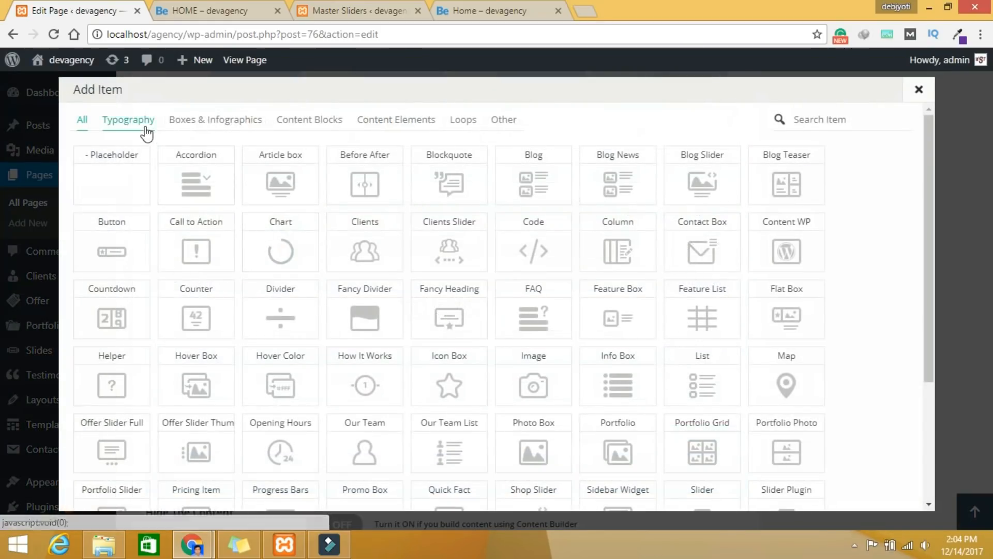
Step: Add a Typography Column item to the contact section and widen it to 1/1
click(139, 129)
click(259, 182)
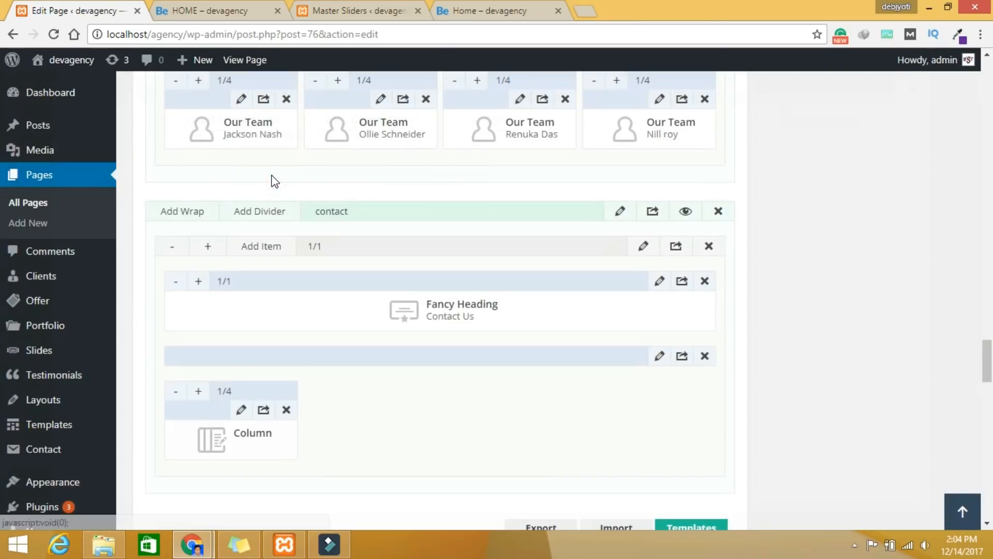
click(198, 391)
click(198, 391)
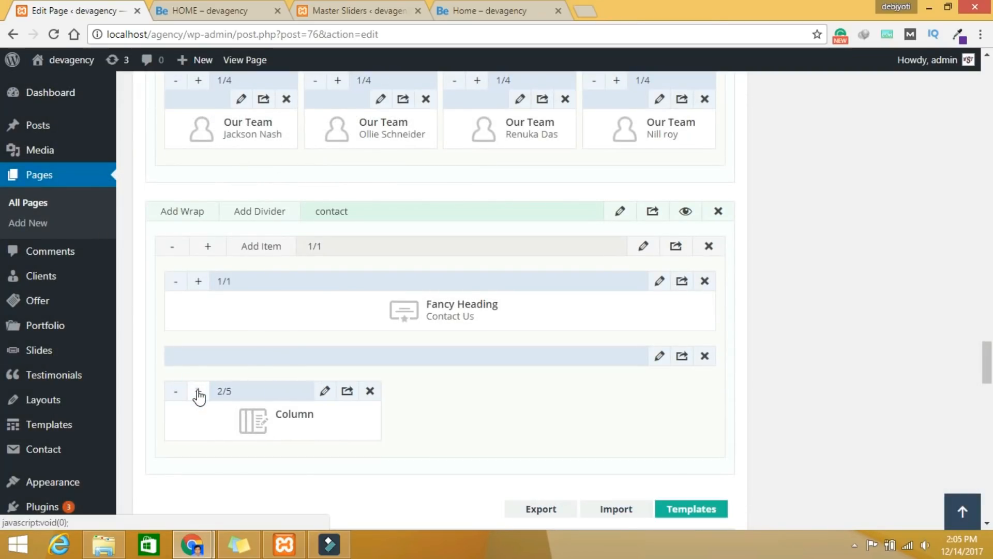
click(199, 391)
click(198, 391)
click(198, 391)
click(198, 390)
click(198, 391)
click(198, 390)
click(198, 391)
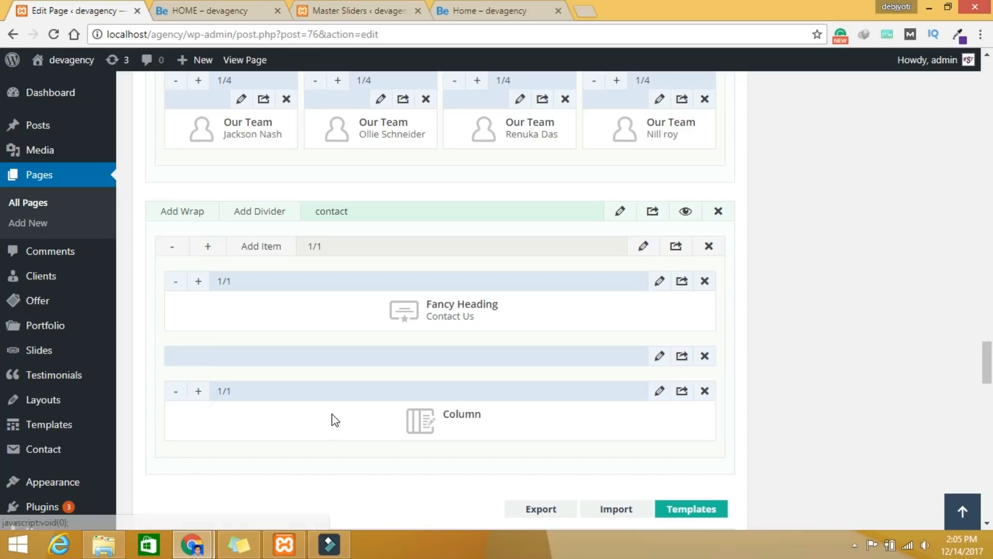
Step: Put an H1 'Get in touch with us!' in the column content, then select the contact lines on the live Home page
click(660, 391)
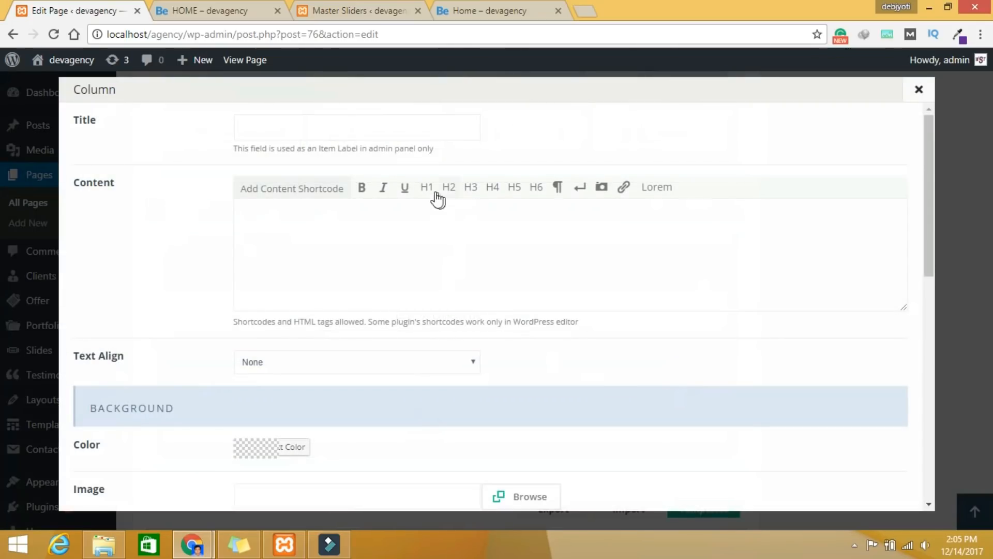
click(425, 189)
click(261, 211)
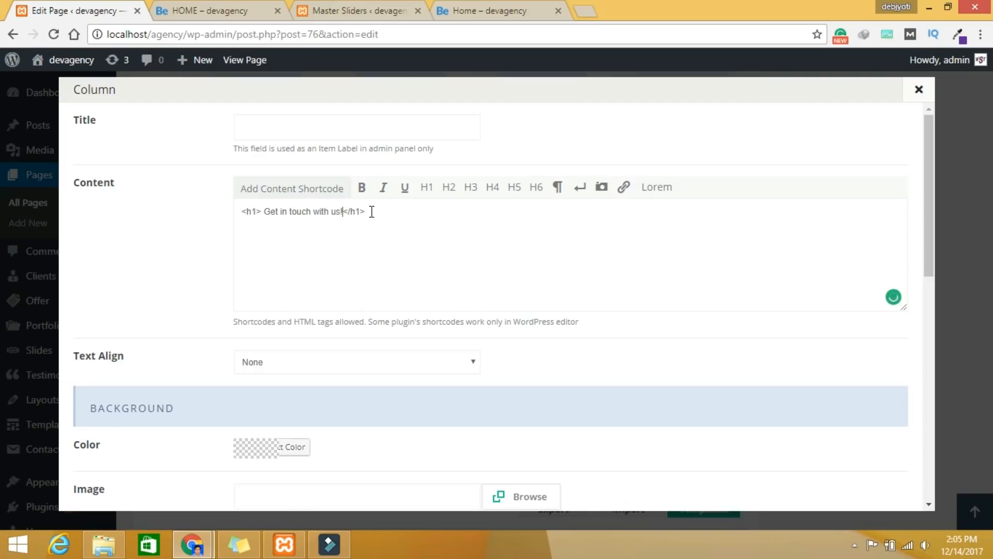
click(372, 211)
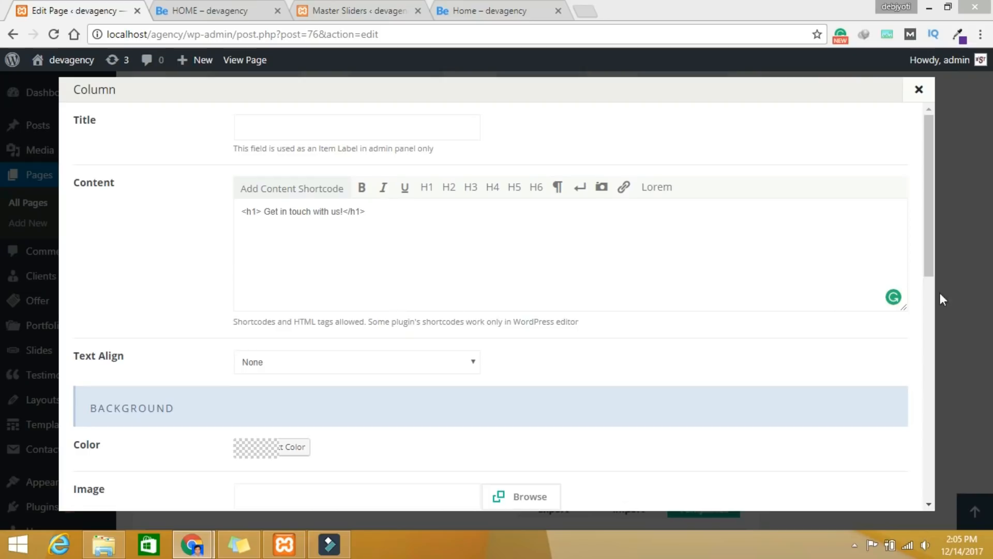
click(259, 251)
click(267, 228)
click(385, 215)
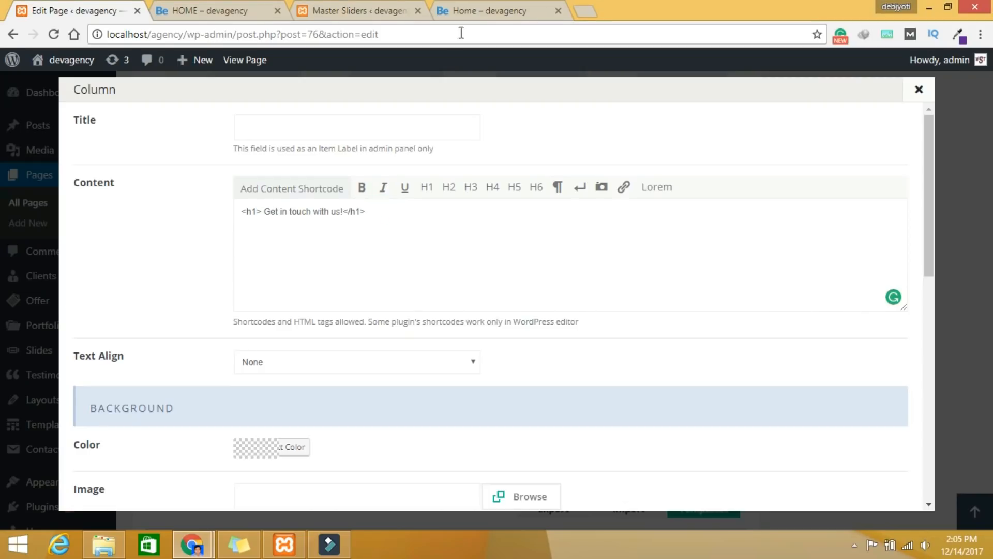
click(486, 10)
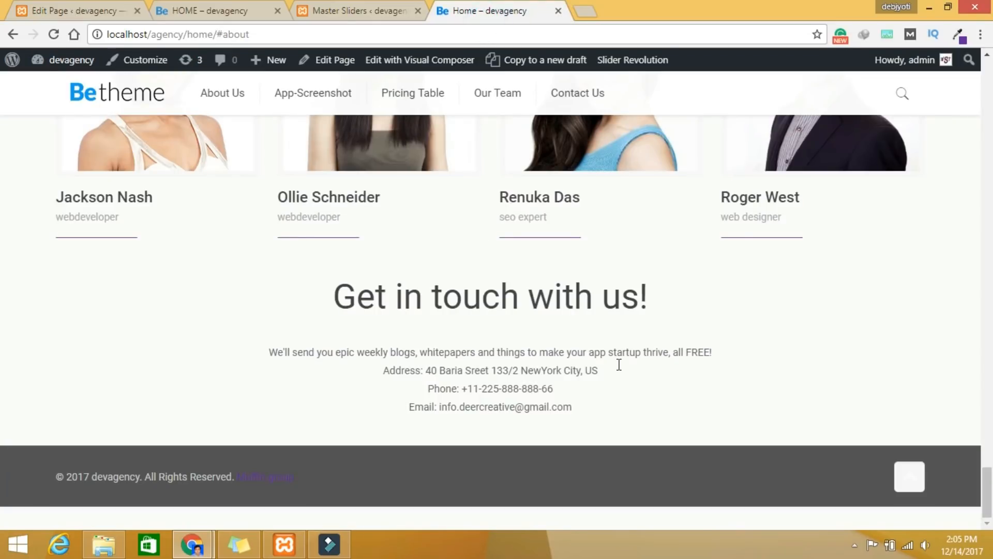
drag(578, 420, 258, 353)
key(ctrl+c)
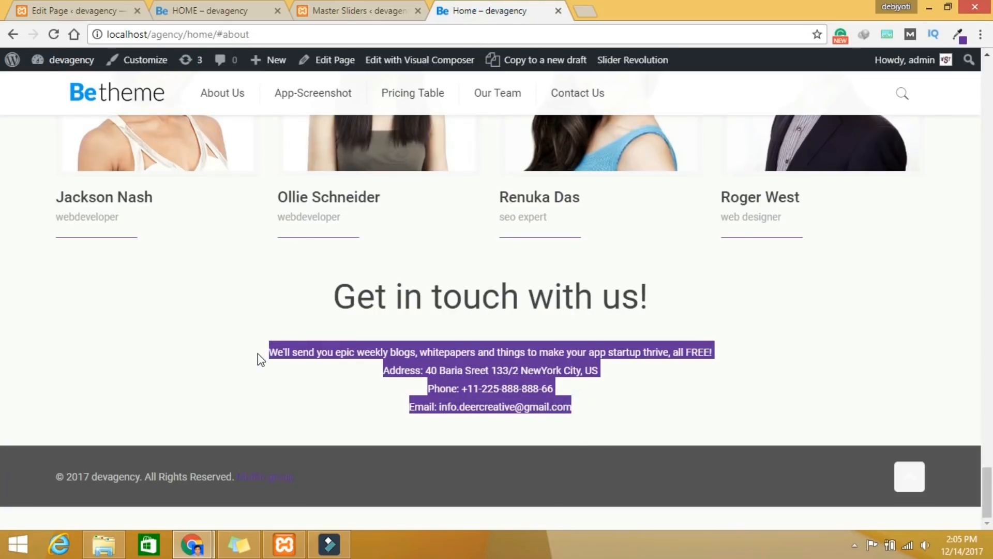
Step: Paste the copied contact text into the column and add line breaks after the heading, blurb, address and phone lines
click(79, 11)
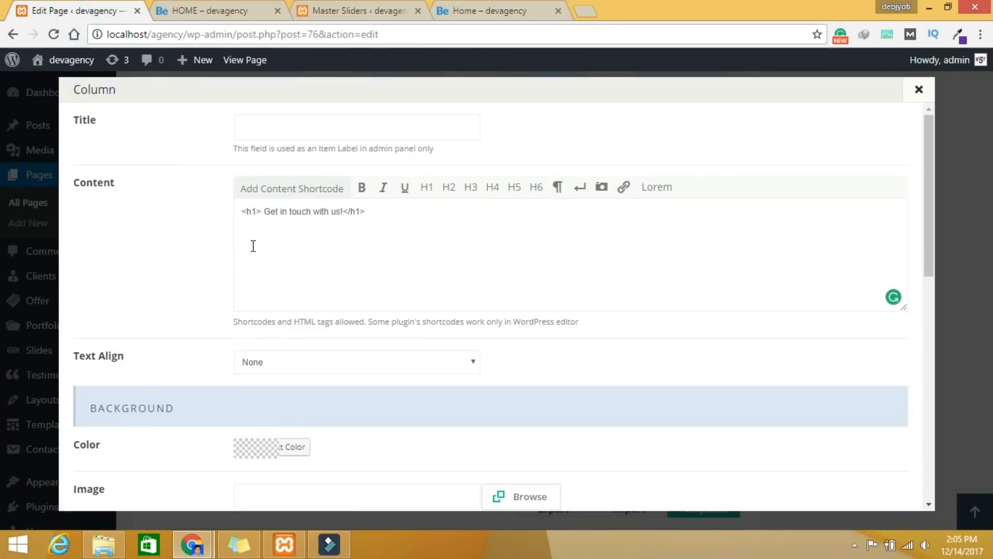
key(ctrl+v)
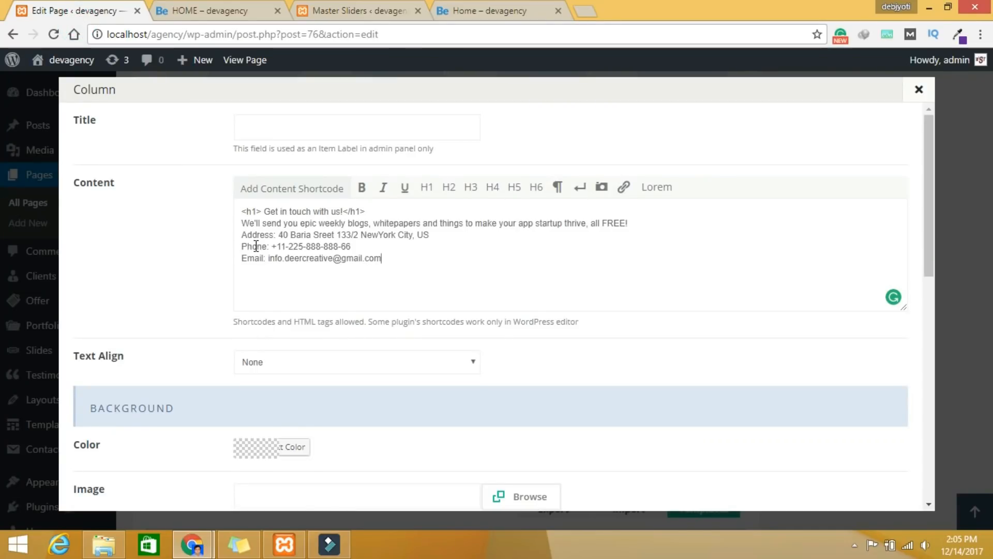
click(580, 187)
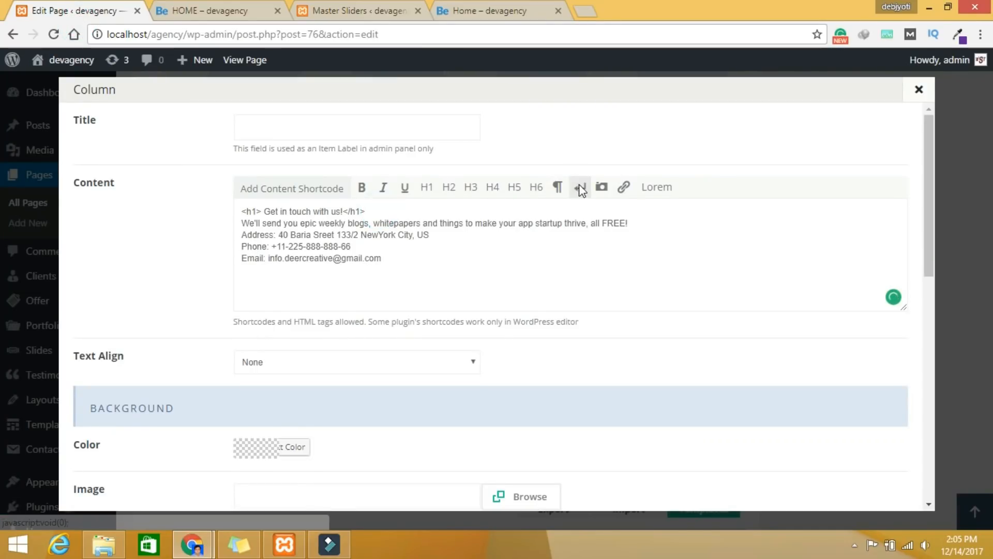
click(651, 225)
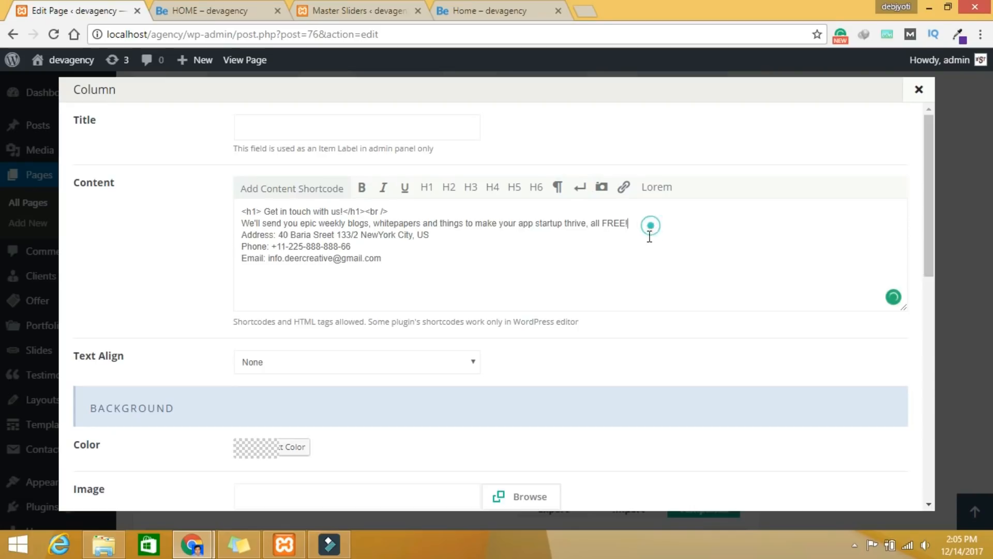
click(581, 190)
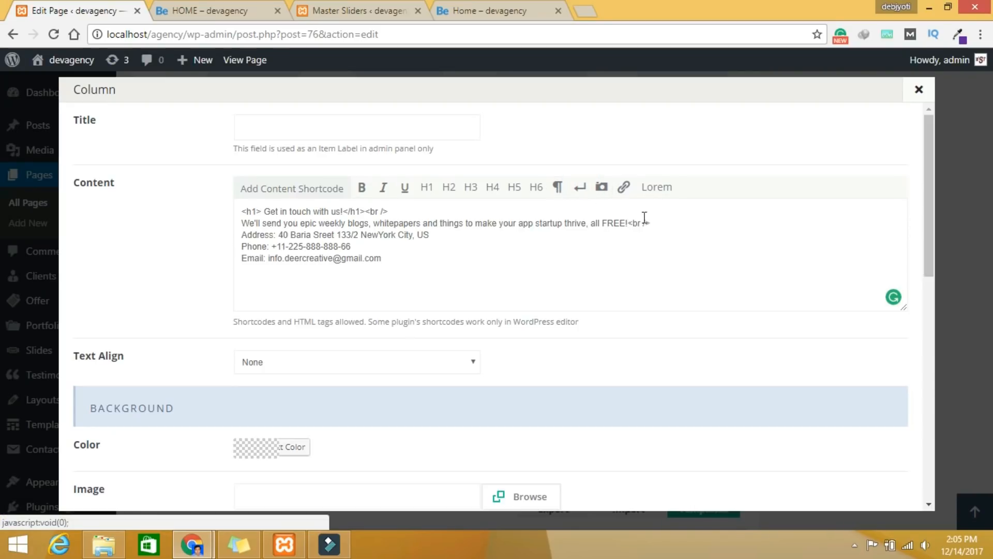
click(462, 235)
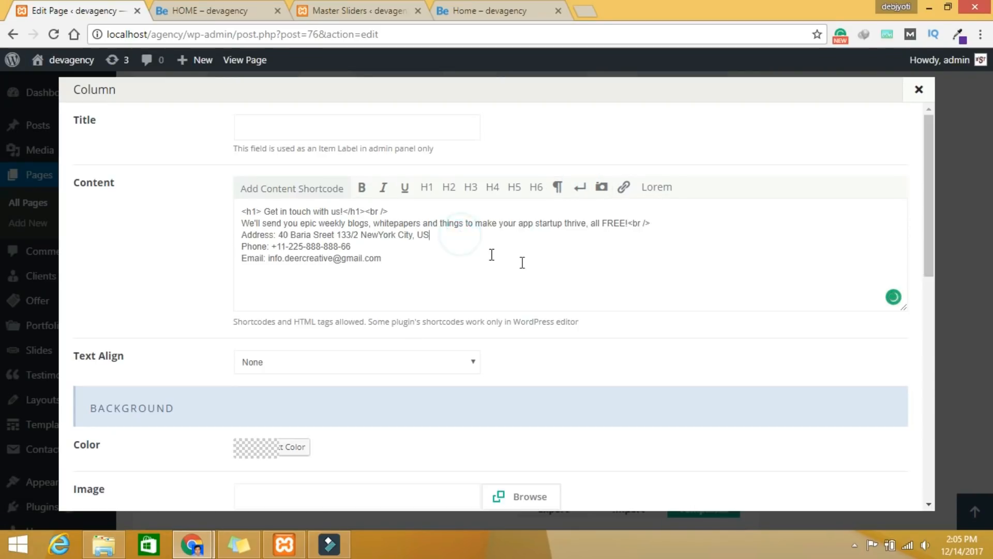
click(587, 195)
click(414, 243)
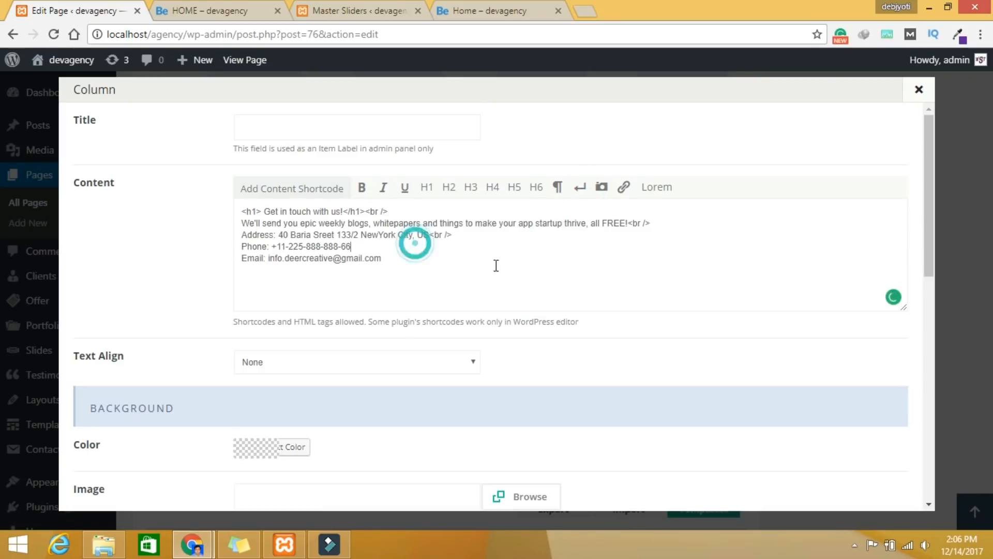
click(580, 189)
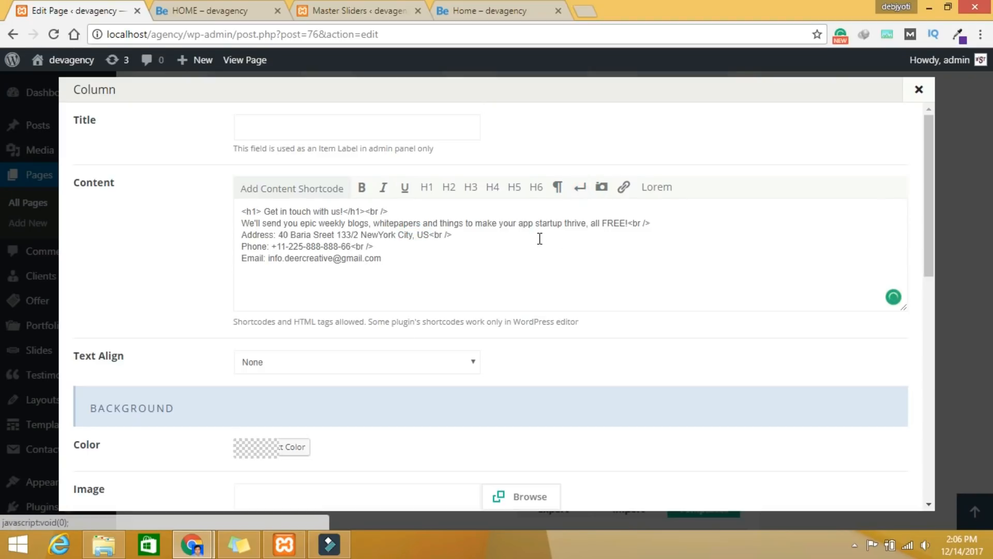
scroll(441, 321, down, 1)
scroll(440, 321, down, 3)
Step: Set the column to Right alignment, 20px 0px padding and Bounce In Up animation, then save it
click(269, 220)
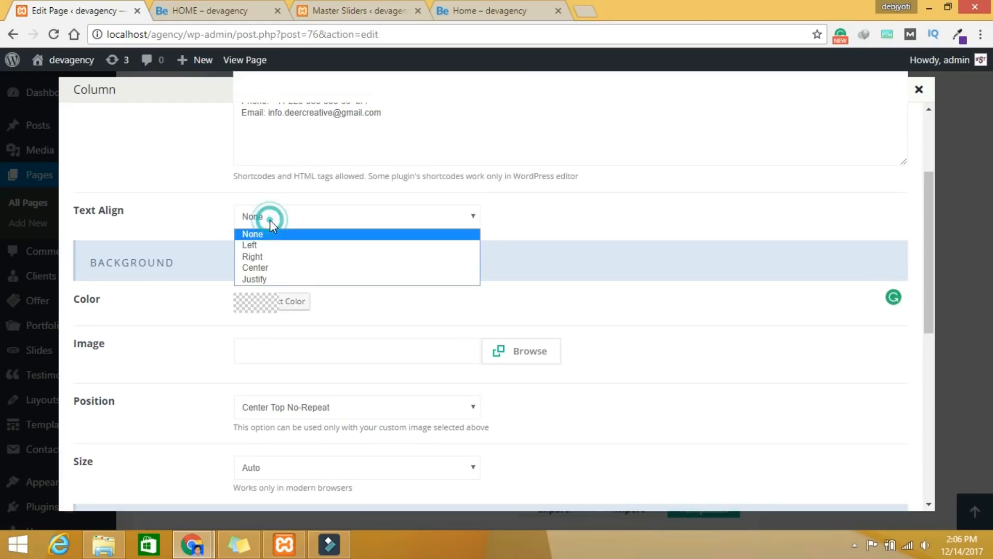
click(275, 259)
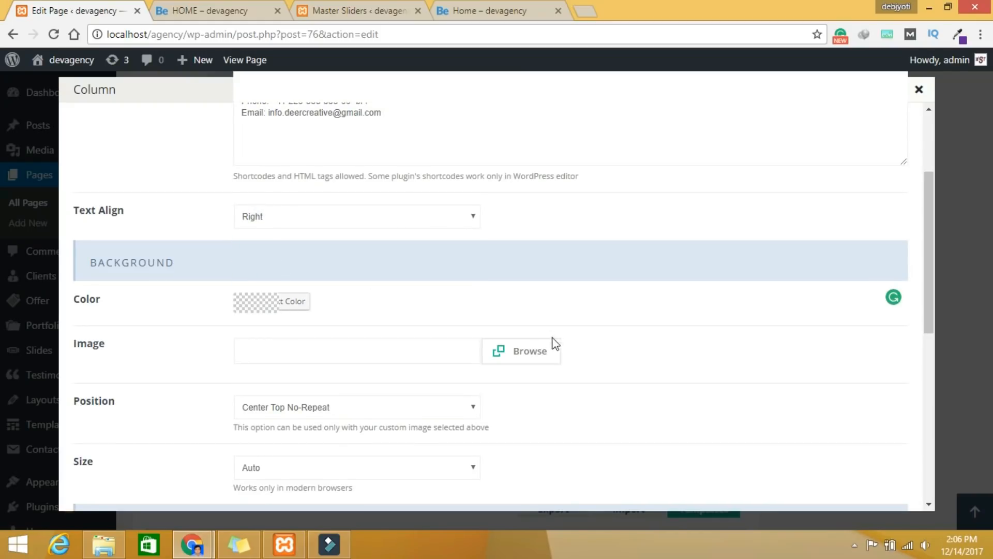
scroll(562, 347, down, 4)
scroll(562, 351, down, 2)
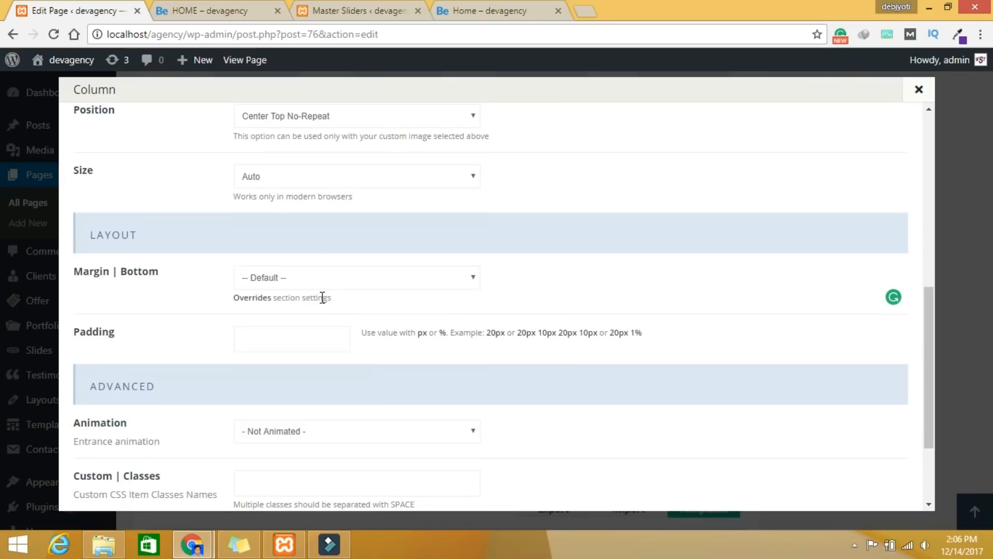
click(291, 326)
click(324, 434)
click(317, 410)
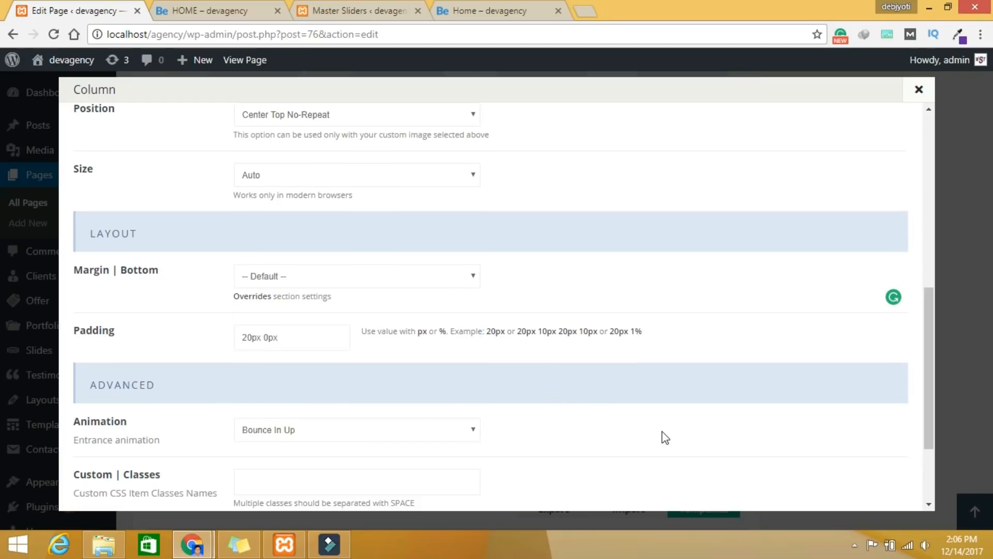
scroll(666, 438, down, 3)
click(817, 486)
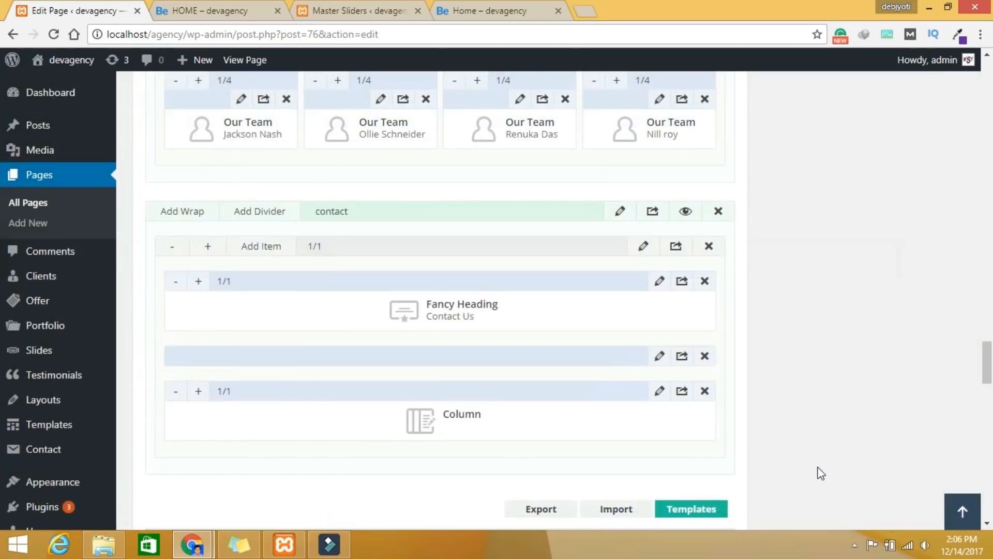
Step: Update the HOME page and switch to its 'HOME – devagency' preview
scroll(801, 454, up, 8)
scroll(778, 408, up, 15)
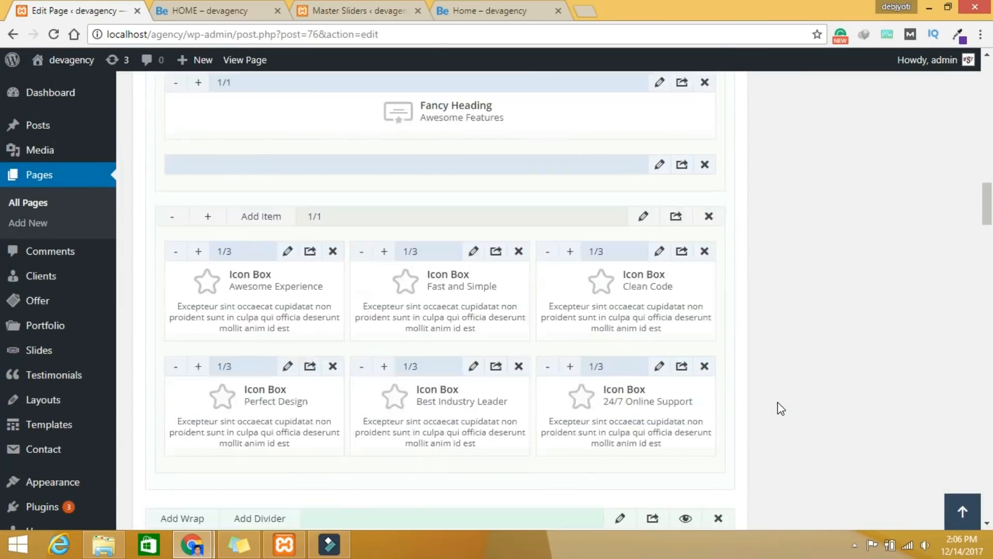
scroll(781, 409, up, 10)
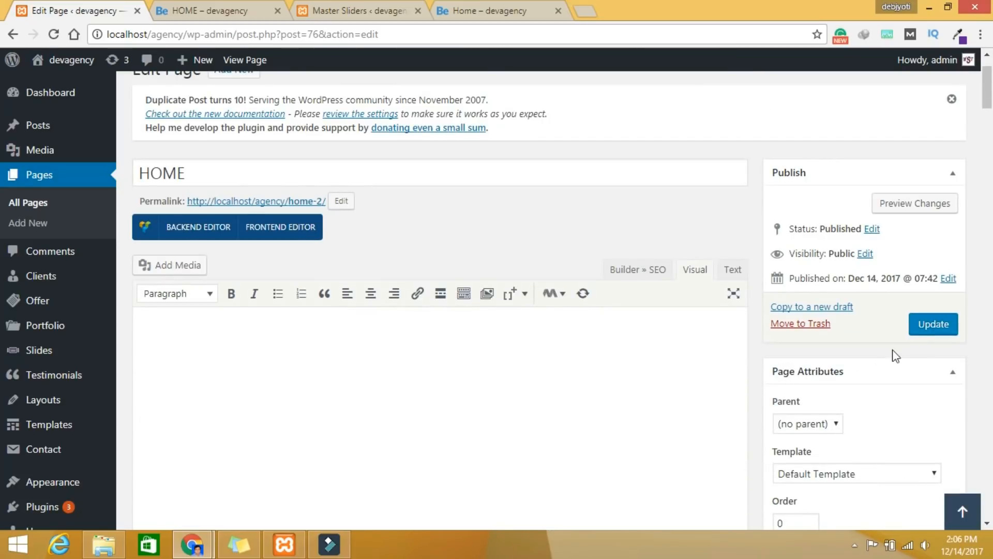
click(928, 330)
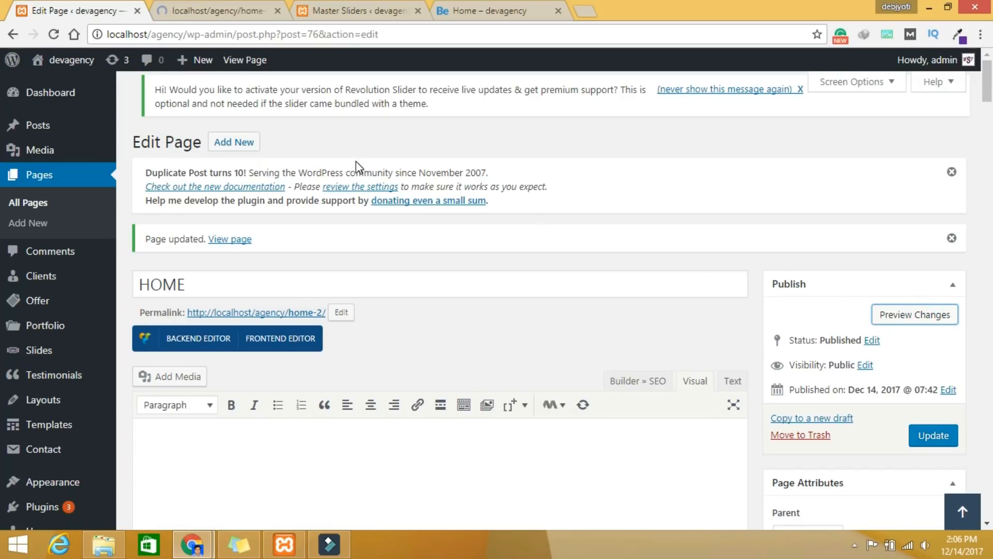
click(214, 17)
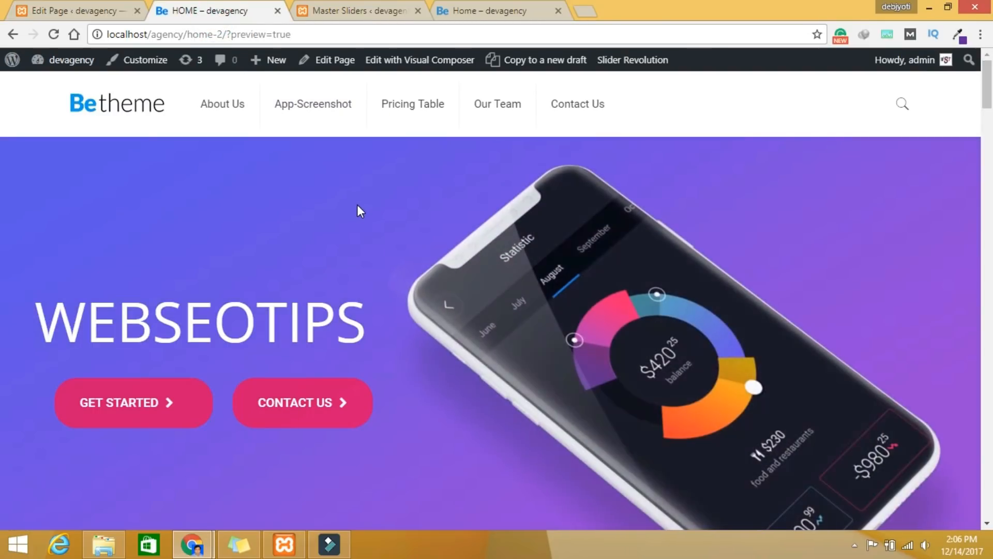
Step: Scroll the HOME preview down to the right-aligned 'Get in touch with us!' block, inspect its text, and return to the editor
scroll(401, 319, down, 4)
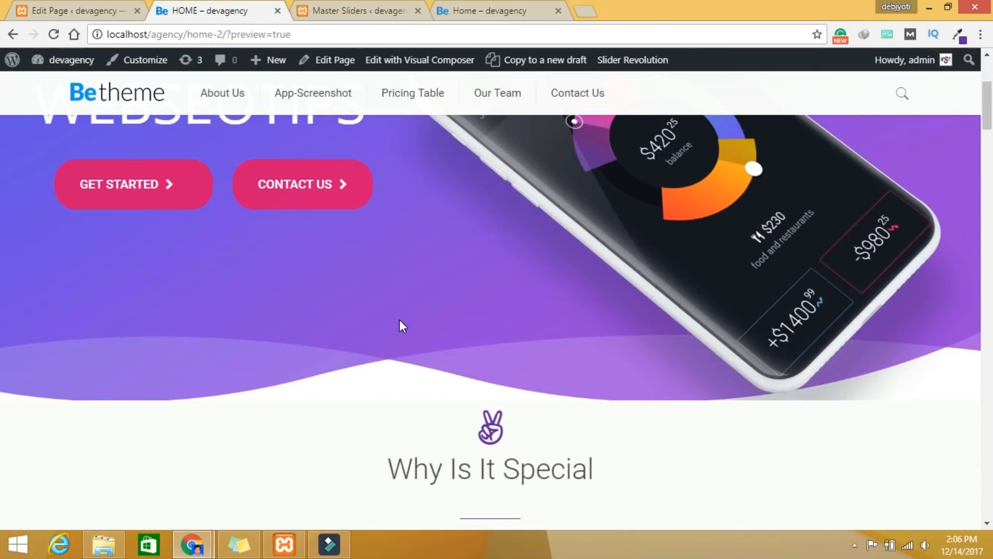
scroll(452, 346, down, 4)
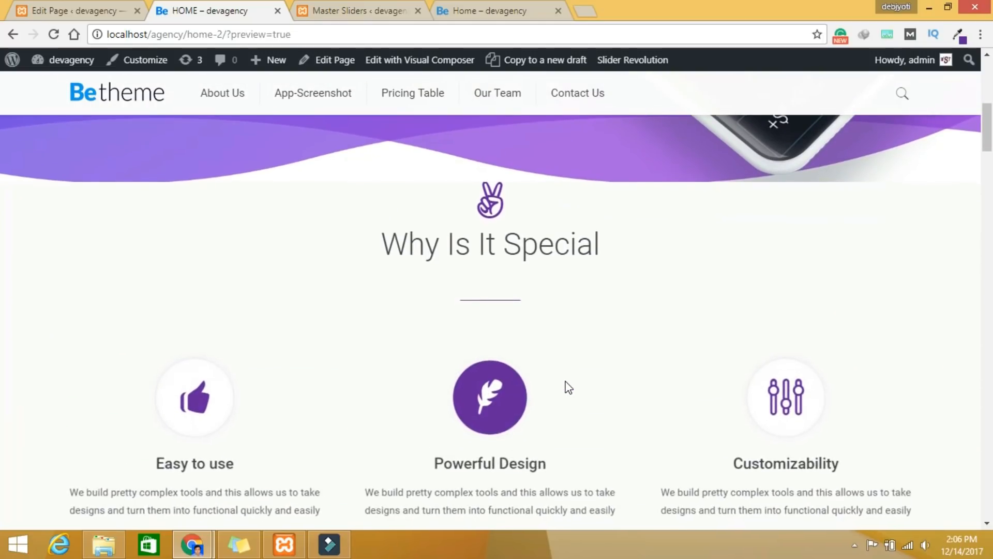
scroll(616, 393, down, 8)
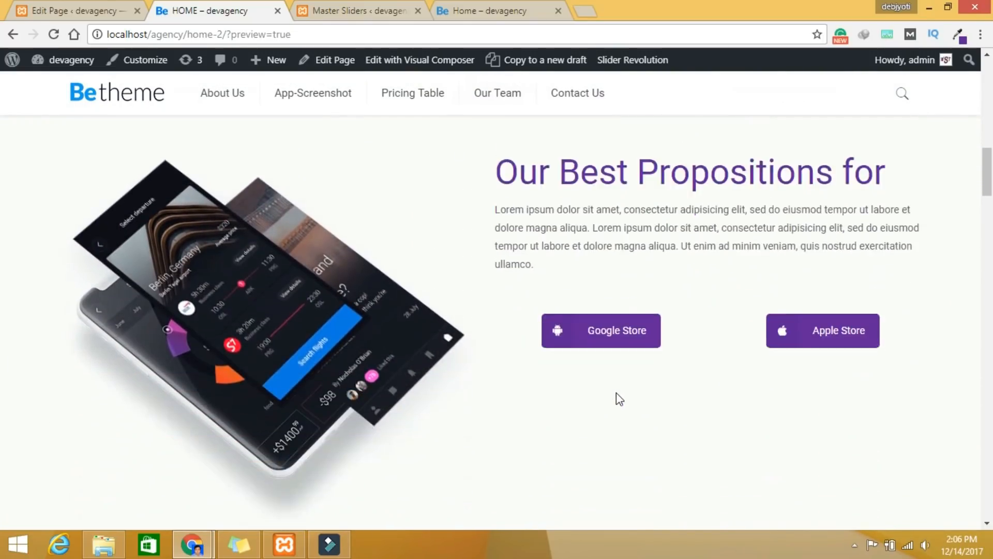
scroll(618, 394, down, 14)
scroll(616, 393, down, 7)
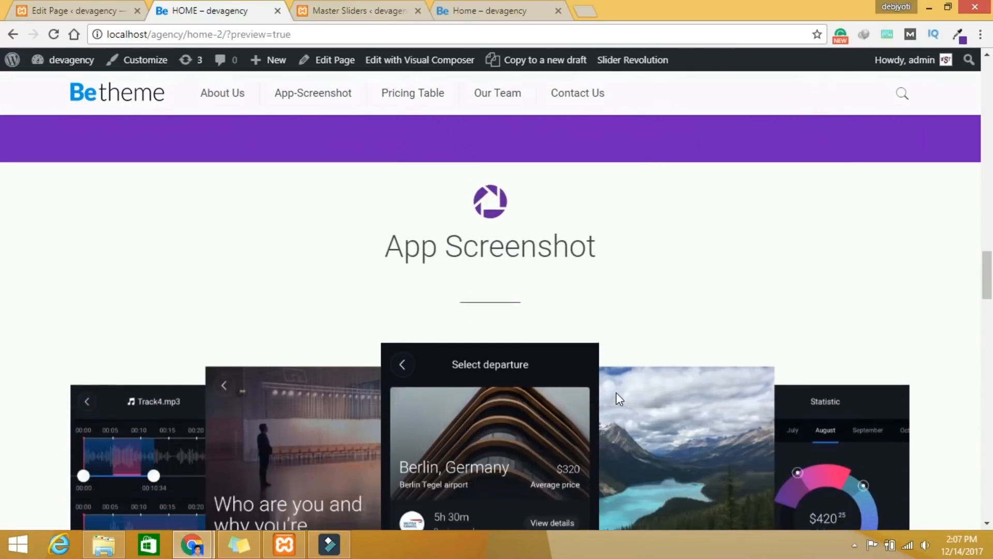
scroll(953, 361, down, 6)
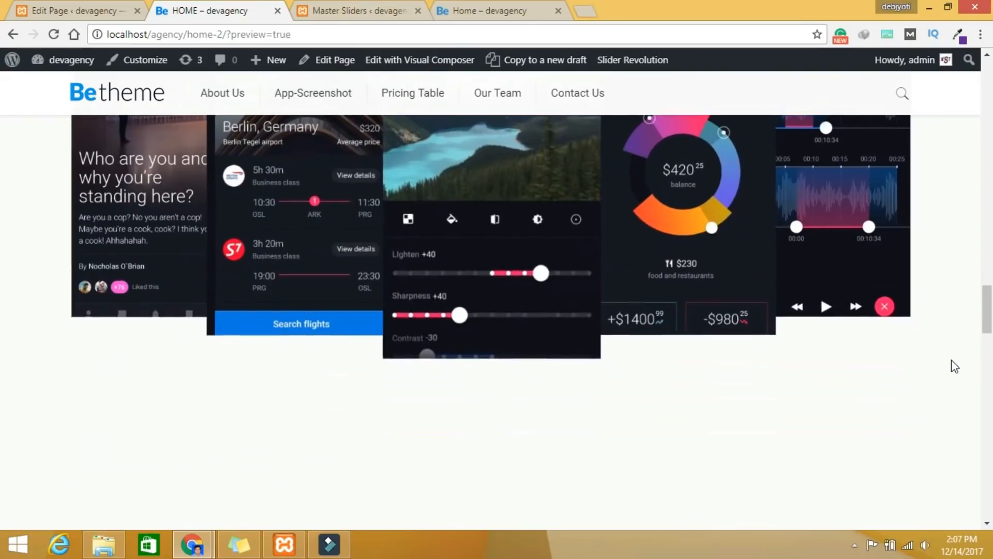
scroll(955, 366, down, 7)
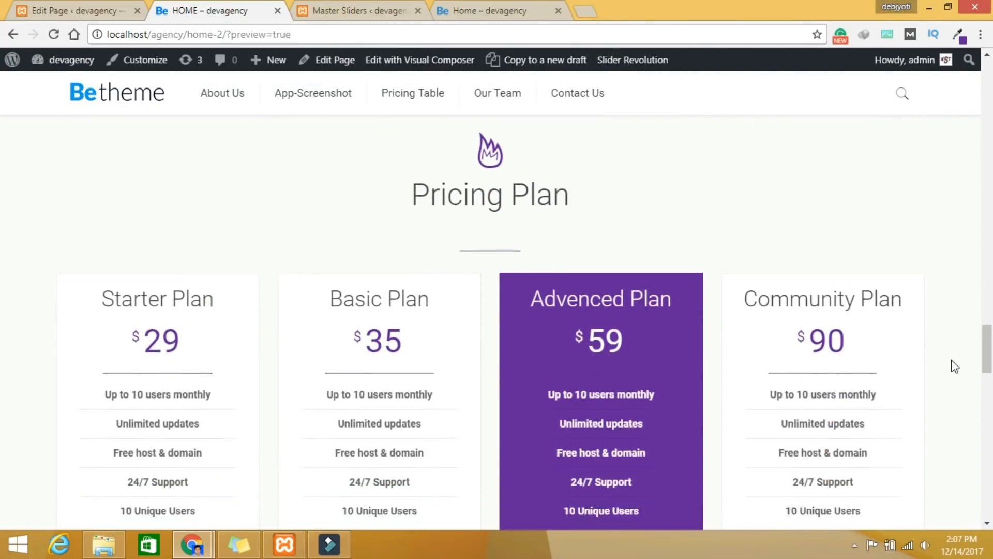
scroll(955, 366, down, 8)
scroll(955, 365, down, 12)
scroll(955, 366, down, 4)
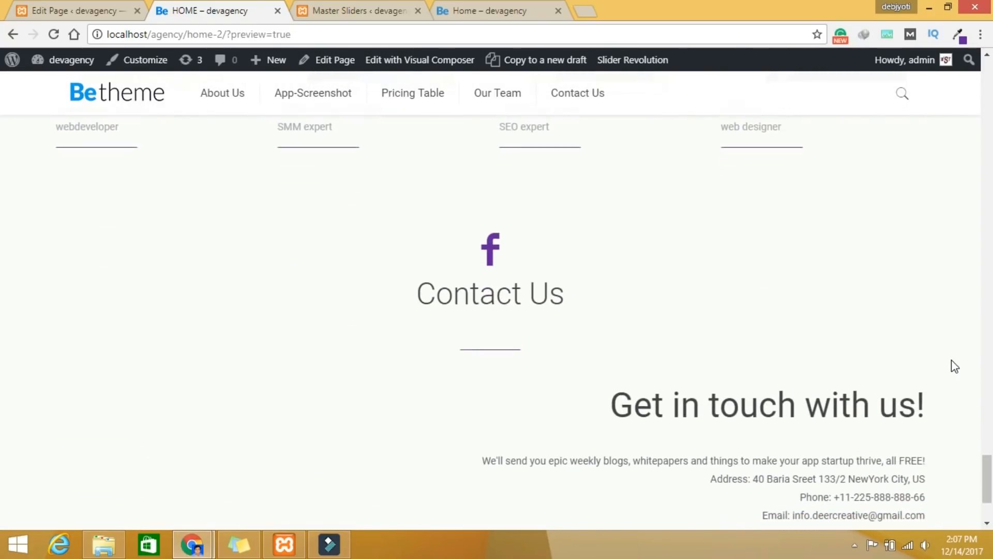
scroll(954, 366, down, 3)
drag(605, 278, 931, 383)
triple_click(931, 384)
triple_click(926, 389)
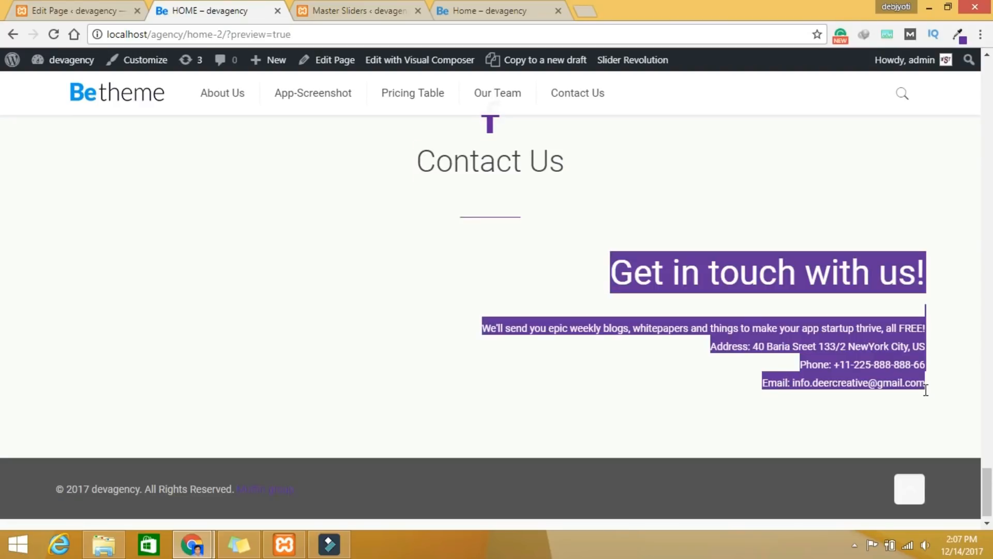
click(89, 11)
Step: Change the contact column's Text Align to Center, save the column and update the HOME page
scroll(653, 374, down, 5)
scroll(653, 374, down, 15)
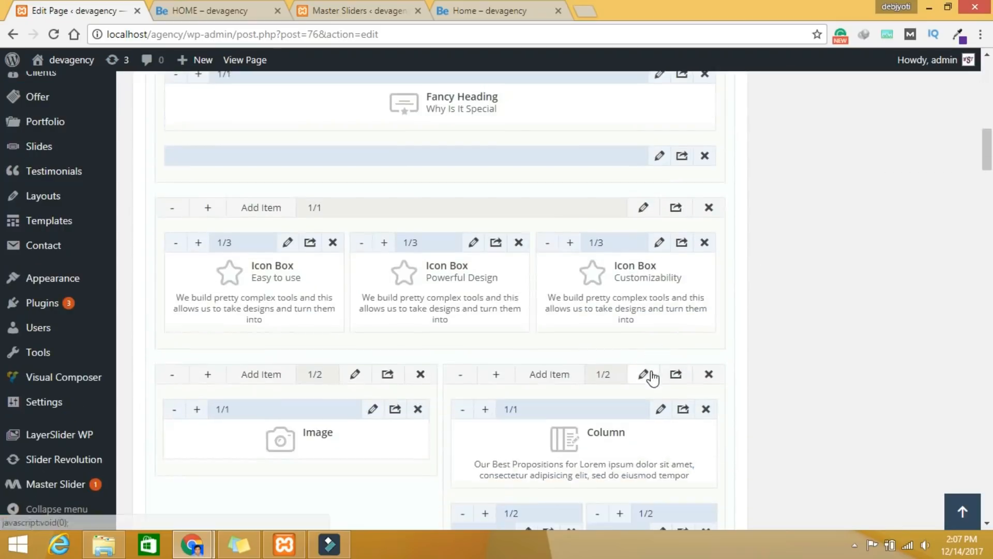
scroll(724, 386, down, 10)
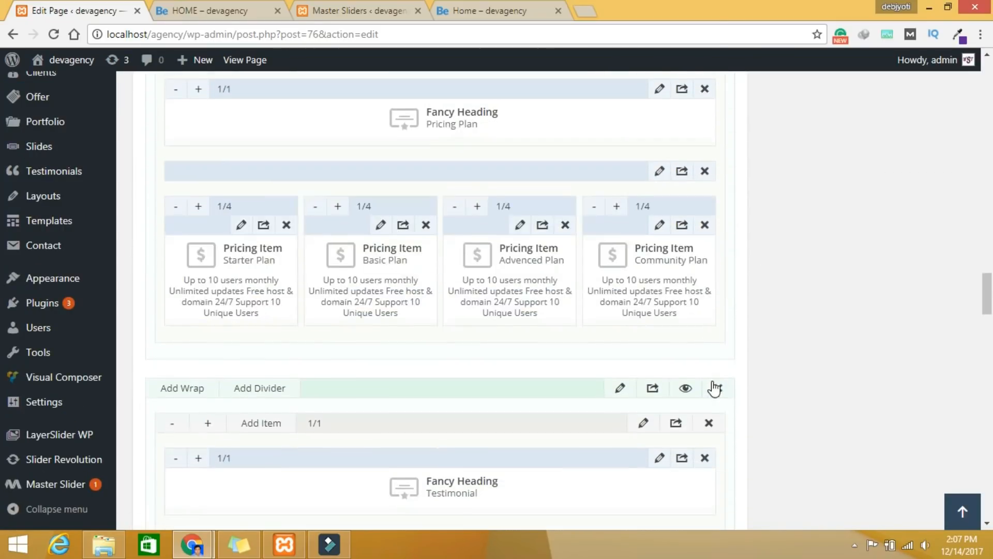
scroll(715, 387, up, 7)
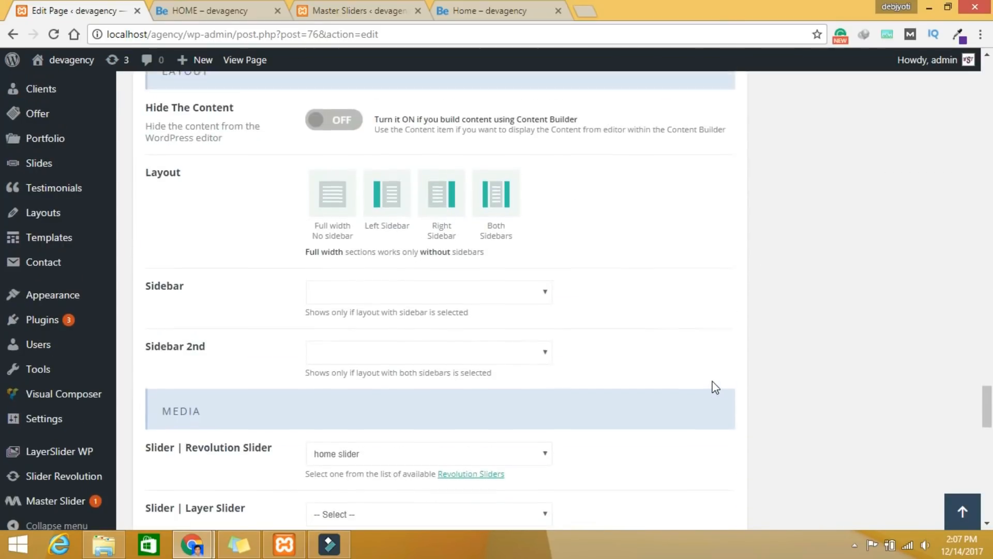
click(659, 310)
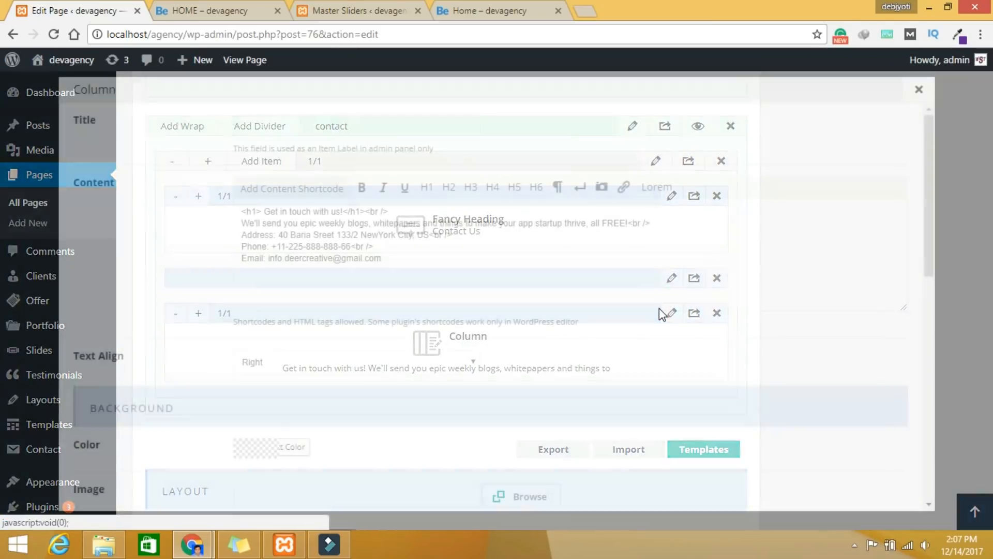
click(261, 365)
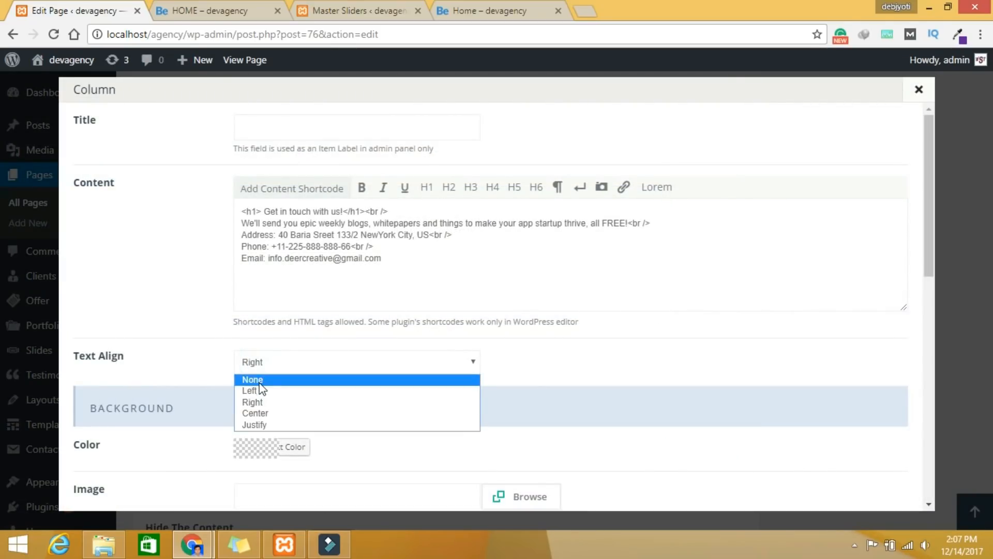
click(262, 417)
scroll(609, 449, down, 10)
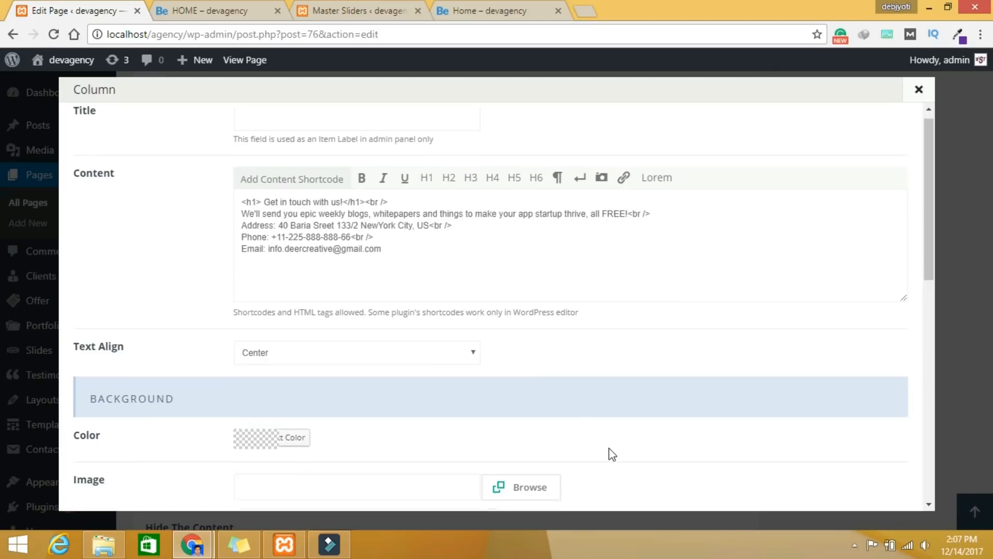
scroll(647, 470, down, 3)
click(857, 489)
scroll(877, 471, up, 20)
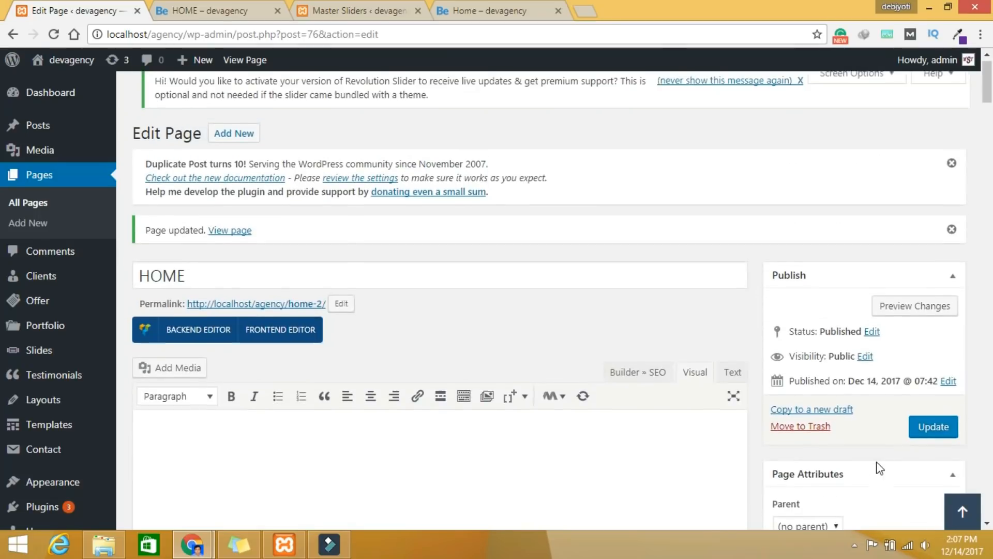
click(937, 436)
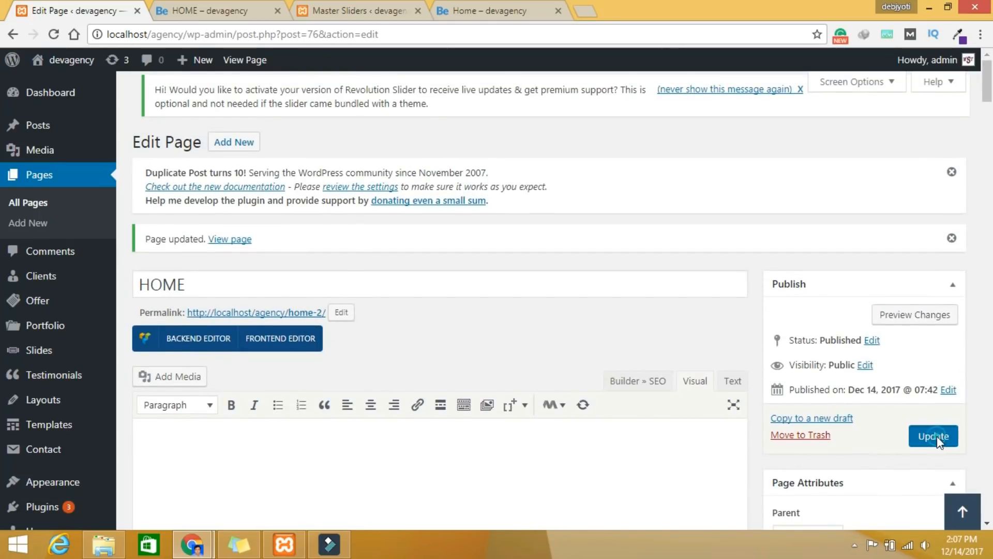
Step: Preview the updated page and jump to the Contact Us section to check the centered details
click(895, 316)
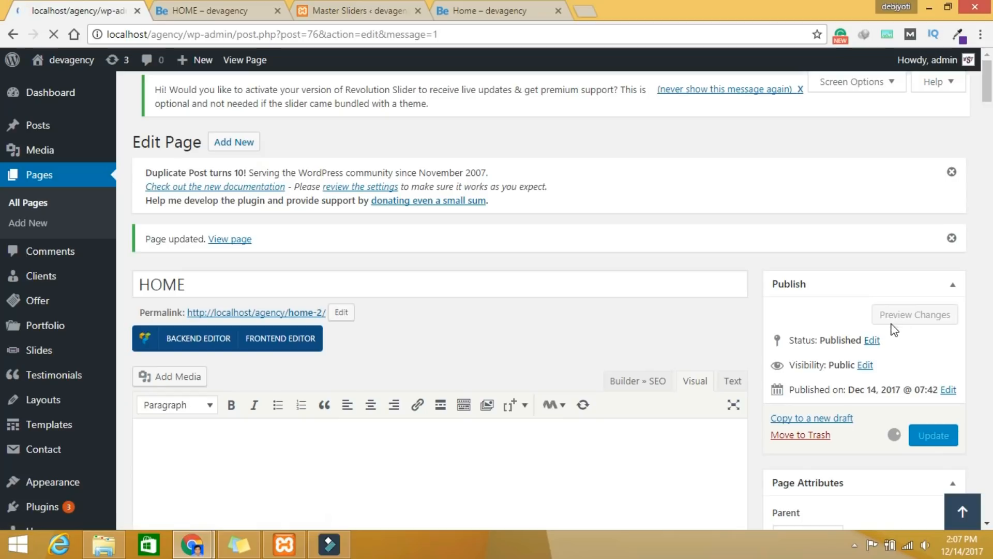
click(909, 309)
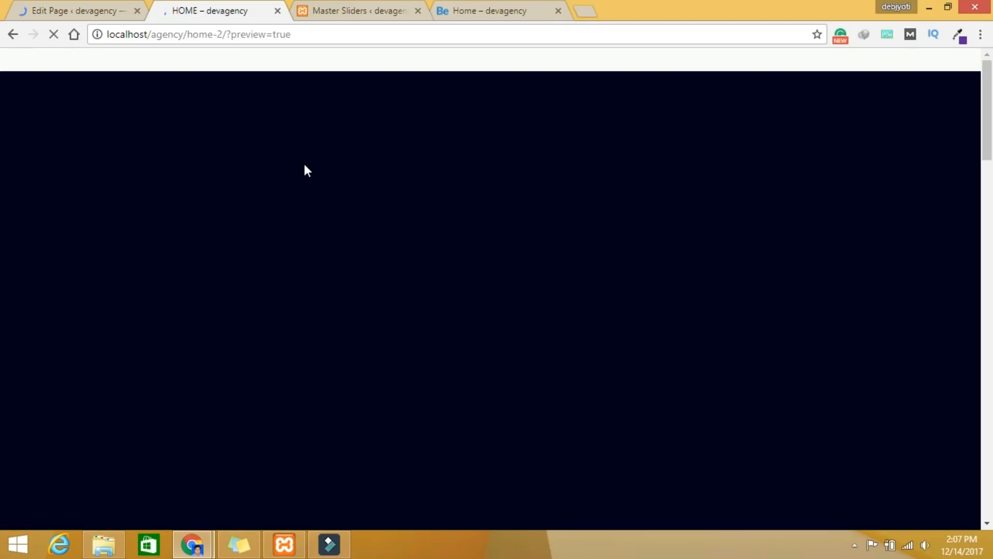
click(595, 107)
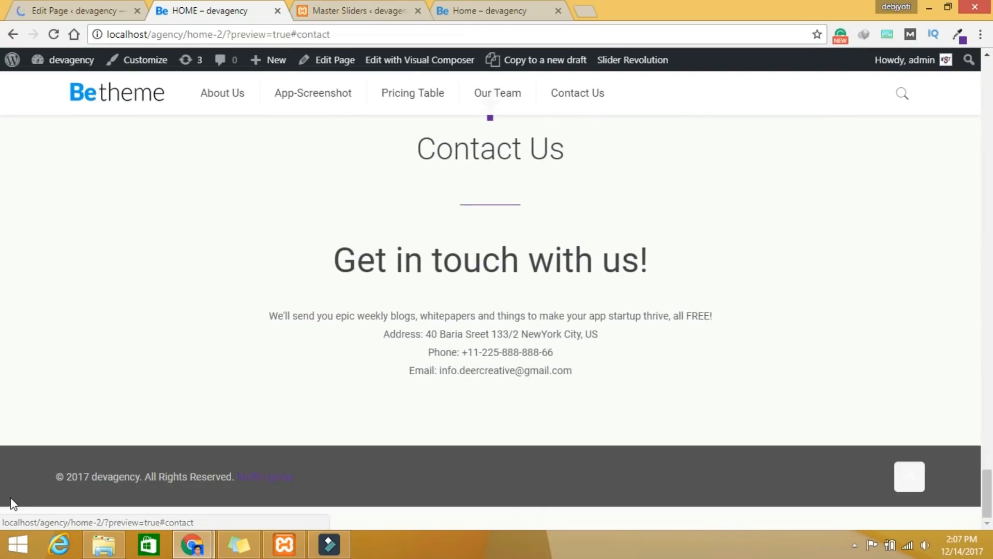
scroll(988, 491, up, 6)
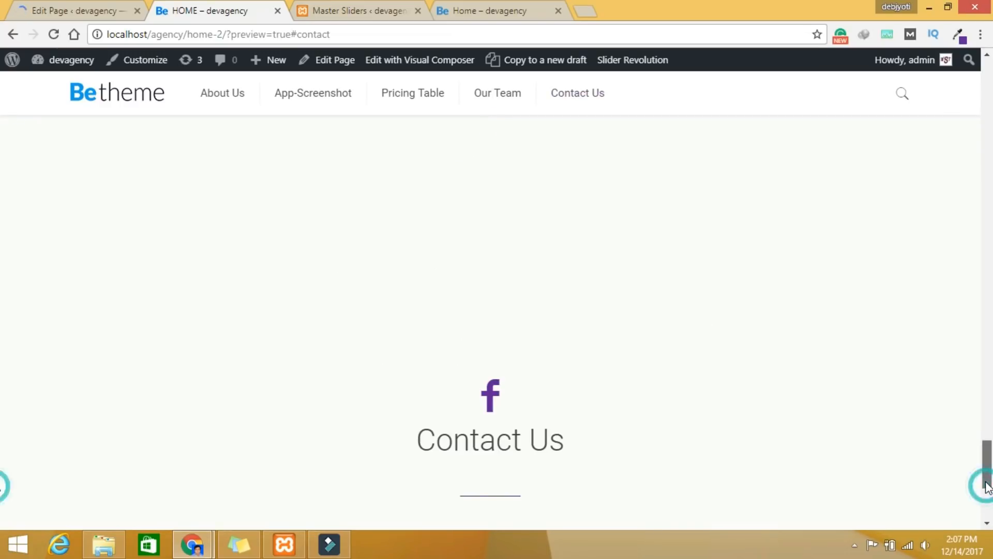
scroll(721, 411, down, 5)
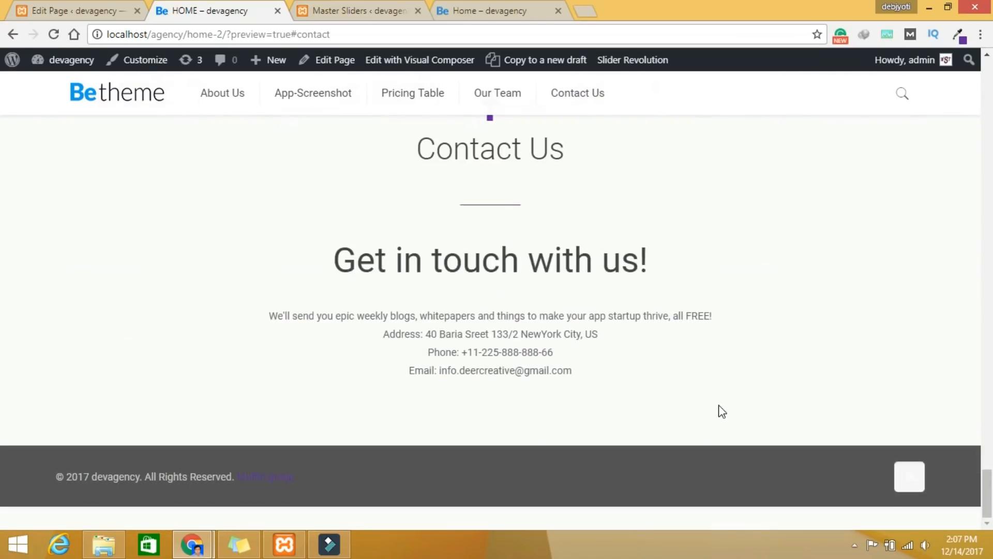
scroll(722, 411, up, 10)
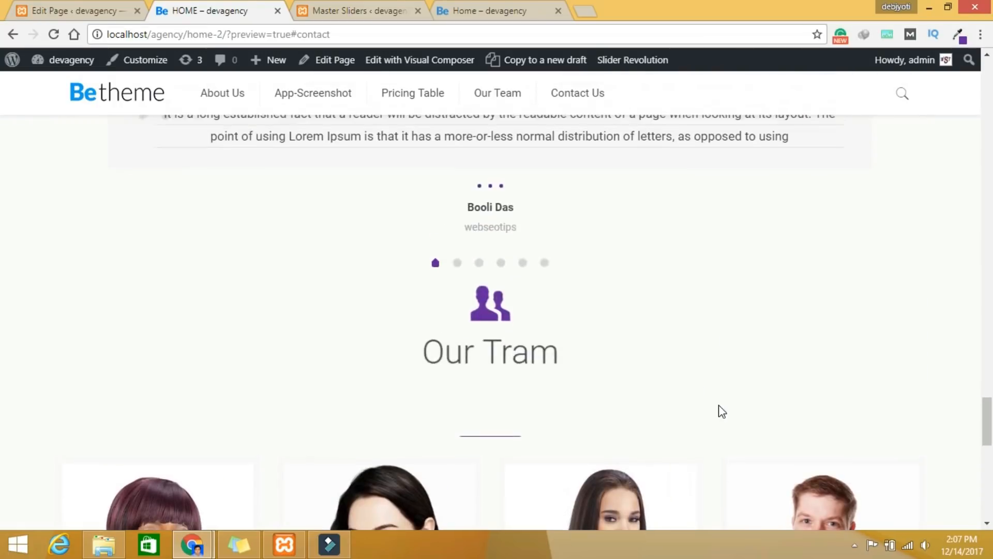
scroll(849, 432, up, 8)
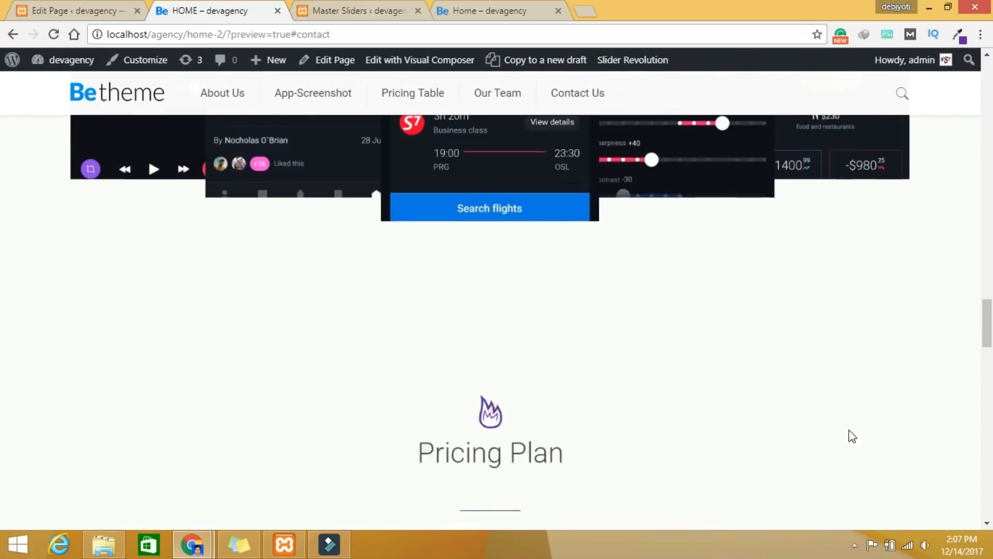
scroll(853, 436, up, 6)
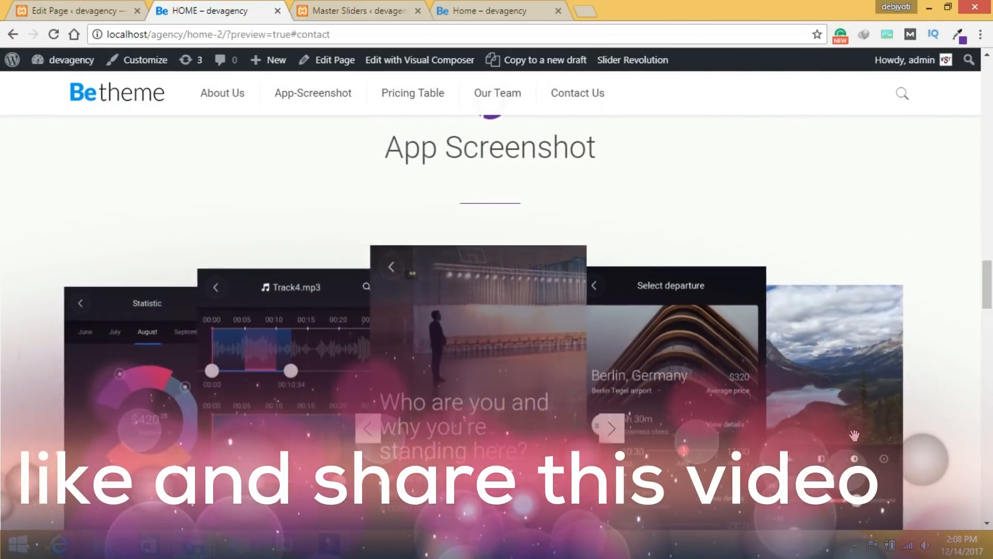